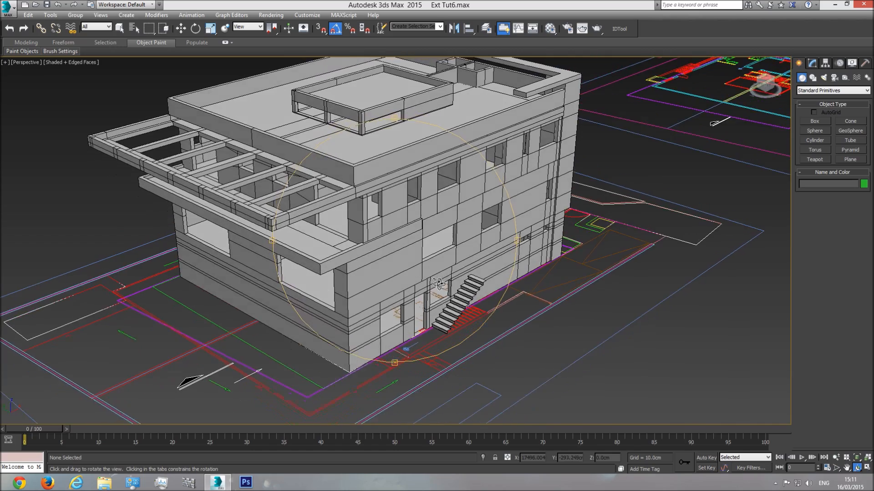
- Examine the 3D building model from the balcony side, the long facade and the entrance facade
left_click_drag(434, 248, 361, 251)
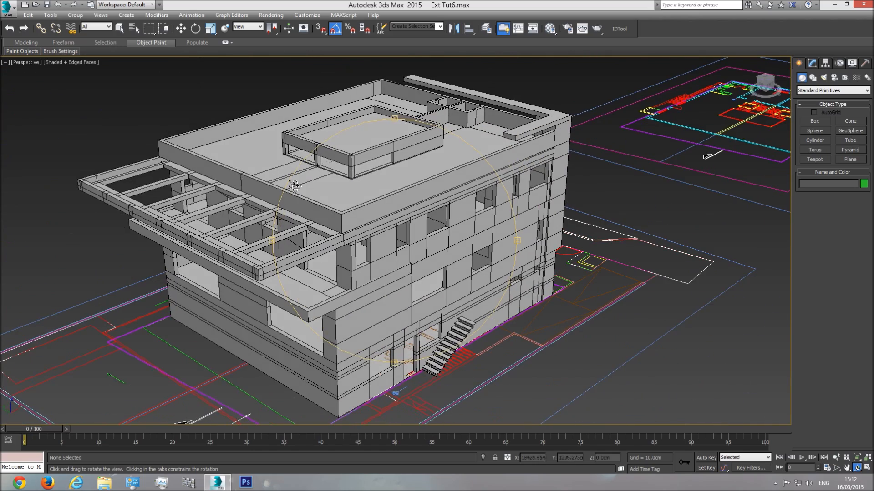
left_click_drag(433, 263, 484, 202)
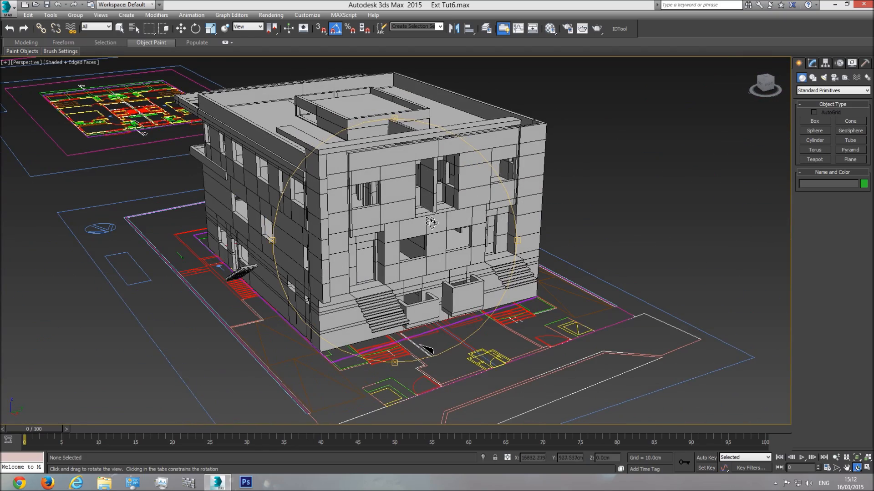
left_click_drag(352, 254, 435, 263)
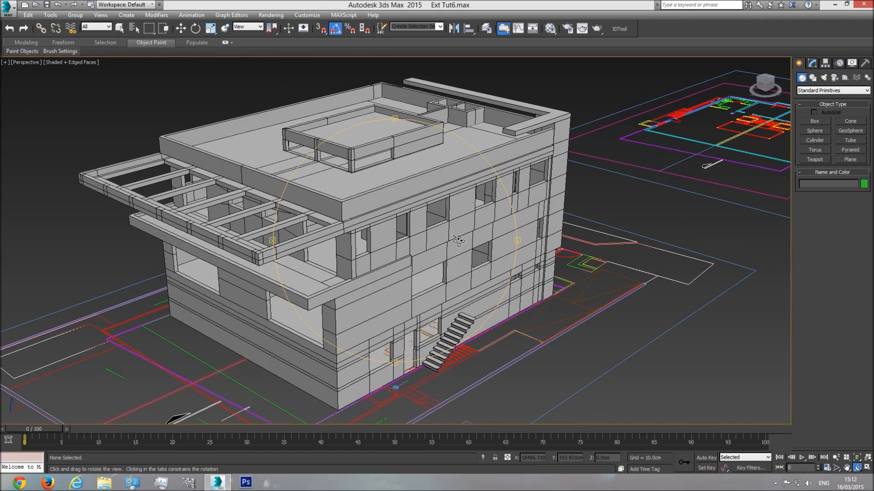
left_click_drag(457, 220, 423, 275)
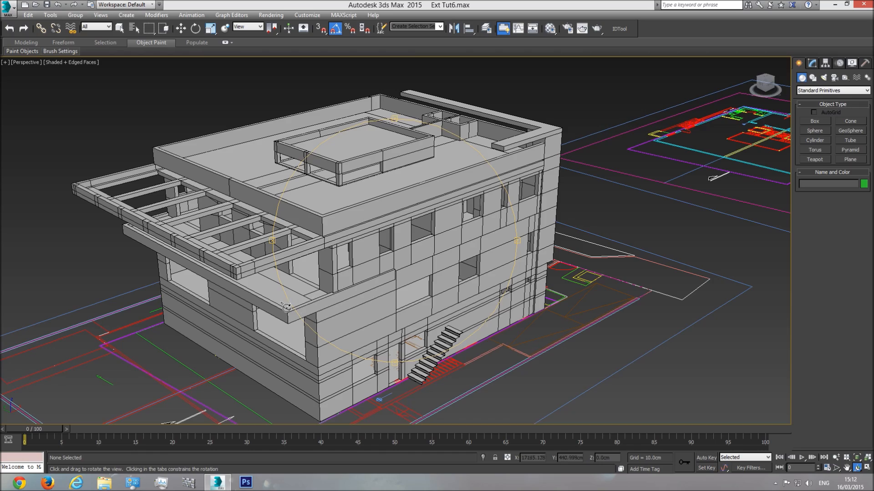
middle_click_drag(377, 300, 464, 214)
scroll(461, 222, "down", 4)
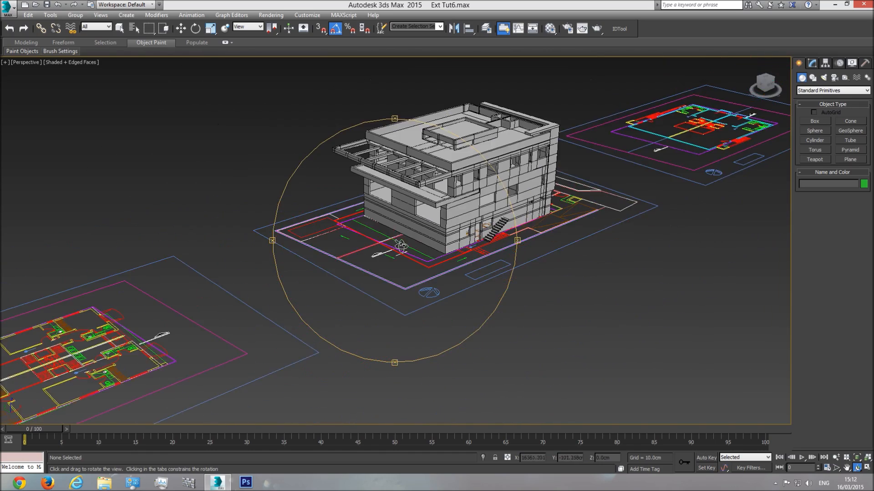
middle_click_drag(400, 246, 503, 215)
- Examine the balcony railing in the side elevation drawings from the top view
key("t")
scroll(431, 262, "down", 12)
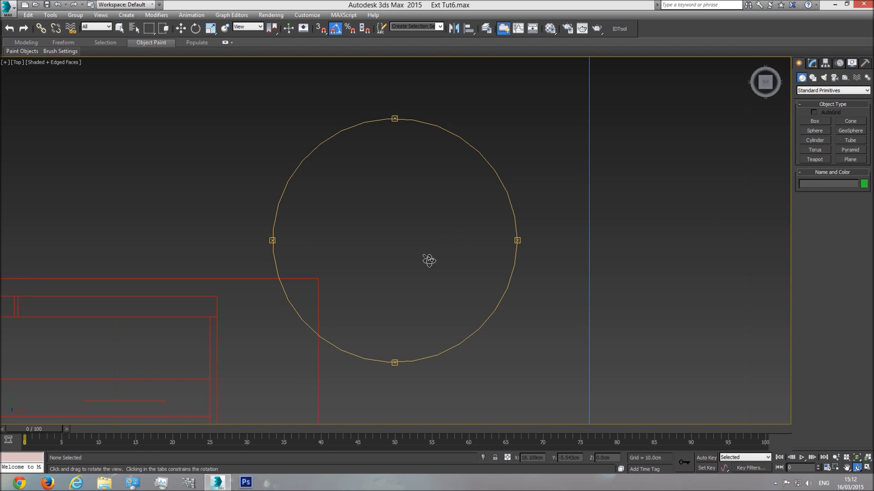
scroll(400, 278, "up", 6)
right_click(404, 270)
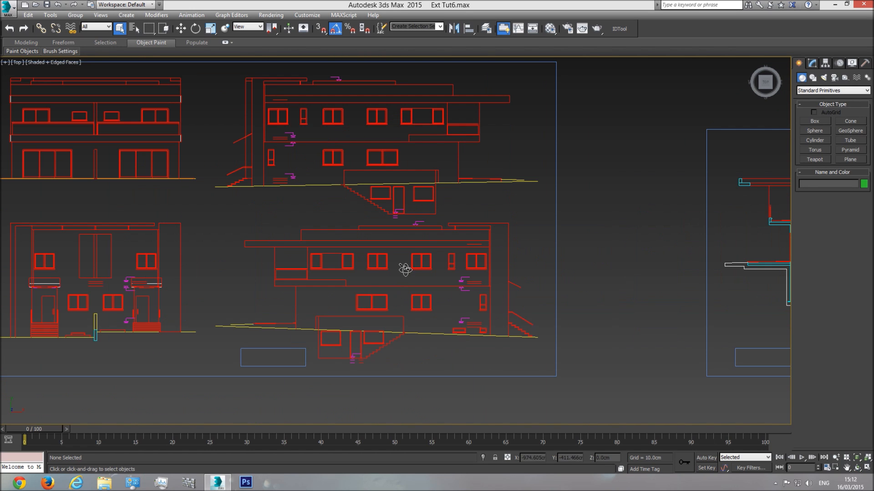
middle_click_drag(375, 262, 433, 319)
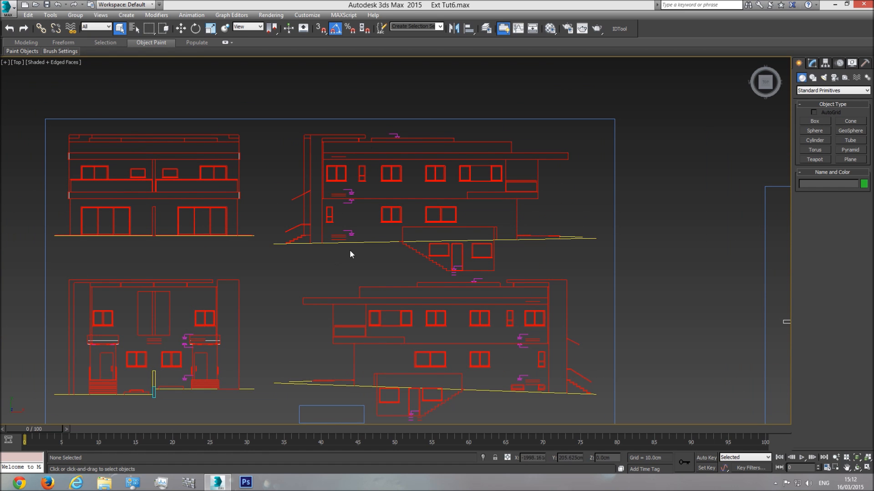
scroll(510, 278, "down", 2)
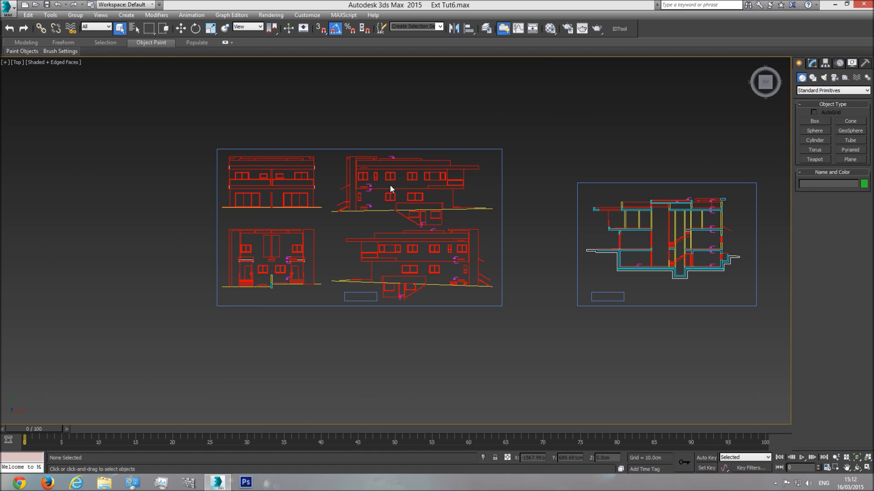
scroll(467, 182, "up", 8)
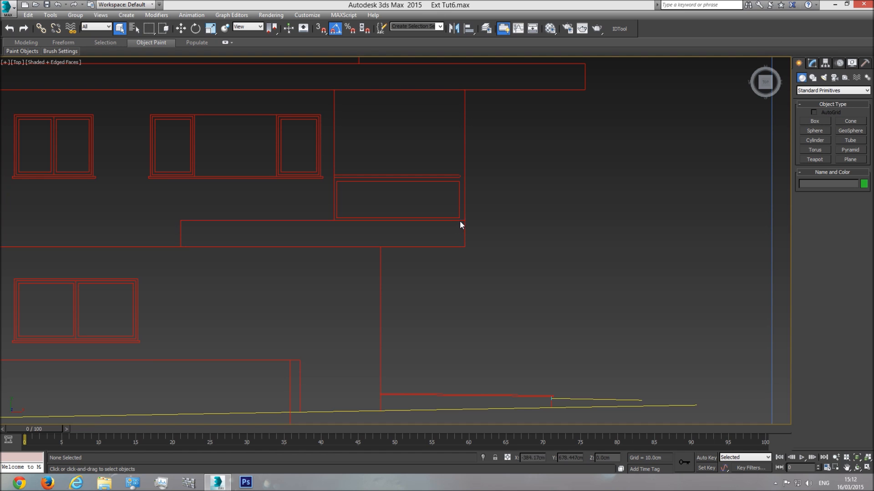
middle_click_drag(526, 222, 378, 217)
scroll(382, 219, "down", 12)
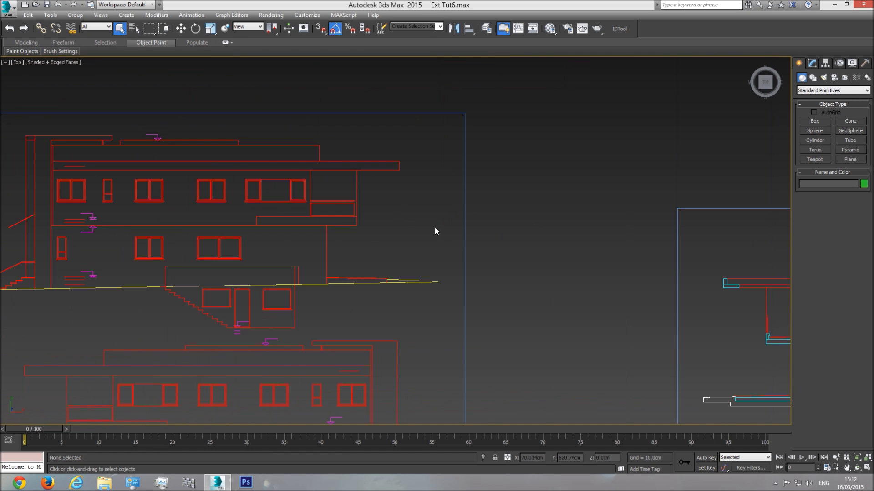
middle_click_drag(541, 245, 487, 226)
- Inspect the upper-floor balcony of the 3D building model up close in the perspective view
key("p")
left_click(858, 459)
left_click(857, 468)
left_click_drag(421, 266, 447, 215)
scroll(477, 229, "up", 8)
scroll(445, 214, "up", 10)
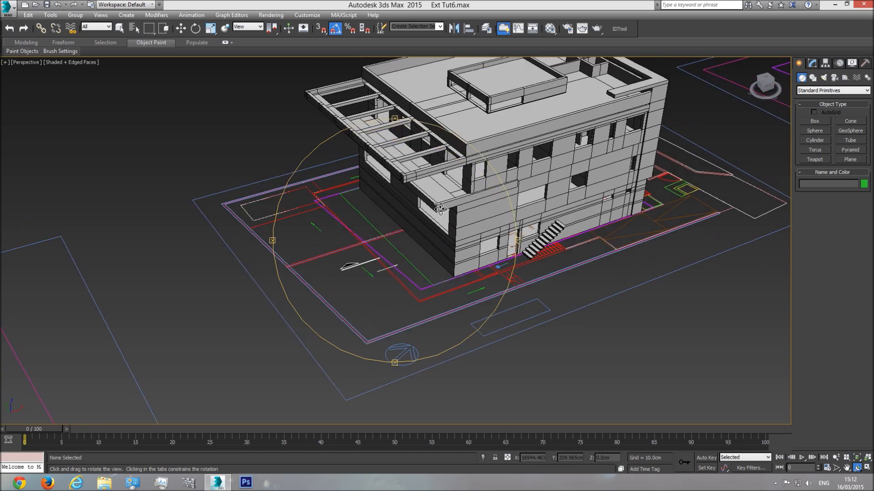
right_click(443, 230)
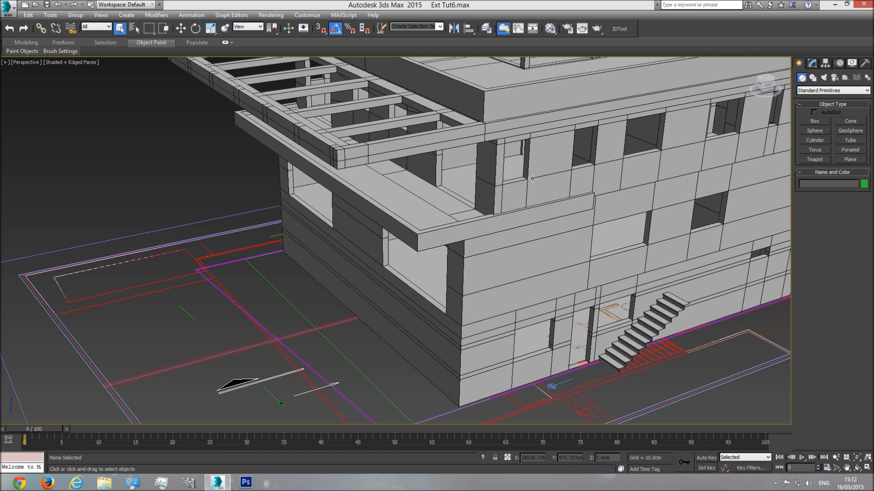
- Measure the balcony railing's height in the side elevation with a temporary box, and delete the box
key("t")
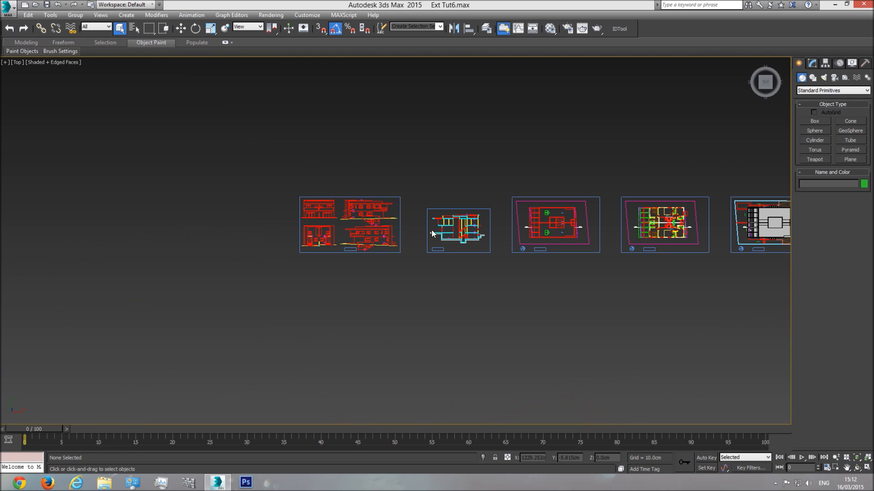
scroll(378, 216, "up", 15)
middle_click_drag(458, 208, 508, 232)
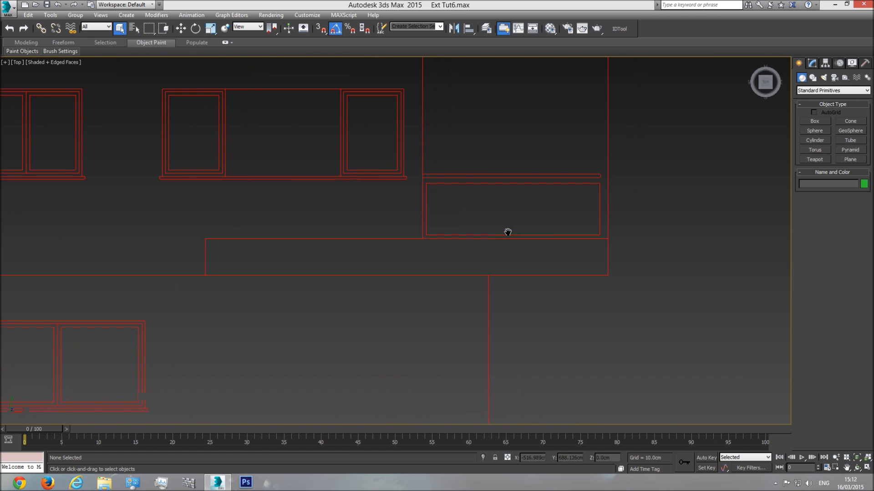
left_click(814, 122)
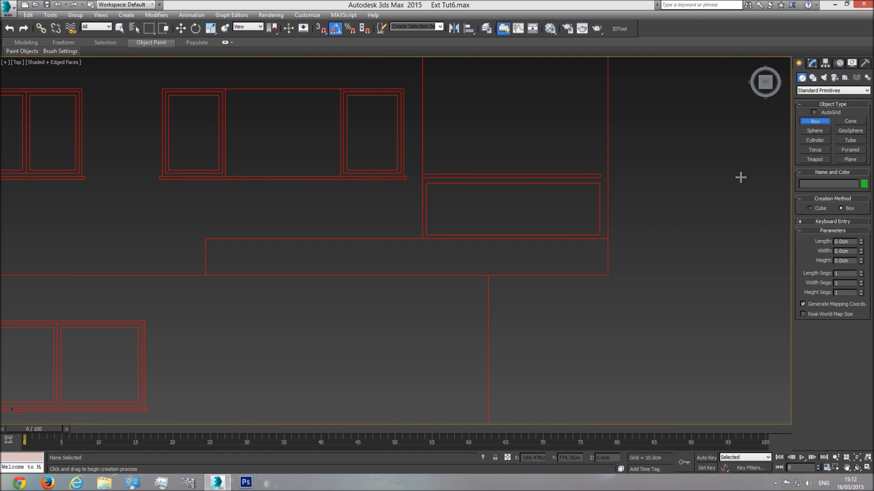
left_click_drag(600, 238, 577, 174)
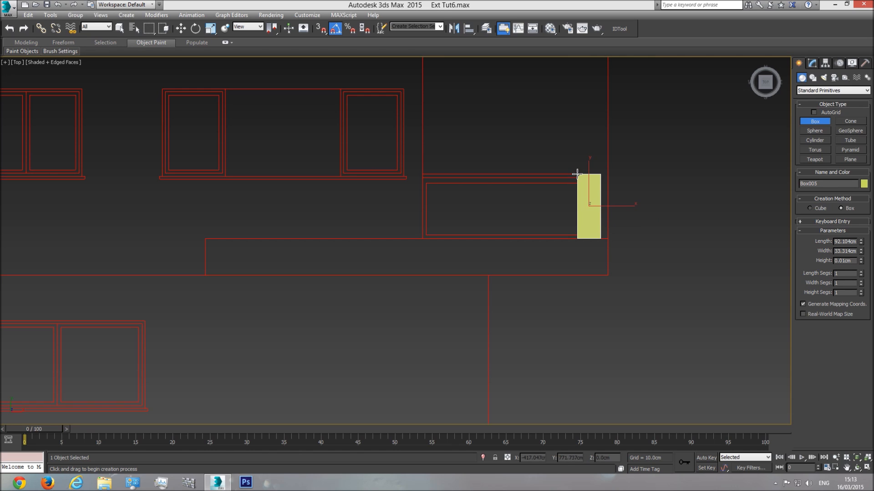
left_click(586, 240)
key("Delete")
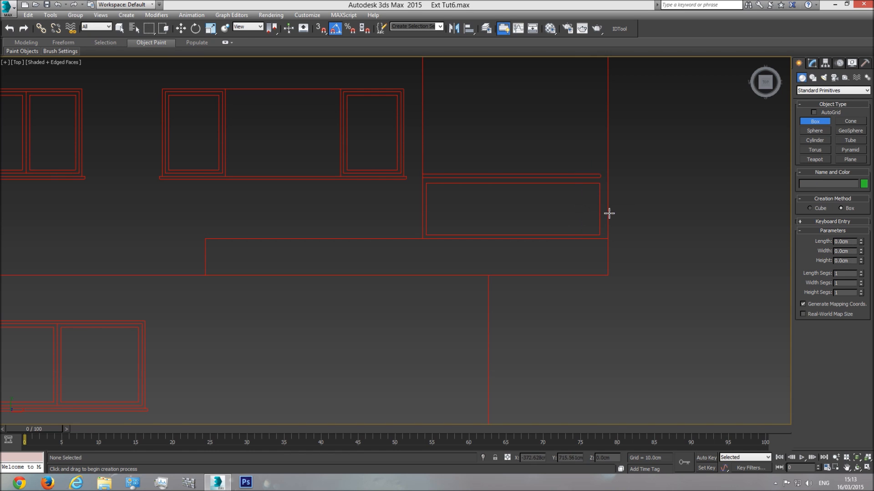
- Examine the railing elevation, the upper-floor plan and the balcony corner of the modelled building in the top view
scroll(608, 214, "down", 3)
middle_click_drag(609, 213, 542, 224)
scroll(539, 226, "down", 2)
scroll(537, 199, "up", 5)
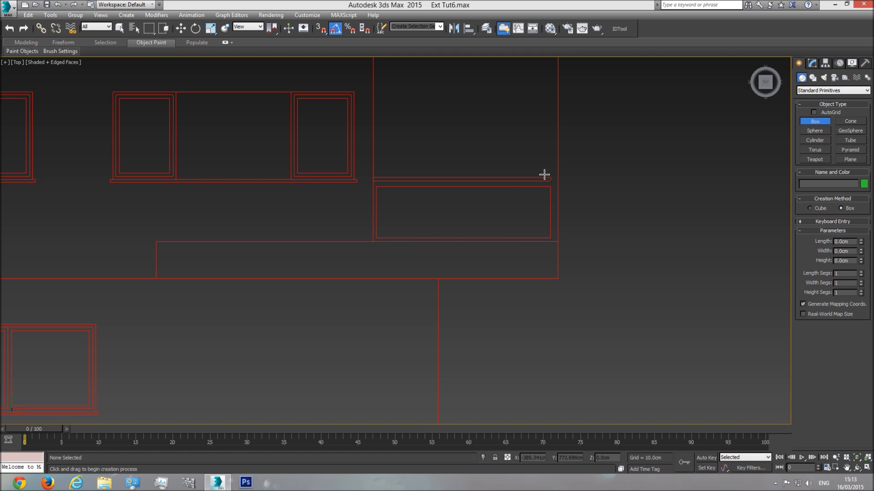
scroll(546, 202, "down", 8)
scroll(414, 272, "down", 3)
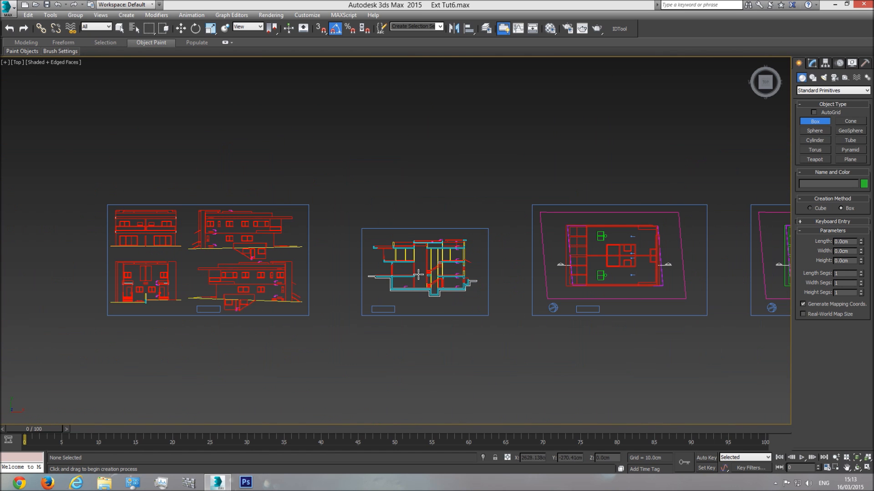
middle_click_drag(501, 290, 297, 263)
scroll(297, 263, "down", 2)
scroll(467, 250, "up", 4)
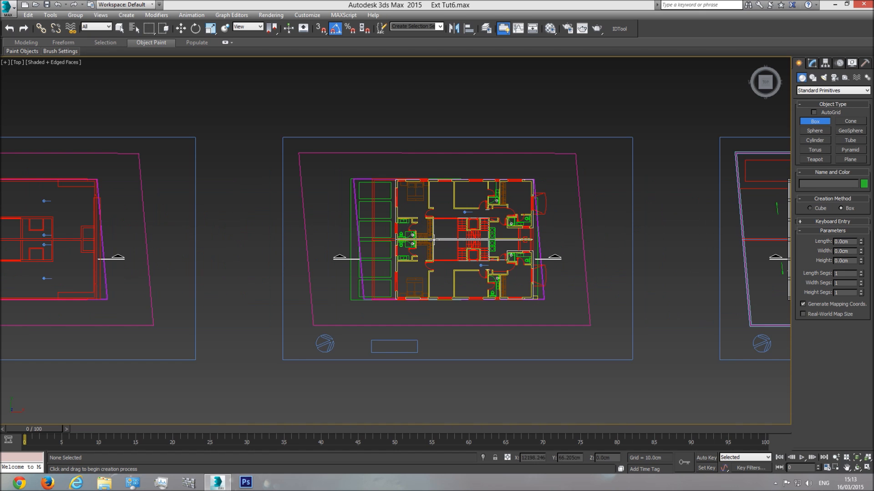
scroll(365, 216, "up", 3)
middle_click_drag(487, 194, 321, 194)
scroll(321, 193, "down", 3)
middle_click_drag(625, 239, 338, 233)
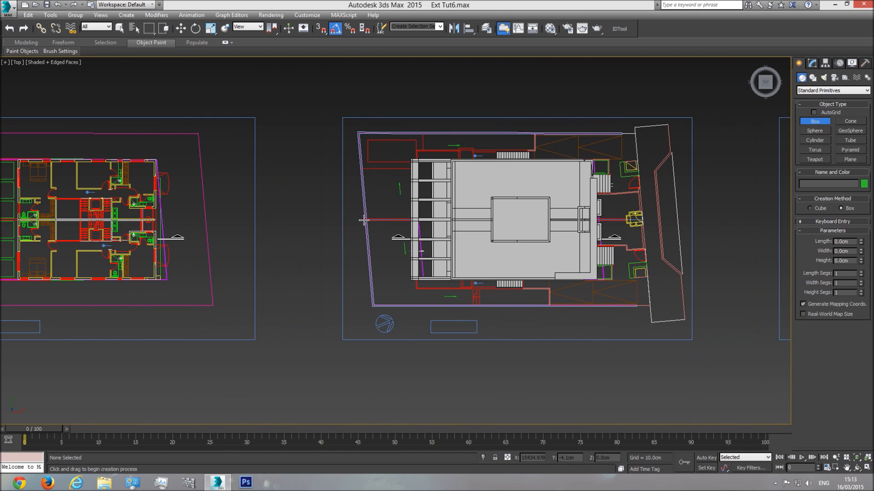
scroll(429, 172, "up", 3)
mouse_move(496, 151)
middle_mouse_down()
mouse_move(482, 184)
mouse_move(498, 199)
middle_mouse_up()
key("F3")
scroll(505, 196, "down", 3)
scroll(568, 191, "up", 5)
right_click(456, 195)
key("F3")
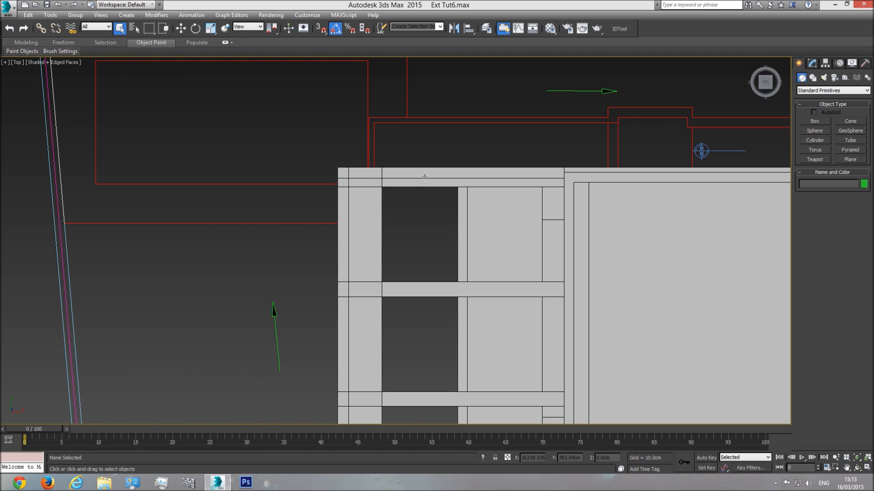
- Hide the Shading element that covers the upper-floor balcony
key("p")
left_click(857, 470)
left_click_drag(422, 273, 428, 241)
scroll(455, 232, "up", 5)
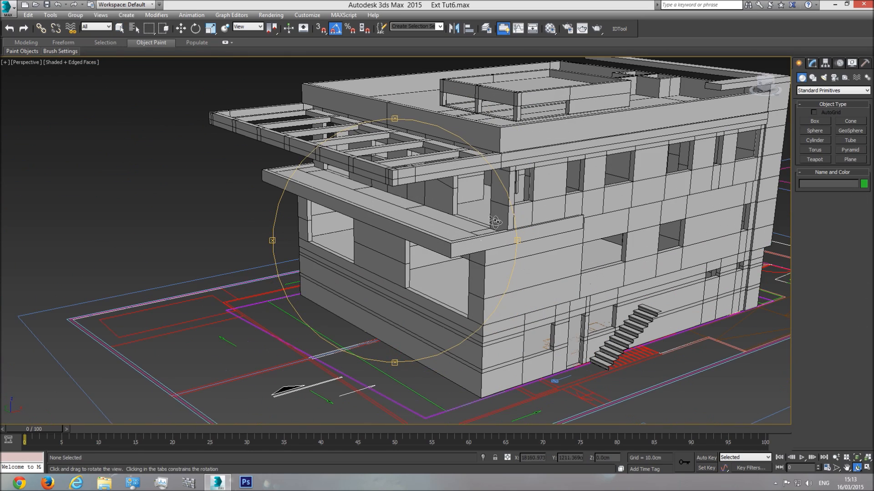
right_click(464, 227)
left_click(445, 164)
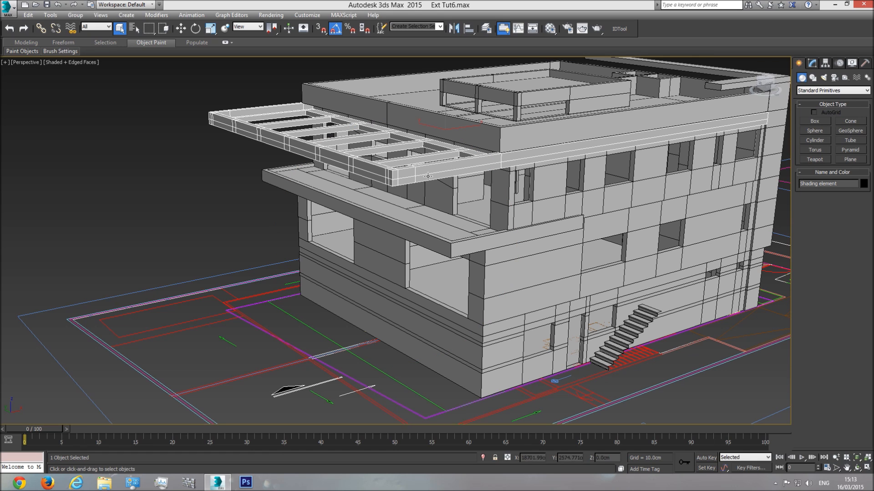
right_click(448, 164)
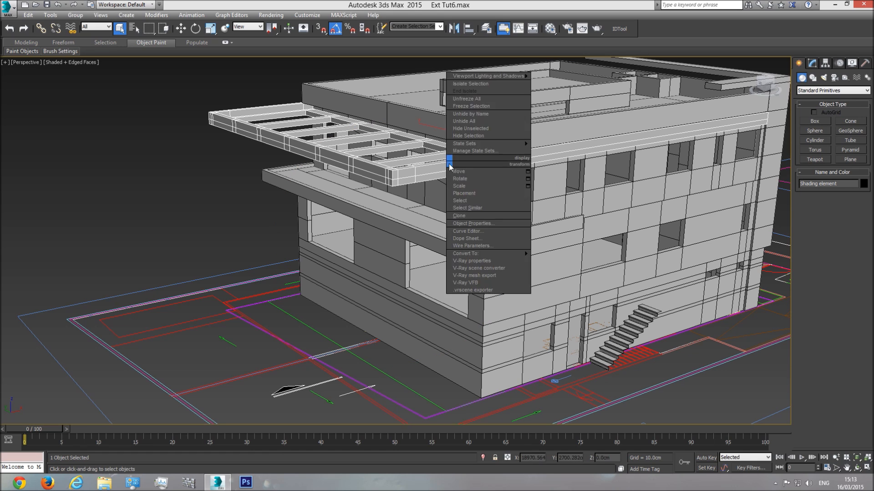
left_click(469, 136)
- In the top view, start a line at the balcony's upper wall corner and run it straight to the outer corner of the slab
key("t")
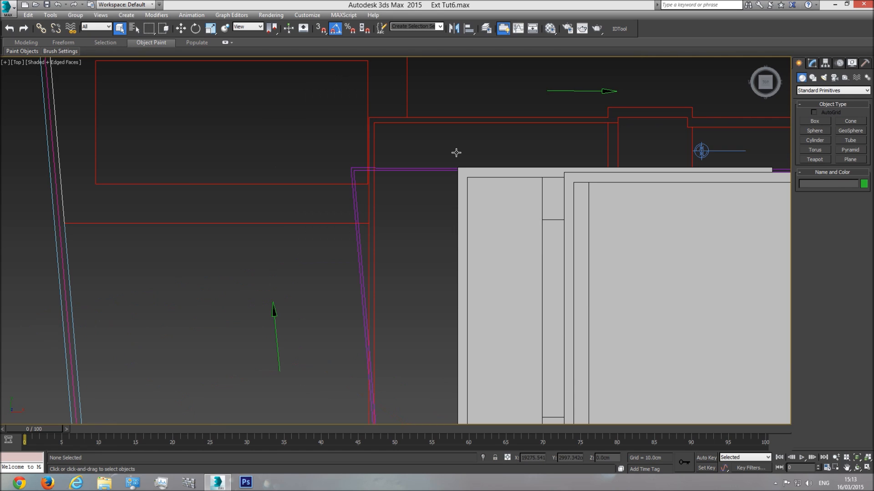
scroll(455, 151, "up", 4)
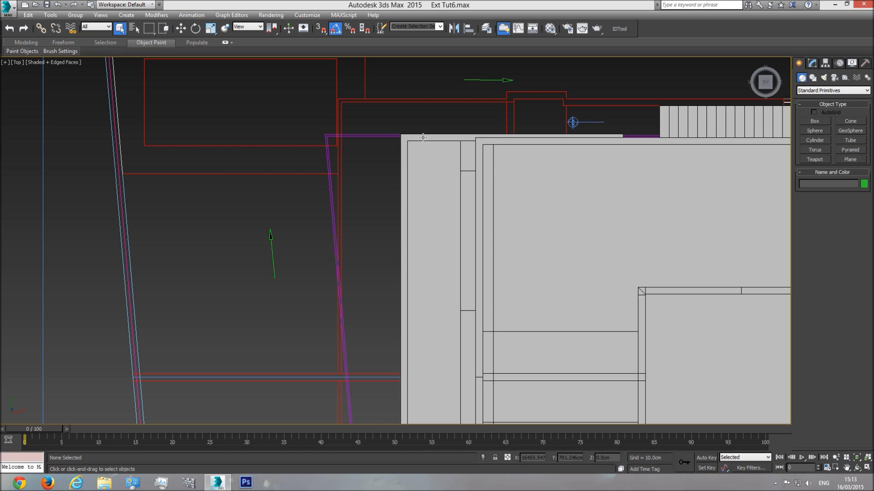
middle_click_drag(402, 308, 378, 165)
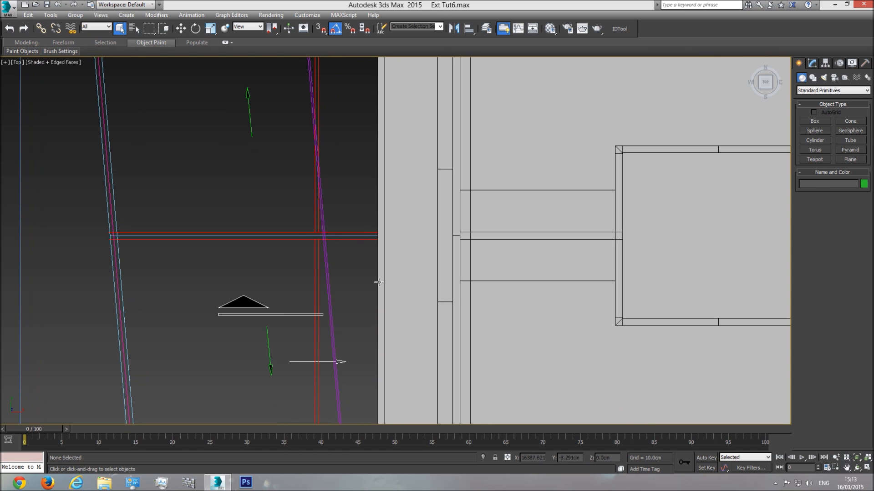
middle_click_drag(377, 325, 361, 182)
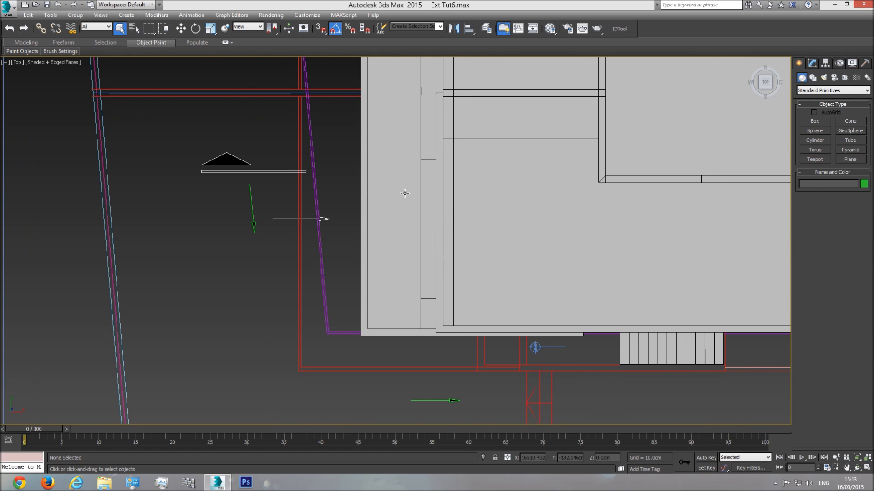
scroll(405, 195, "down", 3)
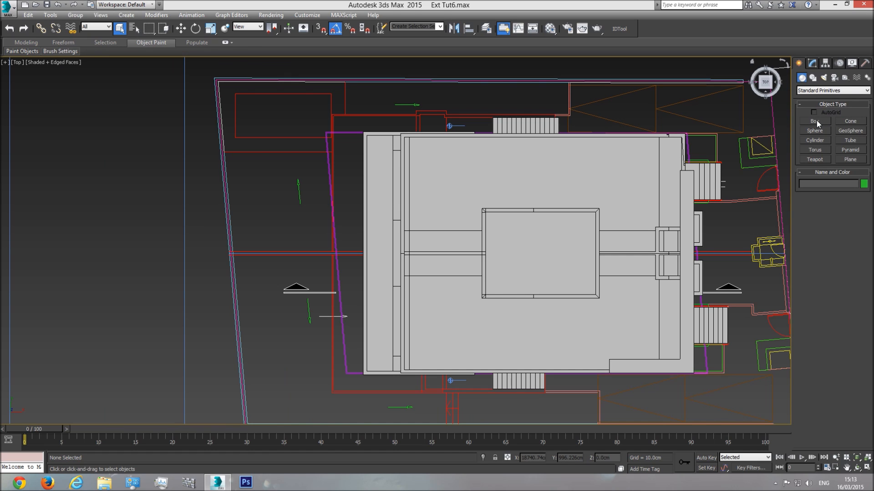
left_click(813, 78)
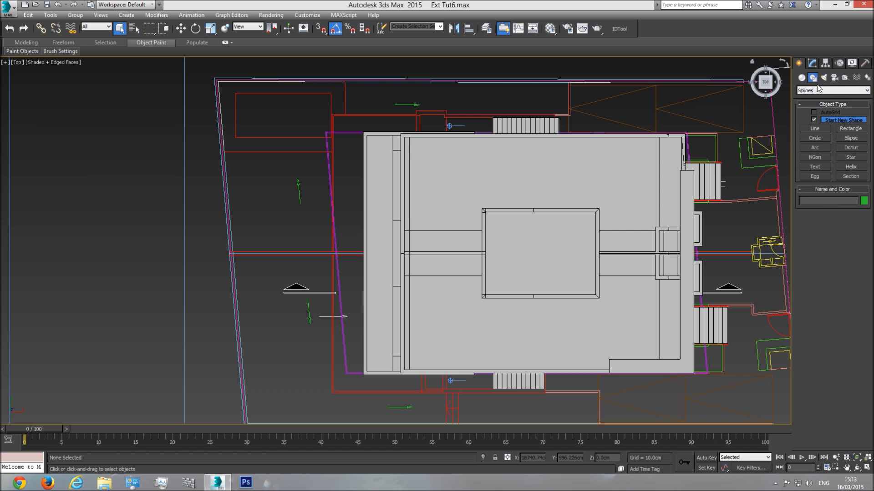
left_click(814, 129)
scroll(395, 136, "up", 6)
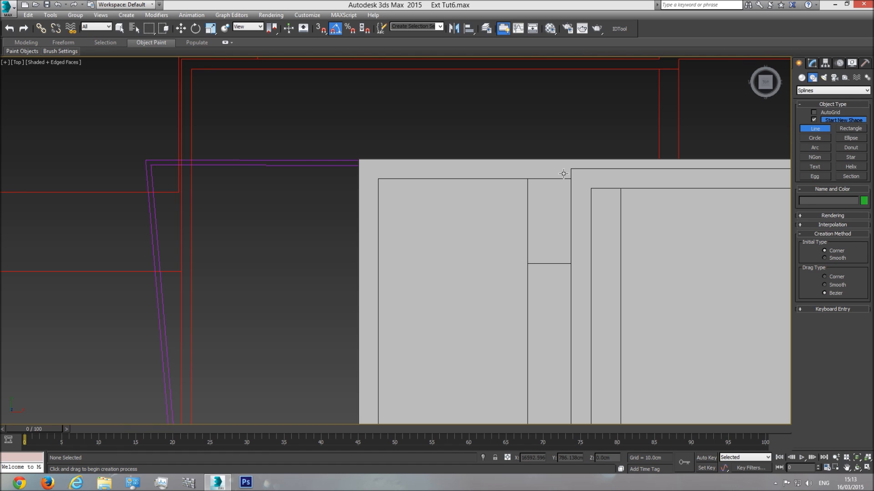
key("F3")
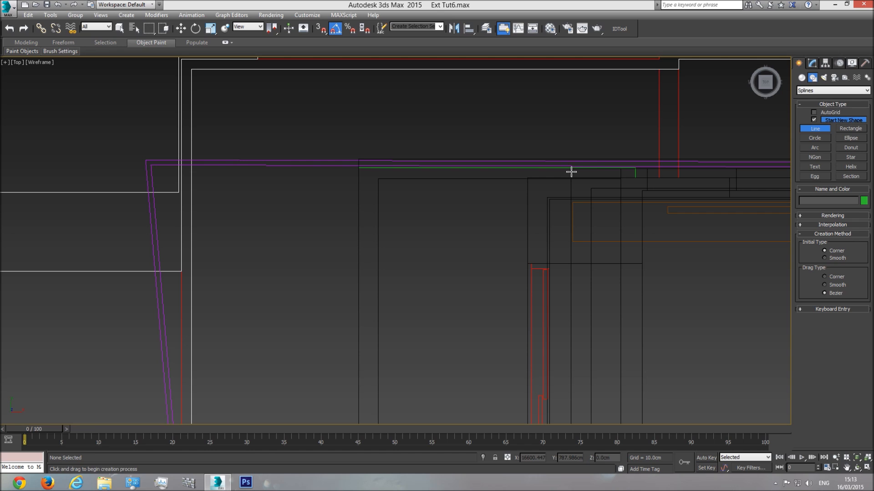
left_click(571, 171)
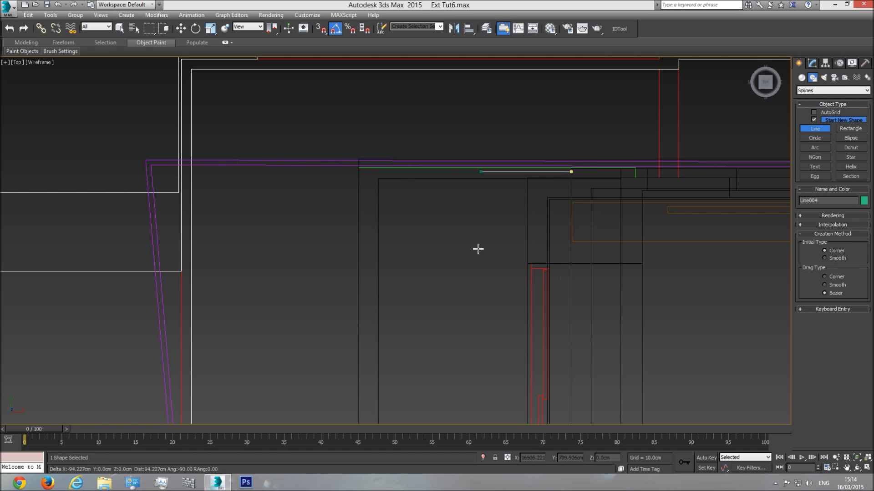
left_click(368, 178)
- Continue the line down the balcony's front edge and about 204 cm back to the building wall, leaving the path open
middle_click_drag(390, 237, 379, 42)
scroll(378, 45, "down", 5)
middle_click_drag(385, 257, 368, 99)
scroll(353, 348, "up", 6)
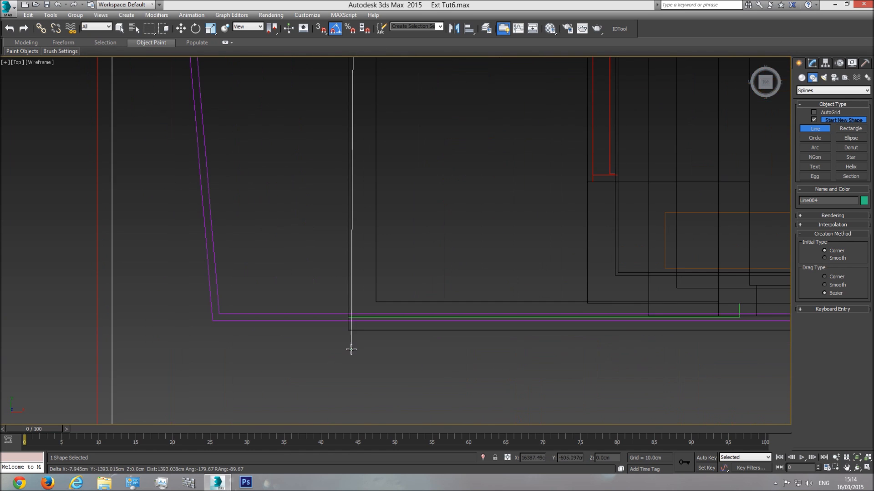
left_click(362, 317)
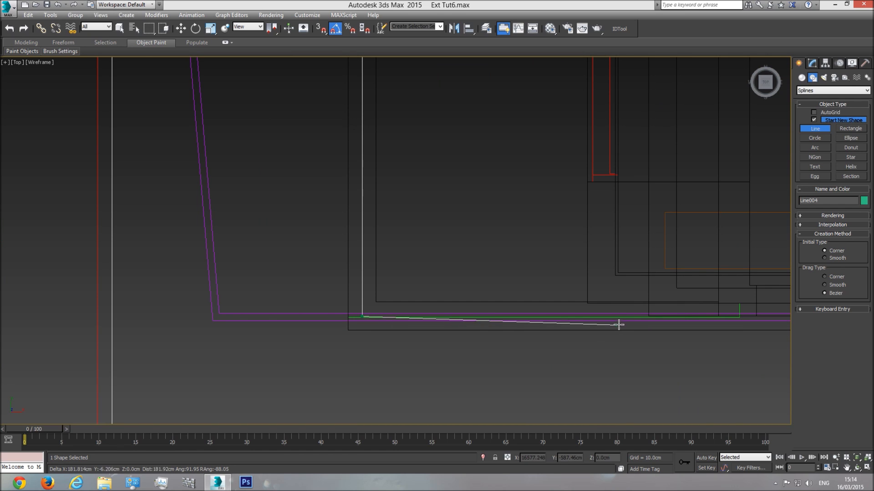
key("F3")
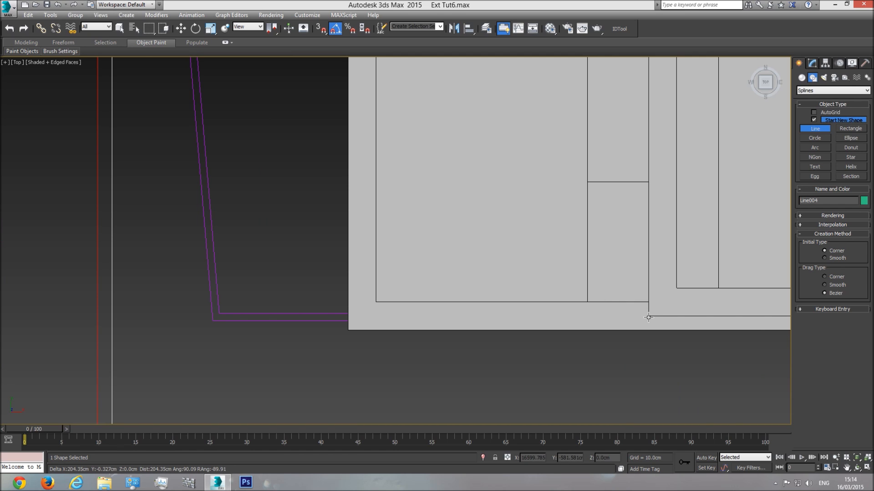
right_click(671, 302)
right_click(671, 302)
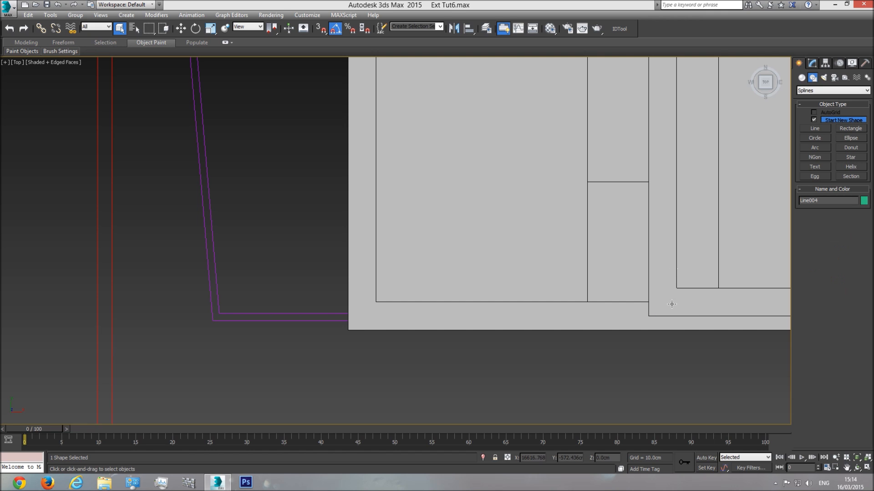
- Raise the railing line in the perspective view to the upper-floor balcony slab, at a Z height of about 652 cm
key("p")
left_click(859, 460)
left_click(856, 467)
left_click_drag(416, 259, 428, 253)
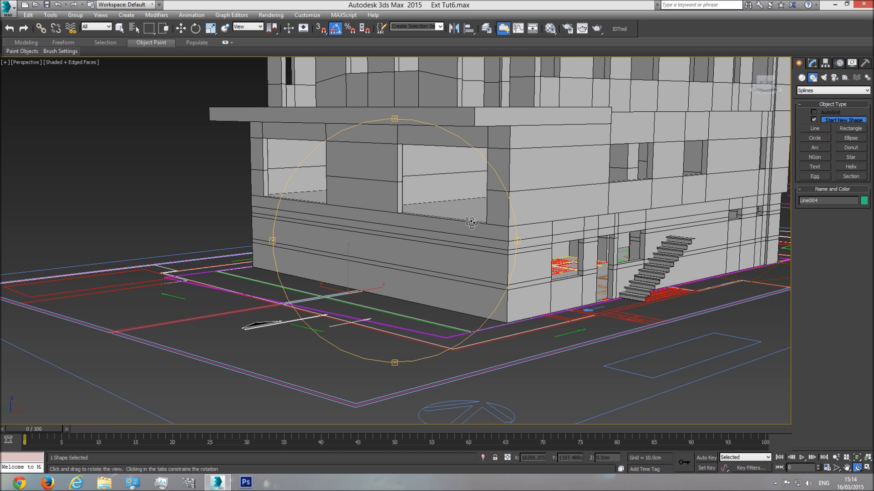
left_click_drag(471, 190, 432, 210)
left_click(181, 28)
left_click_drag(327, 286, 320, 97)
middle_click_drag(373, 163, 368, 287)
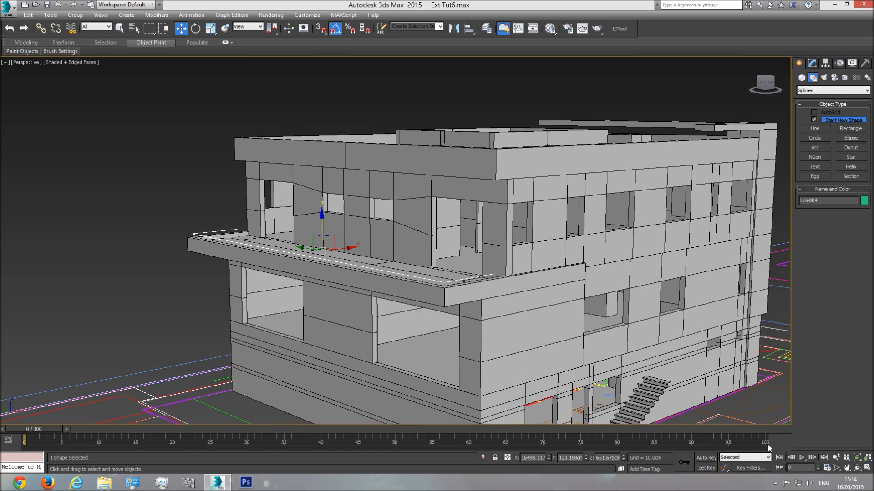
- Make the railing line visible in both renderer and viewport with a rectangular cross-section
left_click(857, 467)
scroll(418, 262, "up", 6)
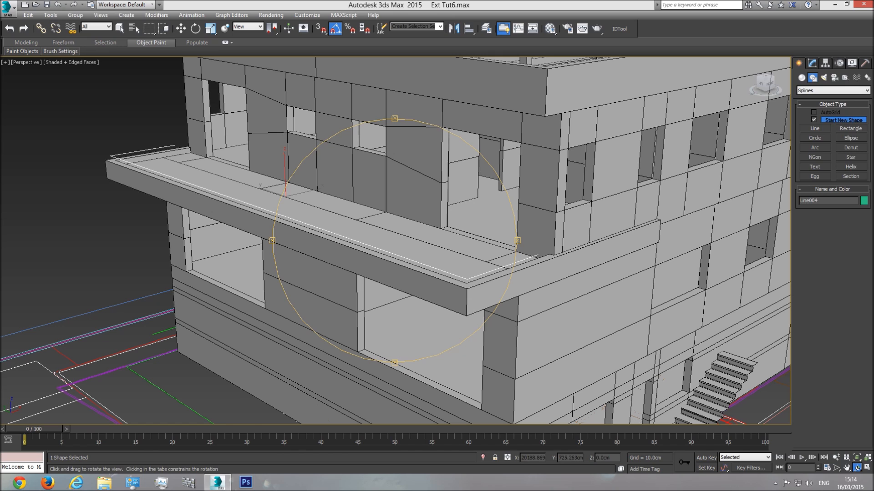
left_click(813, 64)
left_click(822, 181)
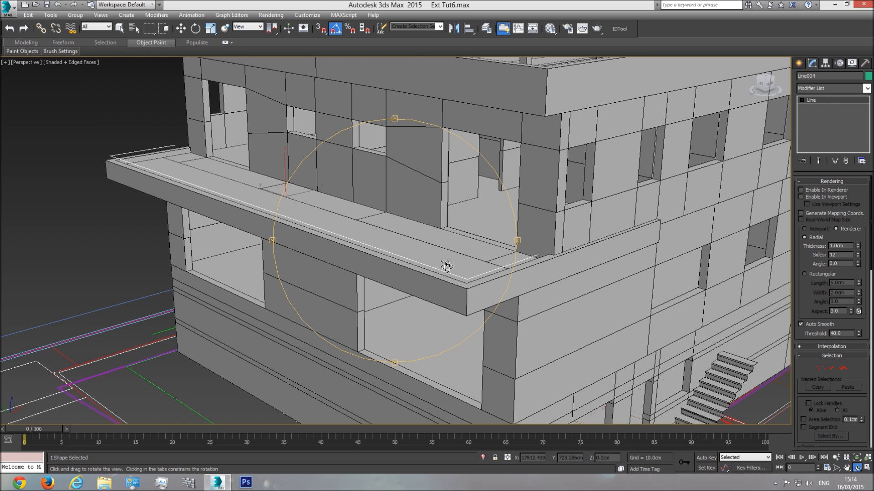
left_click(800, 189)
left_click(801, 194)
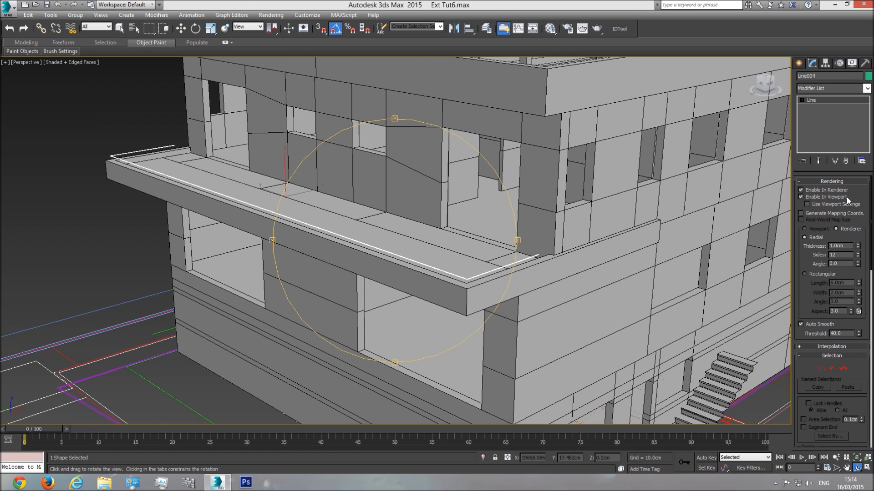
scroll(445, 269, "up", 8)
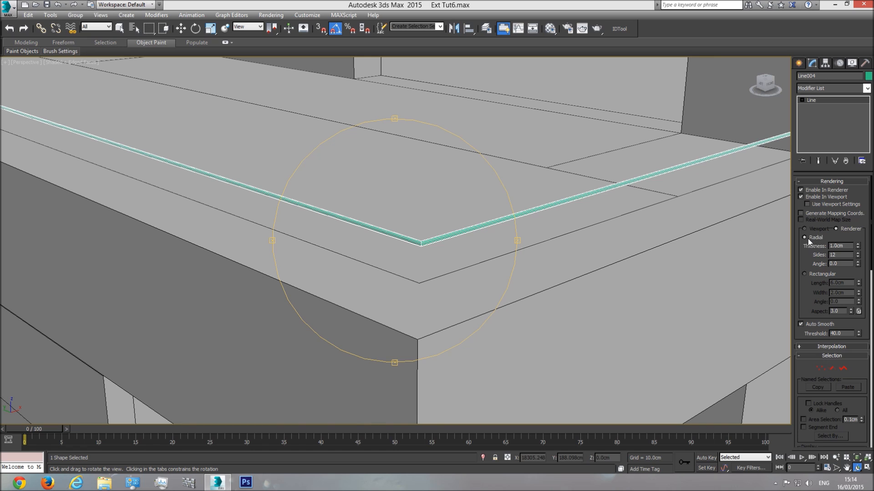
left_click(812, 275)
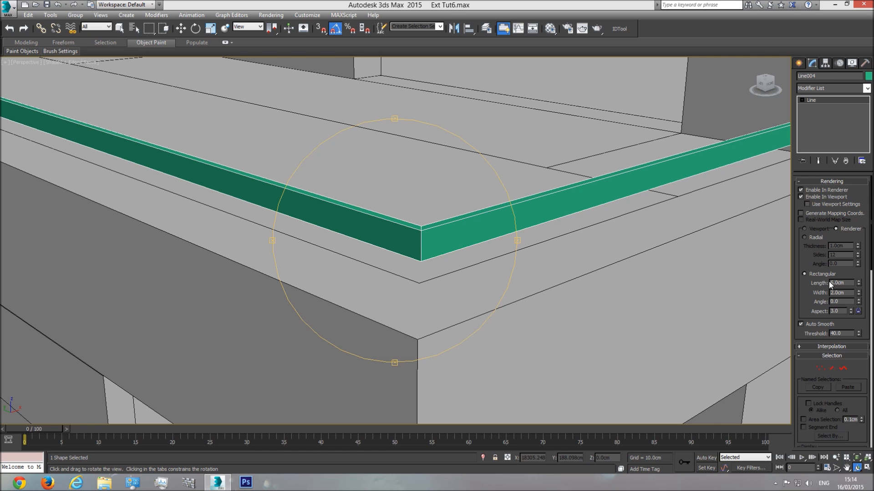
- Set the railing's rectangular cross-section to a length of 91 cm and a width of 1 cm
mouse_move(860, 286)
left_mouse_down()
mouse_move(858, 273)
mouse_move(850, 287)
left_mouse_up()
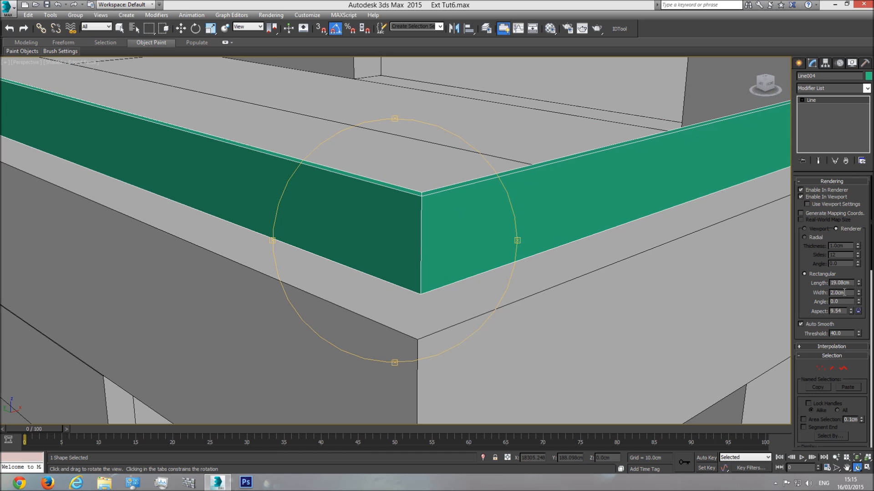
type("1")
key("Return")
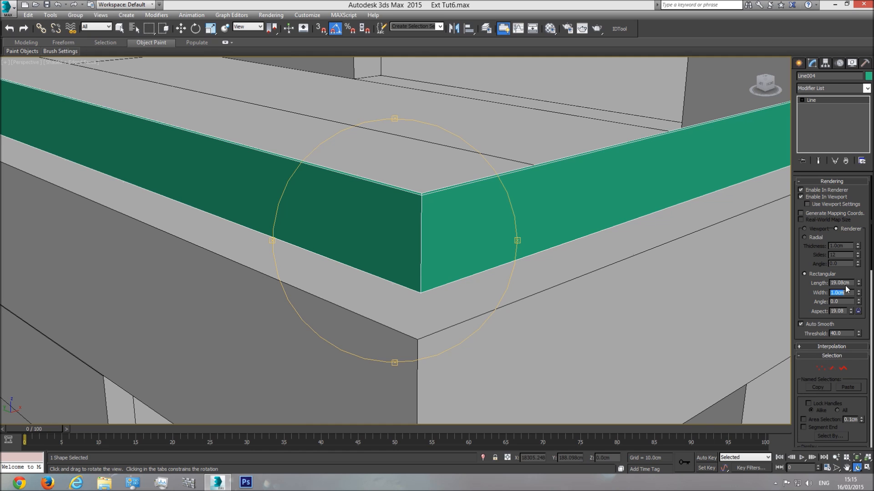
double_click(847, 282)
type("91")
key("Return")
- Move the railing up to a Z height of about 683 cm so its lower edge sits on the balcony slab
left_click_drag(484, 238, 431, 216)
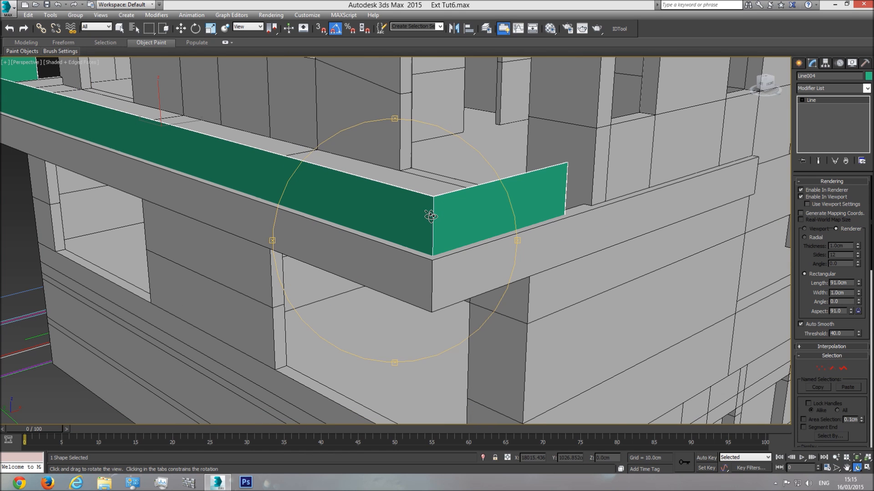
left_click(181, 28)
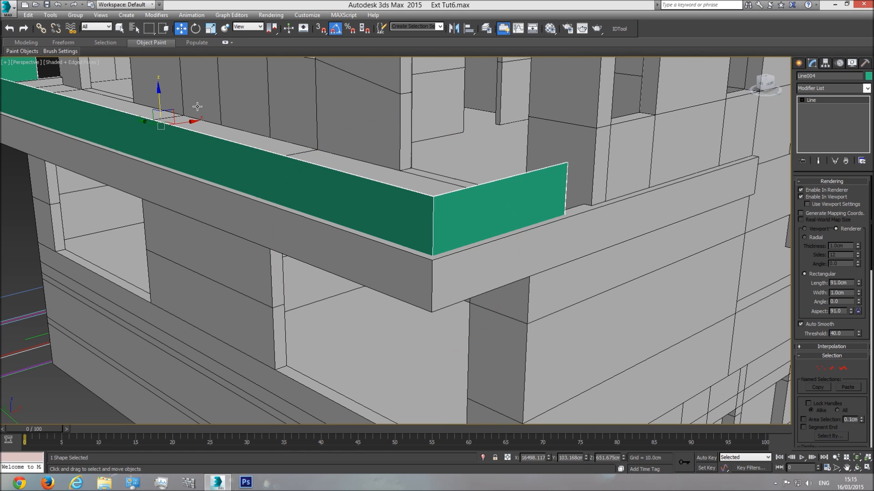
left_click_drag(157, 101, 155, 79)
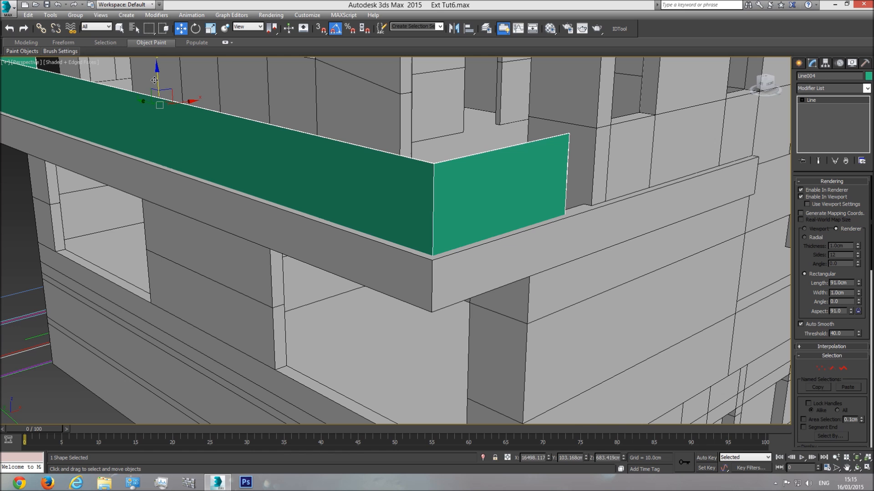
scroll(400, 220, "down", 4)
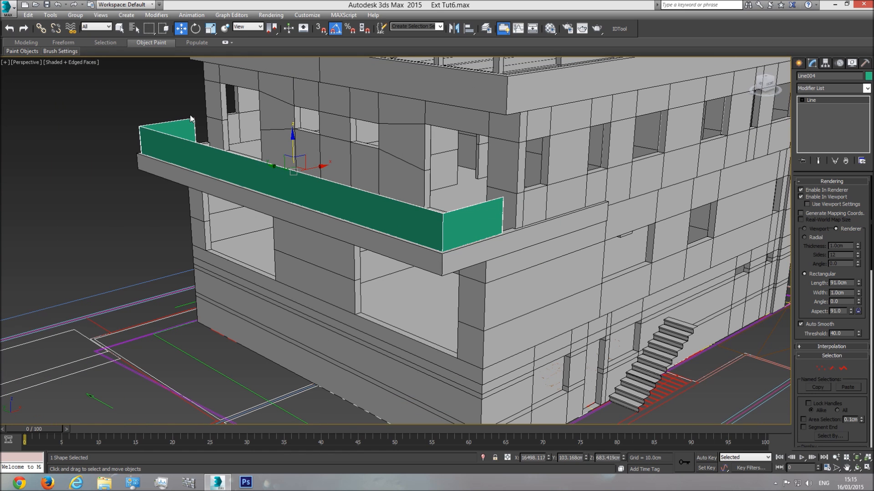
- Extend the railing's near end vertex along X into the building wall and fine-tune it in the top view to about X 16650 cm
scroll(510, 220, "up", 5)
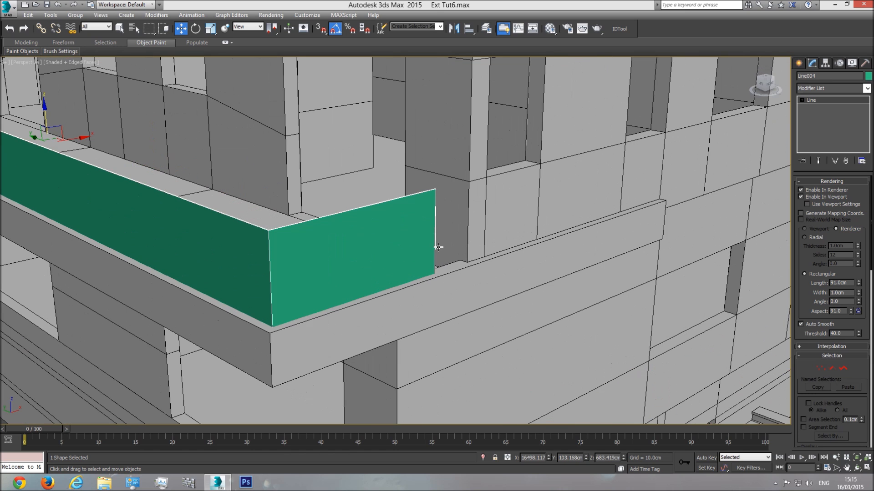
left_click(822, 100)
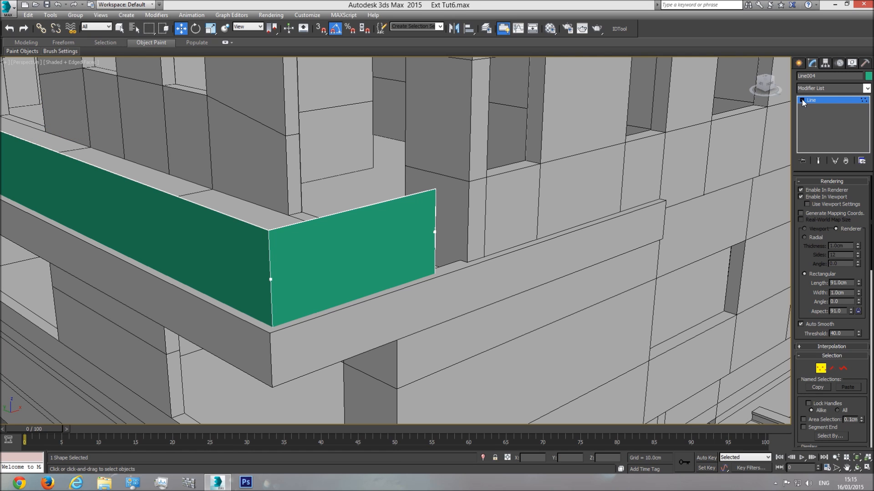
left_click(802, 99)
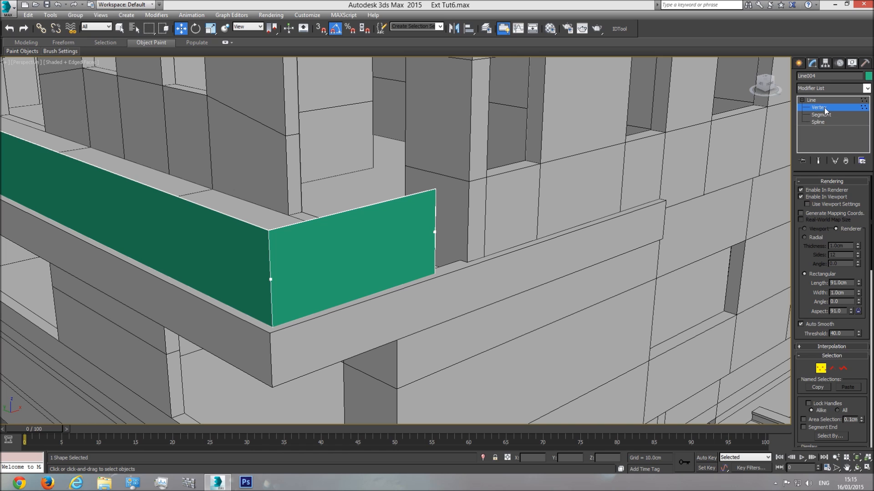
left_click_drag(419, 251, 487, 216)
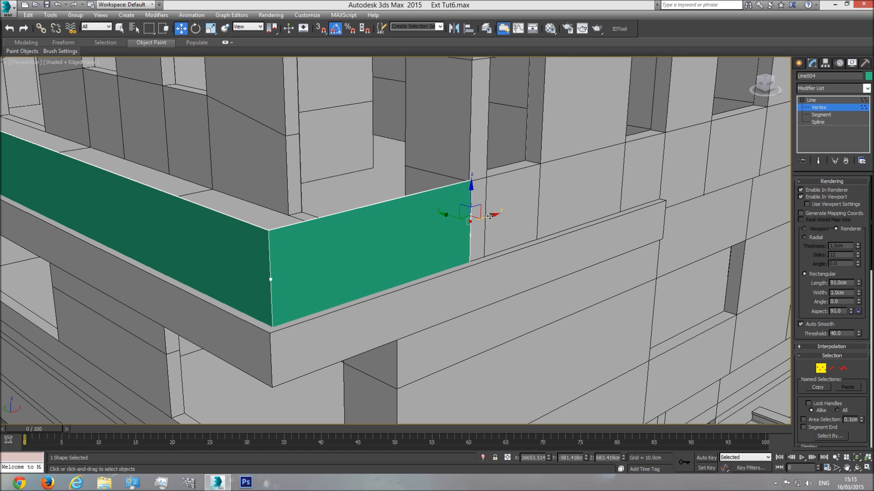
key("t")
scroll(587, 292, "up", 6)
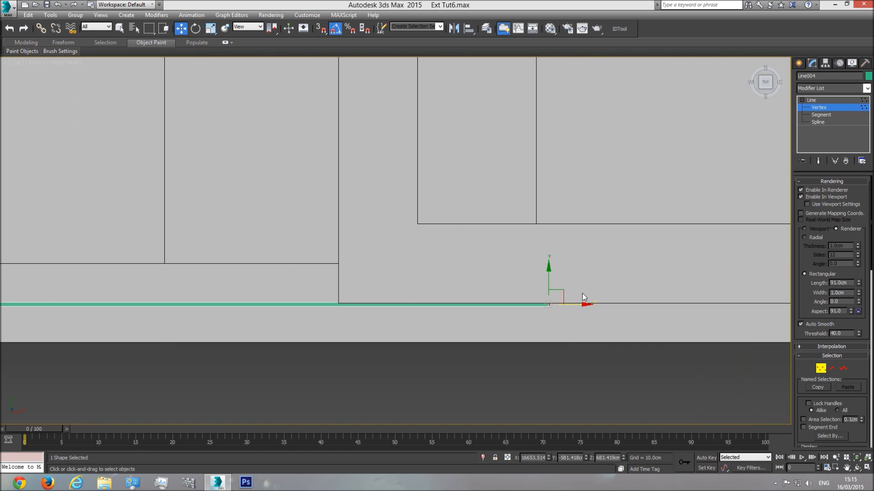
key("F3")
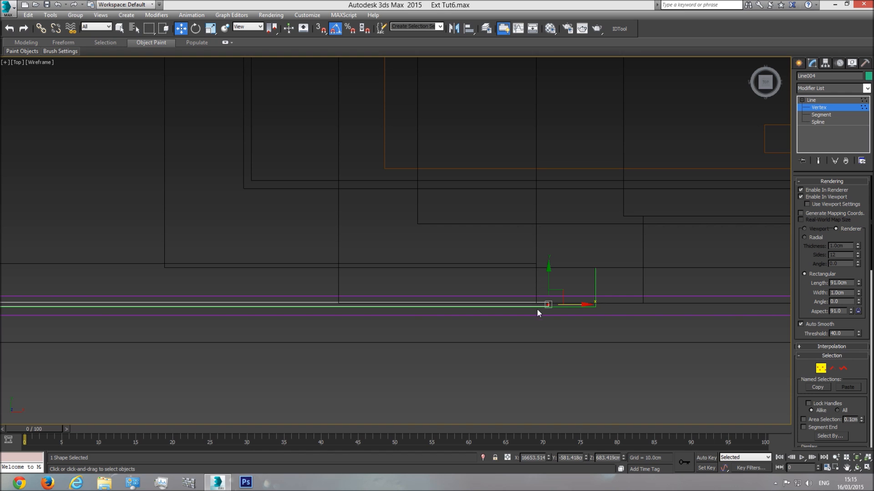
left_click_drag(578, 303, 563, 306)
- Extend the end vertex at the railing's opposite side along X into the building wall, to about X 16650 cm
scroll(498, 209, "down", 10)
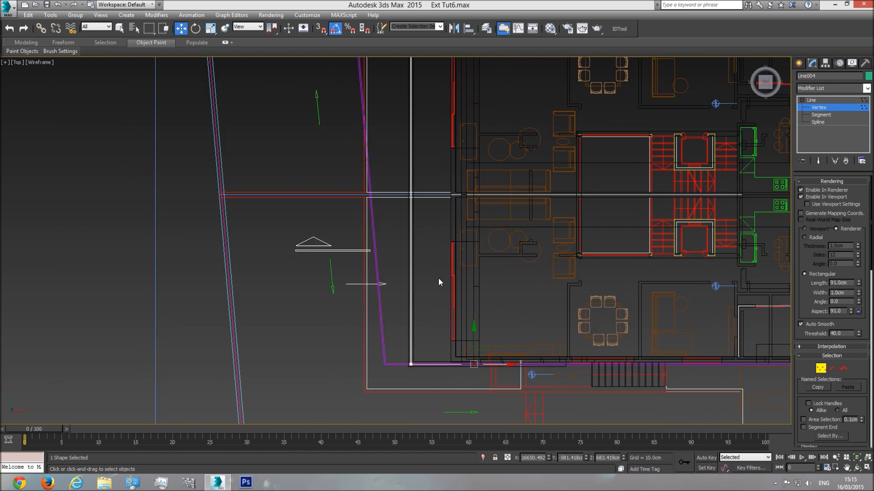
scroll(444, 193, "up", 5)
left_click_drag(477, 196, 418, 271)
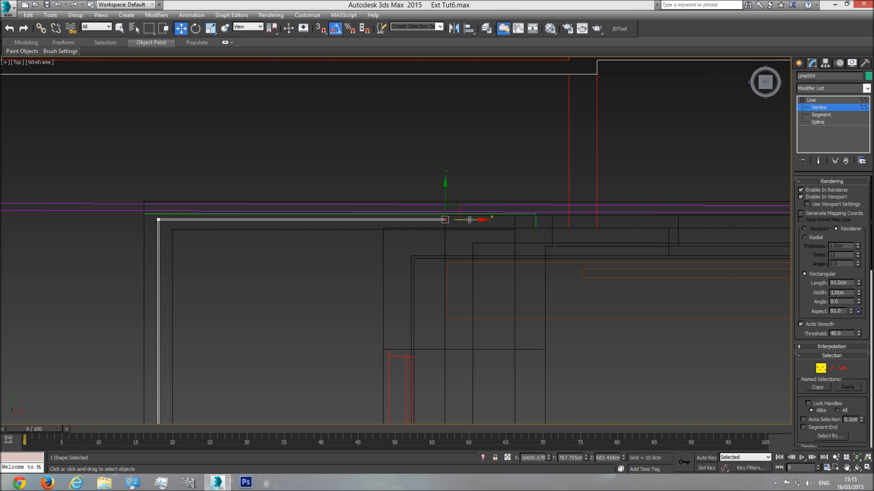
left_click_drag(469, 220, 546, 231)
key("p")
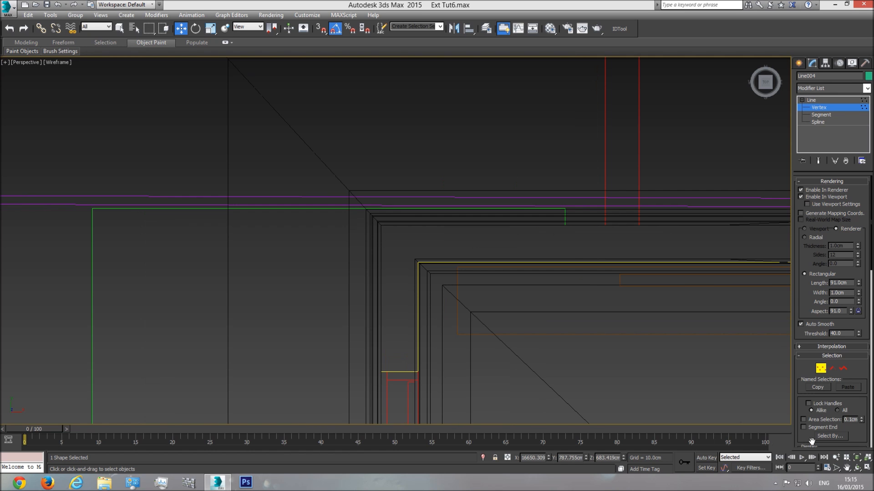
- Leave vertex editing and copy the whole railing straight up to a Z height of about 821 cm as an independent copy
left_click(857, 467)
mouse_move(715, 176)
left_mouse_down()
mouse_move(462, 181)
mouse_move(459, 216)
mouse_move(357, 243)
left_mouse_up()
scroll(459, 216, "down", 2)
key("F3")
scroll(456, 230, "down", 4)
mouse_move(426, 238)
left_mouse_down()
mouse_move(411, 272)
mouse_move(455, 242)
left_mouse_up()
left_click(827, 108)
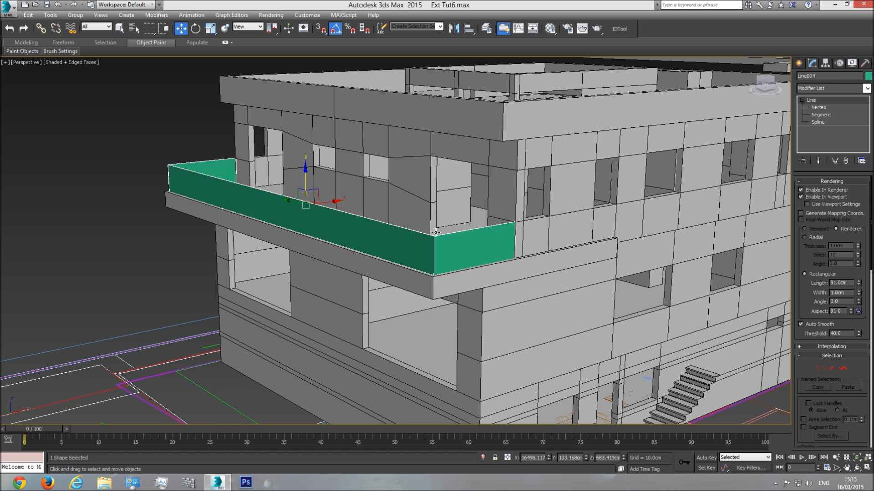
scroll(382, 237, "up", 4)
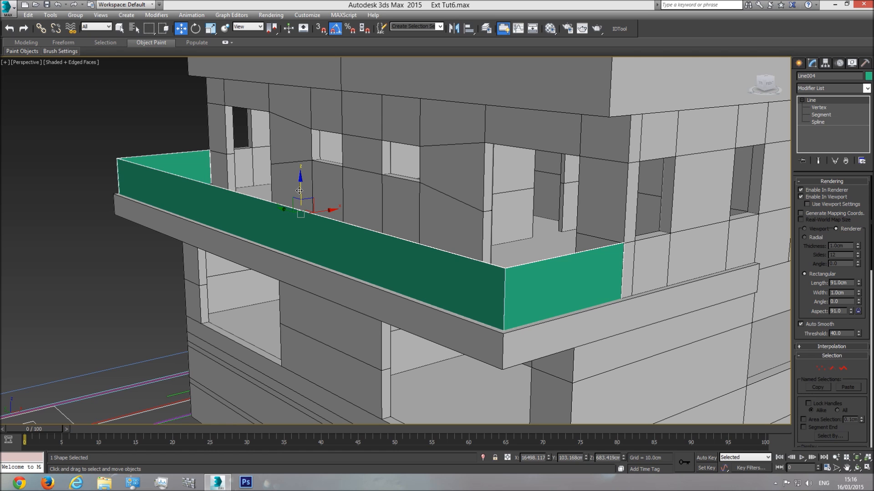
left_click_drag(300, 191, 299, 124, "shift")
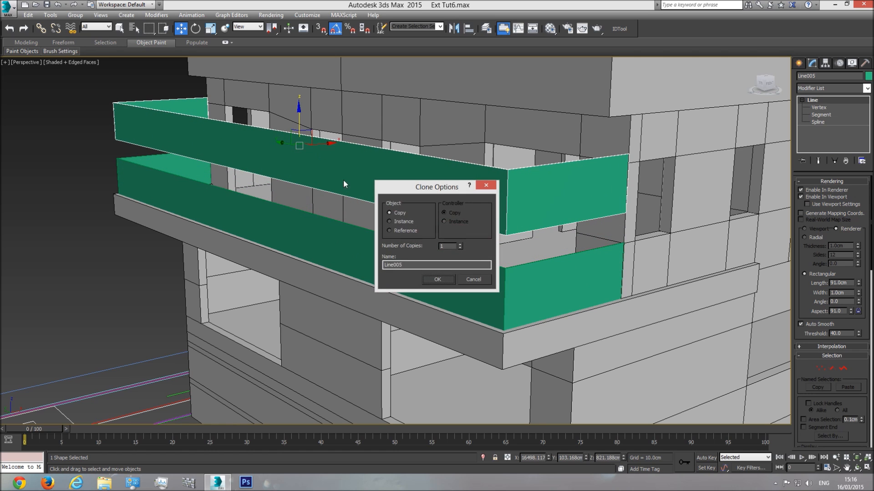
left_click(440, 279)
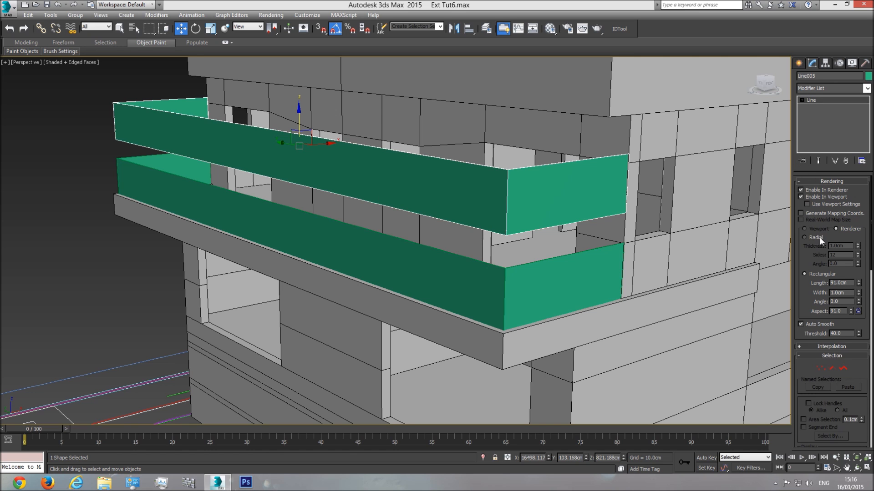
- Turn the copied line into a round handrail by giving it a radial cross-section with a thickness of 5 cm
left_click(804, 237)
scroll(585, 196, "up", 10)
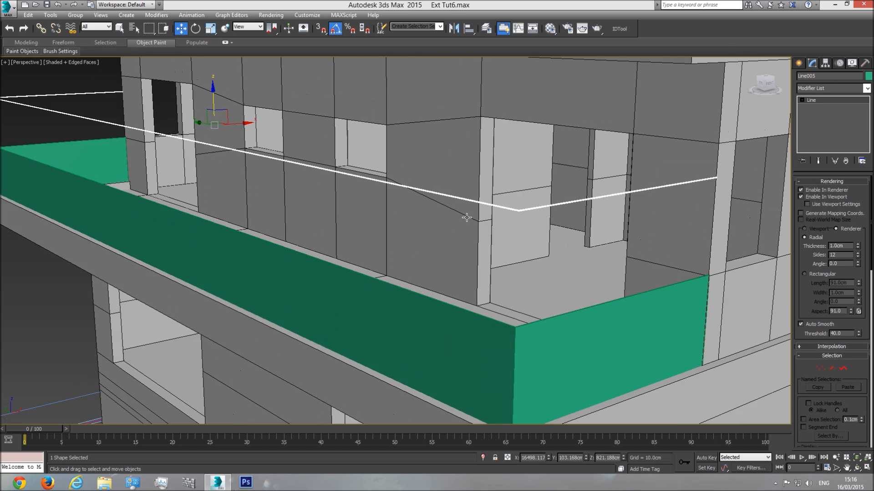
scroll(509, 251, "down", 10)
scroll(545, 222, "up", 8)
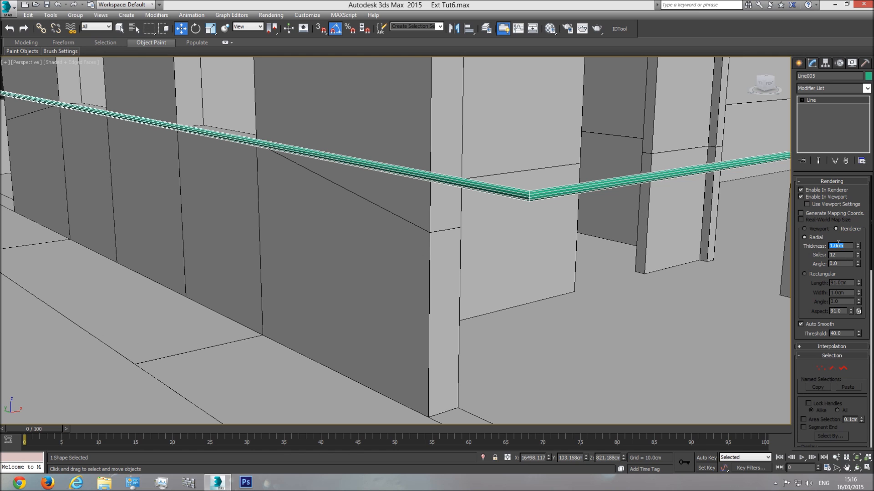
type("5")
key("Return")
scroll(564, 241, "down", 10)
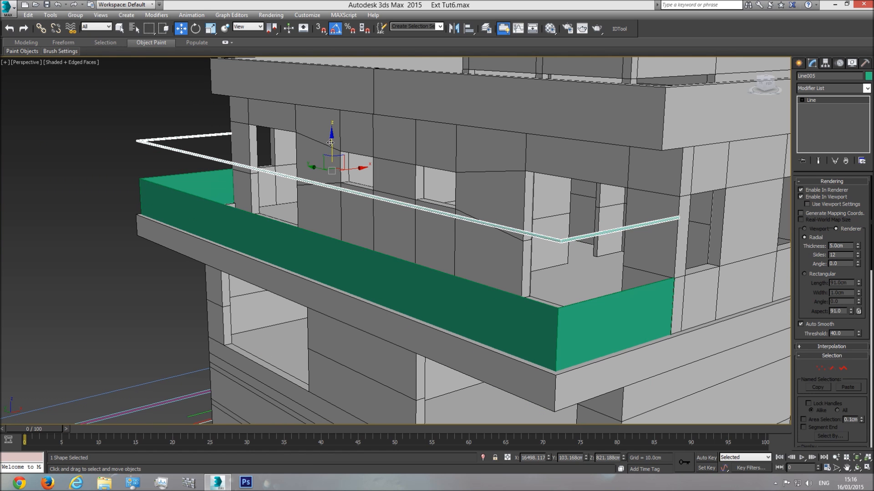
- Lower the round handrail to a Z height of about 731 cm so it rests on the railing panel's upper edge
left_click_drag(330, 143, 336, 199)
key("f")
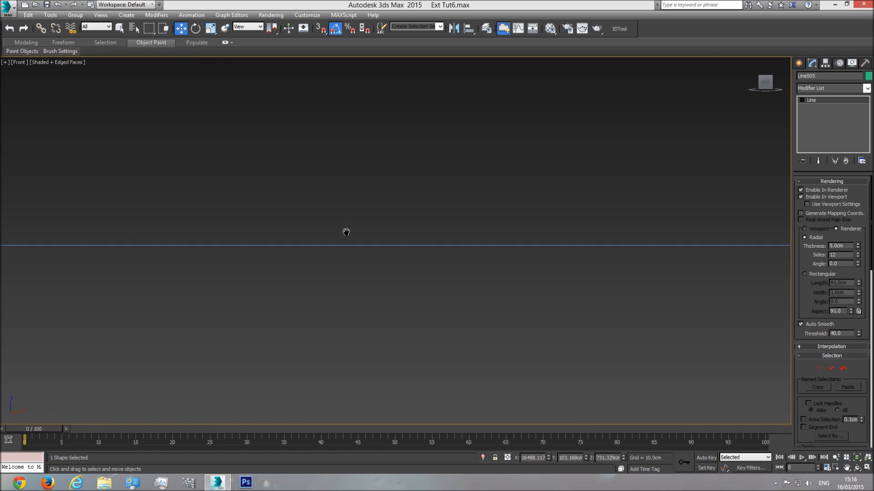
scroll(269, 260, "up", 10)
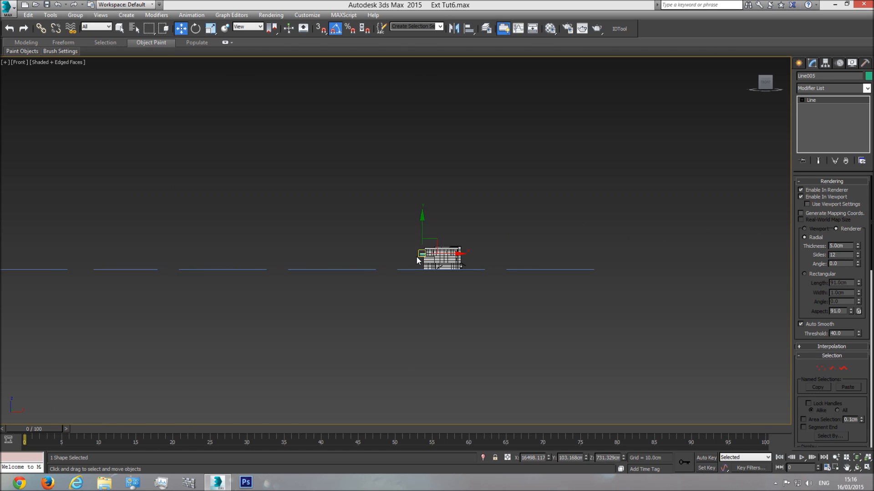
key("F3")
middle_click_drag(328, 323, 386, 225)
scroll(353, 239, "up", 5)
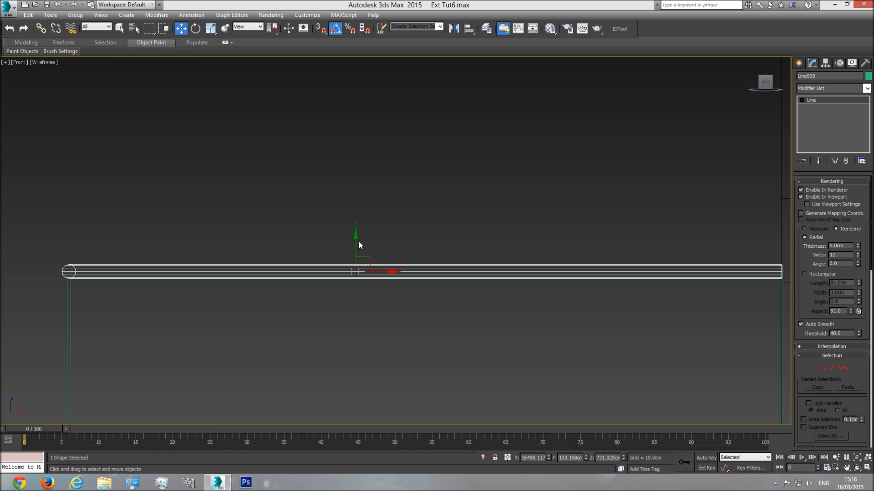
left_click_drag(355, 238, 355, 242)
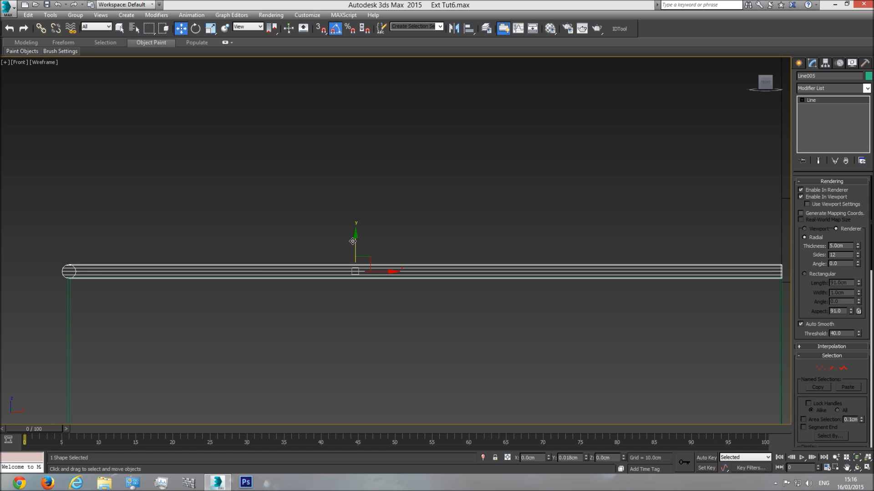
- Measure the modelled handrail's thickness in the front view with a temporary box, and undo the box
left_click(799, 65)
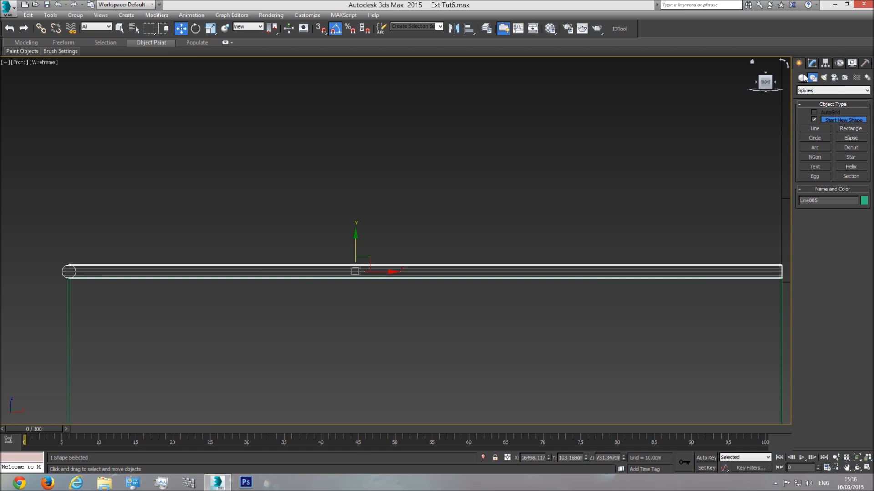
left_click(803, 78)
left_click(815, 121)
middle_click_drag(160, 252, 310, 250)
scroll(243, 275, "up", 5)
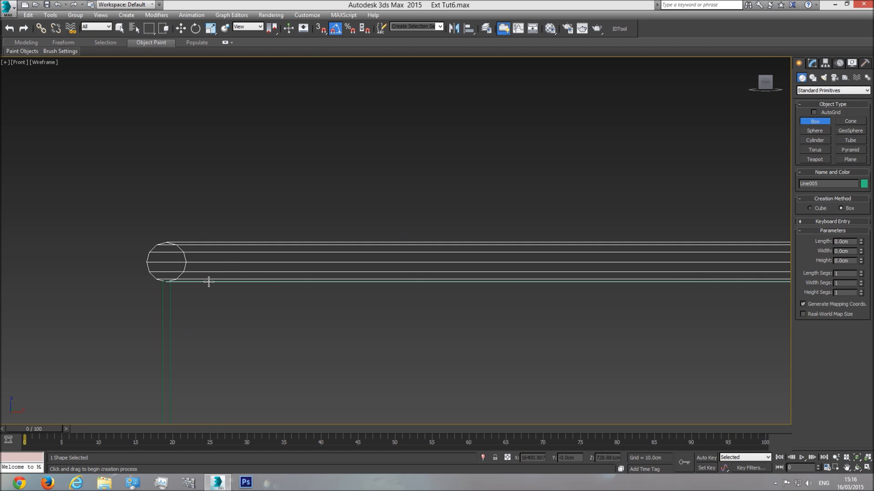
left_click_drag(213, 281, 233, 243)
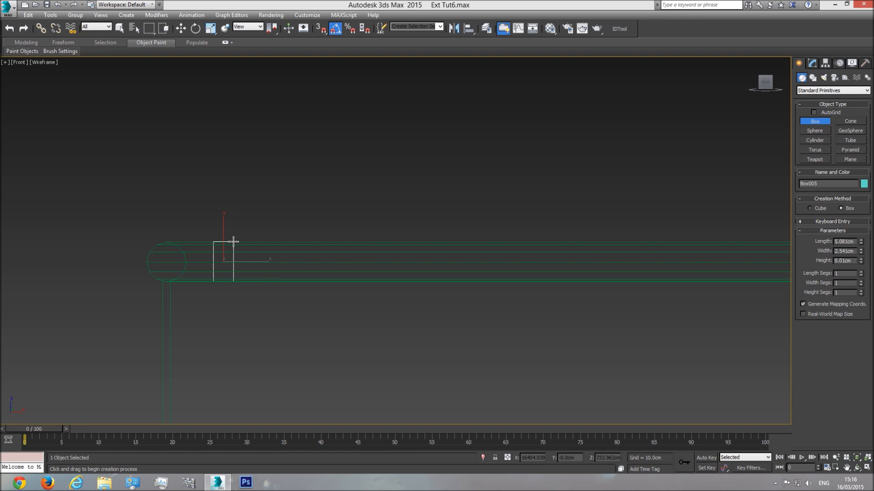
key("ctrl+z")
- Measure the balcony handrail's thickness on the elevation drawing with a temporary box, and discard the box
scroll(355, 240, "down", 8)
key("t")
scroll(377, 265, "down", 6)
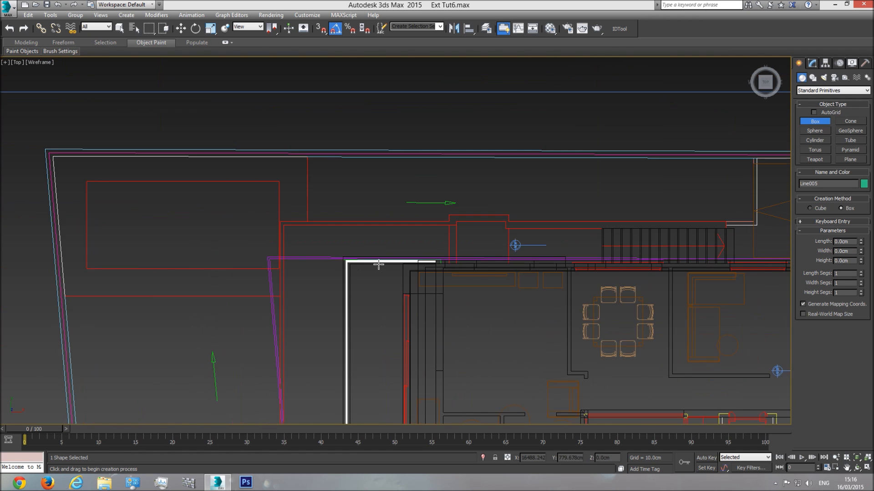
scroll(242, 272, "down", 5)
middle_click_drag(131, 275, 501, 271)
scroll(272, 267, "up", 6)
scroll(339, 232, "up", 5)
scroll(317, 251, "up", 6)
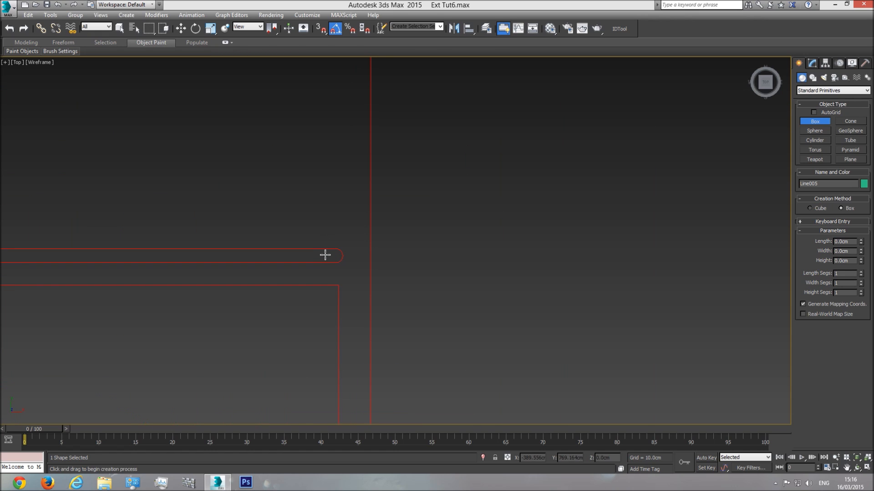
left_click_drag(326, 249, 332, 263)
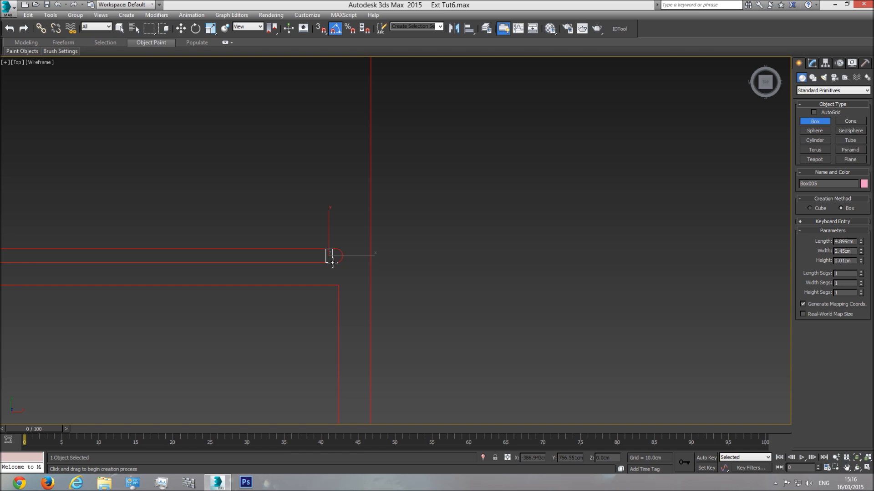
right_click(339, 232)
scroll(321, 254, "down", 6)
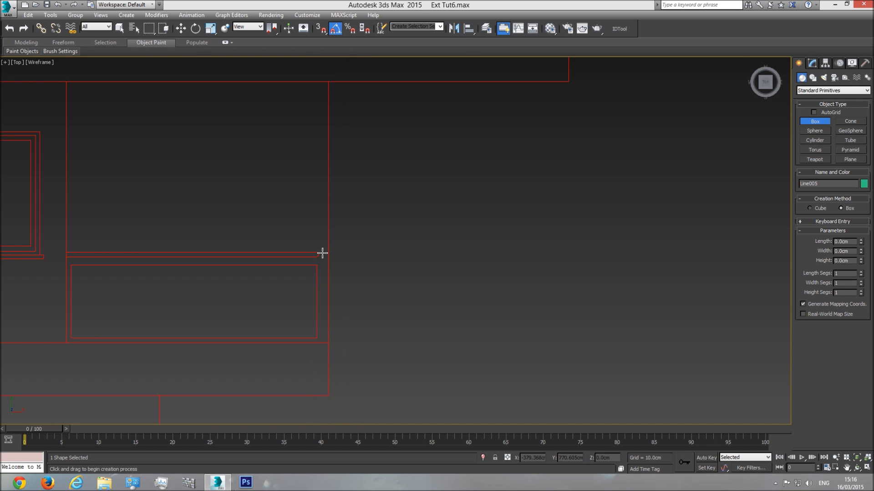
- Select the rectangular balcony railing panel in the shaded perspective view and rename it "Glass rail"
key("w")
key("p")
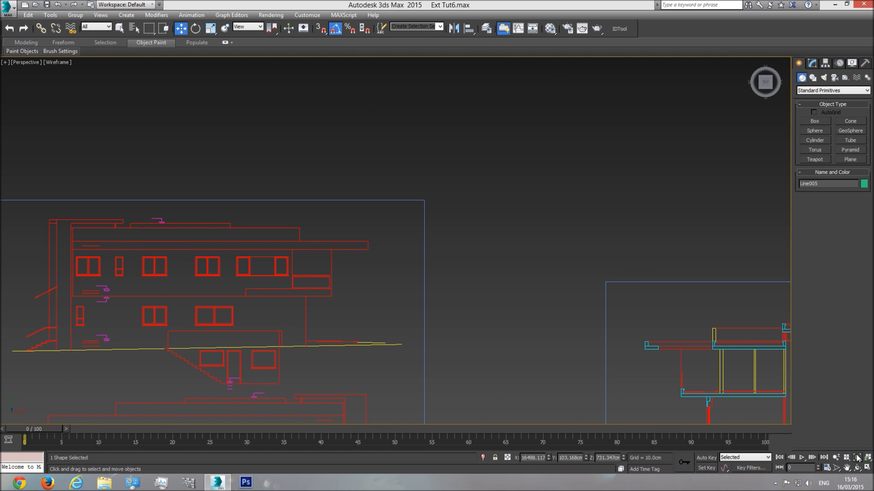
left_click(858, 458)
left_click(858, 468)
mouse_move(473, 295)
left_mouse_down()
mouse_move(492, 244)
mouse_move(464, 264)
mouse_move(473, 258)
left_mouse_up()
key("F3")
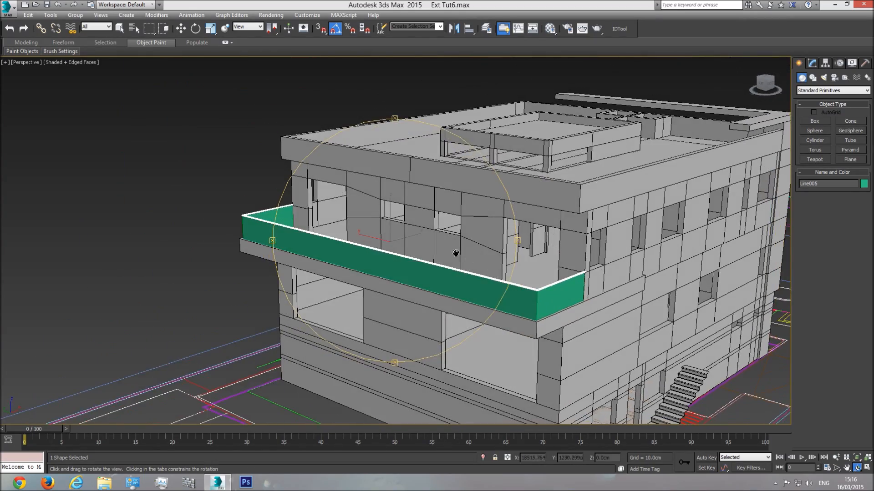
middle_click_drag(456, 253, 391, 231)
scroll(466, 255, "up", 4)
right_click(479, 295)
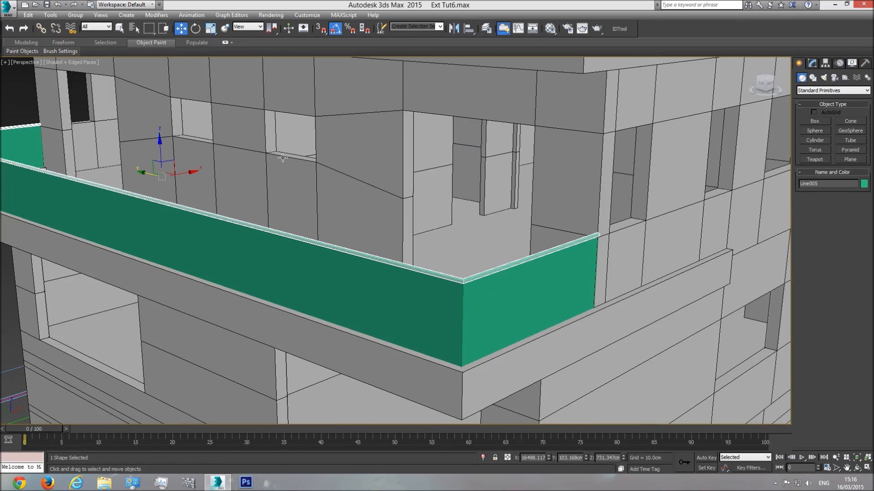
left_click(116, 29)
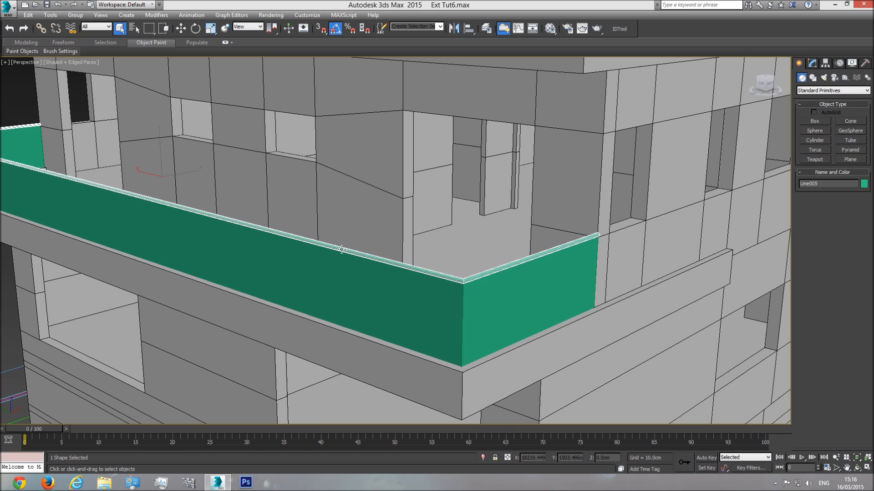
left_click(476, 298, "ctrl")
left_click(482, 302)
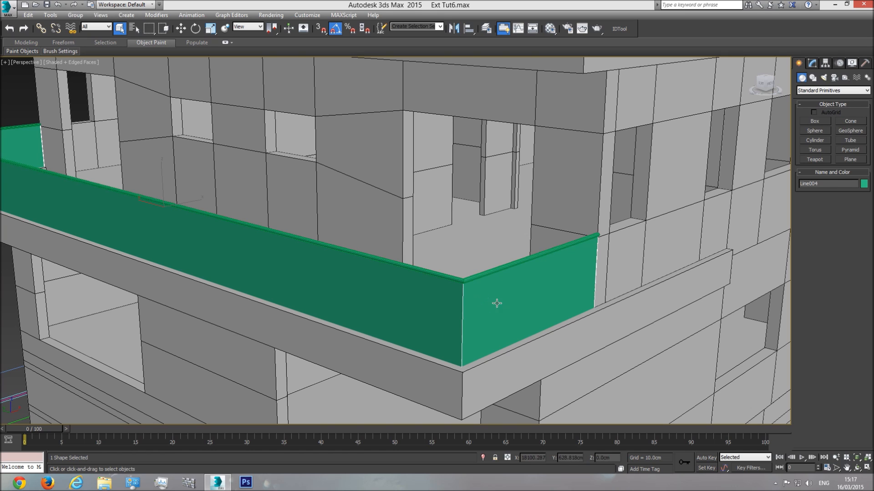
left_click(837, 185)
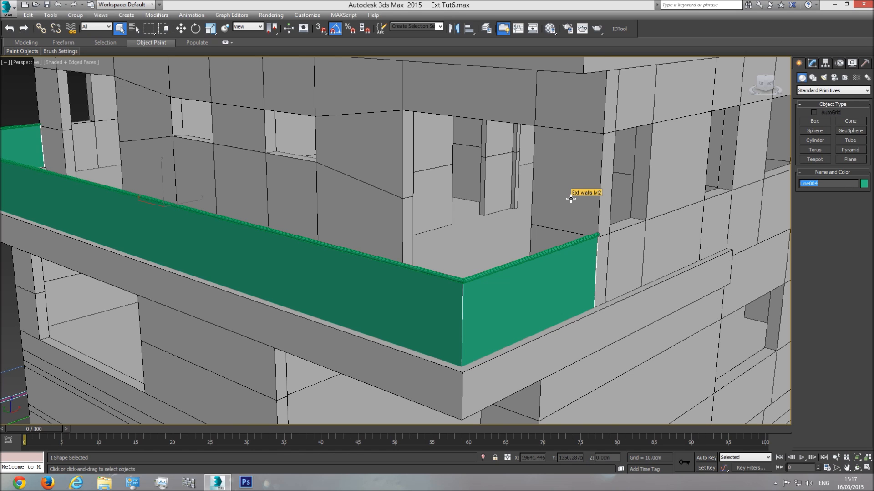
type("Glass rail")
- Rename the round handrail and group it with the glass panel under the name "Rail"
left_click(480, 276)
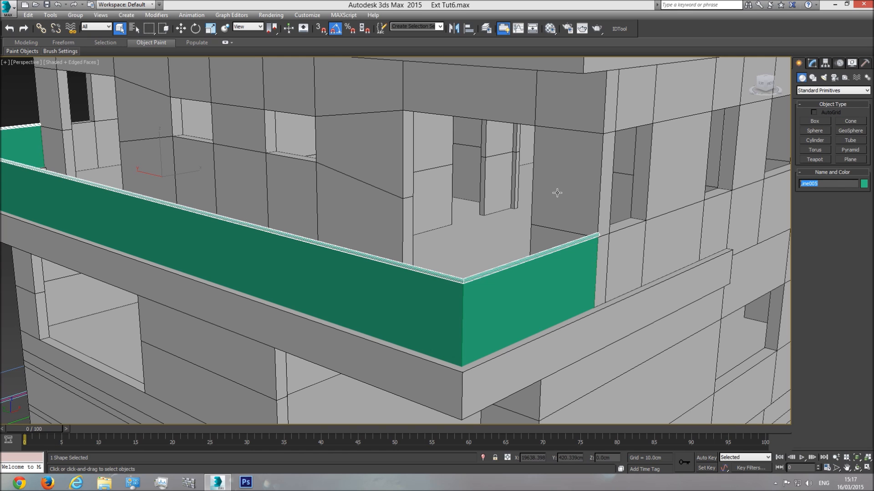
type("Me")
left_click(433, 323, "ctrl")
left_click(75, 15)
left_click(84, 24)
type("Rail")
key("Return")
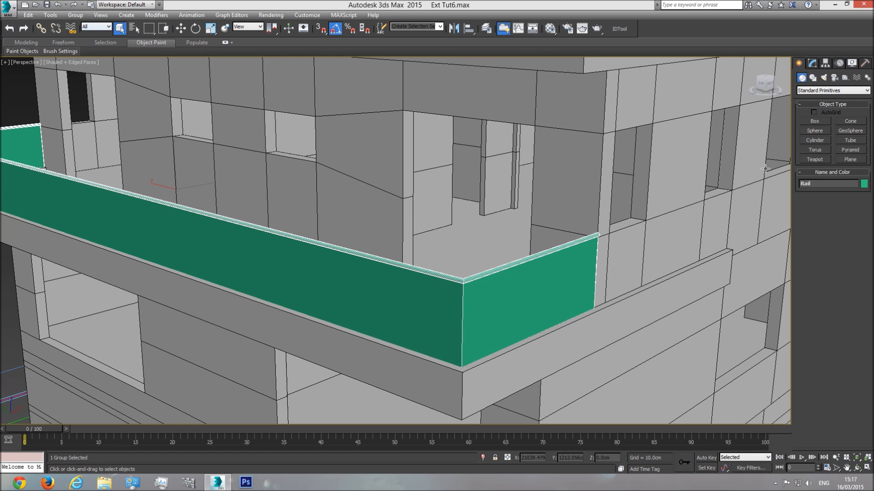
- Set the Rail group's object colour to black, assign it the "base" material and deselect it
left_click(864, 183)
left_click(668, 253)
left_click(645, 282)
key("m")
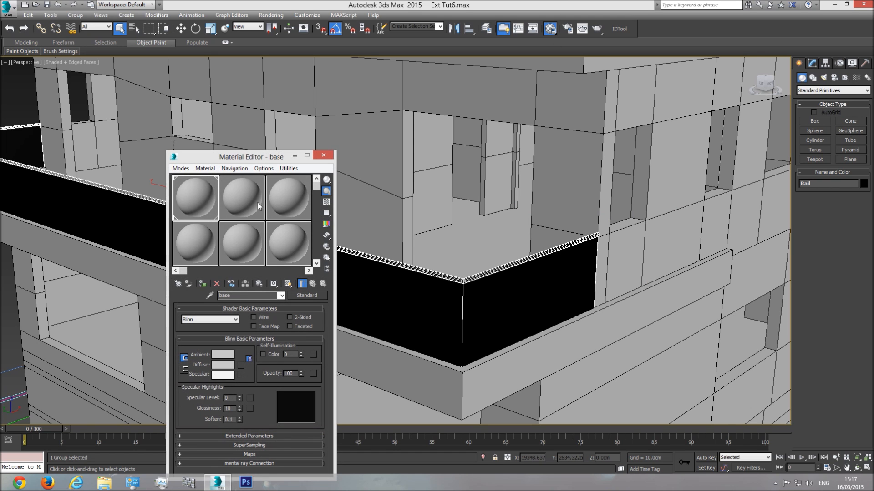
left_click(202, 284)
left_click(324, 155)
scroll(431, 230, "down", 5)
left_click(172, 166)
- Unhide all hidden objects in the scene to bring back the rest of the building
right_click(458, 210)
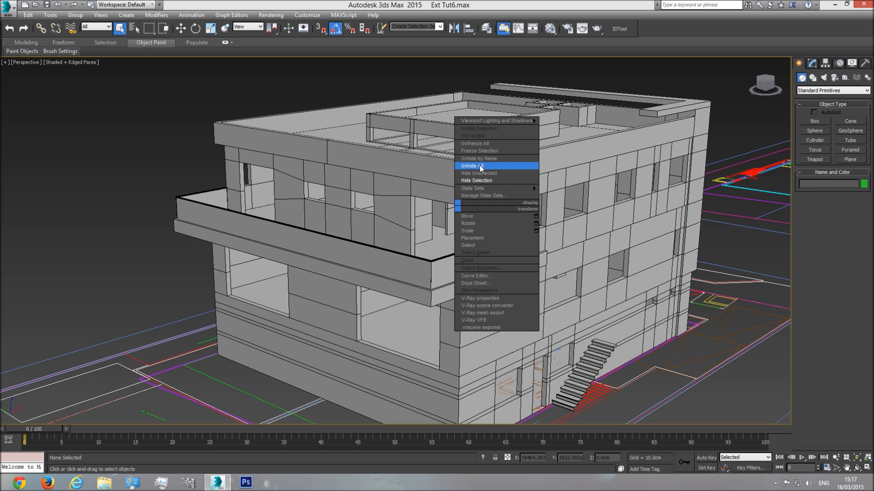
left_click(481, 167)
middle_click_drag(483, 220, 414, 234)
- Examine the building's side facade and its exterior stairs against the floor plan lines on the ground
left_click(857, 469)
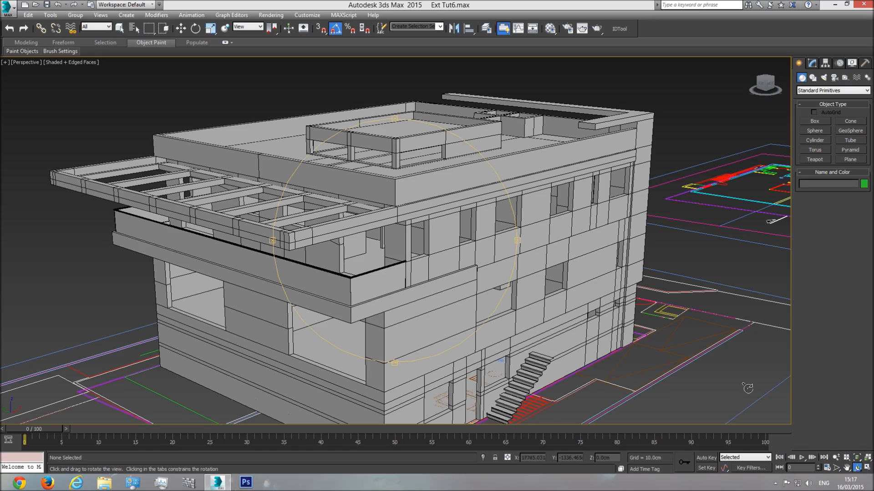
left_click_drag(422, 242, 363, 257)
middle_click_drag(364, 257, 297, 209)
scroll(297, 209, "down", 3)
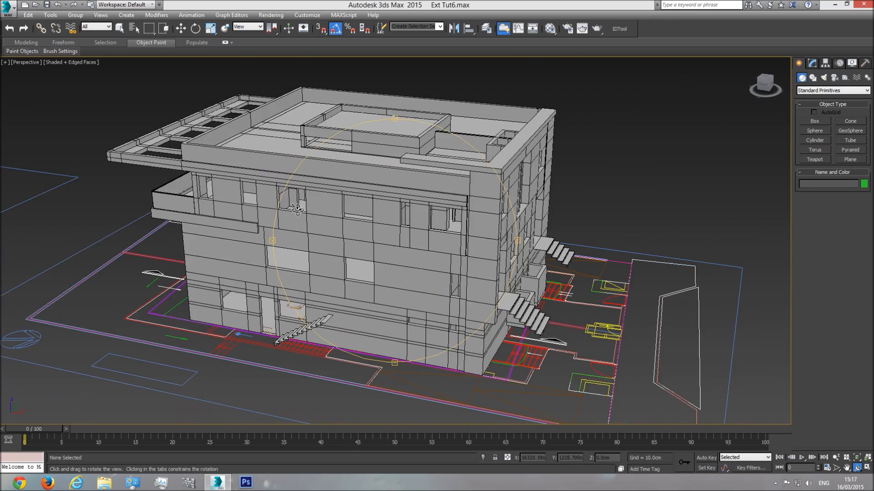
left_click_drag(411, 243, 468, 251)
middle_click_drag(410, 336, 422, 243)
scroll(370, 299, "up", 3)
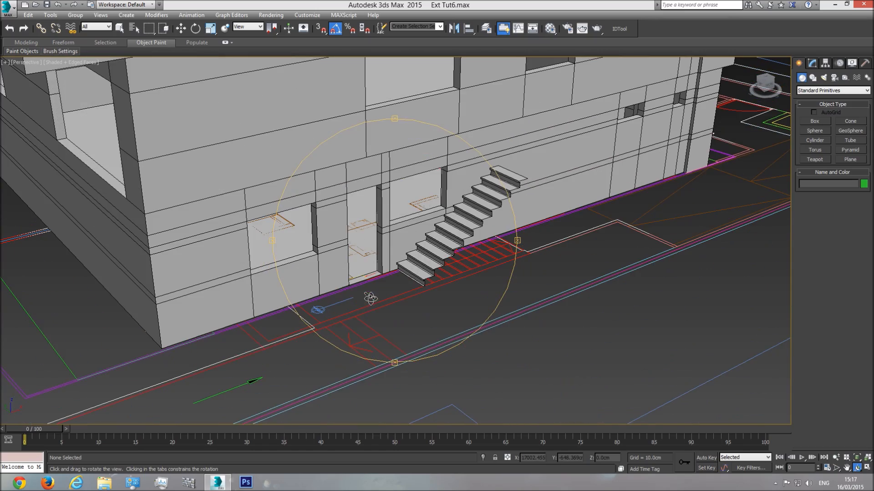
scroll(328, 303, "up", 3)
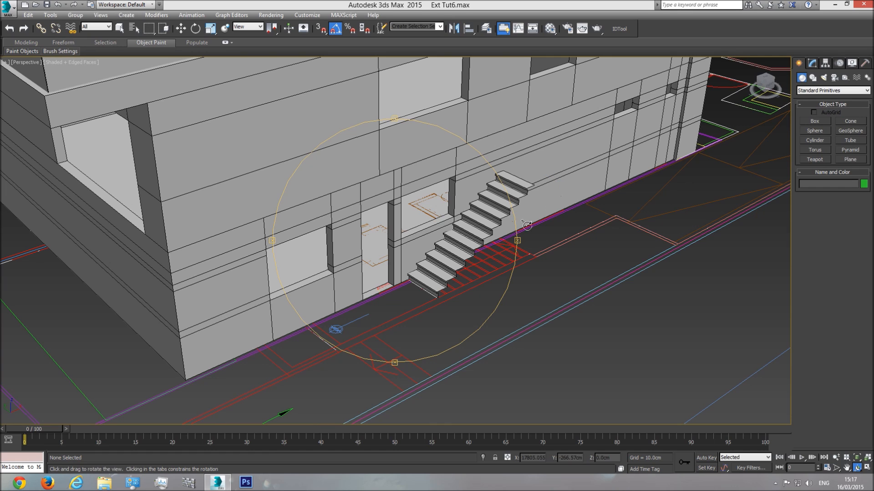
right_click(429, 291)
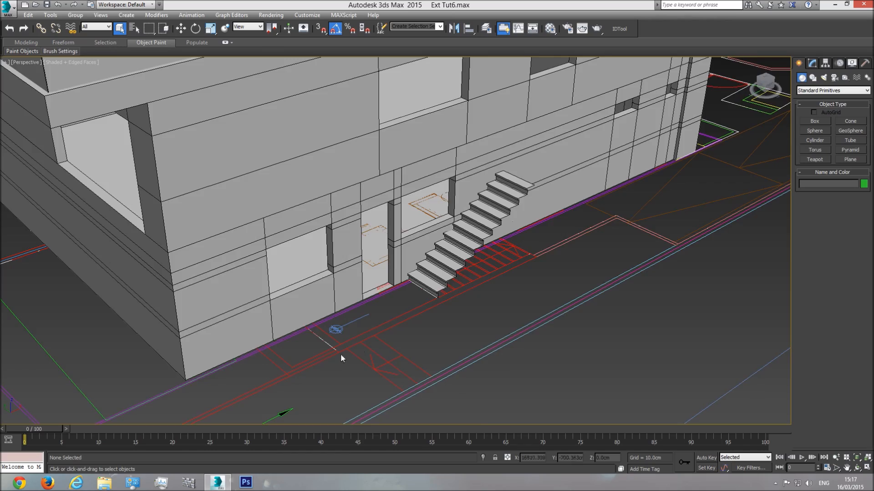
- Examine the exterior stairs against the ground-floor plan from above, using wireframe display
scroll(341, 354, "down", 5)
left_click(857, 468)
left_click_drag(282, 291, 507, 266)
left_click_drag(410, 331, 444, 275)
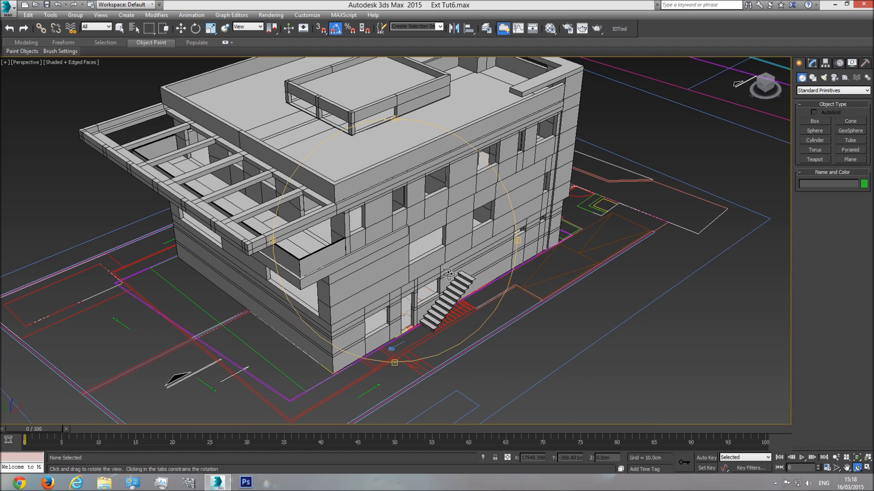
key("t")
scroll(459, 280, "down", 5)
middle_click_drag(447, 271, 355, 253)
scroll(415, 274, "down", 3)
middle_click_drag(598, 290, 449, 281)
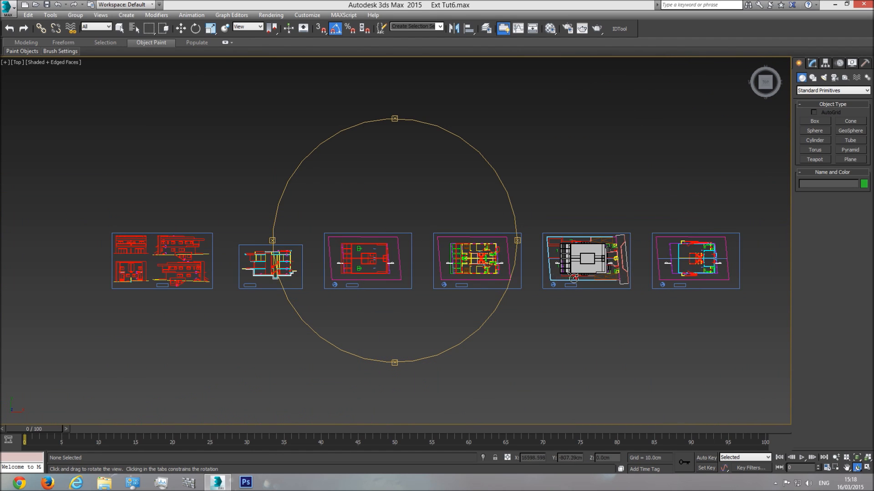
scroll(587, 278, "up", 10)
middle_click_drag(624, 265, 585, 285)
right_click(424, 259)
key("F3")
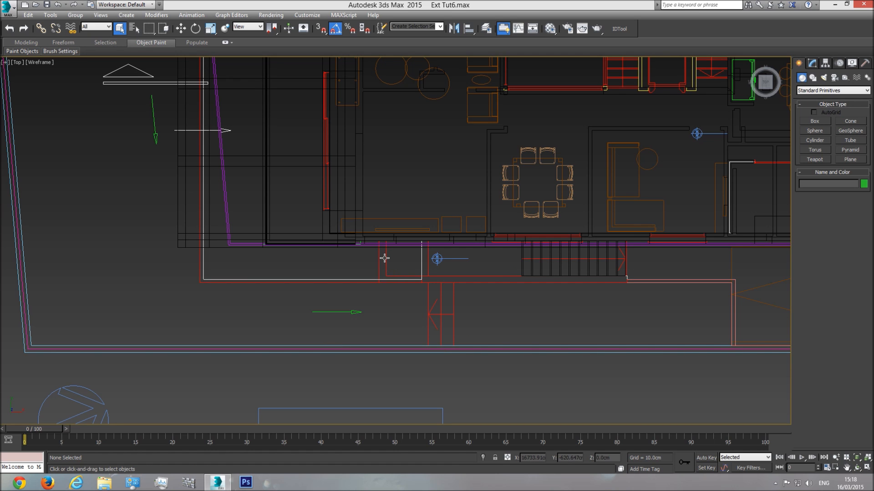
- Isolate the Plan group, restore shaded display with edges and deselect the group
left_click(384, 258)
right_click(384, 258)
left_click(409, 184)
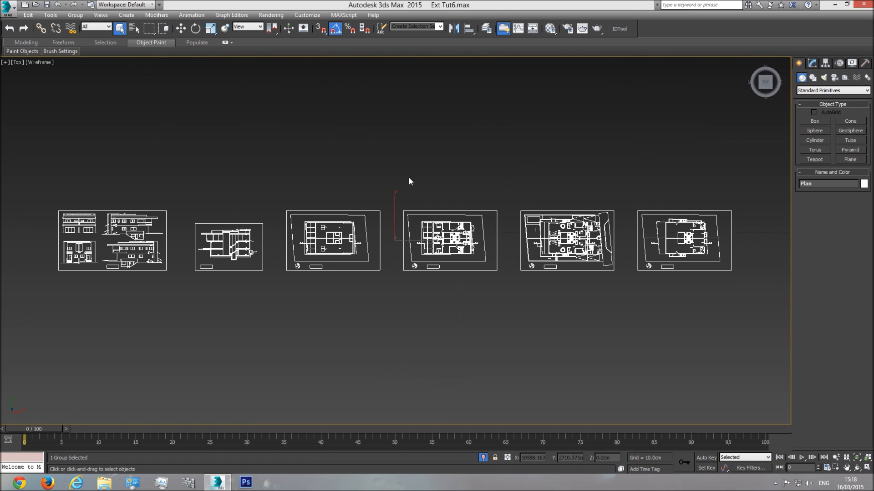
scroll(433, 271, "up", 5)
key("F3")
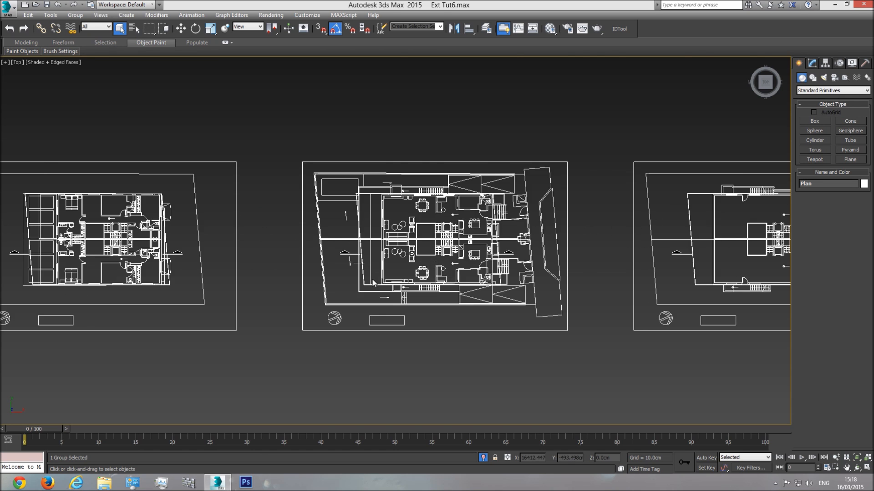
scroll(493, 321, "up", 5)
left_click(506, 327)
scroll(451, 300, "up", 4)
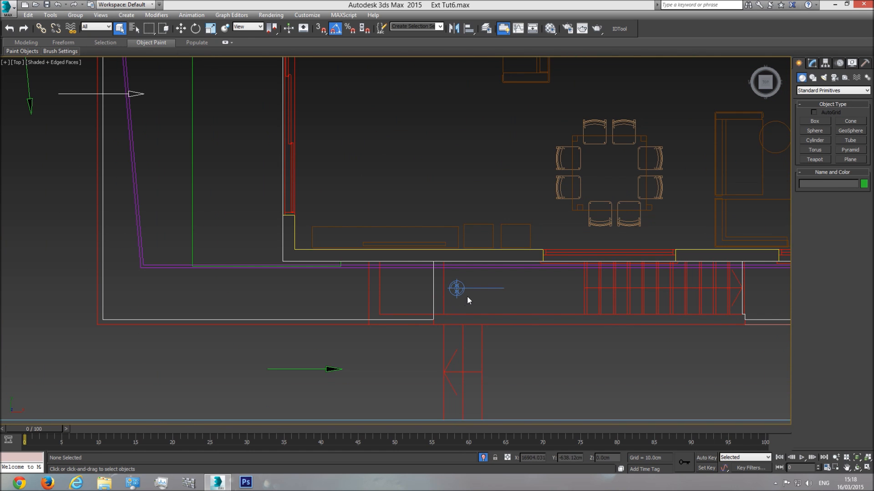
- With 3D vertex snapping on, draw a line along the stair wall's outer edge, around its end at the house and back to the inner corner
middle_click_drag(468, 299, 393, 294)
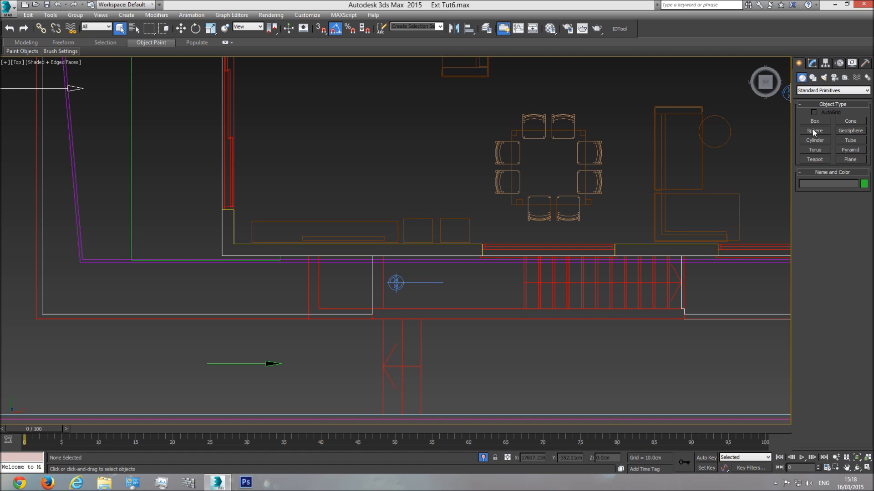
scroll(583, 292, "down", 2)
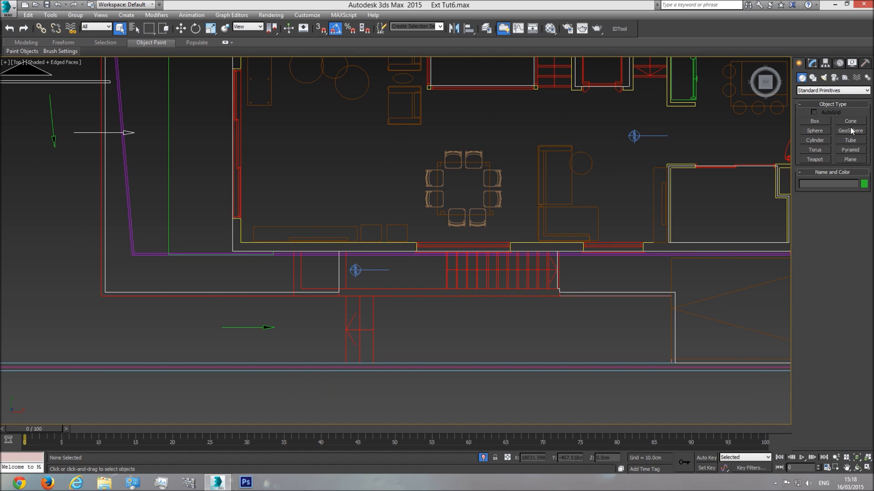
left_click(812, 78)
left_click(814, 129)
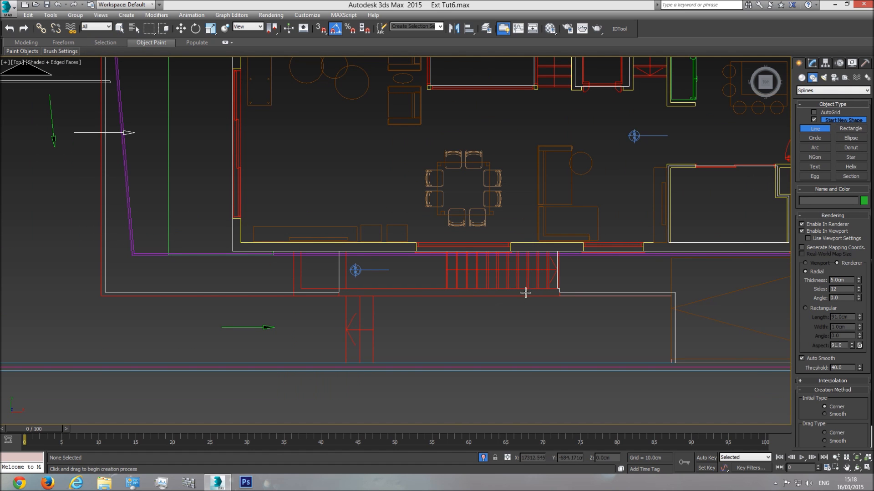
left_click(321, 29)
left_click(558, 297)
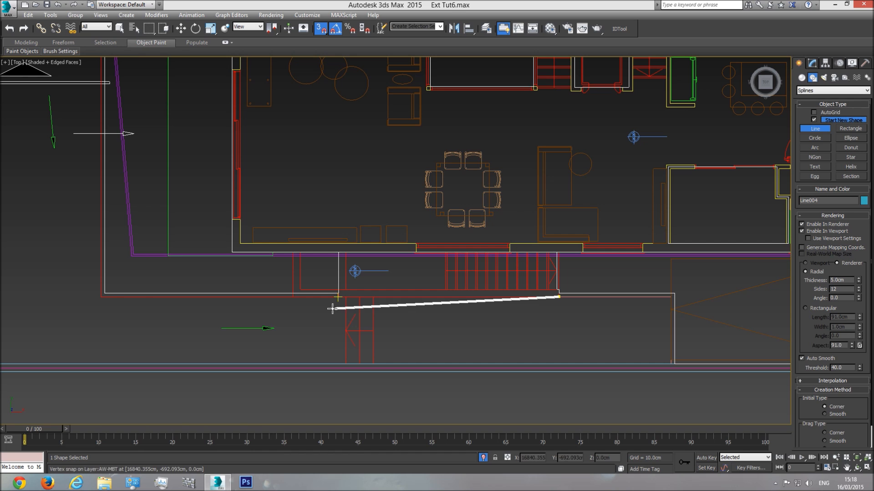
left_click(293, 297)
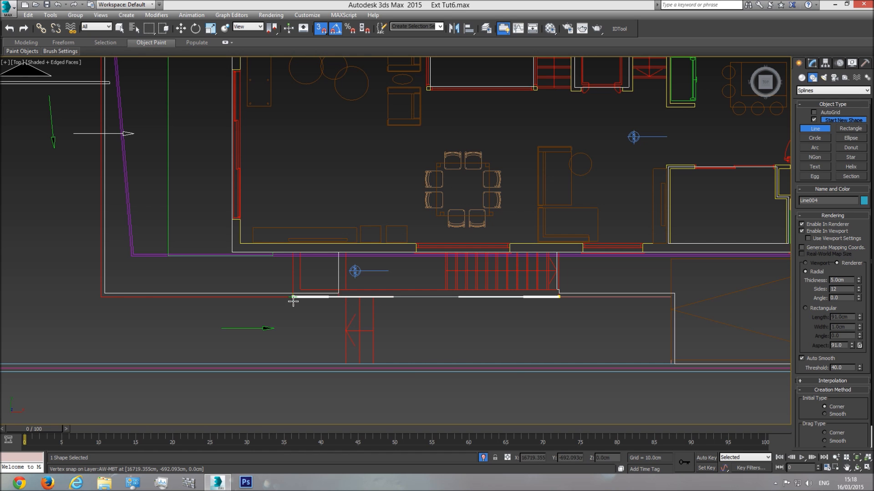
scroll(283, 268, "up", 3)
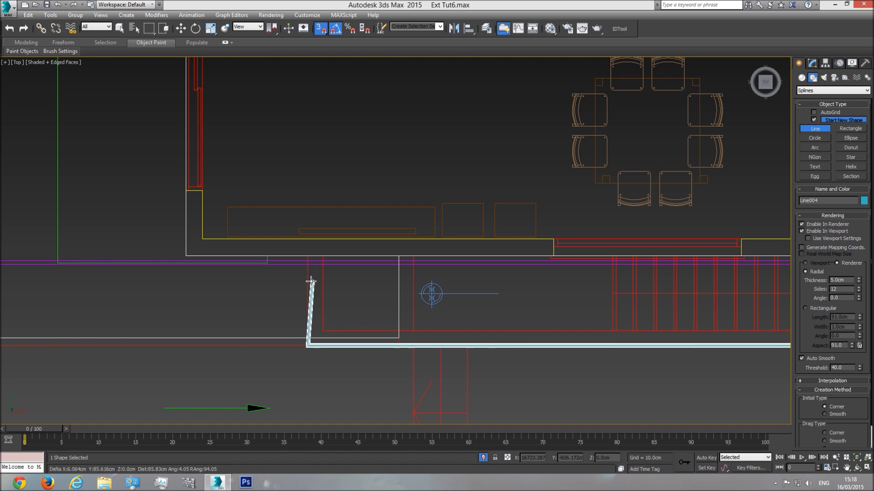
left_click(307, 257)
left_click(327, 255)
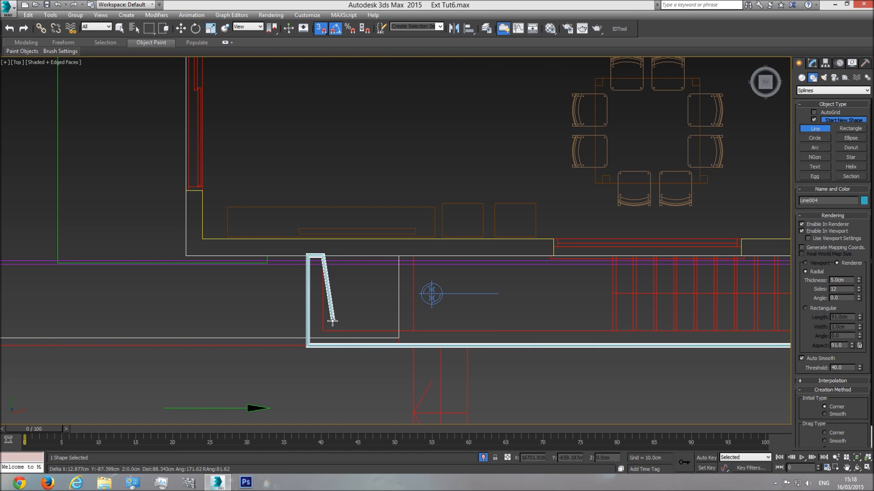
left_click(328, 327)
- Continue the line along the stair wall's inner edge to the head of the stairs and close the spline
middle_click_drag(485, 328, 391, 331)
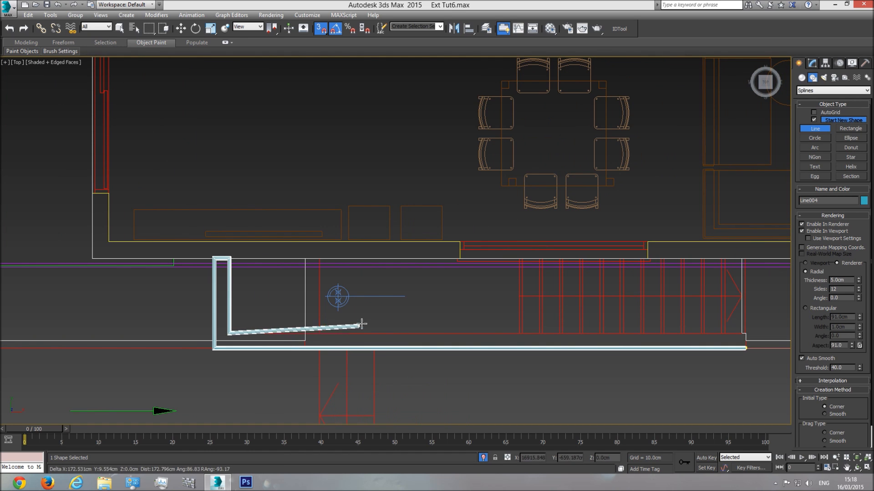
middle_click_drag(488, 323, 390, 328)
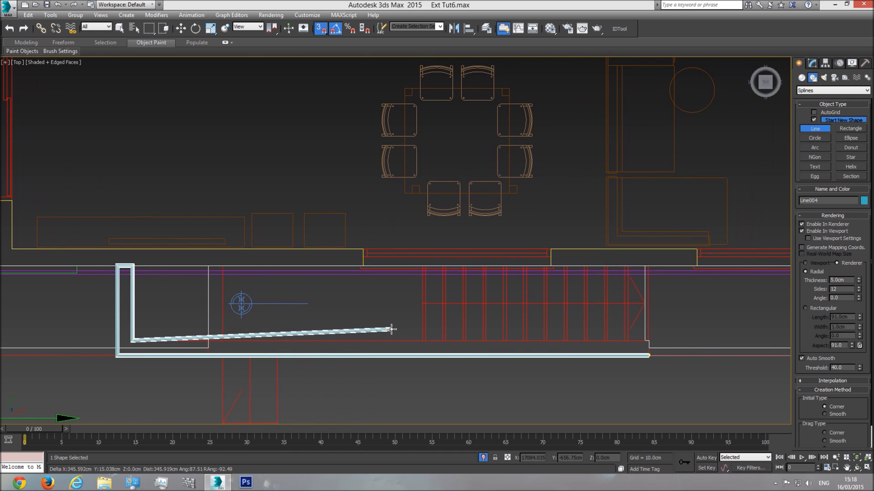
middle_click_drag(682, 328, 575, 321)
scroll(575, 321, "up", 4)
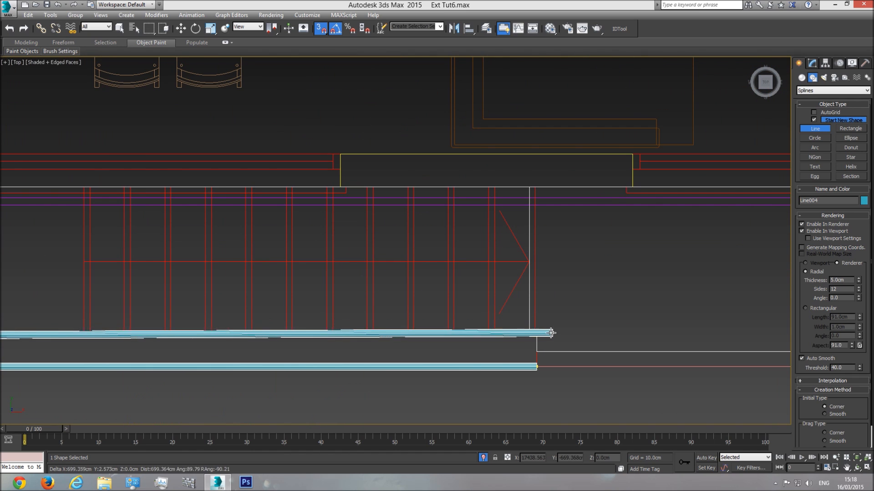
left_click(537, 337)
left_click(540, 367)
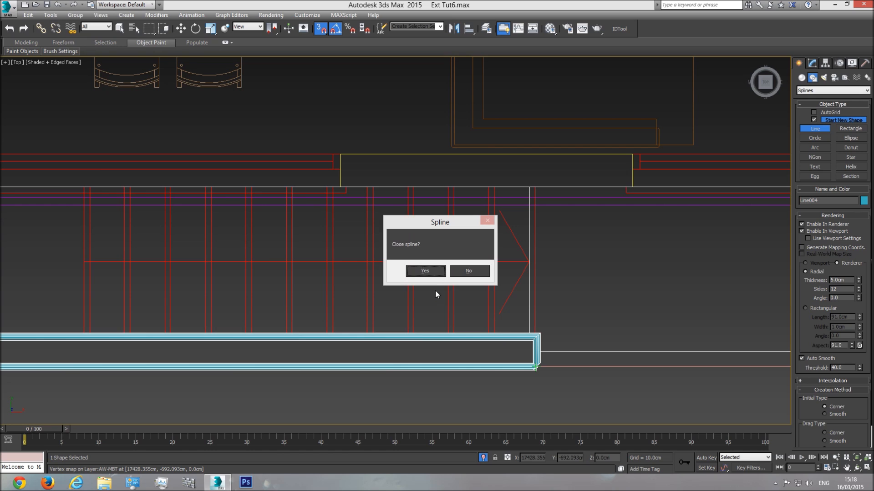
left_click(432, 274)
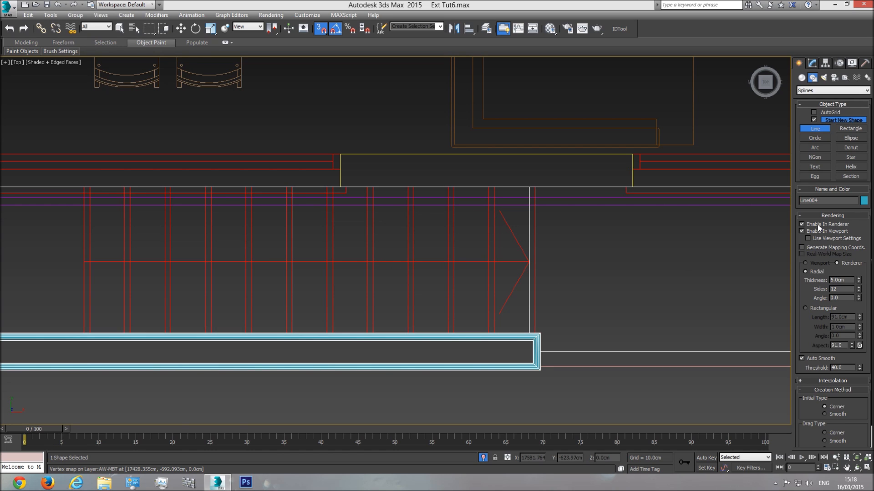
- Turn off the spline's rendering in both renderer and viewport and leave the Line tool
left_click(802, 231)
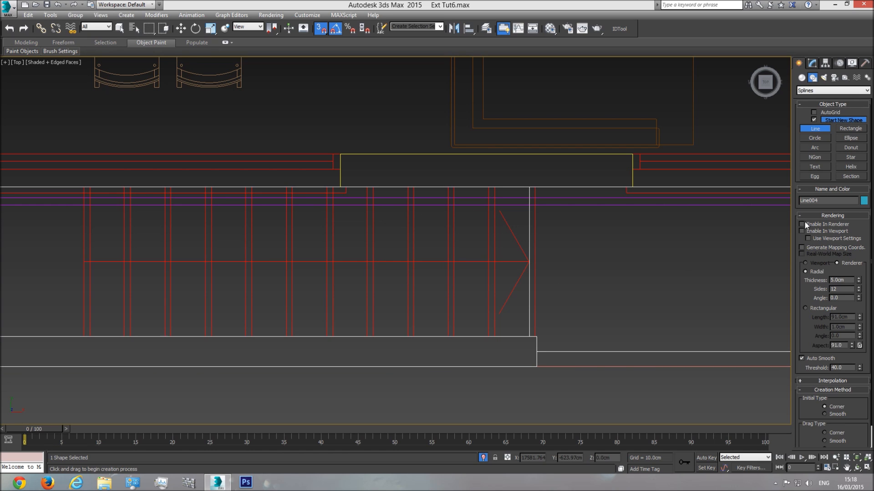
scroll(548, 283, "down", 4)
right_click(554, 308)
- Apply a Shell modifier to the stair wall outline in the perspective view with an outer amount of 300 cm
key("p")
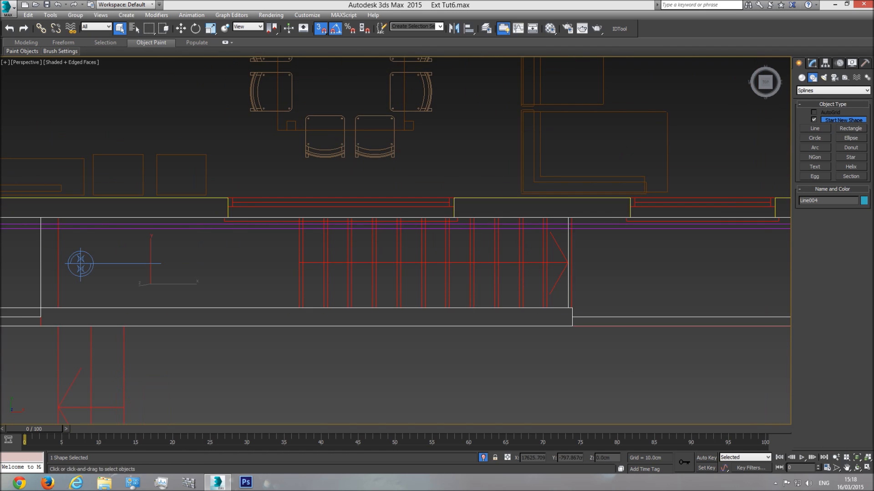
left_click(856, 467)
left_click_drag(676, 359, 436, 259)
left_click(813, 64)
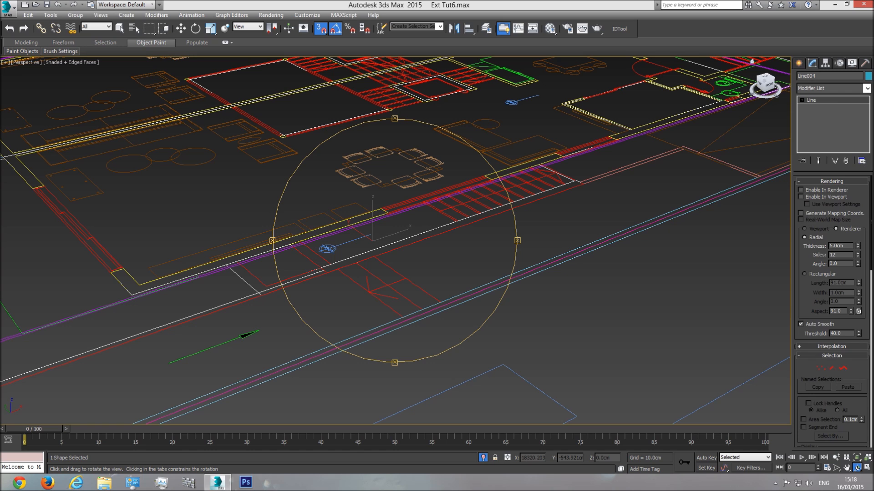
left_click(867, 88)
scroll(833, 273, "down", 5)
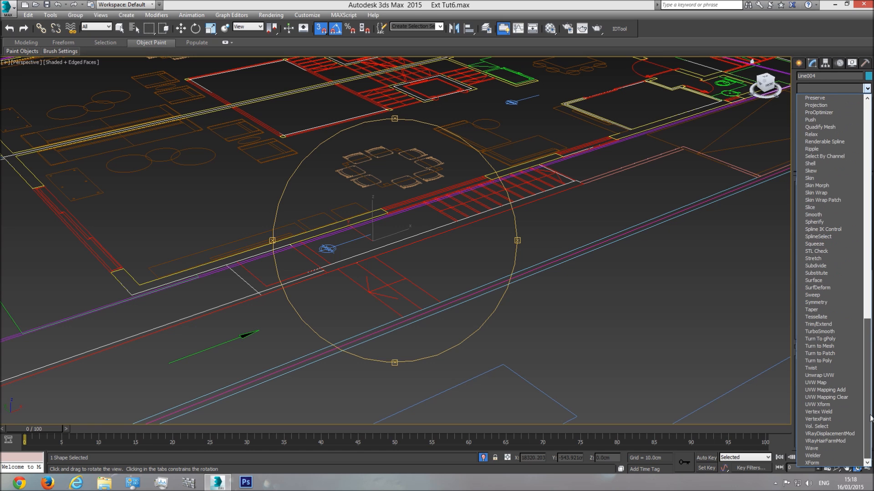
left_click(829, 166)
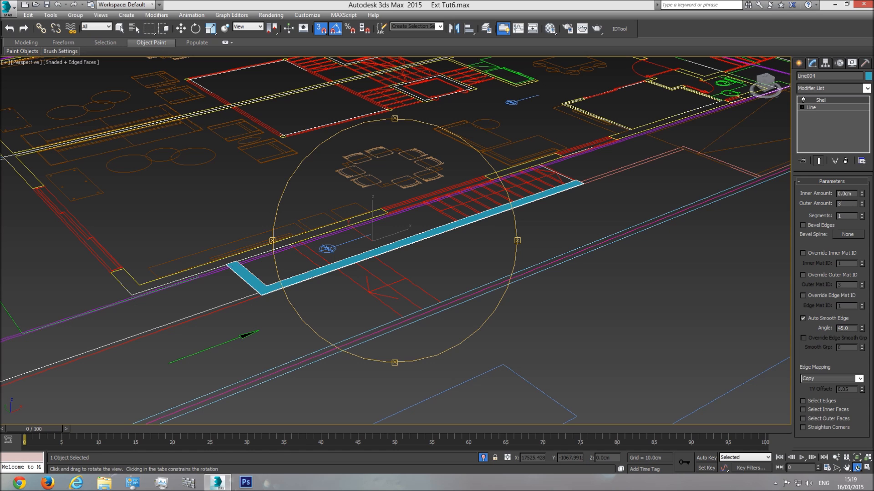
key("Return")
- End the isolation to bring the building back around the new stair wall
scroll(420, 221, "down", 2)
left_click_drag(419, 221, 395, 257)
left_click(479, 457)
- Measure the stair wall's height on the side elevation by drawing a temporary box about 347 by 338 cm over it
key("t")
scroll(442, 263, "down", 12)
mouse_move(390, 253)
middle_mouse_down()
mouse_move(430, 255)
mouse_move(443, 279)
mouse_move(596, 264)
middle_mouse_up()
middle_click_drag(345, 258, 630, 249)
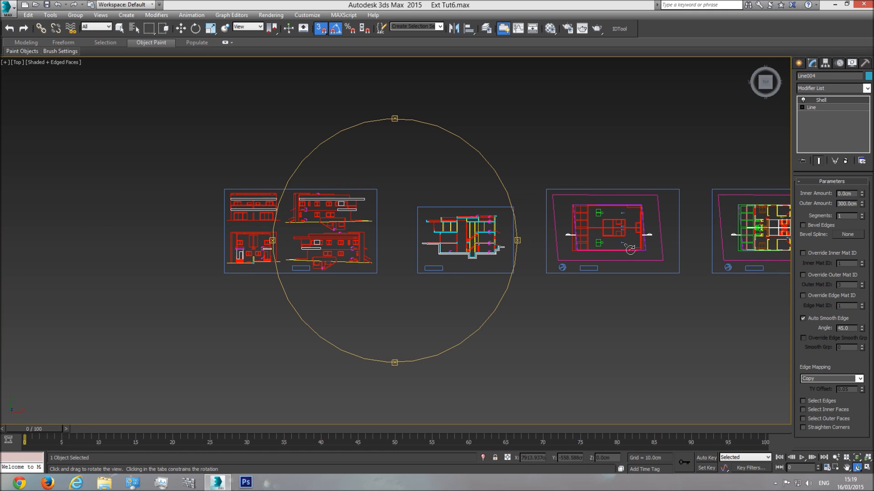
scroll(327, 247, "up", 10)
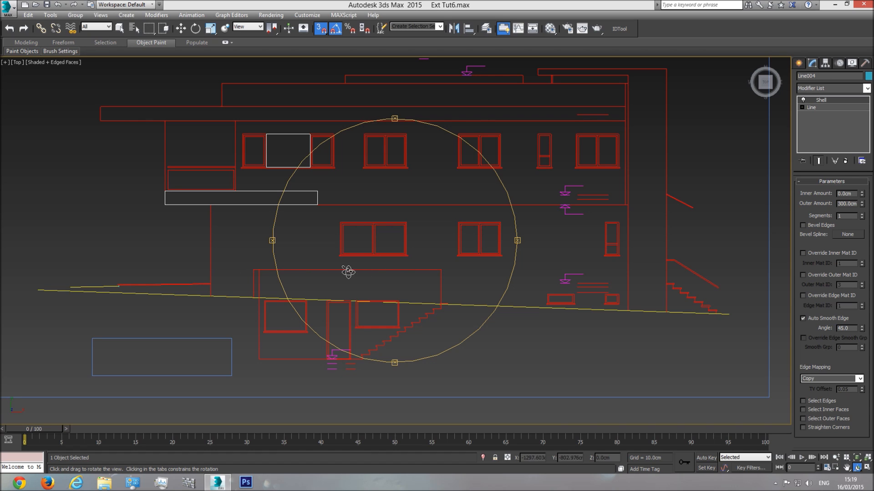
left_click(799, 63)
left_click(801, 77)
left_click(815, 121)
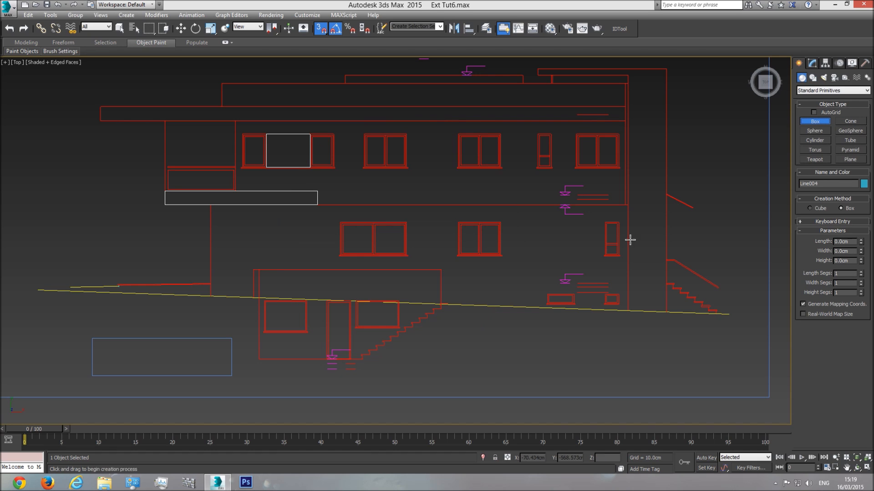
left_click_drag(351, 359, 259, 265)
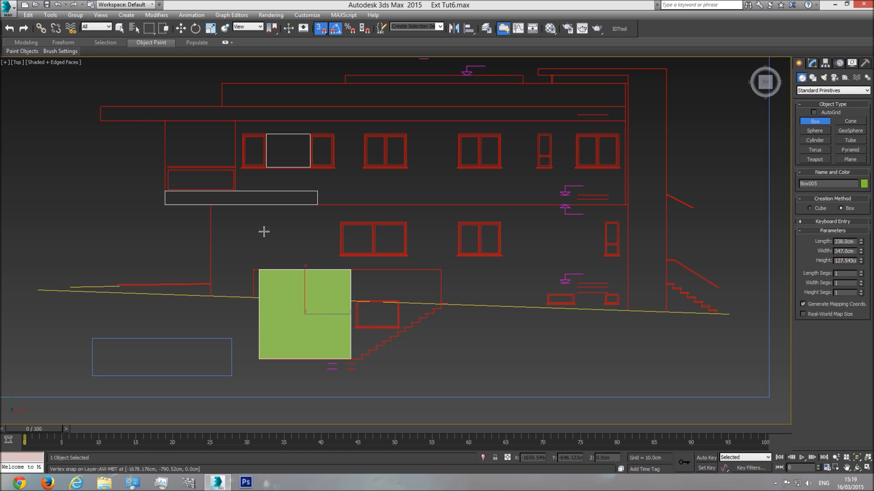
left_click(329, 302)
- Try a greater length on the measuring box, undo that change and delete the box
left_click_drag(862, 243, 861, 218)
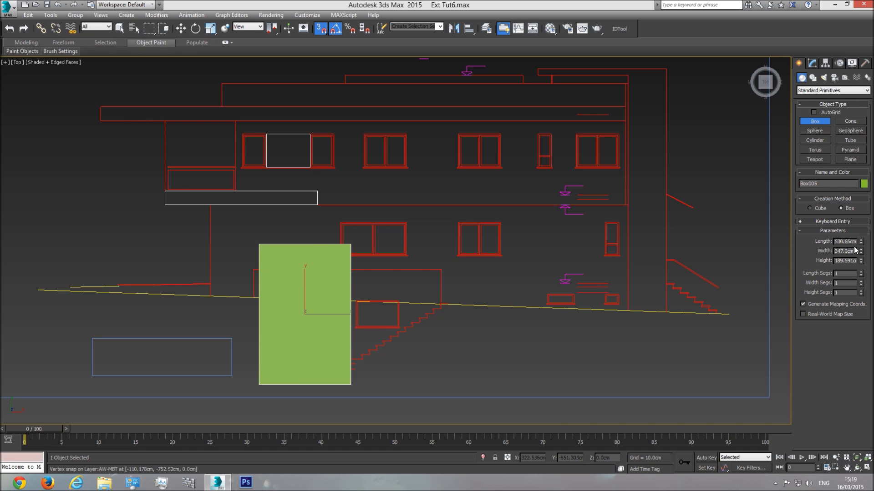
key("ctrl+z")
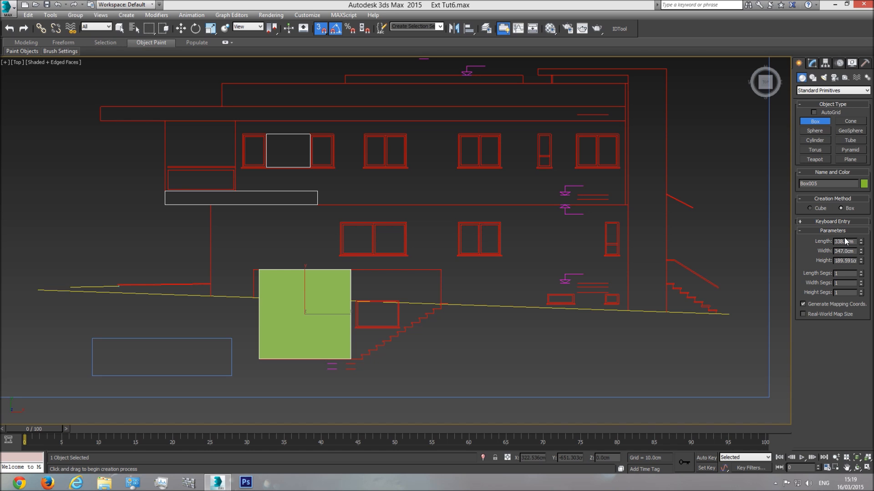
middle_click_drag(432, 276, 456, 267)
key("Delete")
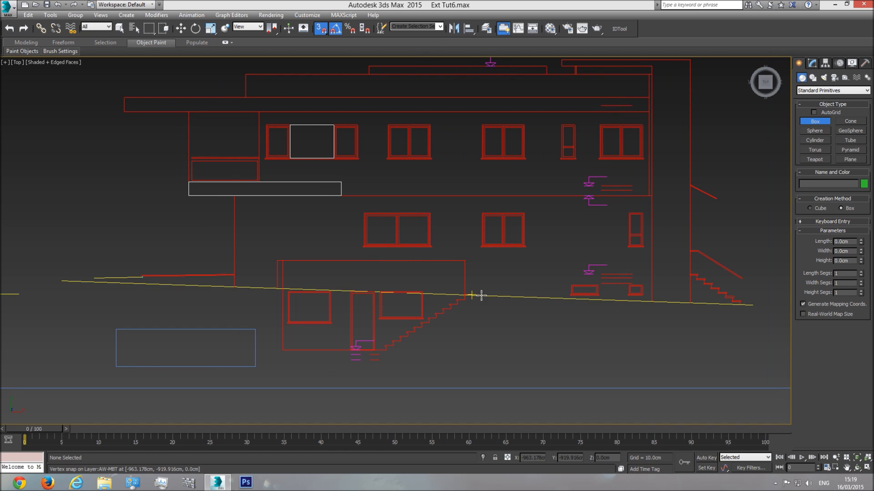
- Select the new stair wall in the perspective view and set its Shell outer amount to 338 cm
key("p")
right_click(754, 397)
left_click(857, 460)
left_click(857, 467)
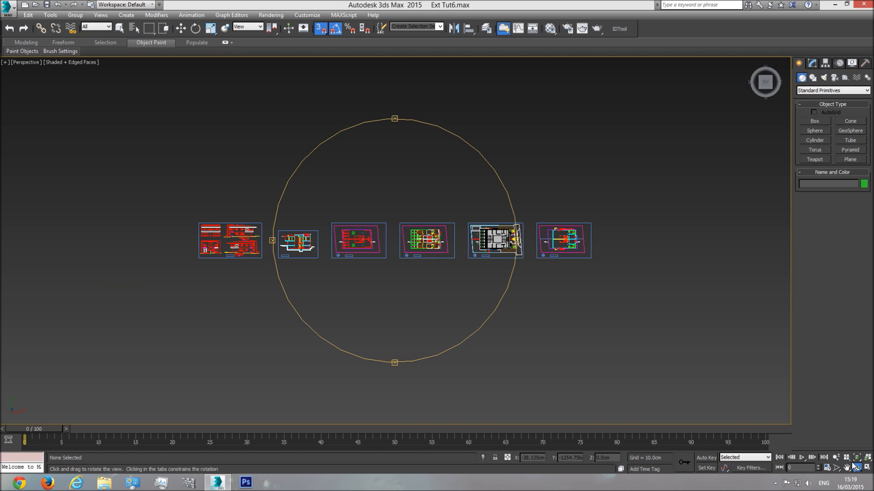
left_click_drag(434, 269, 459, 220)
scroll(488, 218, "up", 7)
scroll(457, 267, "up", 2)
right_click(456, 266)
left_click(456, 266)
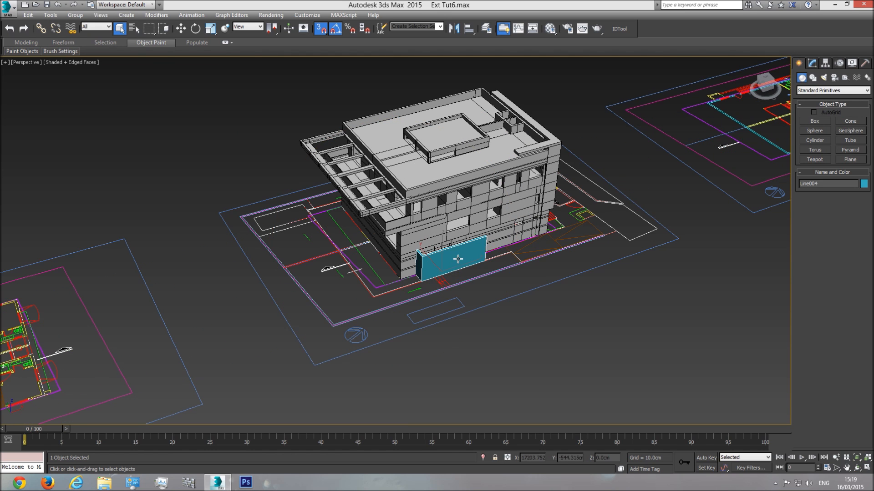
scroll(461, 259, "up", 4)
left_click(813, 63)
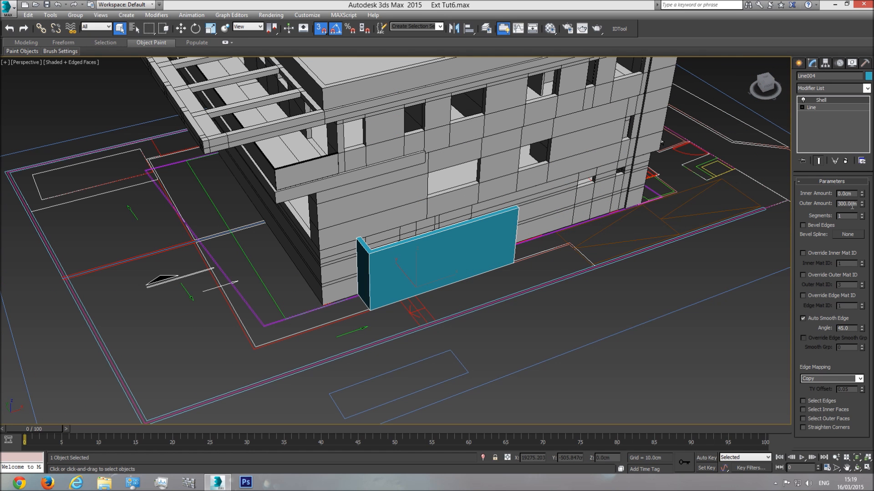
type("338")
key("Return")
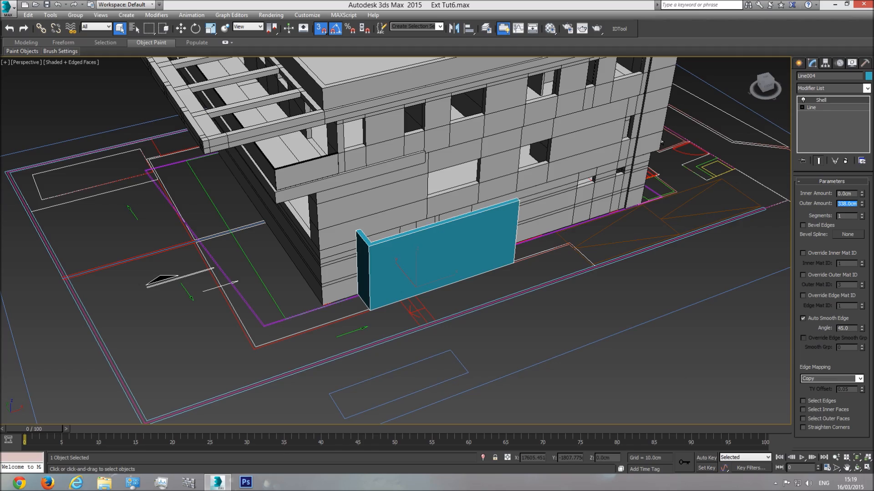
- Inspect the new stair wall against the building and stairs from the front in wireframe and in the perspective view
key("ctrl+r")
left_click_drag(482, 285, 386, 290)
scroll(433, 267, "up", 5)
mouse_move(469, 265)
left_mouse_down()
mouse_move(446, 268)
mouse_move(485, 259)
left_mouse_up()
key("f")
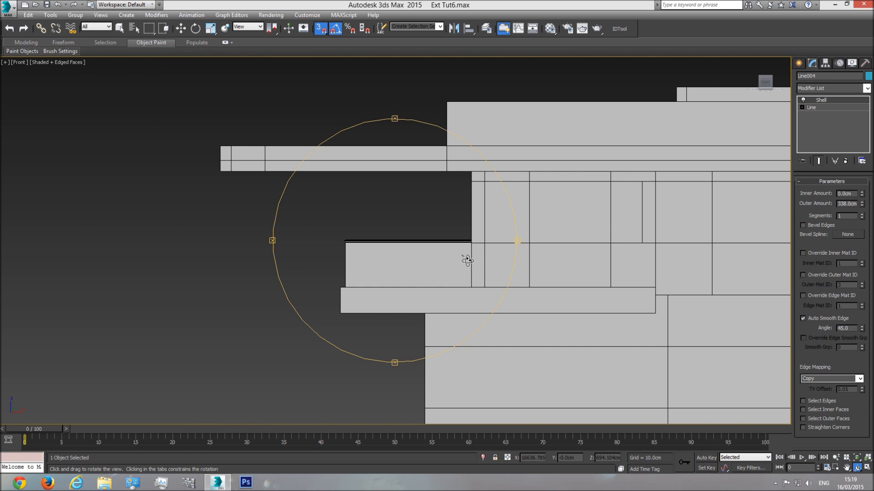
key("F3")
middle_click_drag(466, 258, 384, 224)
scroll(384, 224, "down", 3)
scroll(438, 341, "up", 5)
left_click_drag(388, 282, 389, 222)
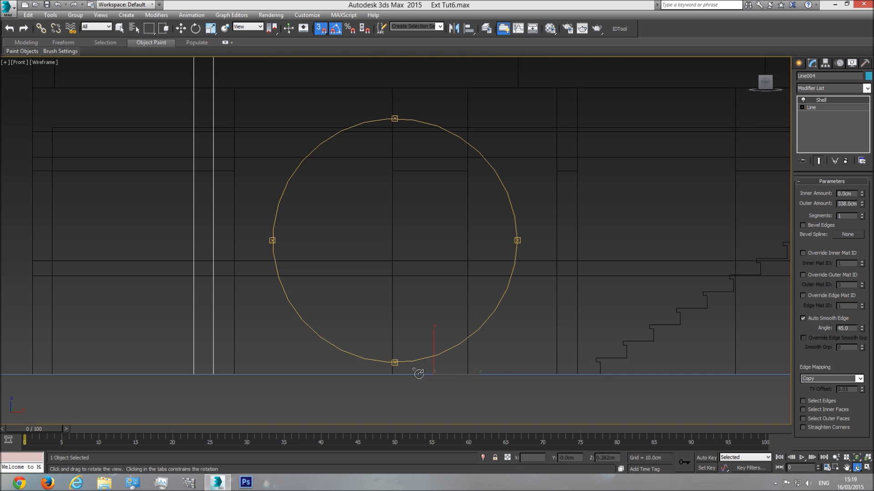
mouse_move(388, 210)
left_mouse_down()
mouse_move(396, 265)
mouse_move(405, 257)
mouse_move(441, 275)
mouse_move(401, 284)
mouse_move(416, 272)
left_mouse_up()
key("F3")
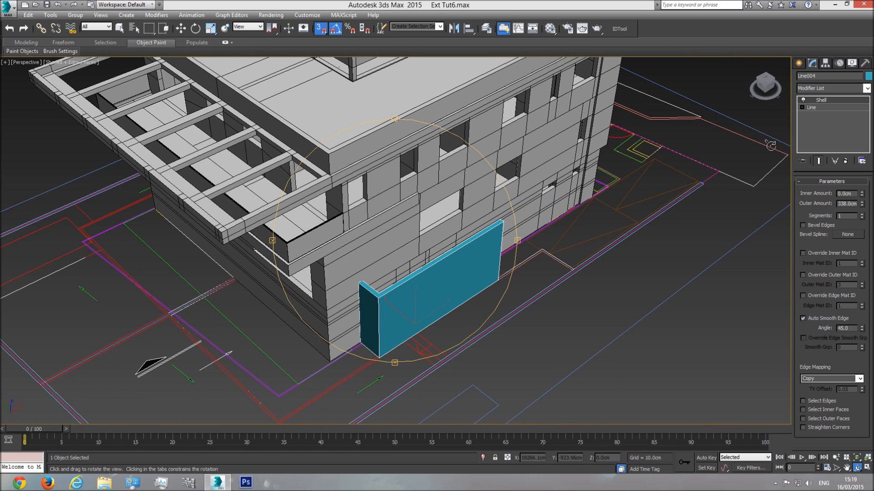
- Set the new stair wall's object colour to black and assign it the building's material from the Material Editor
left_click(868, 76)
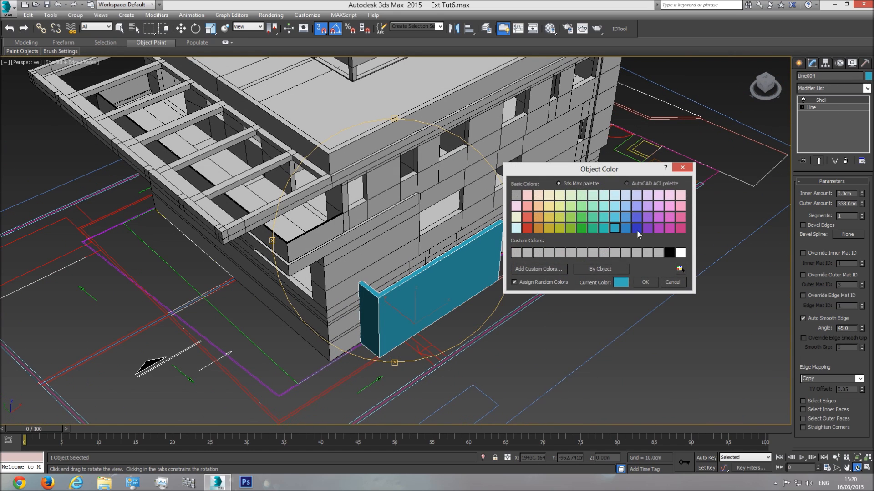
left_click(652, 282)
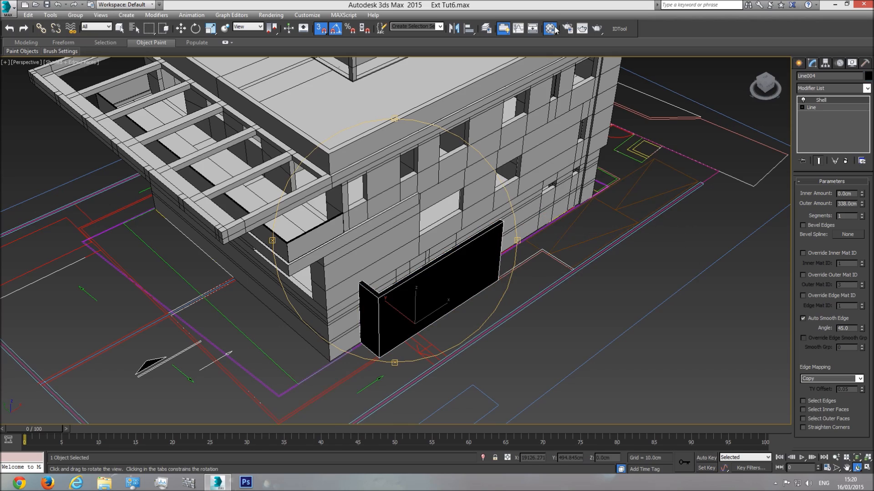
left_click(553, 29)
left_click(202, 284)
left_click(322, 157)
- Isolate the Plan group in the top view, showing the stairs on the building's opposite side
middle_click_drag(368, 243, 455, 266)
scroll(455, 266, "down", 3)
left_click_drag(346, 263, 469, 278)
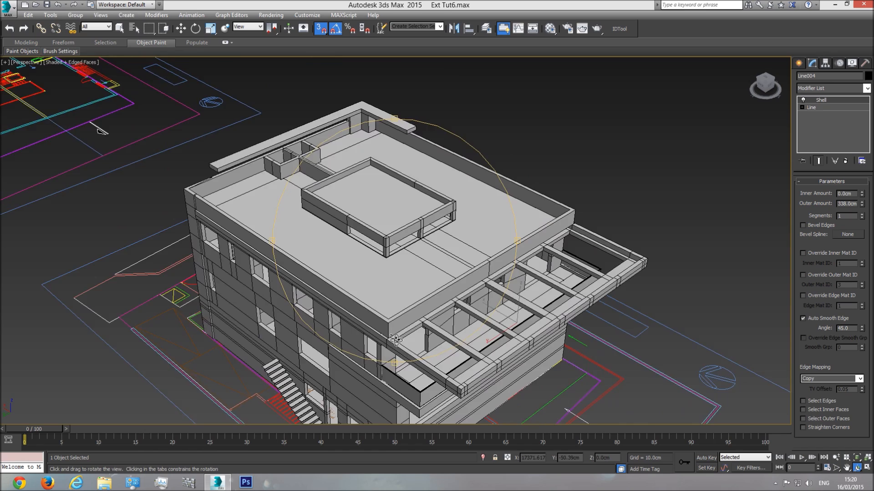
middle_click_drag(400, 314, 445, 201)
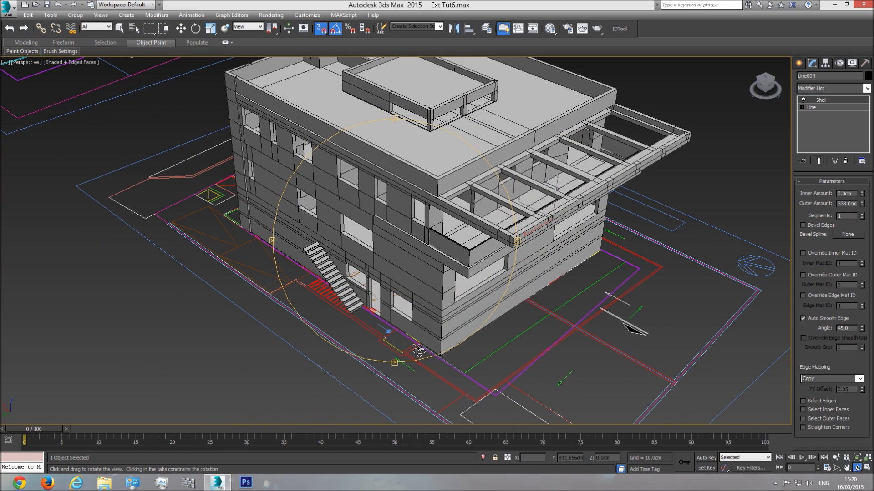
key("t")
scroll(410, 273, "down", 7)
middle_click_drag(539, 259, 94, 275)
middle_click_drag(489, 241, 25, 269)
scroll(361, 234, "up", 3)
right_click(328, 258)
left_click(337, 252)
right_click(337, 250)
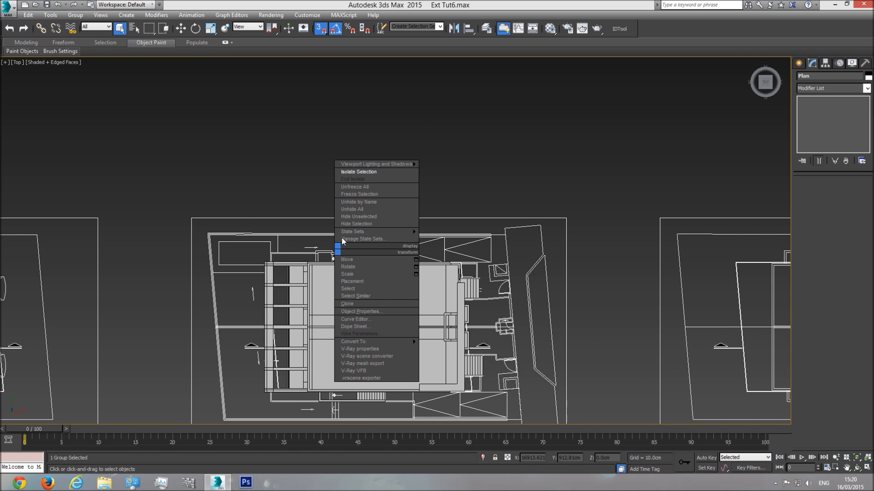
left_click(364, 171)
middle_click_drag(546, 235, 337, 290)
scroll(338, 289, "up", 8)
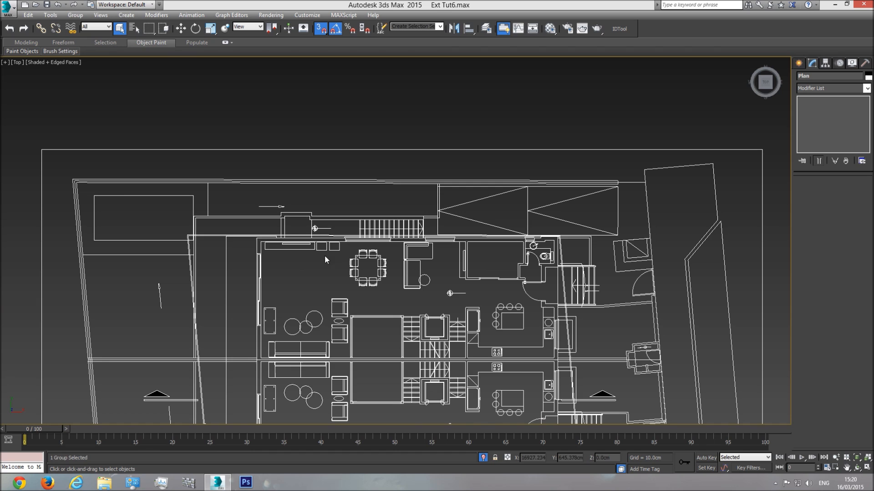
- Start a Line at the far end of the exterior stairs on the plan and trace the stair wall's inner edge past the landing corner
left_click(331, 199)
scroll(311, 236, "up", 6)
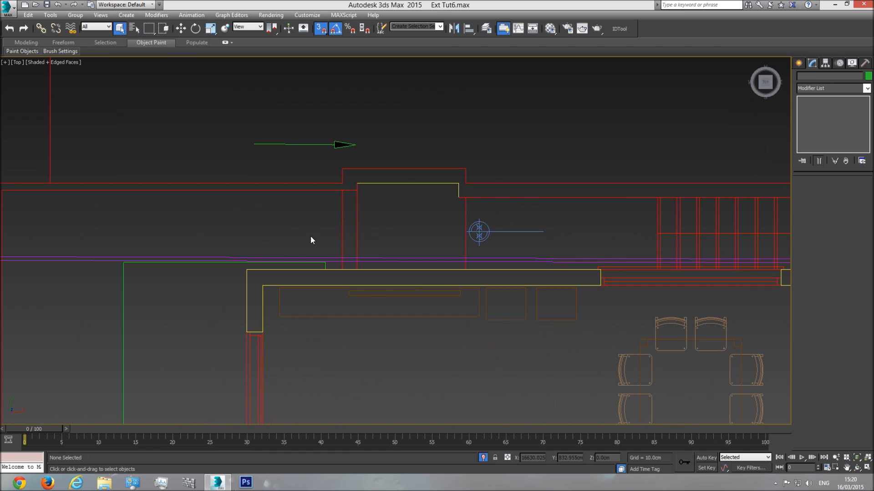
left_click(799, 63)
scroll(520, 209, "down", 3)
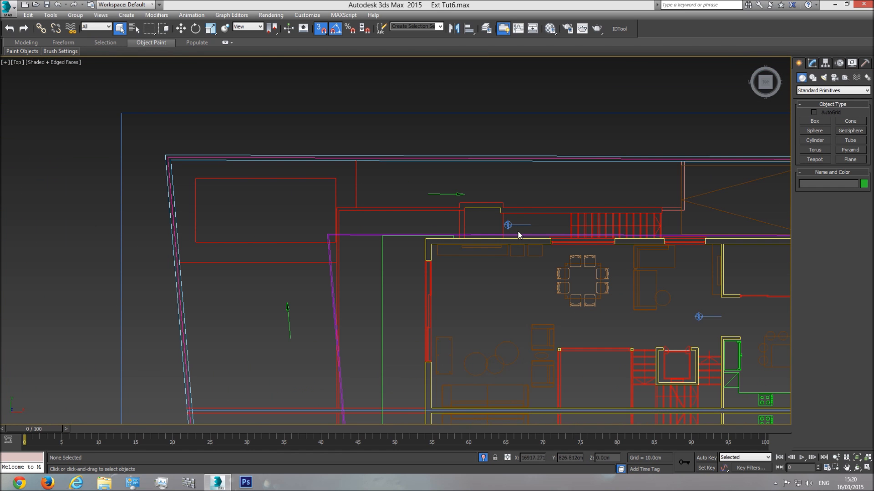
left_click(812, 77)
left_click(817, 128)
middle_click_drag(619, 242, 606, 246)
scroll(623, 224, "up", 4)
left_click(619, 206)
middle_click_drag(180, 233, 341, 231)
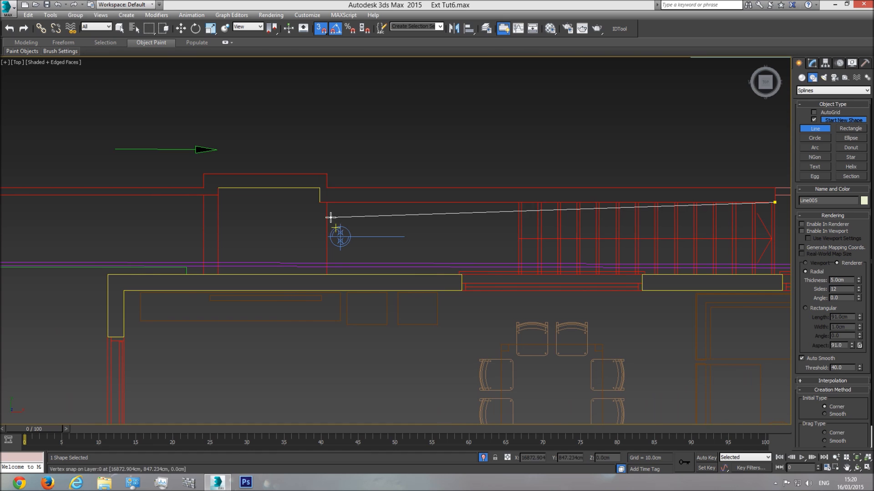
left_click(318, 203)
left_click(319, 188)
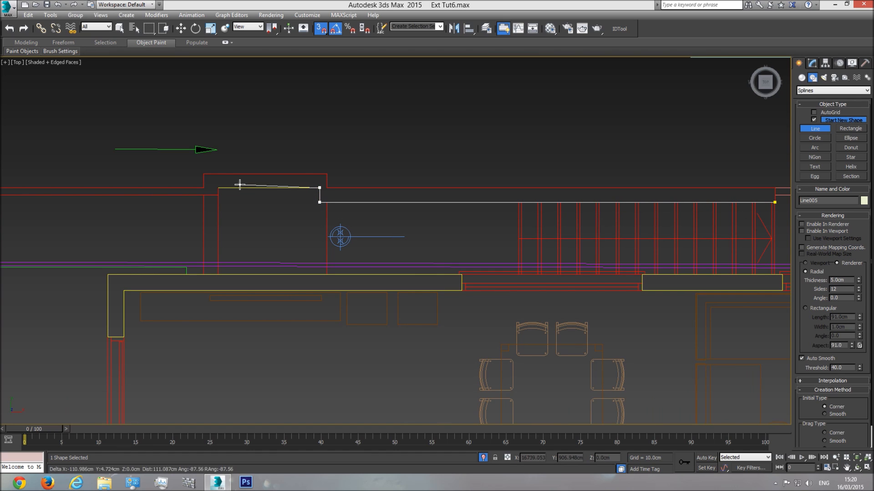
left_click(220, 186)
- Trace the stair wall's end and outer edge back to the starting vertex and close the spline
left_click(203, 276)
left_click(197, 173)
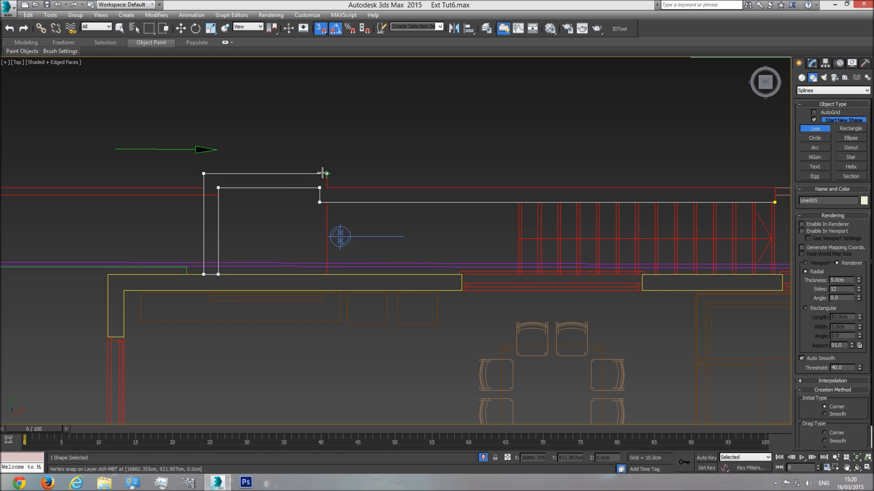
left_click(330, 168)
scroll(329, 169, "down", 3)
middle_click_drag(323, 219, 499, 218)
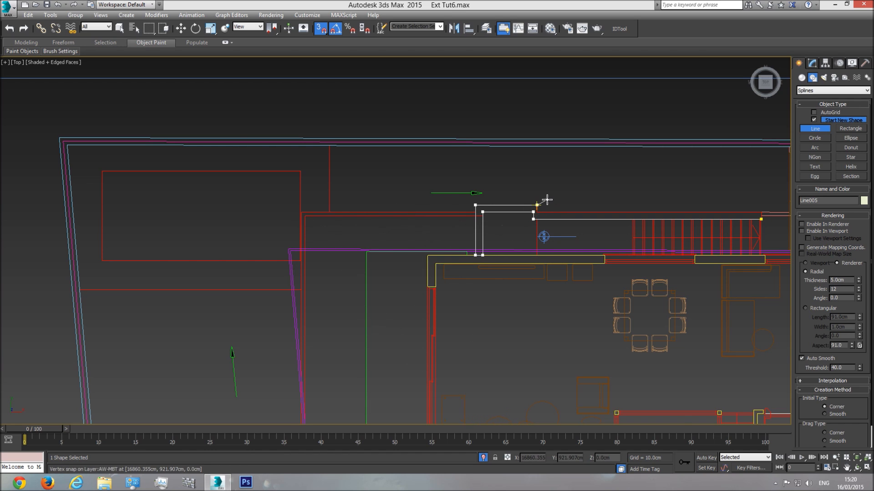
scroll(546, 201, "up", 4)
left_click(535, 222)
middle_click_drag(677, 213, 359, 199)
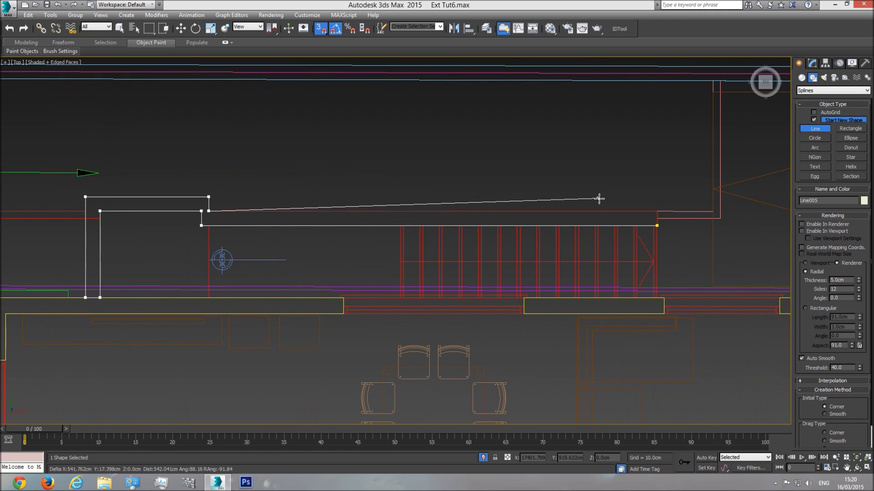
left_click(656, 205)
left_click(660, 227)
left_click(445, 271)
scroll(463, 251, "down", 4)
right_click(504, 253)
- End the isolation in the perspective view to bring the building back around the second stair wall outline
key("p")
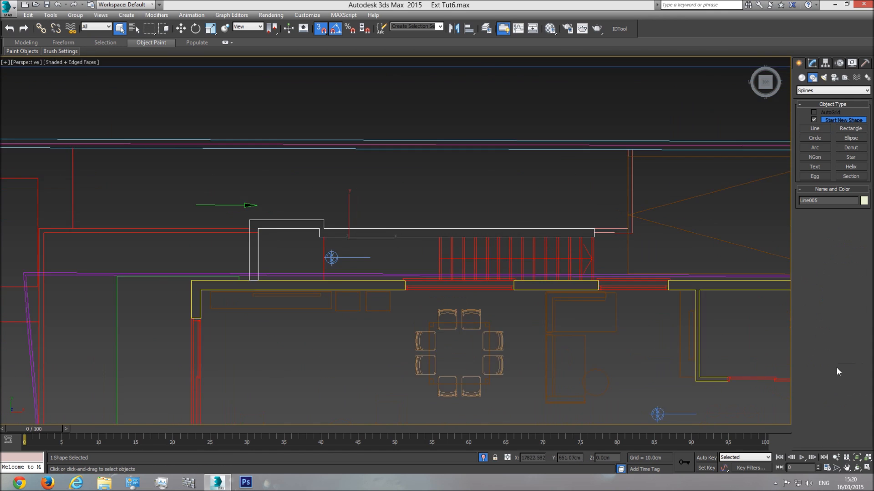
left_click(857, 465)
left_click_drag(364, 221, 423, 254)
left_click(483, 458)
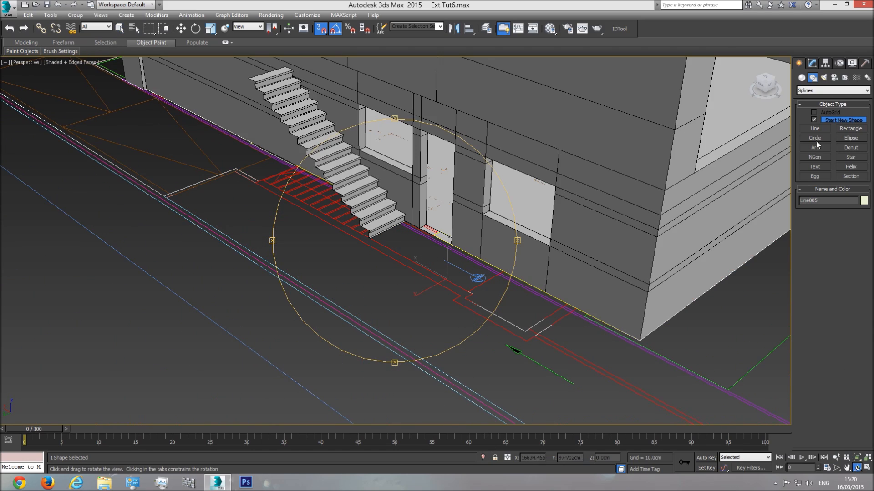
- Add a Shell modifier to the closed stair wall outline to give it height
left_click(812, 63)
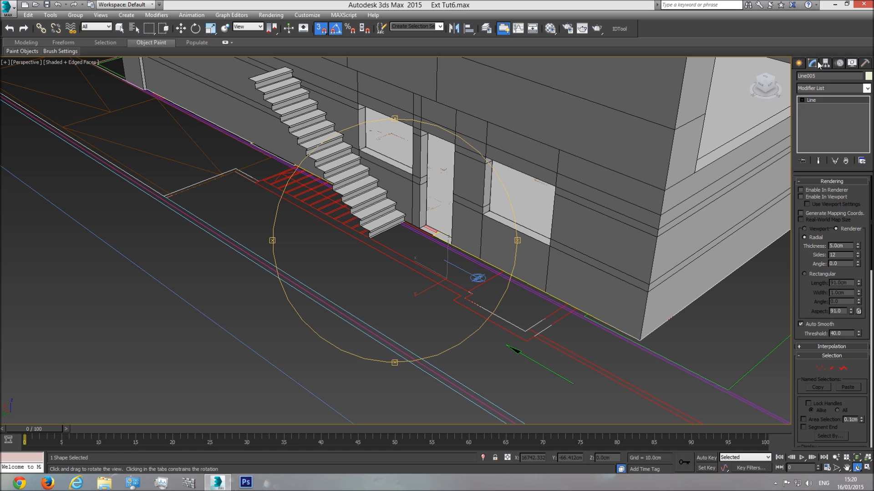
left_click(867, 90)
scroll(820, 168, "down", 10)
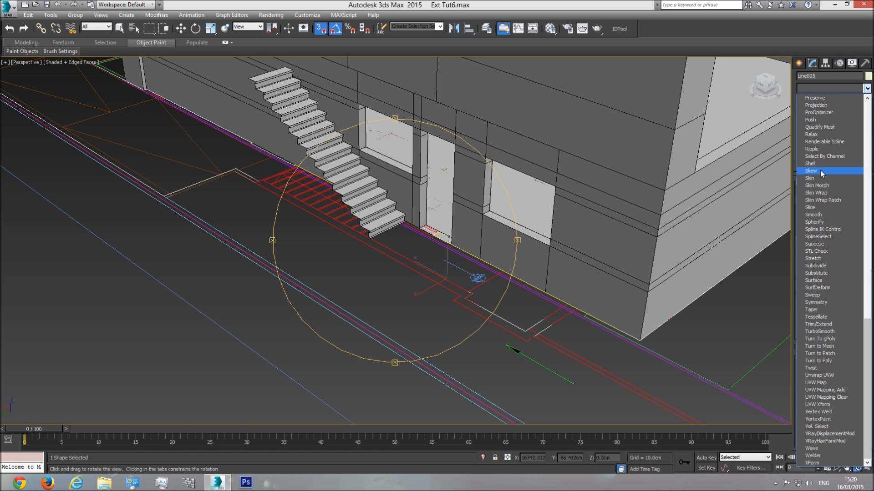
left_click(820, 164)
left_click_drag(400, 236, 403, 257)
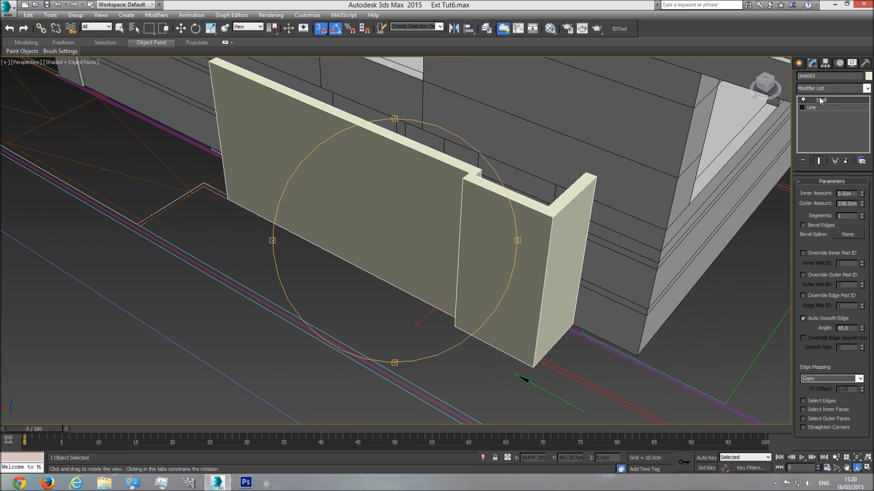
left_click_drag(401, 239, 342, 240)
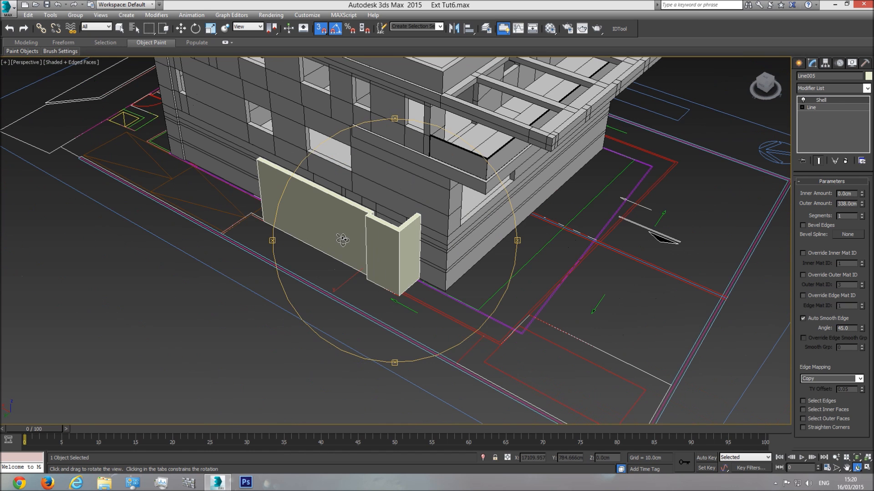
- Examine both side elevations in the top view to locate the wall around the exterior stairs
key("t")
scroll(396, 278, "down", 6)
scroll(400, 282, "down", 3)
middle_click_drag(400, 282, 596, 277)
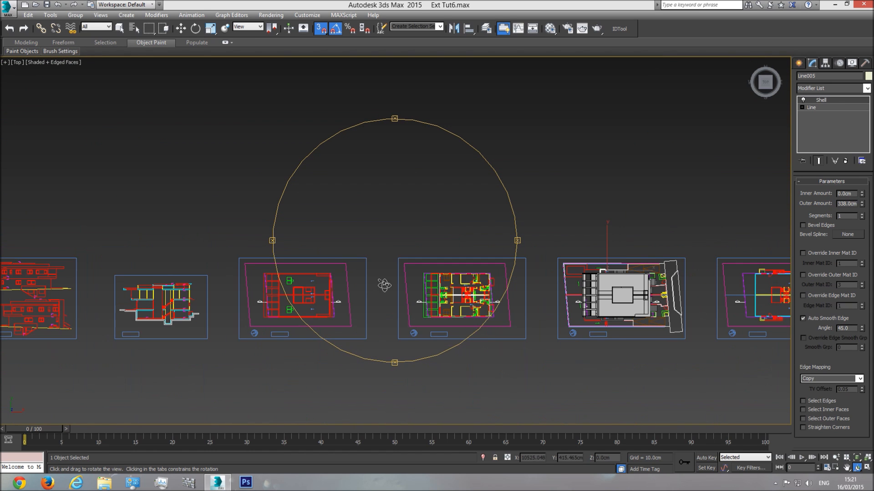
middle_click_drag(339, 288, 576, 277)
scroll(412, 257, "up", 4)
middle_click_drag(298, 289, 439, 282)
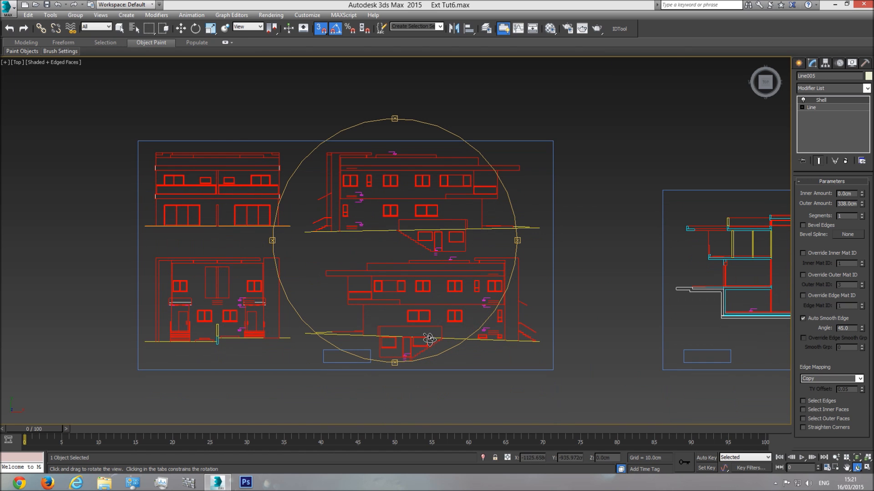
scroll(429, 339, "up", 3)
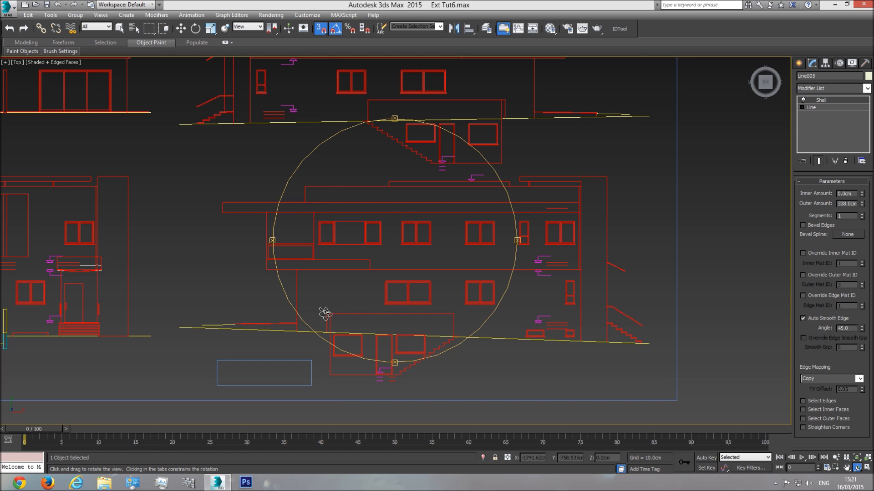
middle_click_drag(402, 234, 403, 266)
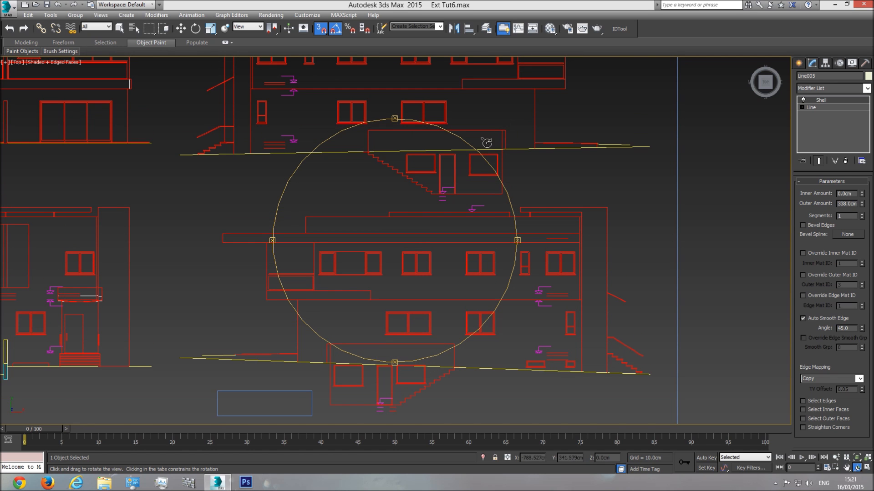
middle_click_drag(486, 142, 472, 182)
scroll(459, 212, "up", 2)
- Measure the stair wall's height on the upper side elevation with a temporary box about 352 by 262 cm and delete the box
right_click(437, 240)
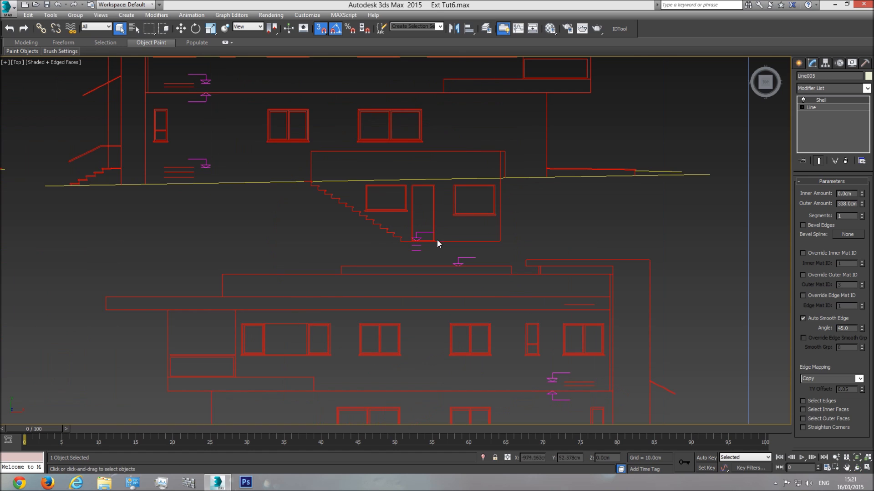
left_click(799, 63)
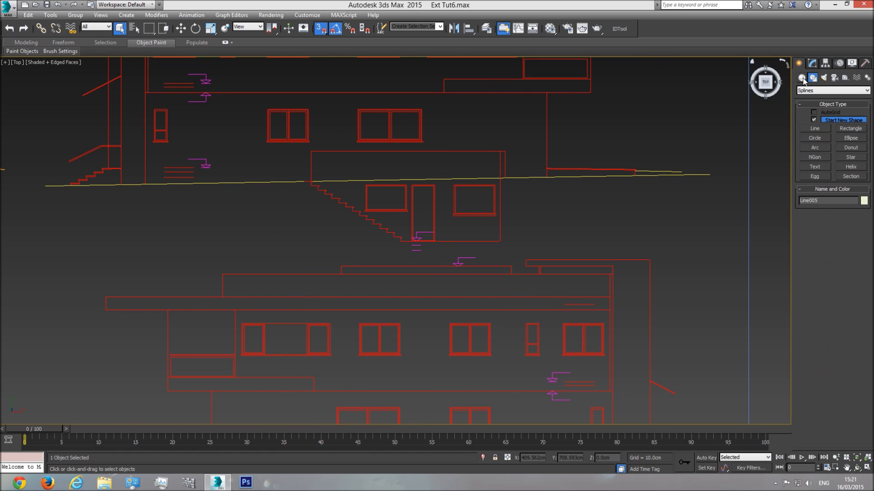
left_click(803, 78)
left_click(814, 121)
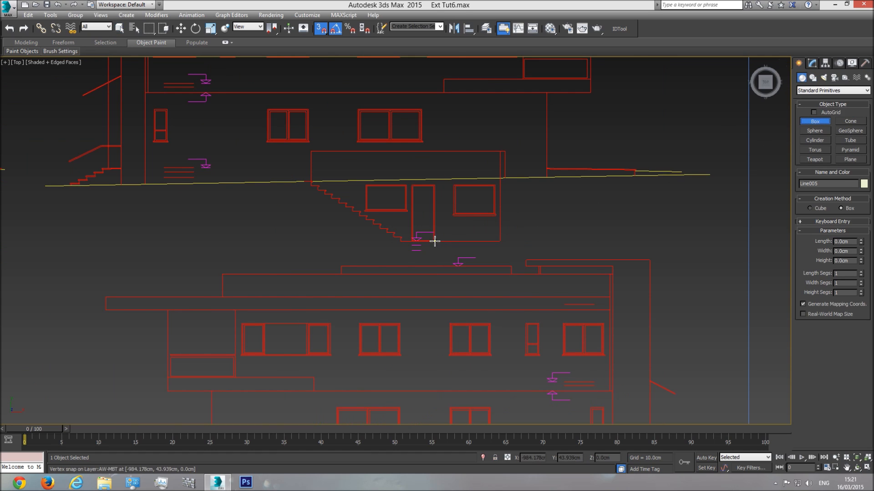
left_click_drag(433, 241, 495, 150)
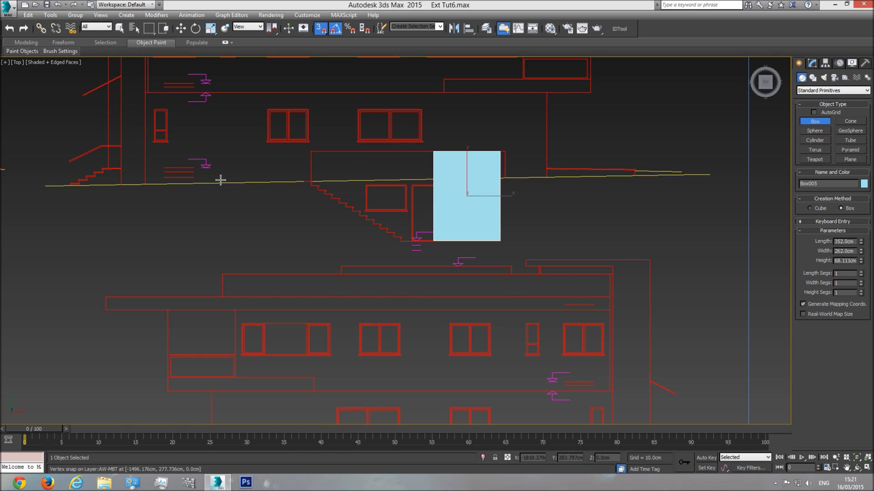
scroll(396, 197, "down", 3)
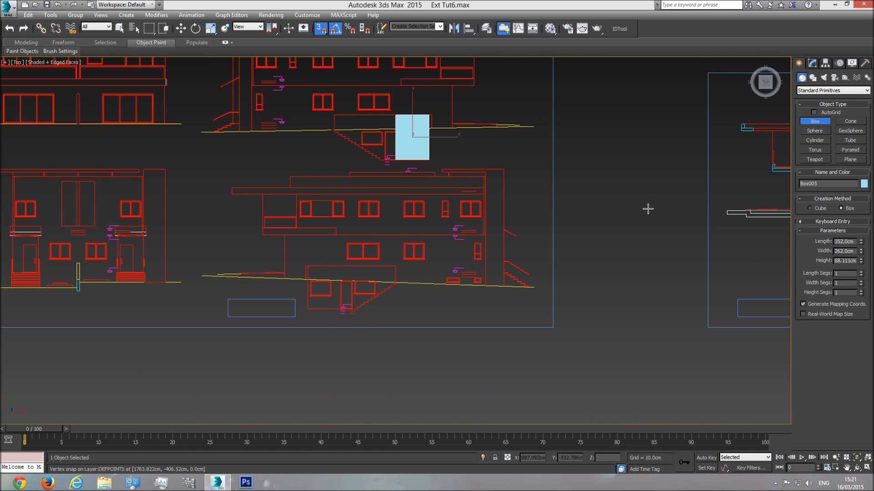
right_click(501, 186)
key("Delete")
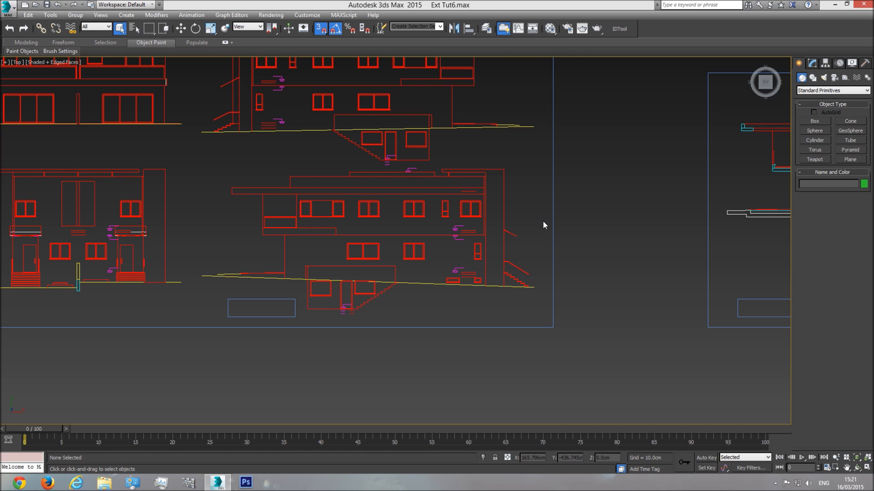
- Set the Shell modifier's outer amount on the wall around the side exterior stairs to 352 cm
key("p")
middle_click_drag(630, 250, 394, 242)
scroll(394, 241, "down", 5)
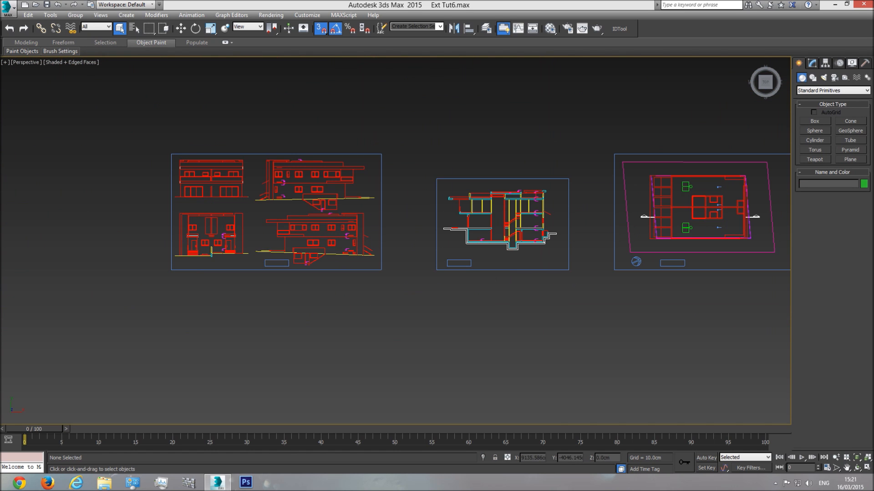
left_click(860, 458)
left_click(857, 468)
left_click_drag(443, 309, 489, 226)
scroll(489, 226, "up", 6)
scroll(429, 230, "up", 3)
left_click_drag(429, 231, 357, 275)
middle_click_drag(357, 275, 673, 182)
right_click(353, 294)
left_click(377, 266)
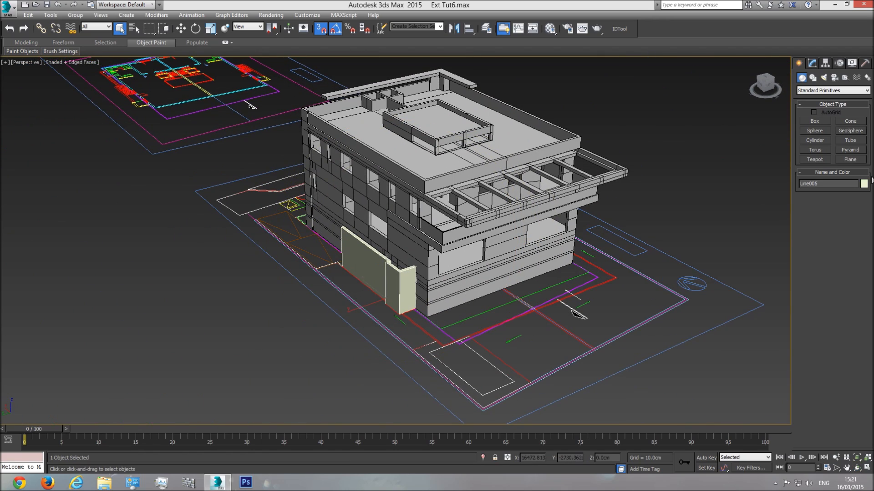
left_click(812, 63)
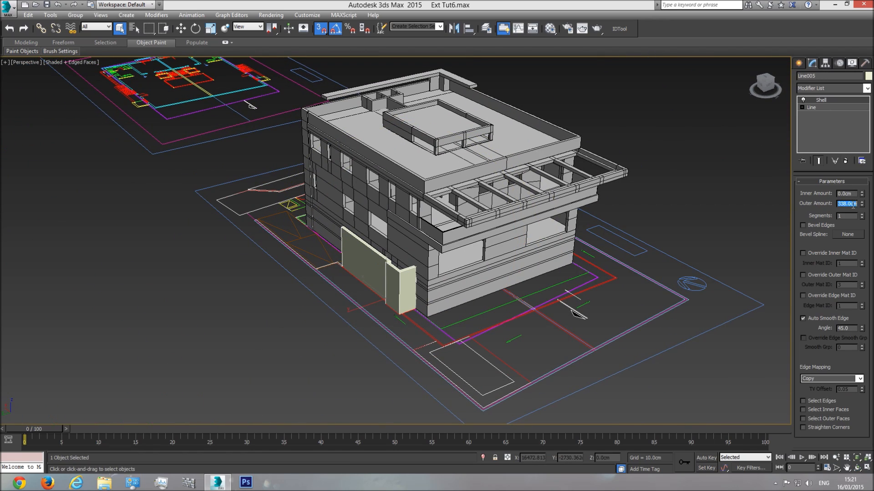
type("352")
key("Return")
- Set the stair wall's object colour to black and assign it the base material
left_click(857, 468)
left_click_drag(395, 237, 455, 241)
left_click(868, 76)
left_click(668, 252)
left_click(645, 282)
left_click(549, 28)
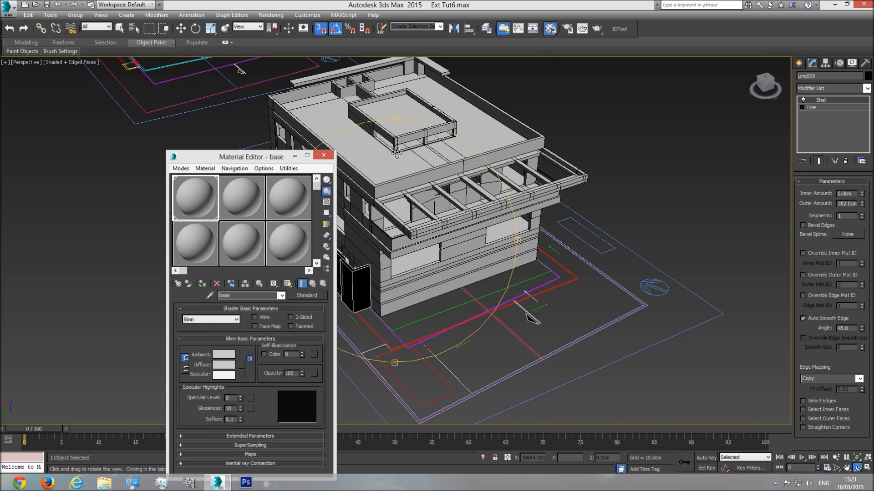
left_click(202, 283)
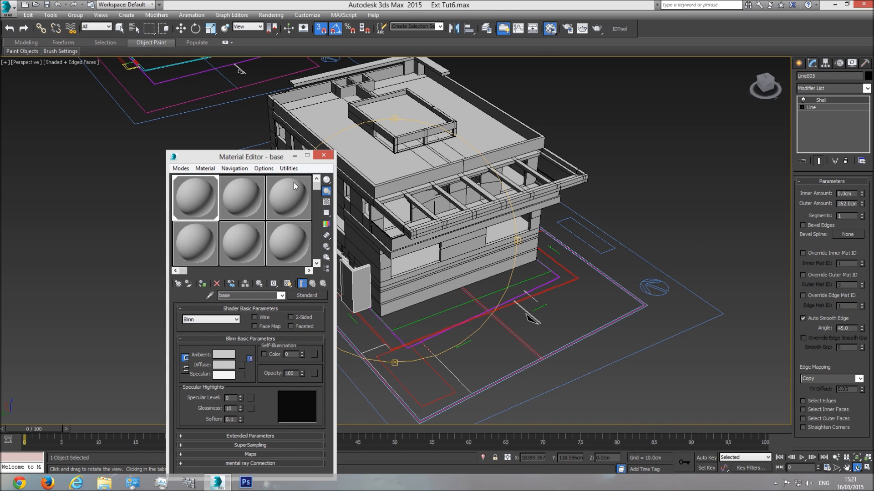
left_click(323, 156)
- Examine the entrance stairs and the ground plan lines at the building's corners in the perspective view
left_click_drag(346, 227, 409, 244)
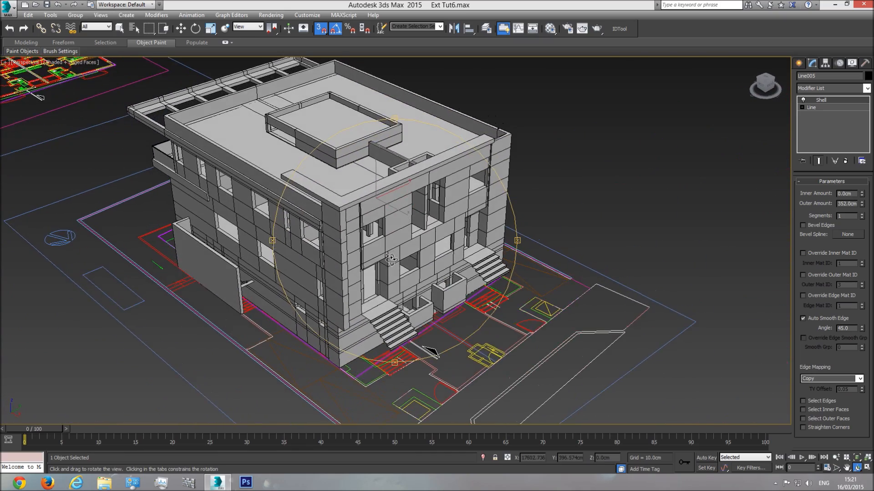
left_click_drag(391, 257, 377, 293)
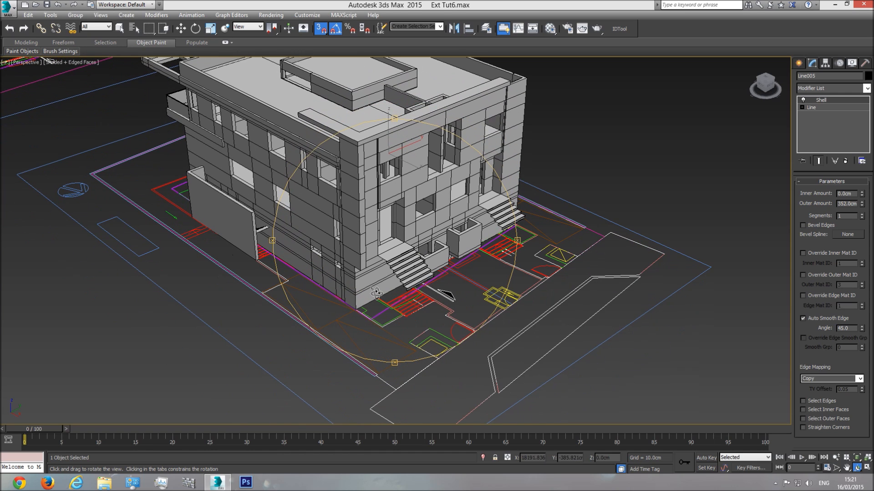
scroll(381, 322, "up", 5)
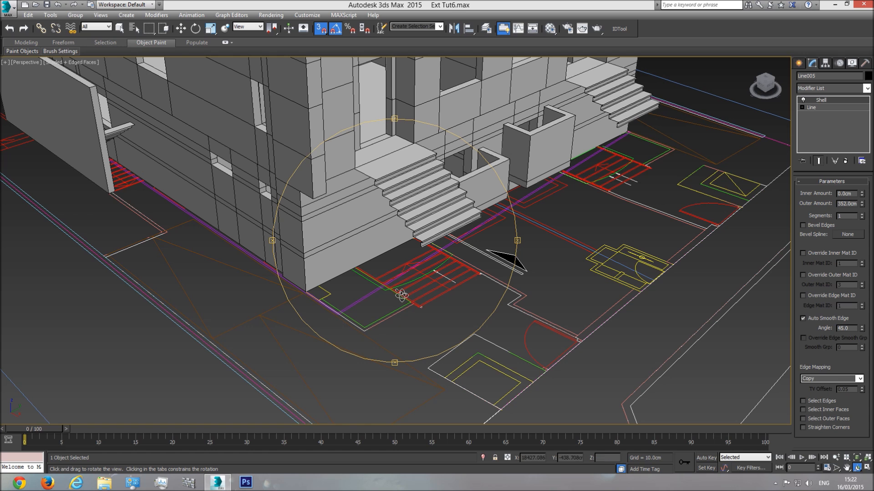
left_click_drag(416, 245, 367, 287)
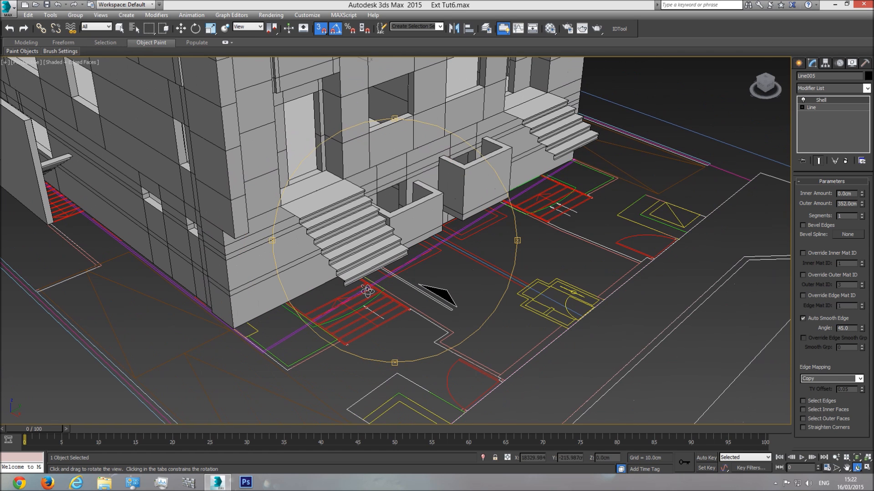
left_click_drag(481, 237, 339, 287)
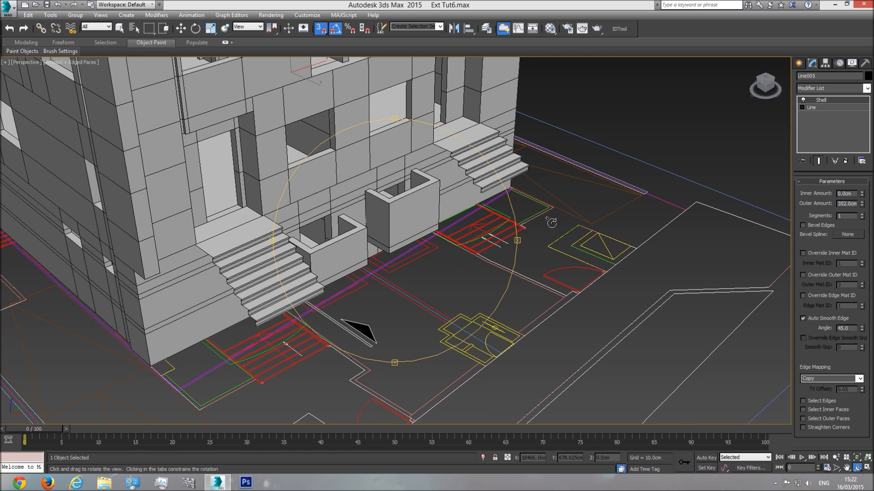
left_click_drag(497, 182, 440, 246)
scroll(418, 274, "up", 5)
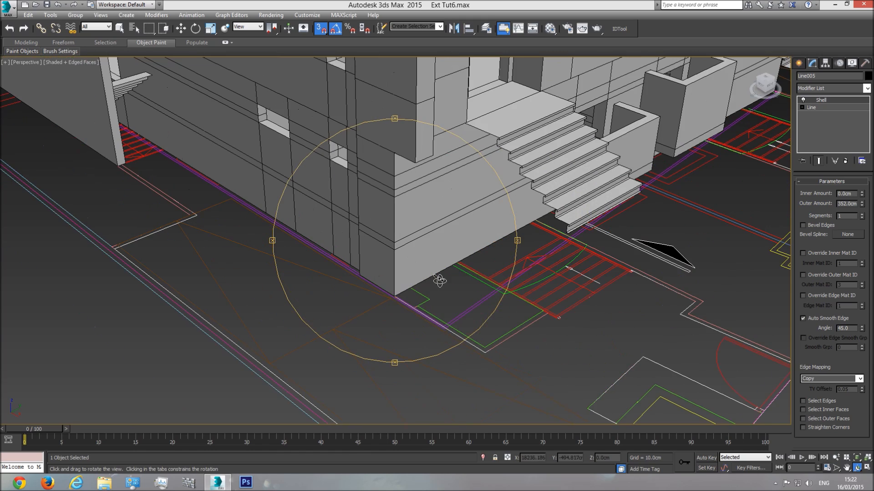
left_click_drag(453, 259, 428, 279)
- Examine the plan in the top view to locate the walls beside both entrance stairs
key("t")
middle_click_drag(425, 263, 456, 263)
scroll(455, 263, "down", 3)
scroll(443, 269, "up", 3)
middle_click_drag(535, 277, 464, 280)
scroll(488, 279, "up", 3)
right_click(465, 274)
middle_click_drag(467, 245, 469, 313)
scroll(469, 314, "down", 2)
scroll(378, 205, "down", 2)
middle_click_drag(378, 205, 396, 307)
middle_click_drag(209, 263, 404, 229)
scroll(315, 267, "up", 3)
scroll(395, 255, "down", 1)
middle_click_drag(467, 289, 264, 292)
scroll(266, 292, "down", 4)
scroll(291, 295, "down", 2)
middle_click_drag(615, 303, 289, 304)
scroll(288, 304, "down", 4)
middle_click_drag(532, 309, 271, 300)
scroll(386, 299, "up", 9)
middle_click_drag(410, 323, 373, 368)
scroll(348, 329, "down", 3)
scroll(373, 368, "down", 2)
middle_click_drag(371, 332, 367, 384)
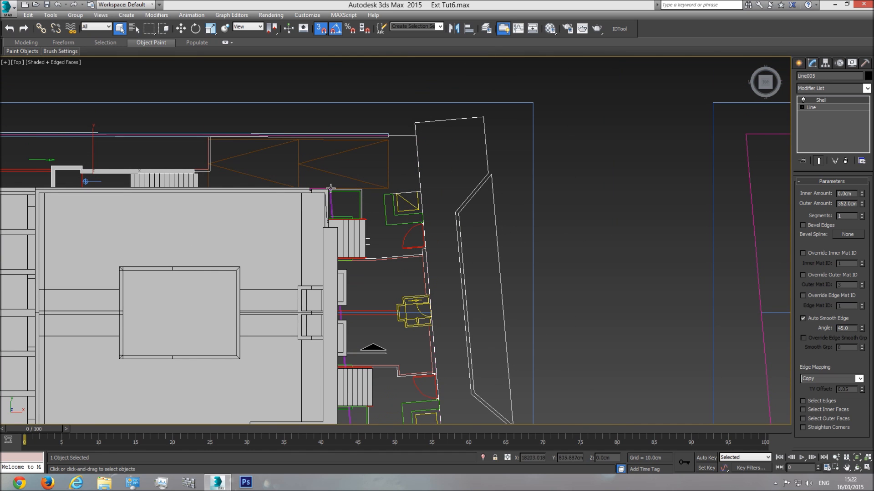
- Isolate the plan drawing and show it from the top without the building
key("p")
left_click(857, 469)
left_click_drag(427, 285, 306, 306)
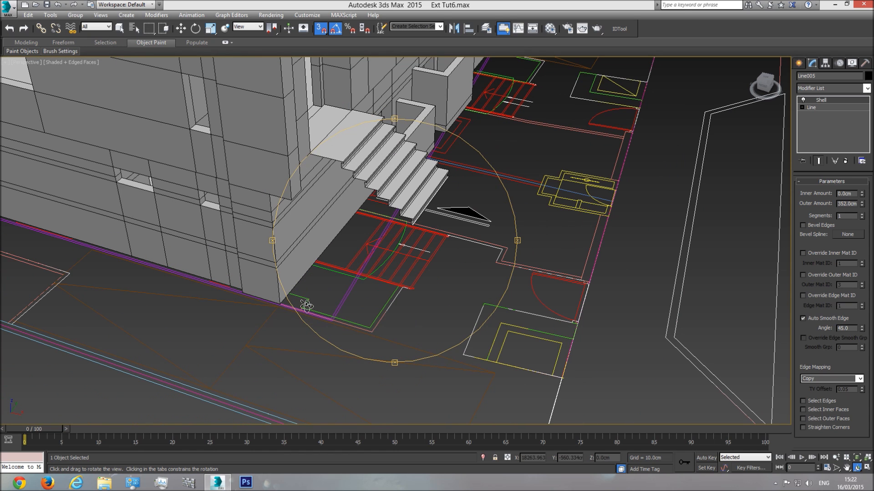
right_click(387, 293)
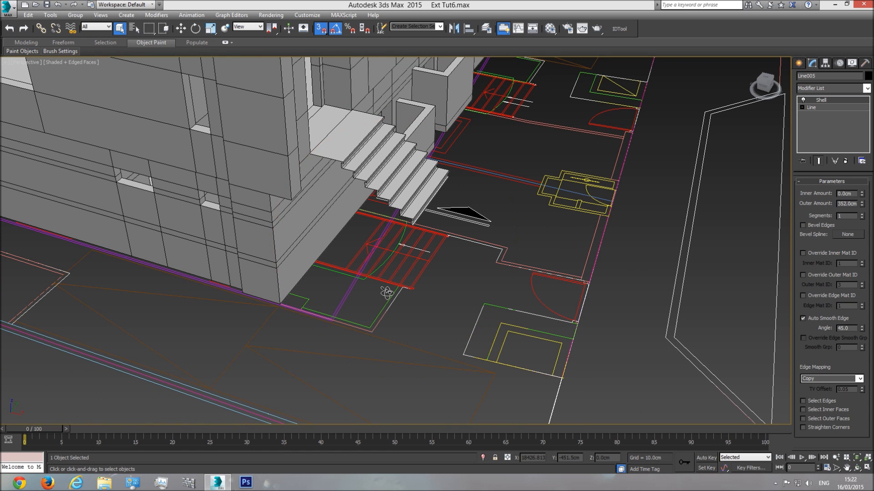
left_click(387, 302)
right_click(386, 296)
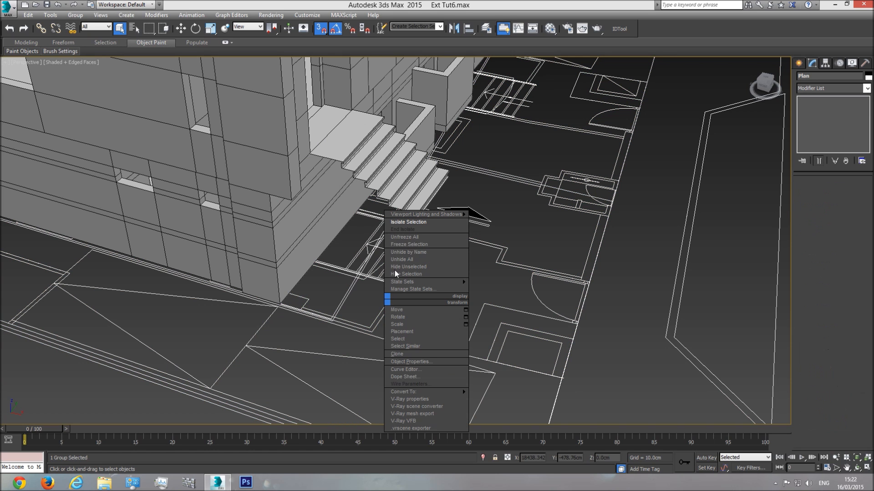
left_click(409, 224)
key("t")
scroll(445, 286, "down", 10)
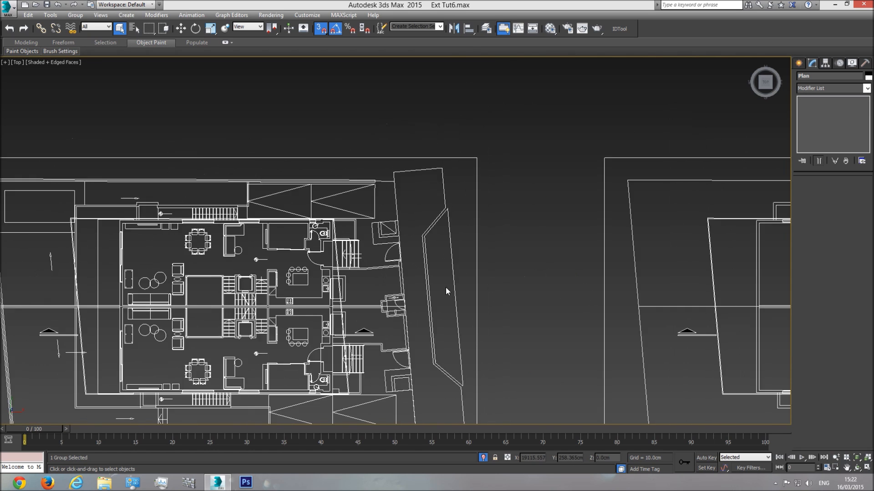
- Trace a closed L-shaped line over the wall beside the lower entrance stairs, snapping to the plan's corners
middle_click_drag(597, 296, 556, 299)
scroll(414, 302, "up", 5)
left_click(425, 343)
scroll(402, 321, "up", 8)
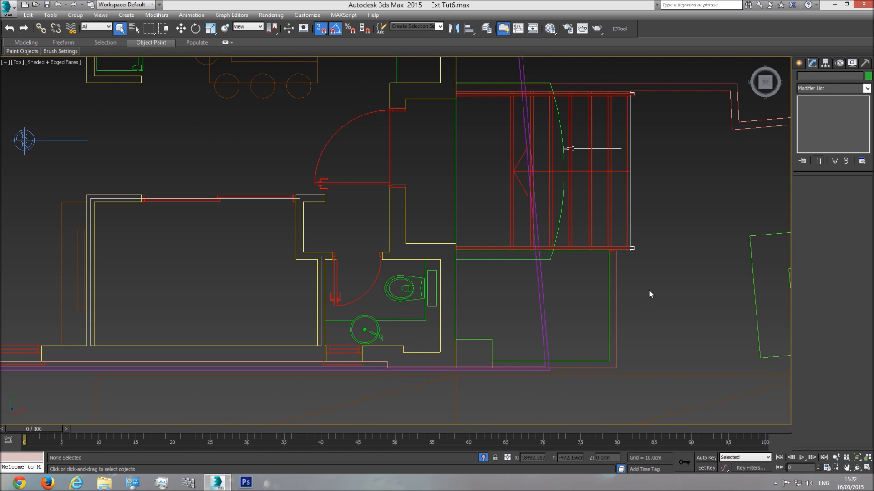
left_click(800, 64)
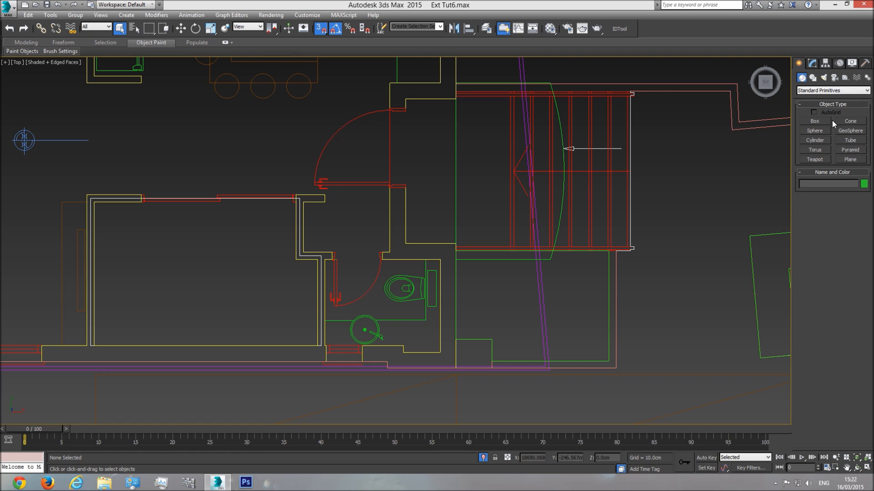
left_click(815, 78)
left_click(821, 128)
middle_click_drag(535, 336, 524, 313)
left_click(480, 338)
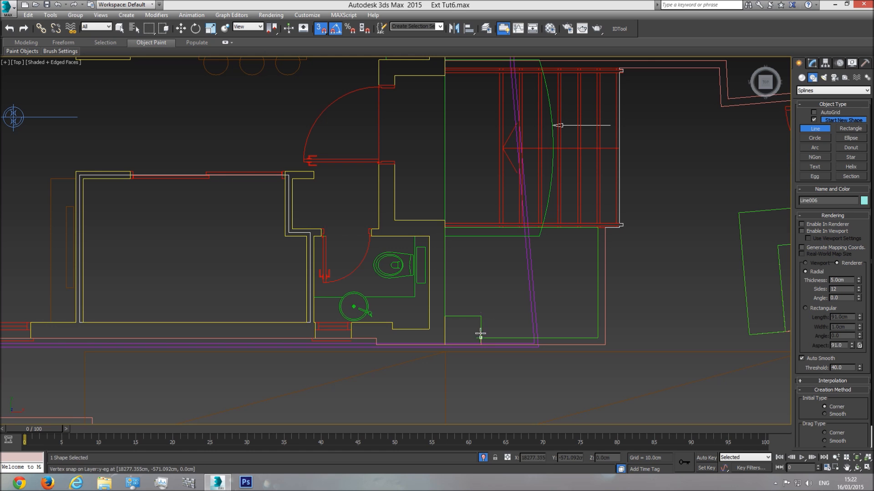
left_click(598, 338)
middle_click_drag(591, 234, 570, 302)
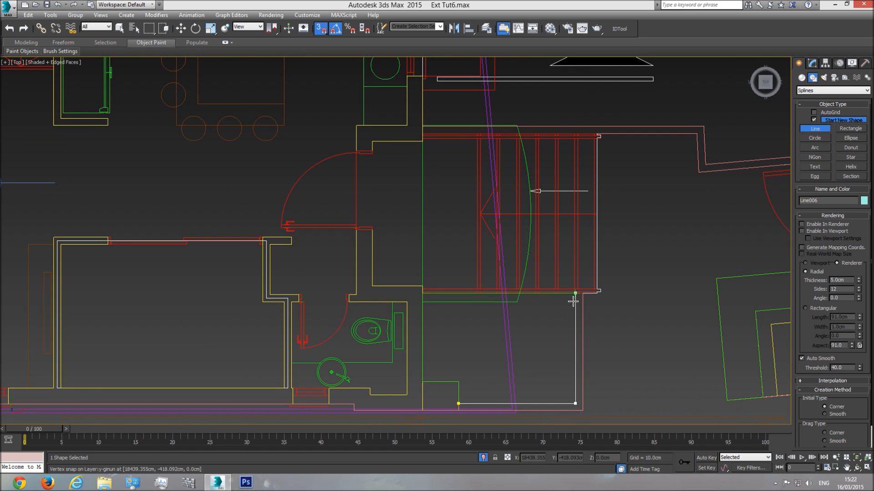
left_click(575, 293)
left_click(582, 293)
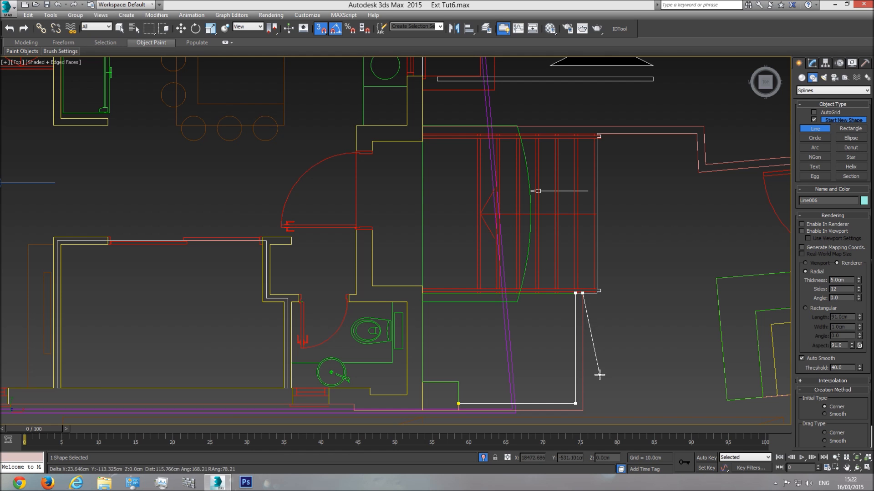
left_click(582, 411)
middle_click_drag(590, 405, 604, 361)
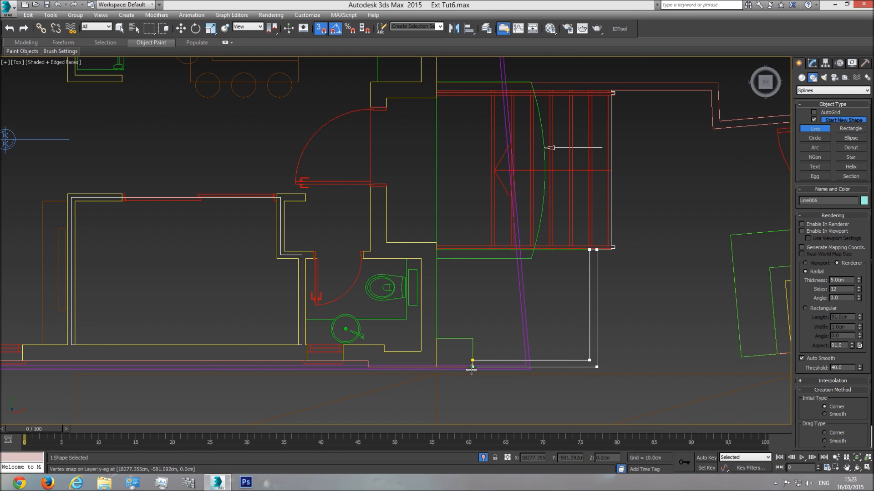
left_click(470, 362)
left_click(424, 271)
- Trace a closed L-shaped line over the matching wall beside the upper entrance stairs on the plan
scroll(511, 265, "down", 6)
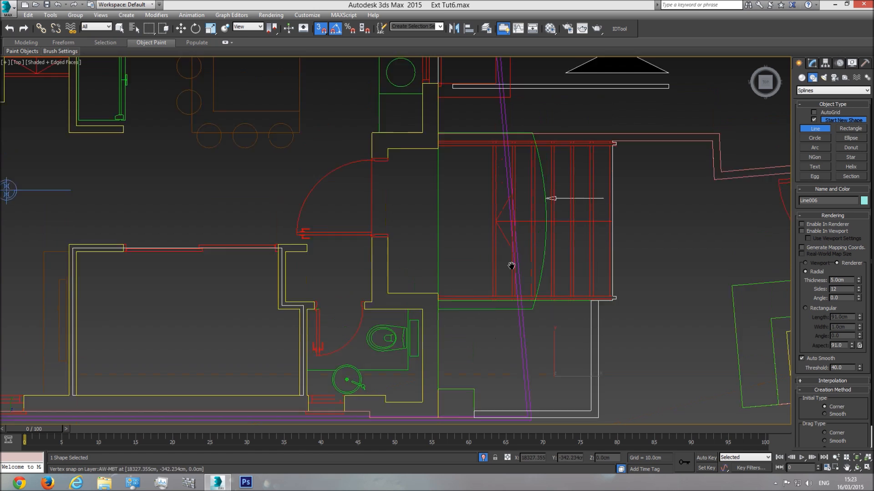
scroll(524, 200, "up", 8)
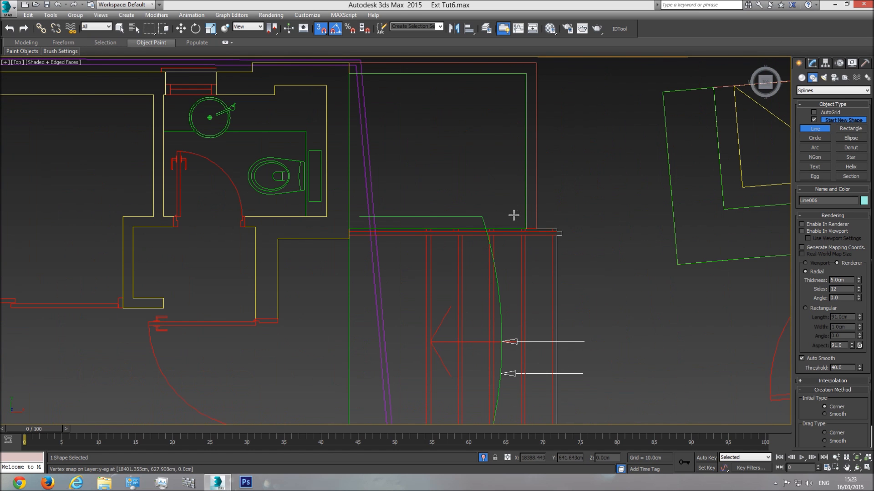
left_click(525, 224)
middle_click_drag(502, 145, 504, 193)
left_click(527, 120)
left_click(350, 120)
left_click(350, 109)
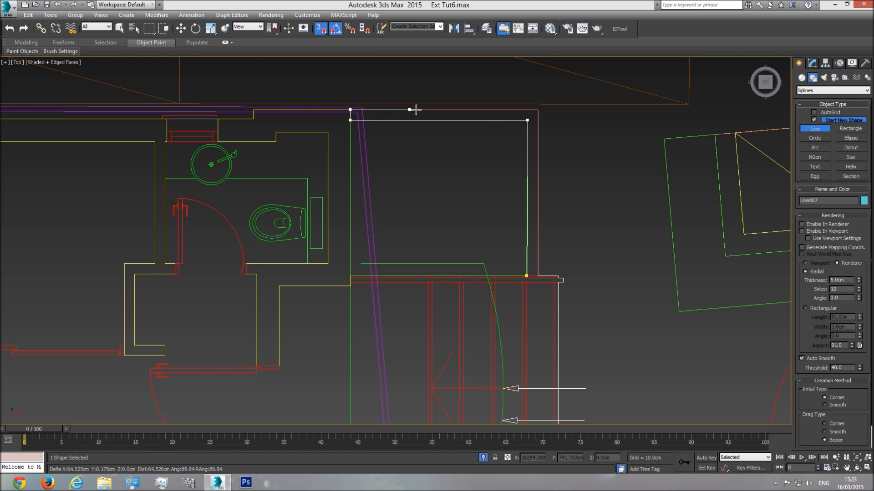
left_click(537, 109)
left_click(538, 276)
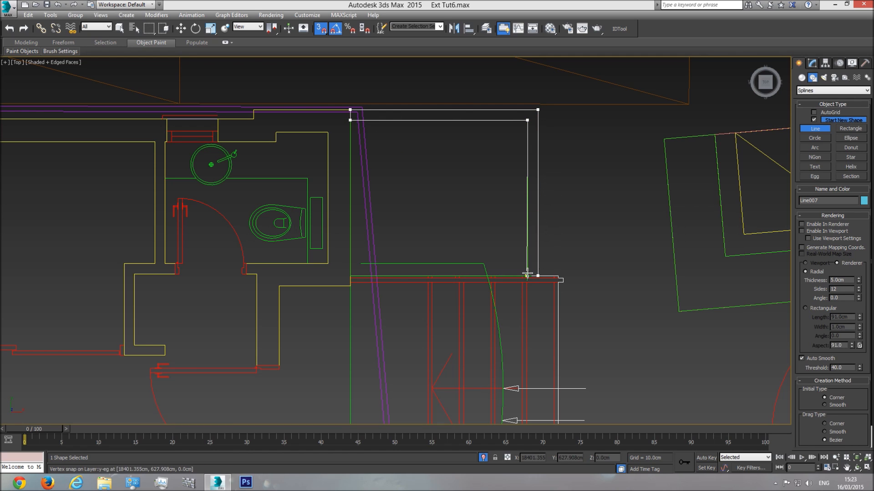
left_click(527, 276)
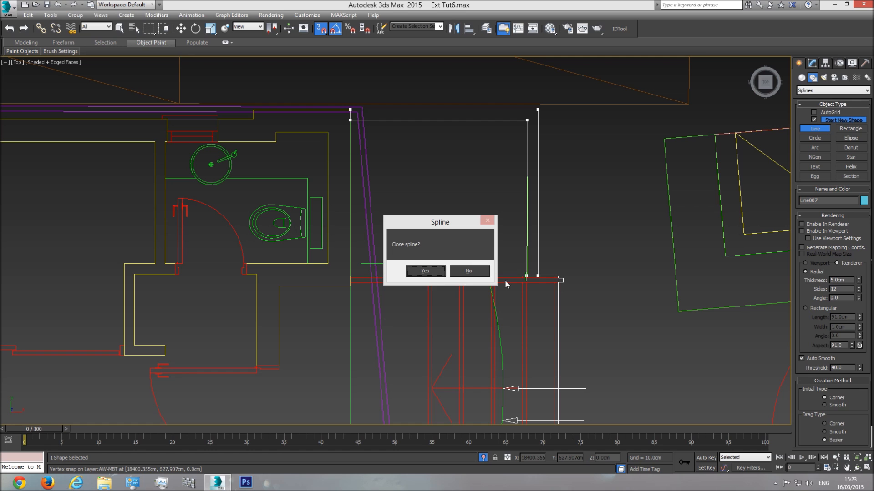
left_click(424, 271)
- Move the misplaced inner end vertex of the upper wall outline onto the plan's corner next to the stairs
scroll(542, 284, "up", 5)
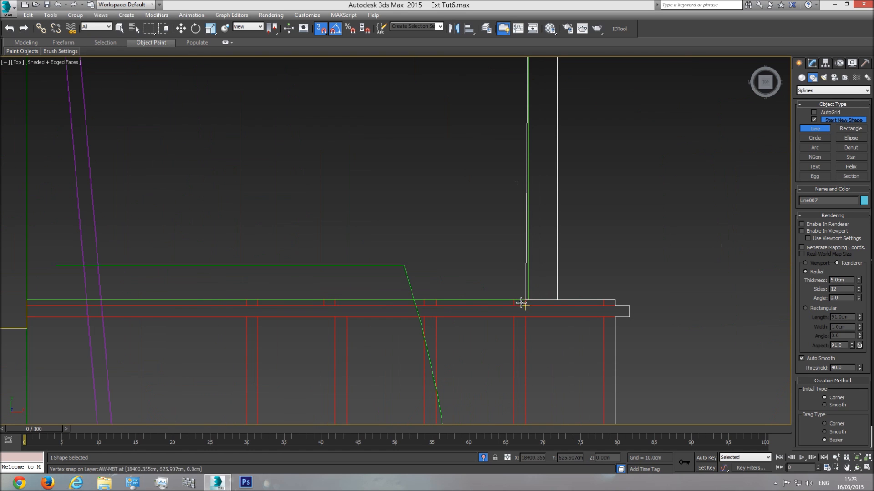
right_click(544, 269)
left_click(814, 64)
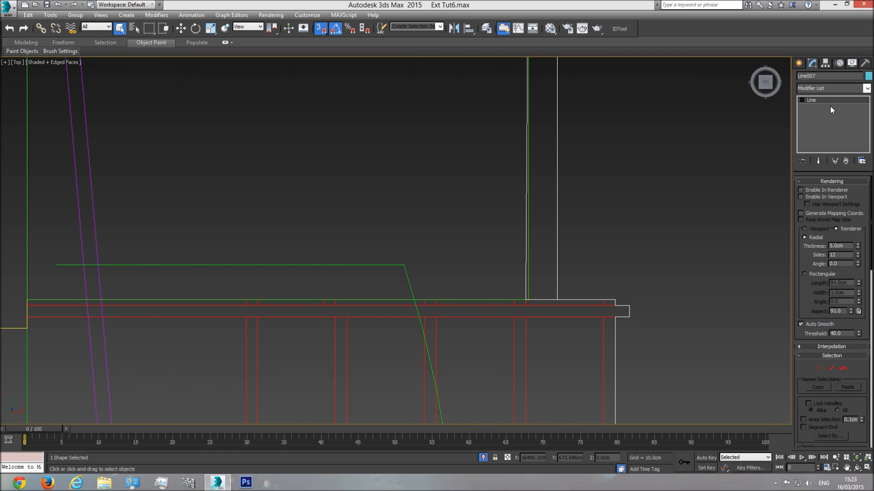
key("1")
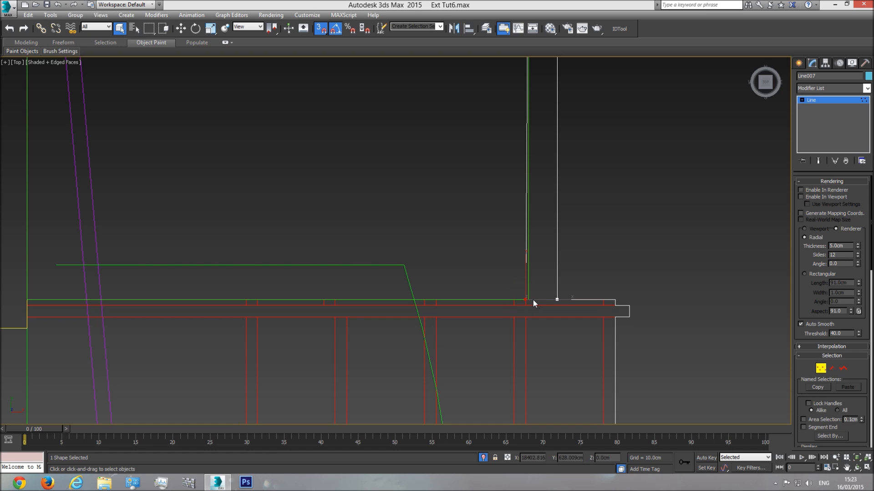
key("w")
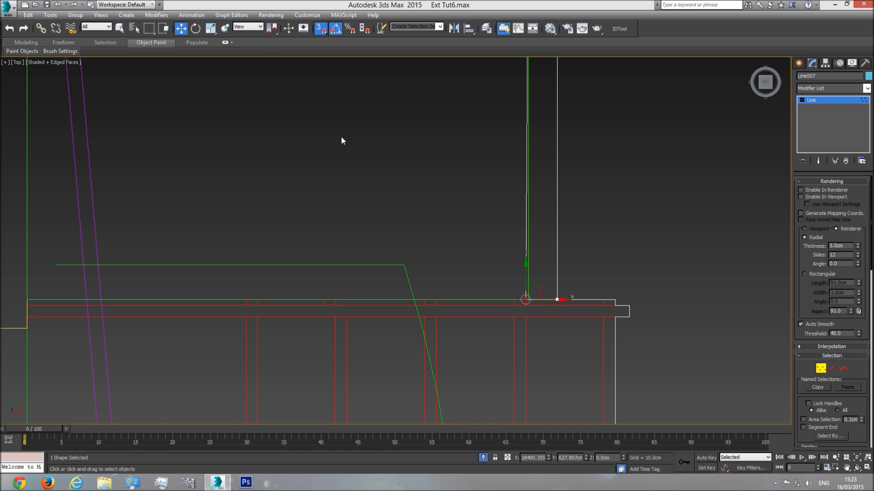
mouse_move(538, 291)
left_mouse_down()
mouse_move(540, 277)
mouse_move(540, 293)
mouse_move(529, 299)
left_mouse_up()
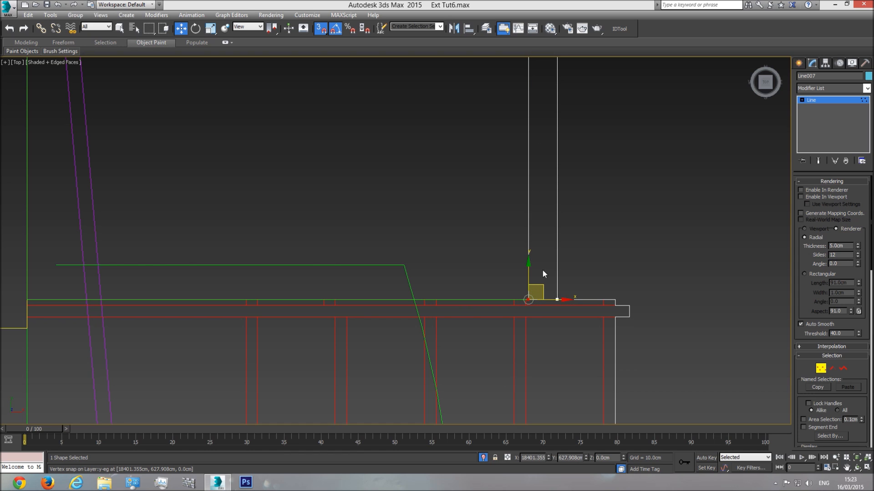
scroll(553, 204, "down", 3)
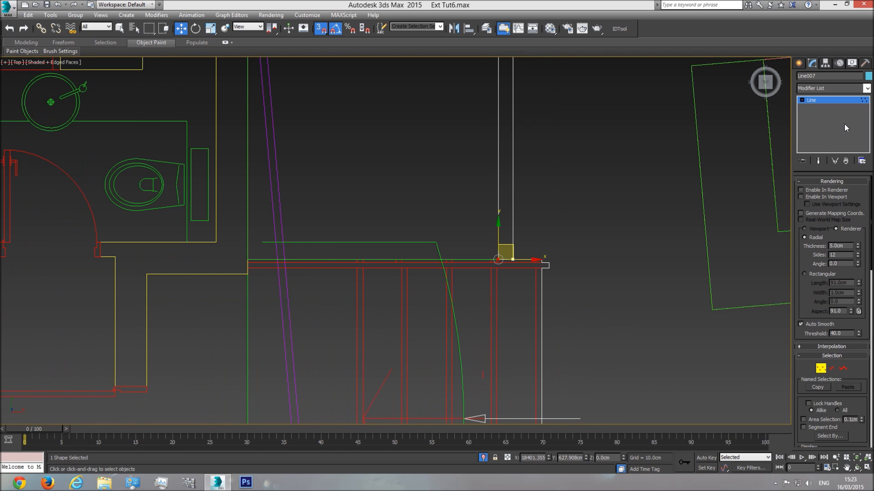
left_click(835, 97)
scroll(638, 201, "down", 4)
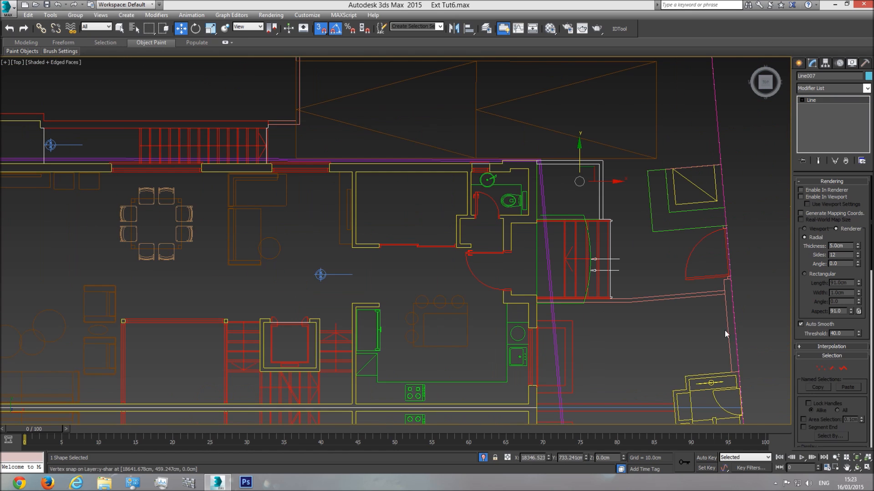
- Bring the building back in the perspective view and hide the plan drawing, leaving both new wall outlines
key("p")
left_click(856, 467)
left_click_drag(346, 118, 403, 225)
right_click(355, 272)
right_click(376, 238)
left_click(409, 190)
left_click(119, 28)
left_click(394, 277)
right_click(394, 275)
left_click(413, 250)
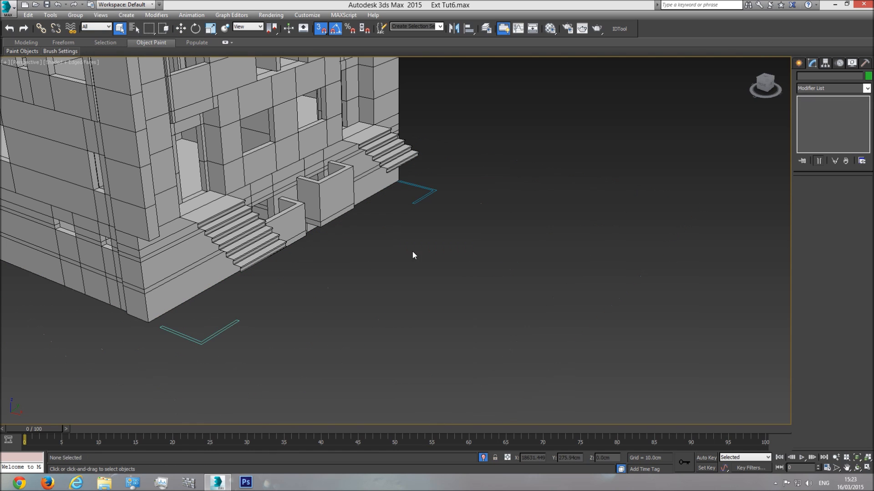
- Attach the wall outline beside the upper entrance stairs to the lower one as a single line object
left_click(214, 332)
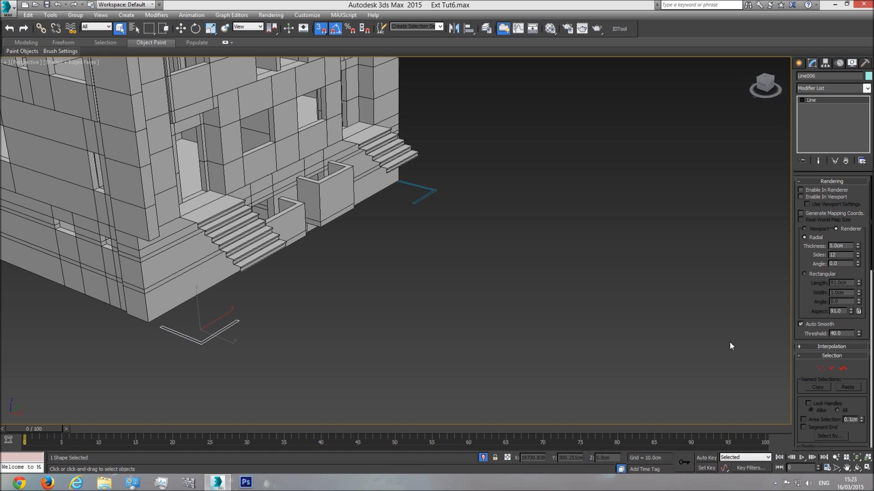
scroll(804, 255, "down", 5)
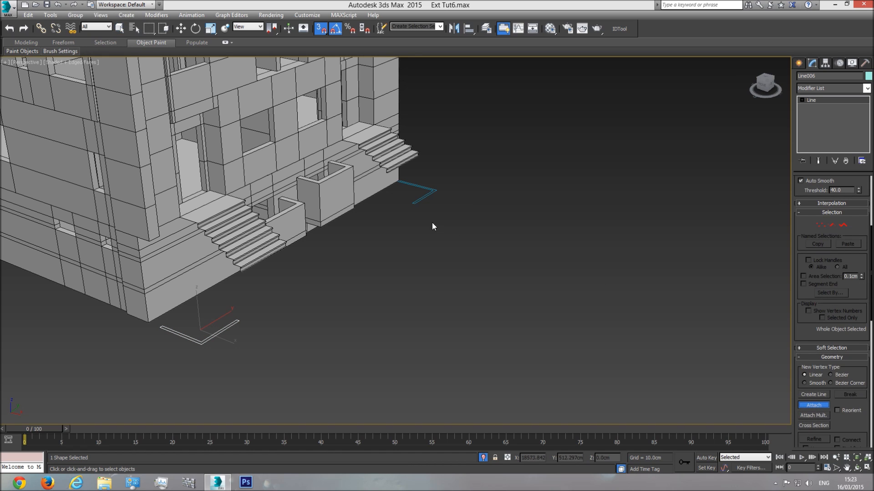
right_click(476, 212)
middle_click_drag(223, 355, 269, 346)
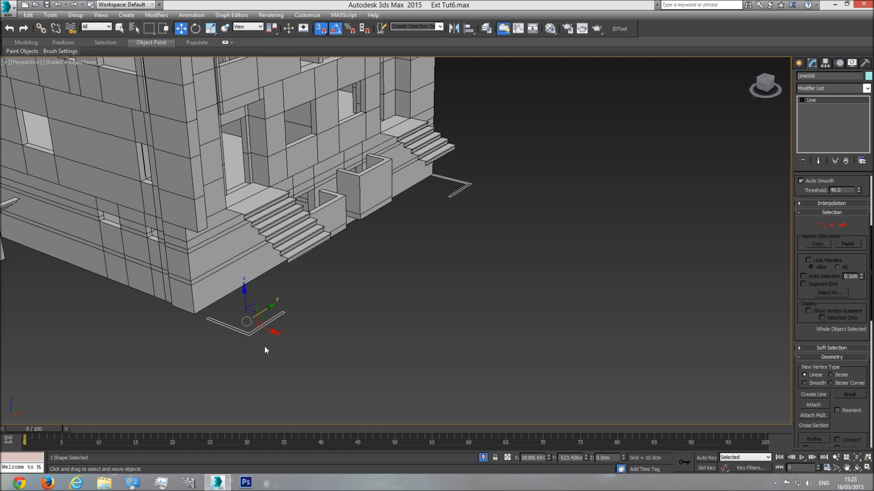
- Unhide the hidden plan and elevation drawings and show the scene from the top
right_click(400, 279)
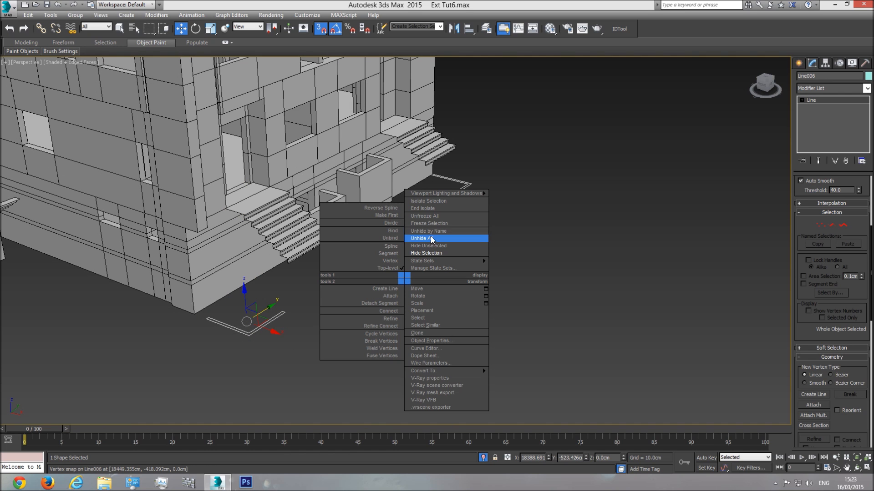
left_click(450, 228)
key("t")
scroll(278, 304, "down", 8)
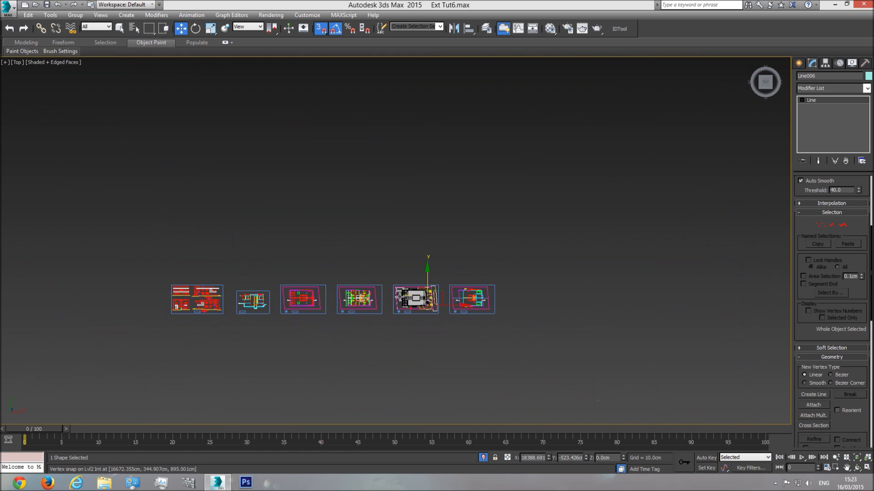
- Examine the elevation drawings and the ground floor plan for the height of the walls beside the entrance stairs
scroll(277, 304, "up", 6)
scroll(278, 304, "up", 5)
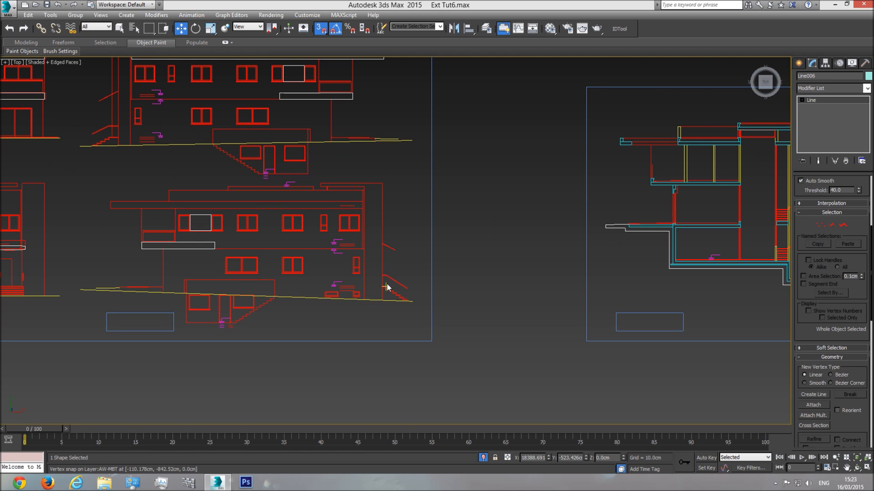
middle_click_drag(261, 124, 383, 146)
middle_click_drag(219, 266, 426, 266)
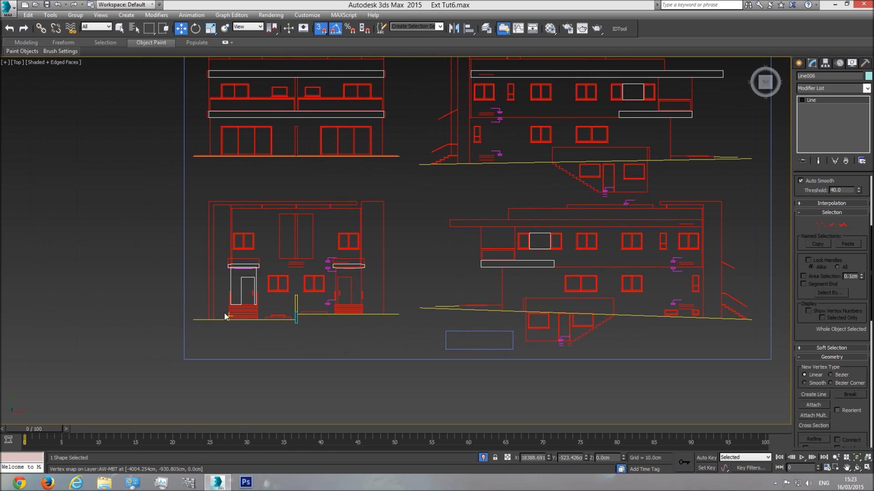
middle_click_drag(417, 268, 415, 335)
scroll(414, 330, "down", 2)
middle_click_drag(696, 326, 448, 287)
scroll(449, 287, "down", 4)
middle_click_drag(703, 304, 337, 294)
scroll(337, 293, "down", 2)
middle_click_drag(773, 284, 548, 286)
scroll(549, 286, "up", 4)
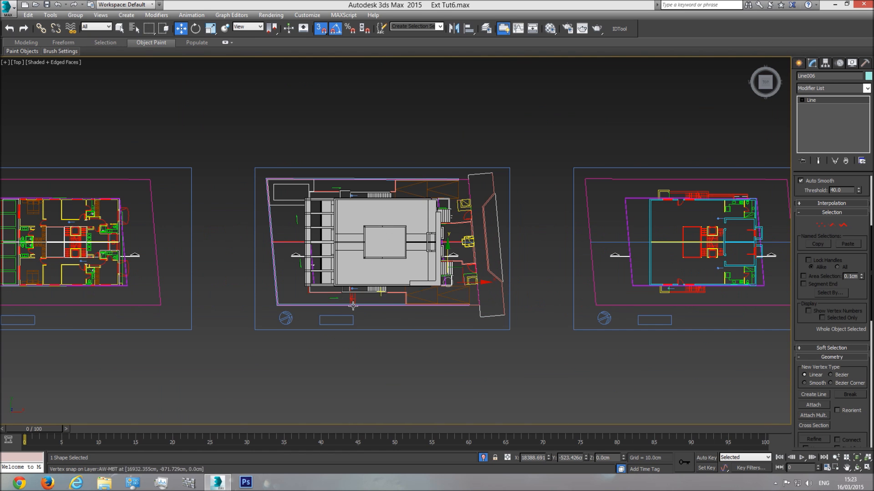
- Open the drawing plan ext tutorial.dwg from the Tut Ext1 folder in AutoCAD
left_click(104, 483)
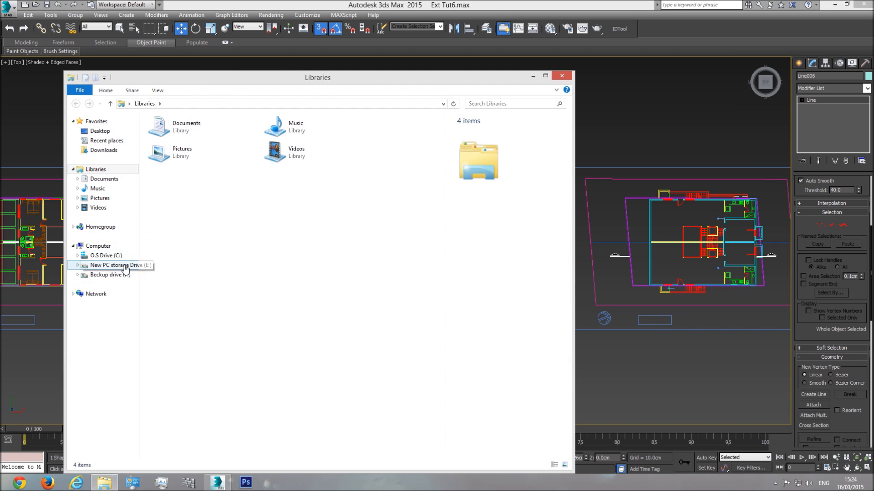
left_click(109, 265)
double_click(174, 179)
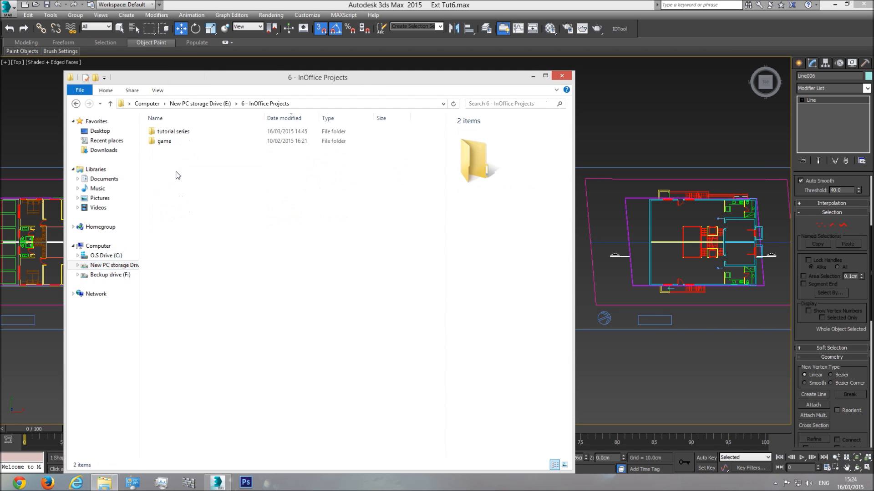
double_click(173, 131)
double_click(164, 130)
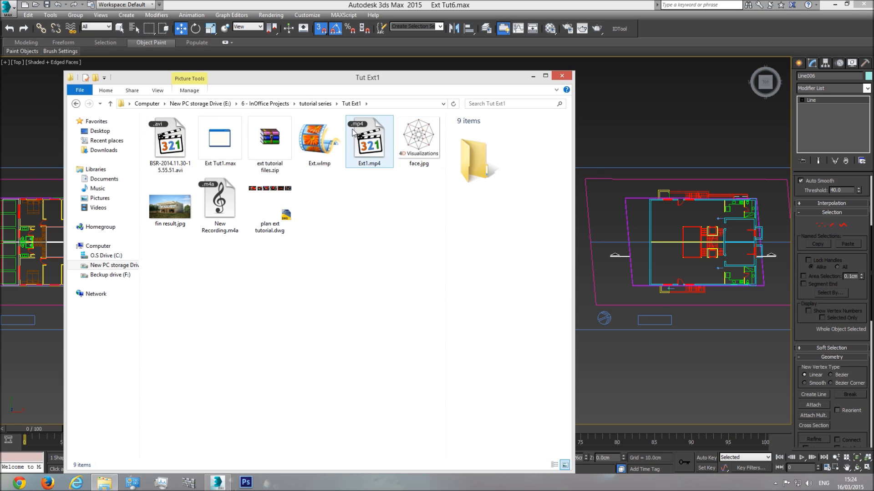
left_click(269, 199)
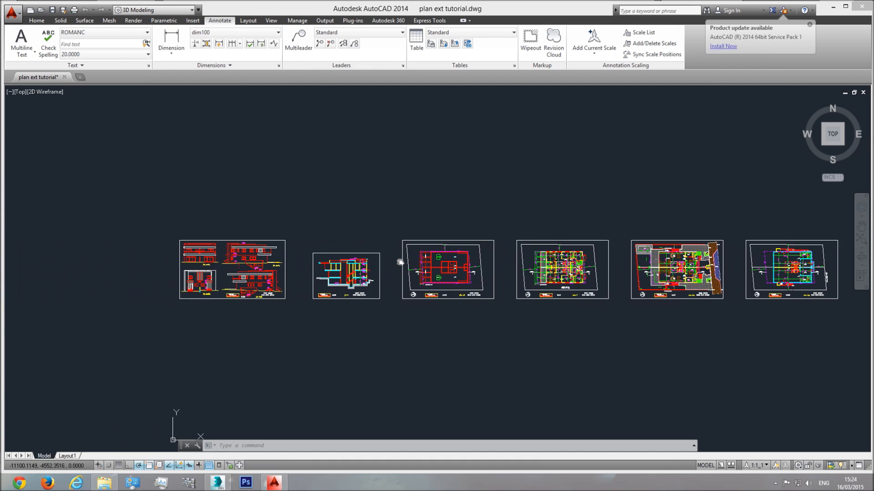
- Examine the level marks around both entrance stairs and their planted areas on the ground floor plan
scroll(605, 269, "up", 8)
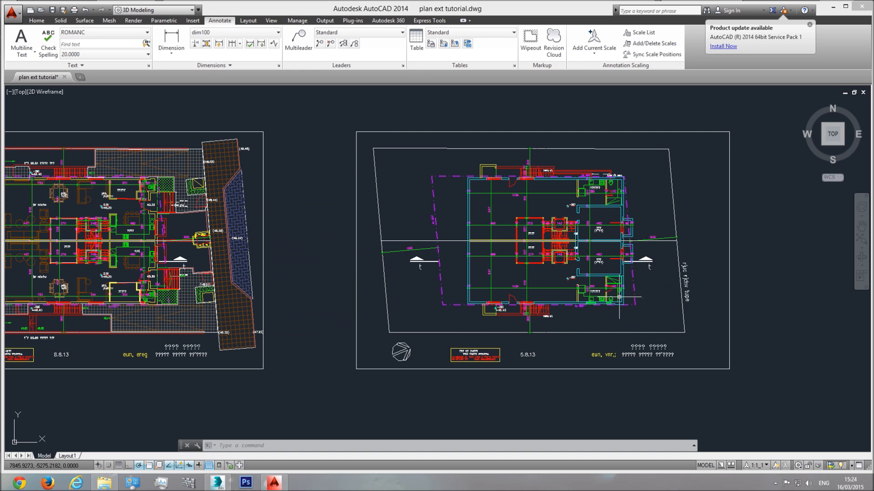
middle_click_drag(346, 273, 586, 262)
scroll(429, 279, "up", 6)
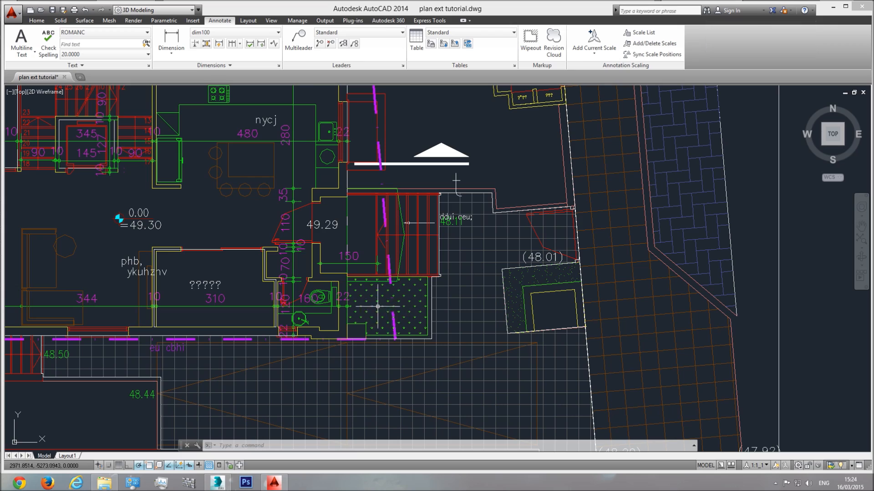
scroll(389, 319, "down", 7)
scroll(391, 202, "up", 8)
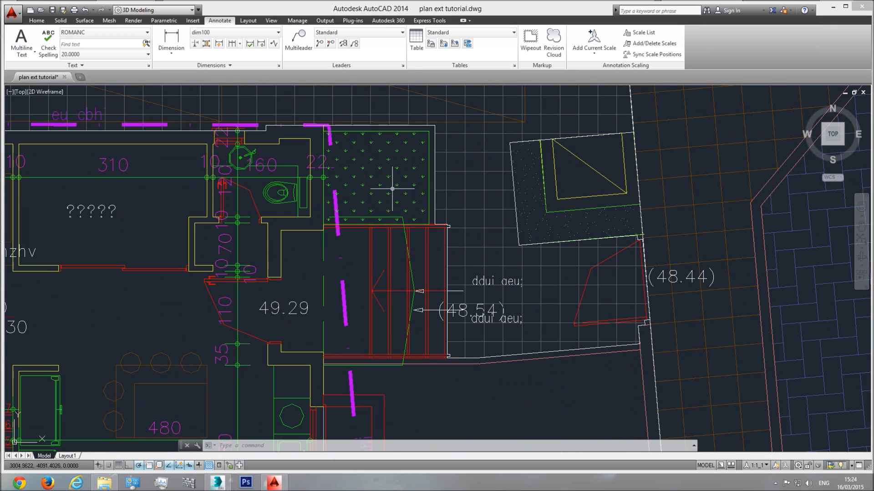
scroll(392, 190, "down", 6)
middle_click_drag(395, 239, 386, 119)
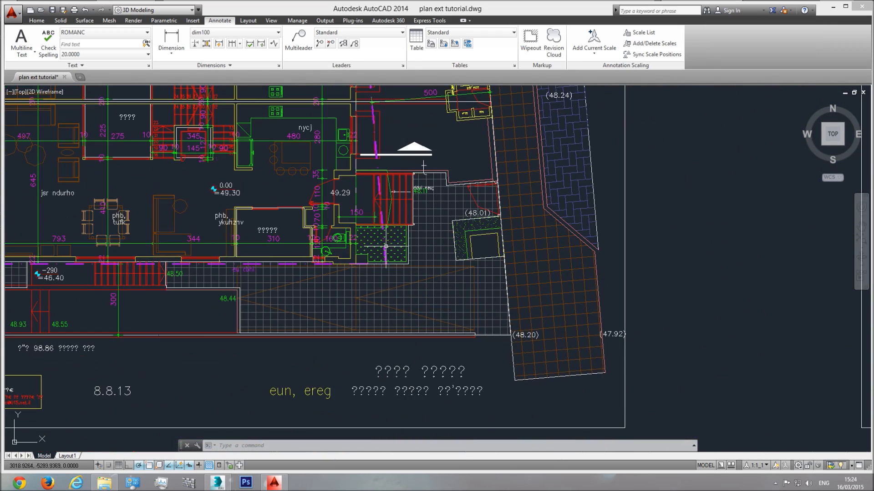
scroll(381, 244, "up", 6)
middle_click_drag(355, 247, 400, 244)
scroll(398, 243, "down", 2)
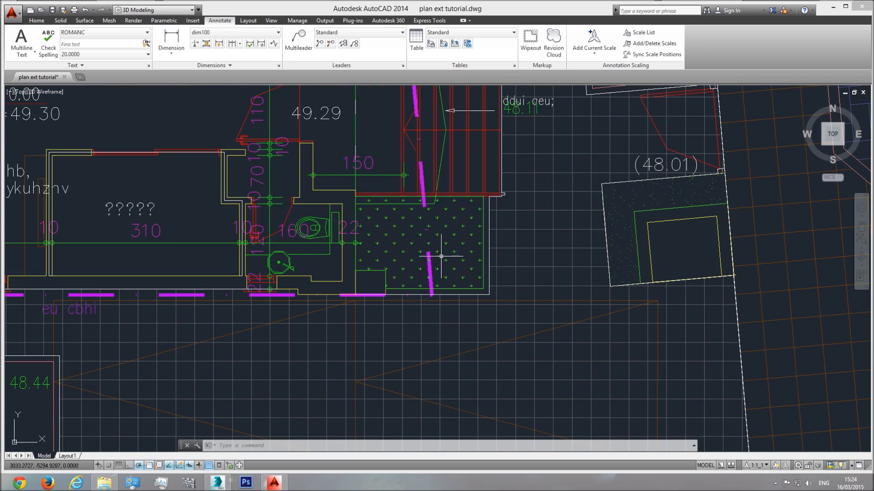
scroll(441, 257, "down", 5)
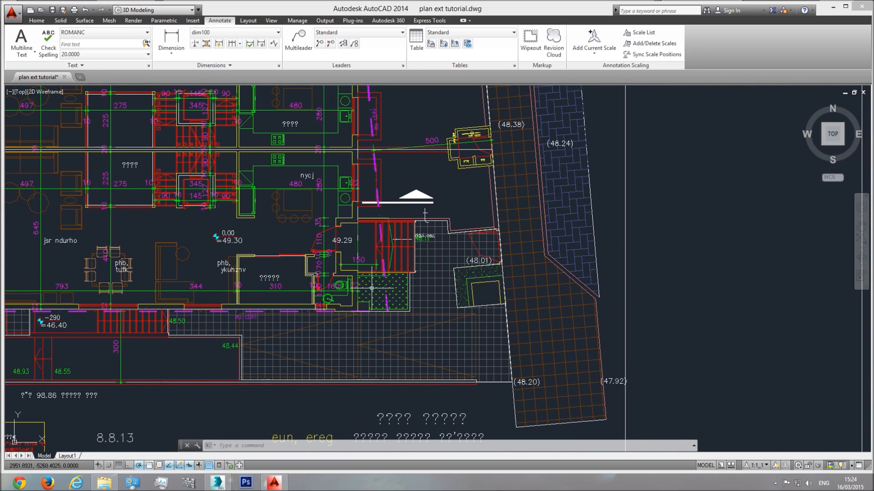
scroll(372, 287, "down", 5)
middle_click_drag(372, 287, 135, 298)
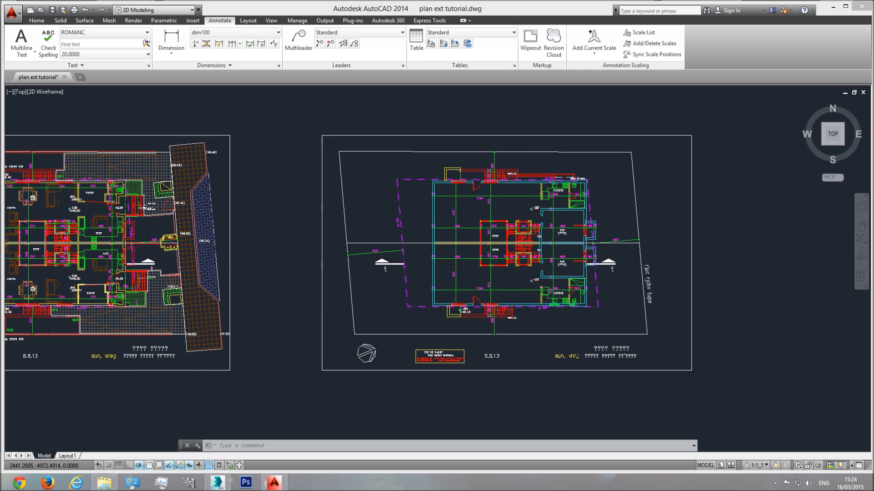
mouse_move(349, 286)
middle_mouse_down()
mouse_move(678, 295)
mouse_move(677, 262)
middle_mouse_up()
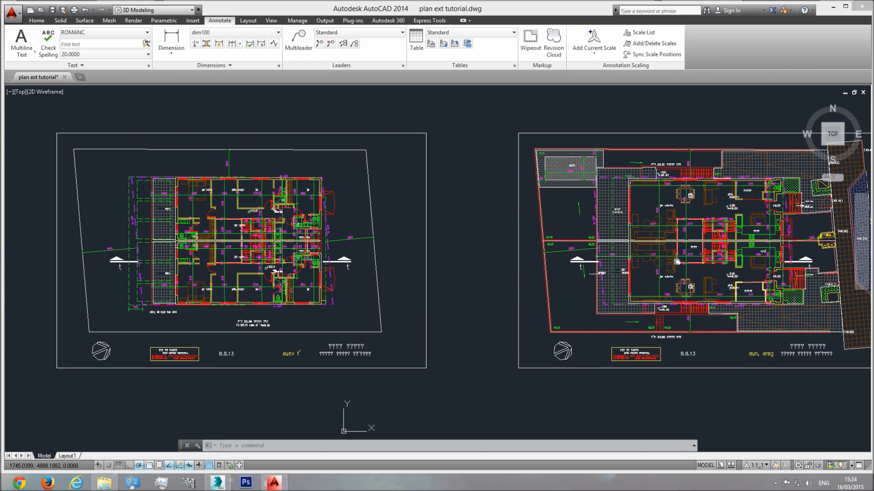
- Look across the plan sheets to the elevations and check the front and side views around the entrance stairs
scroll(677, 261, "down", 5)
middle_click_drag(244, 266, 559, 268)
scroll(528, 290, "up", 6)
middle_click_drag(496, 255, 493, 272)
scroll(396, 262, "down", 4)
middle_click_drag(398, 266, 546, 272)
middle_click_drag(690, 276, 426, 270)
mouse_move(613, 267)
middle_mouse_down()
mouse_move(466, 269)
mouse_move(819, 290)
middle_mouse_up()
middle_click_drag(319, 266, 709, 290)
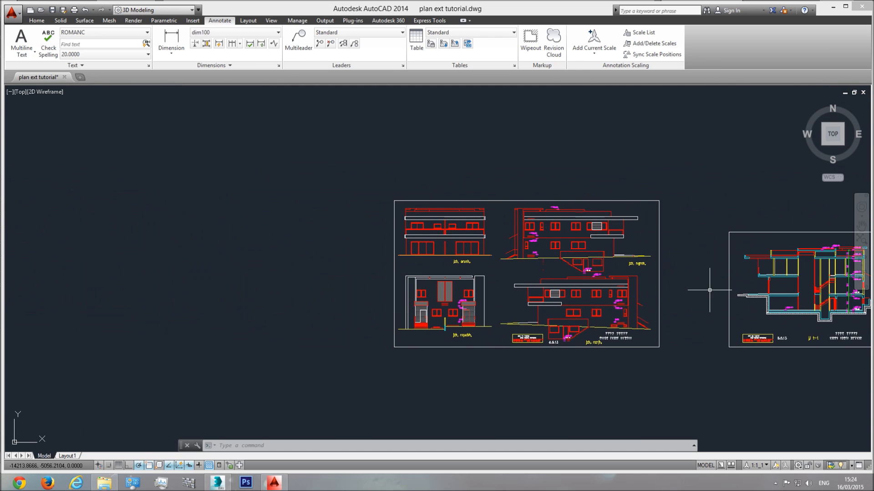
scroll(401, 318, "up", 6)
scroll(457, 353, "down", 4)
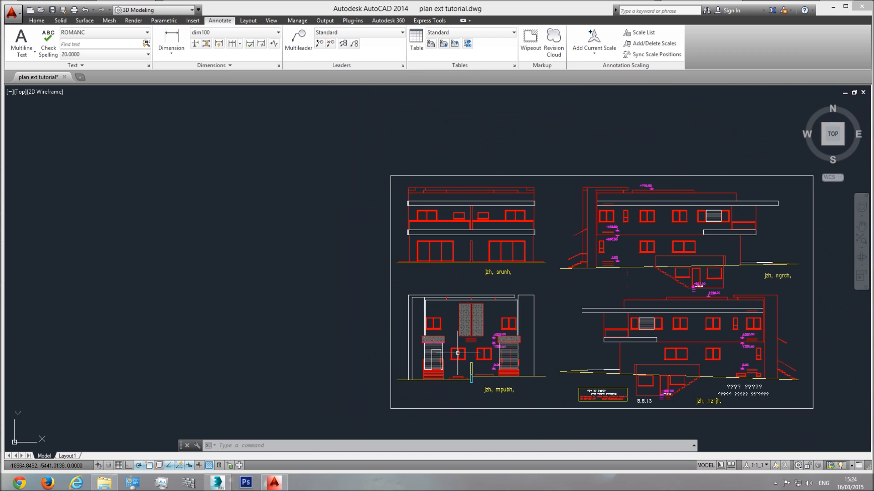
middle_click_drag(634, 262, 496, 255)
scroll(621, 257, "up", 2)
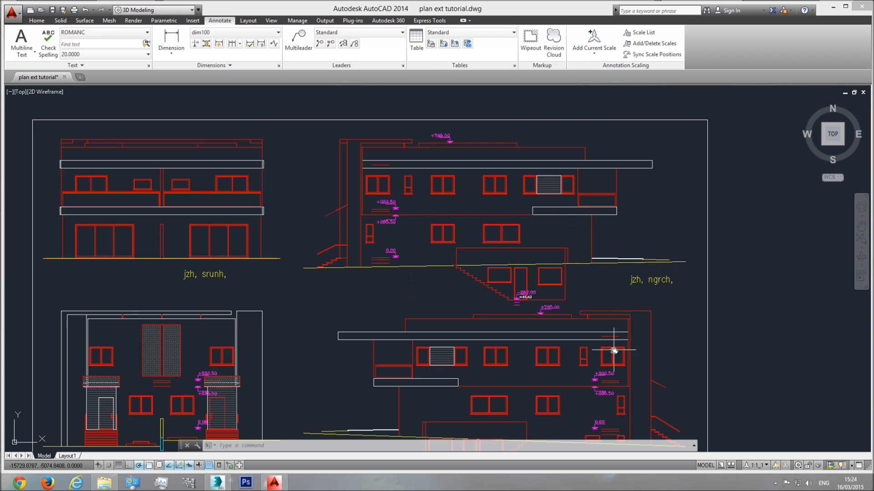
middle_click_drag(614, 350, 576, 214)
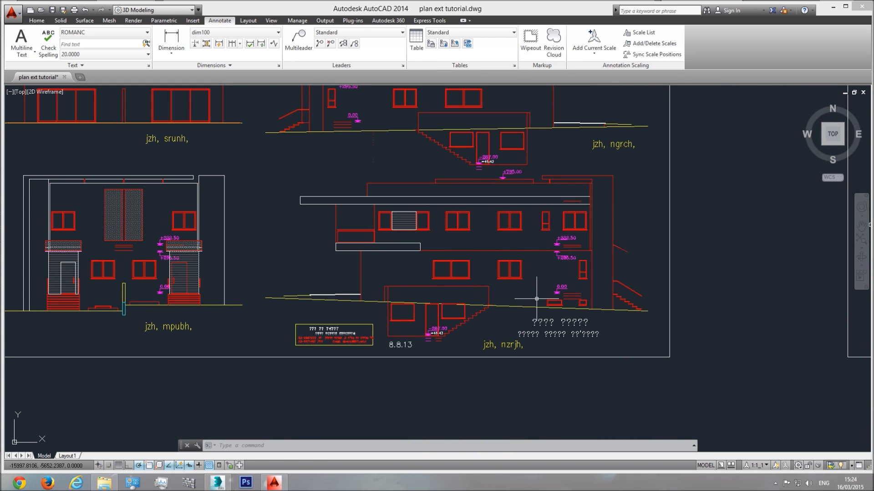
middle_click_drag(537, 299, 245, 286)
- Recheck the ground floor plan for levels and the wall around the planted area beside the entrance stairs
scroll(245, 286, "down", 4)
scroll(263, 268, "down", 4)
middle_click_drag(639, 263, 534, 268)
scroll(534, 266, "up", 4)
scroll(546, 255, "up", 2)
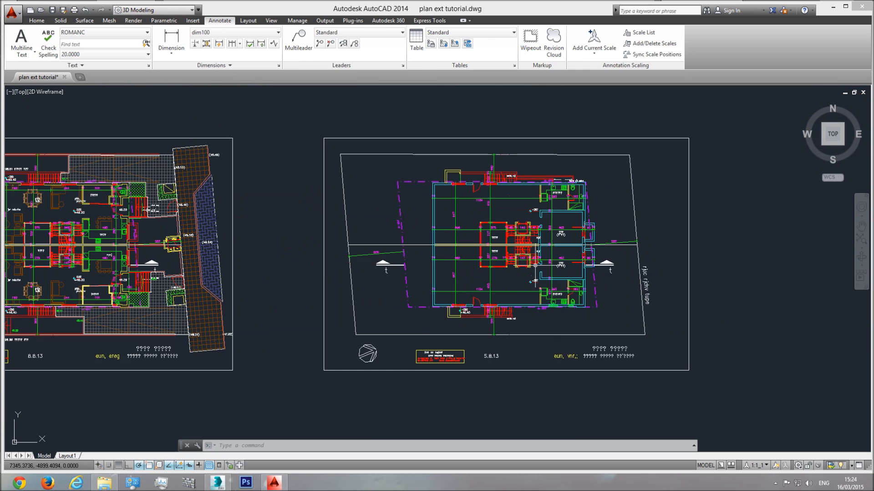
middle_click_drag(146, 288, 360, 288)
scroll(359, 287, "up", 5)
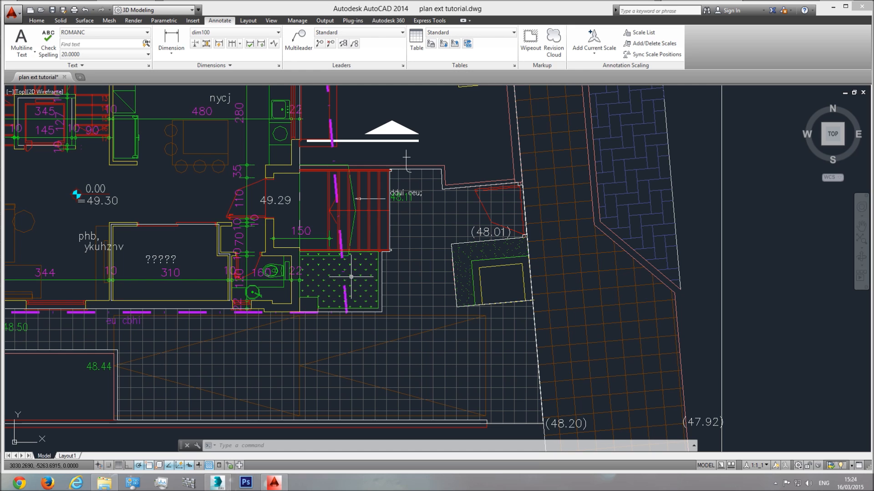
scroll(348, 272, "down", 2)
middle_click_drag(348, 264, 344, 293)
middle_click_drag(341, 174, 346, 257)
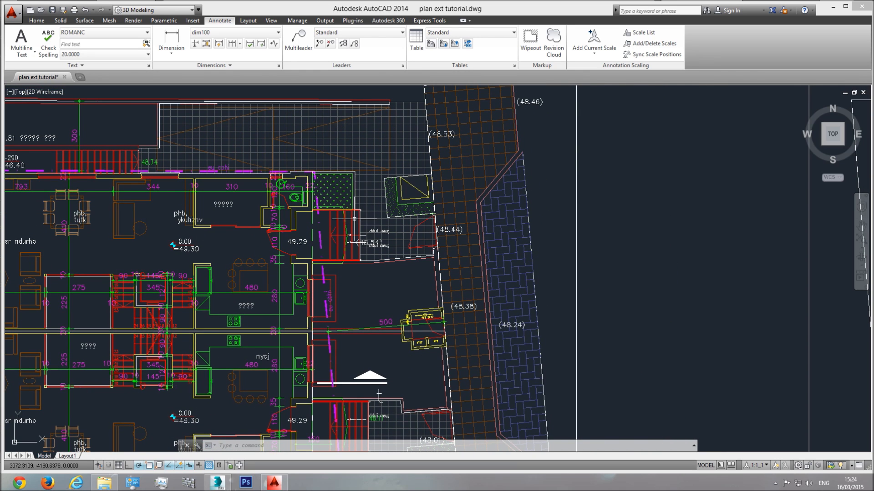
middle_click_drag(354, 217, 345, 141)
mouse_move(342, 386)
middle_mouse_down()
mouse_move(340, 331)
mouse_move(385, 279)
middle_mouse_up()
scroll(342, 343, "up", 2)
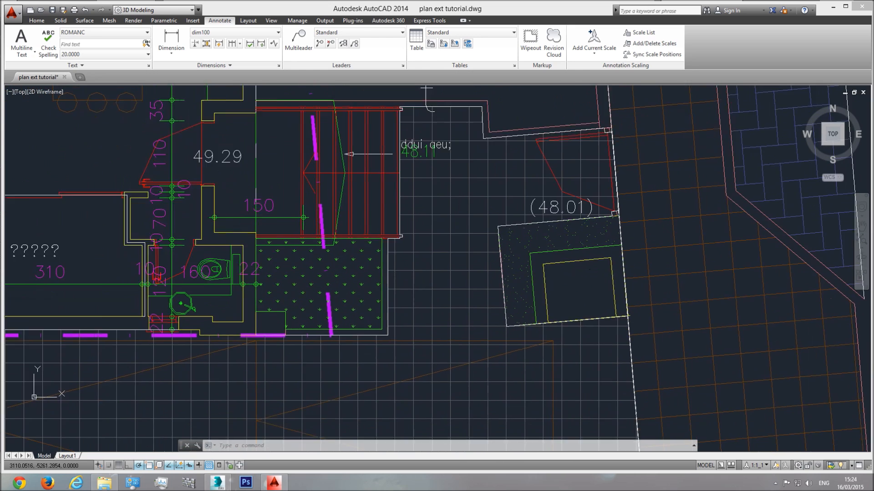
scroll(385, 278, "down", 1)
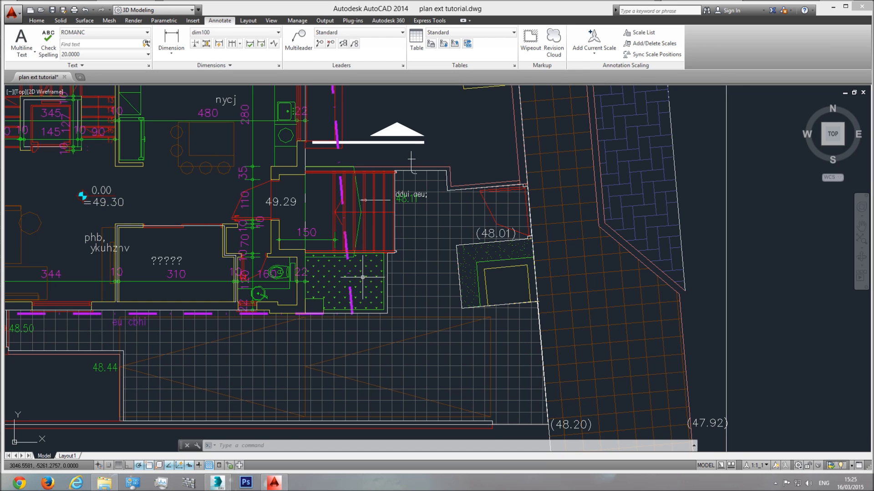
scroll(362, 277, "up", 1)
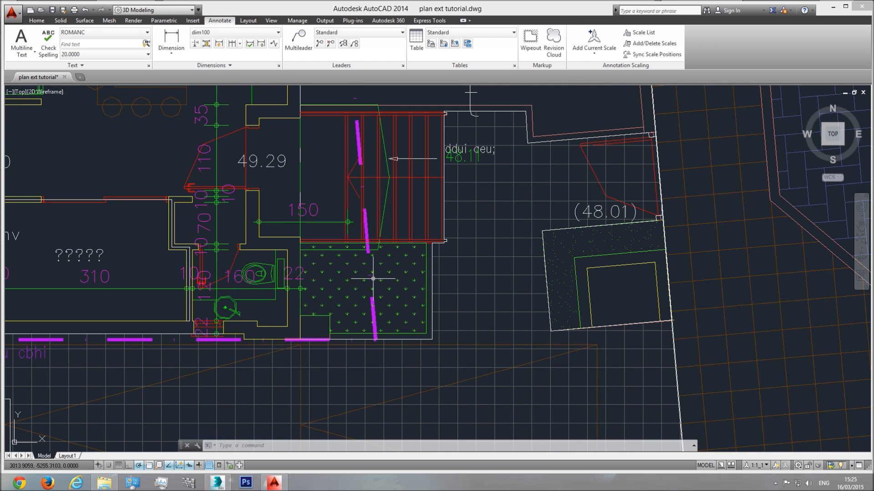
middle_click_drag(386, 275, 387, 284)
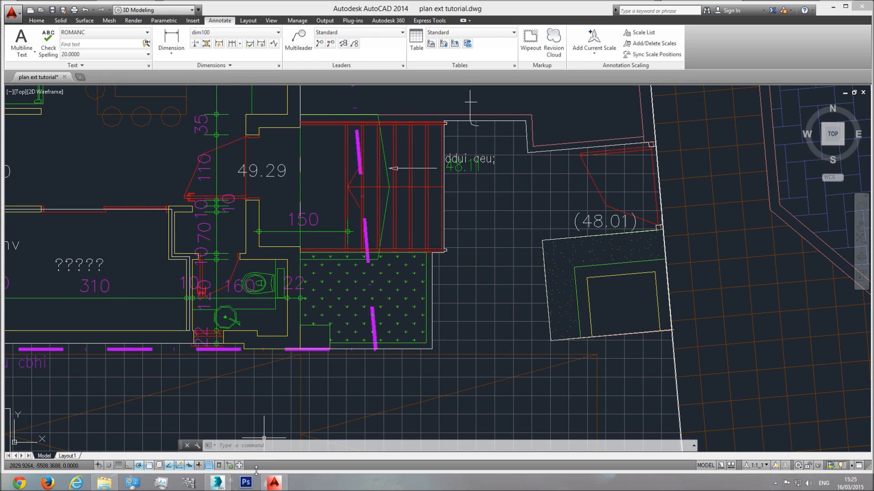
- Switch back to 3ds Max and show the entrance corner of the building in the perspective view
left_click(219, 483)
scroll(439, 336, "up", 5)
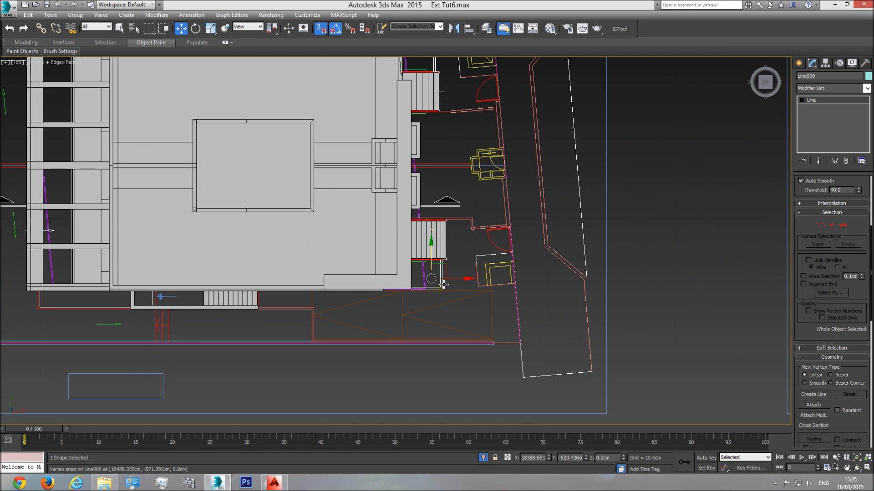
key("p")
left_click(857, 468)
left_click_drag(393, 266, 377, 294)
key("w")
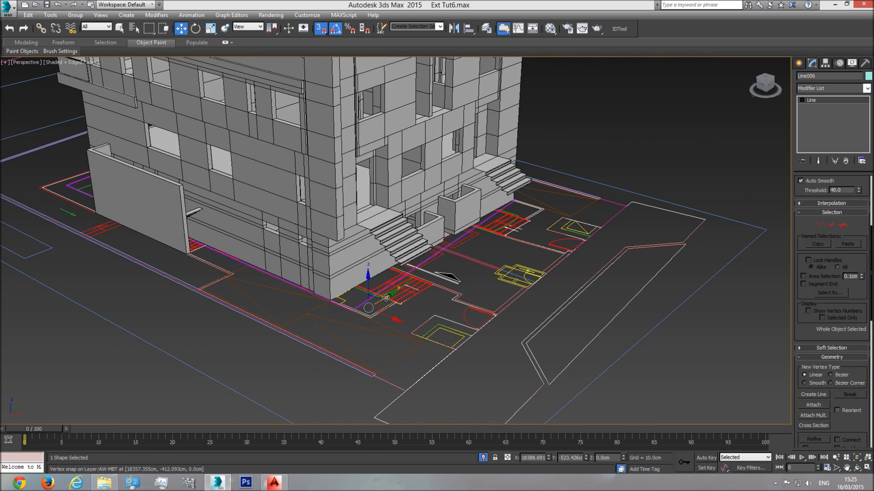
- Apply a Shell modifier with an outer amount of 200 cm to the attached entrance wall outlines
left_click(867, 88)
scroll(822, 167, "down", 15)
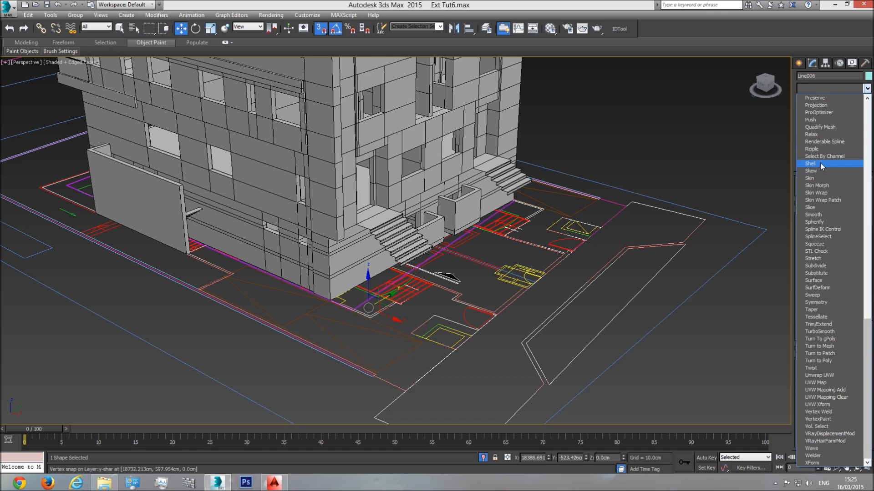
left_click(810, 164)
key("Return")
middle_click_drag(372, 298, 445, 318)
scroll(446, 319, "up", 4)
left_click(857, 469)
left_click_drag(369, 235, 410, 303)
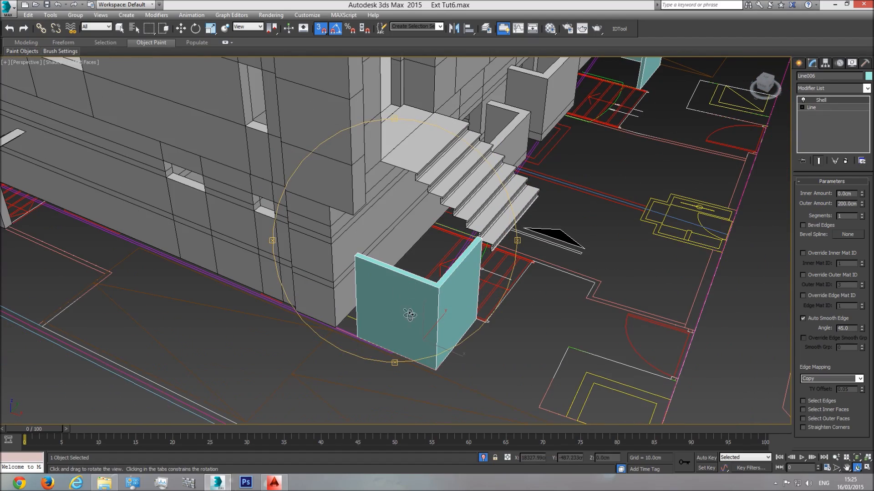
- Raise the shelled entrance walls vertically with vertex snapping to a Z position of 90 cm
left_click_drag(407, 235, 386, 153)
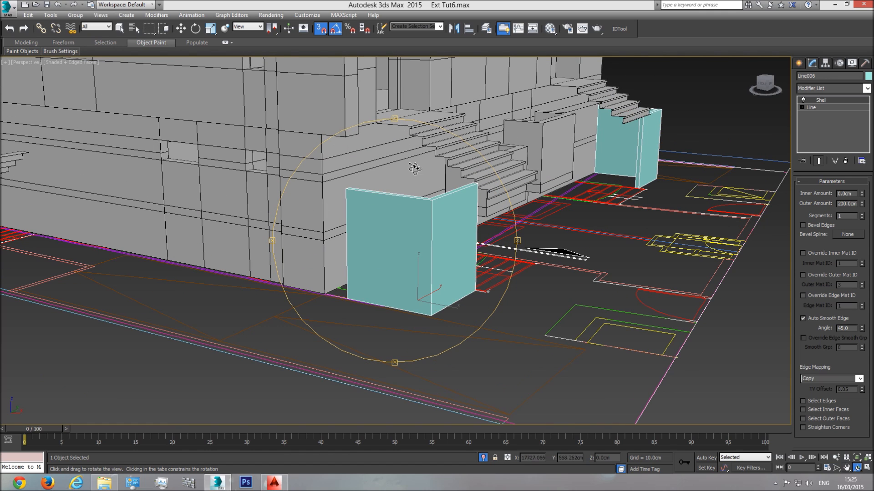
left_click_drag(402, 132, 365, 232)
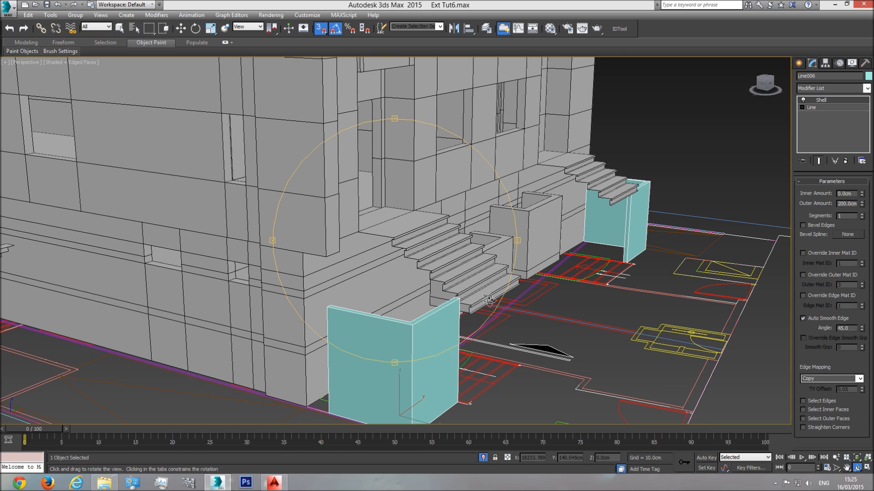
left_click_drag(487, 314, 441, 381)
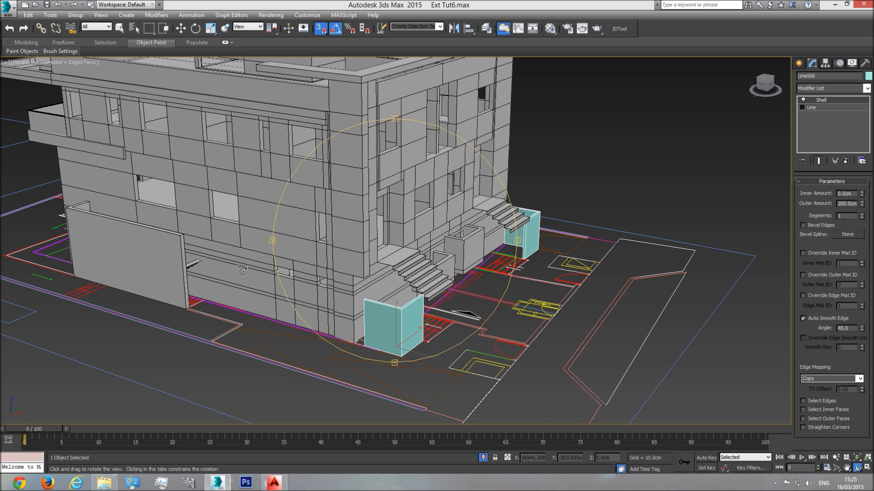
scroll(406, 293, "up", 4)
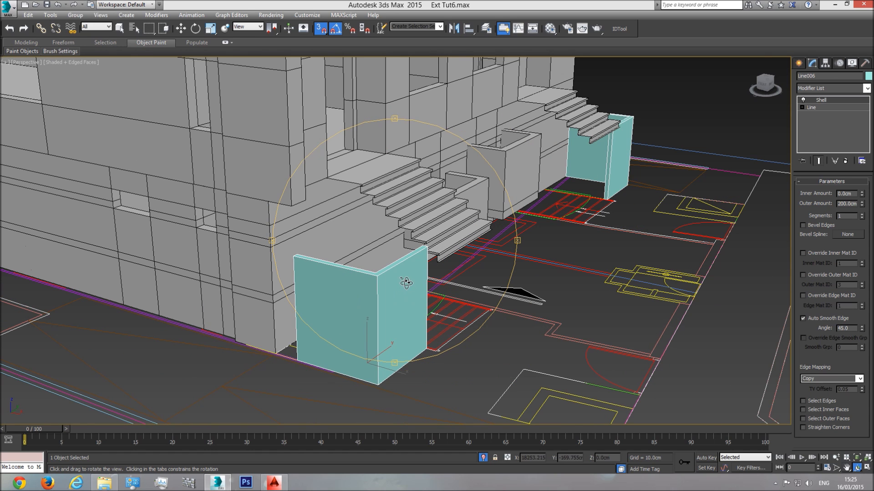
key("w")
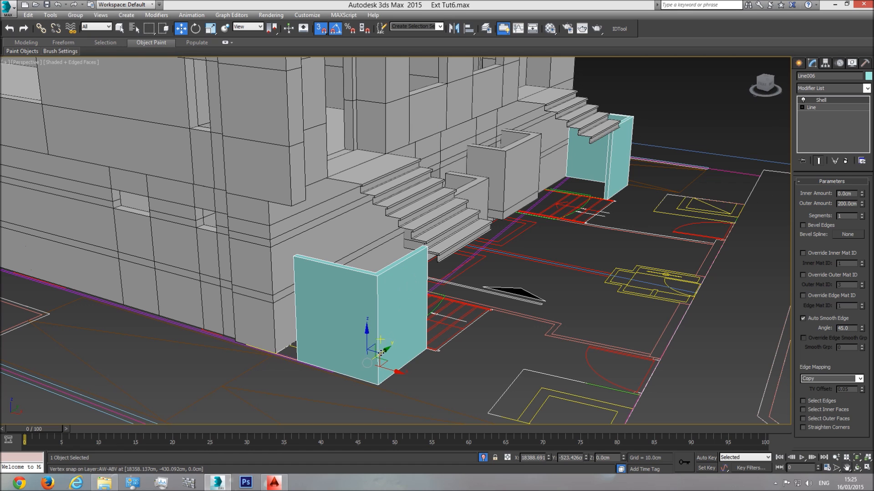
left_click_drag(367, 344, 364, 338)
left_click_drag(293, 257, 319, 193)
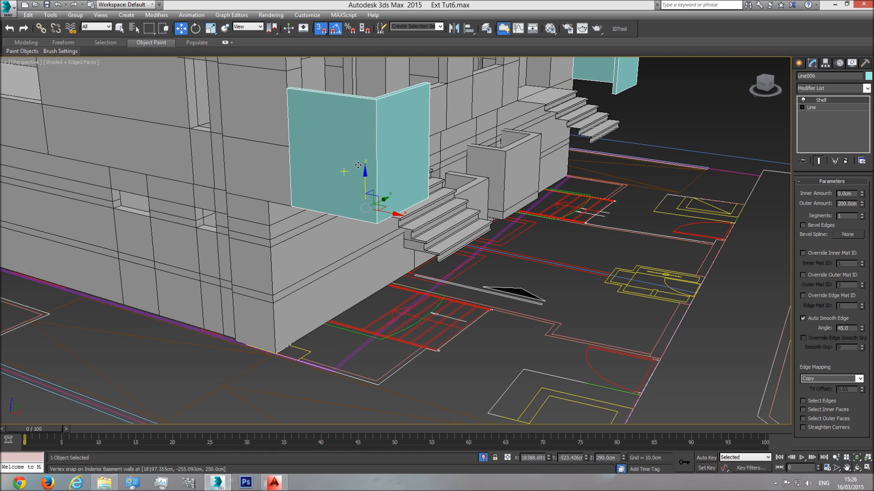
left_click_drag(375, 108, 290, 204)
- Examine the raised walls beside both entrance stairs from the front, the sides and above
left_click(856, 468)
left_click_drag(411, 246, 286, 204)
left_click_drag(336, 214, 253, 222)
scroll(253, 221, "up", 4)
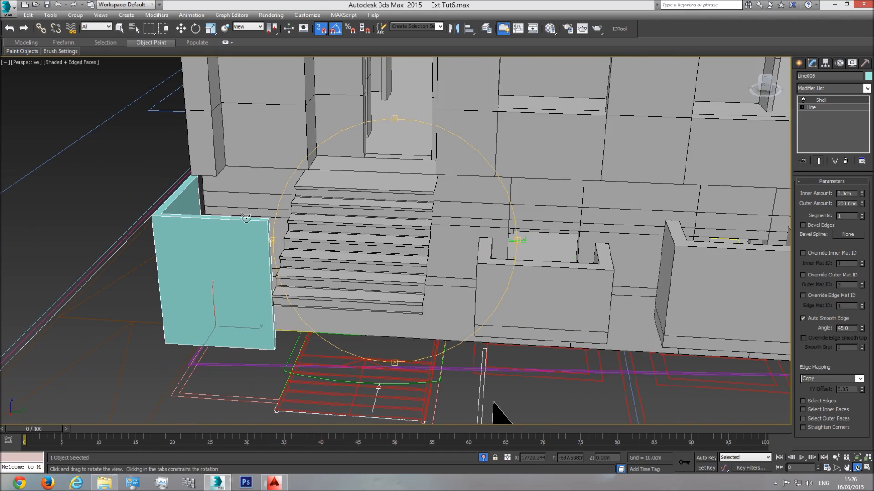
left_click_drag(351, 257, 428, 257)
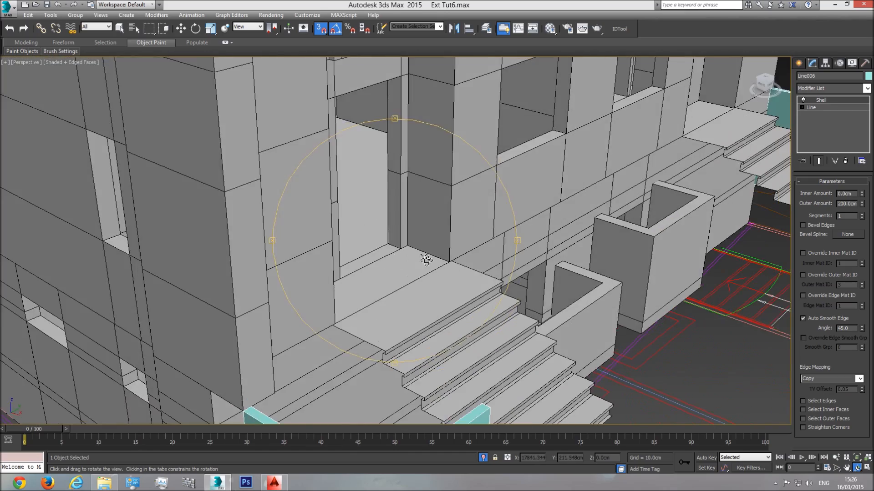
scroll(371, 250, "down", 4)
left_click_drag(484, 262, 505, 272)
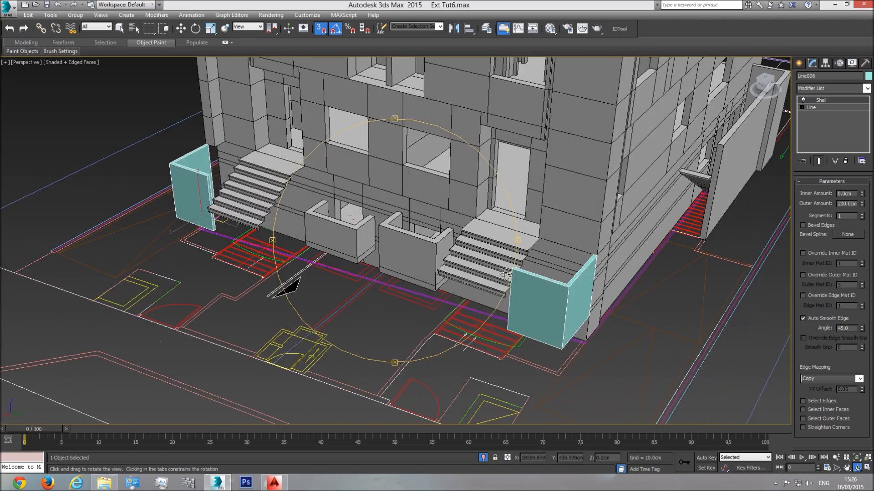
scroll(537, 273, "up", 3)
middle_click_drag(546, 273, 474, 264)
left_click_drag(395, 259, 342, 314)
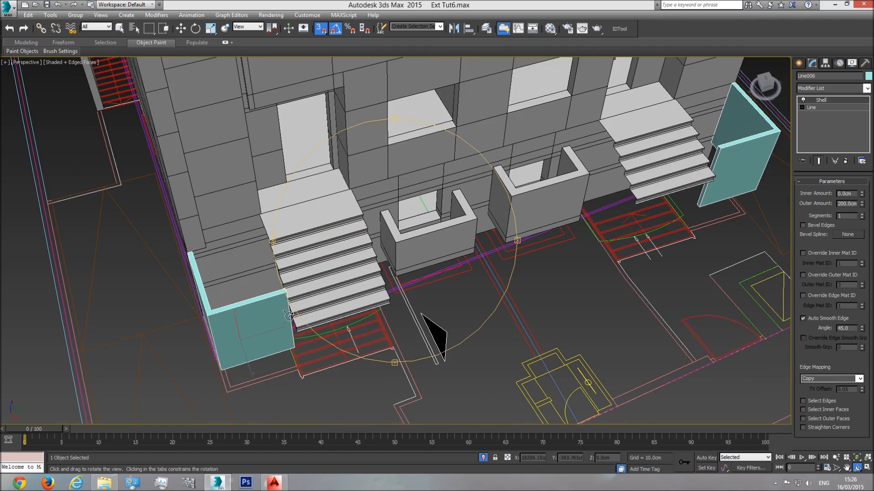
left_click_drag(337, 275, 391, 278)
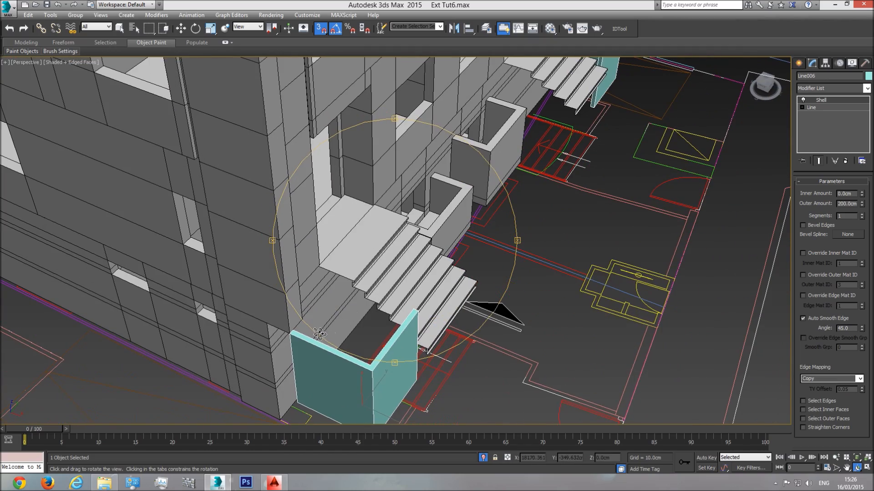
left_click_drag(365, 336, 344, 263)
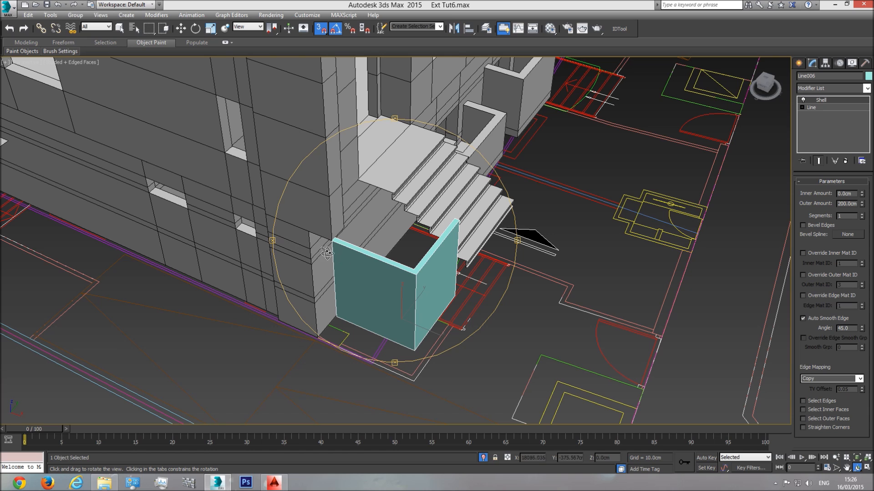
- Convert the entrance walls to an Editable Poly and snap the corner wall's four end vertices back onto the building's side face
right_click(426, 274)
right_click(426, 257)
mouse_move(467, 349)
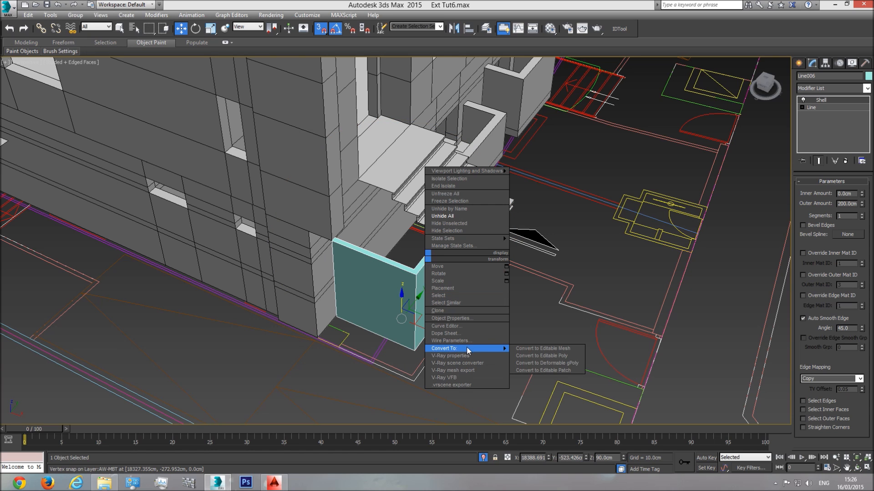
left_click(563, 356)
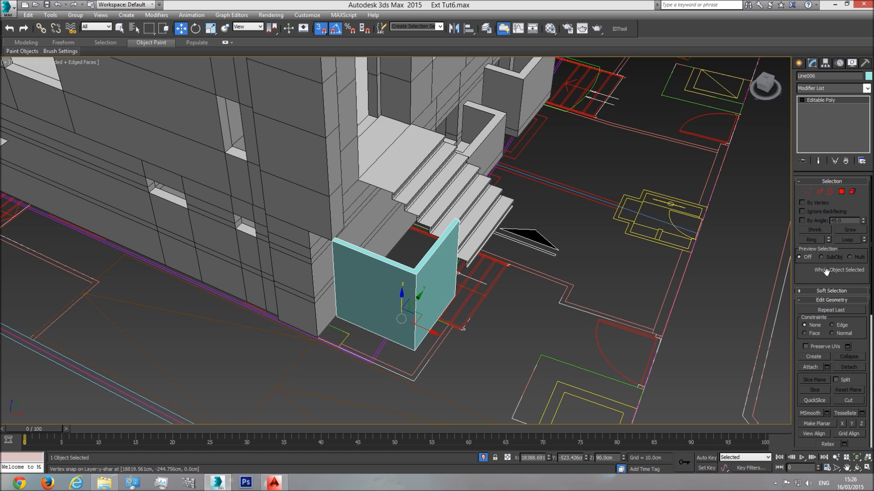
left_click(808, 191)
left_click_drag(295, 380, 295, 380)
left_click_drag(359, 290, 319, 337)
scroll(329, 266, "up", 4)
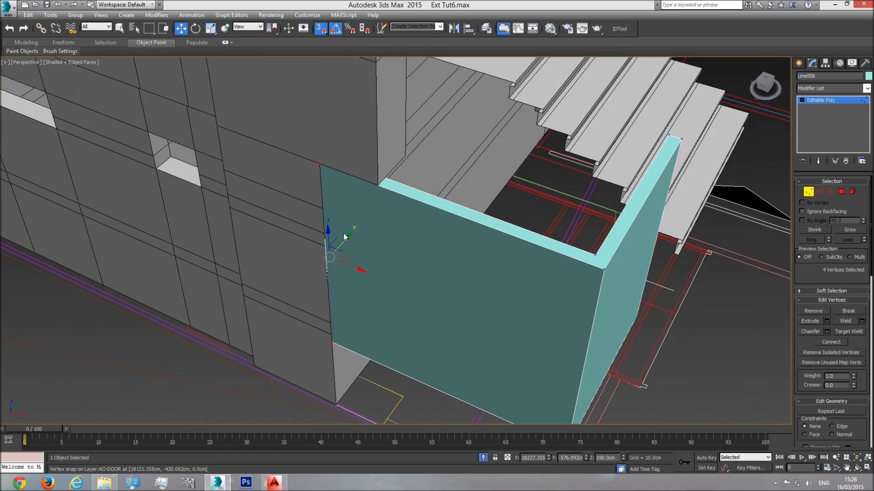
- Check the matching wall at the far entrance stairs and how the walls meet the building
scroll(458, 226, "down", 4)
scroll(464, 249, "down", 4)
middle_click_drag(496, 183, 440, 209, "alt")
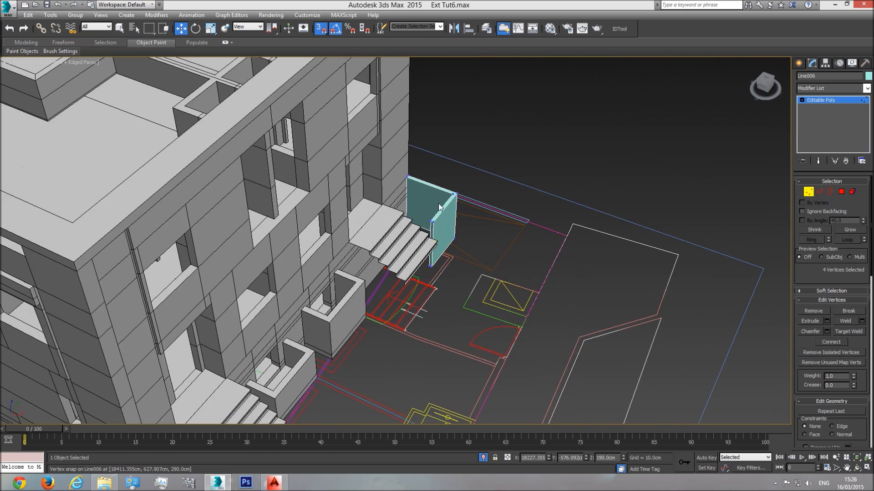
scroll(432, 191, "up", 5)
left_click(857, 469)
left_click_drag(391, 233, 382, 271)
scroll(445, 269, "down", 5)
scroll(446, 268, "down", 5)
scroll(359, 194, "up", 5)
left_click_drag(356, 182, 413, 229)
- In the top view, pull the front wall's four stair-side end vertices about 19 cm back from the stairs with snapping off
key("t")
middle_click_drag(422, 282, 463, 260)
scroll(444, 279, "up", 8)
scroll(463, 260, "up", 3)
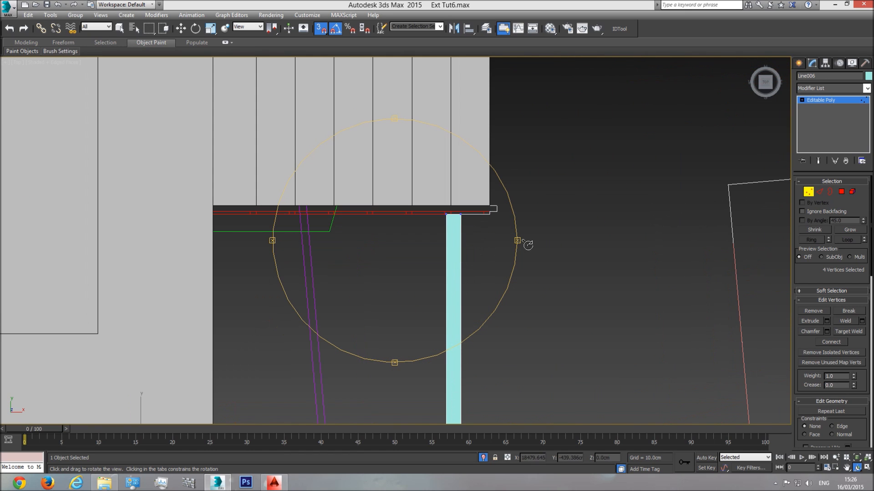
key("w")
left_click_drag(500, 196, 424, 233)
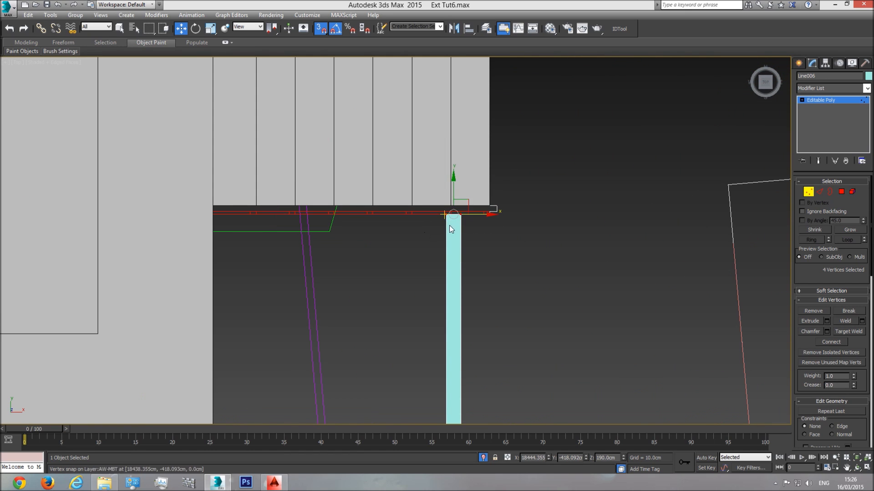
left_click(322, 30)
left_click_drag(451, 190, 453, 242)
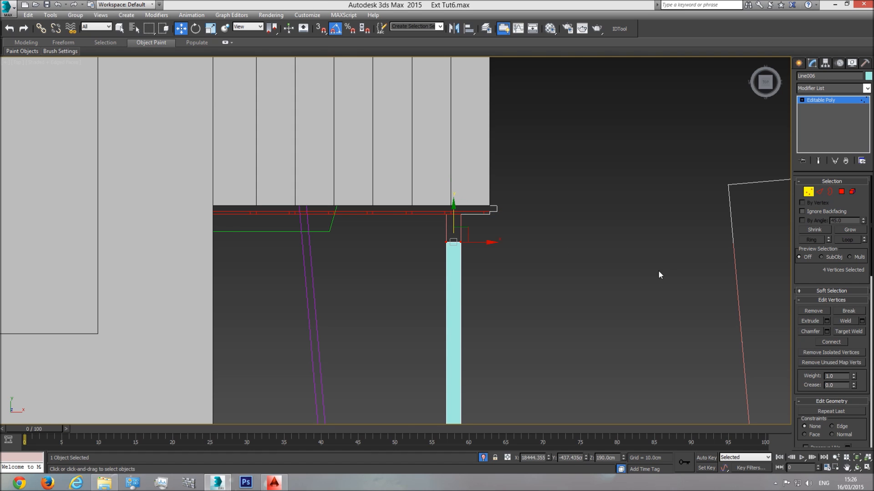
- Extrude the front wall's narrow end face beside the stairs by 10 cm
key("p")
left_click(857, 467)
left_click_drag(481, 249, 439, 252)
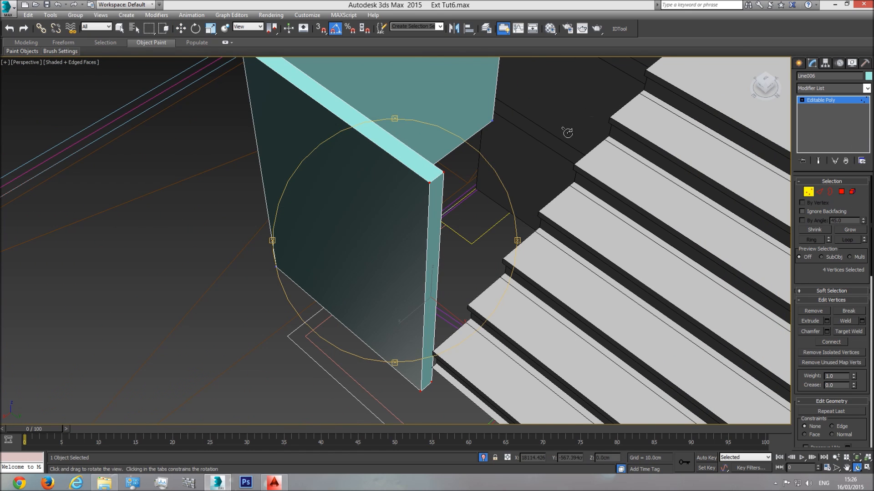
left_click_drag(518, 158, 397, 250)
key("w")
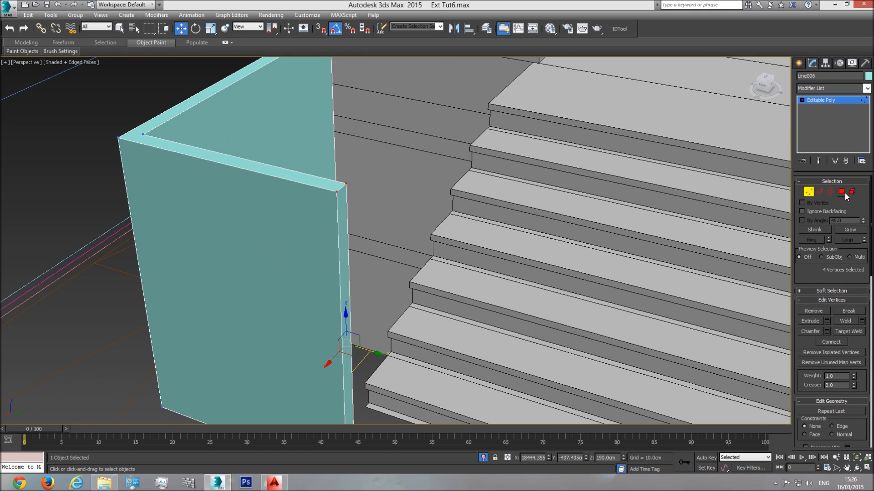
left_click(842, 192)
left_click(347, 271)
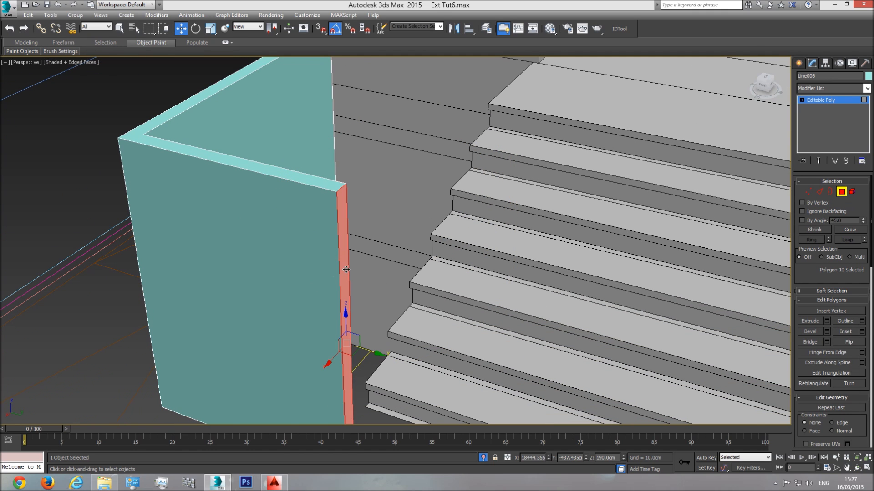
left_click(827, 322)
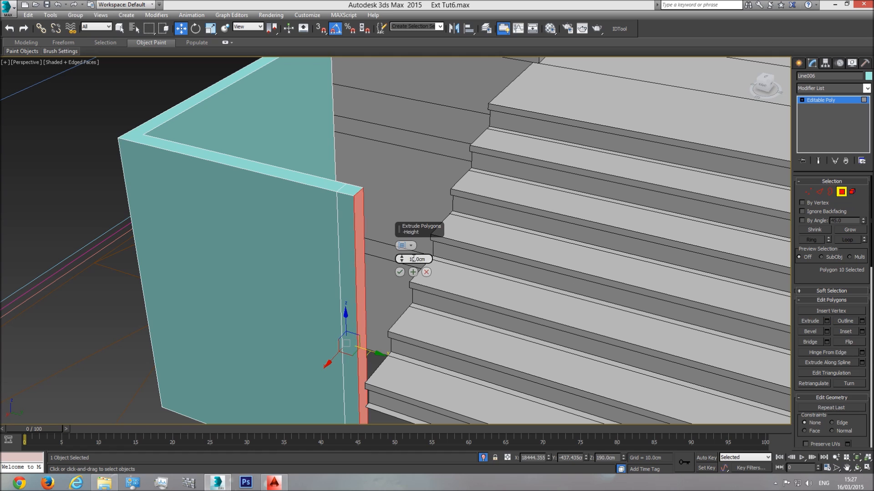
type("7")
key("Return")
key("t")
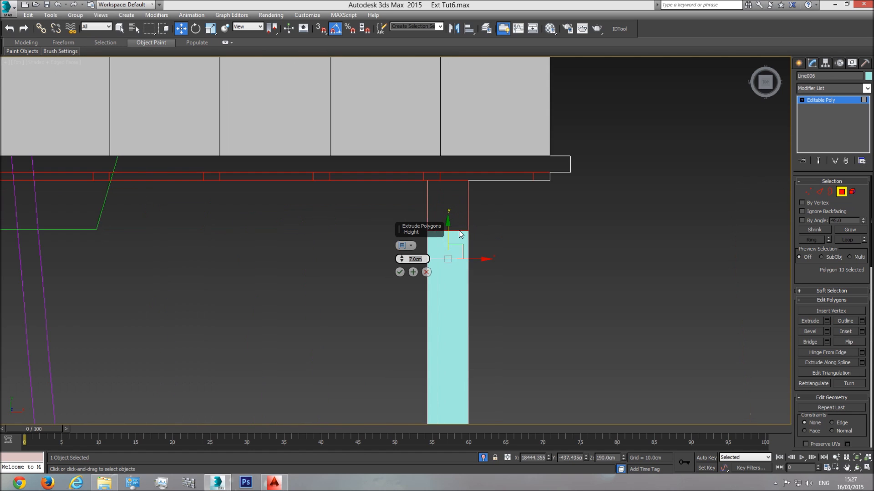
key("F3")
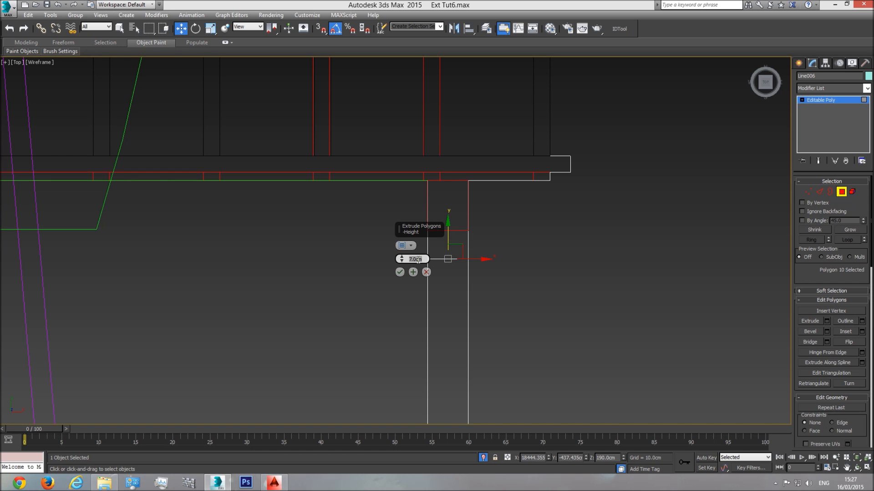
middle_click_drag(468, 251, 484, 232)
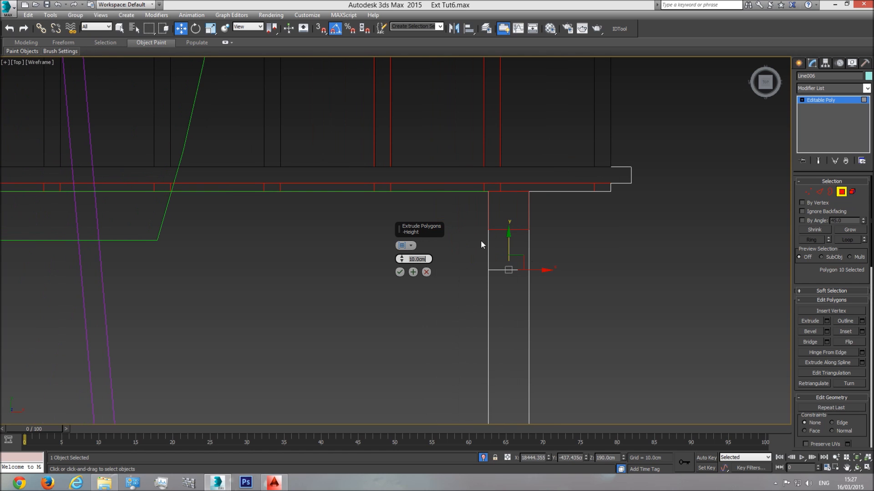
left_click(401, 272)
middle_click_drag(548, 246, 548, 250)
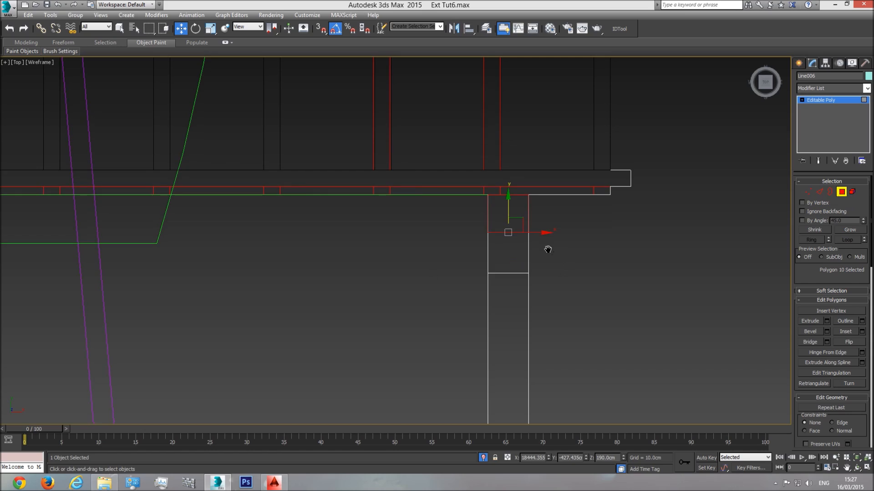
- Extrude the inner side face of the new wall end segment 10 cm towards the building
key("p")
left_click(857, 467)
mouse_move(548, 299)
left_mouse_down()
mouse_move(416, 217)
mouse_move(444, 228)
mouse_move(356, 245)
mouse_move(267, 236)
left_mouse_up()
key("F3")
key("w")
left_click(502, 143)
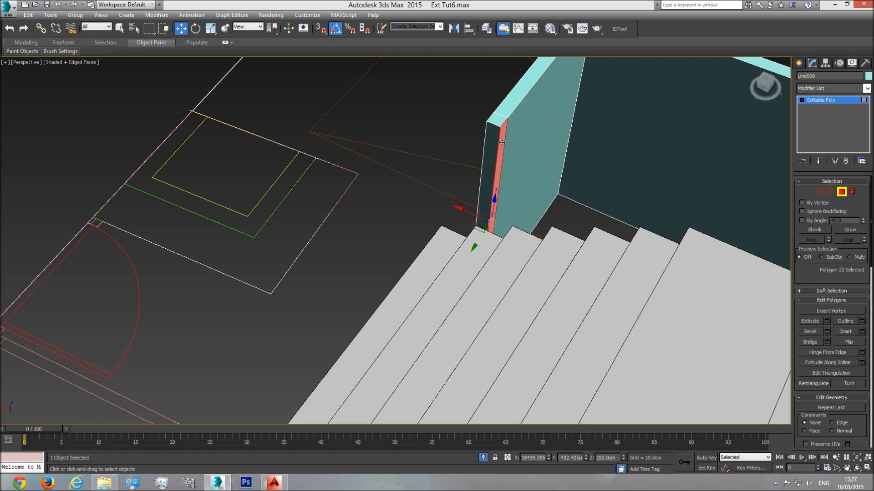
left_click(827, 321)
left_click(400, 272)
middle_click_drag(507, 266, 555, 328)
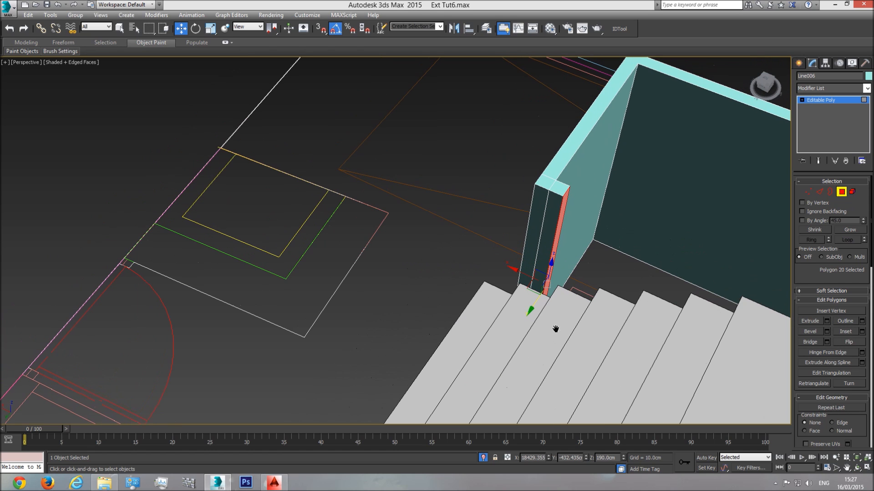
- Turn vertex snapping on and move the extruded face back to the building, forming a wall alongside the stairs
left_click(857, 468)
left_click_drag(400, 237, 418, 80)
left_click(321, 29)
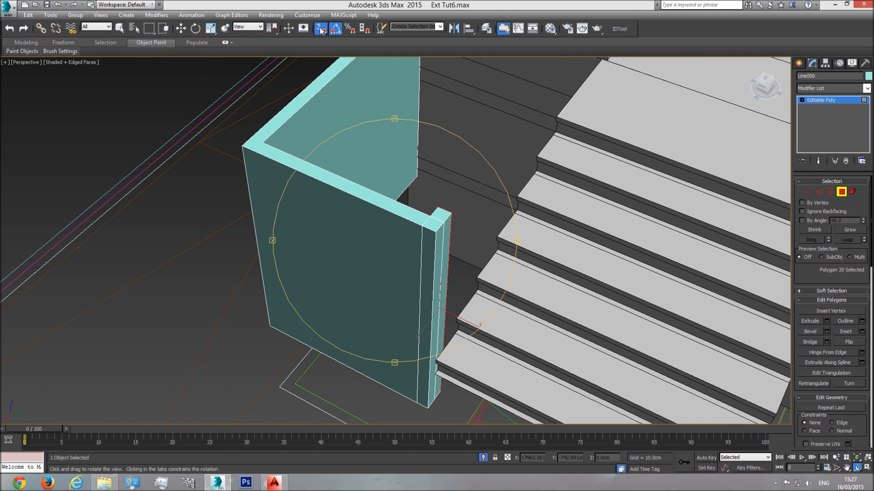
left_click(180, 28)
left_click_drag(426, 326, 446, 166)
middle_click_drag(448, 83, 445, 230)
left_click_drag(446, 165, 452, 135)
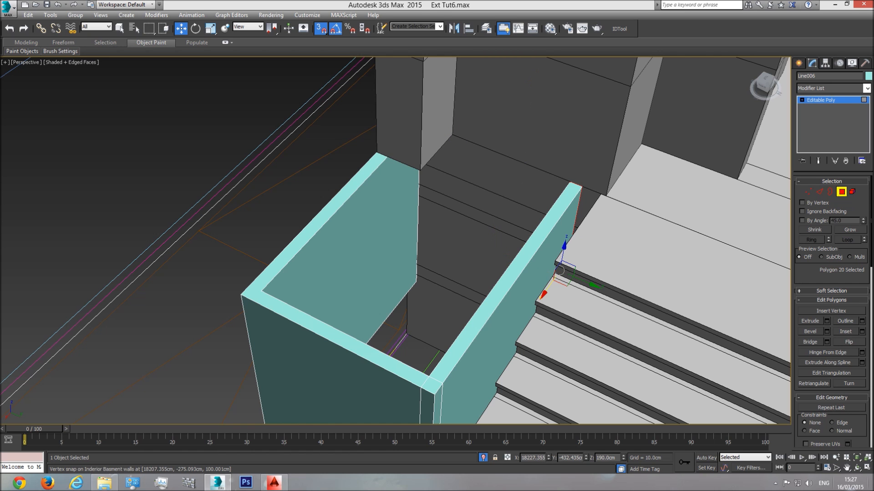
- In the top view, move the stair-side wall's 12 vertices so its outer face snaps flush to the edge of the steps
left_click(857, 468)
left_click_drag(364, 238, 464, 264)
middle_click_drag(465, 268, 343, 192)
scroll(342, 193, "down", 3)
left_click_drag(394, 240, 445, 214)
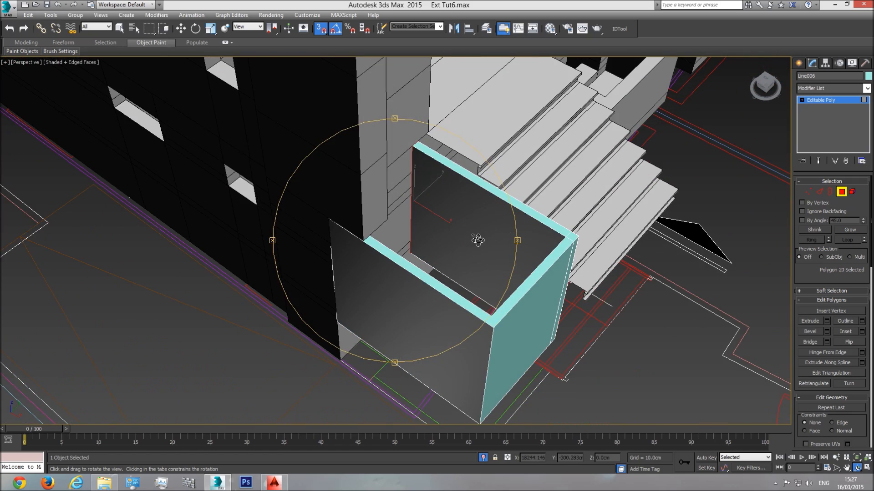
key("t")
scroll(474, 260, "down", 3)
key("w")
left_click(808, 192)
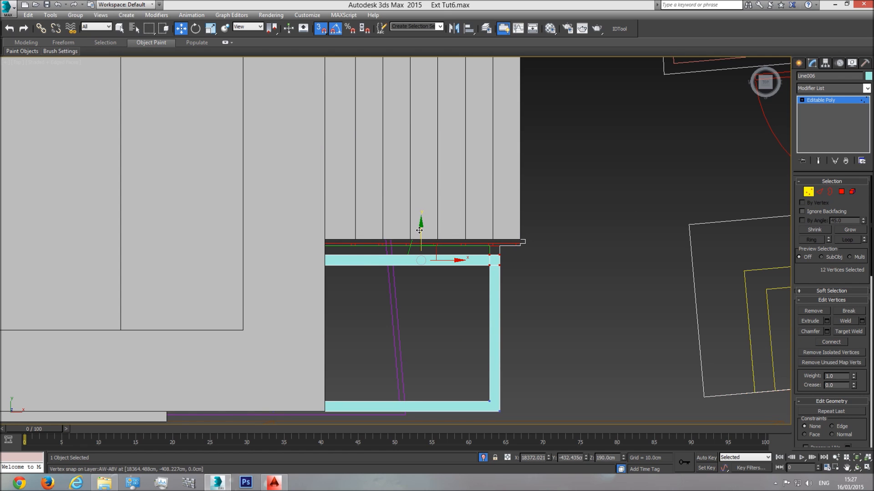
scroll(499, 257, "up", 5)
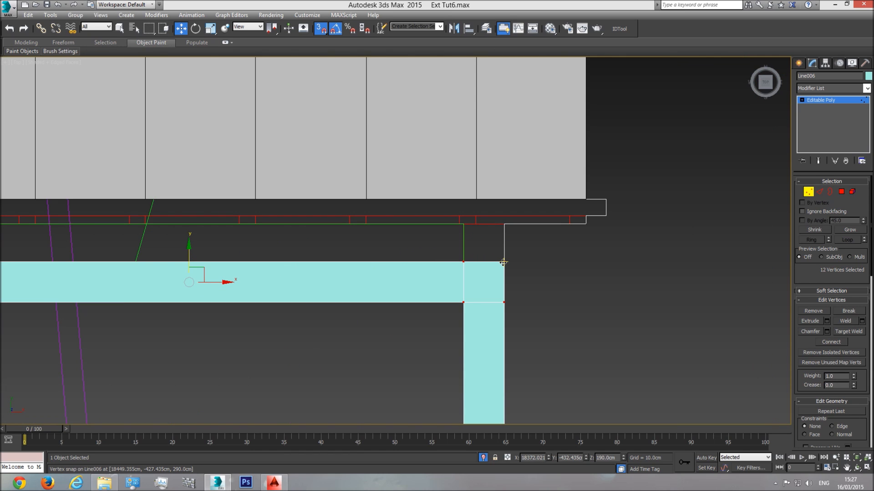
left_click_drag(503, 263, 579, 205)
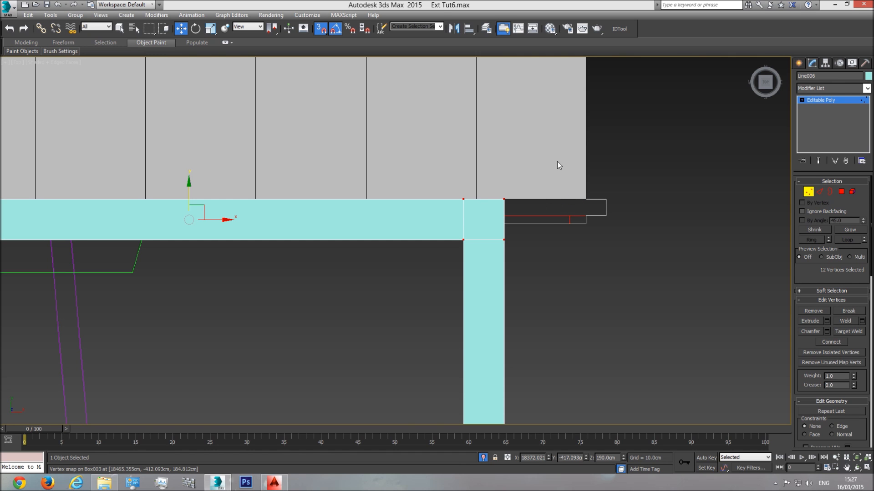
- Extrude the narrow end face of the other front wall, beside the opposite entrance stairs, by 10 cm
key("p")
left_click(857, 458)
left_click(857, 468)
left_click_drag(501, 286, 387, 247)
left_click_drag(519, 85, 475, 272)
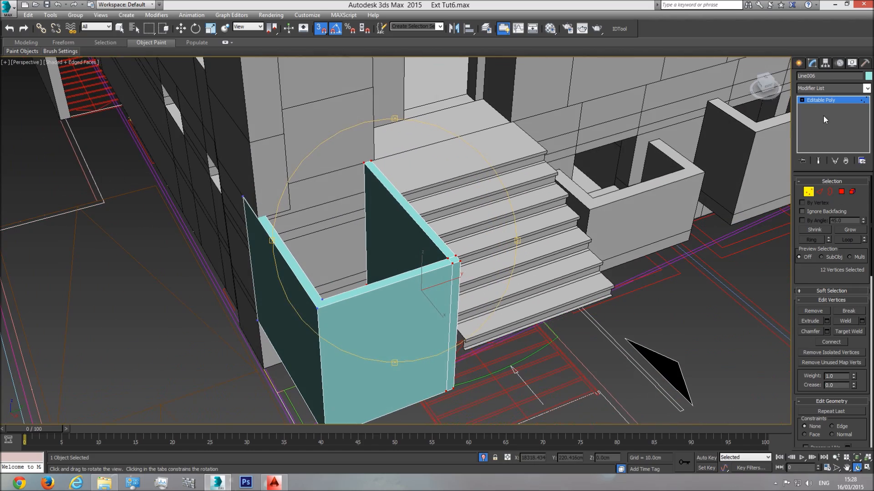
left_click(828, 102)
scroll(198, 323, "down", 8)
scroll(537, 267, "up", 7)
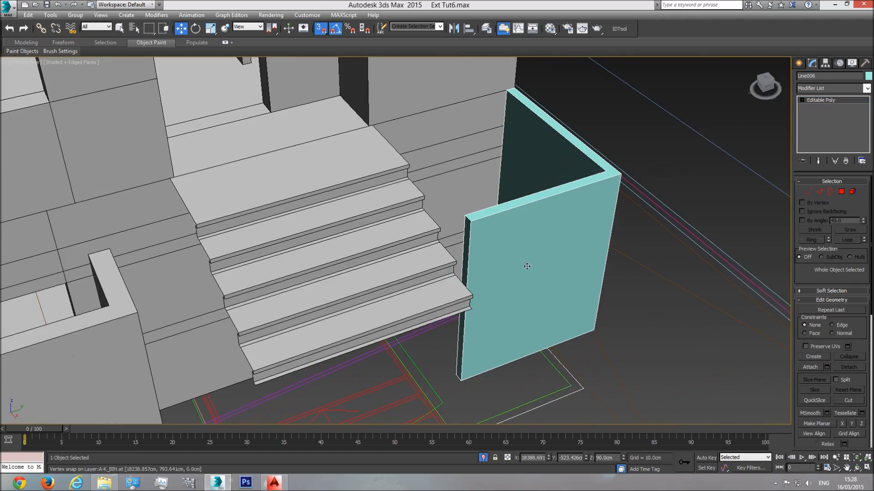
scroll(505, 273, "down", 3)
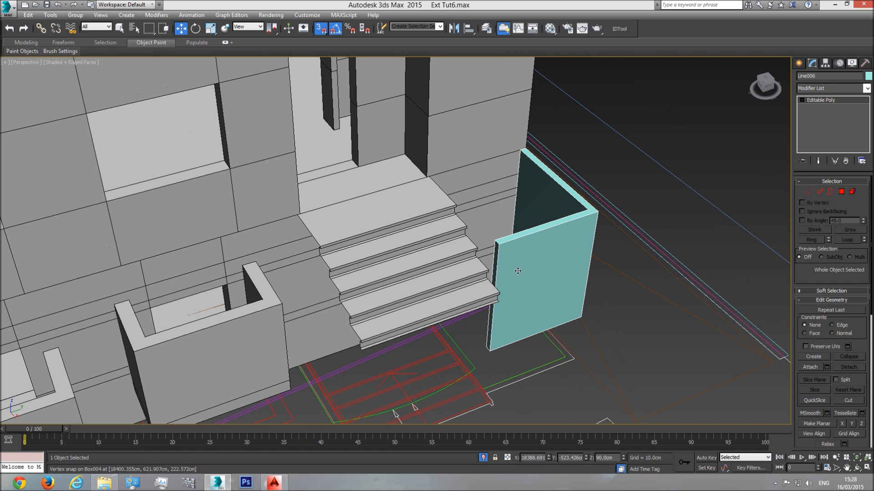
left_click(841, 192)
left_click(494, 300)
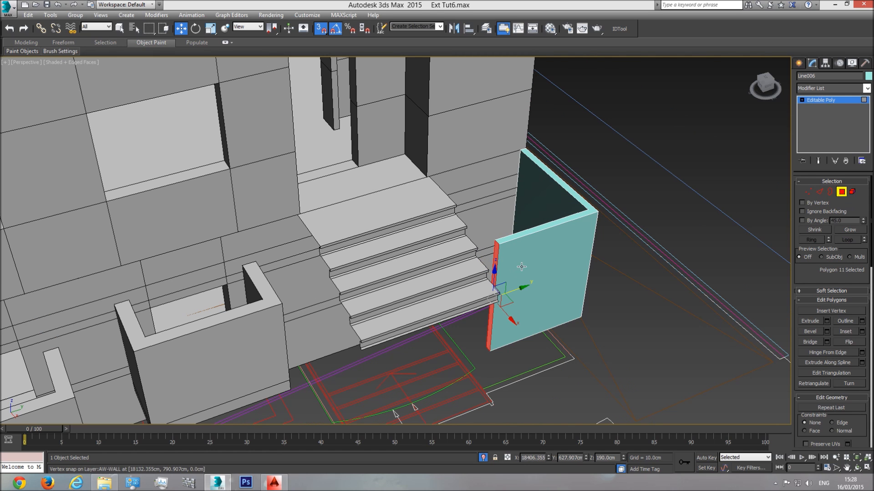
left_click(827, 321)
left_click(398, 274)
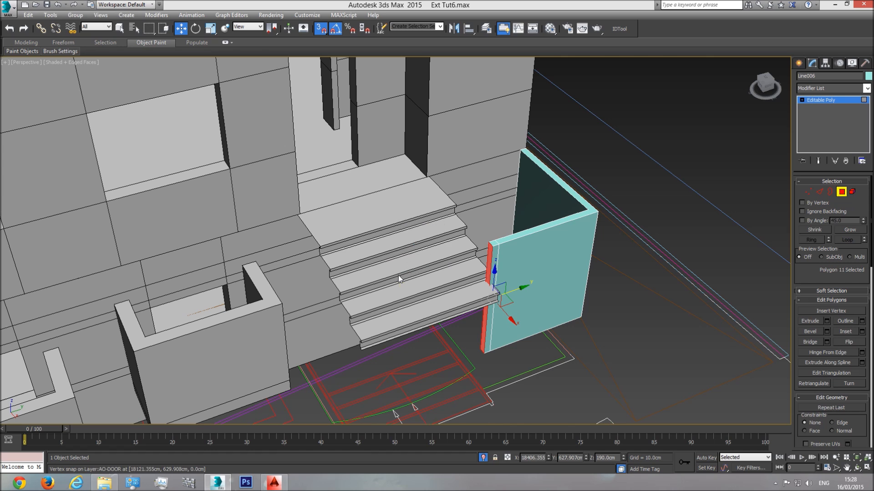
- Extrude the building-facing side of that wall's new end segment by 10 cm
left_click(855, 468)
left_click_drag(416, 278, 495, 285)
scroll(478, 276, "up", 1)
right_click(477, 259)
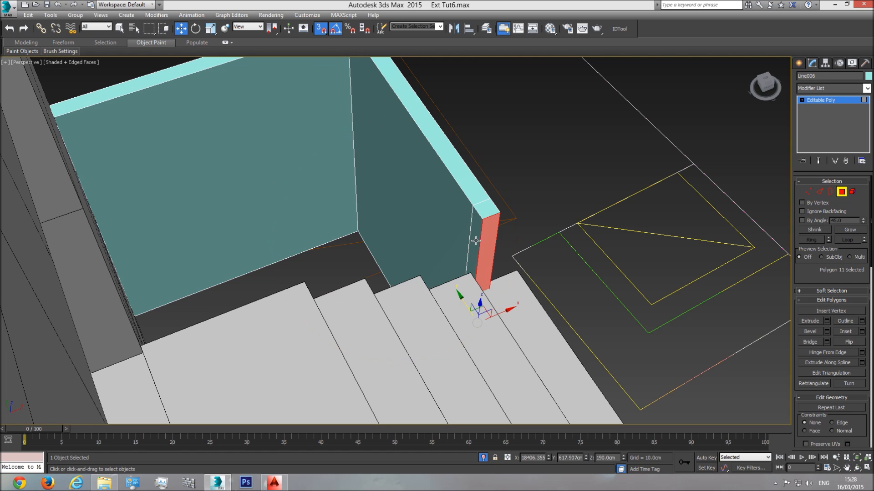
left_click(475, 236)
left_click(827, 321)
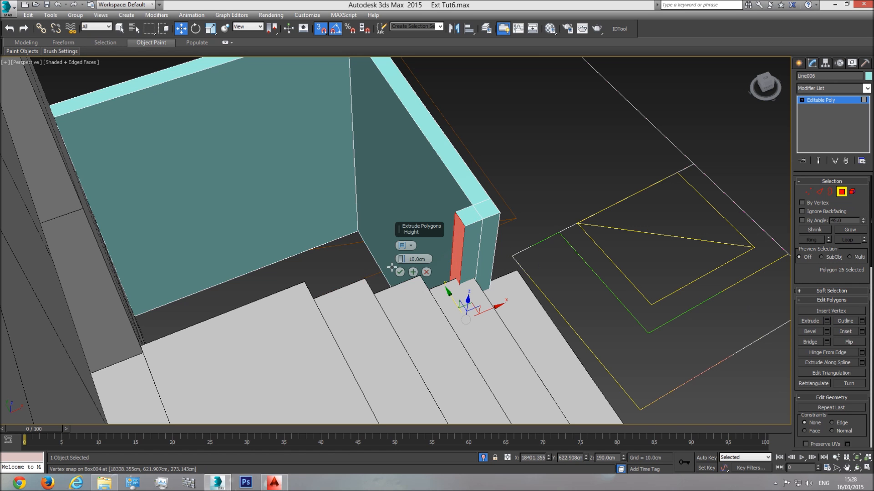
left_click(399, 273)
- Move the extruded face back until it snaps to the building, forming the second wall alongside the stairs
left_click(856, 468)
left_click_drag(448, 258, 378, 252)
scroll(376, 198, "down", 3)
middle_click_drag(375, 198, 388, 258)
left_click_drag(400, 259, 400, 247)
left_click(181, 29)
left_click_drag(455, 361, 335, 291)
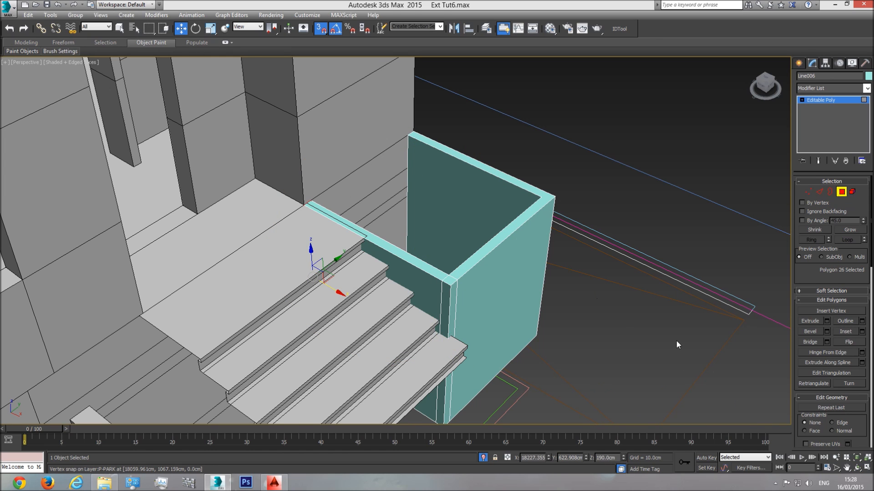
- In the top view, move the second stair-side wall's 12 vertices so its outer face snaps to the edge of the steps
key("t")
scroll(560, 285, "down", 10)
middle_click_drag(550, 331, 536, 284)
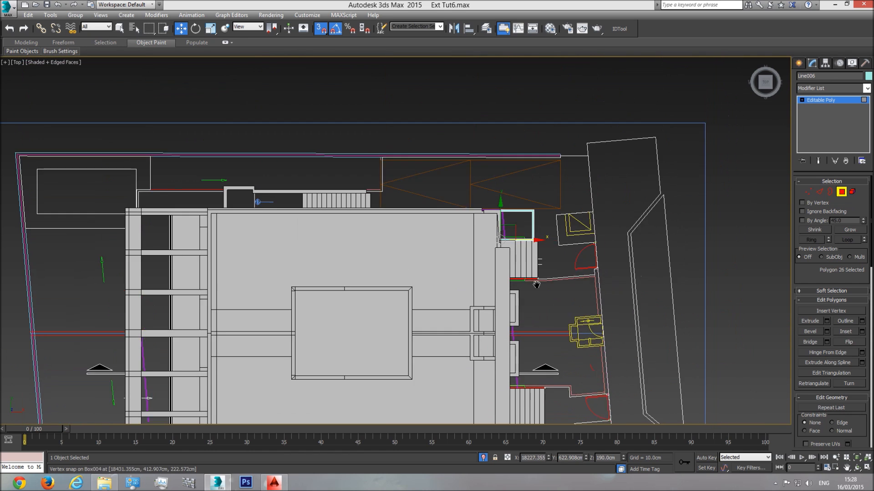
scroll(524, 252, "up", 6)
left_click(809, 194)
left_click_drag(671, 176, 282, 267)
middle_click_drag(480, 246, 474, 266)
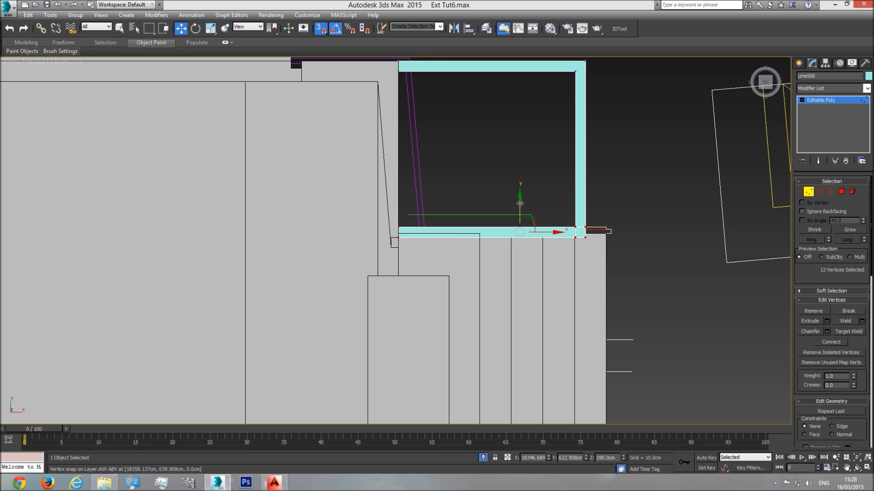
scroll(585, 235, "up", 3)
left_click_drag(590, 243, 663, 180)
left_click_drag(653, 227, 642, 236)
scroll(677, 287, "up", 8)
- Examine both stair enclosures from several angles to check how their walls meet the building and steps
left_click(857, 469)
left_click_drag(374, 249, 314, 264)
scroll(401, 205, "down", 10)
scroll(314, 264, "down", 4)
middle_click_drag(314, 269, 414, 246)
left_click_drag(414, 246, 314, 366)
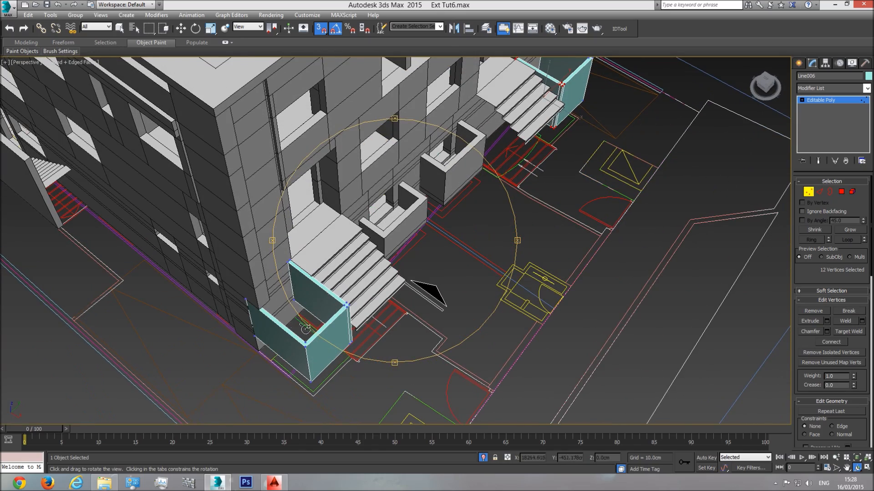
middle_click_drag(440, 251, 397, 295)
scroll(397, 295, "down", 4)
middle_click_drag(463, 180, 457, 183)
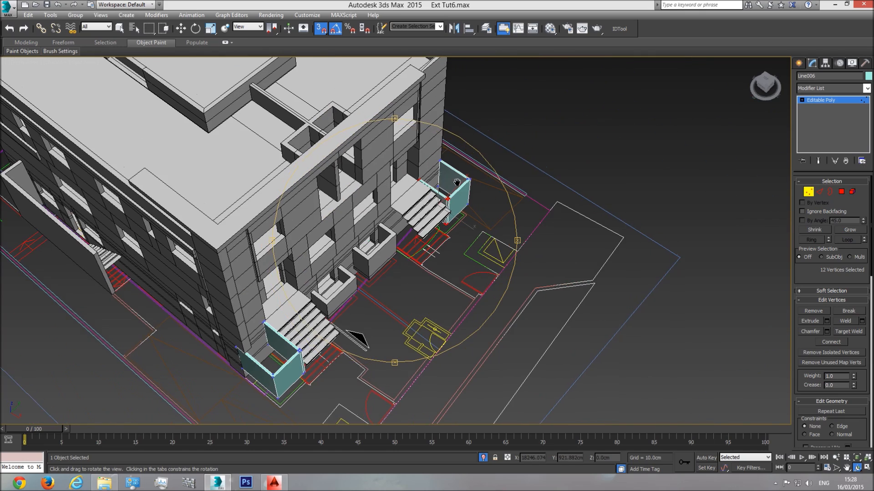
middle_click_drag(367, 306, 488, 185)
scroll(384, 225, "up", 5)
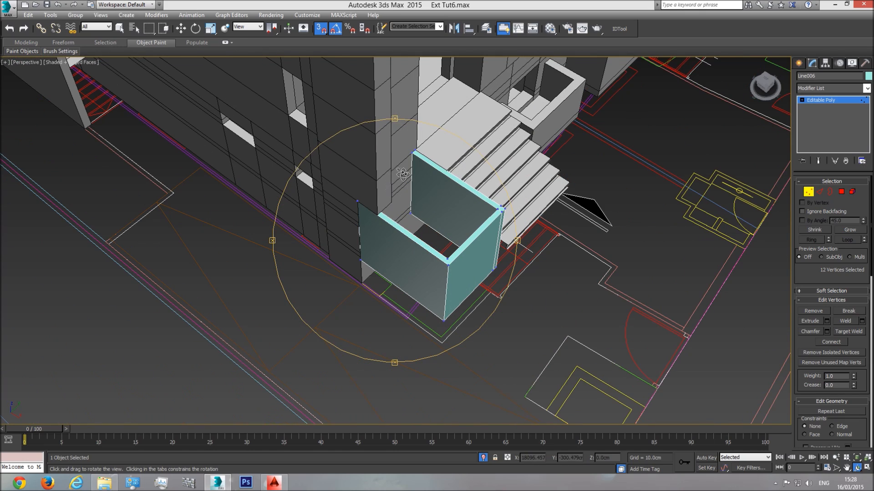
left_click_drag(466, 218, 399, 244)
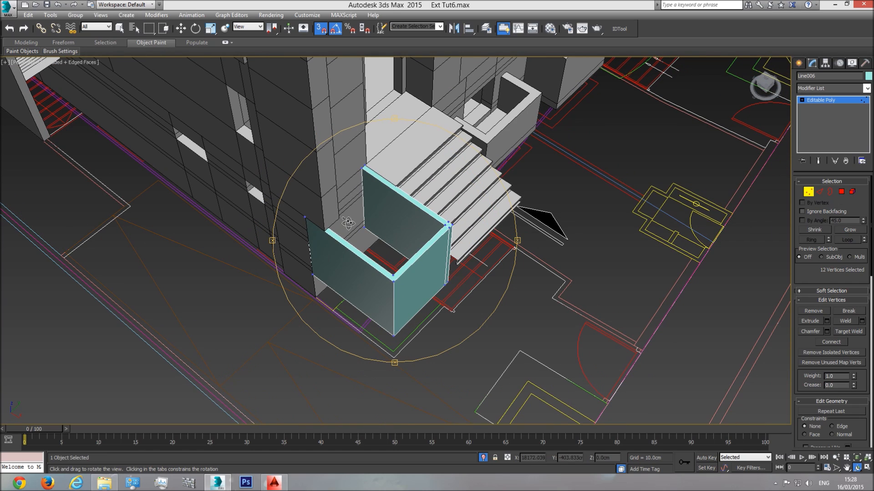
left_click_drag(400, 255, 423, 244)
scroll(423, 244, "down", 3)
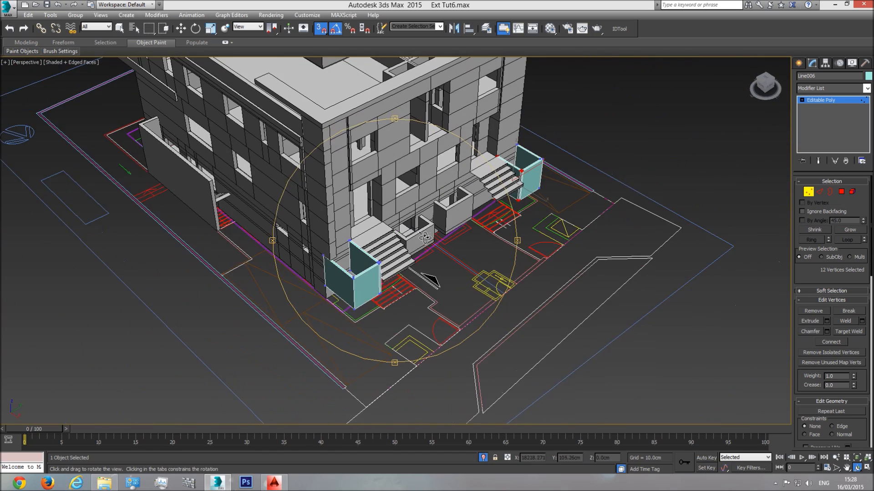
middle_click_drag(423, 244, 415, 260)
- Finish vertex editing, rename the enclosure walls object Stares closing and set its object color to black
left_click(840, 101)
key("w")
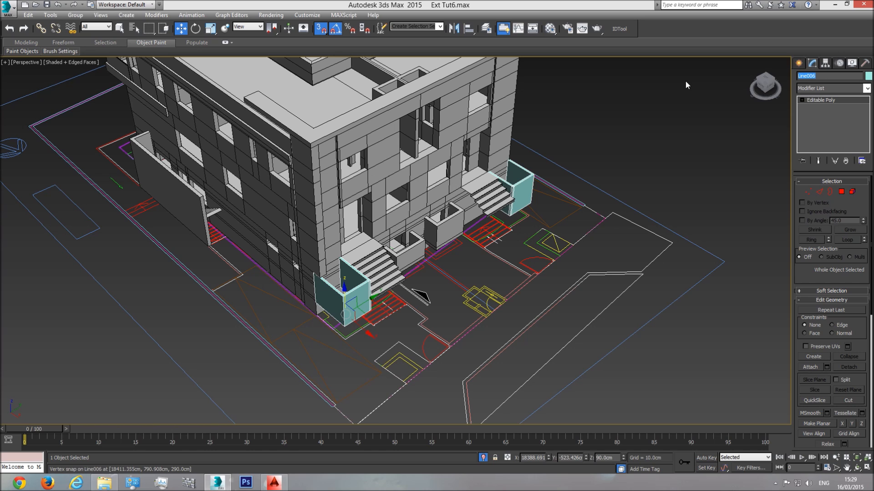
type("Stares closing")
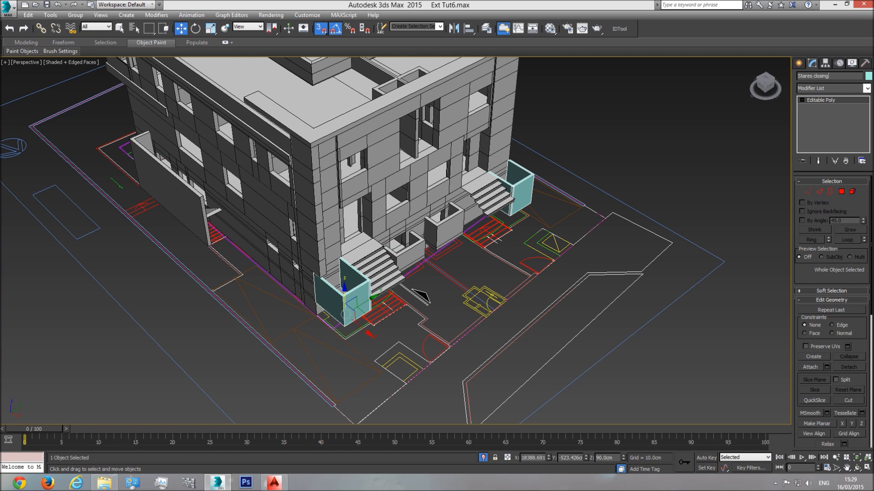
left_click(868, 76)
left_click(667, 249)
left_click(655, 280)
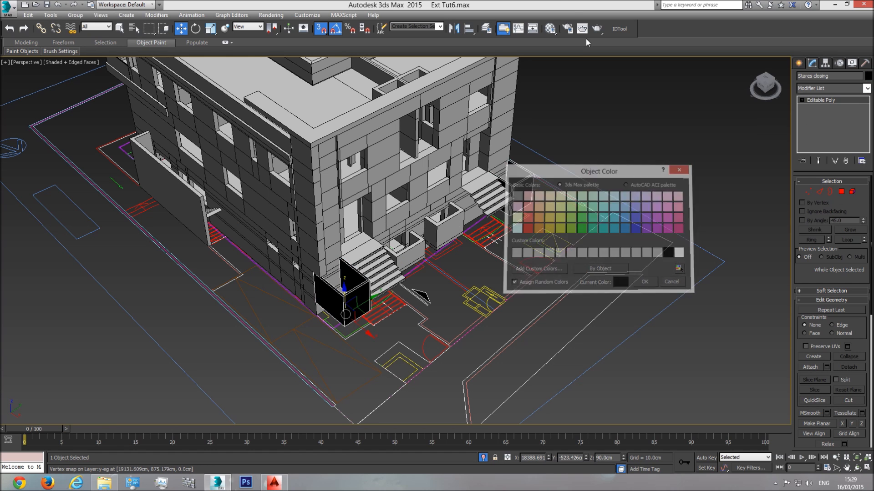
- Assign the base material to the enclosure walls and deselect them
left_click(550, 29)
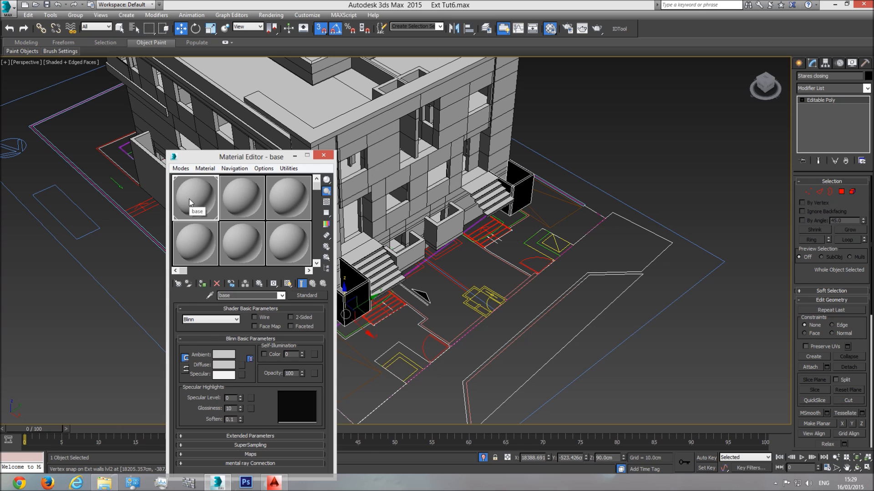
left_click(202, 284)
left_click(323, 155)
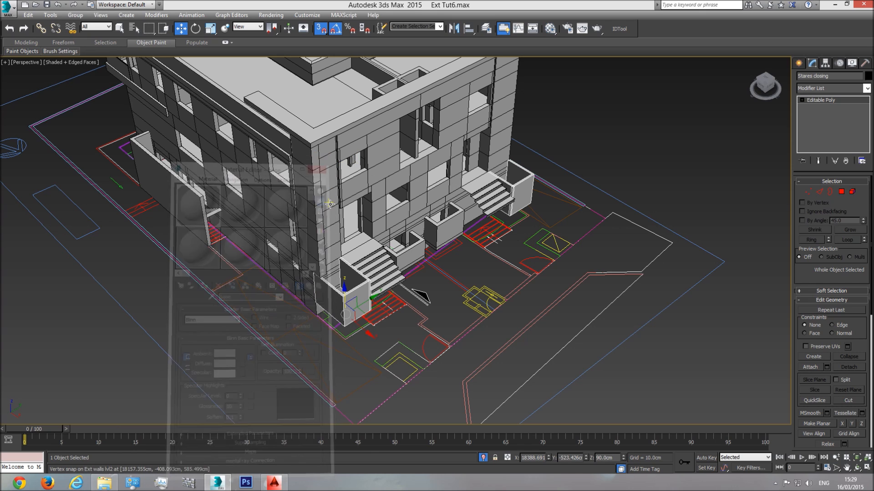
scroll(344, 370, "up", 5)
left_click(344, 370)
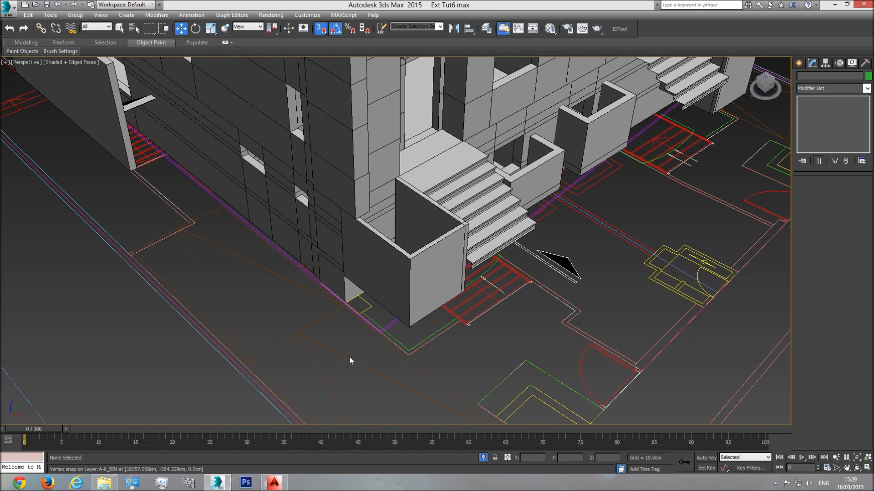
- Examine the building's side and front facades, including the stairs and their enclosure walls, against the plan
scroll(344, 370, "down", 5)
left_click(857, 467)
left_click_drag(346, 248, 339, 226)
middle_click_drag(422, 282, 412, 256)
scroll(412, 256, "up", 3)
left_click_drag(386, 267, 471, 223)
left_click_drag(369, 264, 358, 284)
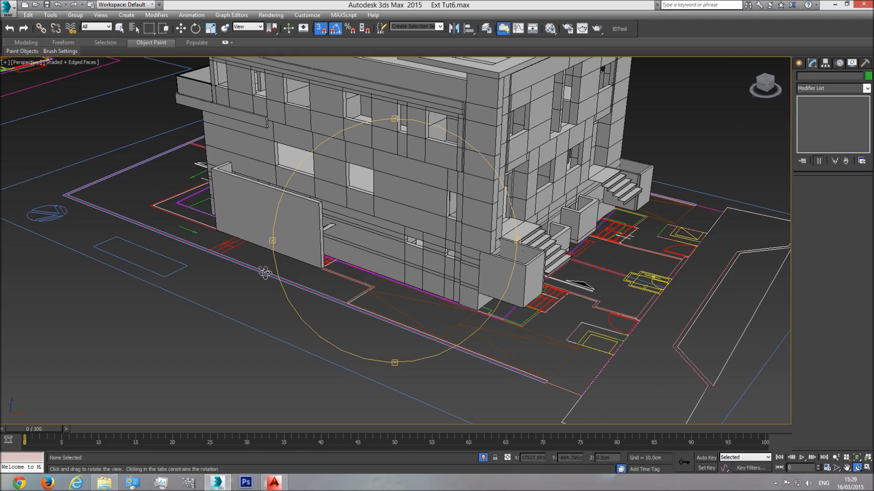
left_click_drag(462, 261, 488, 256)
mouse_move(408, 285)
left_mouse_down()
mouse_move(350, 275)
mouse_move(407, 285)
left_mouse_up()
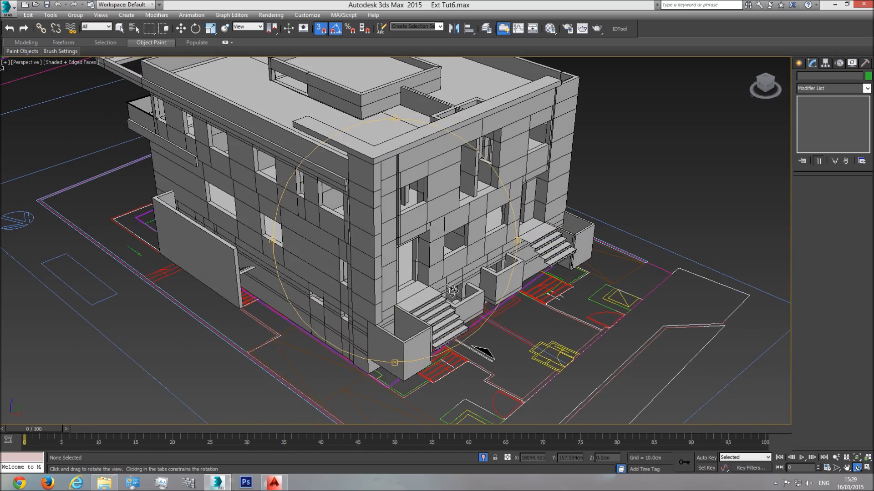
middle_click_drag(451, 291, 430, 285)
scroll(503, 282, "up", 4)
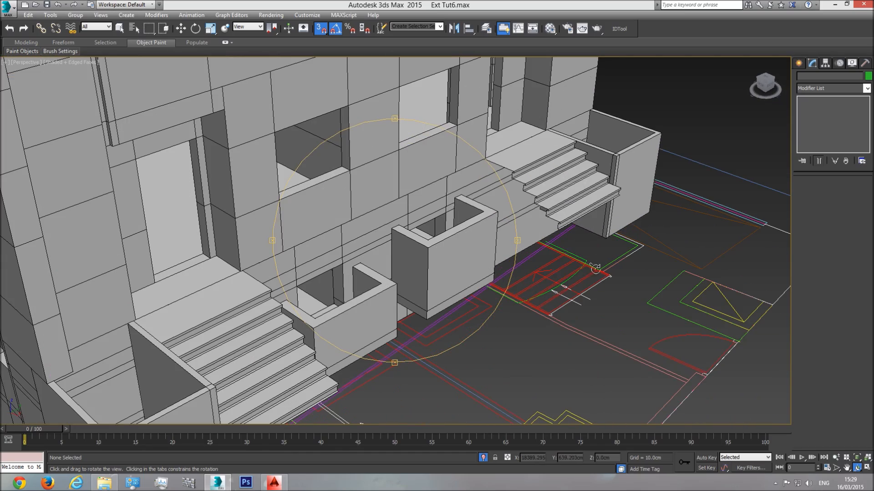
- Examine the building model from several sides, covering the façades, window openings, entrance stairs and pergola
scroll(445, 288, "down", 6)
left_click_drag(439, 372, 452, 248)
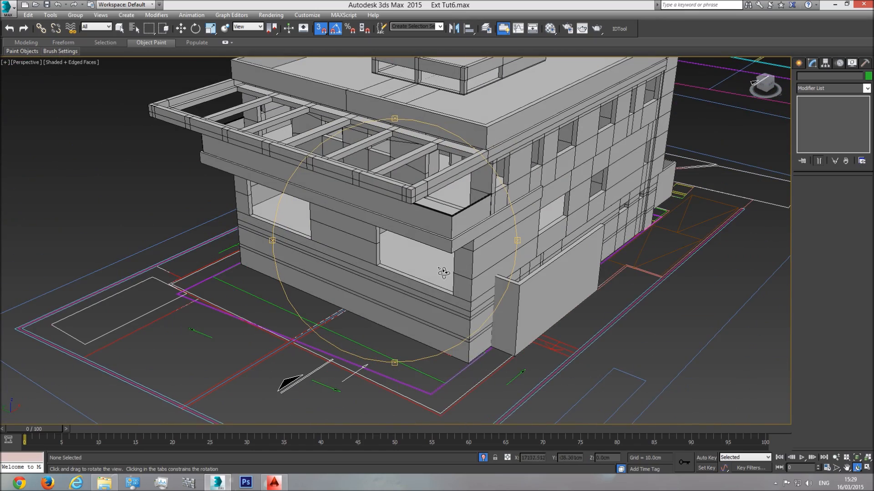
left_click_drag(420, 263, 396, 272)
left_click(119, 28)
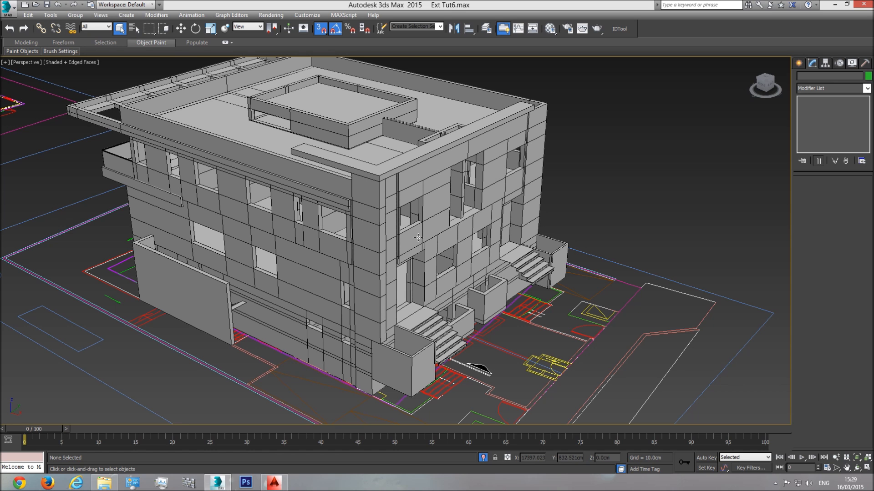
scroll(412, 235, "up", 5)
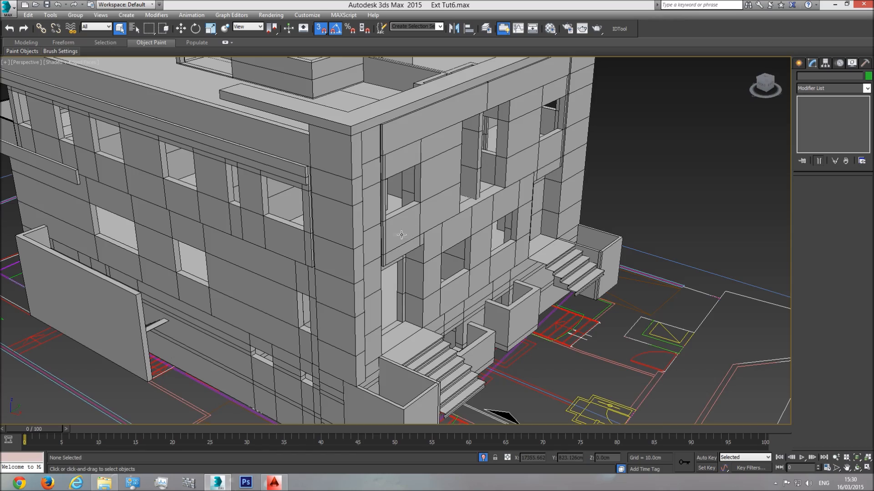
middle_click_drag(401, 235, 521, 263)
left_click(857, 468)
left_click_drag(482, 219, 326, 304)
left_click_drag(275, 293, 394, 280)
scroll(425, 286, "up", 5)
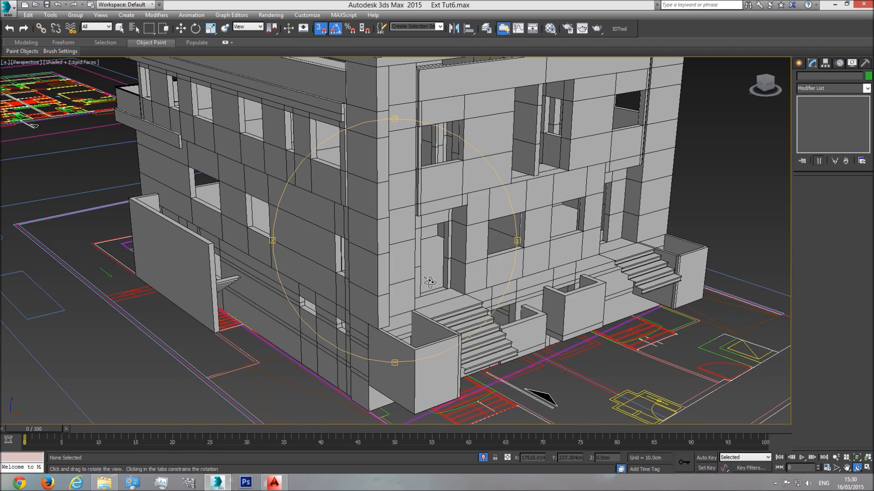
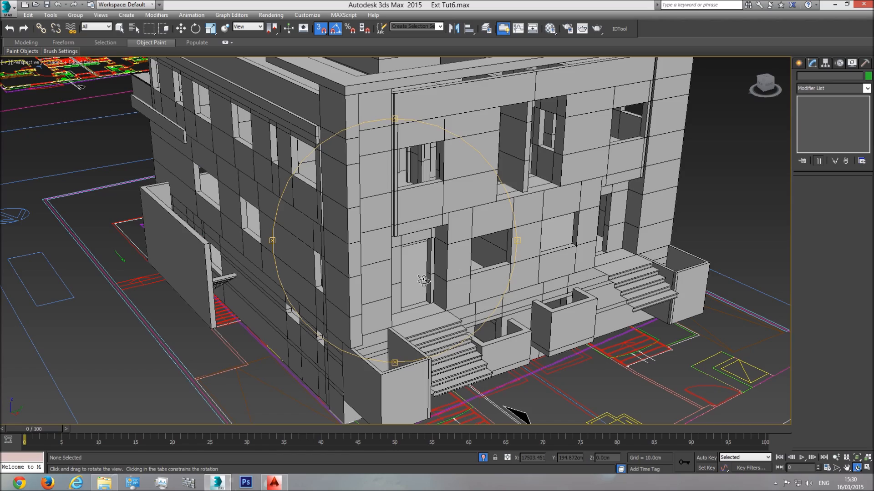
left_click_drag(412, 228, 395, 289)
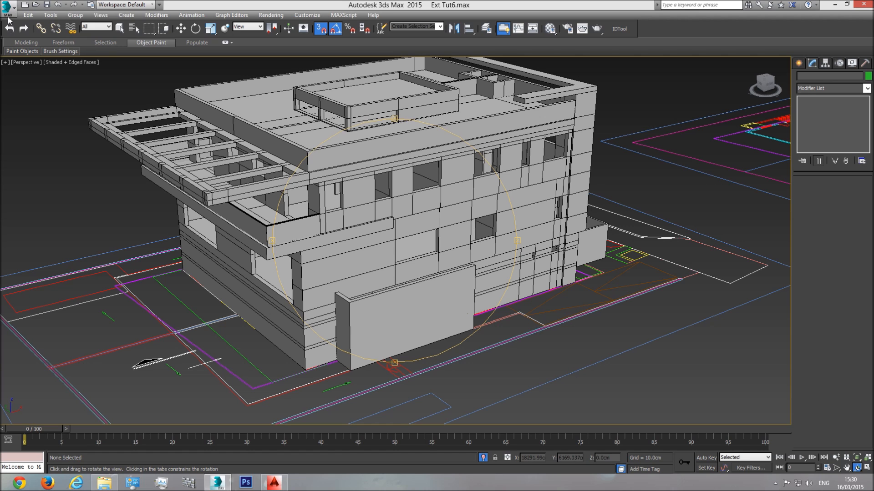
- Merge Object001, Object002 and Object003 from tut6.max in the Tut6 folder of the tutorial series into the scene
left_click(8, 19)
mouse_move(36, 134)
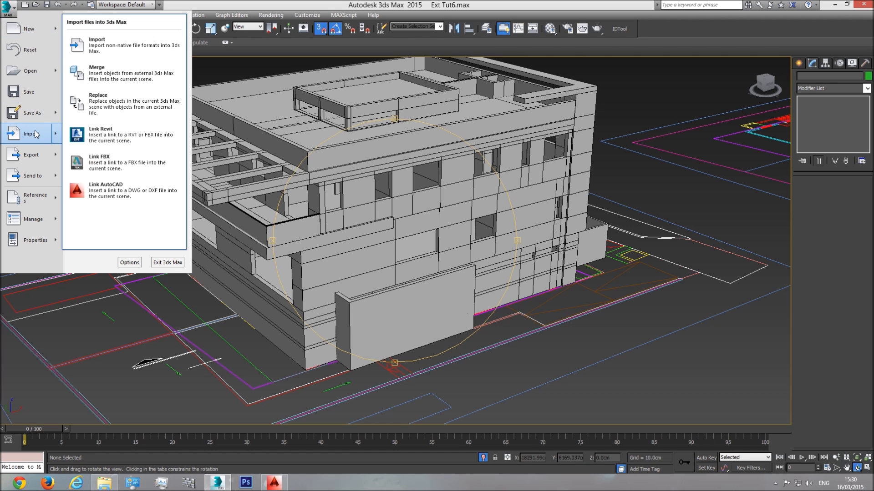
left_click(109, 75)
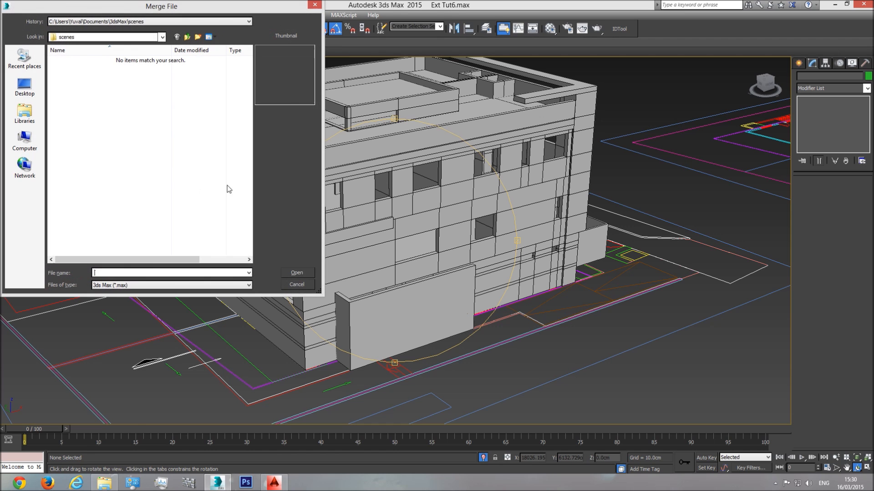
left_click(136, 39)
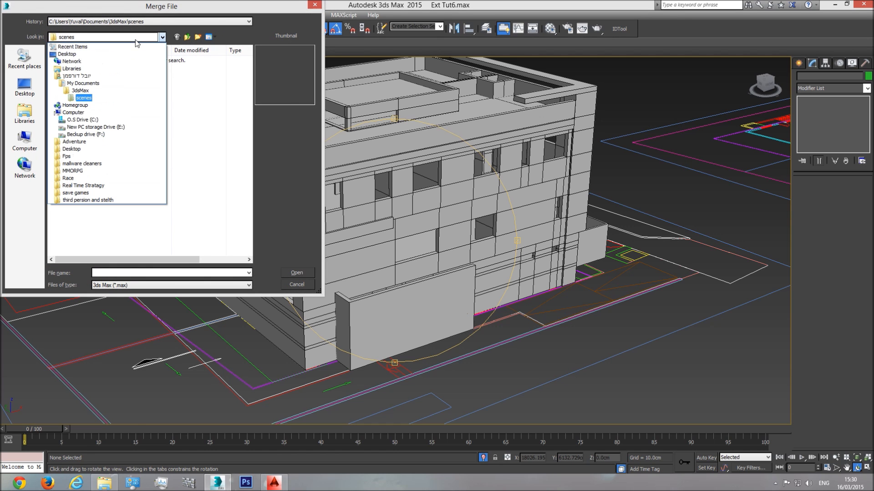
left_click(105, 129)
double_click(81, 95)
double_click(74, 61)
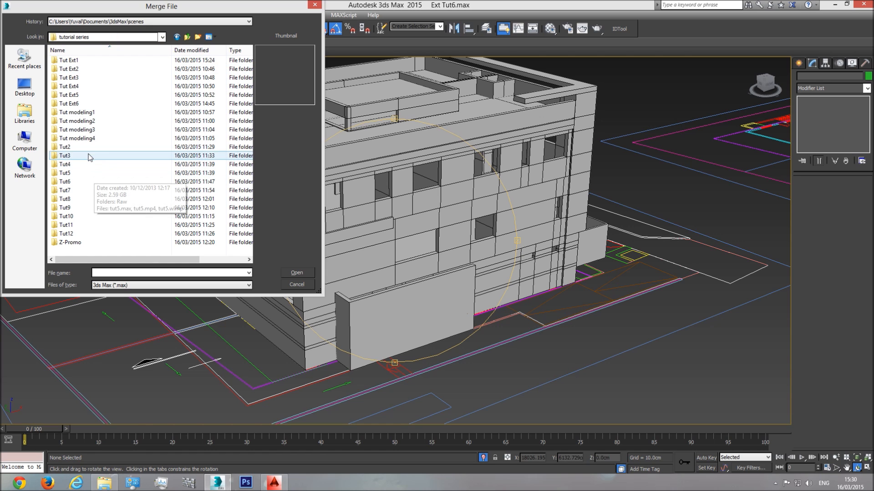
double_click(73, 182)
left_click(73, 78)
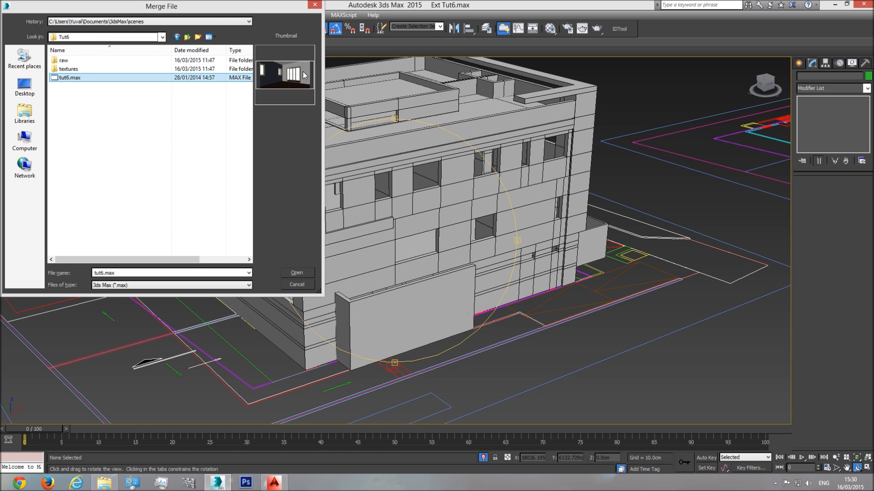
double_click(76, 80)
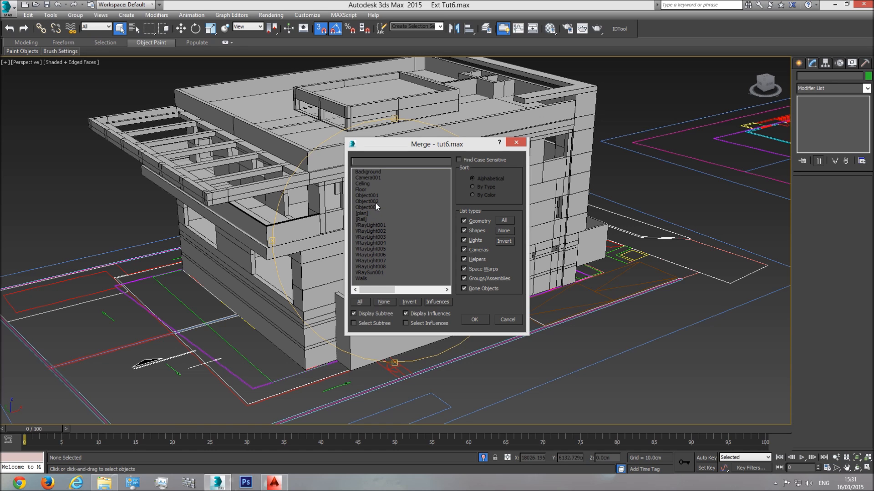
left_click_drag(370, 194, 372, 208)
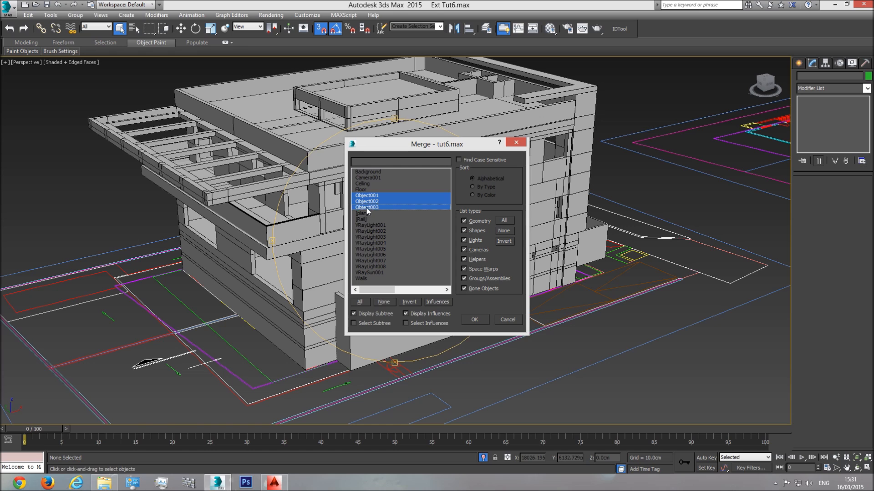
left_click(473, 320)
- Find the merged windows near the elevation drawings and delete Object001, one of the two small two-pane windows
scroll(387, 279, "down", 8)
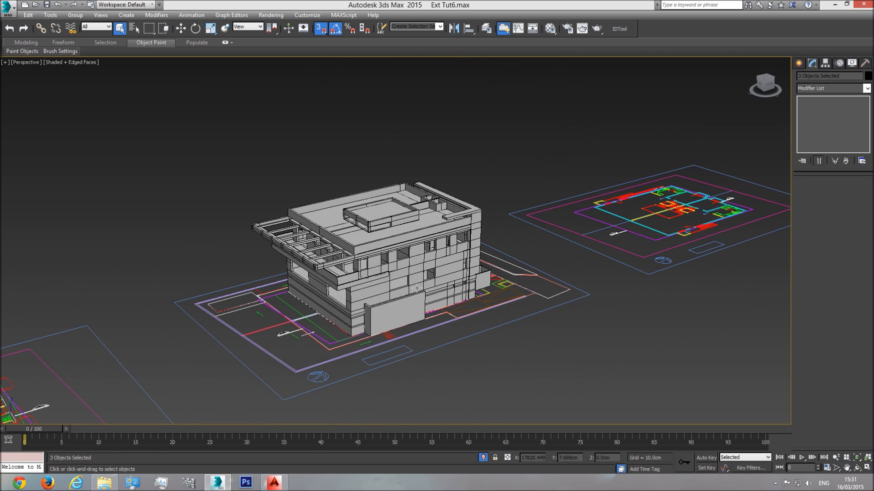
left_click(181, 29)
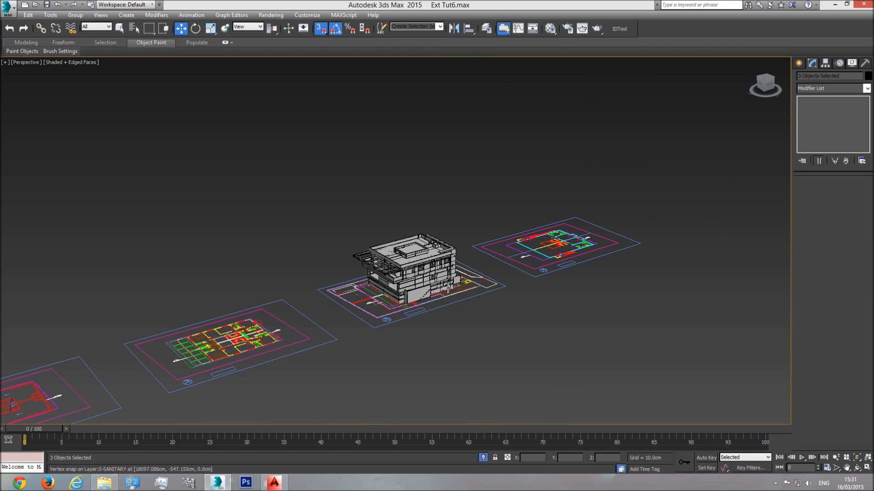
scroll(637, 245, "down", 5)
middle_click_drag(307, 332, 366, 298)
scroll(313, 312, "up", 10)
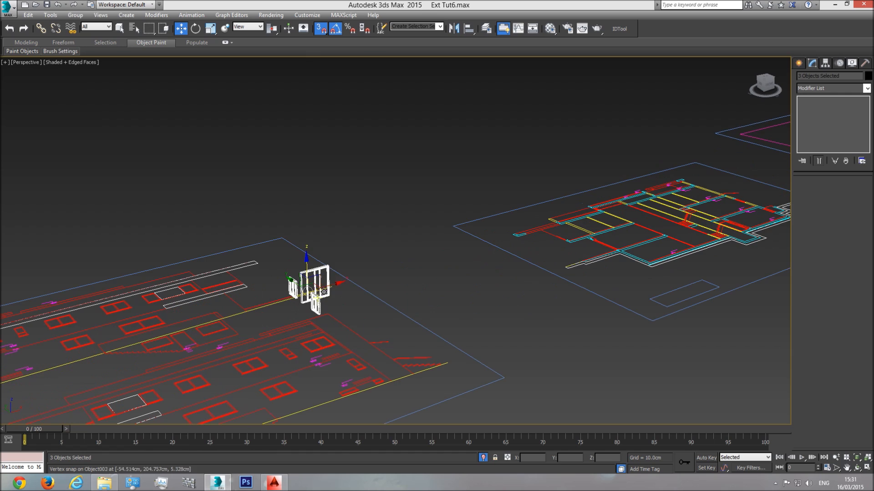
scroll(303, 293, "up", 2)
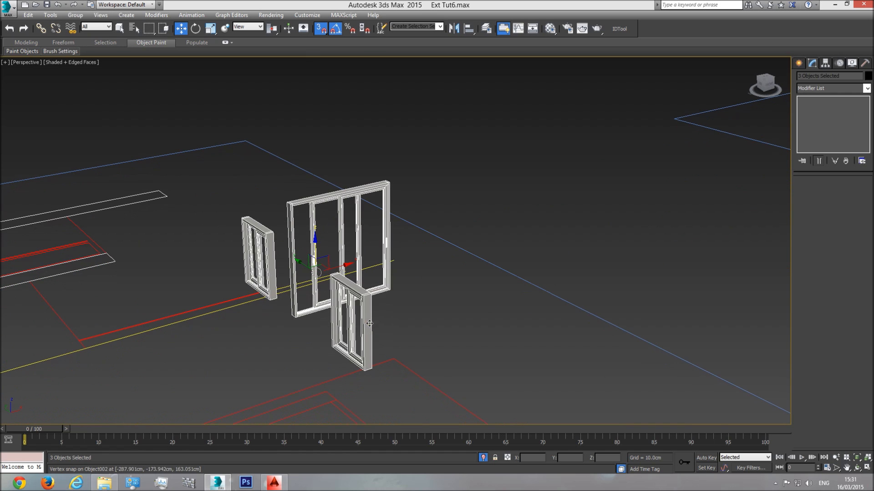
left_click(857, 468)
left_click_drag(410, 245, 222, 270)
scroll(482, 202, "down", 6)
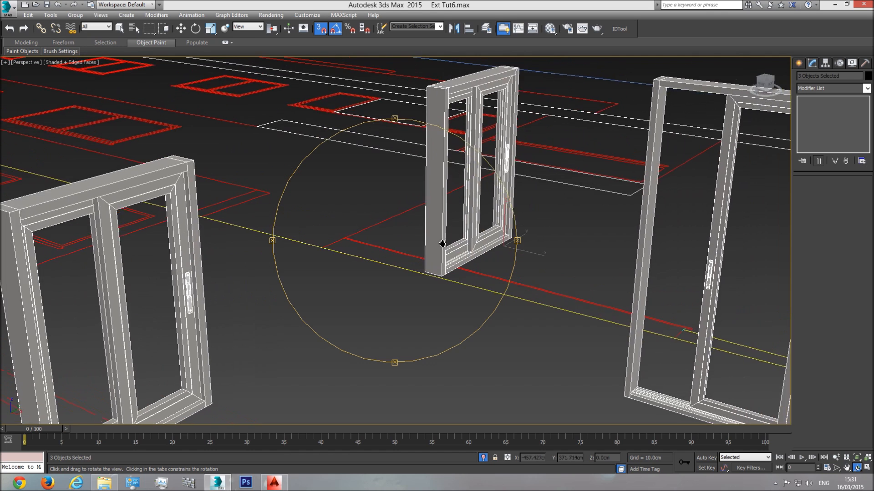
key("w")
left_click(459, 205)
key("Delete")
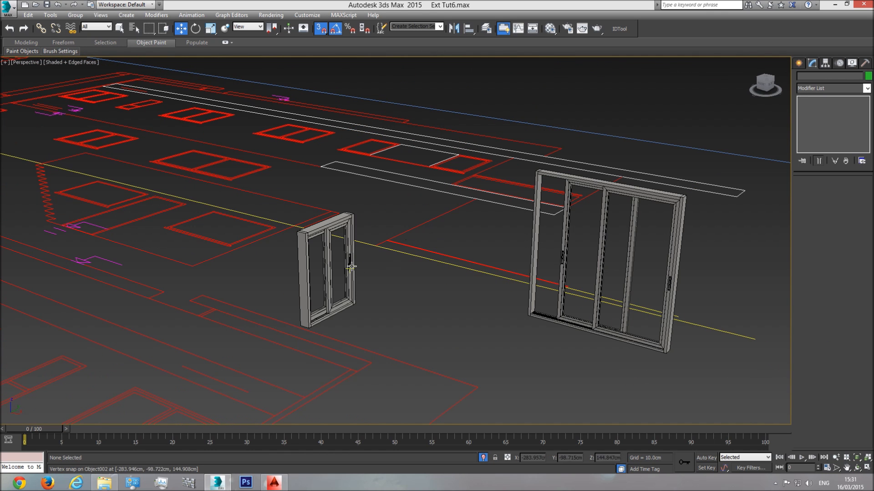
- Move the remaining small window and the large sliding window together in the top view, placing them beside the building on its site plan
left_click(330, 265)
middle_click_drag(392, 266, 305, 254)
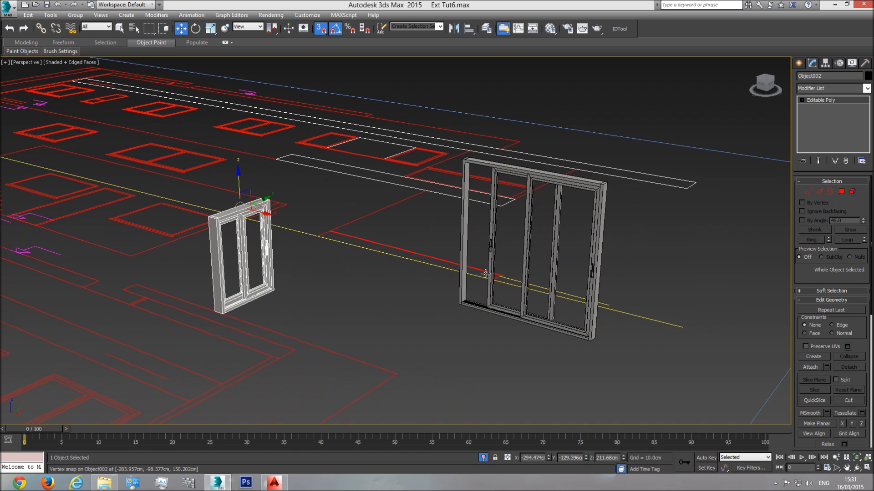
left_click(555, 242)
scroll(566, 234, "down", 10)
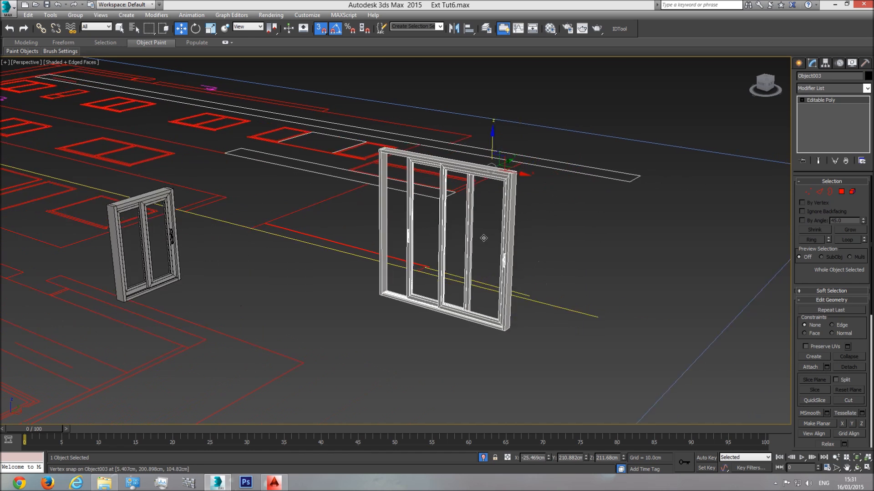
scroll(389, 234, "up", 8)
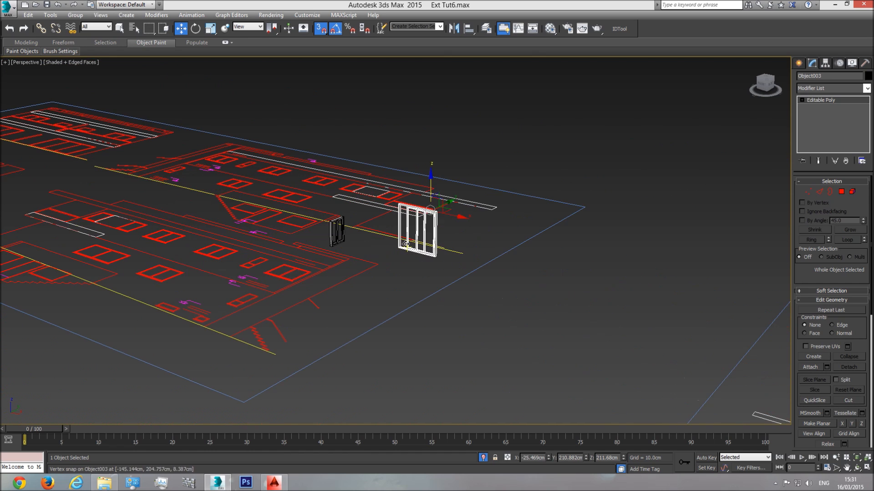
left_click(337, 235, "ctrl")
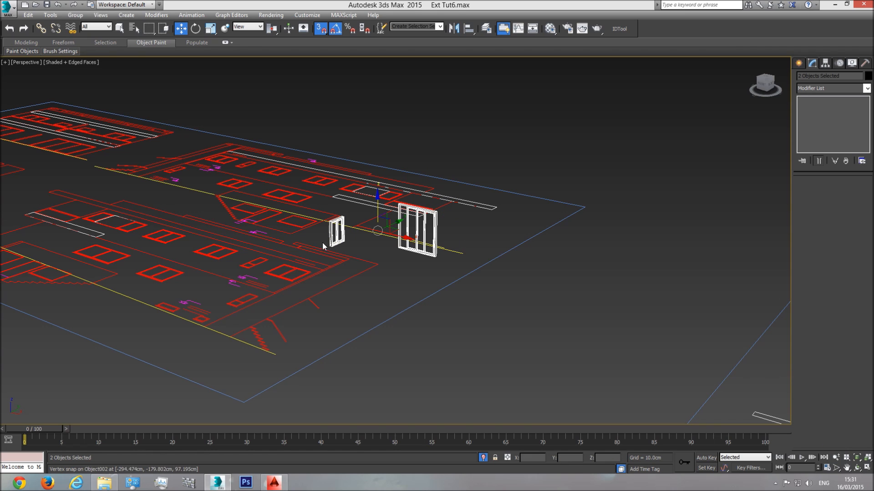
left_click(412, 233, "alt")
left_click(414, 228, "ctrl")
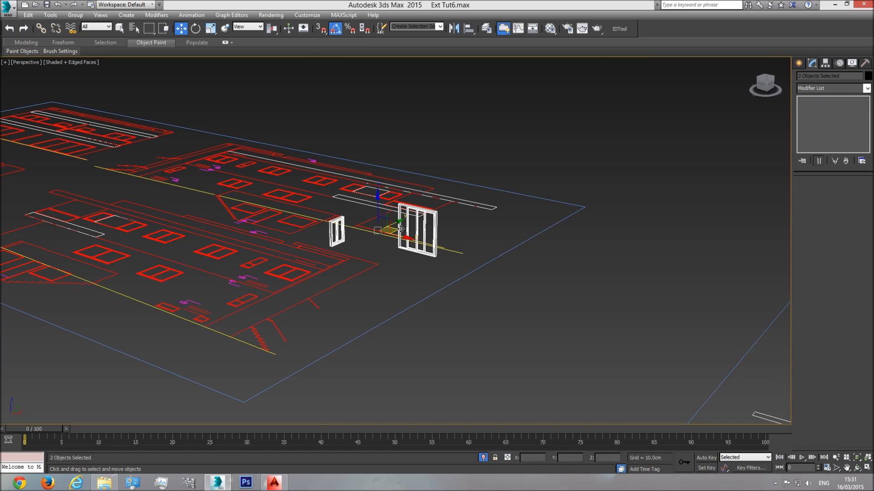
key("t")
scroll(397, 235, "down", 10)
scroll(239, 283, "down", 3)
middle_click_drag(239, 283, 386, 269)
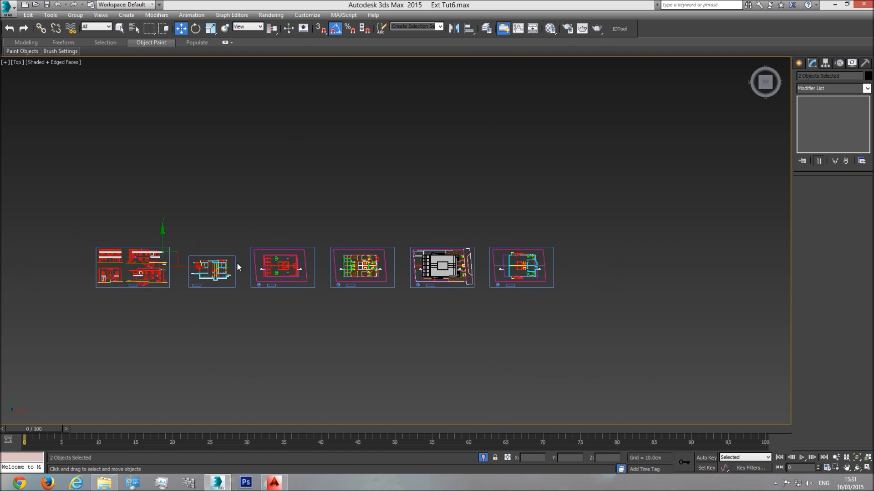
left_click(436, 279)
scroll(436, 282, "up", 8)
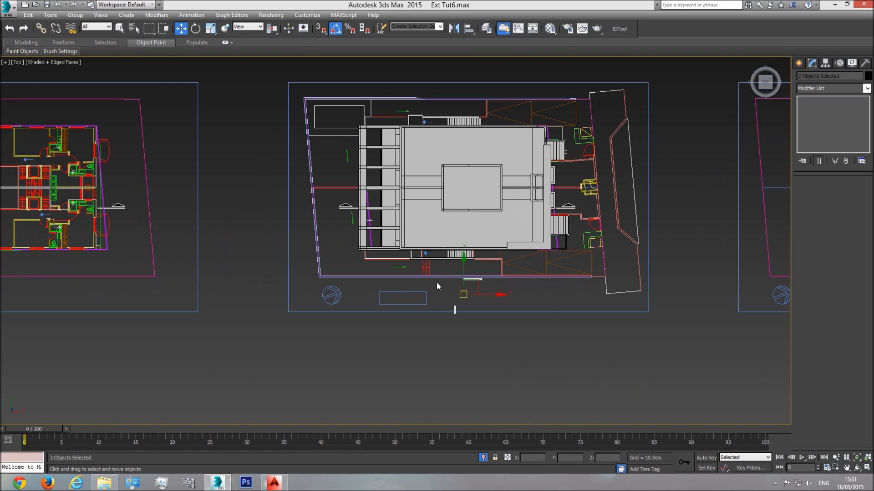
- Examine the window types and sizes in the side elevation drawings, including the basement windows and door
middle_click_drag(373, 294, 430, 295)
scroll(430, 295, "down", 5)
middle_click_drag(236, 287, 522, 272)
middle_click_drag(212, 268, 382, 269)
scroll(368, 270, "up", 10)
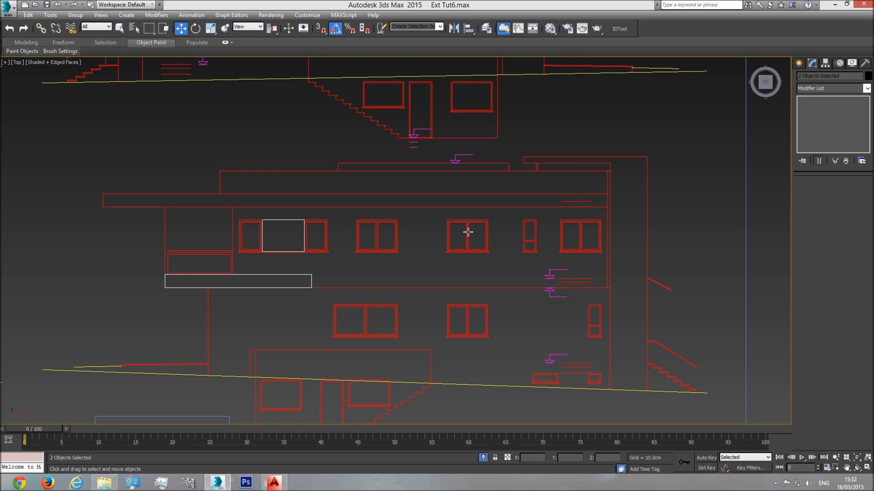
scroll(437, 291, "down", 3)
scroll(412, 333, "up", 7)
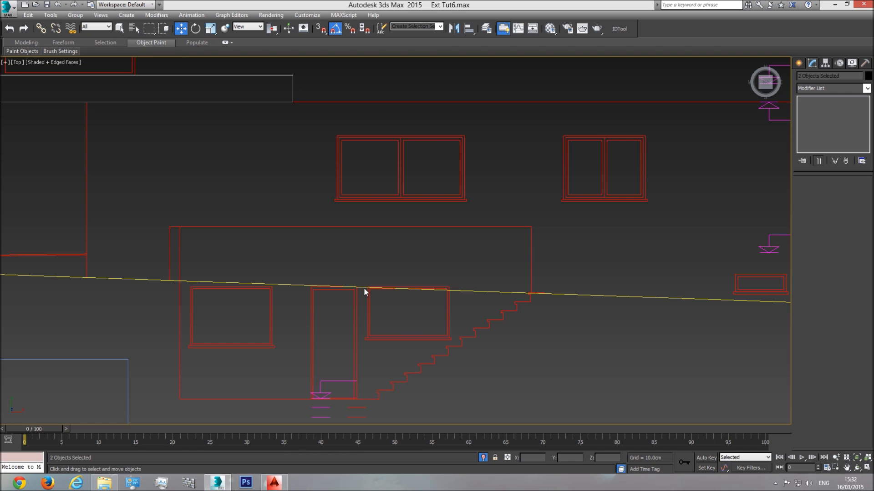
middle_click_drag(410, 287, 408, 297)
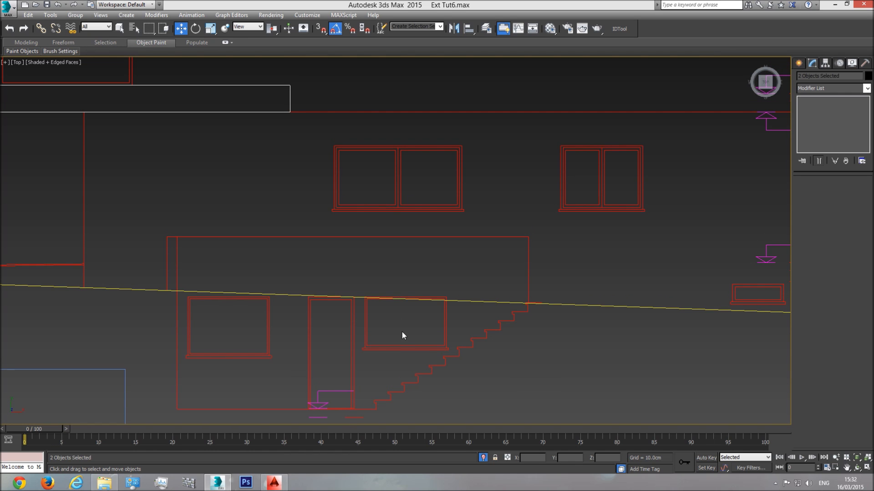
scroll(396, 321, "down", 2)
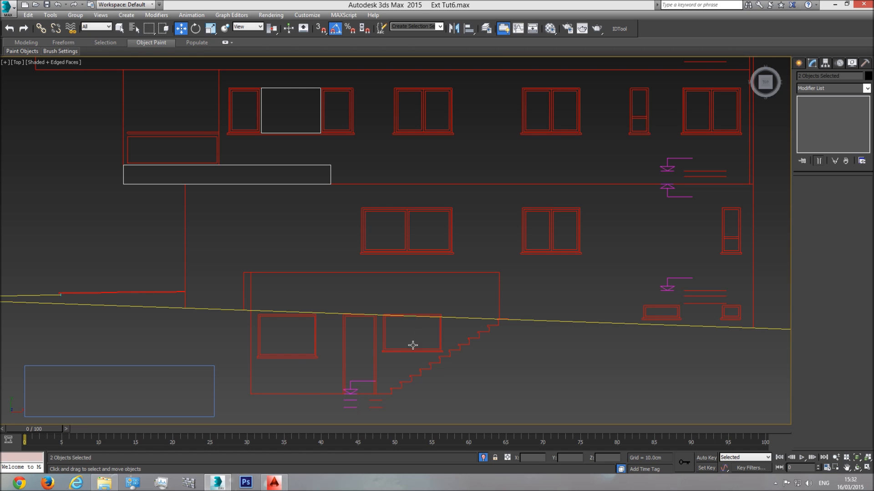
middle_click_drag(415, 330, 434, 340)
scroll(432, 341, "down", 3)
middle_click_drag(460, 231, 457, 318)
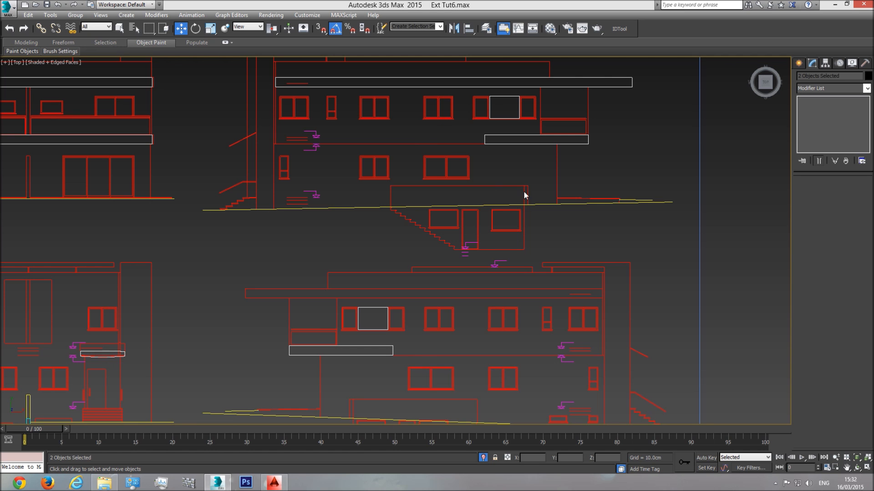
- Move the large sliding window, Object003, away from the small window to just outside the lower-right corner of the building's site plan frame
scroll(524, 192, "down", 3)
middle_click_drag(524, 192, 362, 199)
scroll(530, 248, "down", 1)
middle_click_drag(530, 248, 202, 267)
scroll(202, 267, "down", 1)
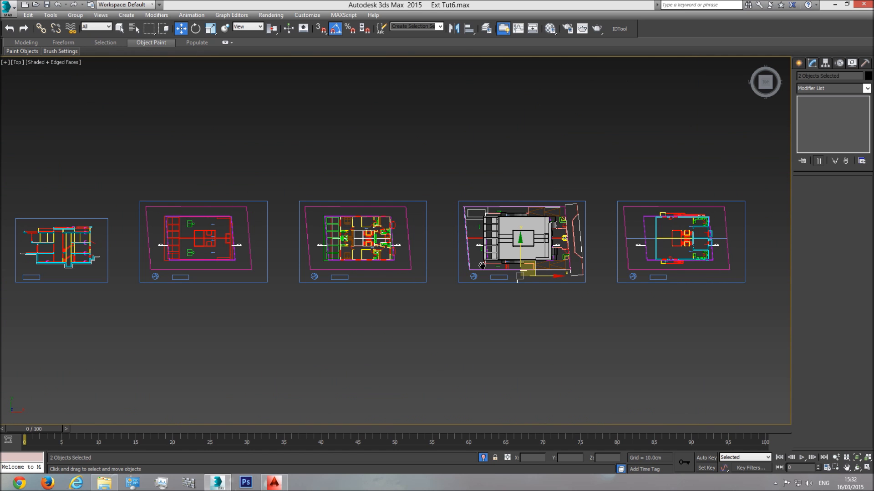
middle_click_drag(481, 266, 442, 261)
scroll(486, 262, "up", 3)
scroll(485, 274, "up", 4)
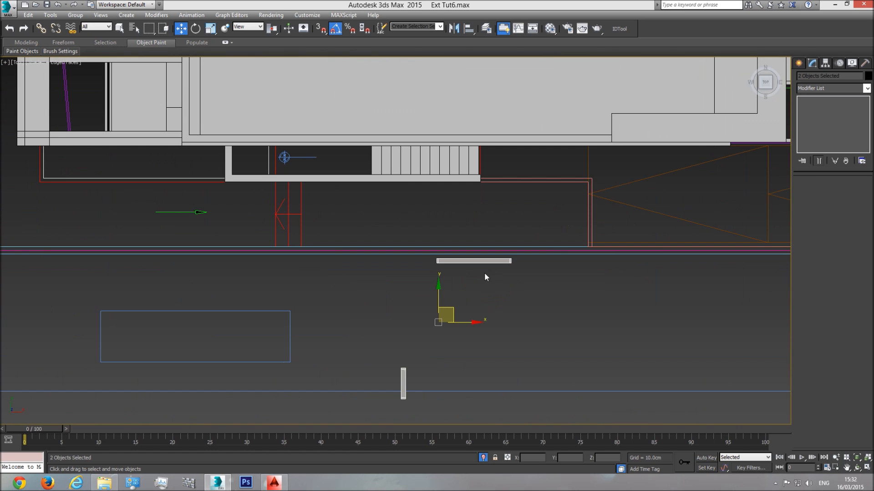
left_click(404, 378)
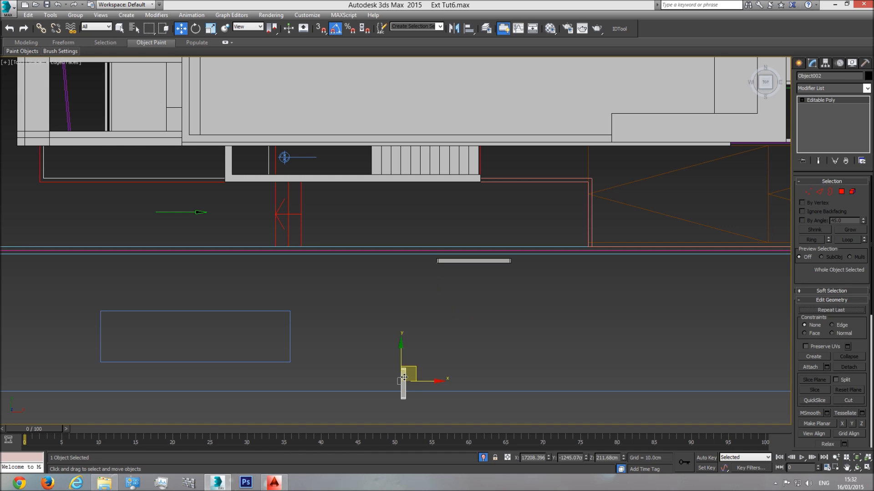
left_click(472, 260)
middle_click_drag(507, 273, 472, 283)
scroll(472, 283, "down", 3)
left_click_drag(480, 269, 702, 351)
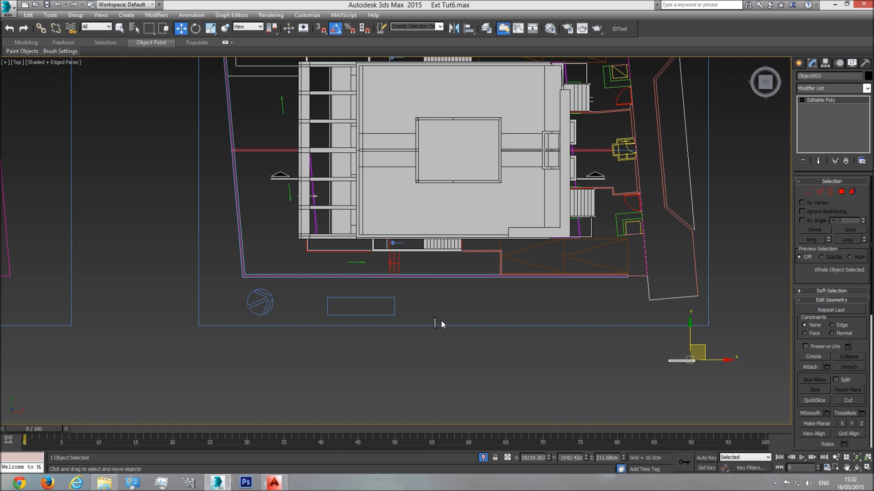
- Select the small two-pane window, Object002, and frame it in a shaded perspective view
scroll(445, 324, "up", 3)
left_click(445, 323)
scroll(444, 331, "up", 3)
key("F3")
scroll(448, 321, "up", 3)
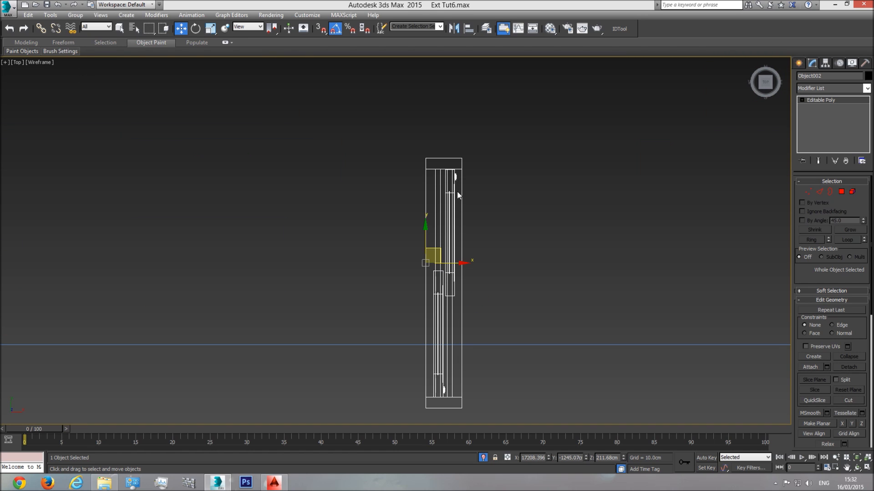
scroll(456, 174, "up", 5)
key("p")
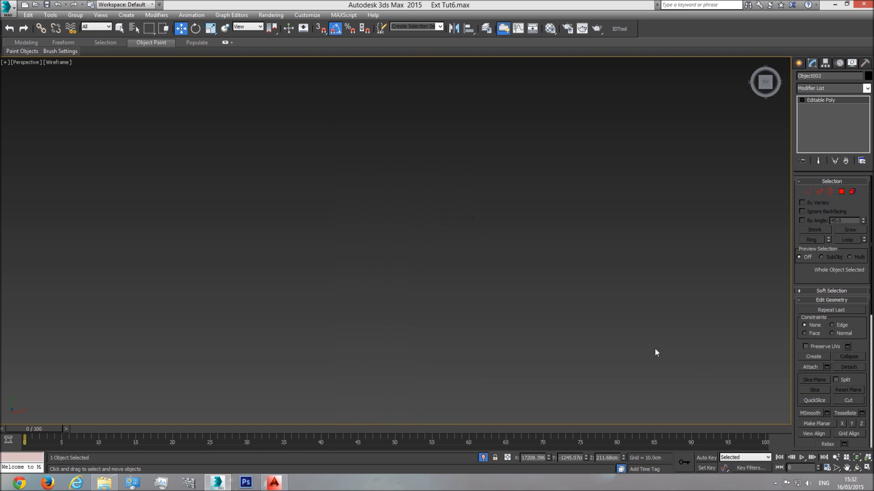
left_click(857, 458)
left_click(857, 468)
key("F3")
mouse_move(424, 266)
left_mouse_down()
mouse_move(512, 224)
mouse_move(406, 210)
left_mouse_up()
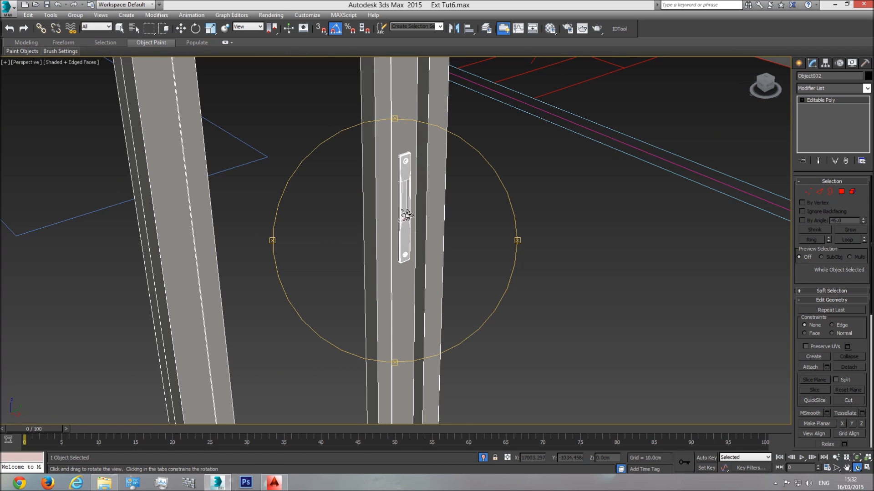
- Rotate the small two-pane window -90 degrees about the Z axis so it faces the front of the building
key("w")
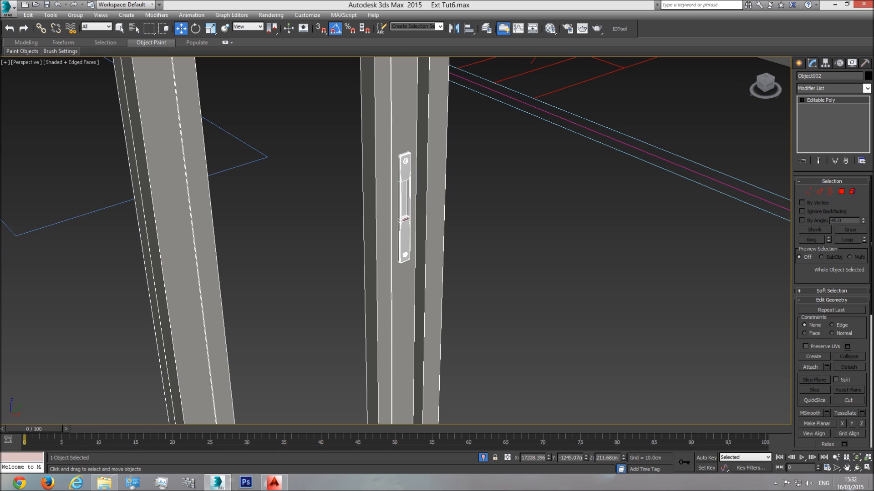
key("ctrl+r")
left_click_drag(410, 228, 352, 258)
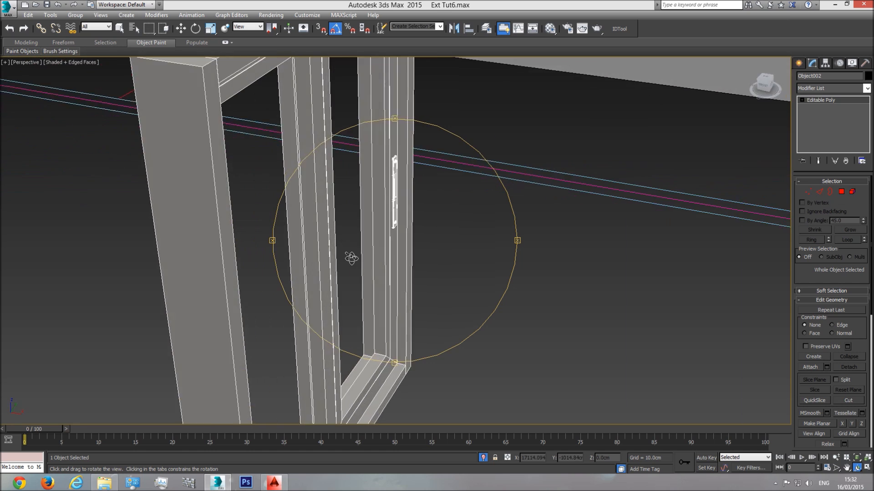
scroll(351, 258, "down", 6)
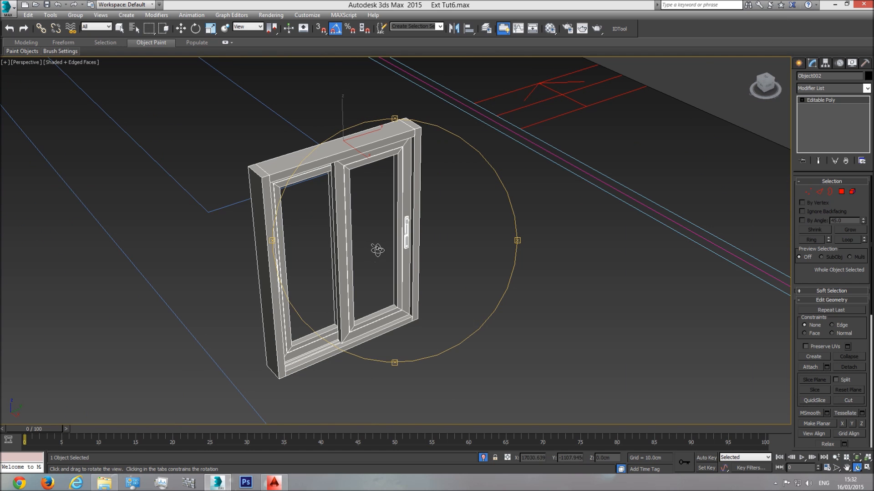
key("w")
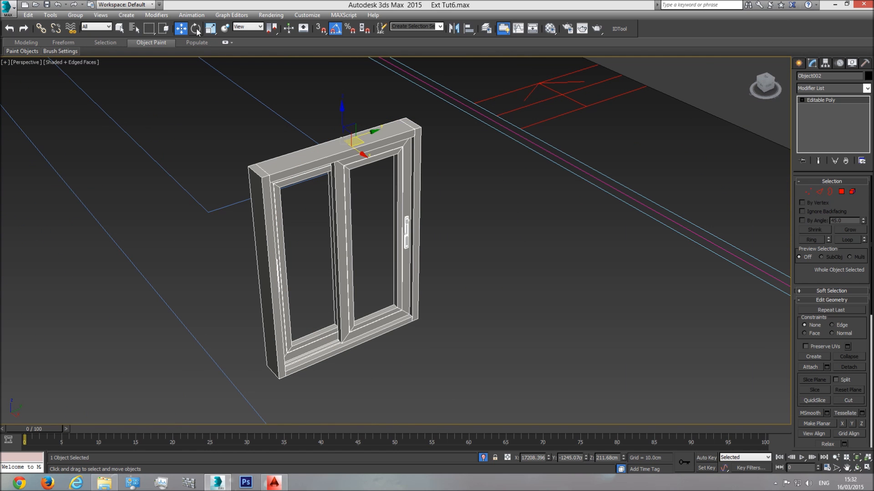
key("e")
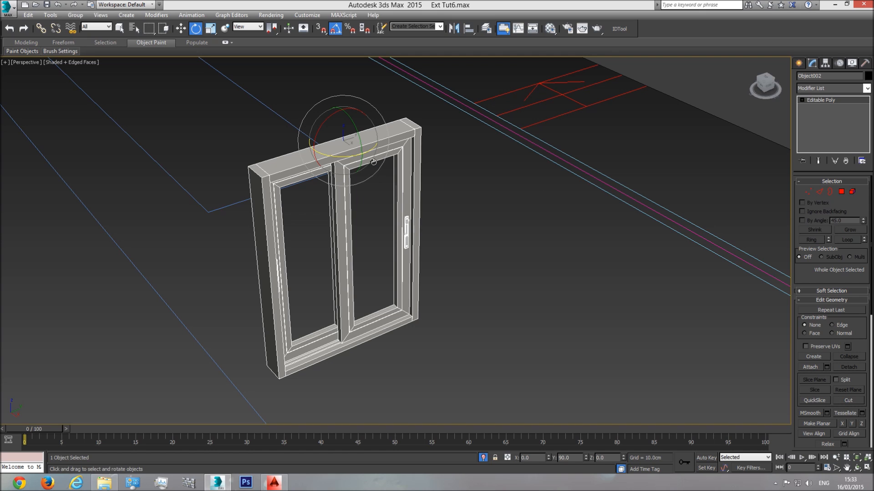
left_click_drag(368, 150, 336, 173)
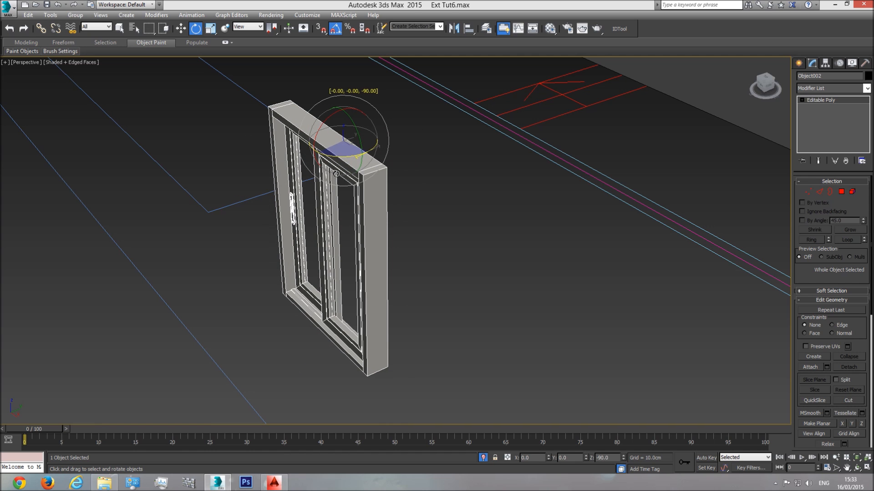
middle_click_drag(371, 236, 417, 234)
scroll(326, 208, "up", 5)
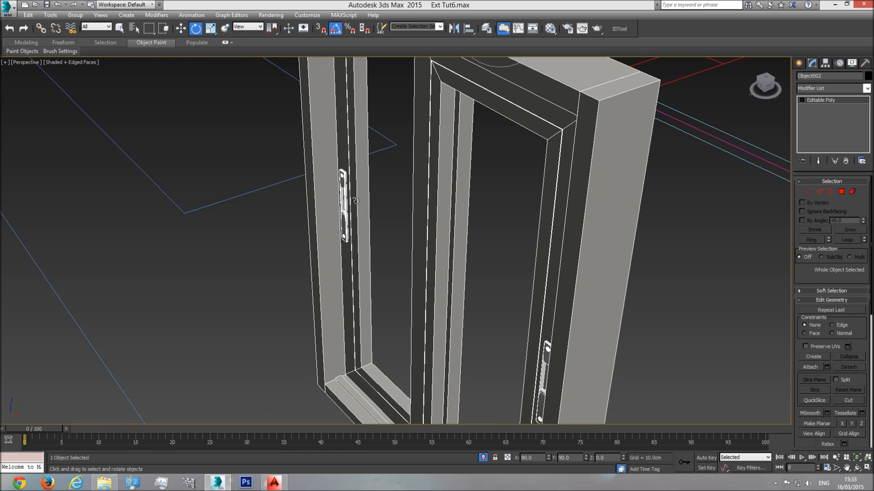
- In the front view, move the small window straight up from the ground-level wall to the upper-floor window openings
scroll(351, 200, "down", 10)
scroll(488, 176, "down", 2)
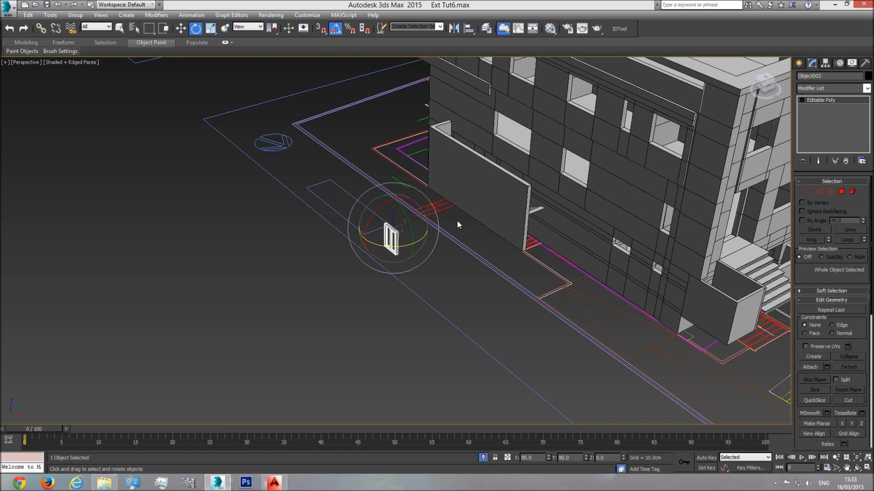
left_click(758, 85)
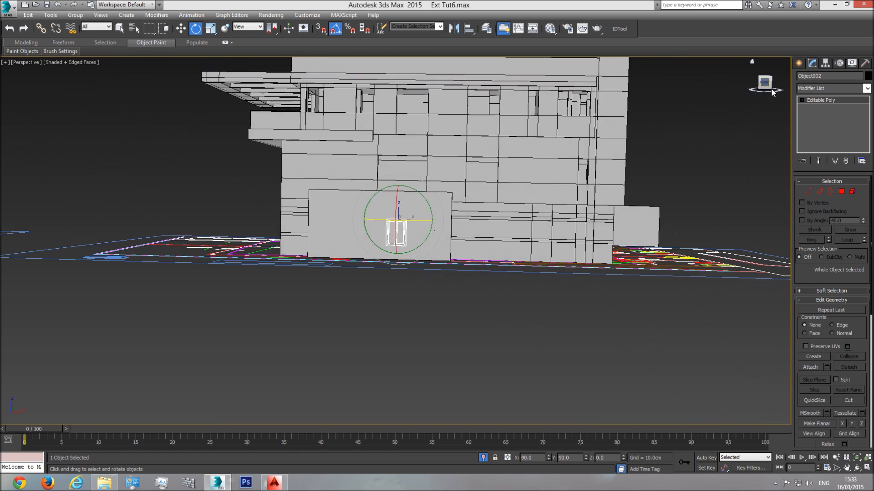
key("f")
middle_click_drag(429, 262, 438, 283)
scroll(438, 283, "down", 4)
middle_click_drag(471, 242, 458, 261)
left_click(181, 29)
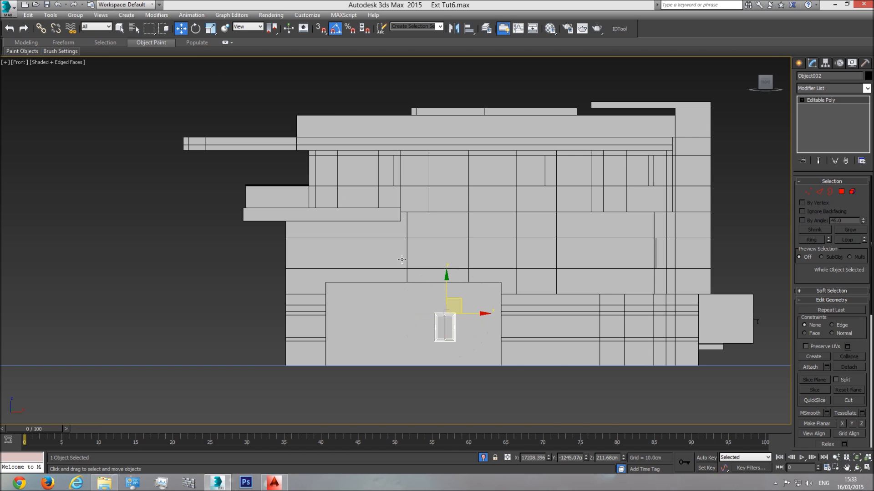
left_click_drag(461, 300, 459, 165)
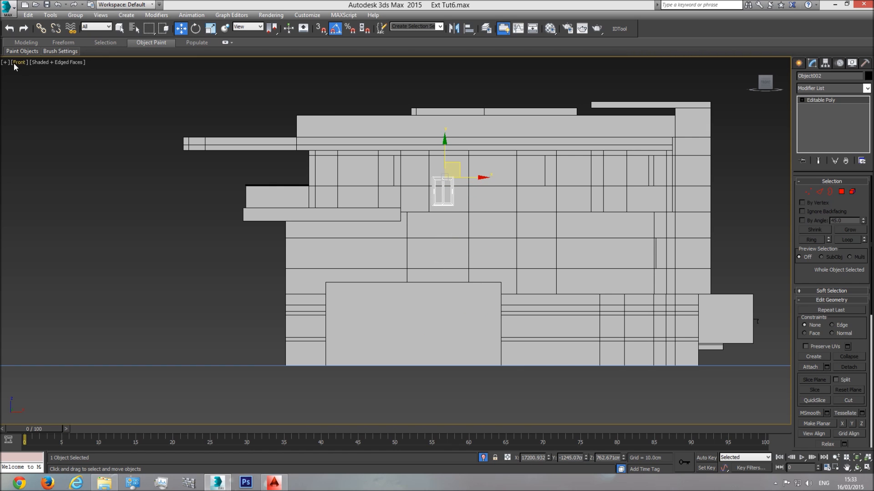
- Set the front view's shading to Realistic so the window openings stand out from the walls
left_click(65, 64)
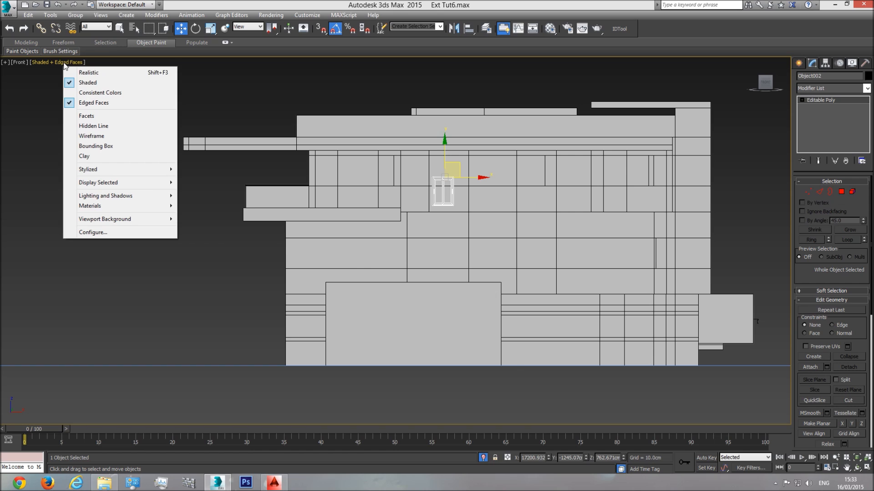
left_click(88, 73)
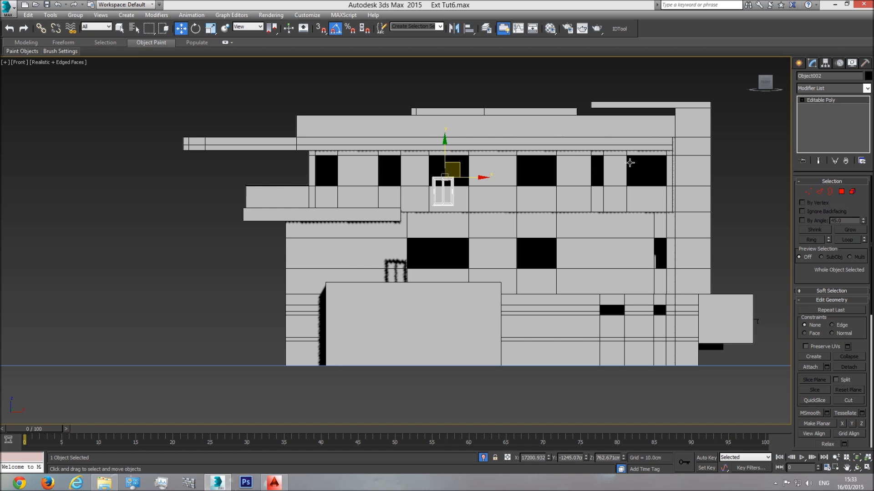
left_click(80, 63)
left_click(96, 82)
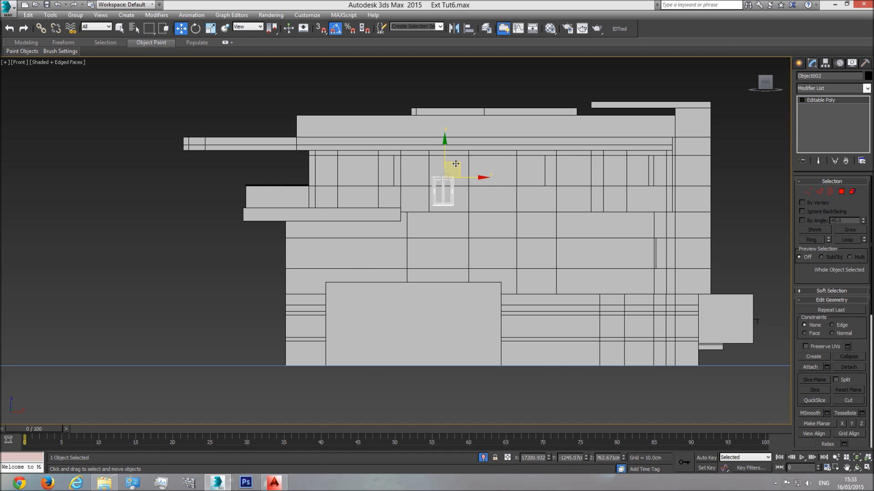
left_click(75, 66)
left_click(91, 74)
- Move the small window into the third upper-floor opening from the left, aligning its lower-left corner with the opening's corner
scroll(437, 175, "up", 6)
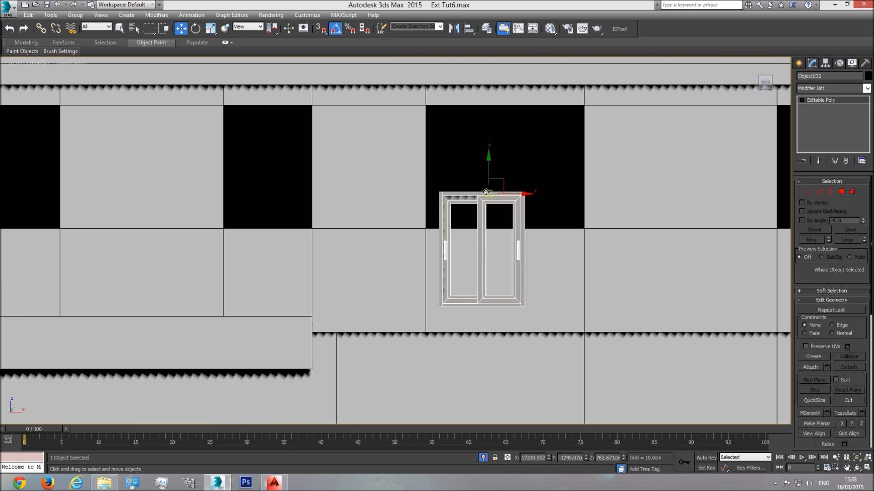
left_click_drag(485, 192, 480, 109)
scroll(648, 219, "down", 4)
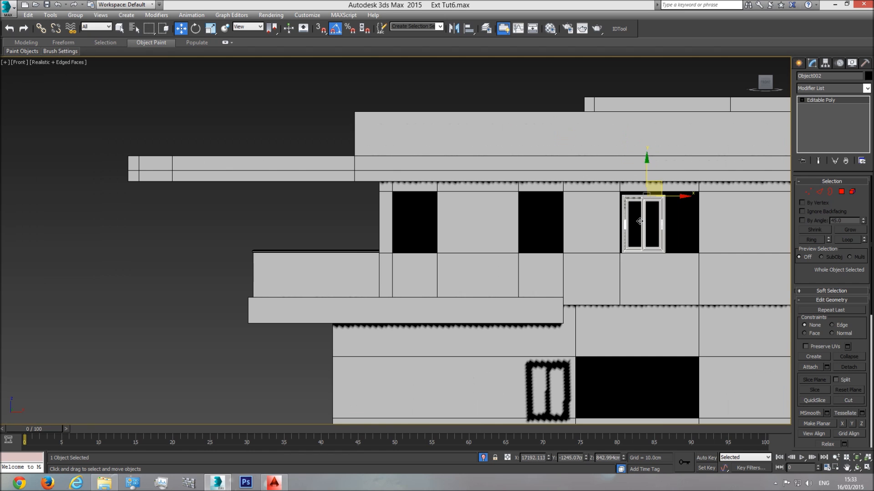
scroll(470, 269, "down", 2)
scroll(493, 265, "up", 8)
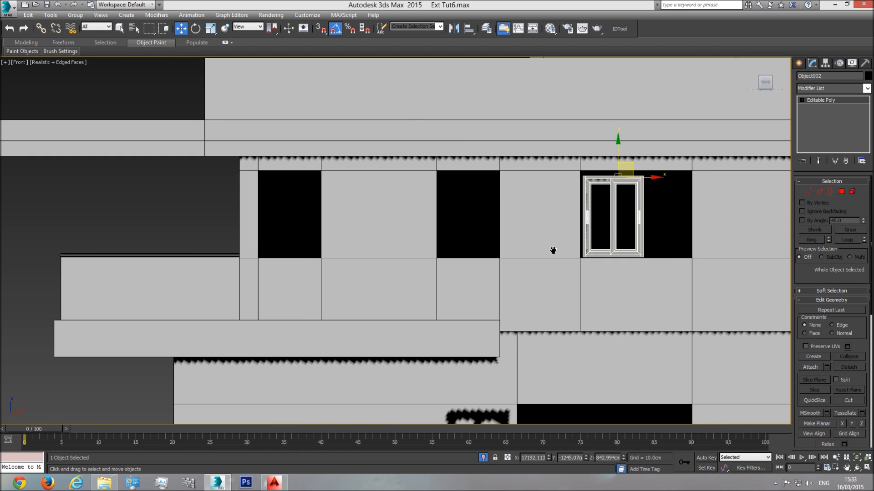
scroll(434, 268, "down", 3)
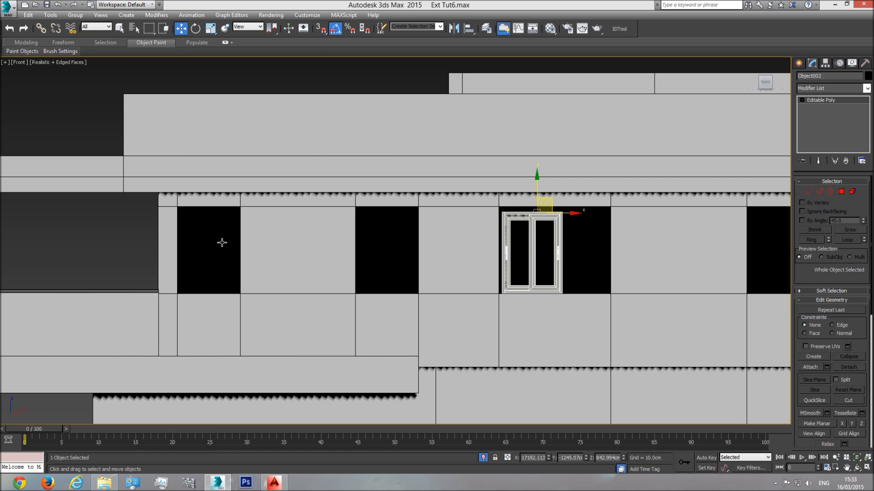
middle_click_drag(240, 277, 435, 261)
scroll(435, 262, "down", 2)
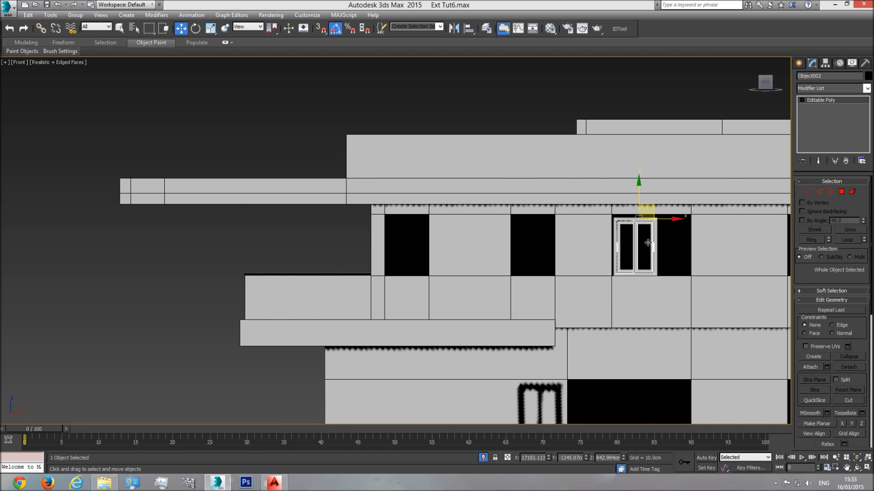
middle_click_drag(652, 242, 564, 241)
key("z")
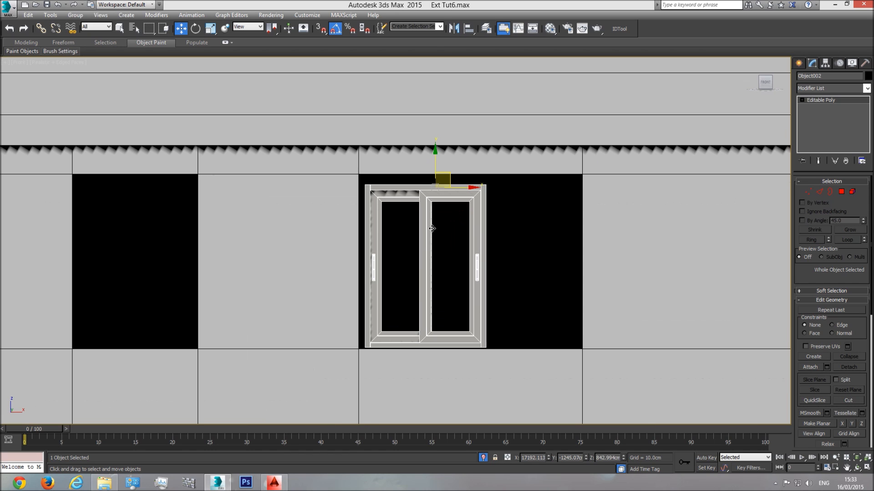
left_click_drag(445, 178, 444, 181)
- Try to widen the whole window by scaling it horizontally, and undo the scaling
key("1")
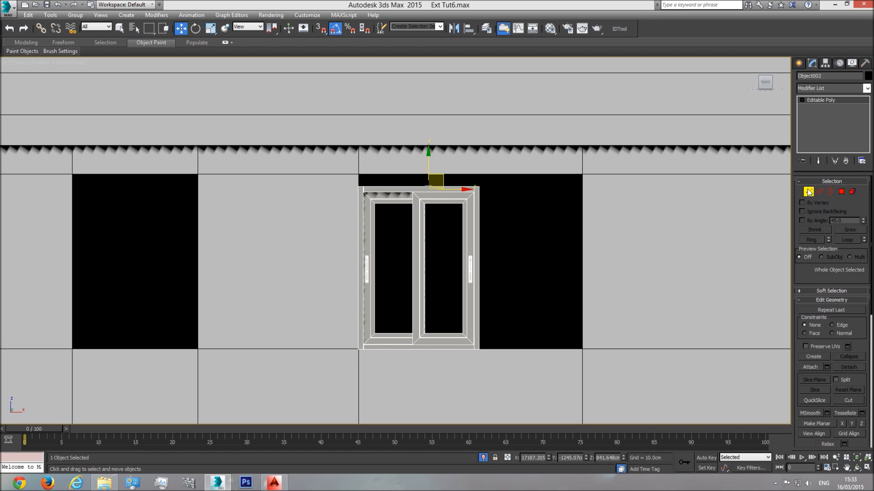
left_click_drag(511, 160, 444, 386)
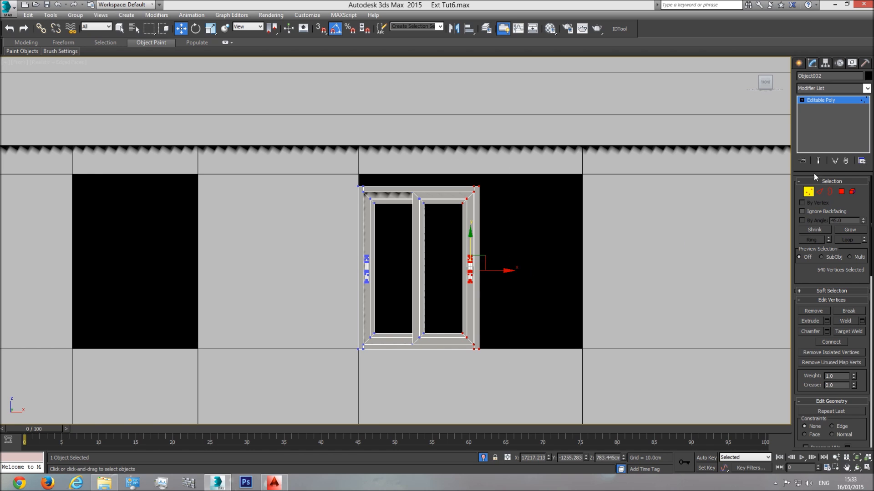
left_click(809, 192)
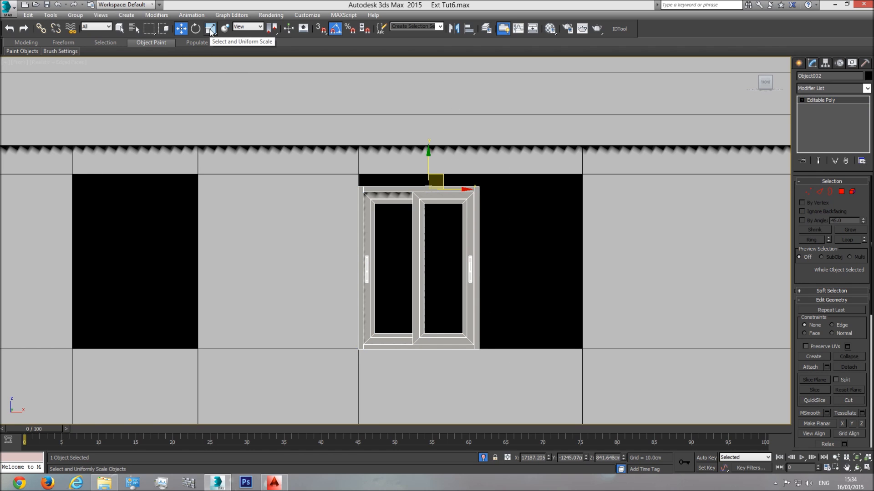
left_click(210, 29)
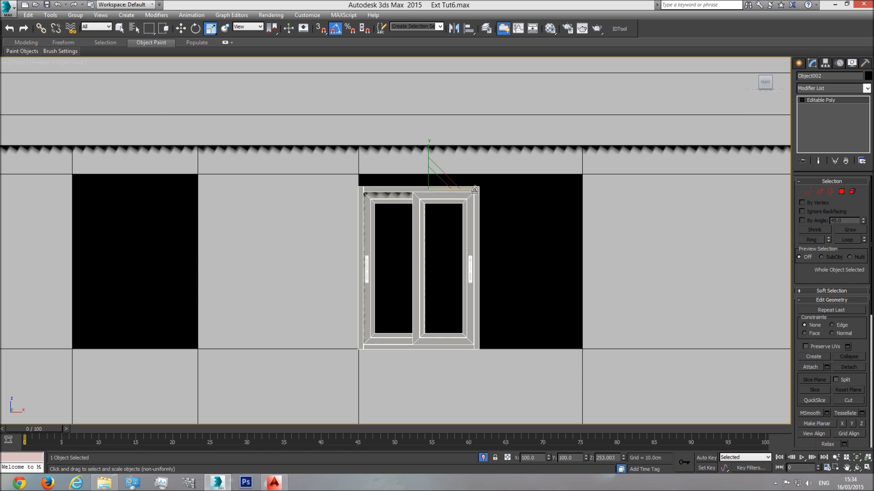
left_click_drag(471, 190, 603, 207)
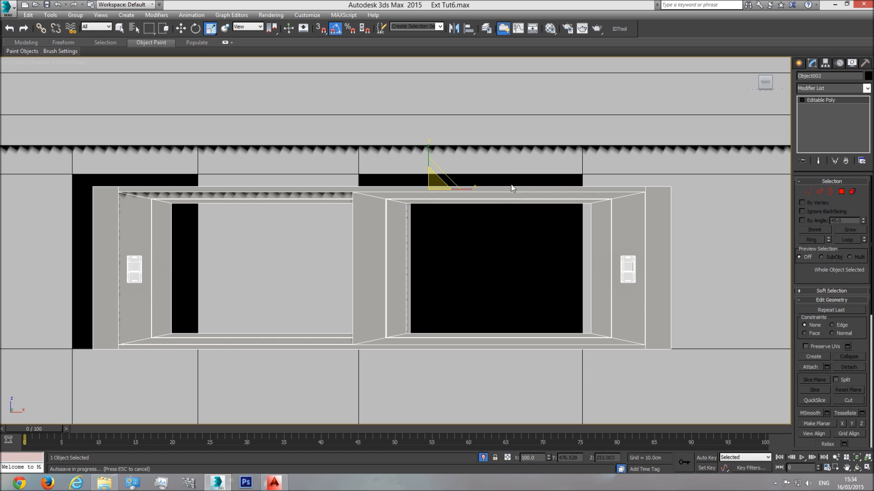
key("ctrl+z")
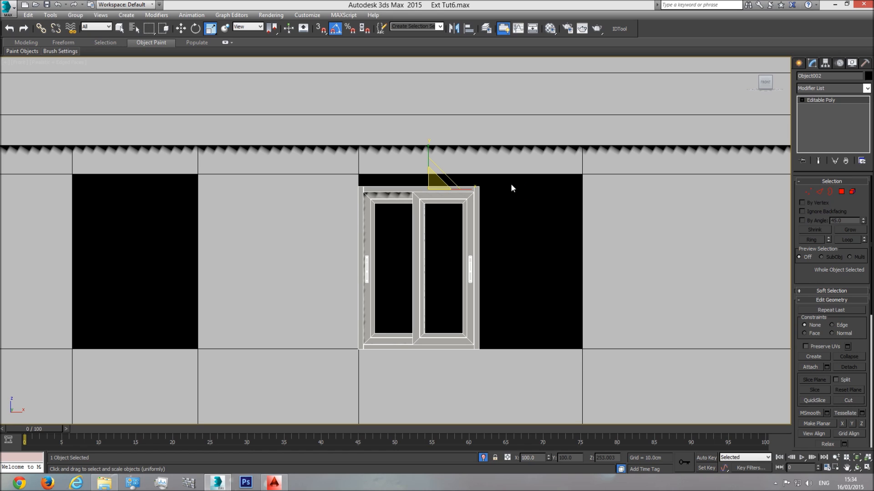
- Select the vertices of the window's right side, including its handle, and move them along X to the opening's right edge
left_click(807, 192)
left_click_drag(508, 201, 447, 374)
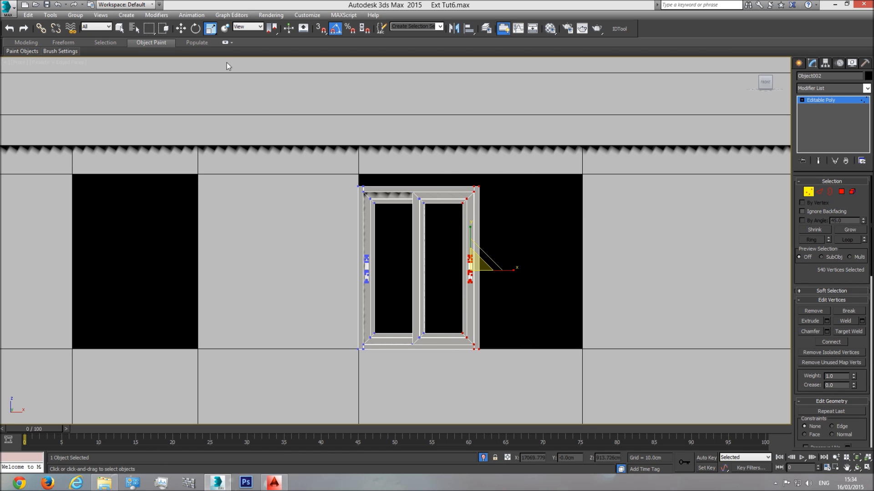
key("w")
left_click_drag(502, 273, 605, 282)
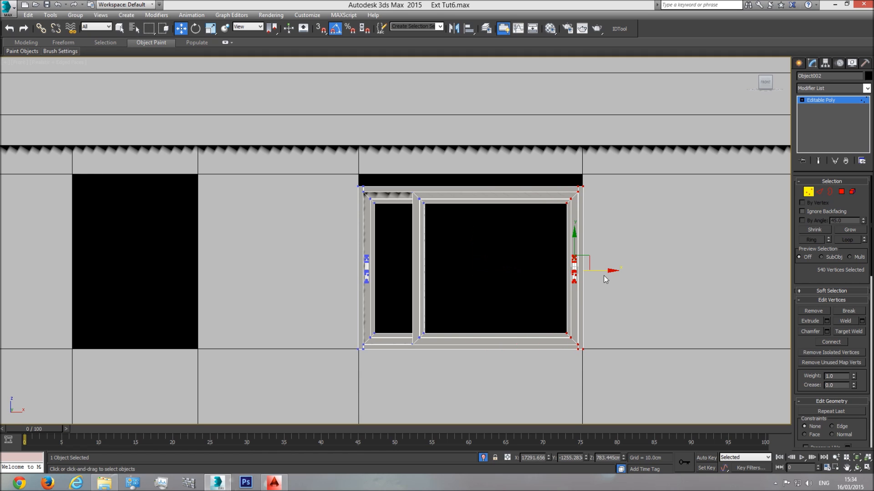
scroll(581, 186, "up", 8)
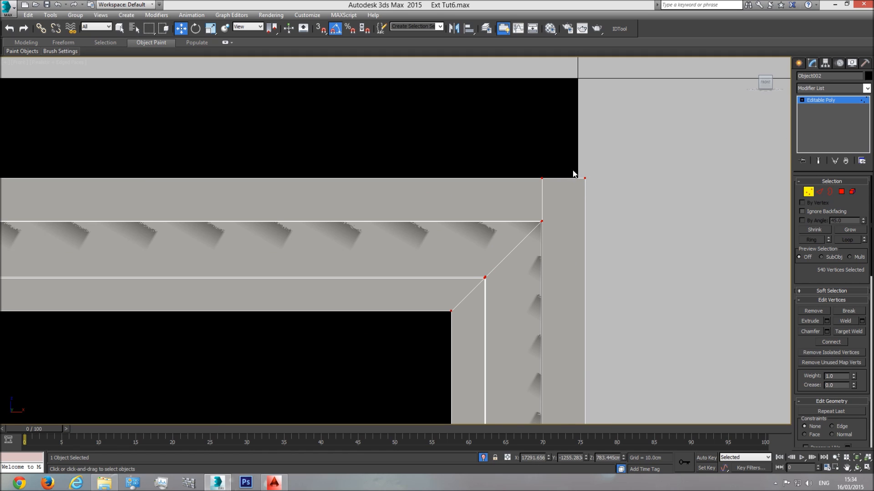
scroll(551, 216, "down", 7)
middle_click_drag(531, 244, 567, 197)
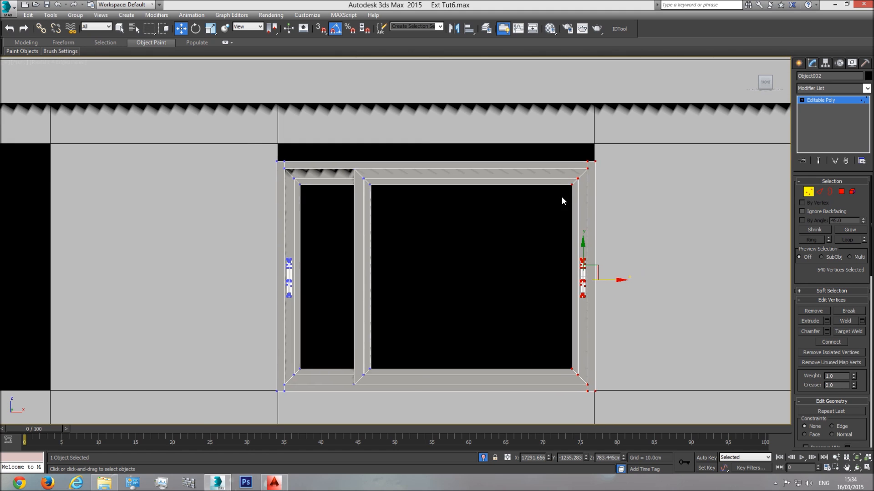
scroll(568, 197, "down", 1)
scroll(584, 335, "up", 8)
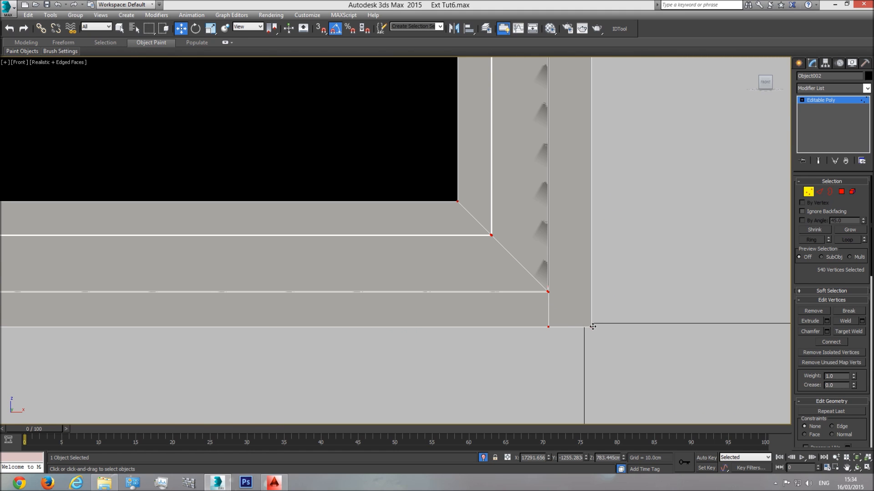
scroll(593, 325, "down", 8)
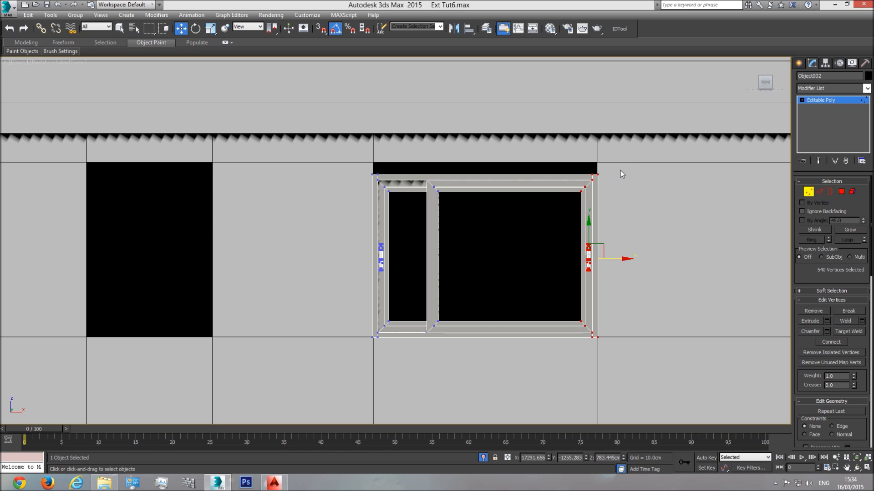
- Select the vertices along the window's top side and move them up to the opening's top edge
left_click_drag(300, 209, 300, 209)
scroll(468, 161, "up", 3)
left_click_drag(467, 170, 469, 154)
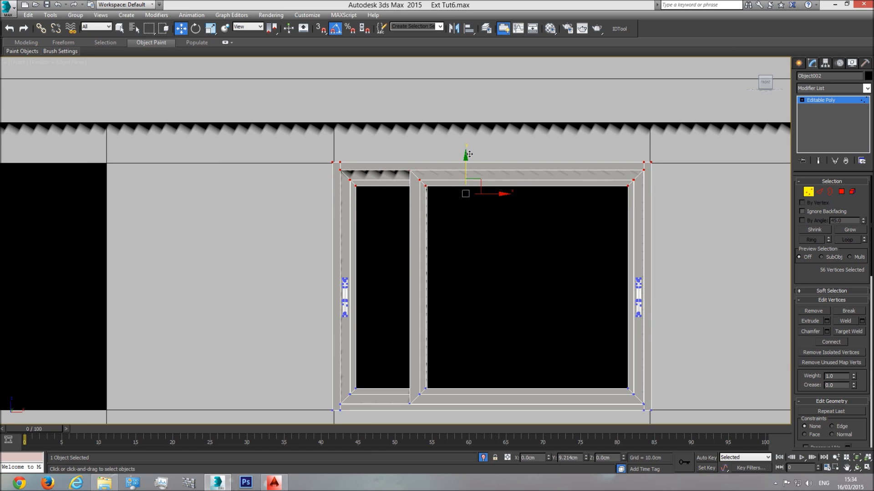
middle_click_drag(426, 244, 418, 197)
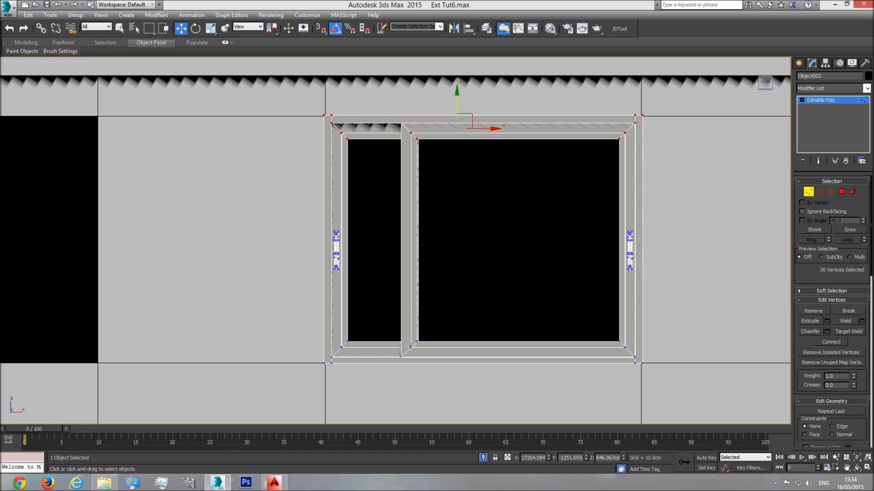
- Draw a helper box about 160 cm wide just beneath the window, spanning the opening's width, with two width segments
left_click(798, 63)
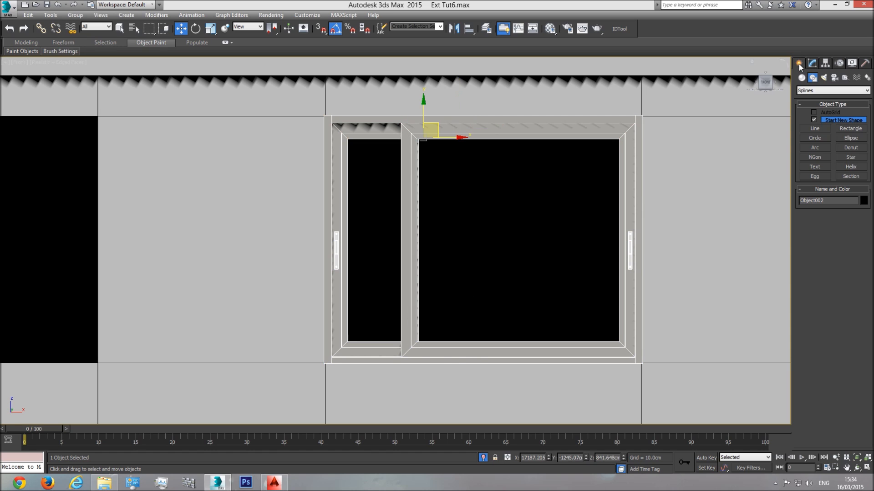
left_click(801, 77)
left_click(816, 121)
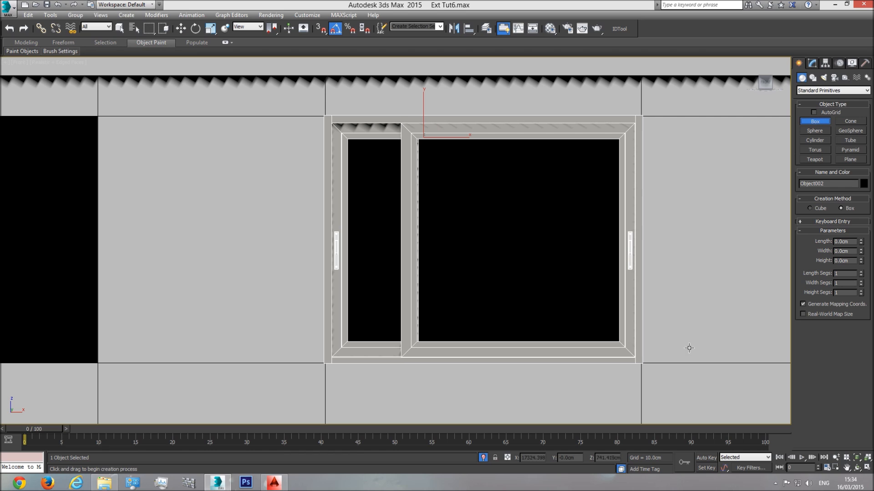
mouse_move(642, 367)
left_mouse_down()
mouse_move(586, 396)
mouse_move(325, 410)
left_mouse_up()
key("F3")
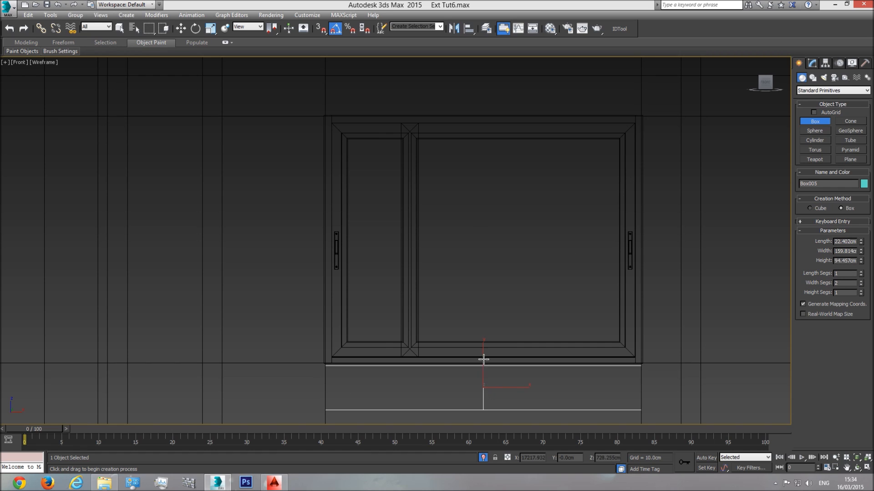
key("w")
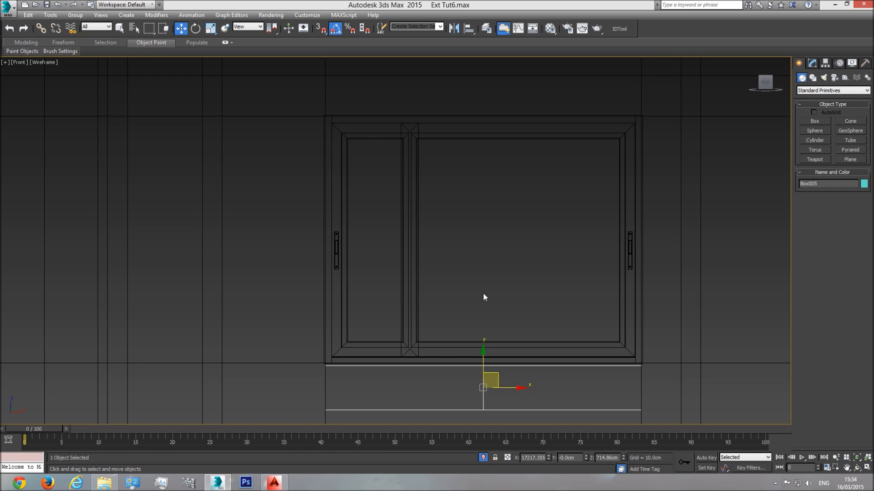
- Move the vertices of the window's middle mullion along X onto the helper box's centre line, undoing the vertical test move
left_click(409, 332)
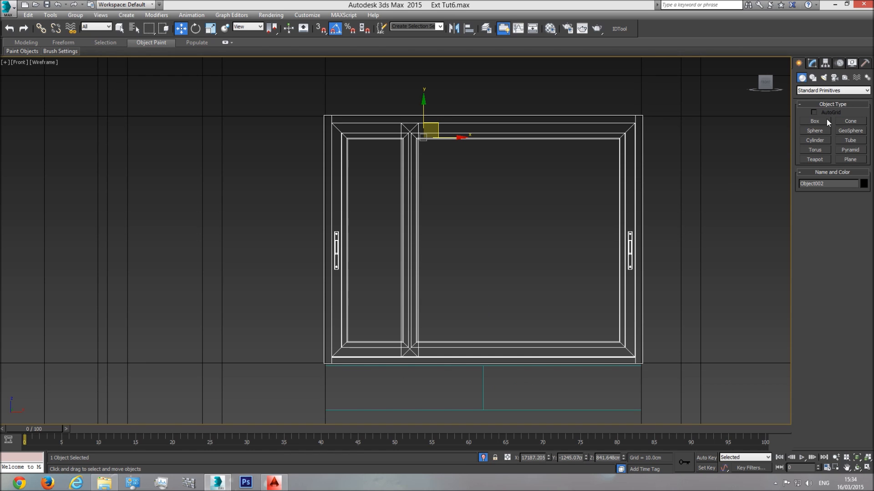
left_click(812, 63)
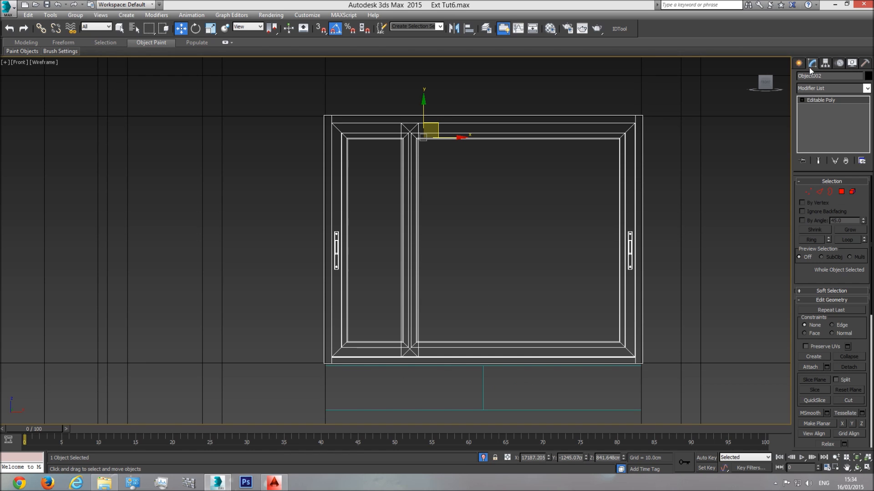
left_click(807, 192)
left_click_drag(383, 411, 382, 410)
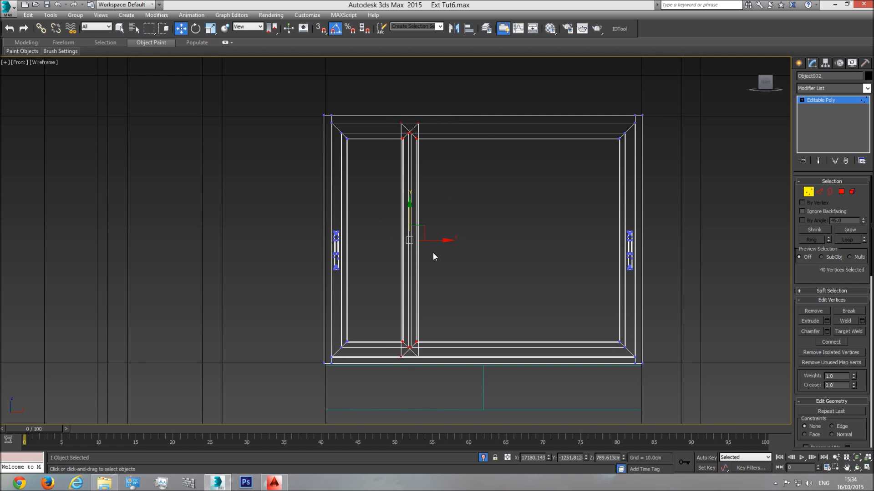
left_click_drag(436, 240, 509, 248)
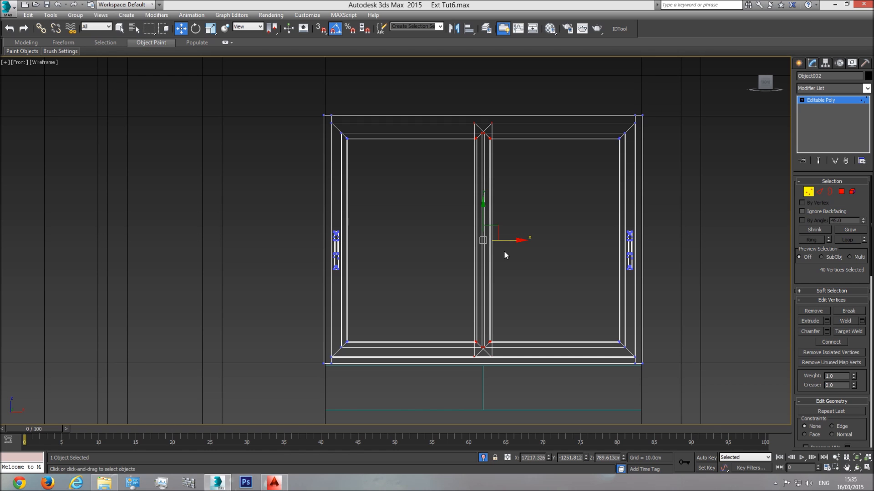
left_click_drag(483, 216, 483, 251)
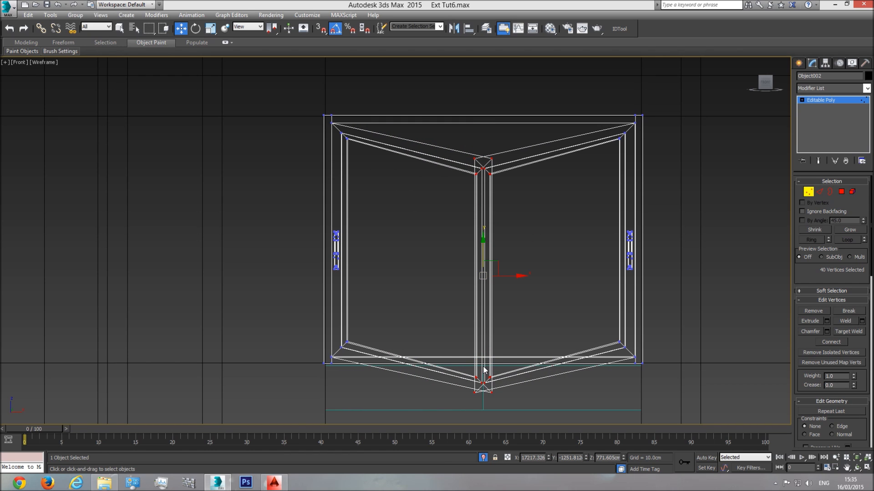
key("ctrl+z")
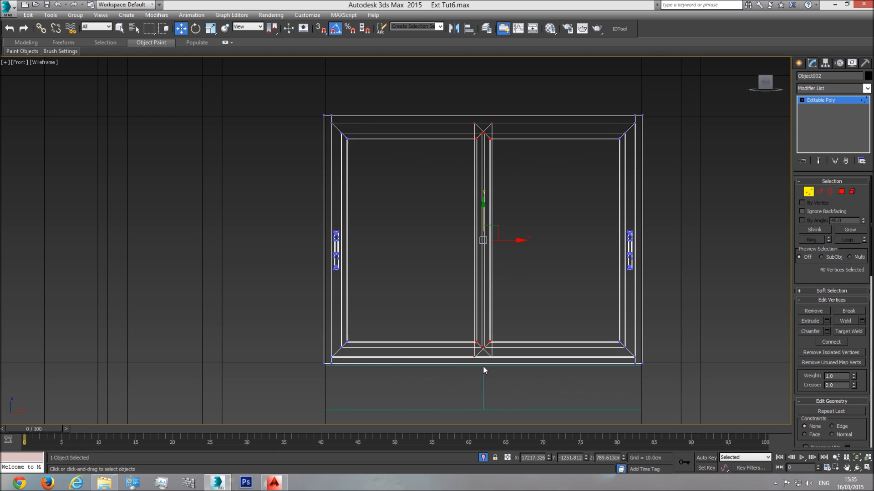
- Finish editing the window's vertices and delete the helper box beneath it
left_click(843, 101)
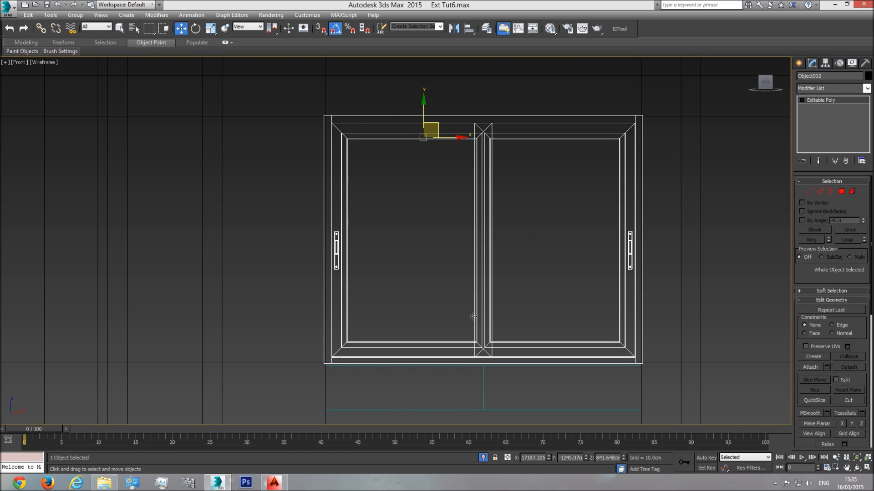
left_click(481, 385)
key("Delete")
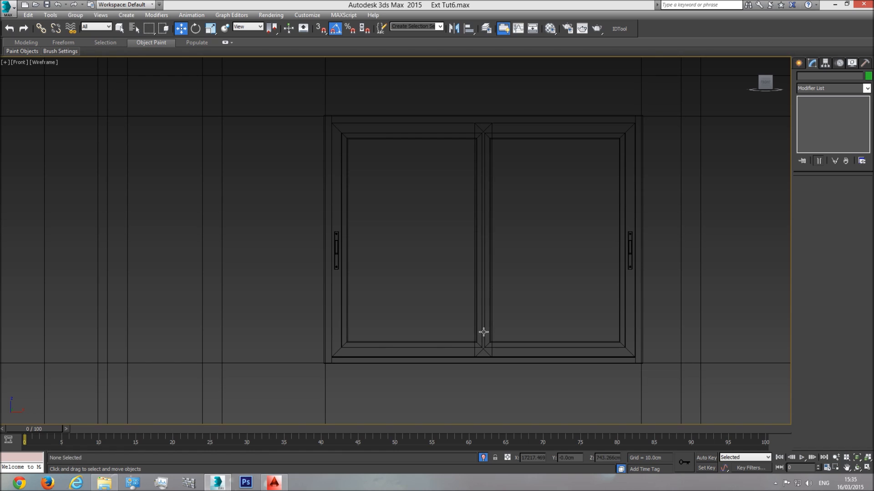
- Move the resized window along Y in the perspective view into its upper-floor opening in the facade
left_click(483, 334)
key("p")
left_click(858, 468)
key("z")
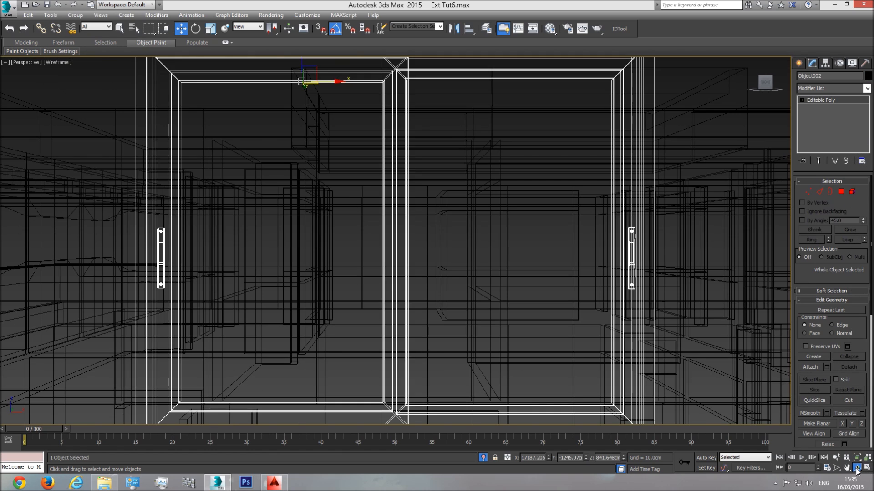
key("F3")
scroll(434, 256, "down", 4)
left_click_drag(433, 256, 464, 264)
left_click_drag(427, 280, 442, 262)
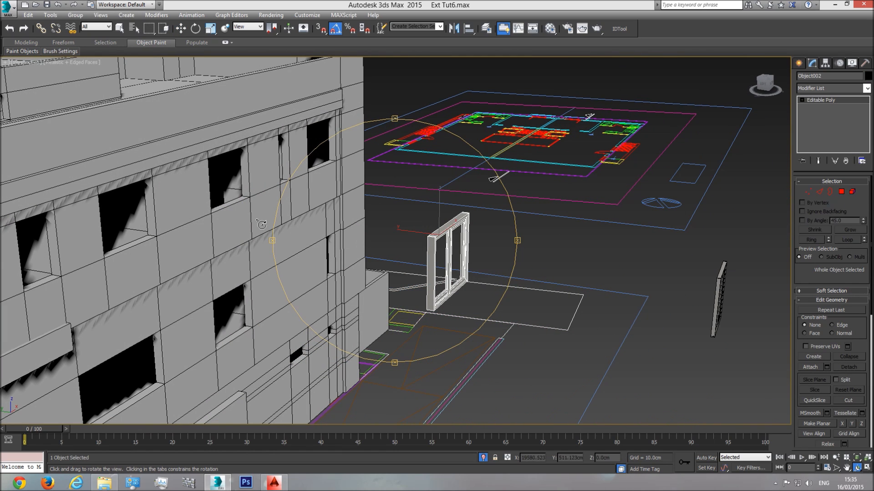
left_click(182, 29)
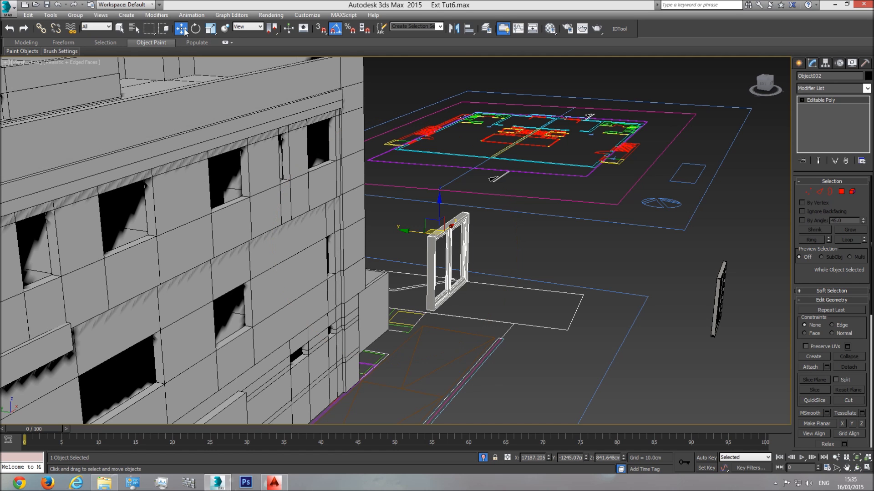
left_click_drag(408, 231, 82, 230)
middle_click_drag(81, 230, 271, 233)
scroll(271, 233, "up", 6)
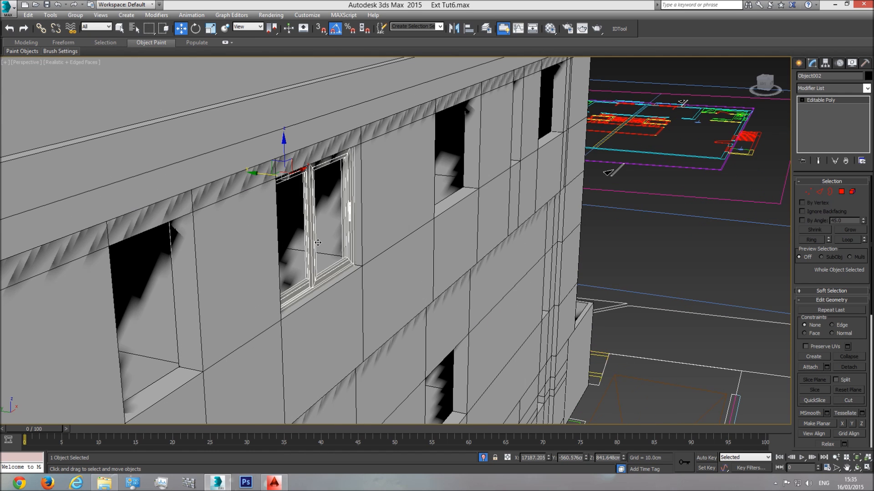
- Look at the window's position in the wall from above and set the perspective view's shading to Shaded
key("t")
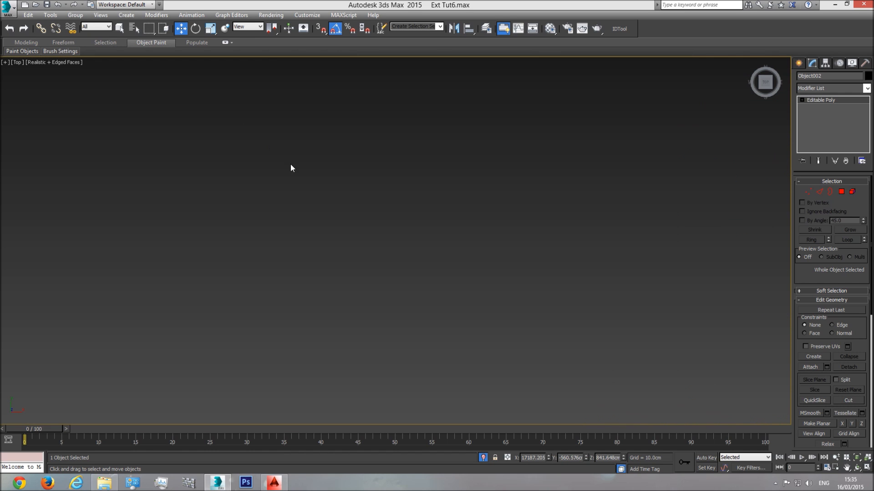
scroll(477, 248, "down", 5)
scroll(474, 243, "down", 2)
scroll(458, 224, "up", 10)
scroll(452, 248, "down", 2)
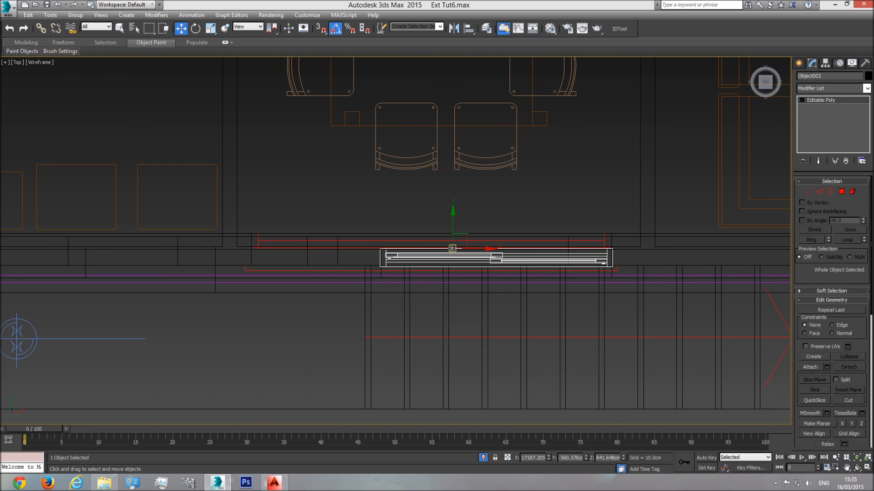
key("p")
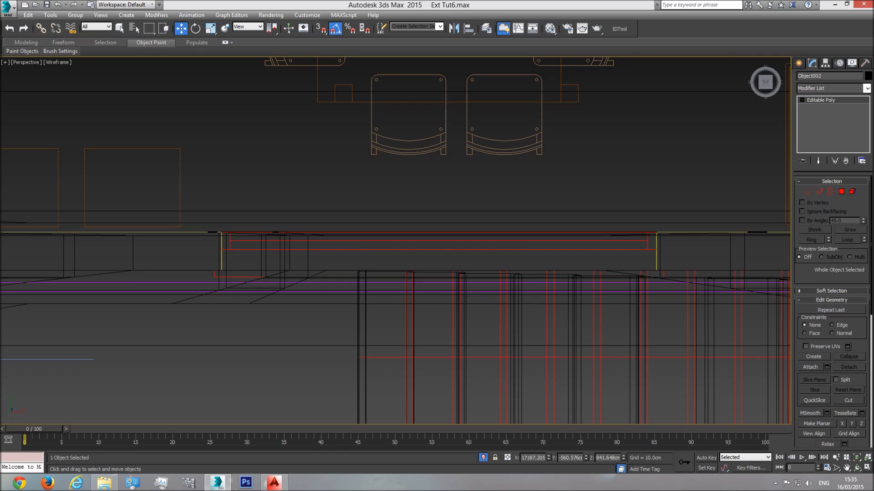
key("z")
key("F3")
mouse_move(455, 309)
middle_mouse_down("alt")
mouse_move(476, 235)
mouse_move(421, 274)
mouse_move(466, 269)
mouse_move(472, 261)
mouse_move(439, 266)
mouse_move(427, 282)
mouse_move(438, 281)
mouse_move(404, 196)
mouse_move(406, 256)
mouse_move(418, 251)
middle_mouse_up("alt")
left_click(88, 66)
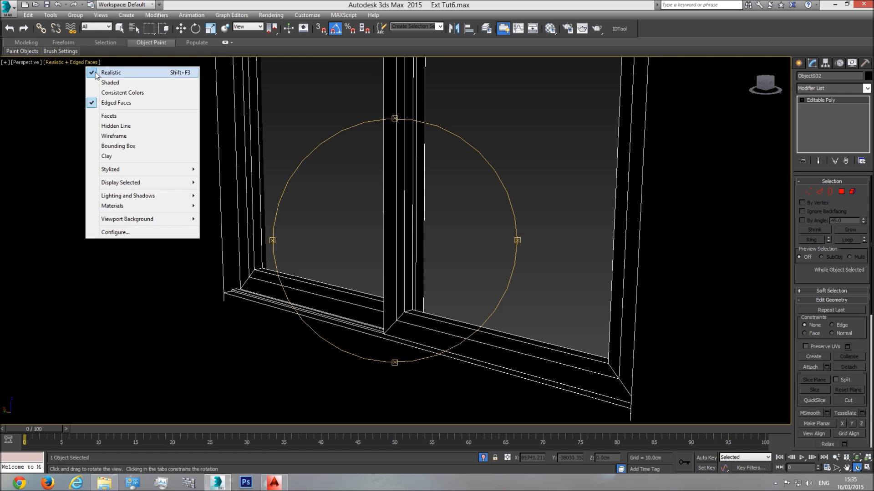
left_click(110, 83)
- Shift the window slightly along Y so its frame sits flush with the wall's inner face
mouse_move(435, 303)
left_mouse_down()
mouse_move(411, 306)
mouse_move(433, 292)
left_mouse_up()
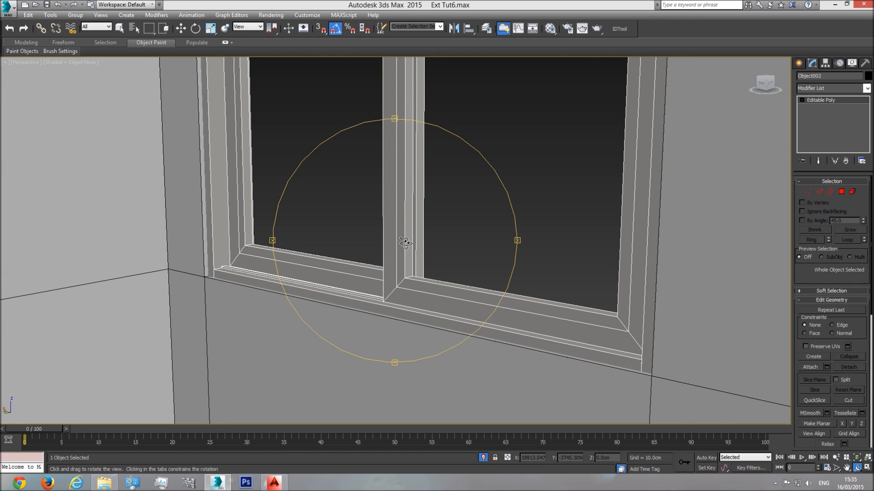
left_click(183, 31)
middle_click_drag(328, 118, 340, 308)
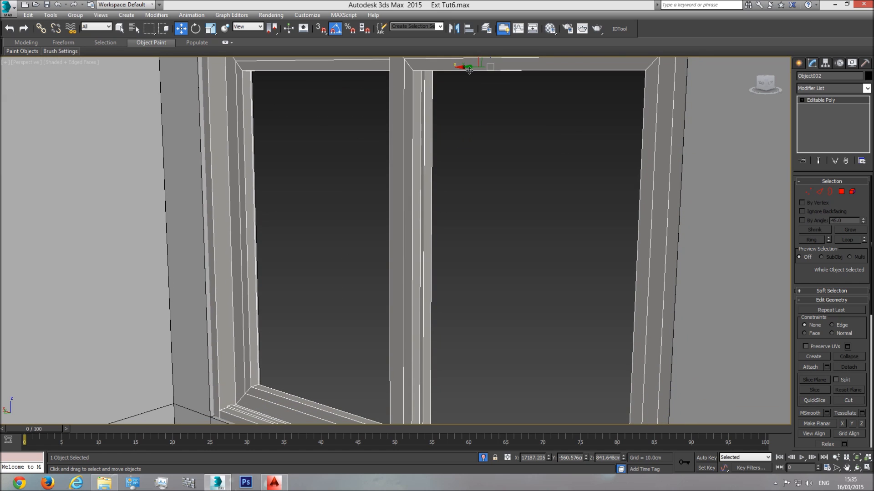
left_click_drag(473, 64, 469, 65)
middle_click_drag(594, 282, 576, 99)
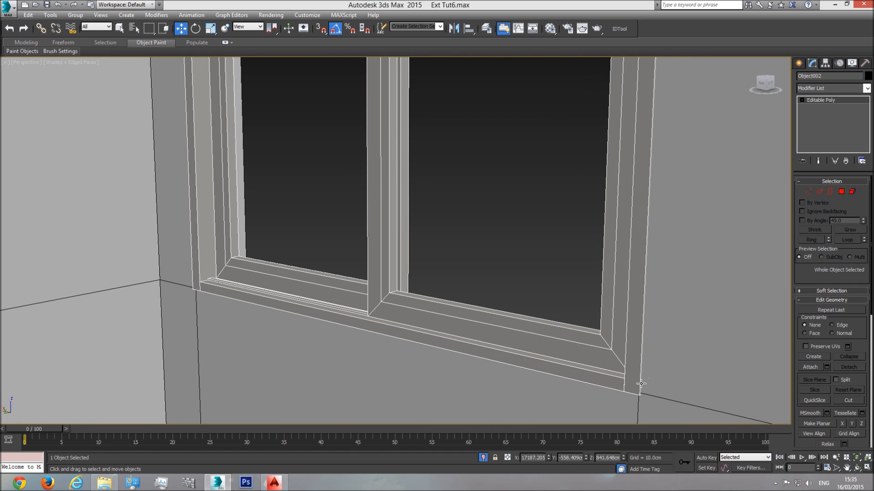
- Examine the window's depth in the opening and the bare ledge below it from outside the building
left_click(858, 469)
left_click_drag(464, 274, 436, 258)
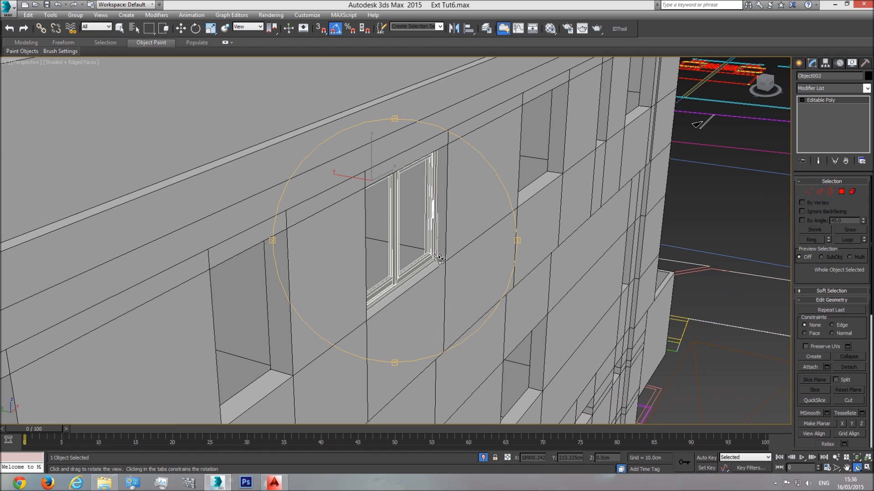
scroll(440, 268, "up", 5)
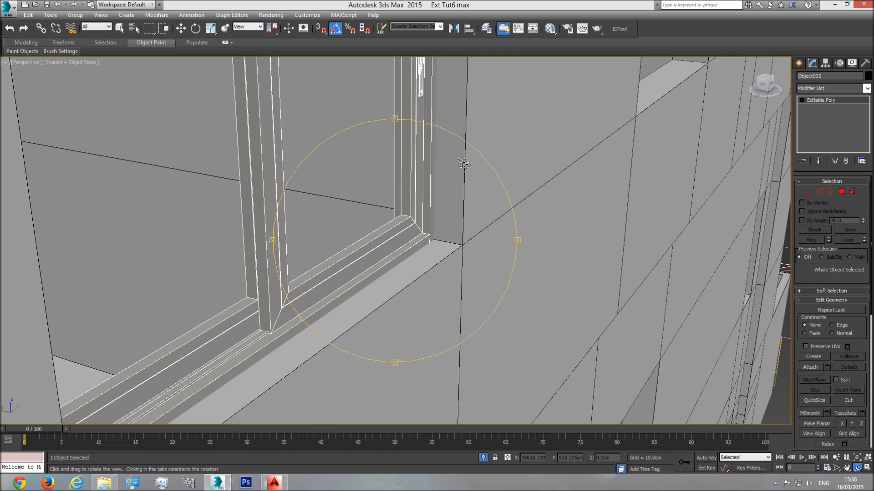
scroll(448, 205, "down", 5)
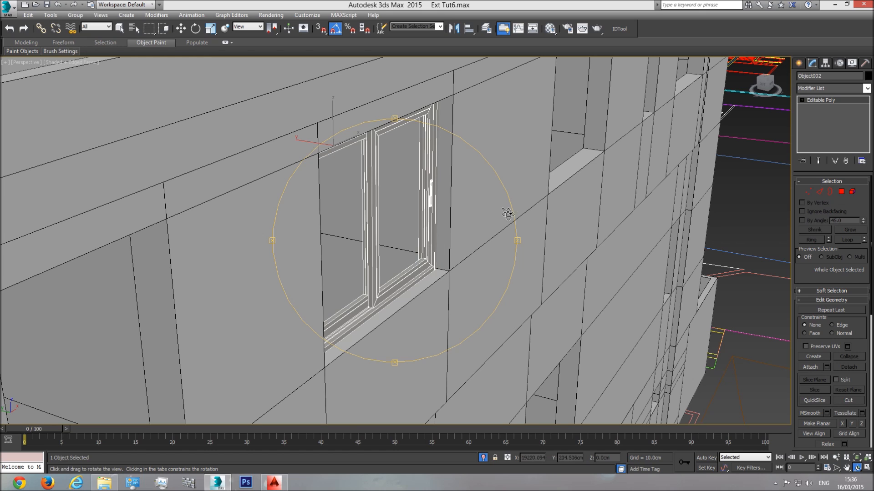
key("w")
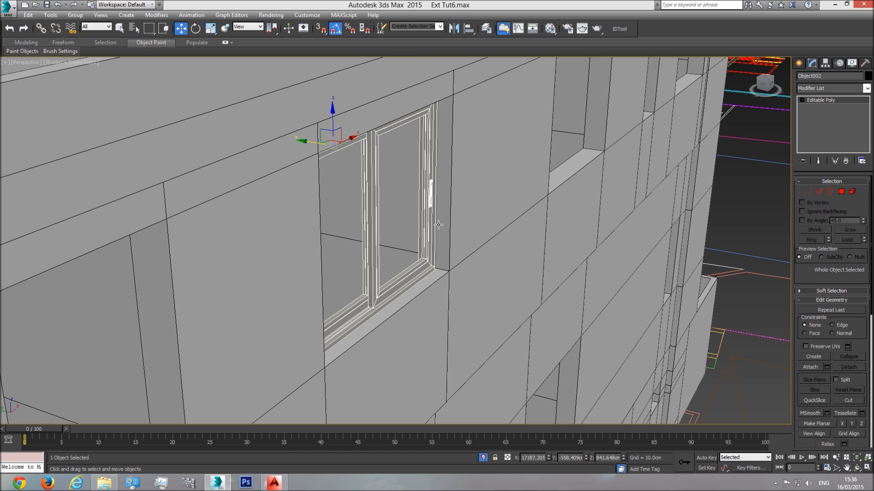
scroll(413, 285, "down", 3)
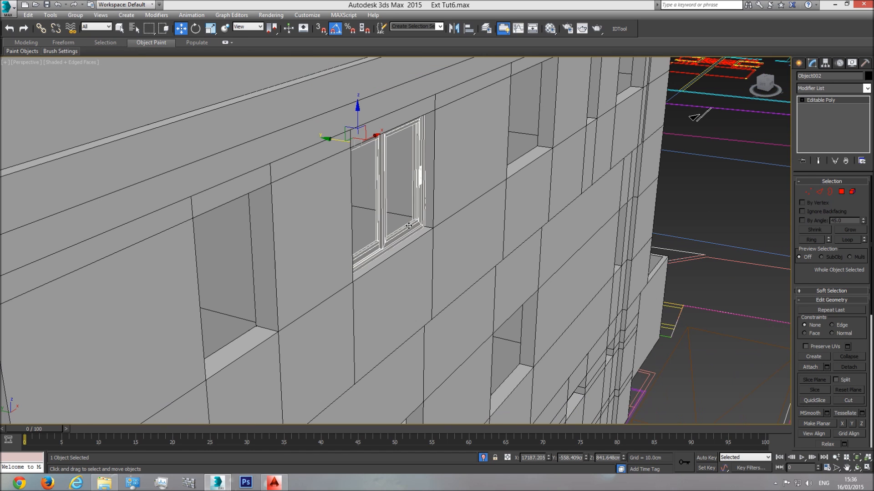
scroll(409, 232, "up", 6)
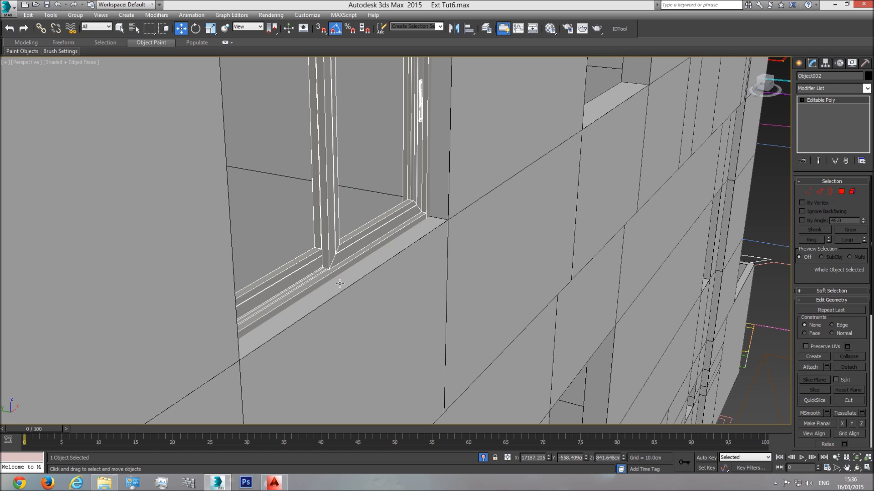
- Draw a sill box about 165 cm wide along the opening's bottom edge in the front view, with length 3 cm and one width segment
key("f")
middle_click_drag(474, 314, 480, 277)
left_click(799, 64)
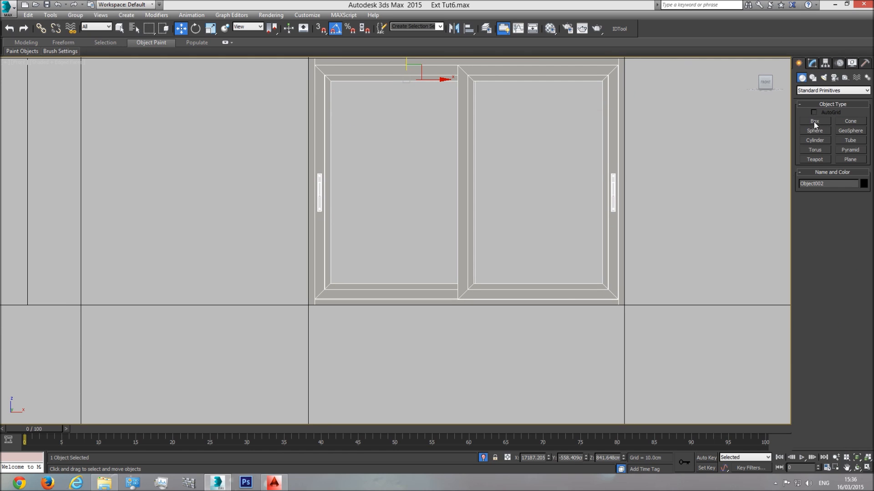
left_click(814, 121)
scroll(271, 300, "up", 5)
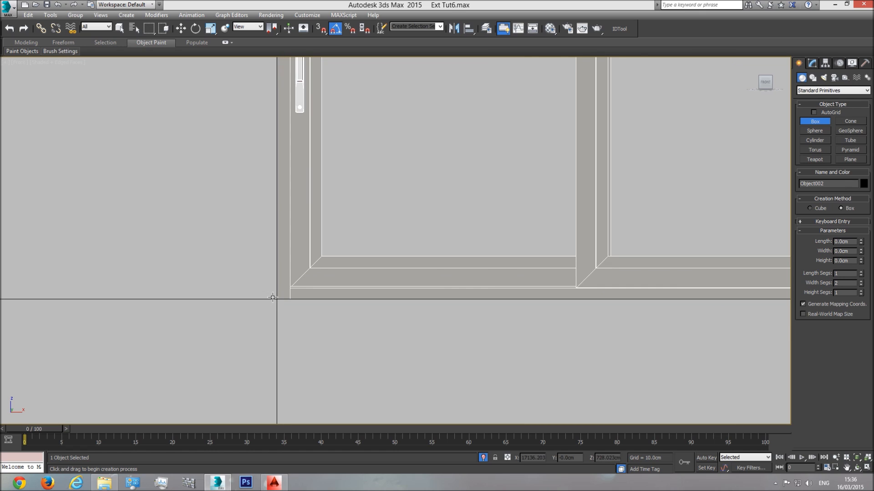
left_click_drag(272, 296, 682, 303)
key("F3")
scroll(667, 301, "down", 3)
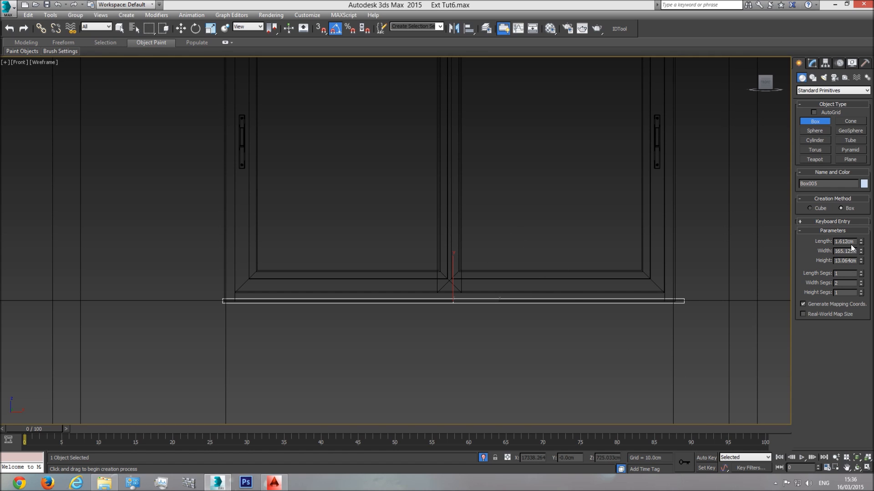
key("Return")
scroll(664, 309, "down", 2)
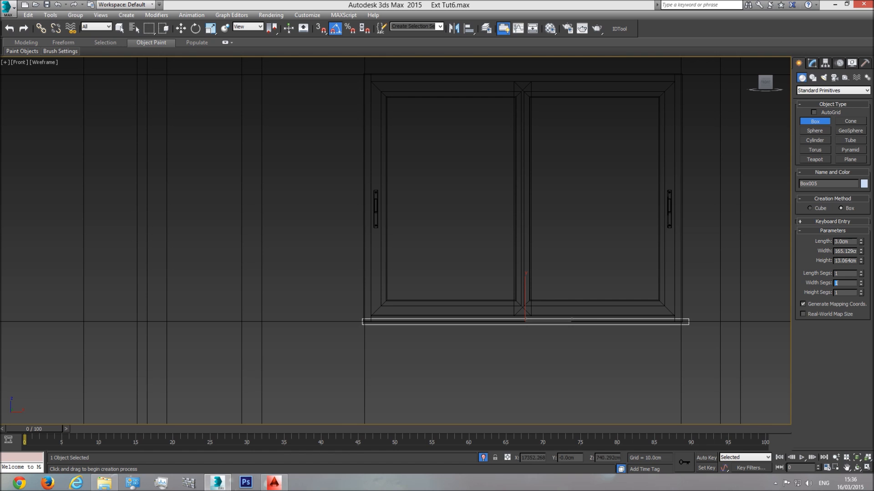
- Move the sill box along Y onto the outer face of the facade beneath the window
scroll(573, 345, "up", 4)
key("w")
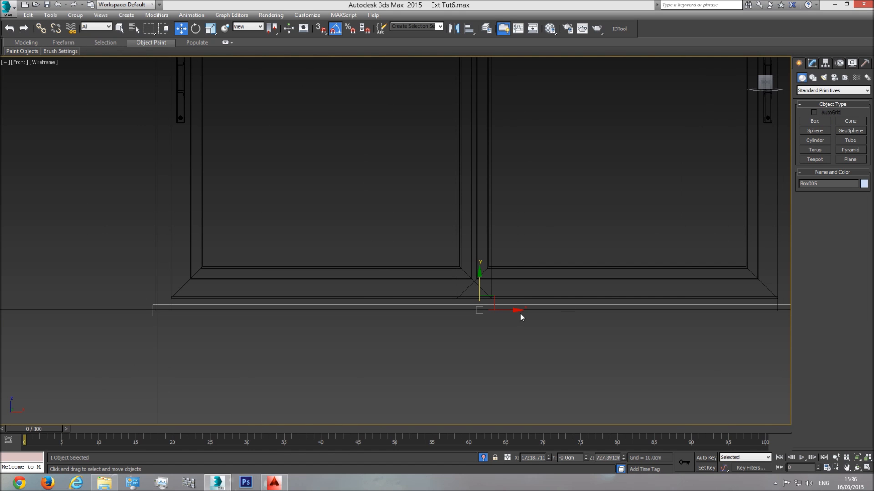
key("p")
left_click(857, 459)
left_click(857, 468)
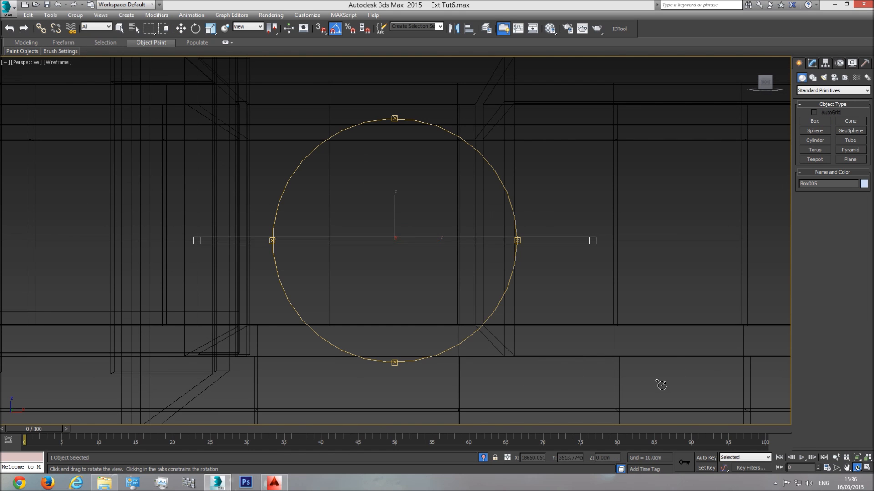
key("F3")
mouse_move(410, 299)
left_mouse_down()
mouse_move(445, 300)
mouse_move(423, 291)
left_mouse_up()
key("w")
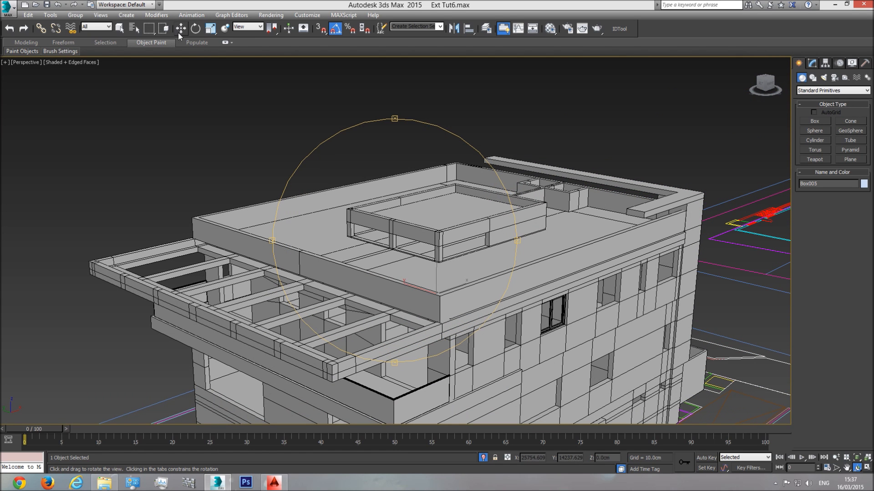
left_click_drag(417, 290, 548, 337)
scroll(547, 337, "up", 8)
left_click_drag(535, 286, 531, 286)
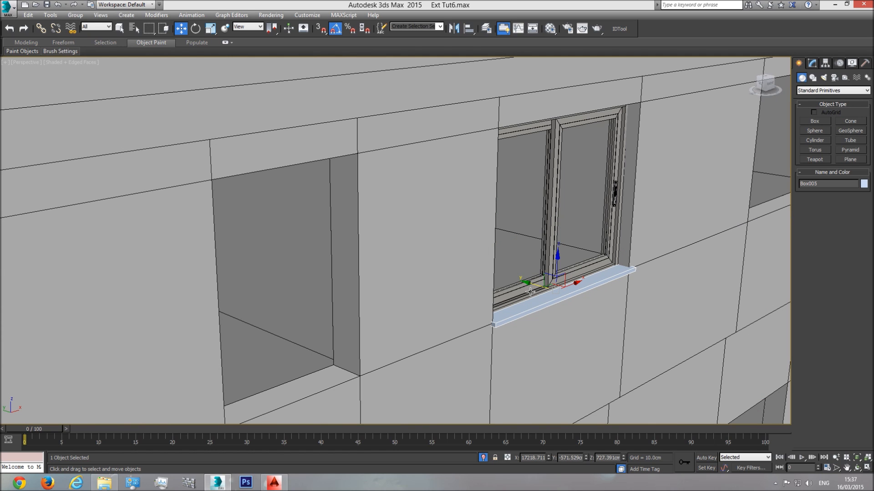
- Draw a thin guide box about 5 cm wide above the sill's right end and align it with the window's outer right edge
key("f")
scroll(394, 316, "down", 2)
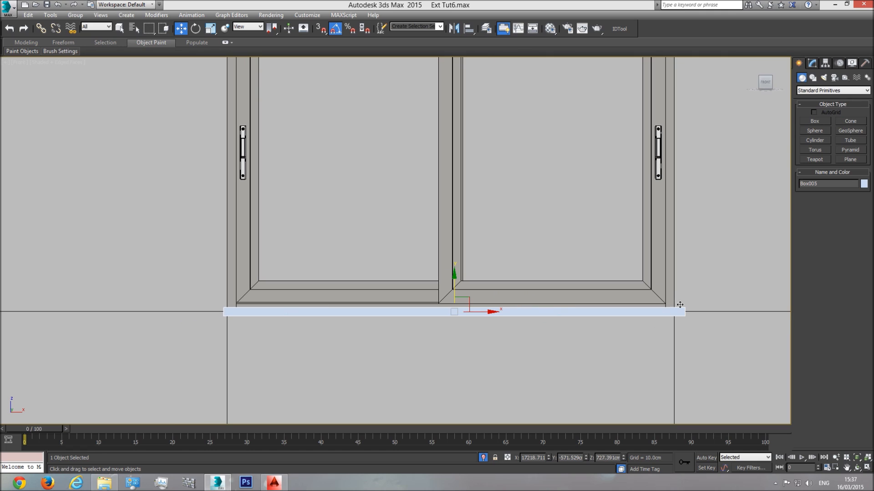
left_click(814, 121)
scroll(635, 284, "up", 4)
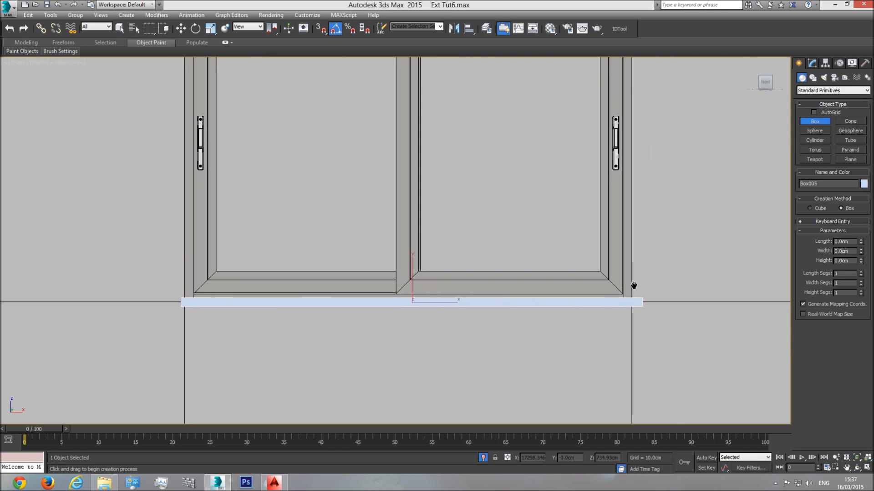
left_click_drag(635, 291, 662, 294)
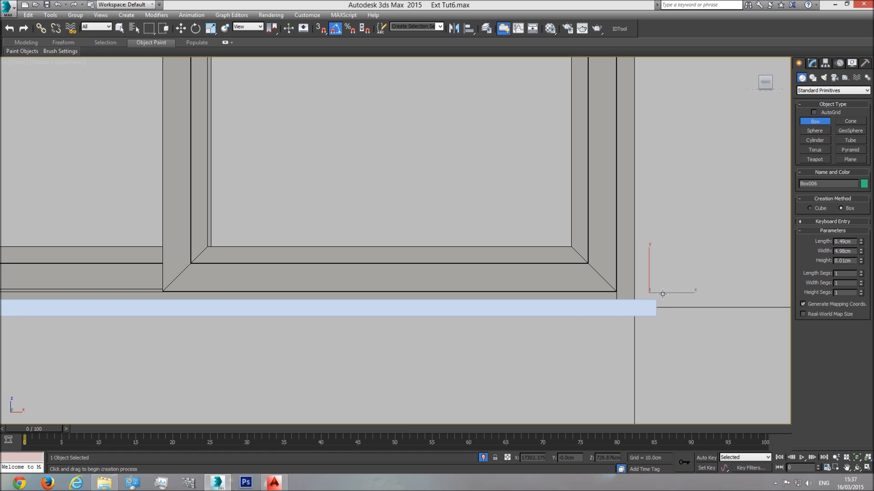
left_click(663, 220)
key("F3")
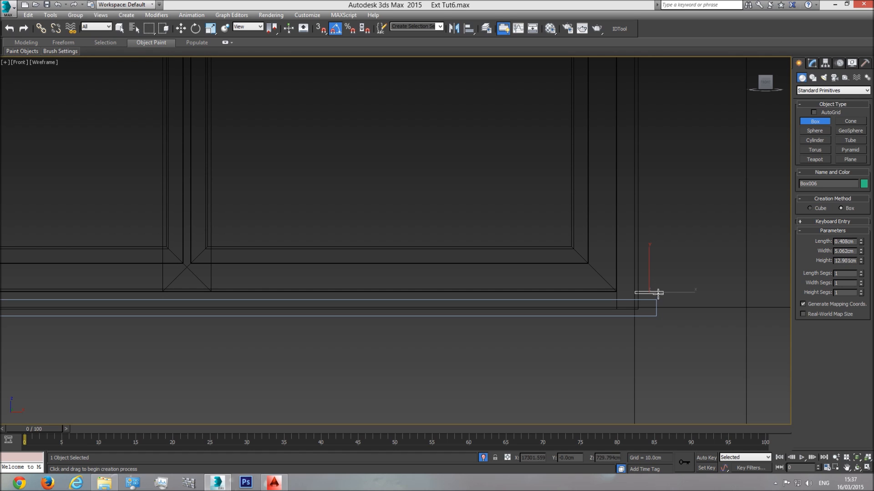
key("w")
left_click_drag(672, 292, 674, 292)
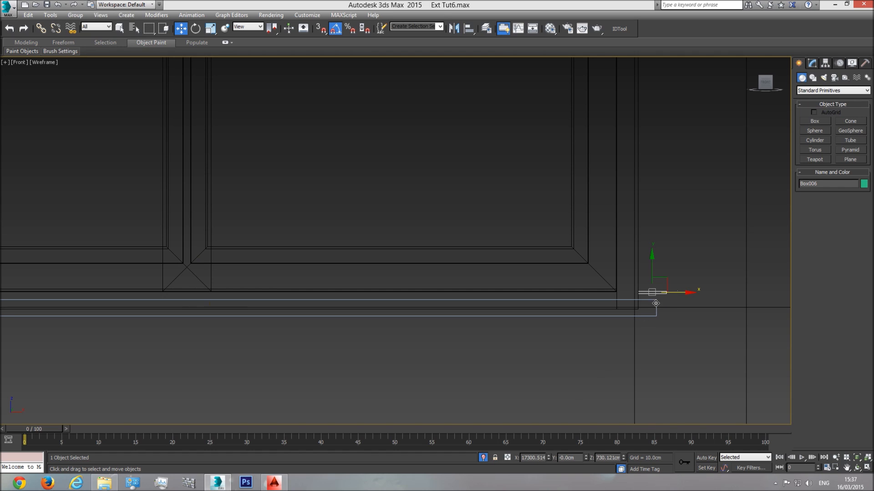
- Convert the sill to an Editable Poly and move its right end vertices out to the guide box's outer end
left_click(655, 303)
left_click(813, 63)
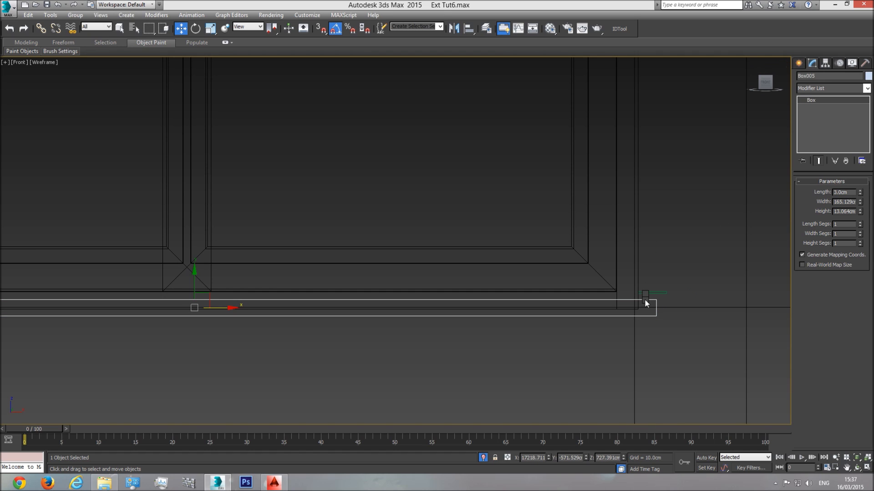
right_click(644, 299)
mouse_move(680, 391)
left_click(753, 397)
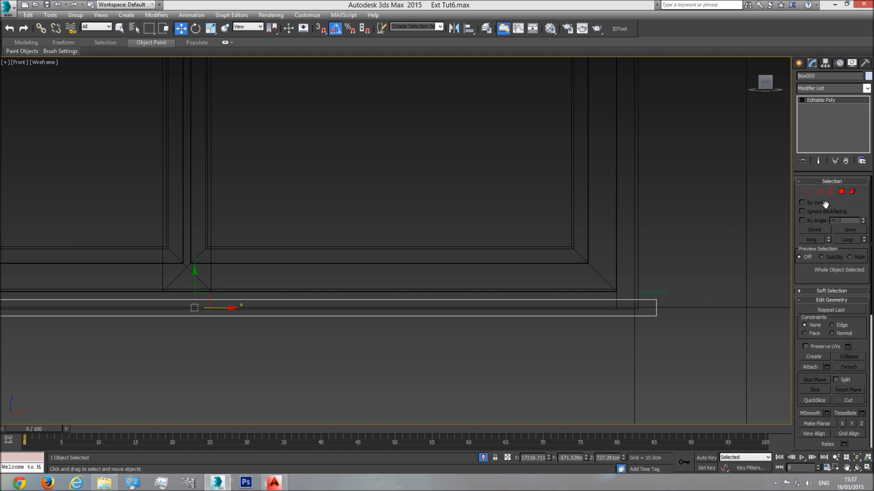
left_click(810, 193)
left_click_drag(683, 258, 591, 371)
left_click_drag(682, 307, 695, 308)
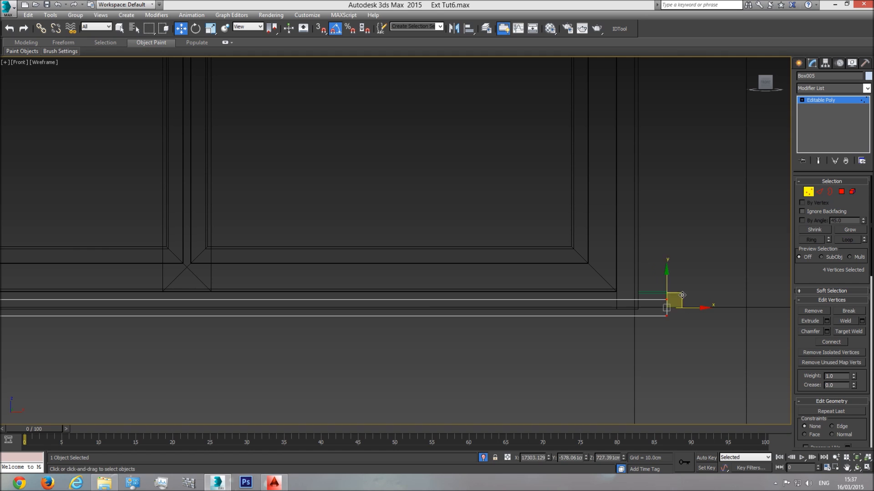
left_click(808, 192)
- Move the guide box along X to the window's left side, with its inner end against the outer left edge
left_click(650, 292)
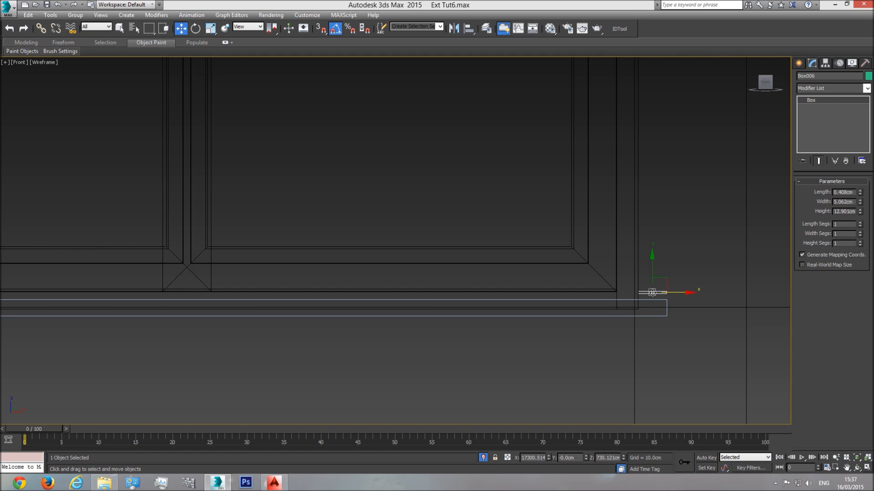
scroll(731, 298, "down", 5)
left_click_drag(732, 298, 80, 300)
middle_click_drag(80, 300, 381, 296)
scroll(364, 295, "up", 3)
left_click_drag(375, 293, 374, 293)
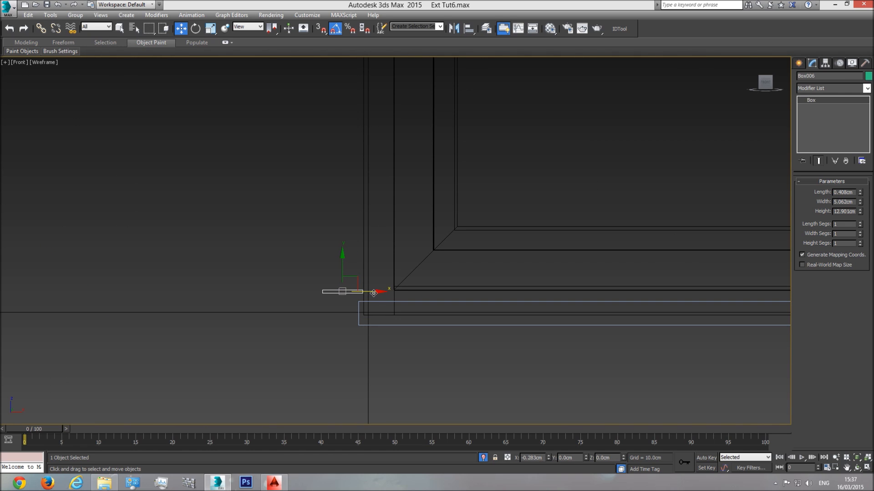
- Move the sill's left end vertices outward along X to the guide box's outer end
left_click(357, 319)
key("1")
left_click_drag(481, 241, 266, 392)
left_click_drag(382, 315, 346, 320)
left_click(822, 105)
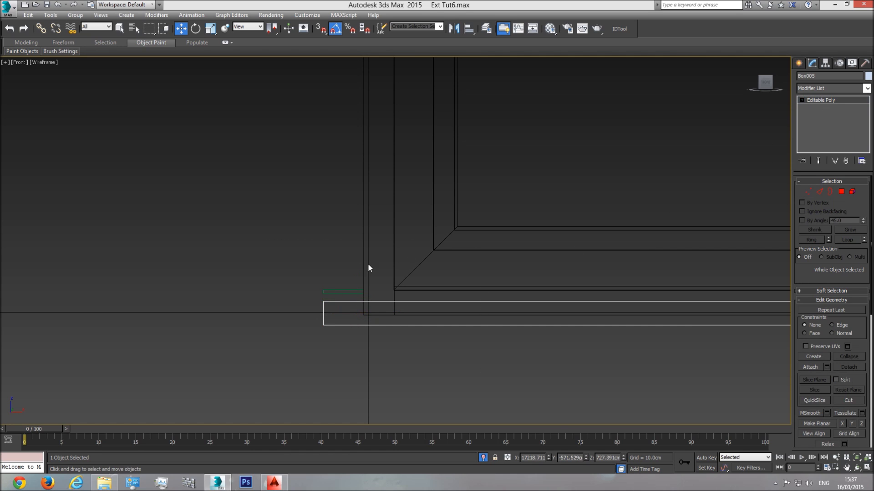
- Delete the thin guide box used to measure the sill's overhang
left_click(352, 291)
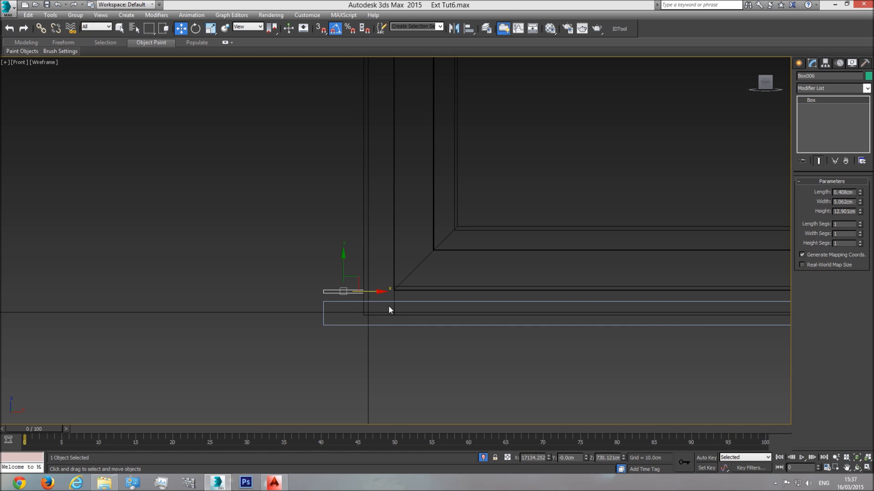
key("p")
left_click(858, 458)
left_click(858, 468)
key("F3")
left_click_drag(523, 273, 486, 296)
scroll(471, 281, "down", 10)
scroll(467, 276, "down", 15)
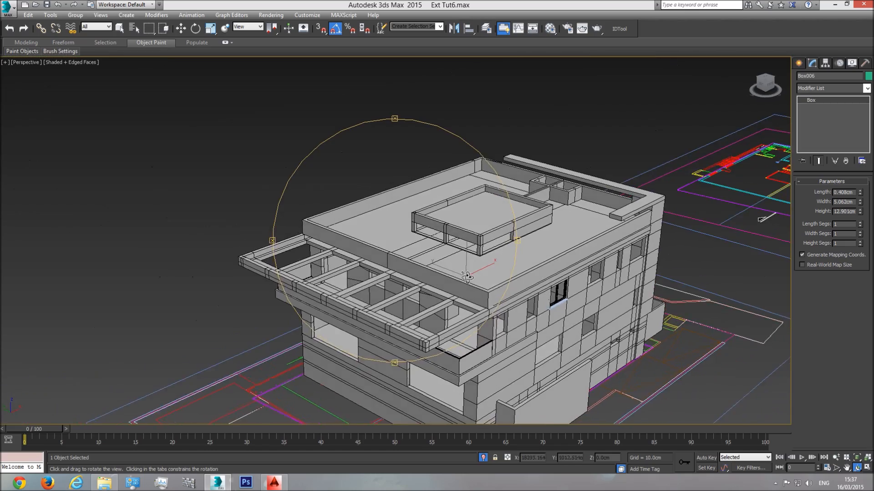
scroll(422, 264, "up", 10)
key("F3")
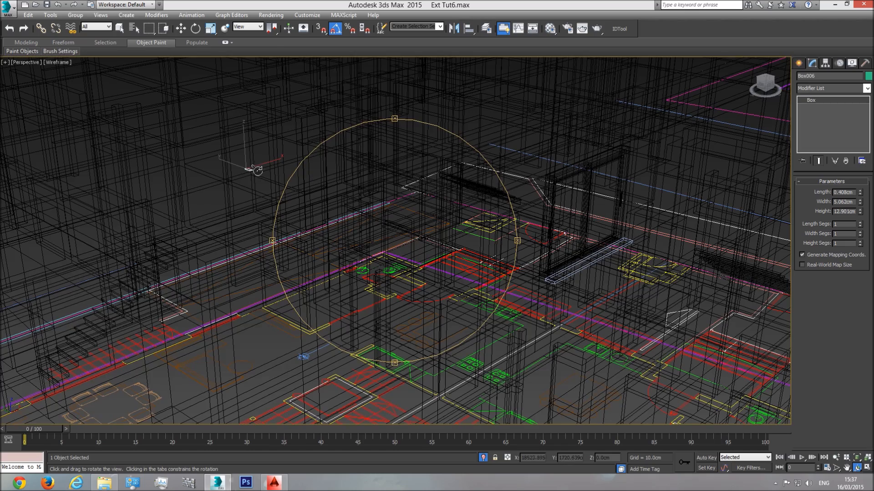
key("w")
key("Delete")
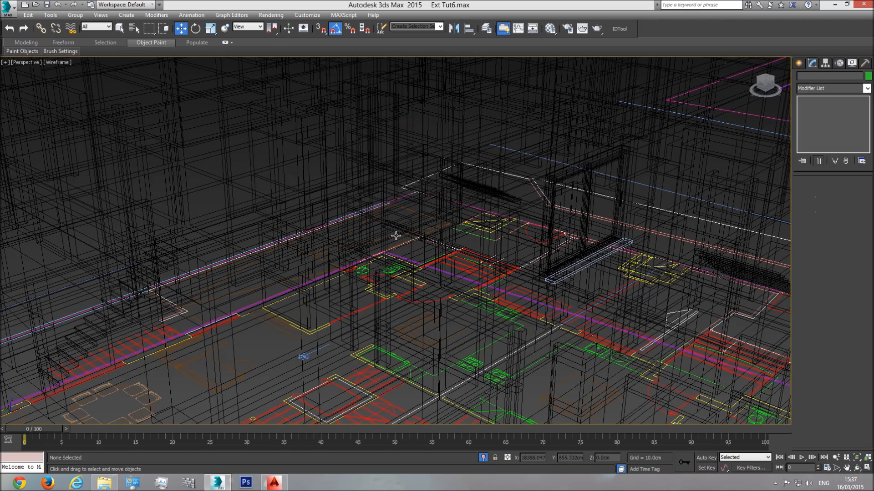
key("F3")
scroll(567, 273, "up", 8)
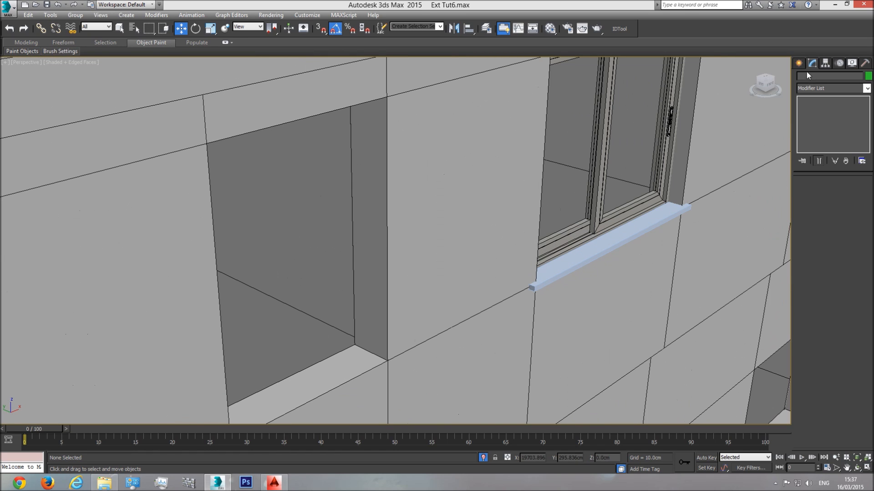
- Try drawing a box with AutoGrid on the inner side face of the neighbouring window opening
left_click(799, 63)
left_click(819, 120)
middle_click_drag(537, 255, 433, 246)
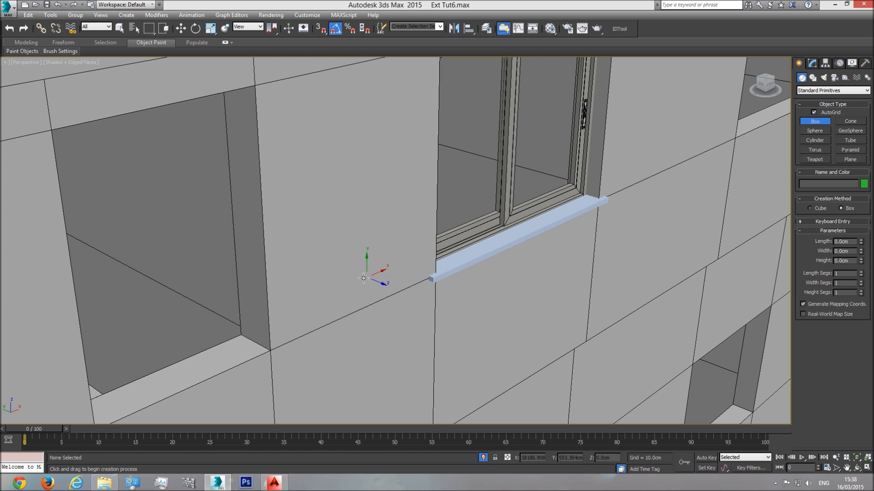
left_click_drag(245, 278, 226, 311)
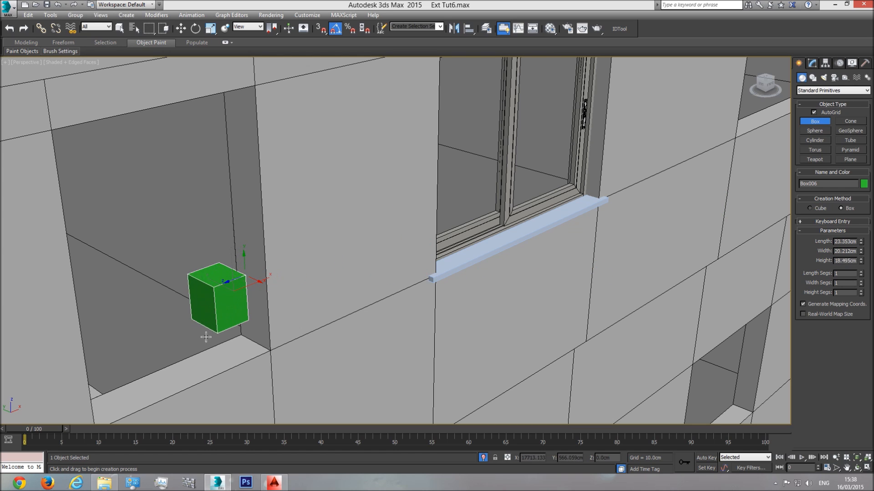
left_click(209, 314)
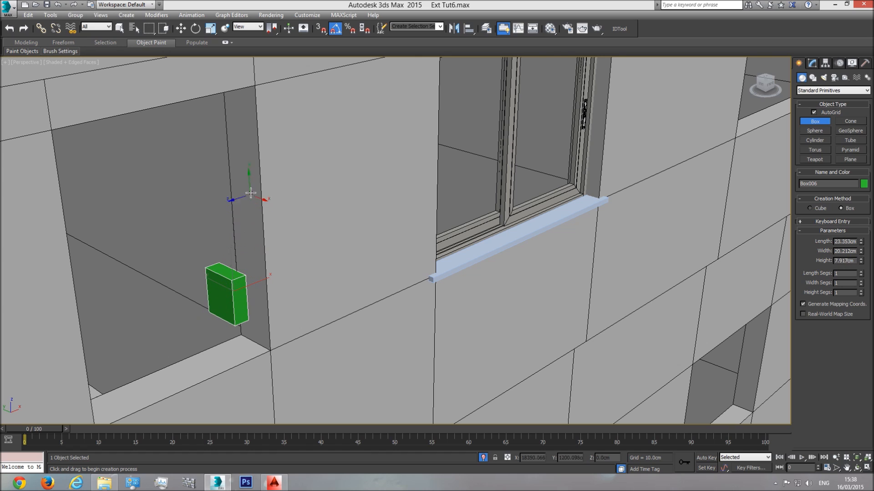
right_click(226, 298)
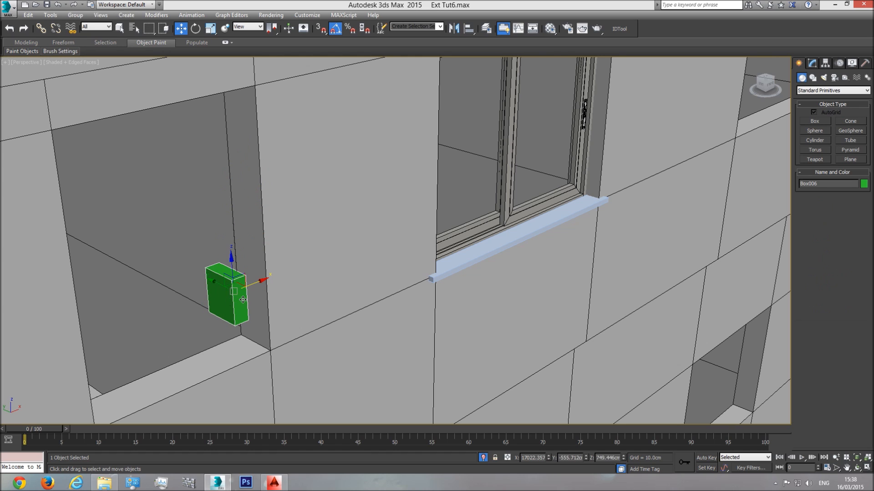
key("Delete")
- Draw a guide box with AutoGrid on the wall face at the sill's left end and set its height to 5 cm
left_click(814, 122)
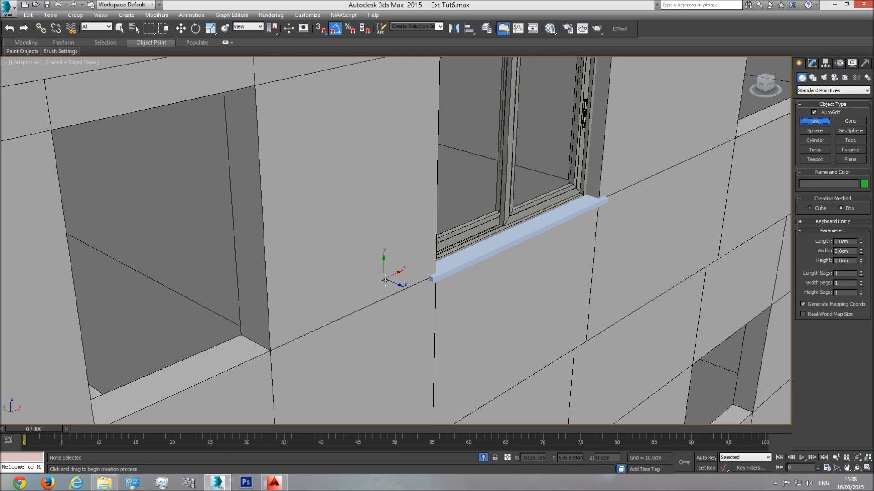
left_click_drag(418, 247, 437, 314)
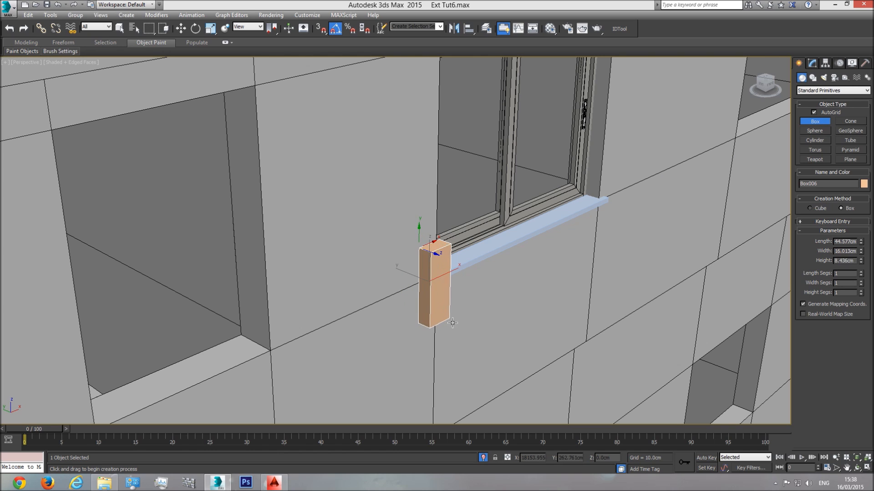
left_click(446, 322)
type("5.0cm")
key("Return")
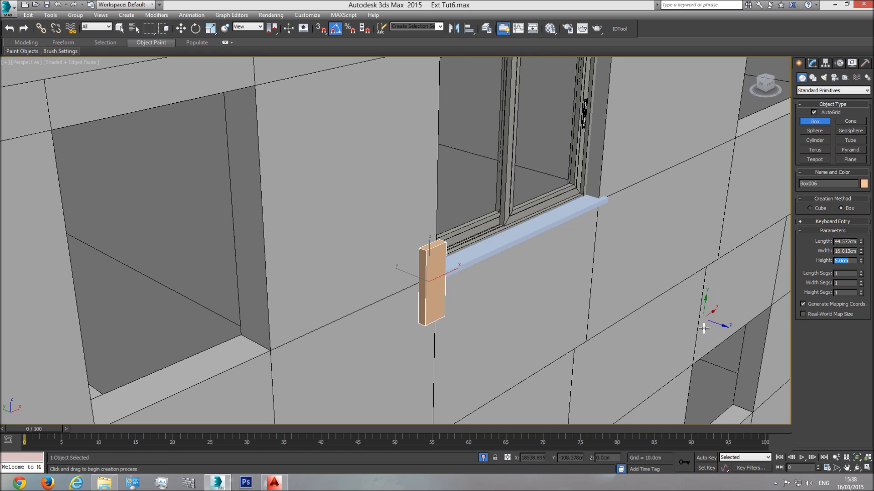
- Move the sill outward along Y to match the guide box's projection from the wall and delete the guide box
left_click(857, 467)
left_click_drag(446, 261, 402, 279)
right_click(410, 279)
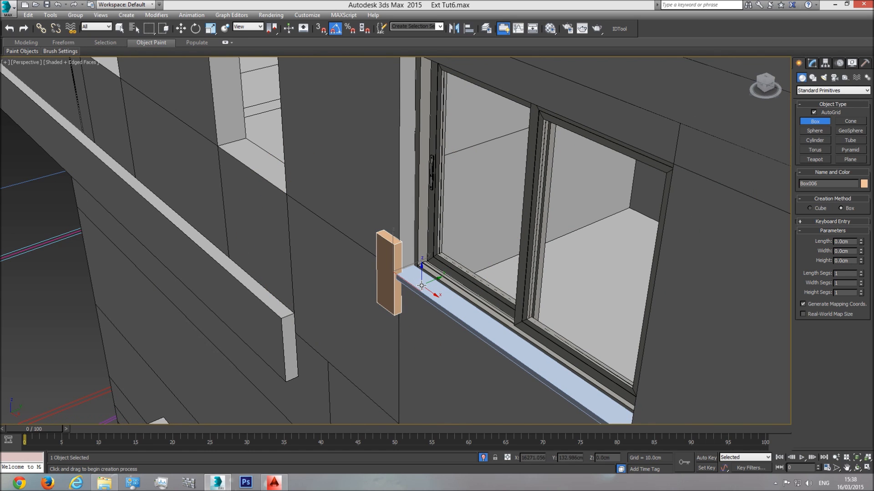
key("w")
left_click(428, 288)
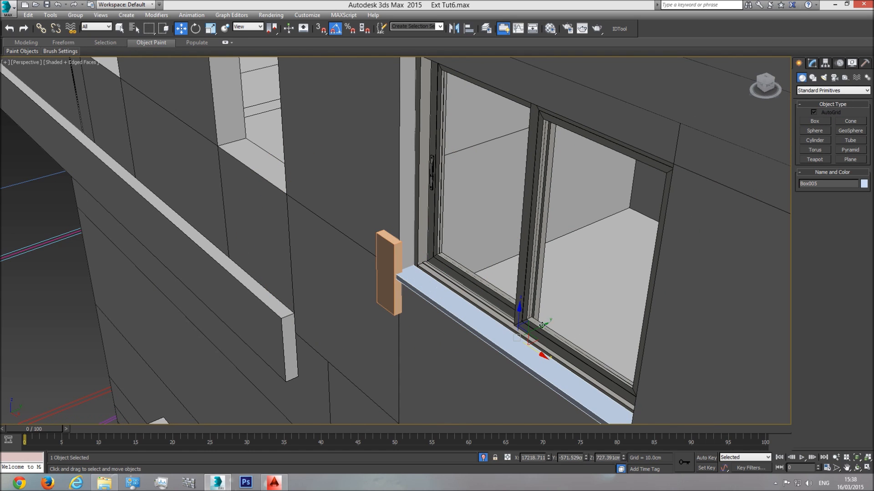
left_click_drag(539, 331, 537, 330)
left_click(390, 259)
key("Delete")
- Move the sill's four back vertices along Y in the top view, extending the sill inward beneath the window frame
left_click(445, 297)
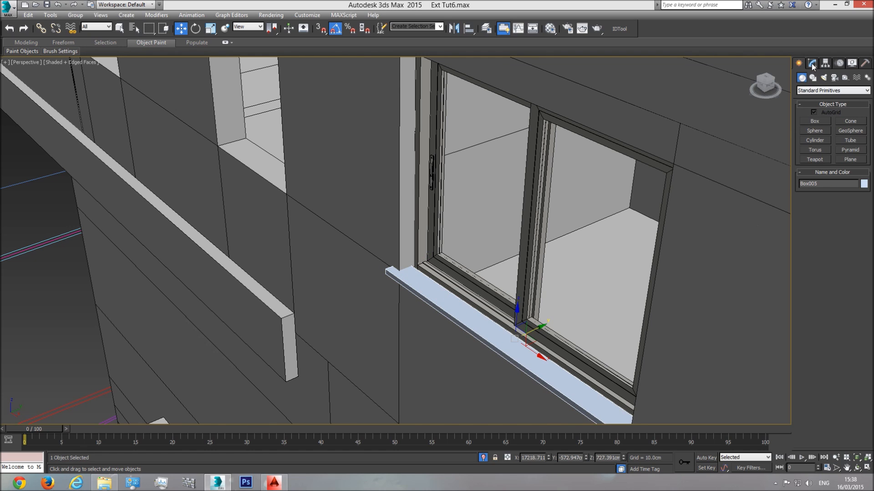
left_click(813, 66)
left_click(809, 191)
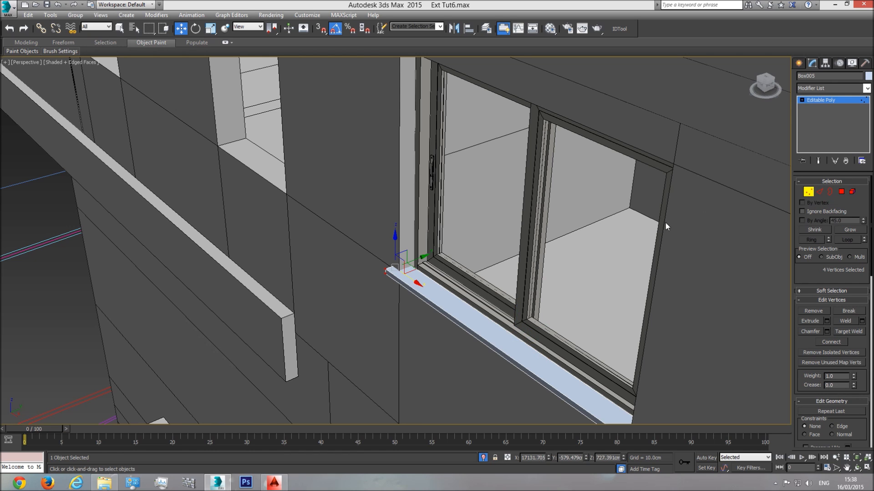
key("t")
key("F3")
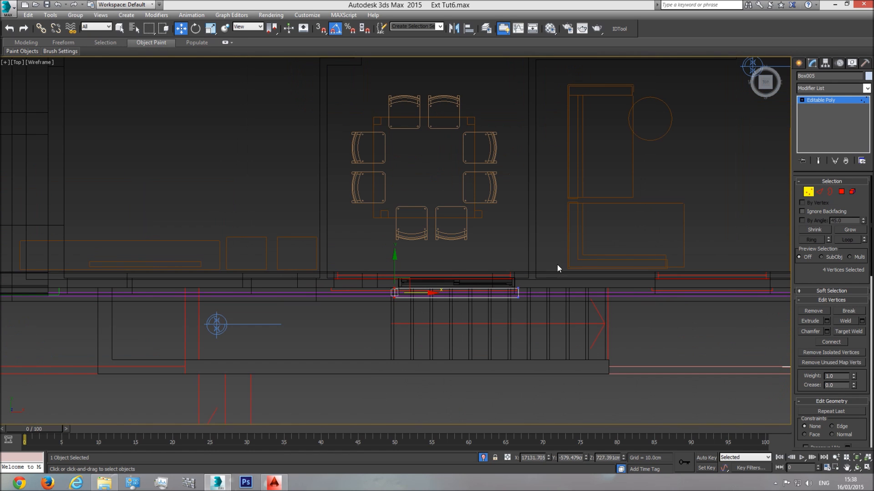
left_click_drag(378, 294, 378, 293)
scroll(422, 286, "up", 3)
left_click_drag(519, 265, 527, 236)
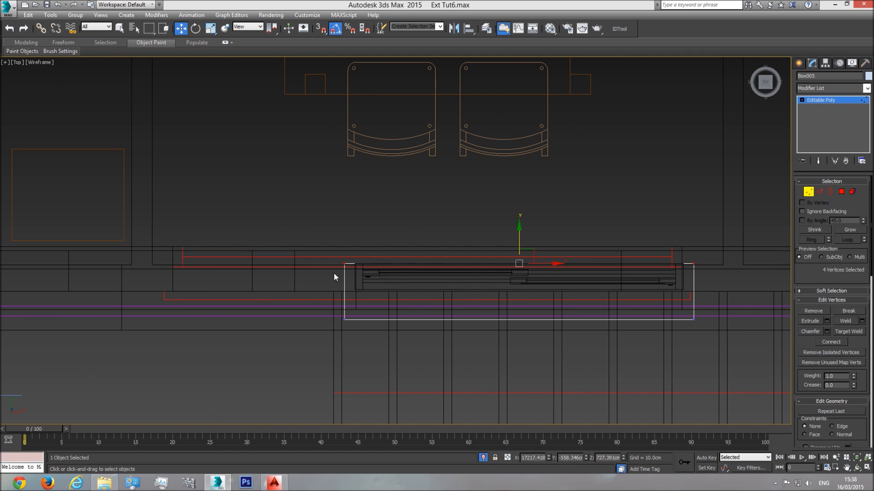
scroll(334, 273, "up", 5)
- Examine the deepened sill beneath the window in a shaded perspective view from outside the building
key("p")
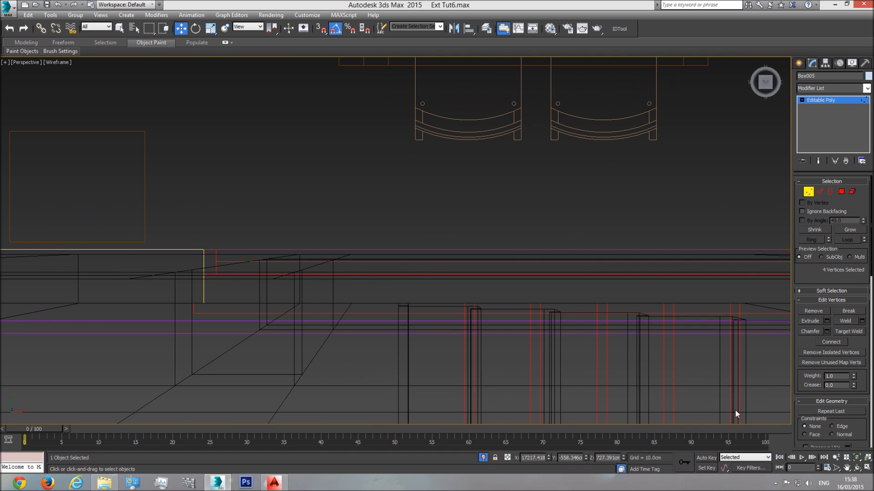
left_click(859, 460)
left_click(857, 468)
key("F3")
mouse_move(572, 323)
left_mouse_down()
mouse_move(491, 242)
mouse_move(511, 223)
left_mouse_up()
middle_click_drag(399, 247, 391, 234)
scroll(392, 234, "down", 3)
left_click_drag(395, 236, 388, 244)
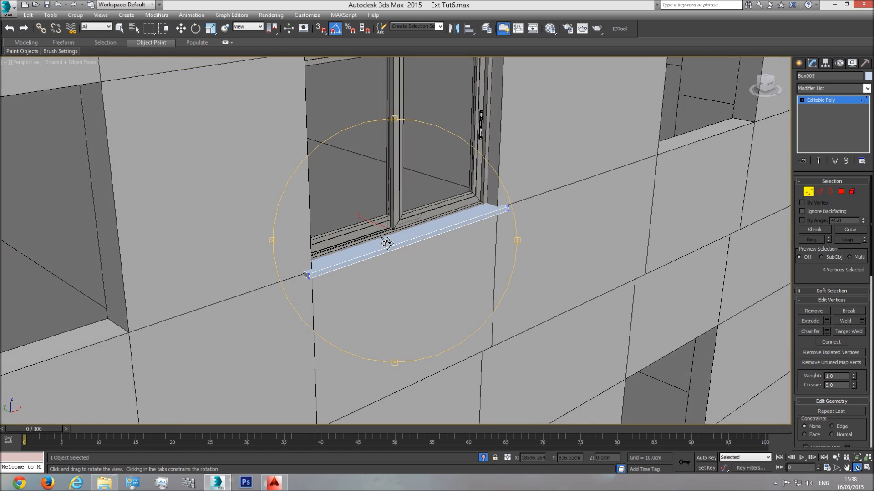
- Chamfer all twelve edges of the window sill by 0.25 cm
left_click(825, 99)
middle_click_drag(304, 278, 446, 251)
scroll(446, 251, "up", 3)
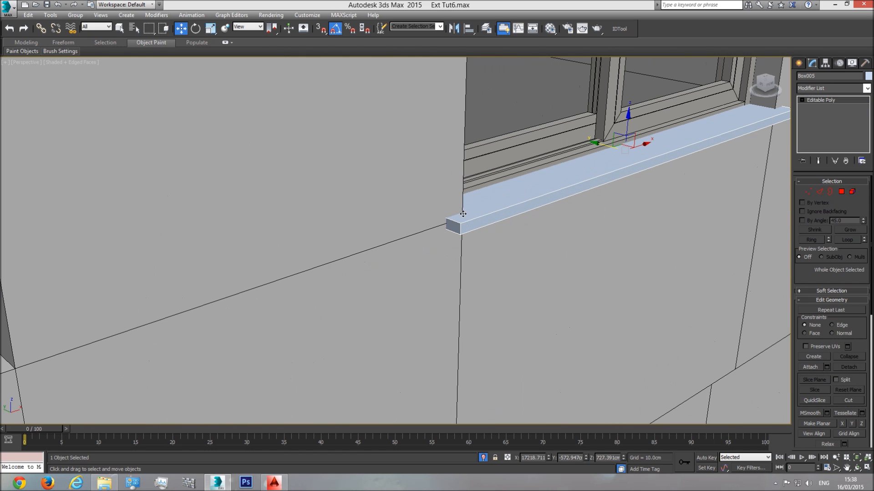
left_click(820, 191)
scroll(471, 247, "down", 5)
left_click_drag(575, 160, 362, 285)
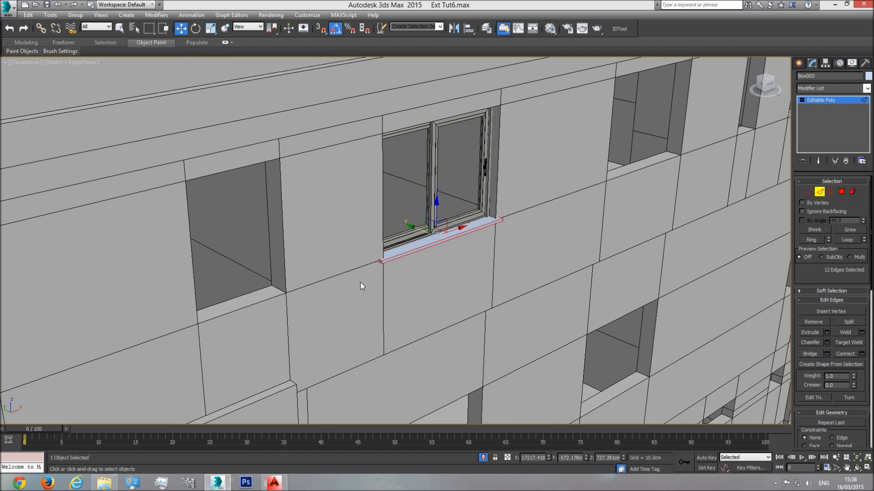
scroll(363, 285, "up", 6)
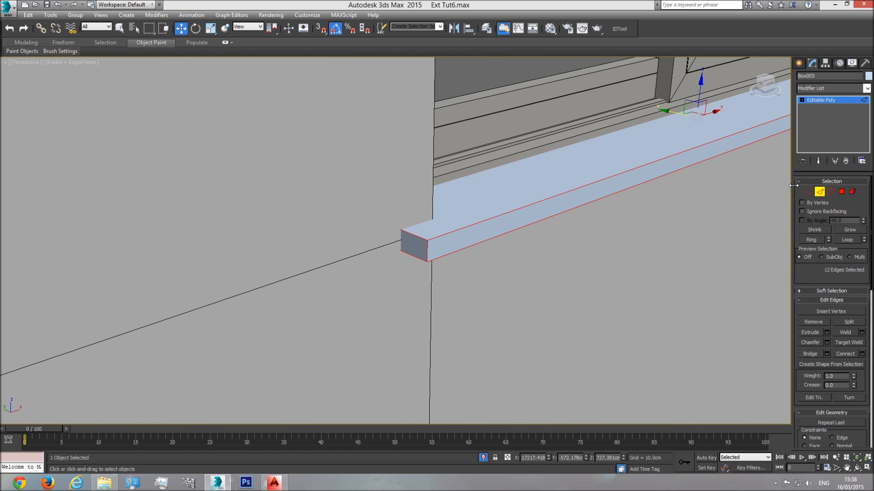
left_click(826, 342)
double_click(417, 260)
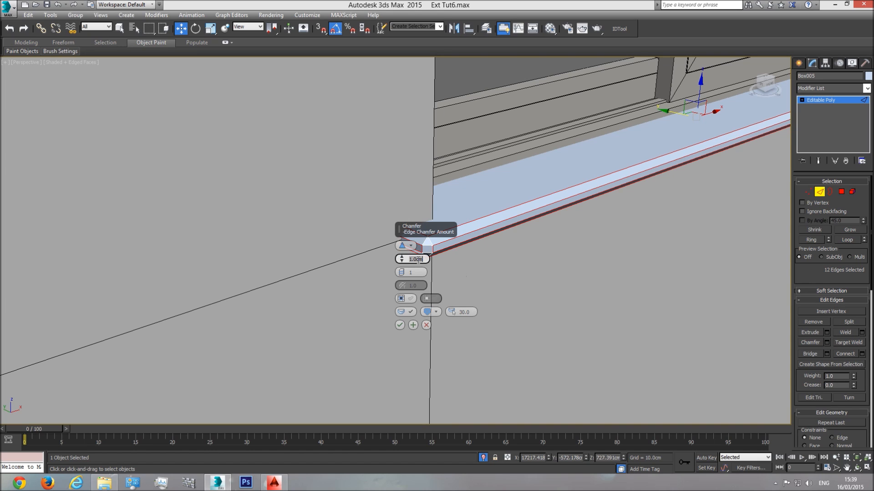
type("0.25")
key("Return")
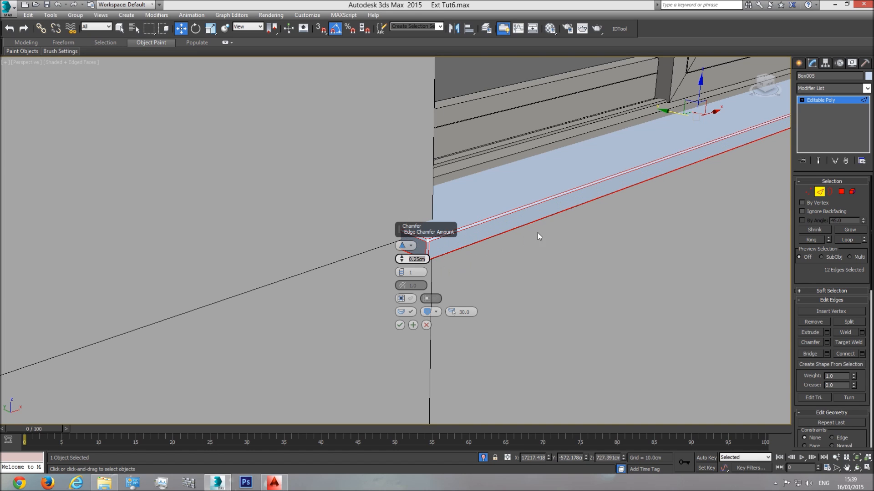
left_click(400, 325)
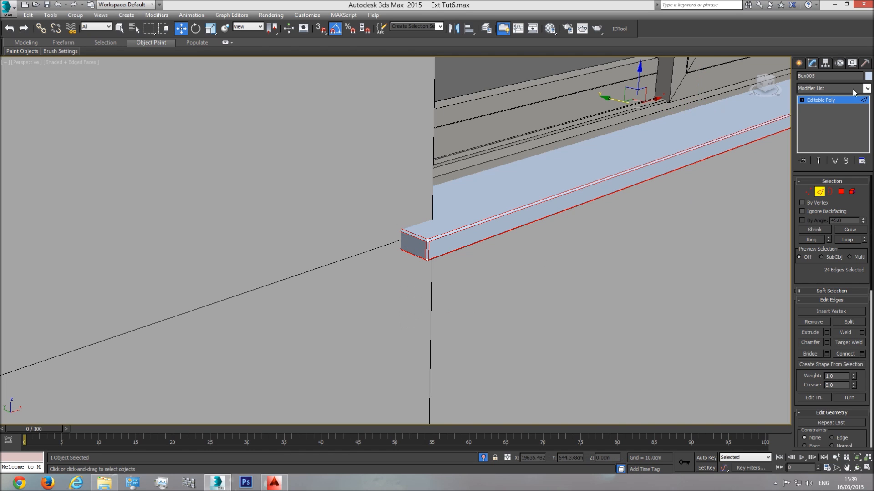
left_click(840, 99)
scroll(473, 216, "down", 10)
scroll(474, 216, "down", 5)
left_click(674, 348)
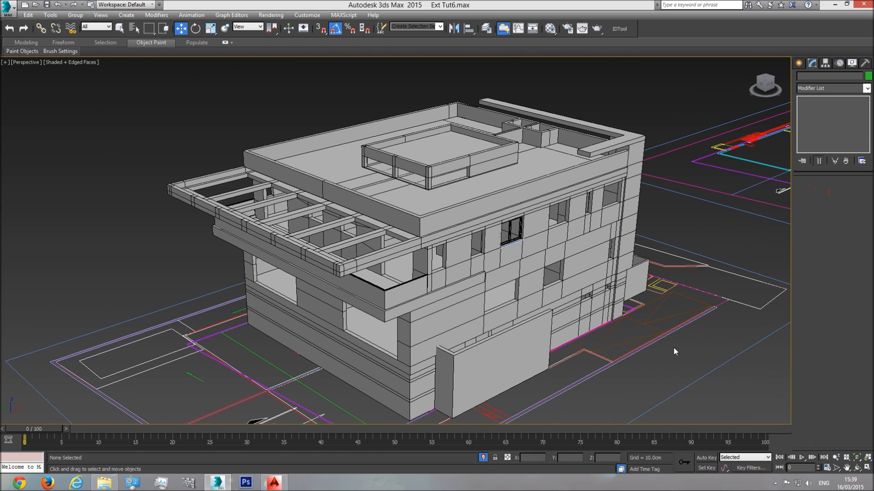
- Rename the sill as ledge and set its object color to black
scroll(484, 228, "up", 15)
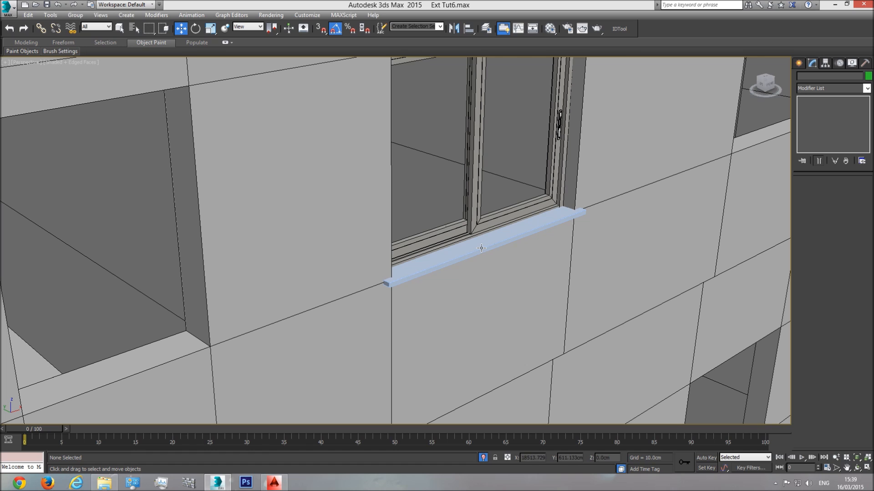
left_click(479, 250)
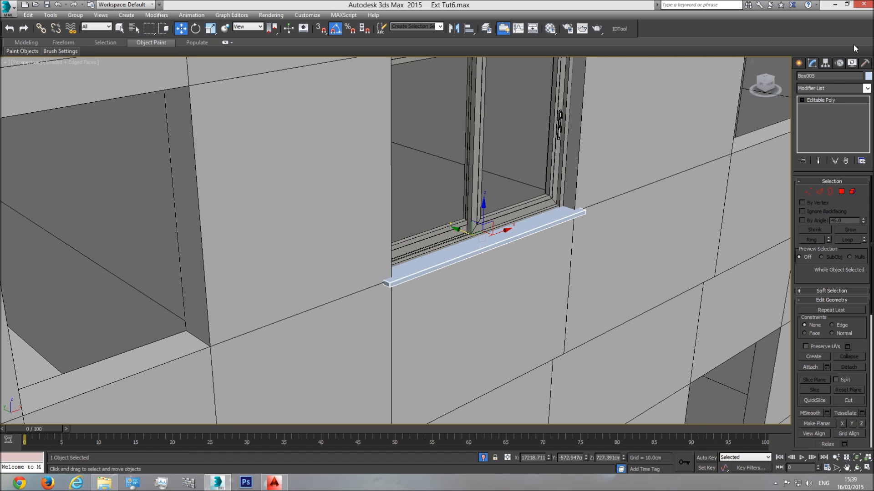
left_click(861, 76)
key("BackSpace")
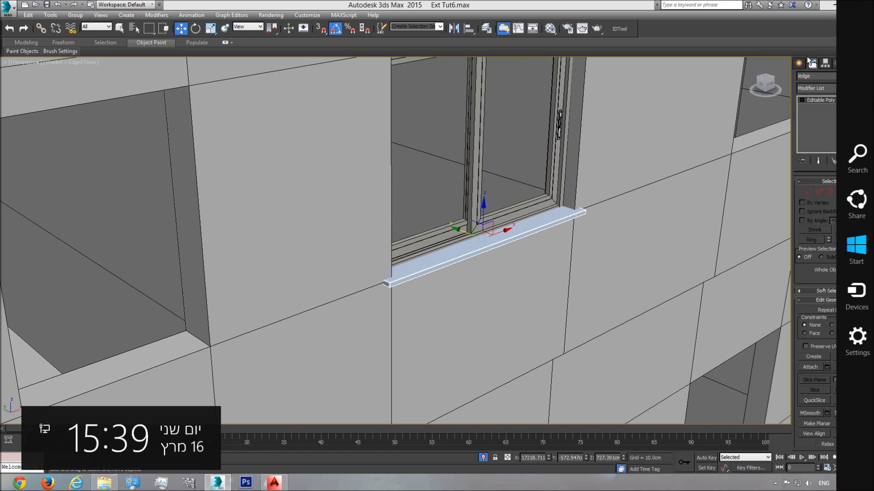
left_click(869, 75)
left_click(672, 250)
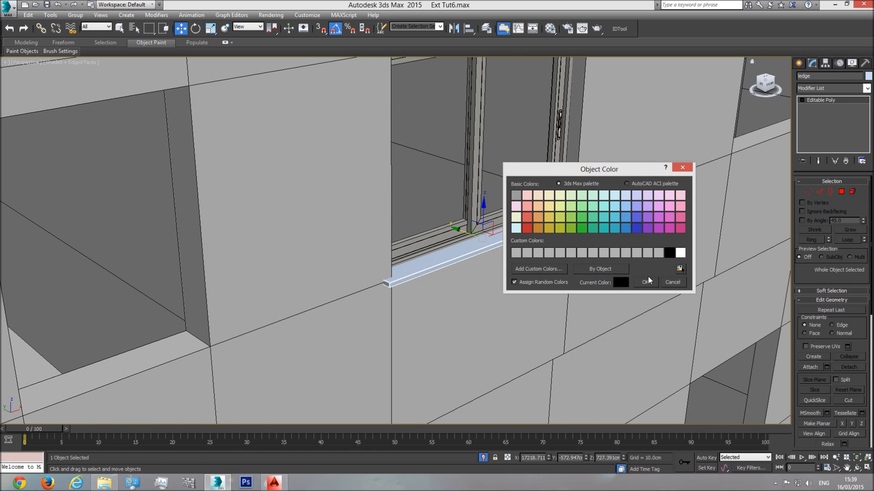
left_click(650, 283)
- Assign the base material to the ledge in the Material Editor
left_click(550, 29)
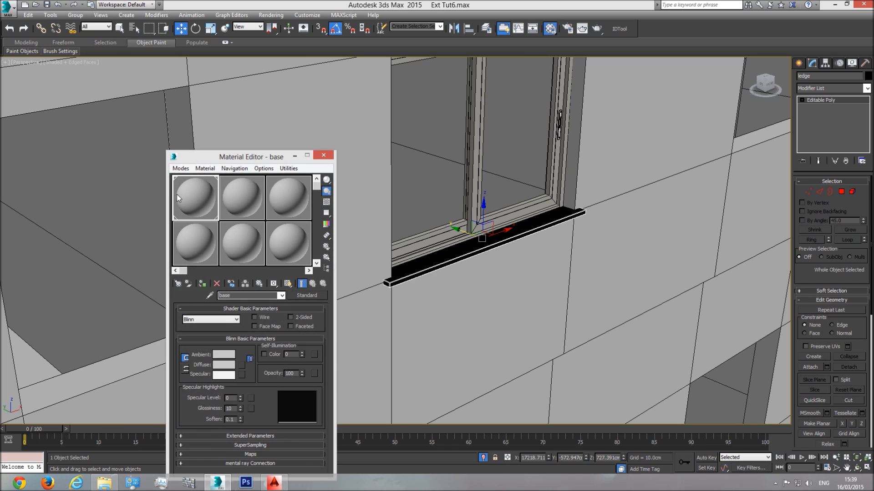
left_click(203, 283)
left_click(324, 155)
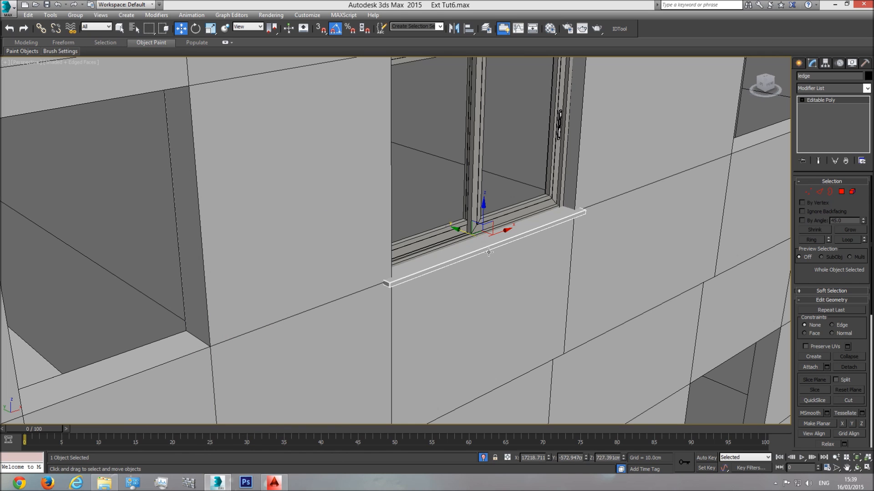
- Rename the window frame object above the ledge as Window
left_click(475, 172)
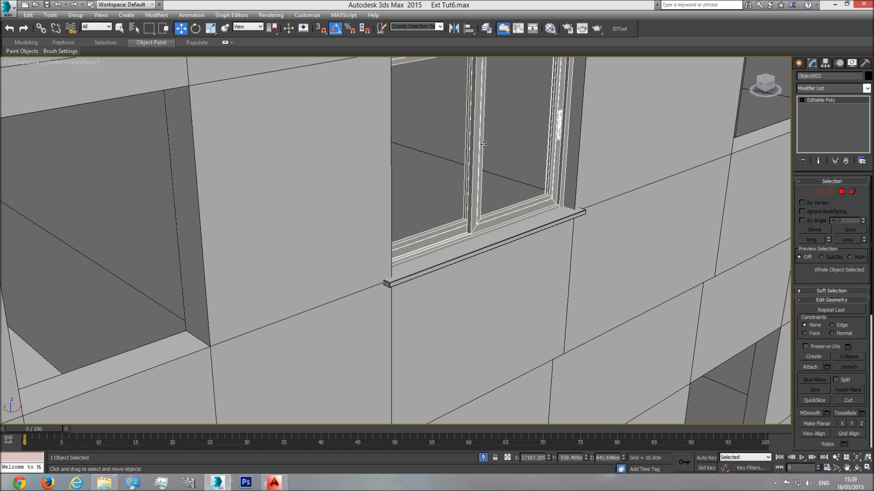
double_click(829, 77)
type("Window")
- Group the ledge and the window frame under the name Window
left_click(509, 232)
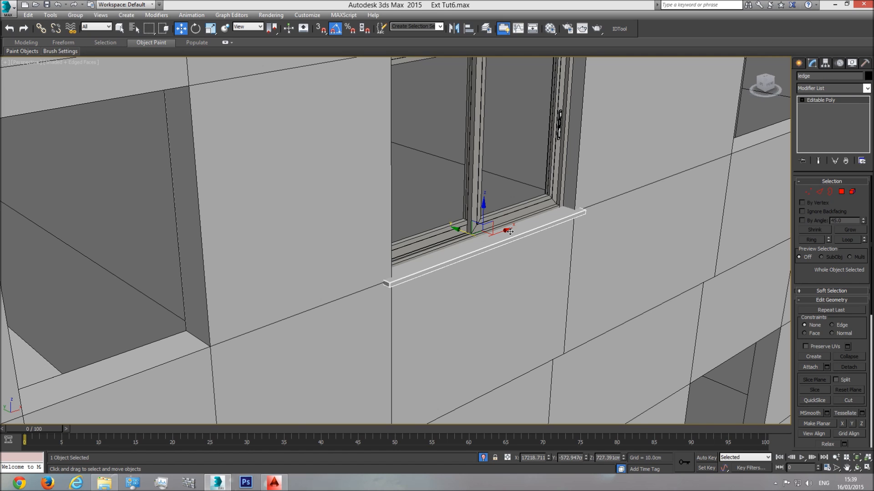
left_click(477, 165, "ctrl")
left_click(76, 15)
left_click(86, 25)
type("Window")
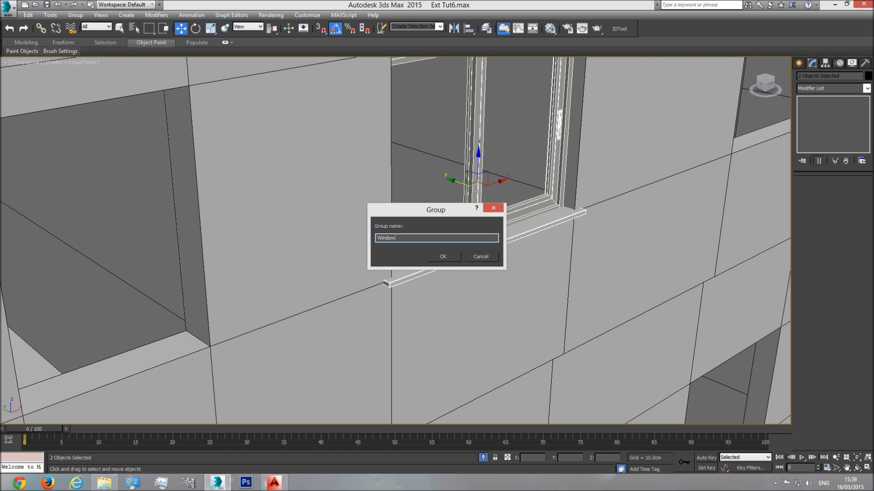
key("Return")
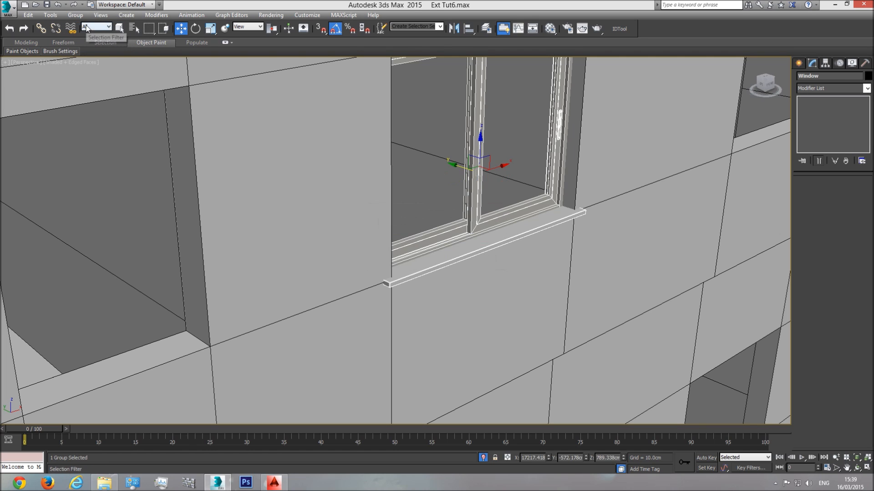
- Copy the Window group along X in the front view into the next opening of the same size to its right
scroll(482, 252, "down", 5)
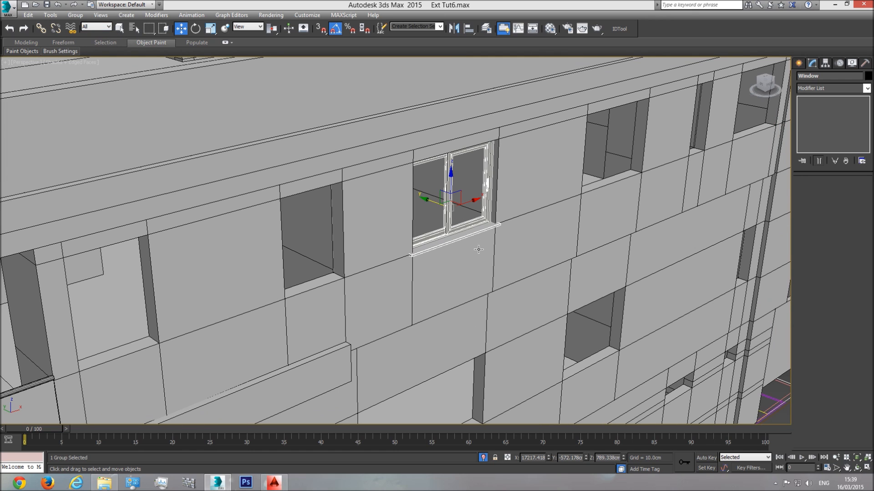
middle_click_drag(588, 174, 492, 182)
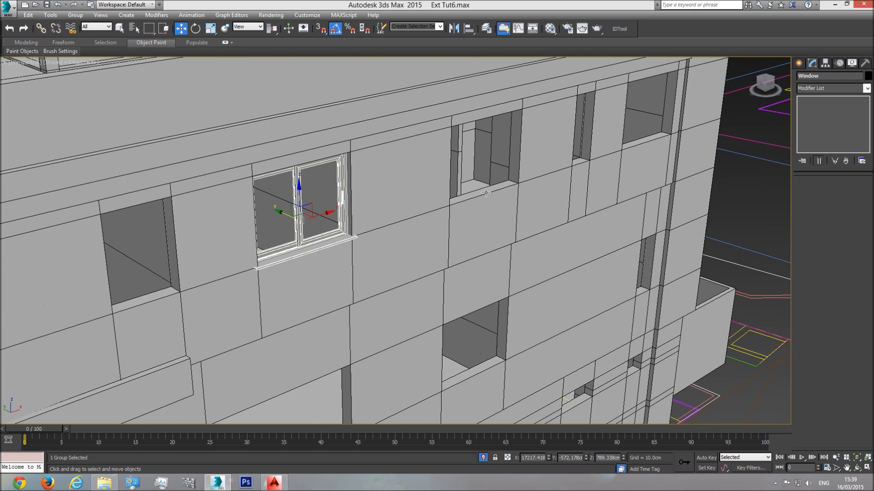
key("f")
scroll(482, 241, "down", 4)
middle_click_drag(596, 215, 472, 275)
scroll(472, 275, "down", 5)
middle_click_drag(537, 276, 386, 251)
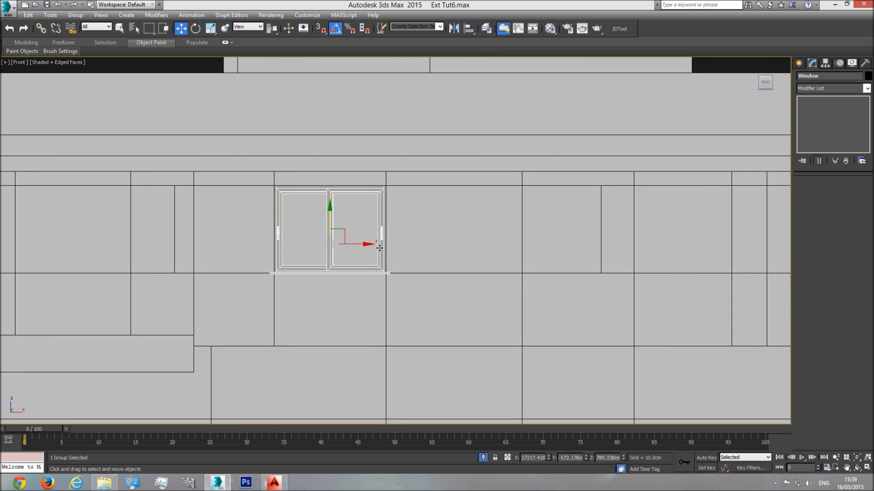
mouse_move(362, 244)
left_mouse_down("shift")
mouse_move(605, 247)
mouse_move(609, 254)
left_mouse_up("shift")
left_click(435, 280)
middle_click_drag(554, 243, 427, 242)
scroll(423, 242, "up", 5)
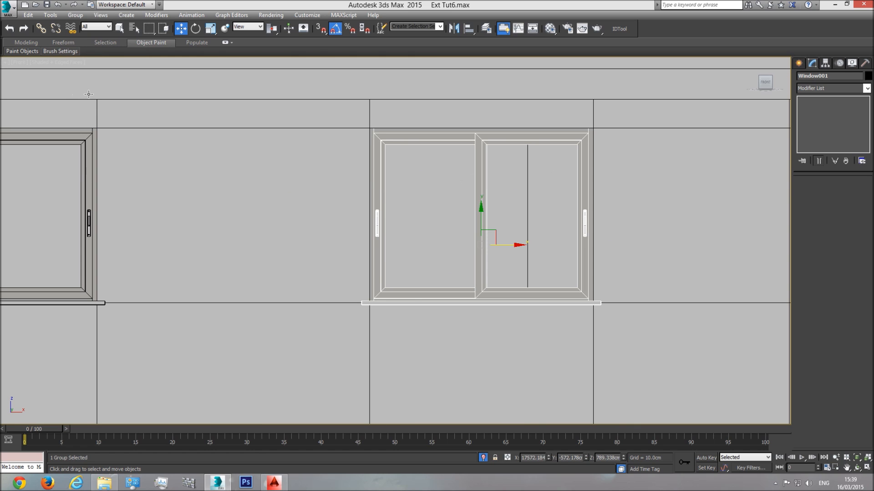
- Change the front view's shading style to Realistic so the facade openings stand out
left_click(73, 63)
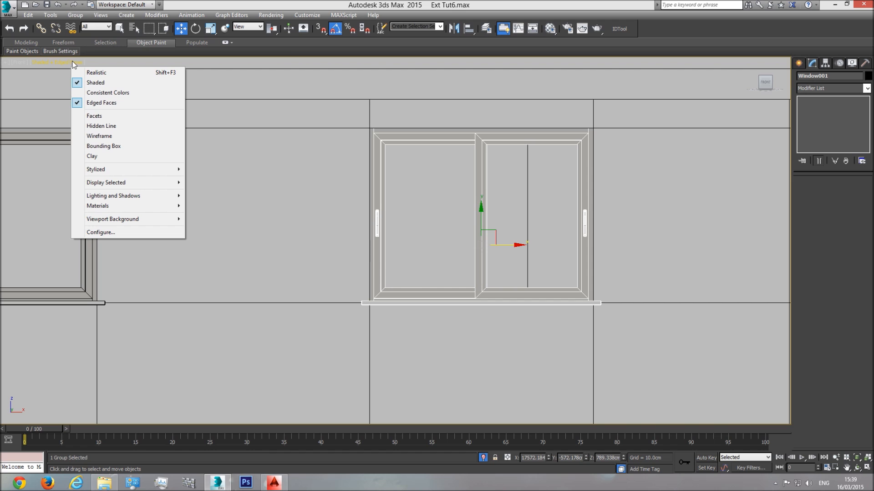
left_click(100, 76)
scroll(376, 197, "down", 5)
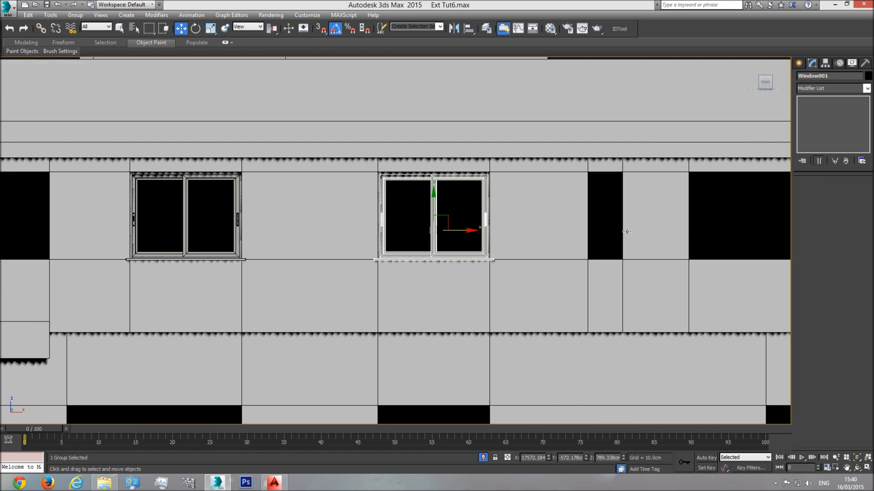
scroll(612, 218, "down", 5)
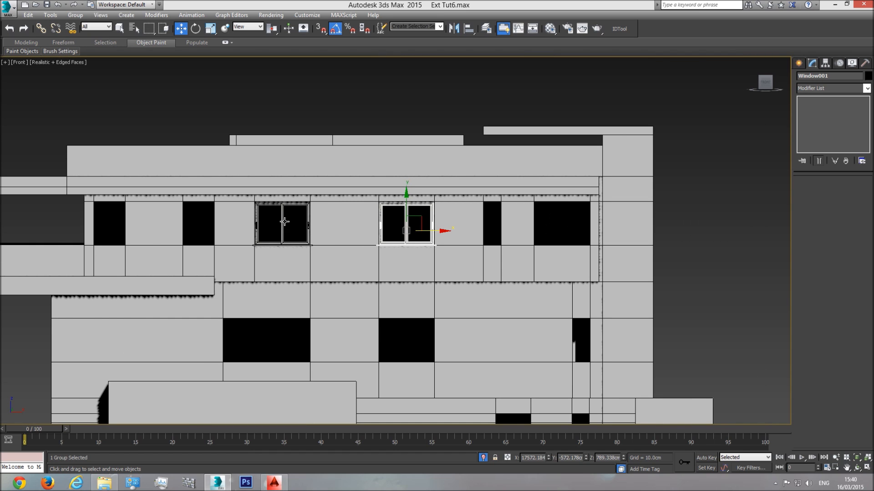
- Fine-tune the copied window's X position so it sits centered in its opening
scroll(400, 230, "up", 15)
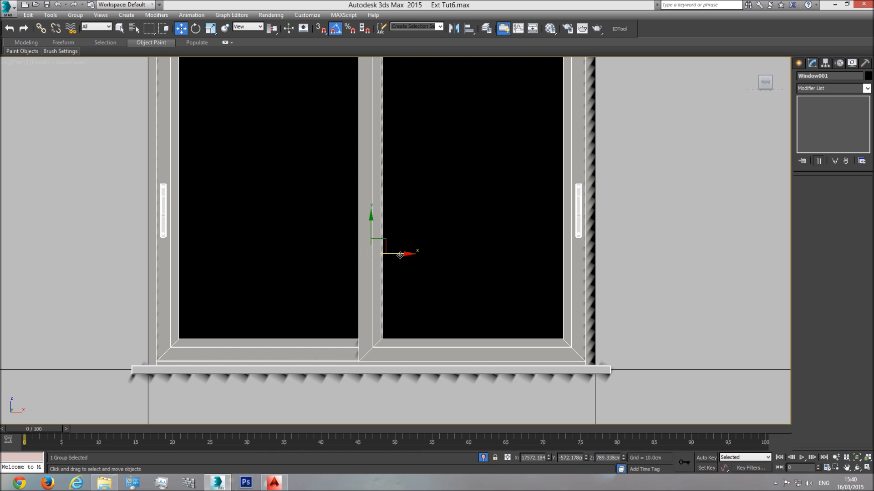
left_click_drag(401, 255, 401, 255)
scroll(401, 256, "down", 12)
middle_click_drag(446, 270, 420, 277)
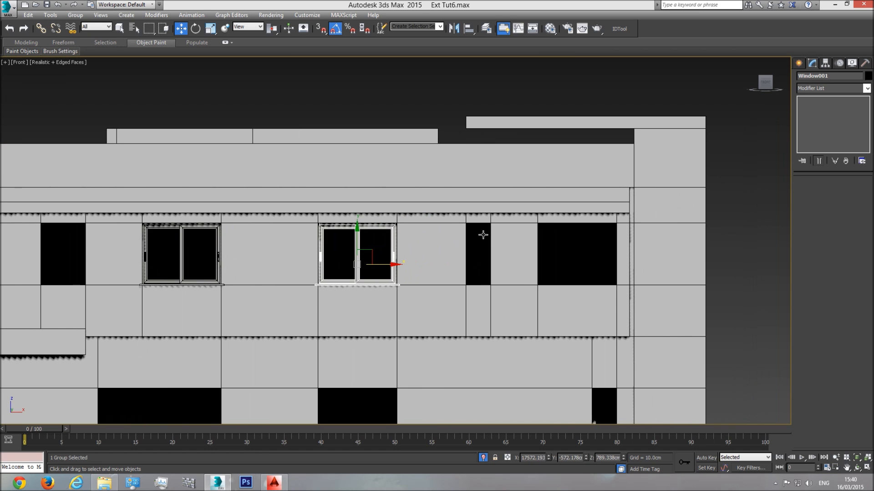
- Copy the window along X into the wide opening at the upper floor's right end and fine-tune its position
scroll(480, 232, "down", 3)
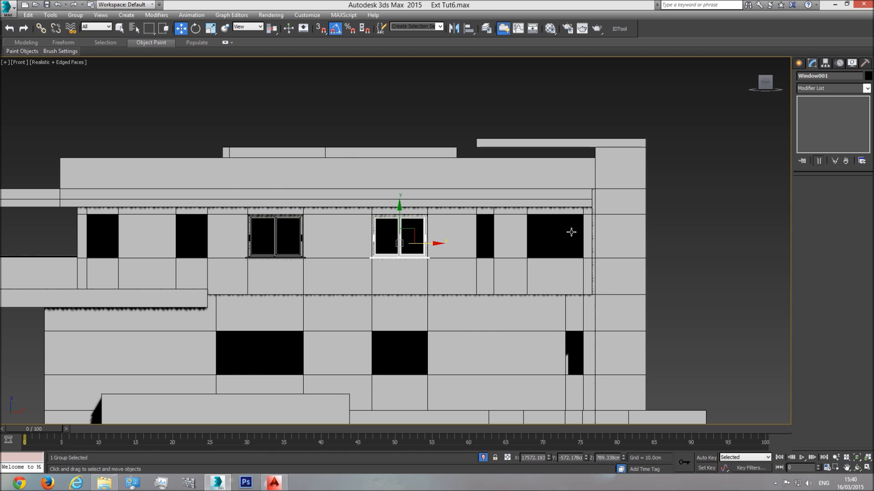
left_click_drag(430, 244, 586, 257, "shift")
key("Return")
scroll(462, 247, "up", 5)
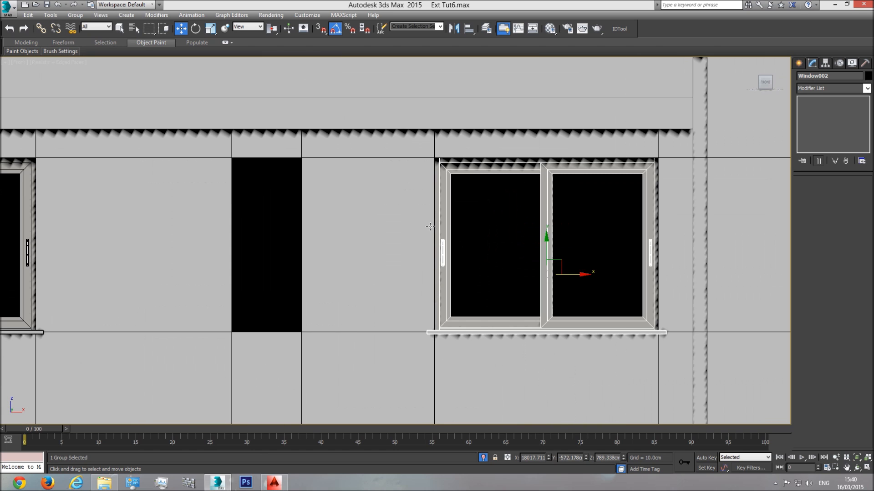
scroll(592, 264, "up", 2)
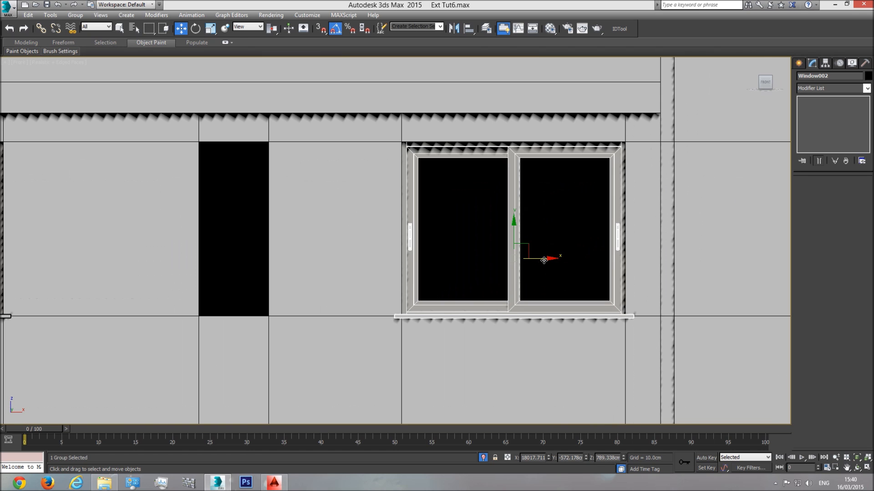
left_click_drag(543, 260, 542, 270)
scroll(541, 270, "down", 6)
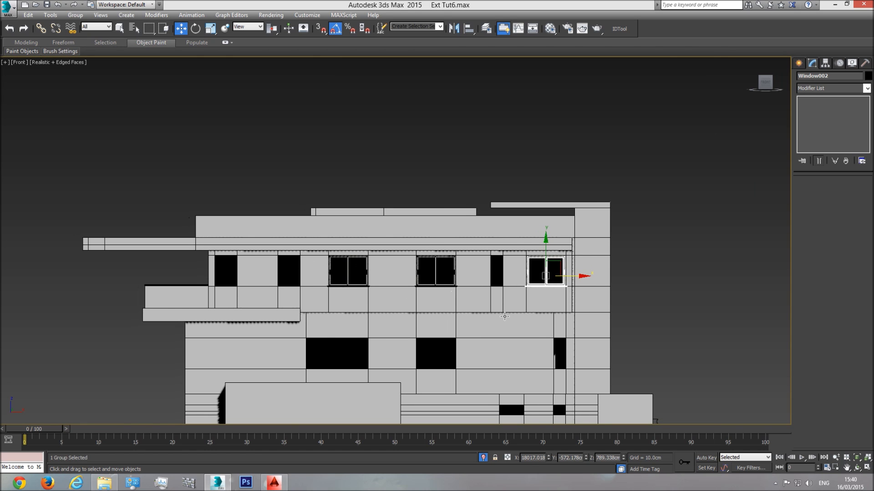
- Copy the middle upper-floor window straight down into the opening below it and fine-tune its placement
middle_click_drag(504, 316, 466, 309)
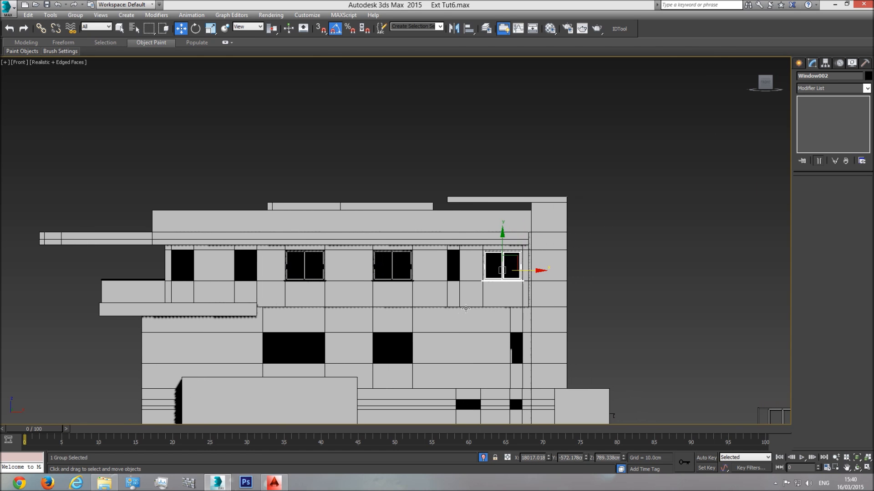
left_click(400, 263)
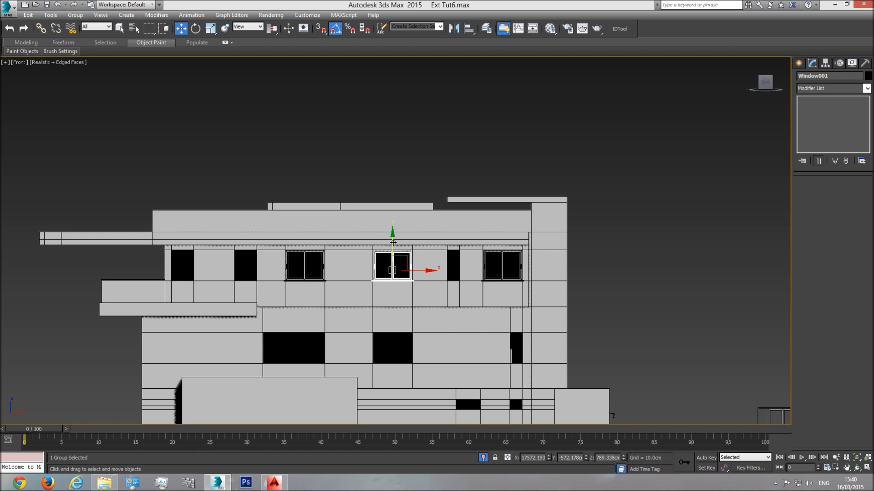
left_click_drag(393, 242, 392, 326, "shift")
left_click(439, 279)
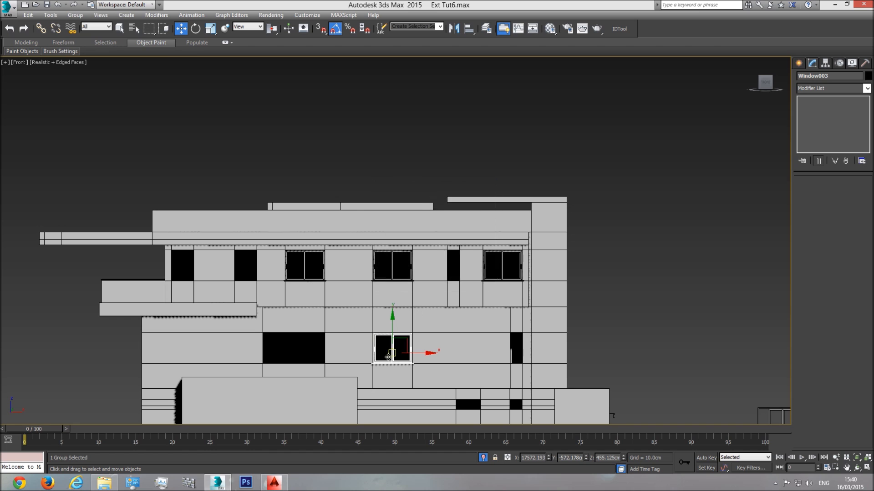
scroll(412, 307, "up", 5)
scroll(412, 307, "up", 3)
left_click_drag(434, 292, 434, 293)
scroll(448, 313, "down", 6)
middle_click_drag(498, 326, 457, 325)
- Move the lower-floor window along Y into the depth of its opening, to about Y -563.1 cm, in the perspective view
key("p")
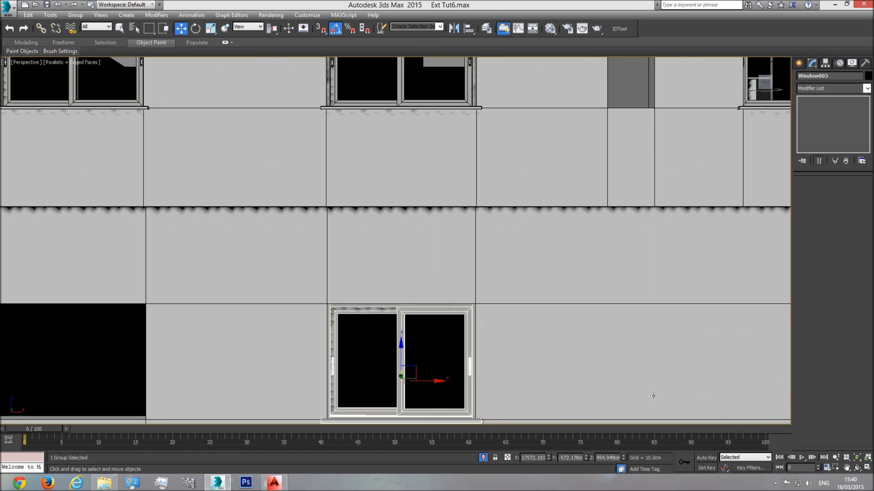
left_click(857, 457)
left_click(857, 468)
left_click_drag(484, 295, 456, 260)
scroll(436, 281, "down", 6)
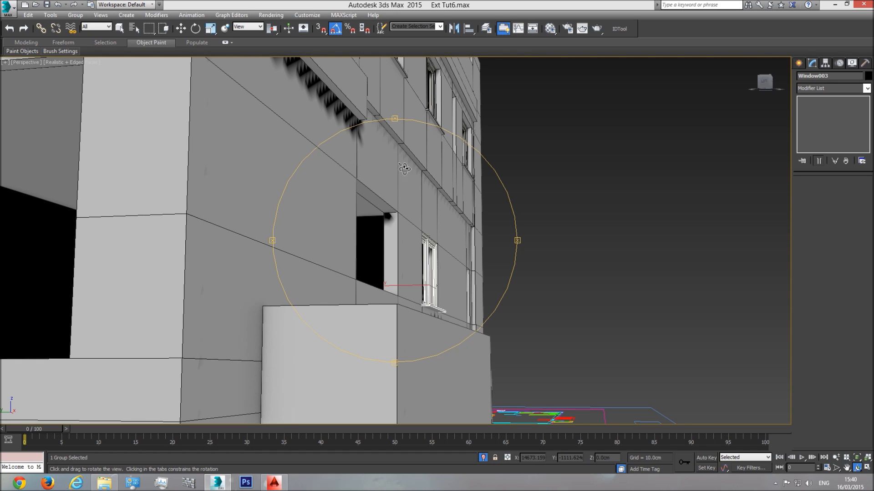
left_click_drag(442, 258, 419, 294)
scroll(429, 300, "up", 5)
key("w")
left_click_drag(382, 274, 365, 269)
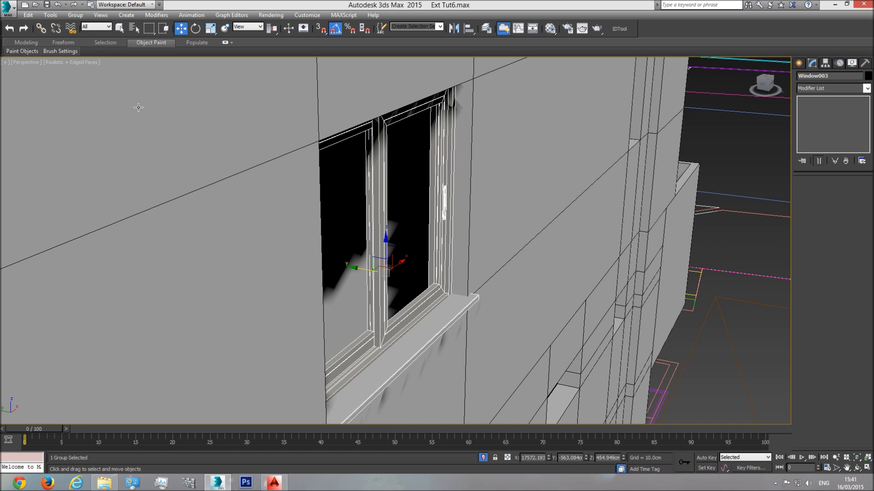
- Change the perspective view's shading style to Shaded and fine-tune the window's depth to about Y -563.7 cm
left_click(83, 62)
left_click(100, 81)
left_click(857, 467)
left_click_drag(409, 255, 429, 232)
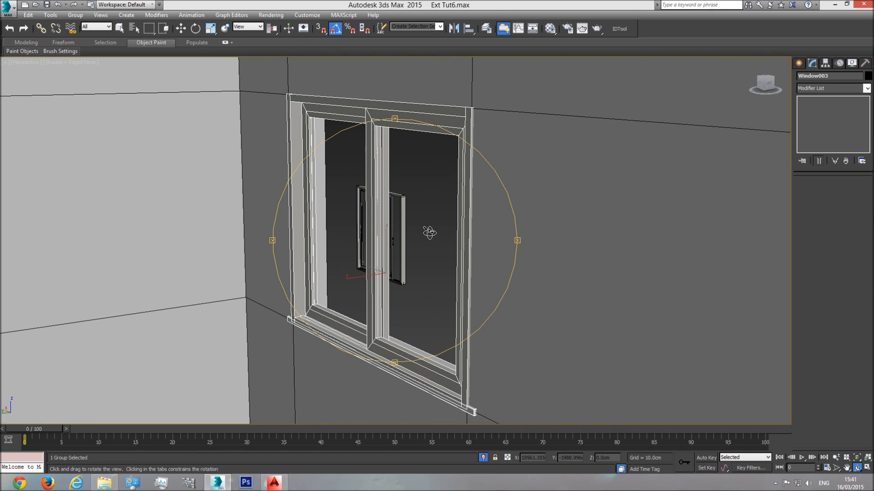
key("w")
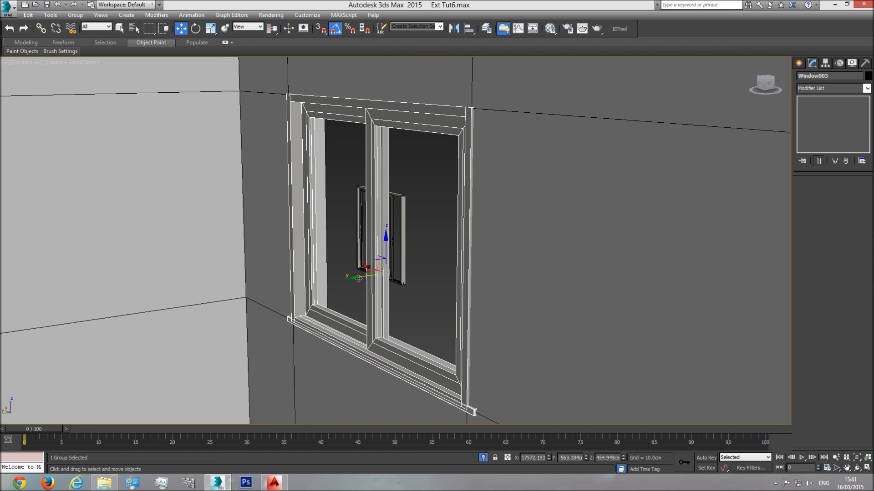
left_click_drag(359, 276, 360, 275)
- Examine the facade openings in perspective and compare them with the window layout on the elevation drawing in the top view
left_click(858, 468)
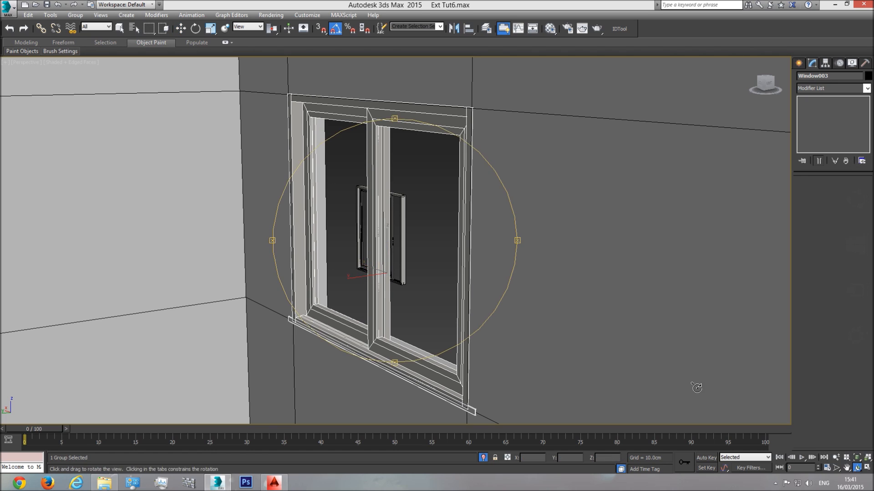
left_click_drag(387, 248, 400, 150)
scroll(410, 248, "down", 4)
scroll(410, 248, "down", 5)
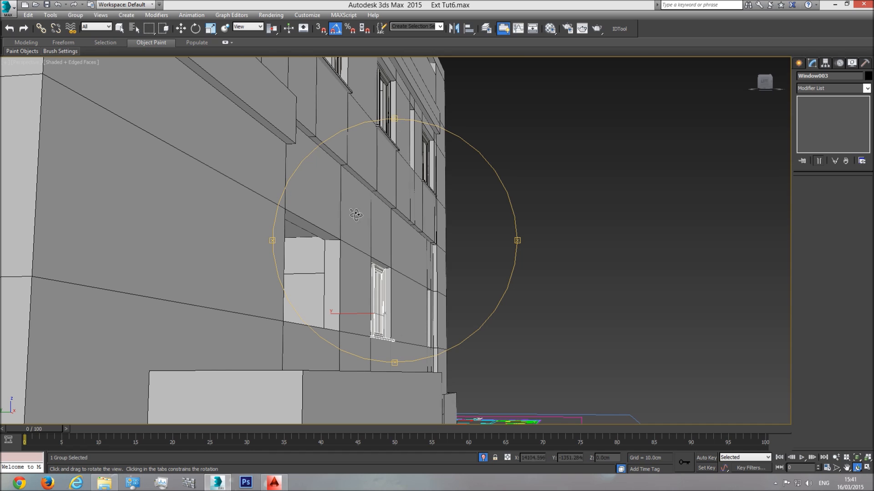
left_click_drag(398, 226, 395, 259)
scroll(373, 260, "down", 5)
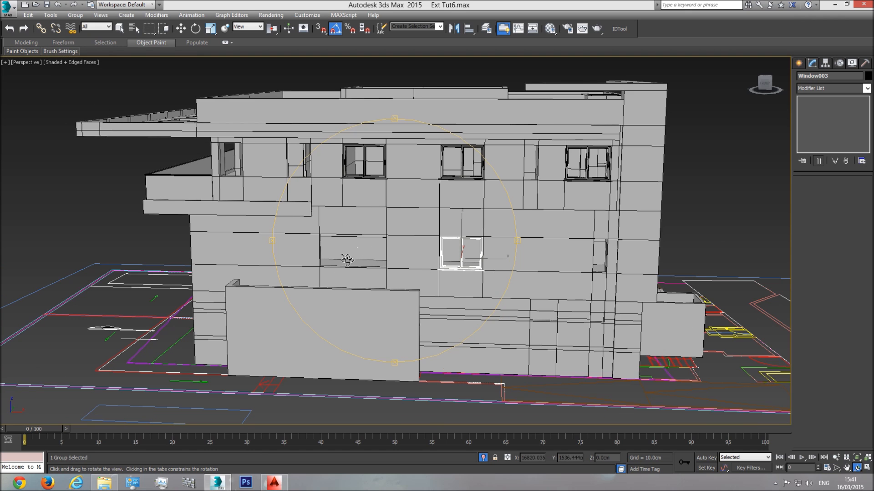
left_click_drag(349, 261, 356, 271)
key("t")
scroll(358, 266, "down", 10)
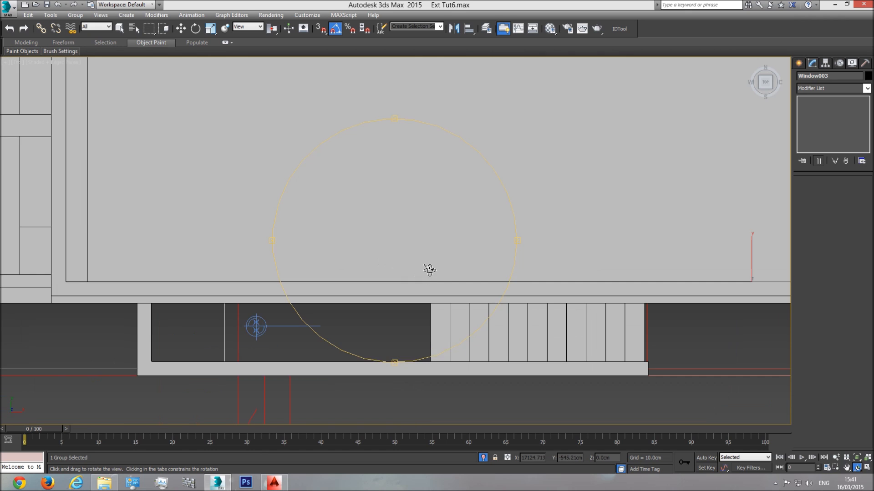
scroll(358, 253, "up", 10)
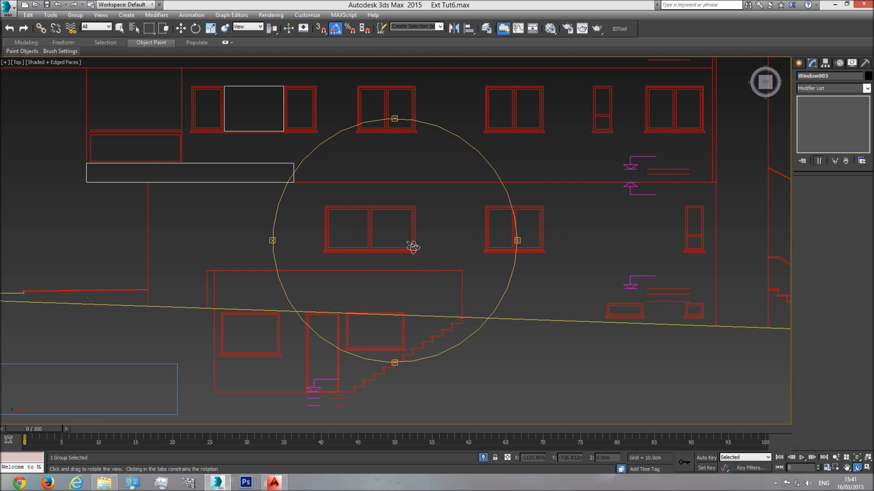
- Copy the lower-floor window along X into the wide opening on its left, aligning it with the right edge in Realistic shading
key("f")
key("w")
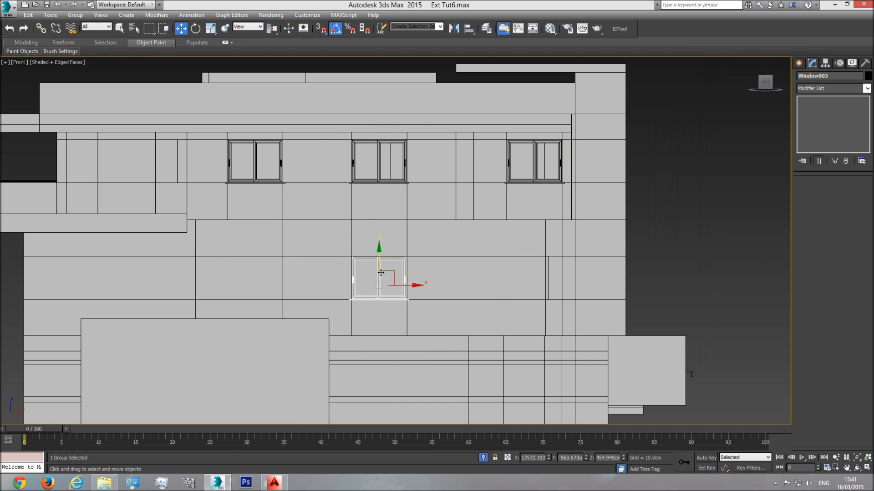
left_click_drag(403, 285, 283, 289, "shift")
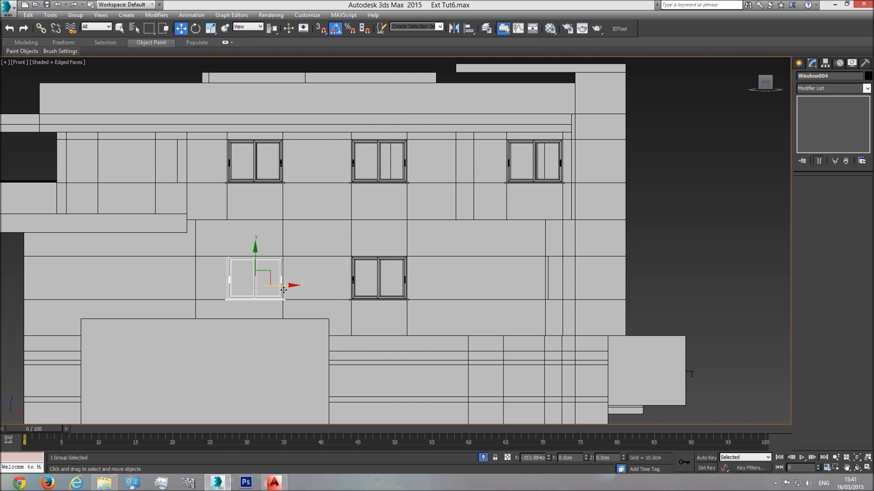
left_click(423, 276)
left_click(61, 62)
left_click(88, 73)
scroll(223, 259, "up", 5)
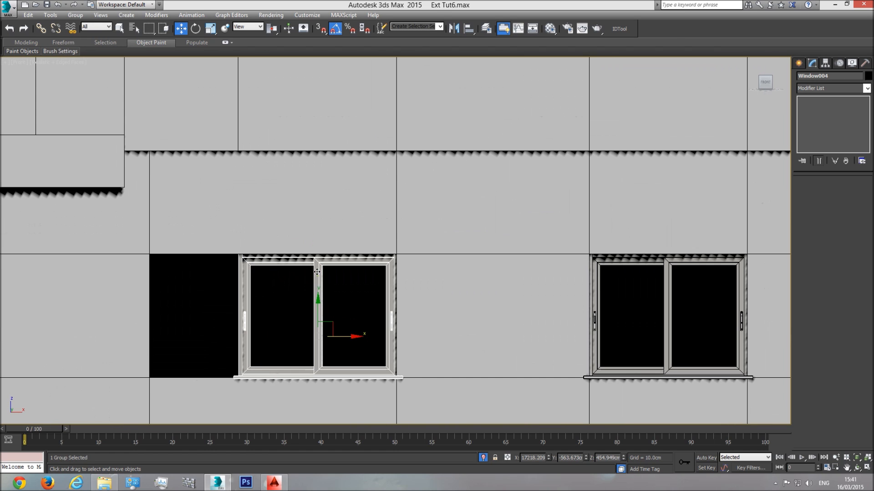
left_click_drag(342, 337, 341, 338)
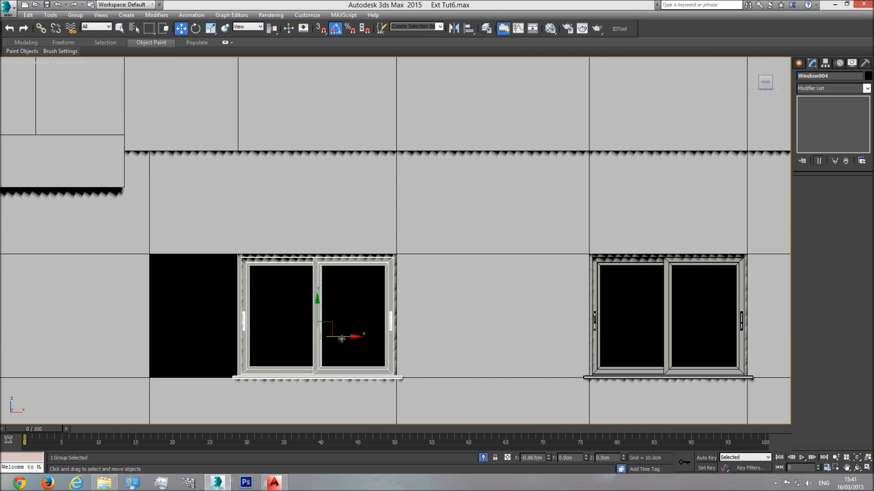
- Open the copied window's group and stretch its frame vertices to the opening's left edge, moving the middle mullion toward the center
left_click(75, 15)
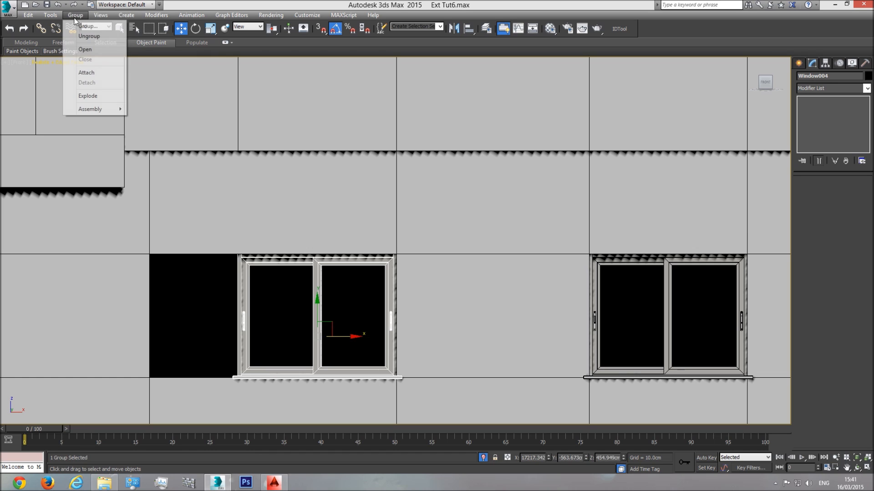
left_click(89, 49)
left_click(248, 270)
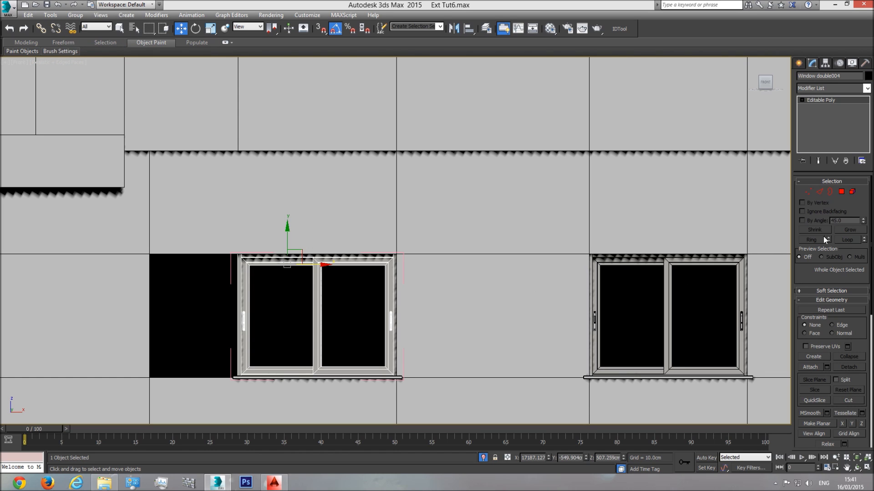
left_click(807, 190)
left_click_drag(217, 384, 218, 385)
left_click_drag(269, 321, 181, 338)
left_click_drag(279, 219, 347, 382)
left_click_drag(347, 315, 301, 321)
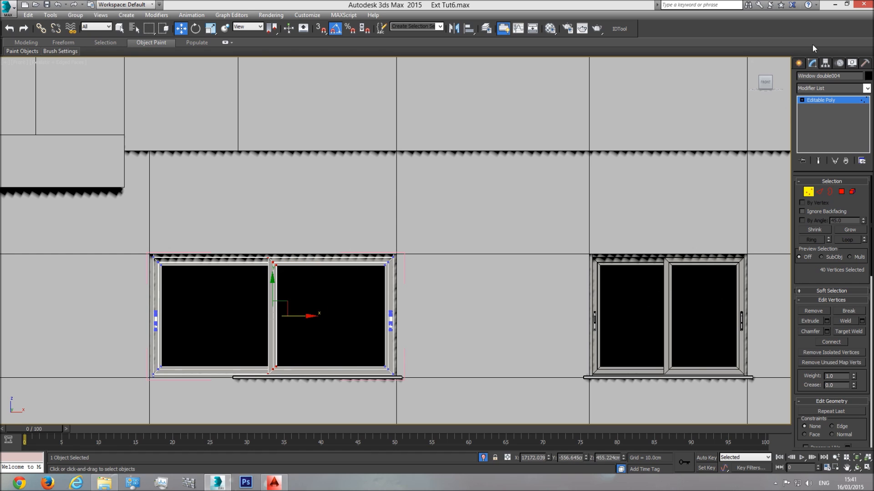
- Create a guide box about 250 cm wide and 13 cm long with 2 width segments and move it down over the window
left_click(800, 63)
left_click(814, 122)
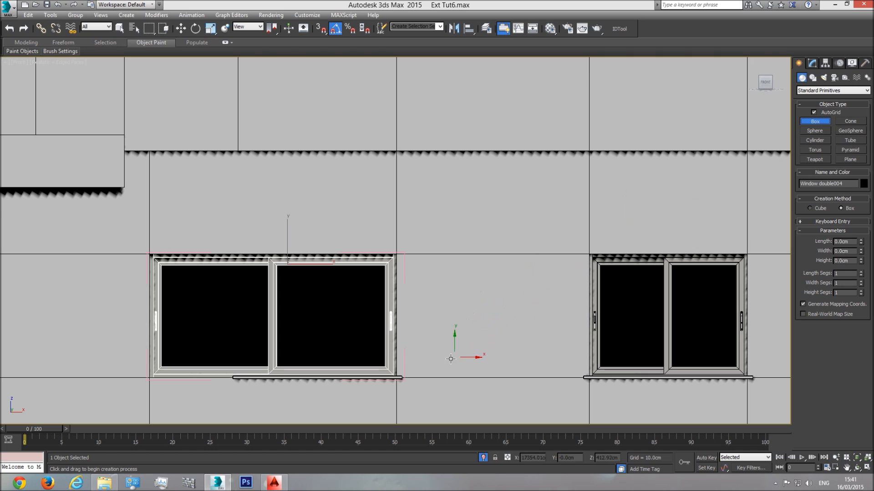
middle_click_drag(487, 319, 512, 255)
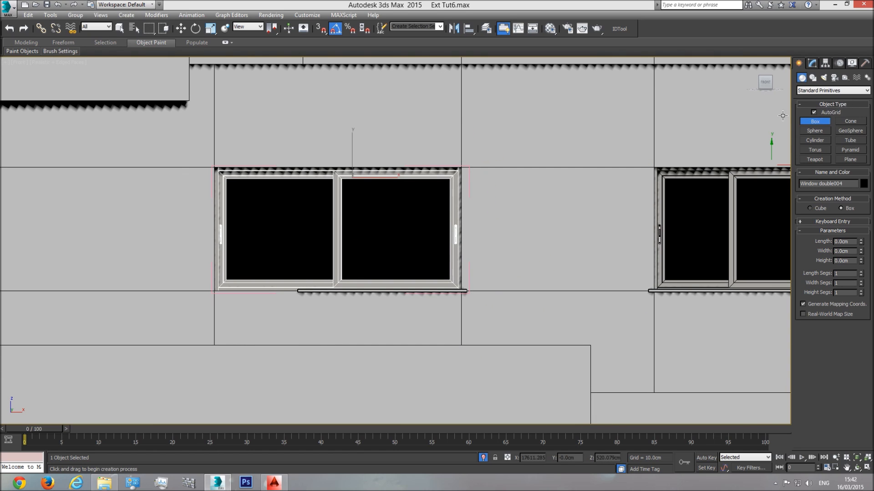
left_click_drag(461, 141, 213, 154)
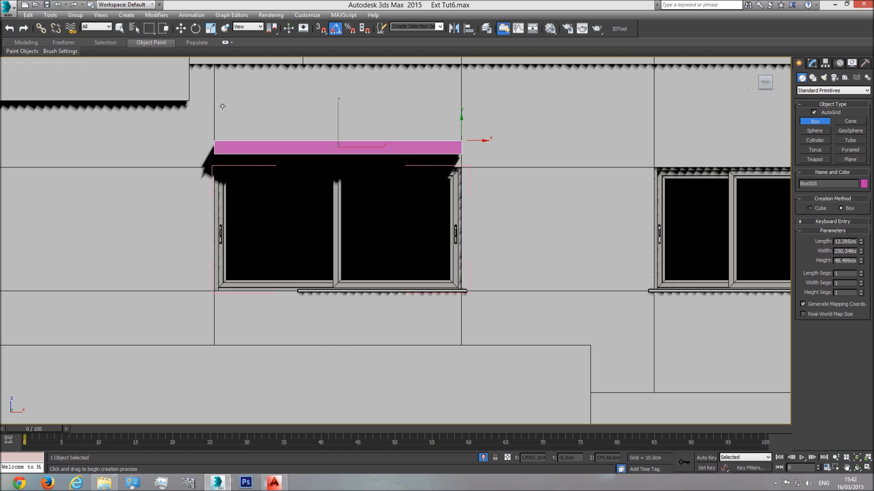
left_click(224, 130)
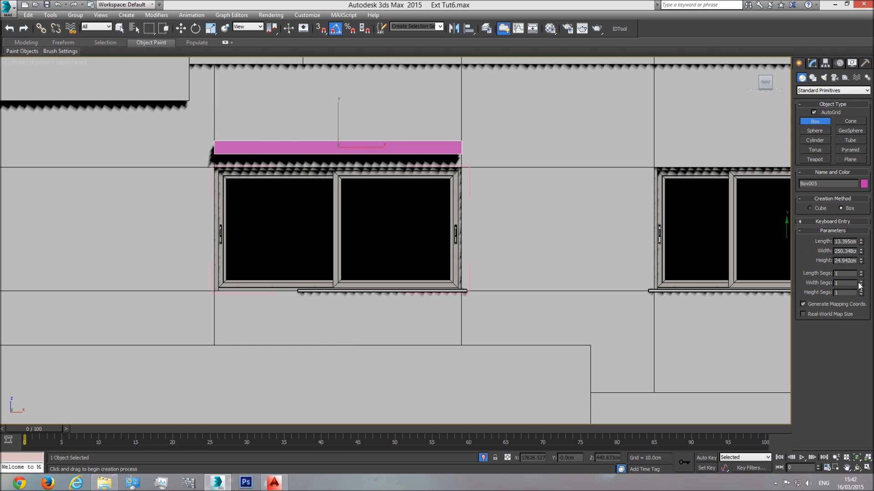
key("w")
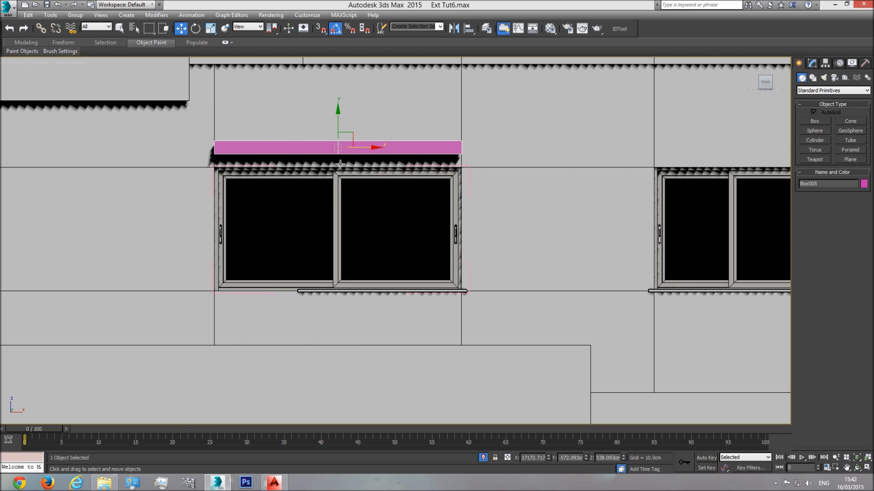
left_click_drag(338, 123, 336, 205)
- Align the window's middle mullion vertices with the guide box's midline along X and delete the box
left_click(334, 193)
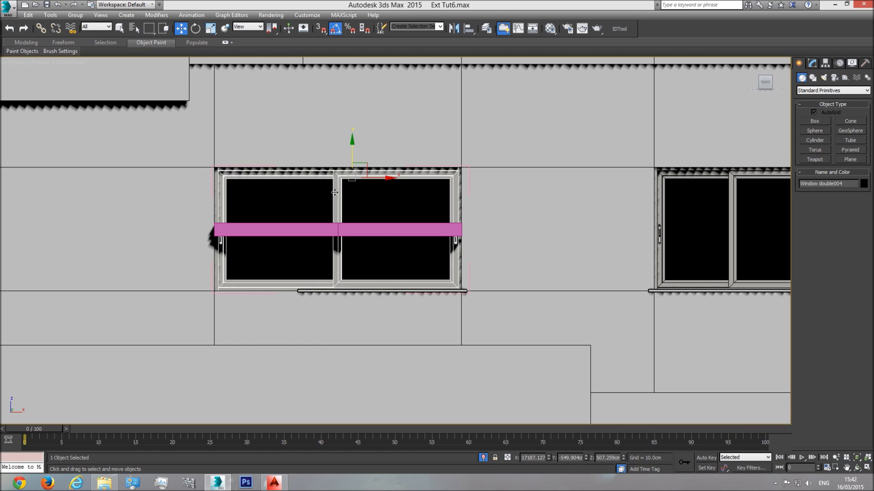
left_click(812, 63)
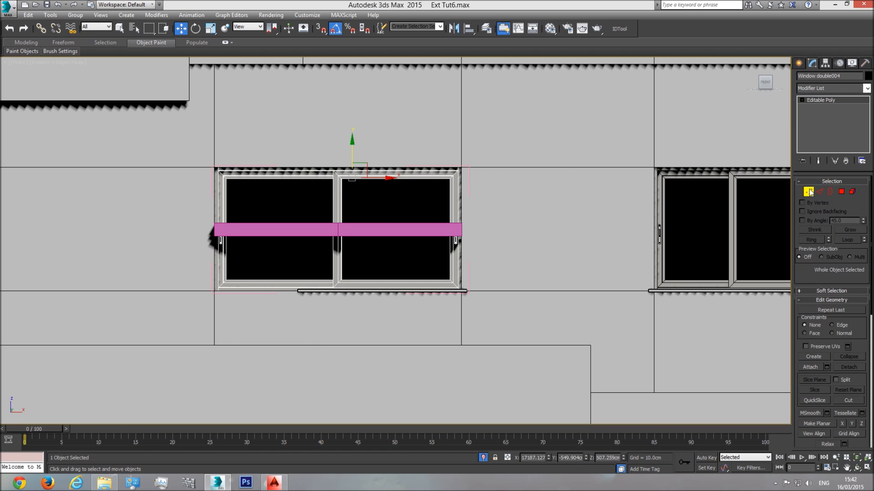
left_click(809, 192)
scroll(362, 228, "up", 2)
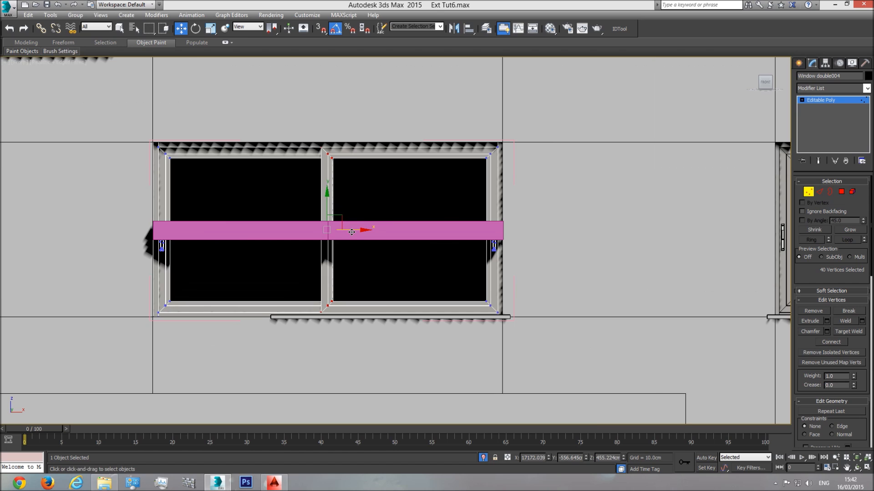
left_click_drag(351, 231, 353, 231)
left_click(823, 100)
left_click(443, 235)
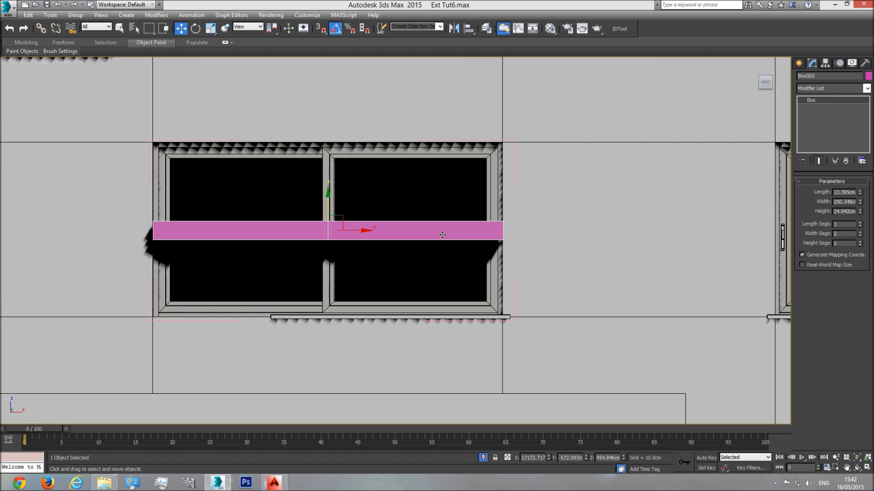
key("Delete")
- Stretch the ledge's left-end vertices slightly past the wide opening's left edge and close the window group
left_click(409, 317)
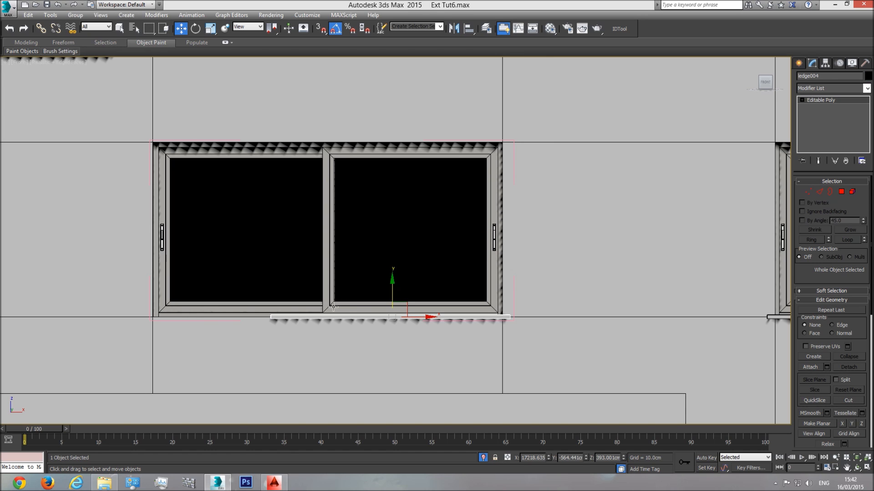
left_click(809, 191)
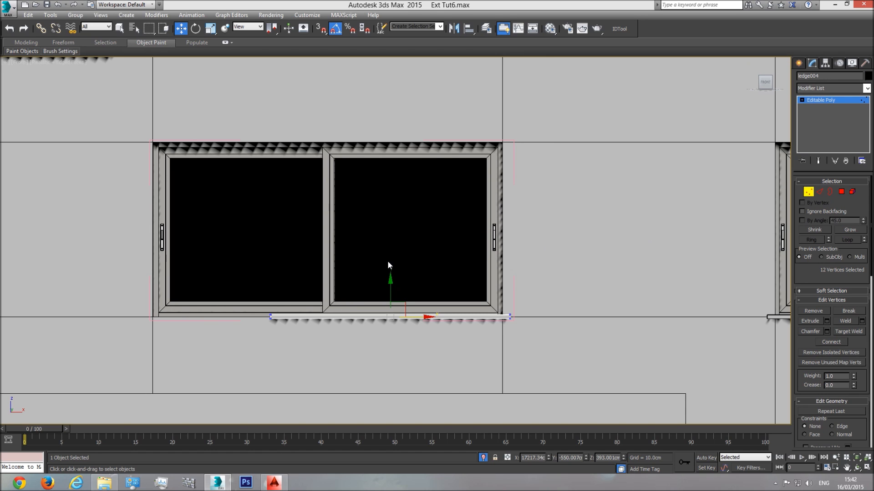
left_click_drag(204, 386, 205, 385)
left_click_drag(293, 317, 166, 322)
left_click(822, 101)
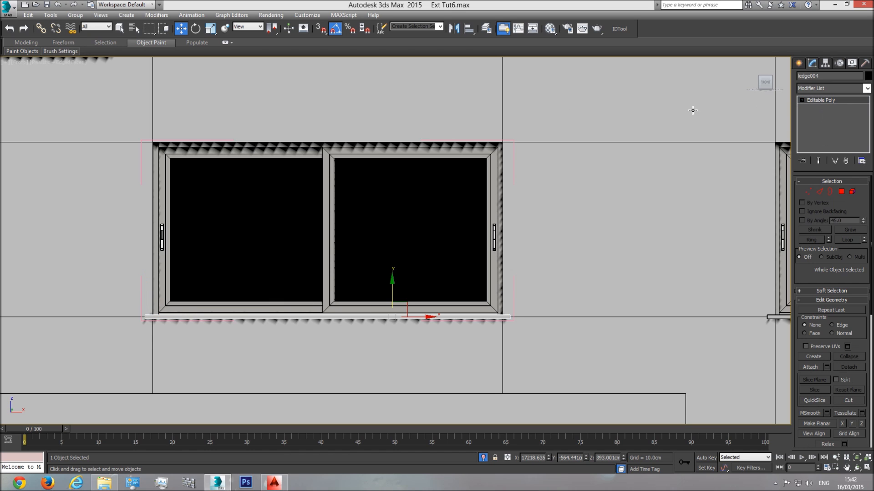
left_click(76, 15)
left_click(92, 60)
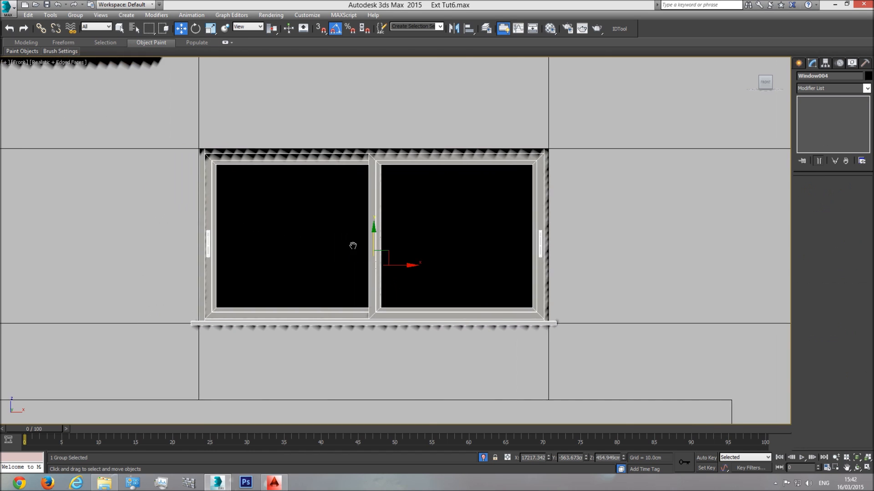
scroll(369, 251, "down", 5)
scroll(368, 252, "up", 2)
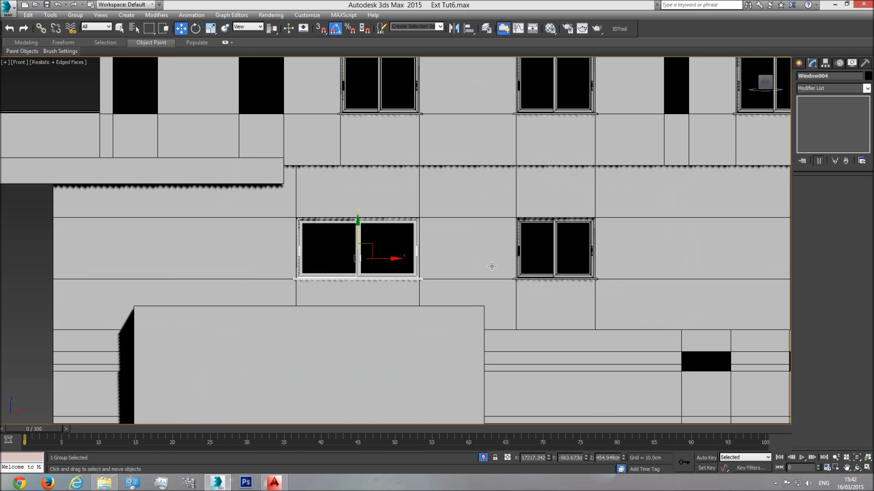
scroll(460, 241, "down", 2)
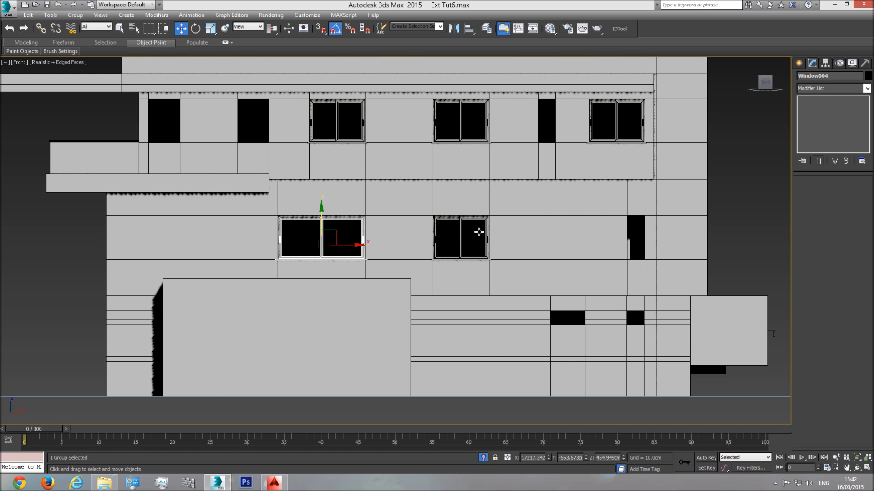
middle_click_drag(478, 233, 472, 254)
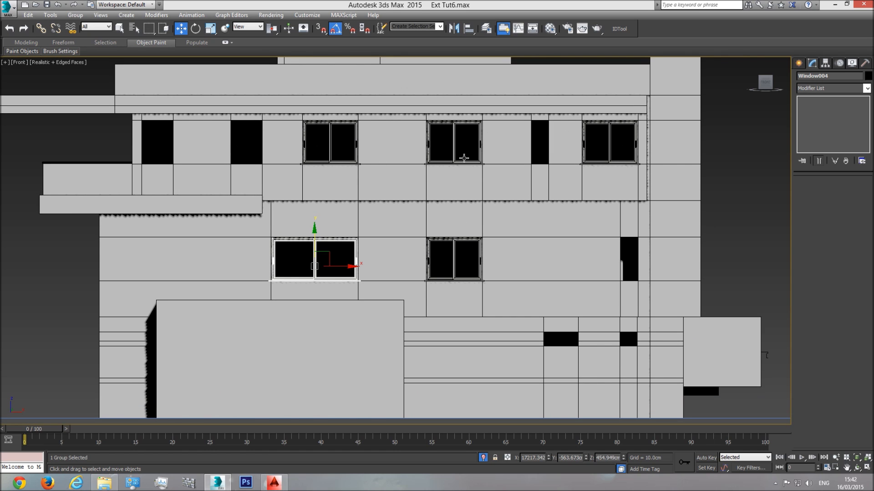
middle_click_drag(460, 241, 439, 205)
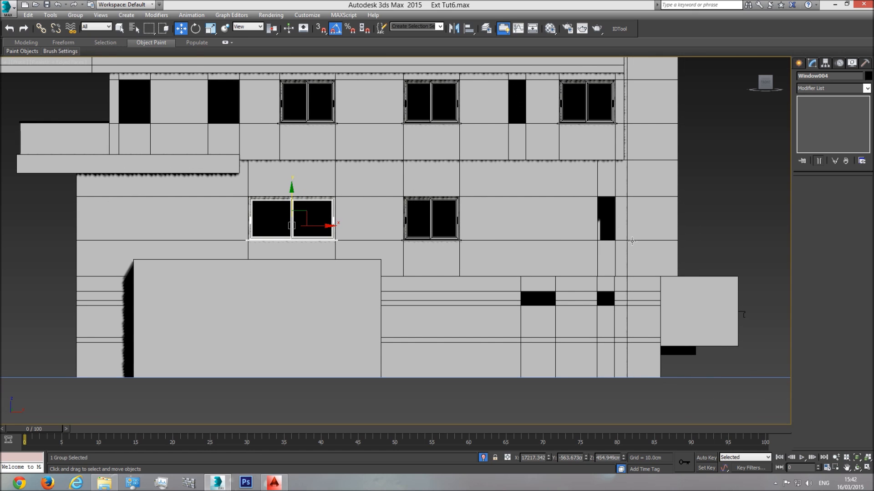
scroll(598, 252, "down", 2)
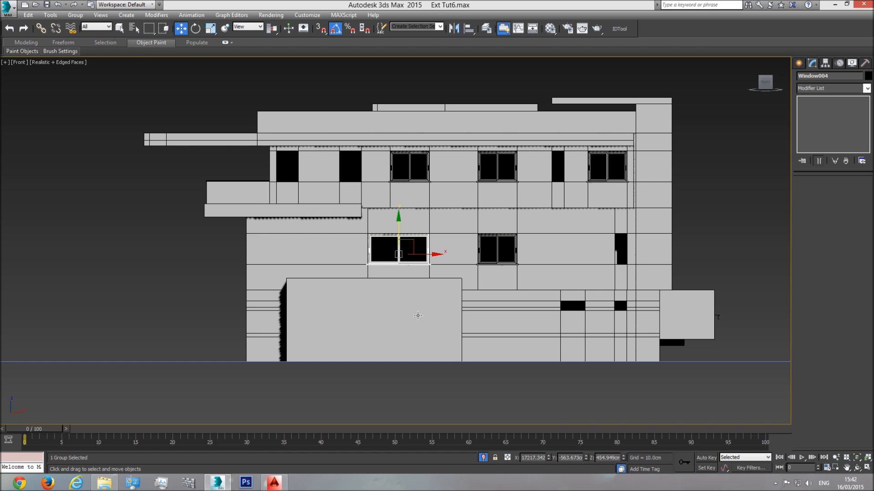
- Hide the large block in front of the ground-floor openings
key("F3")
key("F3")
left_click(120, 28)
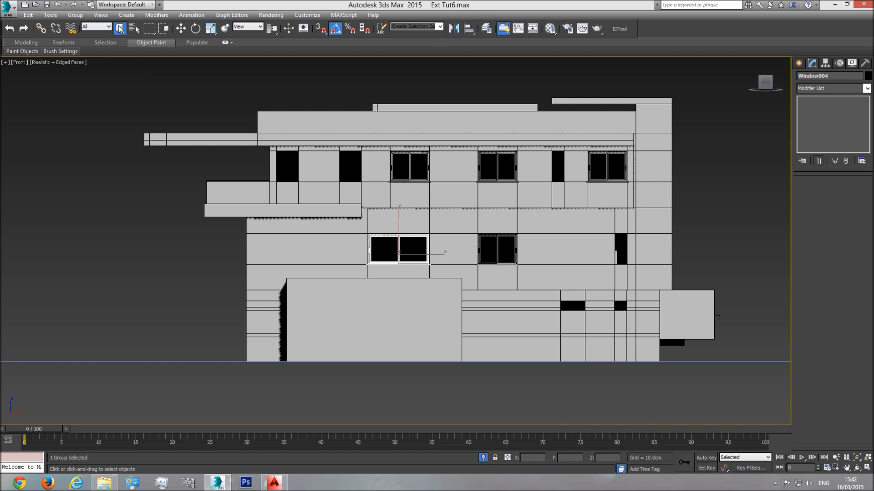
left_click(388, 292)
right_click(388, 291)
left_click(415, 264)
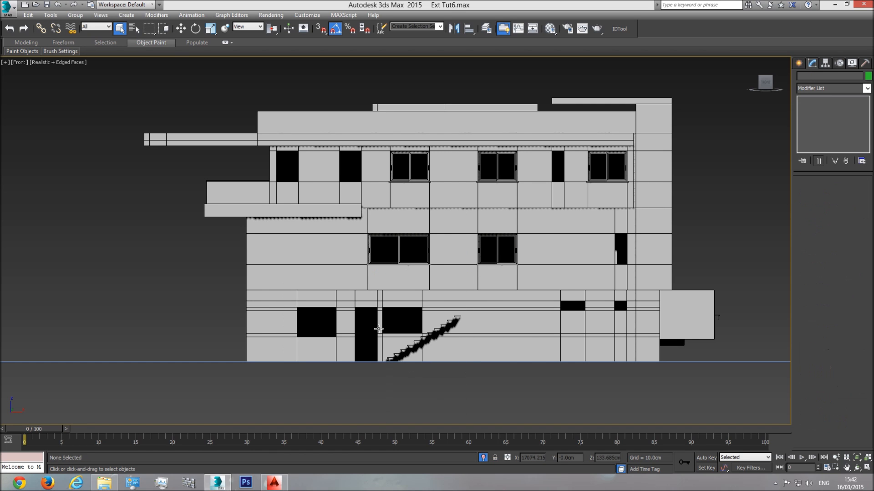
- Examine the ground-floor windows and door in the side elevation drawing from the top view, returning to the front view
middle_click_drag(378, 329, 388, 315)
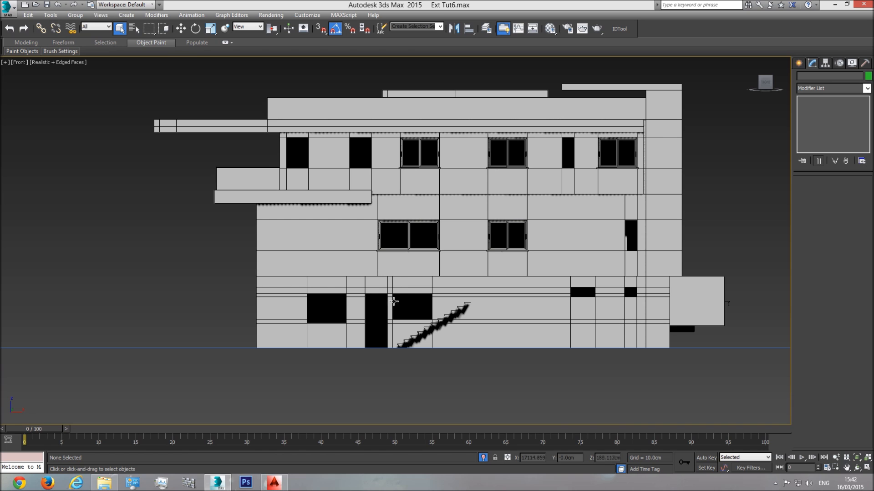
key("t")
scroll(392, 308, "down", 6)
scroll(392, 321, "up", 5)
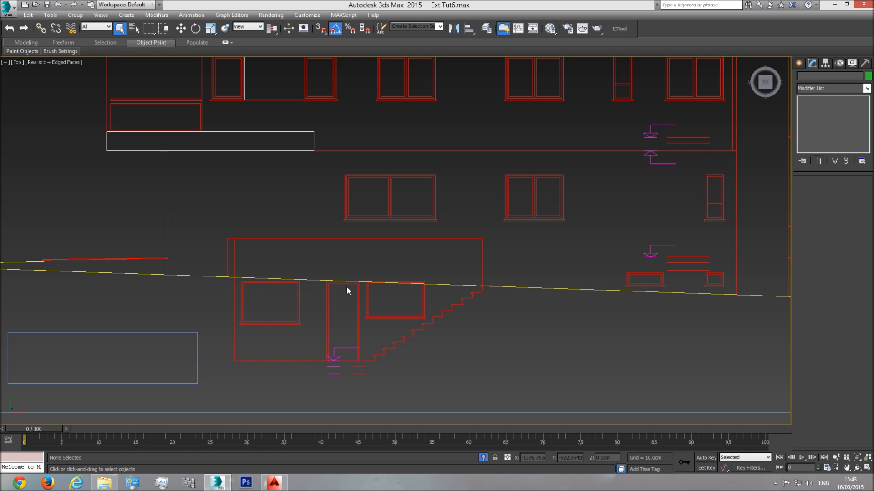
scroll(273, 276, "down", 5)
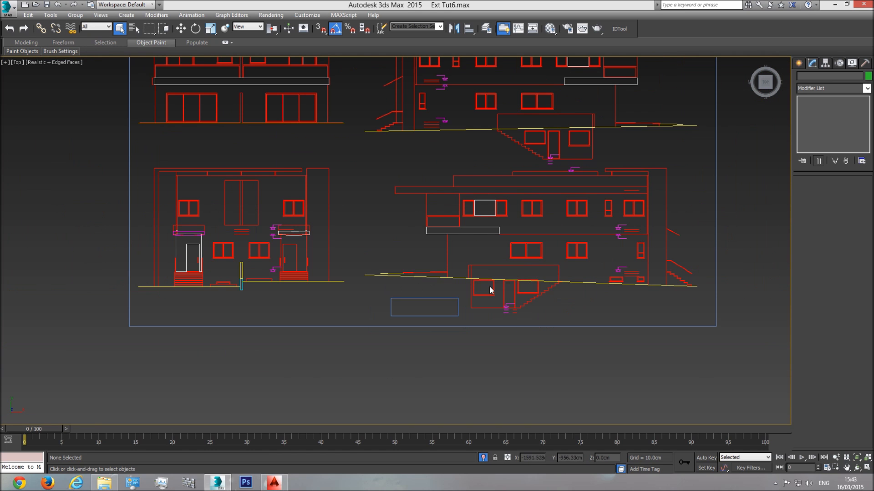
scroll(472, 287, "down", 2)
middle_click_drag(472, 287, 369, 285)
key("f")
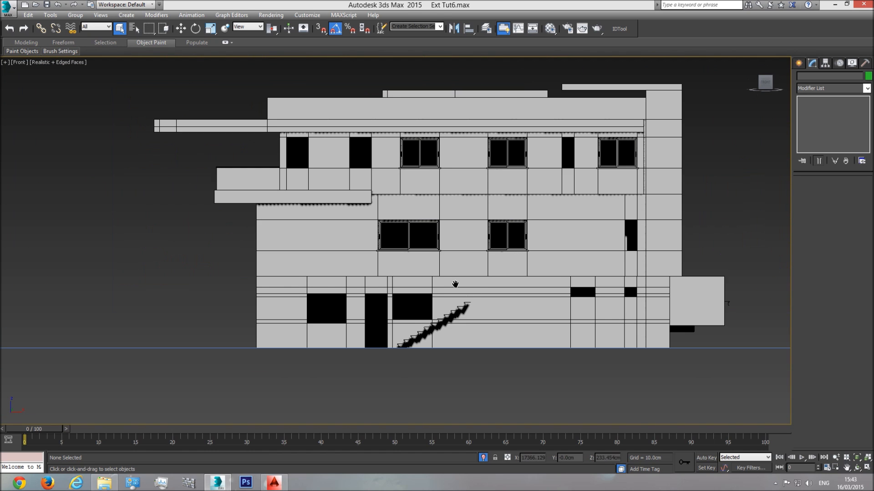
- Copy the first-floor double window group down into the ground-floor opening beside the stairs
scroll(425, 214, "up", 6)
left_click(569, 198)
left_click(183, 31)
middle_click_drag(529, 218, 537, 179)
scroll(537, 179, "down", 2)
left_click_drag(587, 158, 452, 261, "shift")
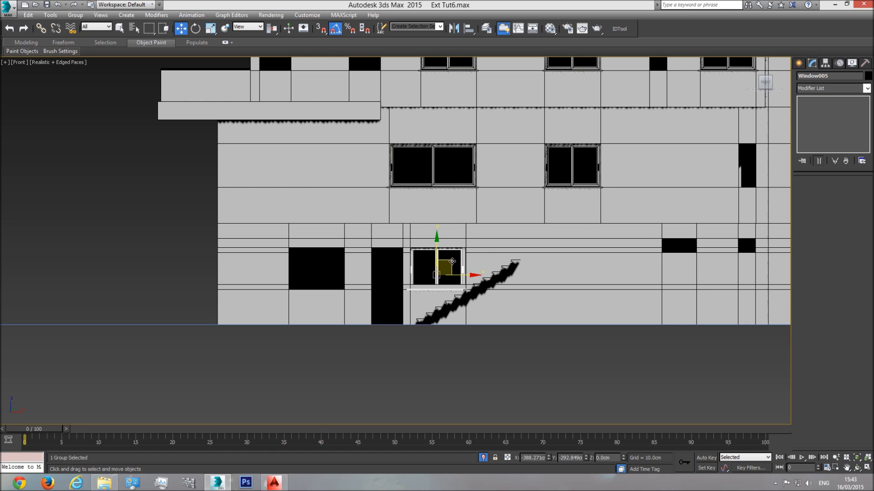
left_click(440, 279)
- Fine-position the copied window so its frame lines up with the top and side edges of the opening beside the stairs
scroll(443, 269, "up", 6)
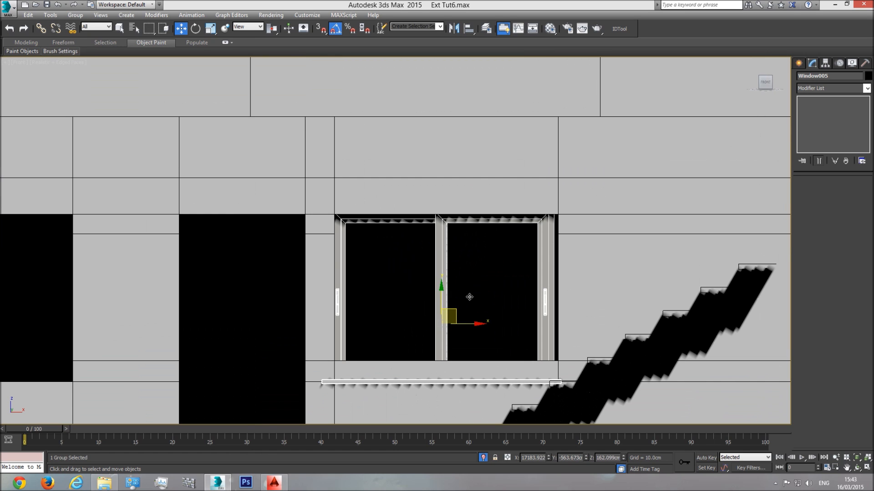
mouse_move(454, 310)
left_mouse_down()
mouse_move(463, 324)
mouse_move(459, 316)
left_mouse_up()
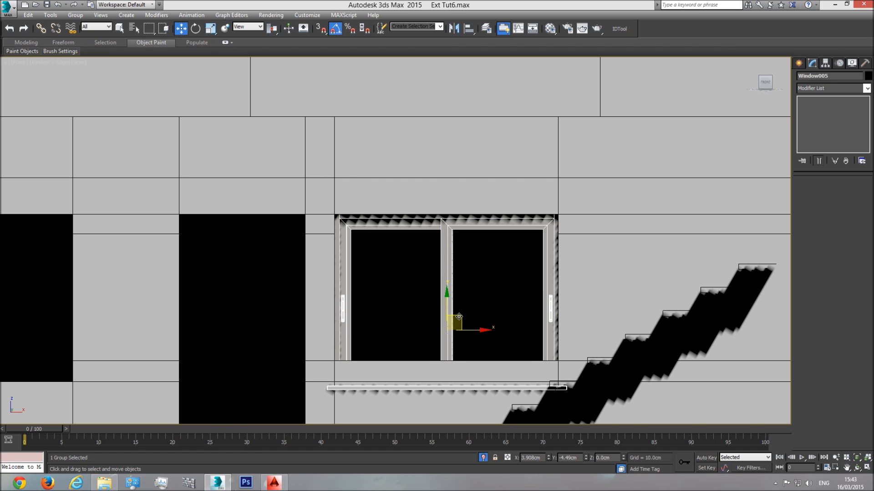
left_click_drag(459, 317, 458, 316)
middle_click_drag(432, 362, 433, 332)
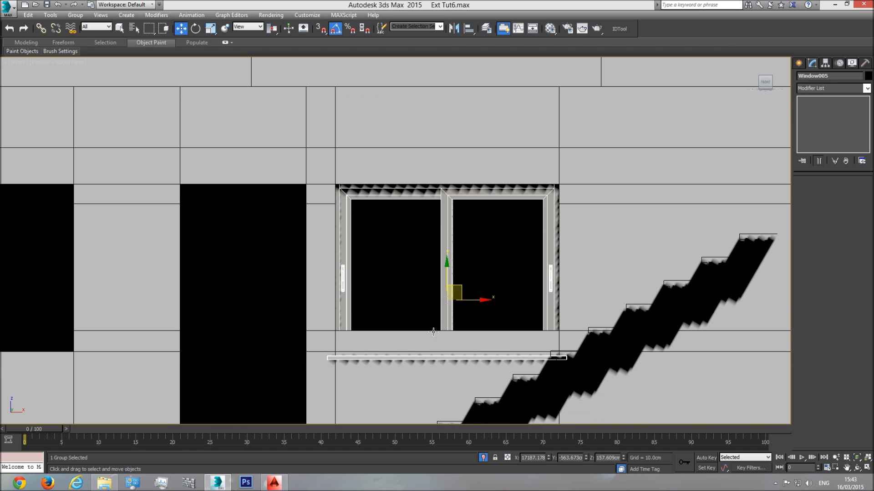
scroll(493, 335, "down", 4)
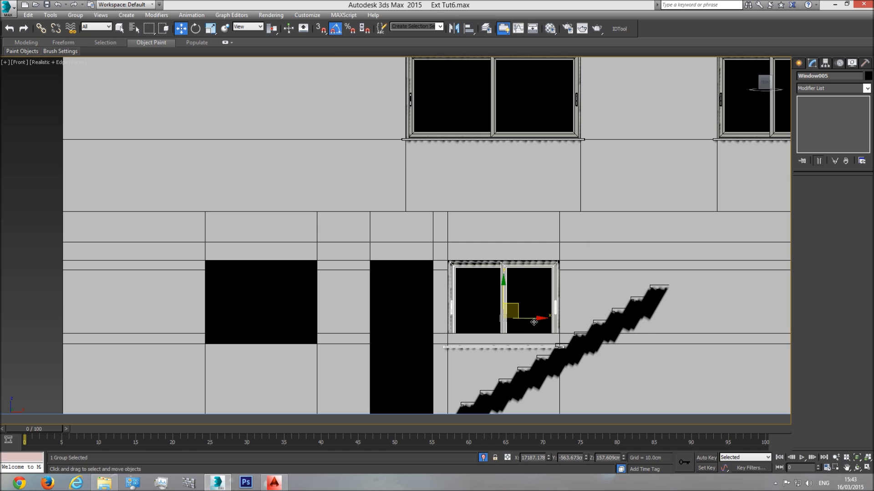
- Copy the window group across the doorway into the other ground-floor opening and adjust its placement there
mouse_move(530, 317)
left_mouse_down("shift")
mouse_move(282, 332)
mouse_move(287, 346)
left_mouse_up("shift")
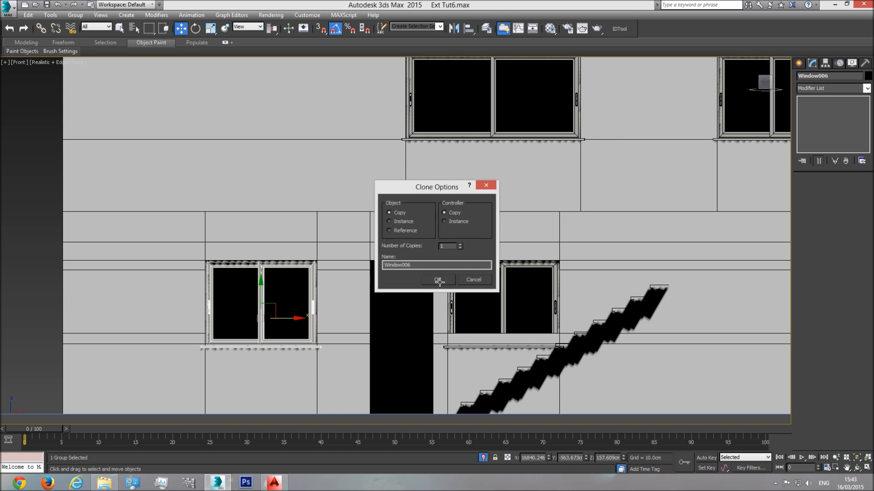
left_click(440, 280)
scroll(306, 308, "up", 5)
left_click_drag(386, 279, 375, 279)
middle_click_drag(519, 302, 363, 306)
scroll(363, 306, "down", 3)
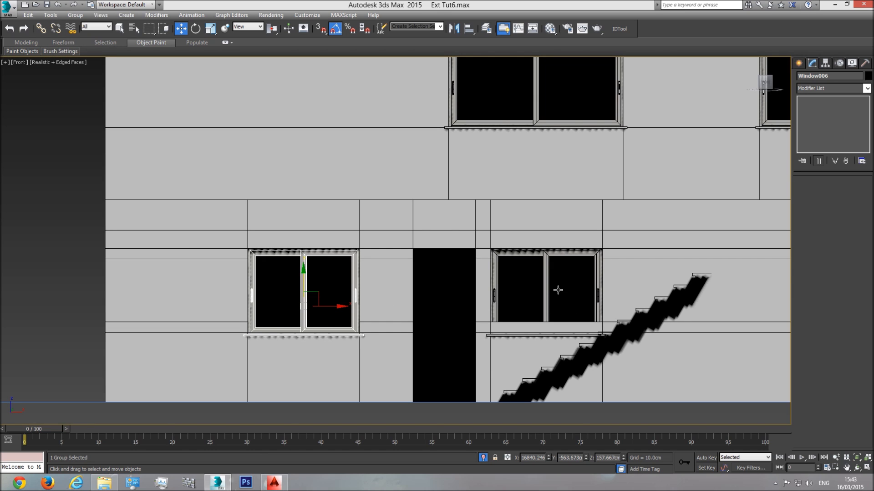
- Inspect the fit of the two ground-floor windows and their ledges in perspective, returning to the front view
key("p")
left_click(856, 457)
left_click(857, 467)
left_click_drag(431, 298, 433, 264)
middle_click_drag(449, 233, 424, 257)
left_click_drag(433, 264, 427, 307)
scroll(433, 292, "up", 5)
left_click_drag(328, 309, 352, 325)
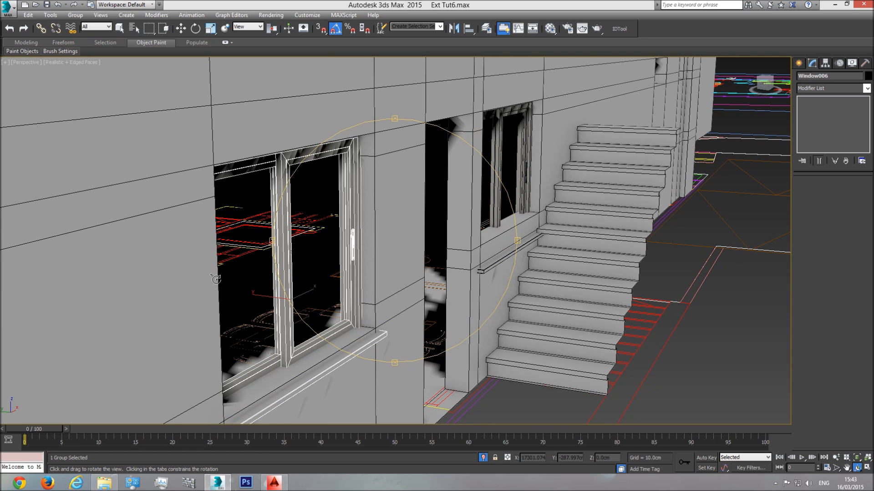
scroll(392, 299, "down", 3)
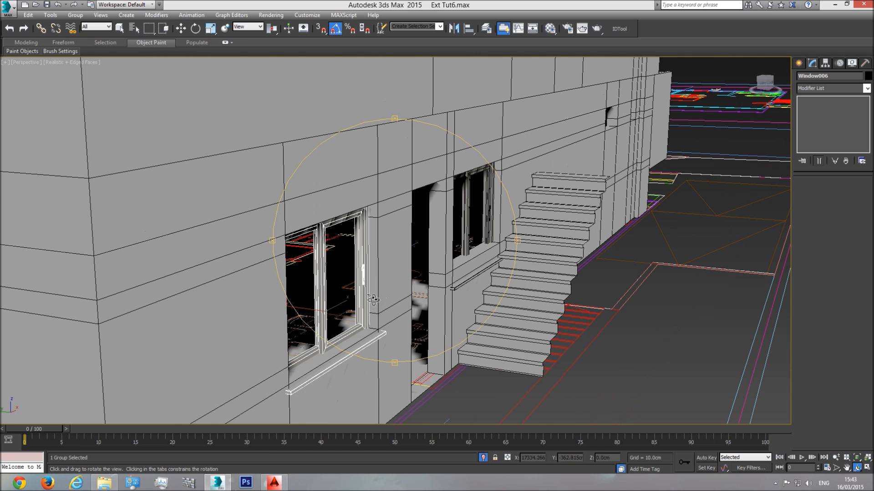
left_click_drag(392, 300, 370, 299)
key("w")
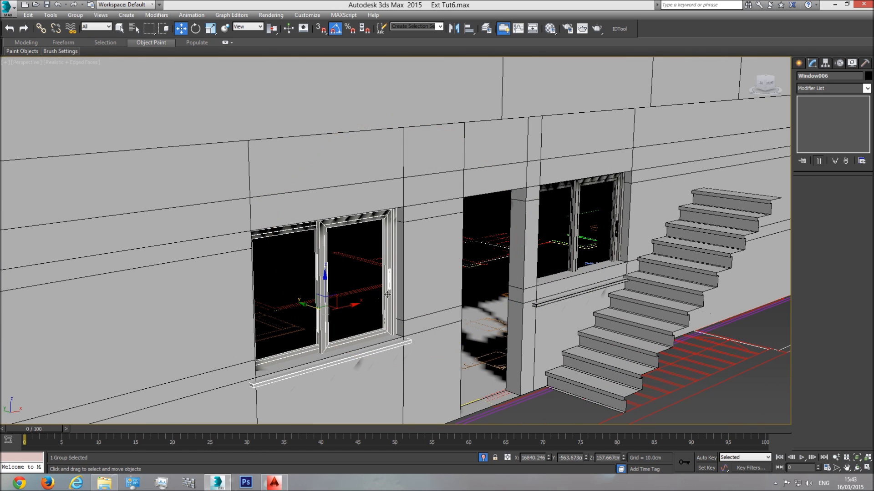
key("f")
- Open the group of the window beside the stairs and raise its frame's bottom vertices about 19 cm to fit the opening
left_click(549, 287)
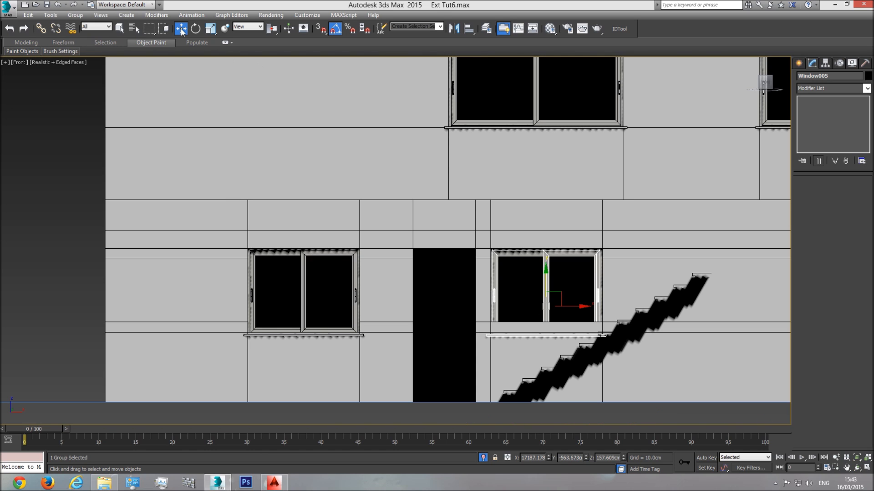
left_click(75, 15)
left_click(80, 50)
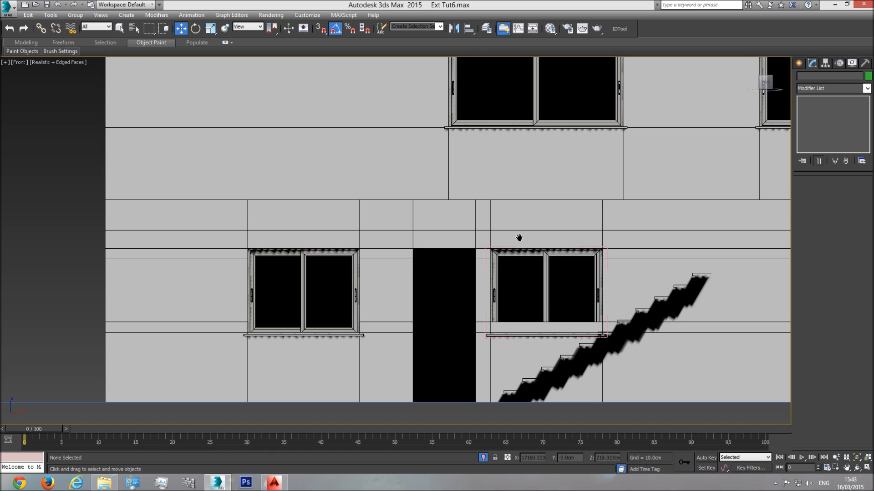
scroll(551, 298, "up", 4)
left_click(572, 267)
left_click(807, 194)
middle_click_drag(624, 332, 608, 301)
key("F3")
left_click_drag(371, 395, 370, 396)
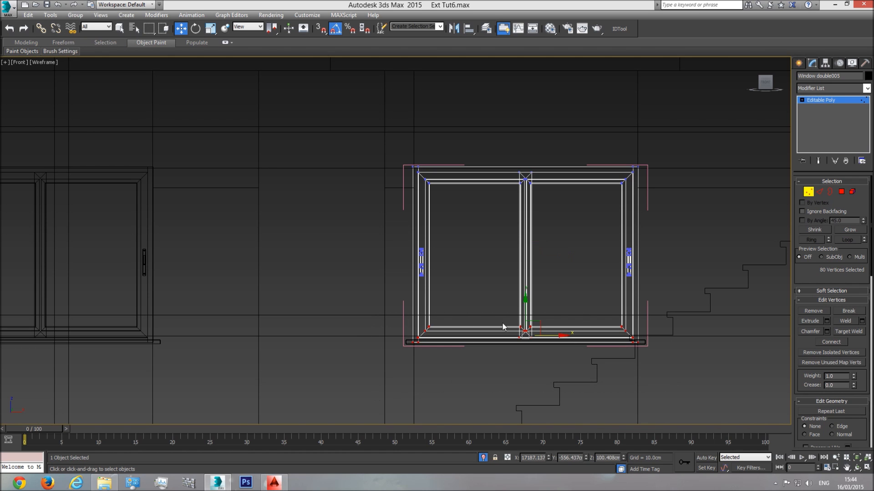
key("F3")
mouse_move(526, 309)
left_mouse_down()
mouse_move(526, 275)
mouse_move(526, 284)
left_mouse_up()
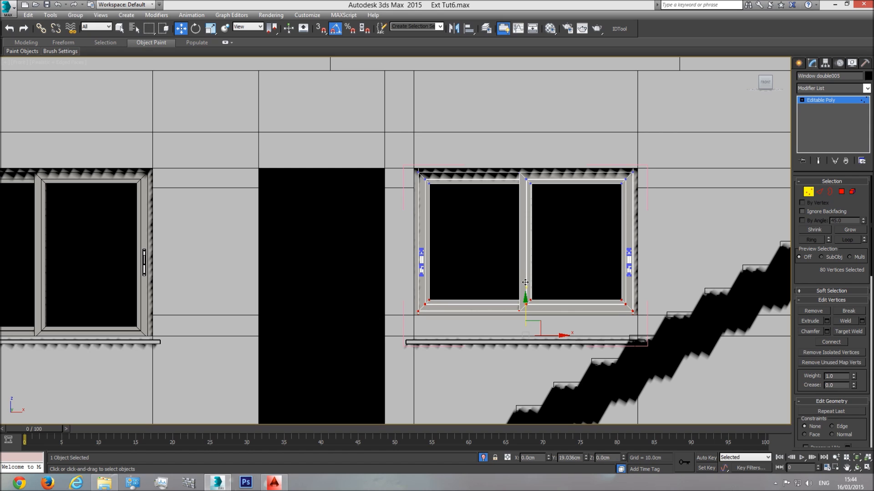
- Move the vertices of both window handles up about 13 cm to re-center them on the shortened frame
left_click_drag(663, 228, 597, 265)
left_click_drag(453, 289, 377, 287)
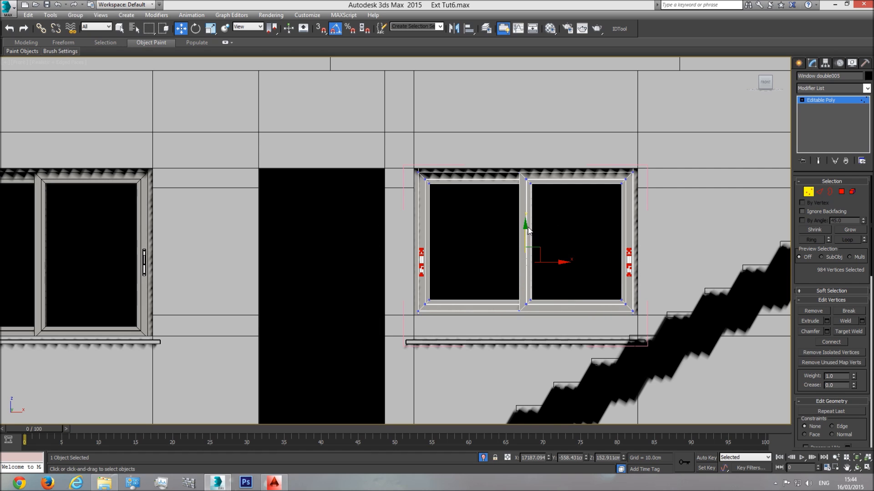
left_click_drag(526, 231, 529, 215)
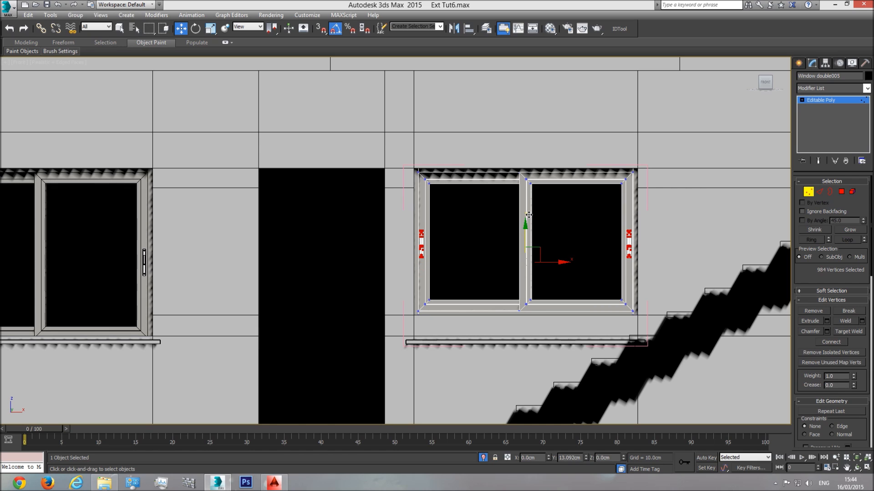
left_click_drag(529, 215, 529, 215)
left_click(838, 103)
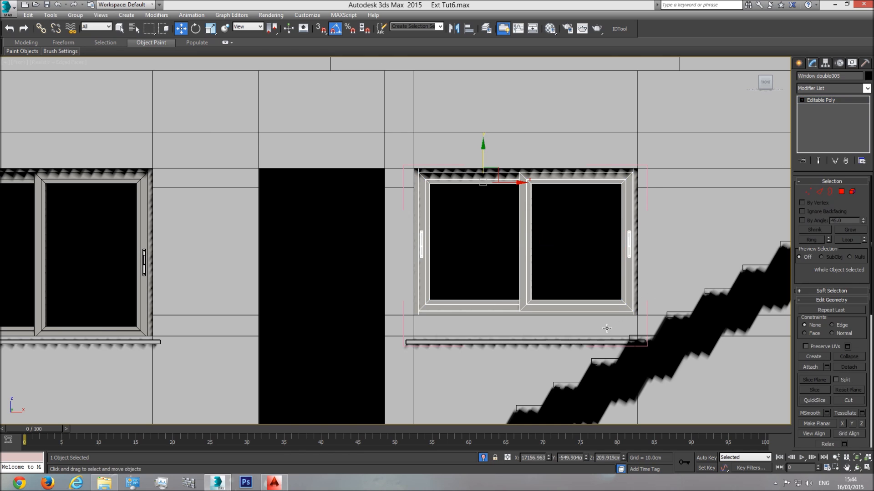
- Raise the ledge to the bottom edge of the opening beside the stairs and close the window group
left_click(600, 341)
left_click_drag(525, 321, 525, 295)
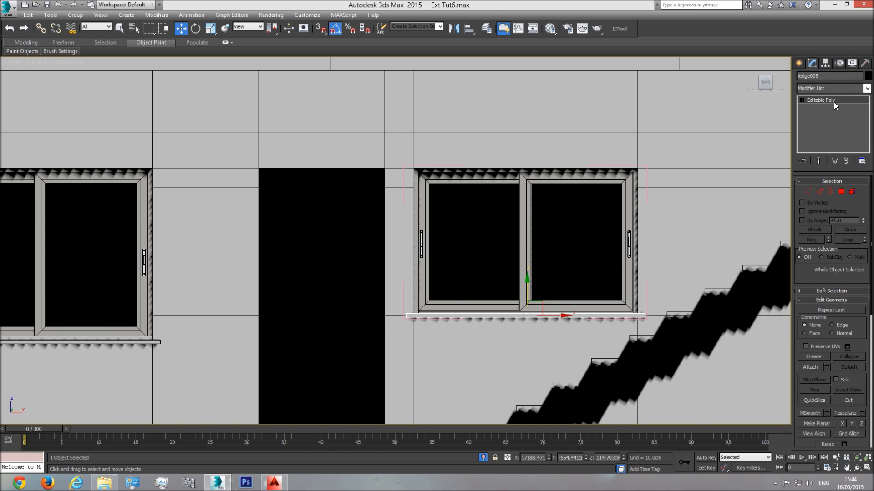
middle_click_drag(405, 239, 570, 254)
scroll(570, 253, "down", 2)
left_click(75, 15)
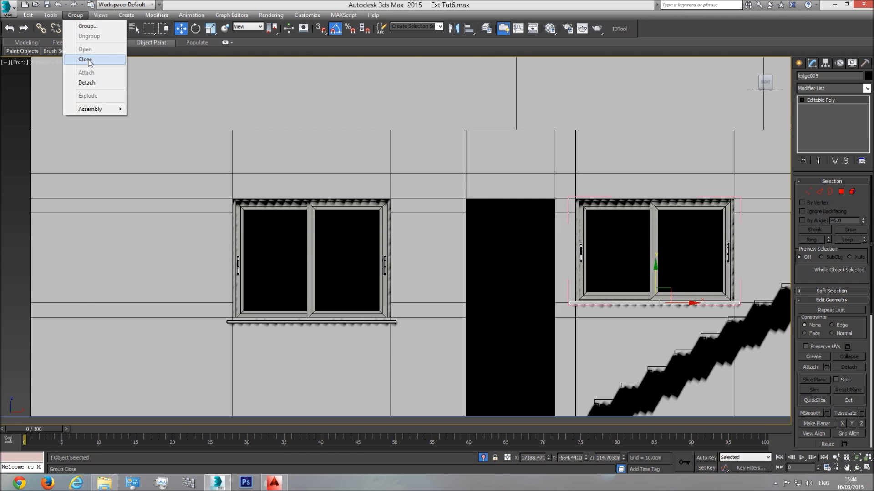
left_click(89, 60)
- Open the group of the window on the other side of the doorway and raise its frame's bottom vertices slightly
left_click(316, 265)
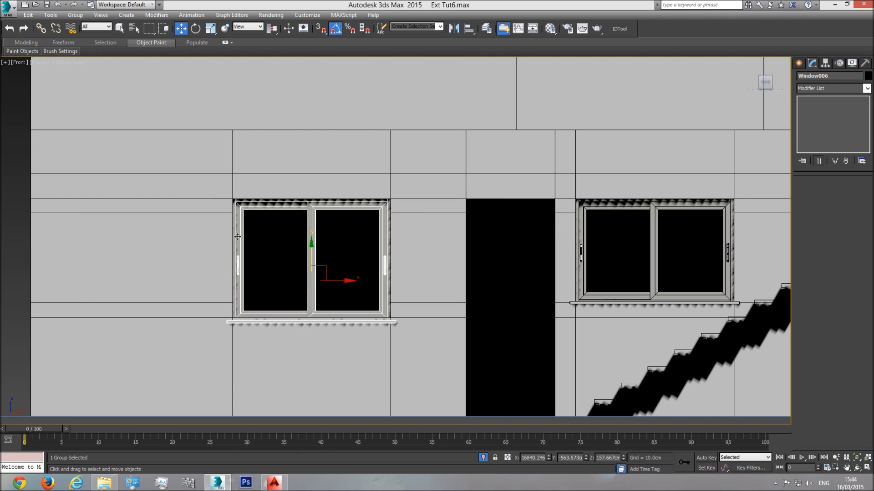
left_click(75, 15)
left_click(84, 54)
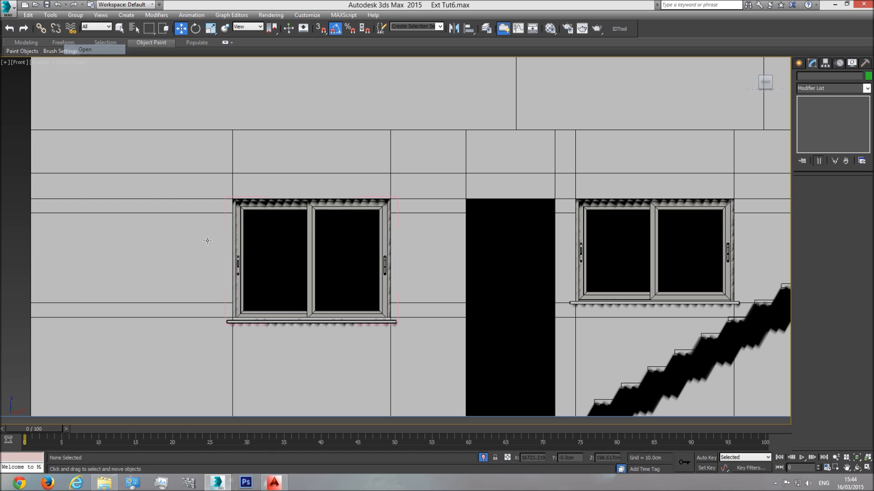
left_click(308, 231)
left_click(806, 191)
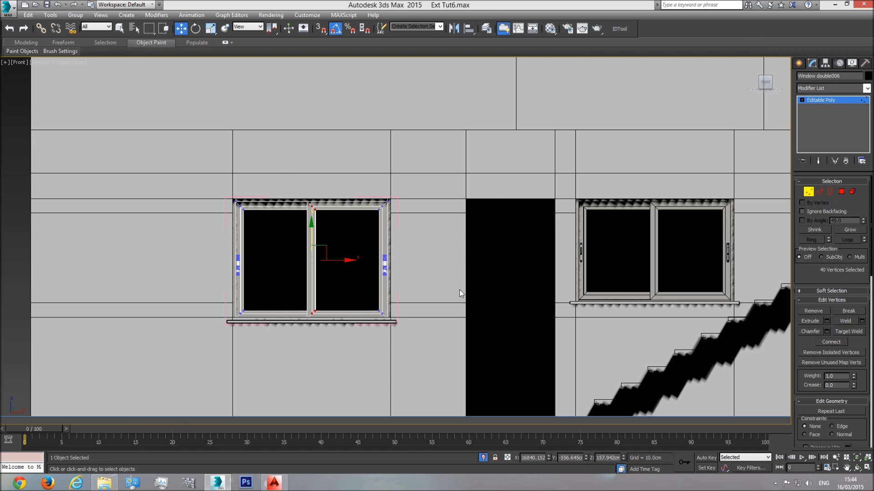
left_click_drag(175, 359, 175, 359)
scroll(304, 304, "up", 5)
left_click_drag(296, 299, 296, 289)
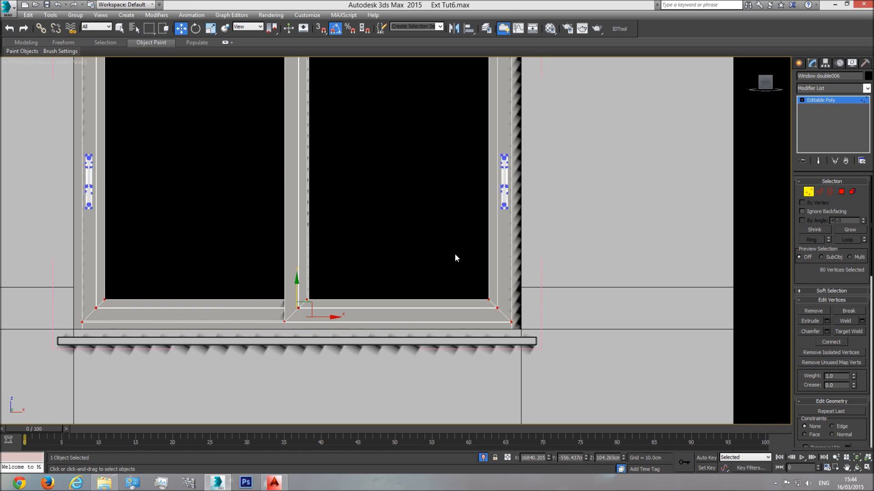
- Raise this window's ledge to the bottom edge of its opening
left_click(828, 101)
left_click(484, 341)
left_click_drag(301, 322, 306, 310)
scroll(461, 323, "down", 3)
- Raise the frame's bottom vertices about 1 cm more to clear the ledge and close the window group
left_click(423, 293)
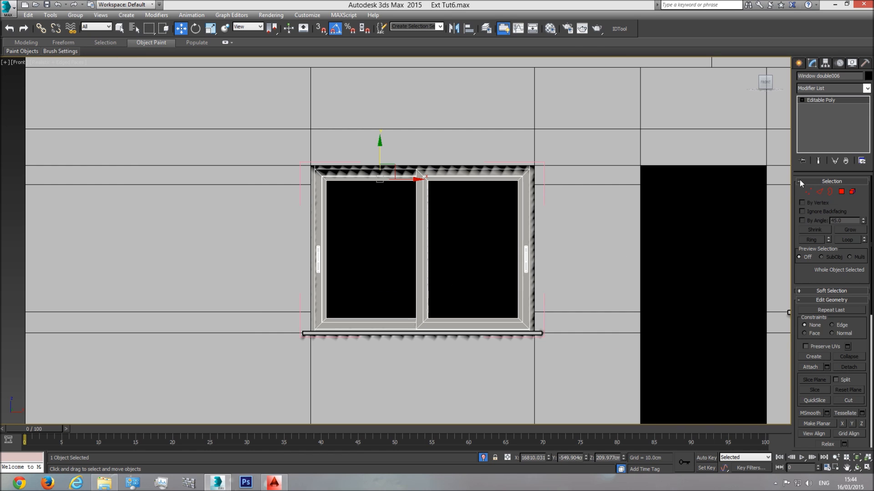
left_click(807, 191)
scroll(441, 318, "up", 3)
left_click_drag(408, 311, 409, 307)
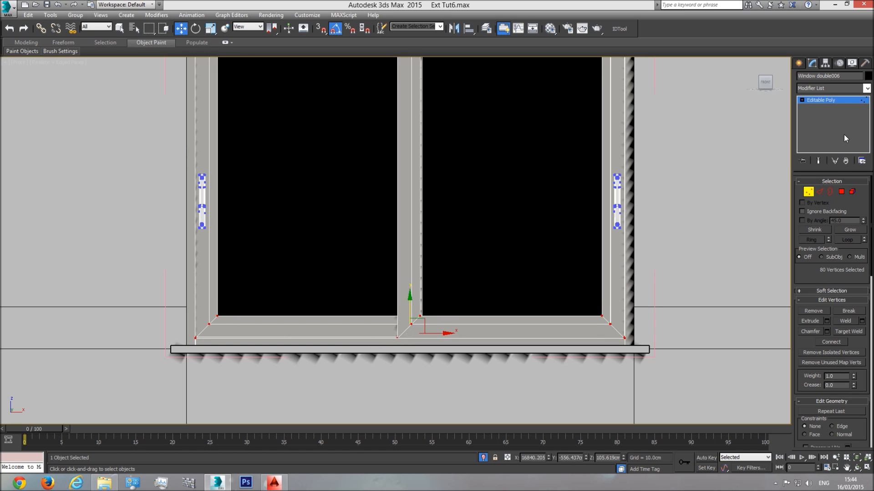
left_click(840, 101)
left_click(75, 15)
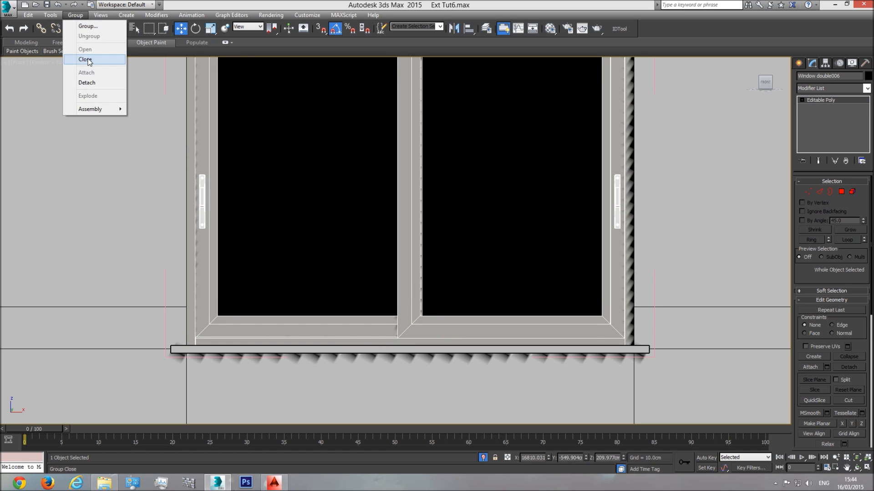
left_click(75, 61)
- Inspect the whole facade with its placed windows in perspective, toggling the edge display
scroll(345, 188, "down", 4)
scroll(373, 227, "down", 2)
key("p")
left_click(856, 458)
left_click(857, 467)
left_click_drag(335, 238, 448, 252)
key("F4")
key("F4")
key("F4")
key("F4")
middle_click_drag(449, 252, 444, 293)
left_click_drag(445, 293, 433, 274)
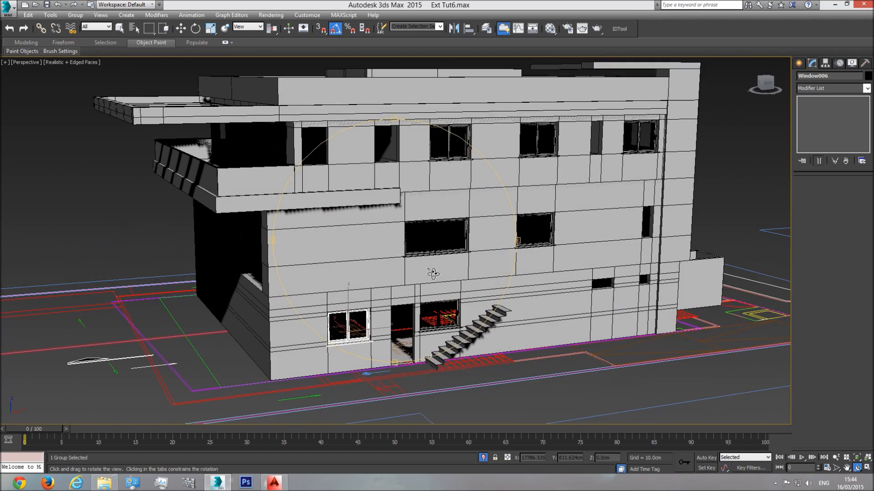
- Examine the window layout in the front and side elevation drawings from the top view
key("t")
scroll(387, 305, "down", 3)
scroll(391, 273, "up", 5)
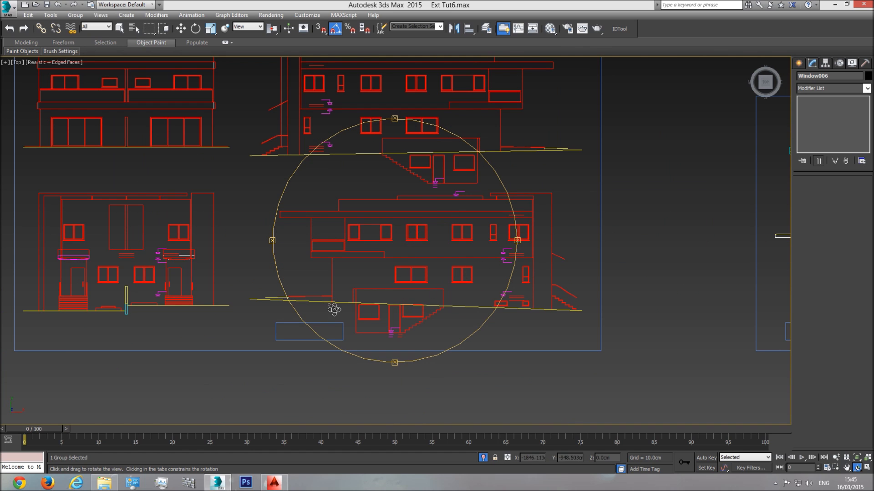
scroll(501, 296, "up", 2)
scroll(451, 291, "up", 2)
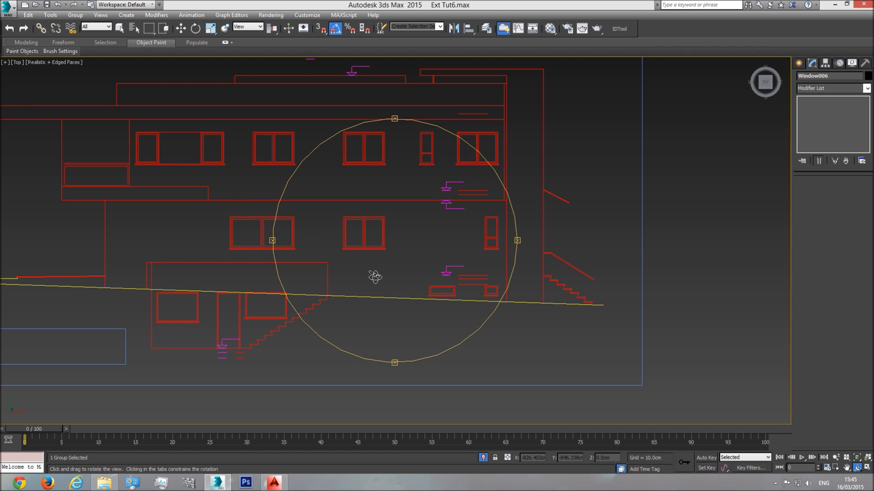
scroll(382, 300, "down", 6)
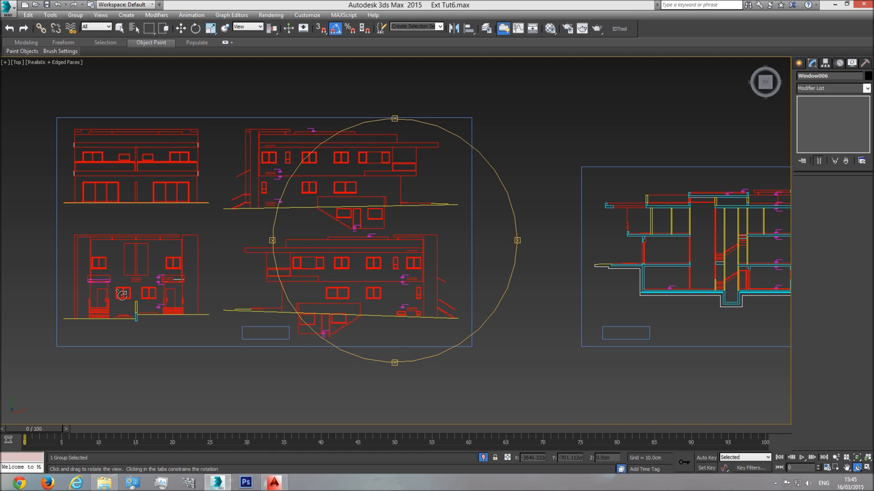
scroll(138, 278, "up", 5)
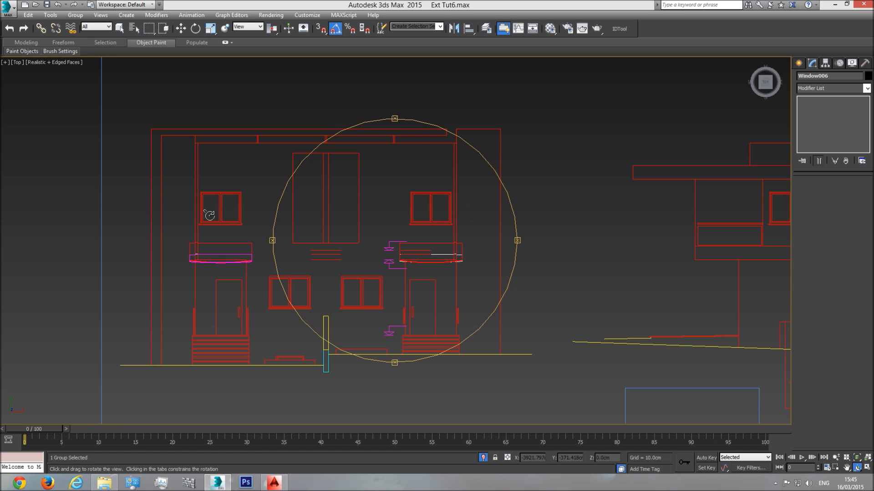
scroll(286, 279, "down", 5)
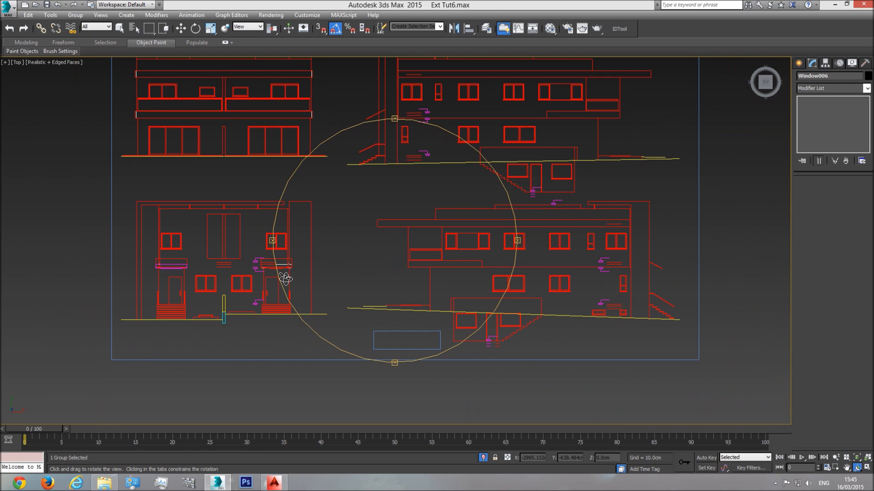
- Copy the middle-floor two-pane window group out beside the entrance facade and rotate the copy 90 degrees about Z
mouse_move(381, 294)
left_mouse_down()
mouse_move(466, 325)
mouse_move(156, 273)
mouse_move(351, 284)
left_mouse_up()
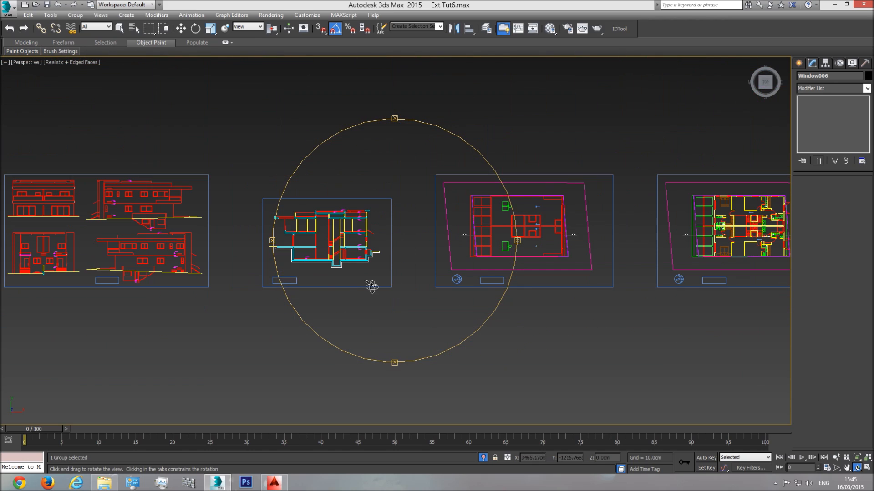
left_click_drag(428, 271, 415, 247)
left_click_drag(269, 280, 283, 282)
scroll(283, 283, "up", 5)
key("w")
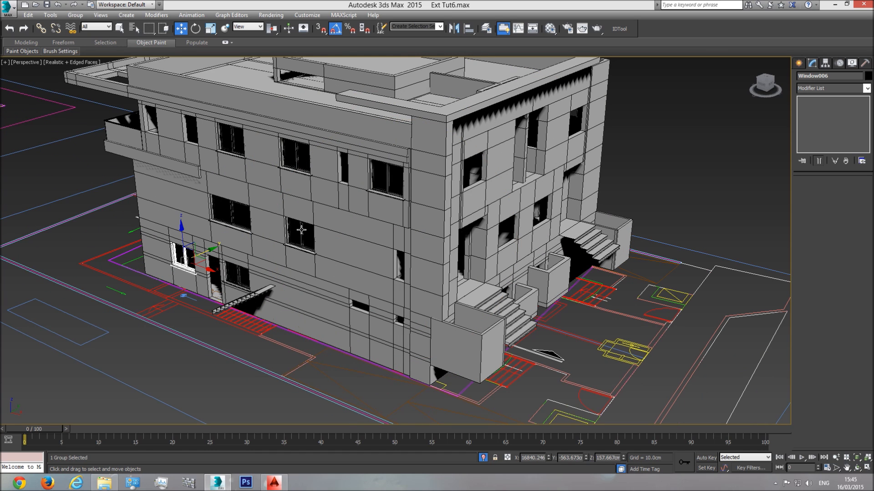
left_click(300, 231)
left_click_drag(324, 246, 483, 319, "shift")
left_click(436, 279)
key("e")
left_click_drag(569, 335, 606, 329)
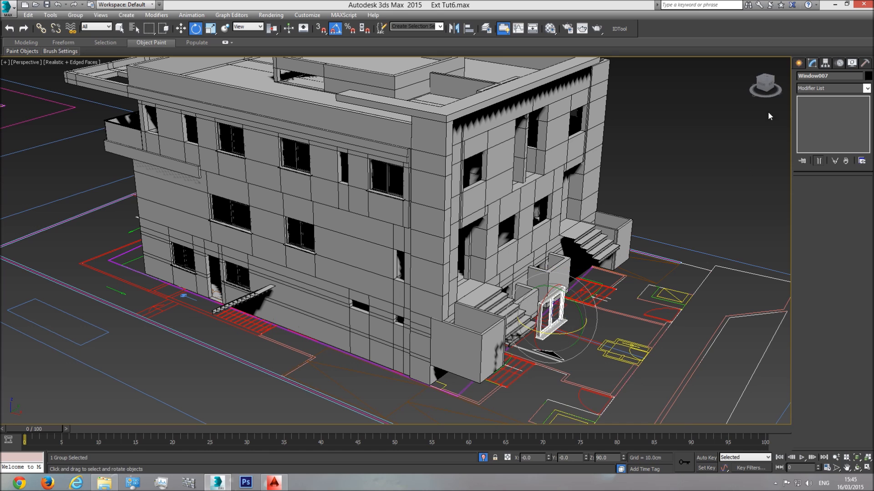
- Align the rotated window copy with the left opening between the two entrances in the Right view
left_click(769, 86)
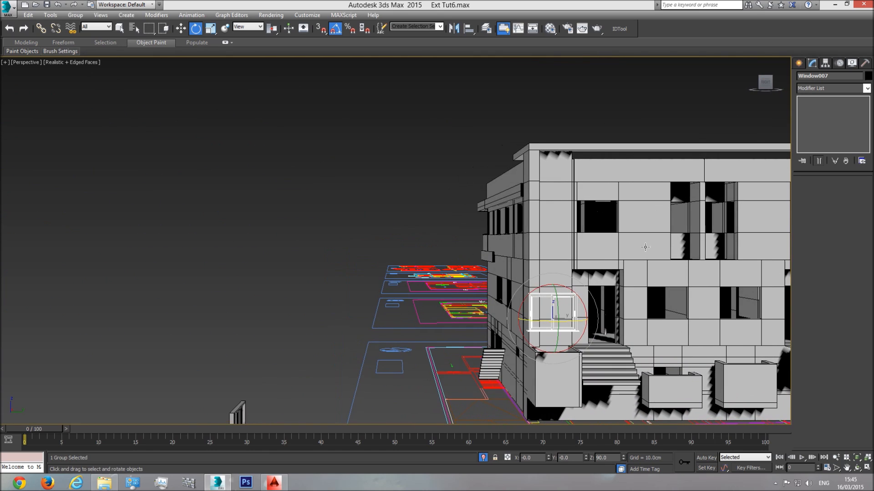
mouse_move(767, 88)
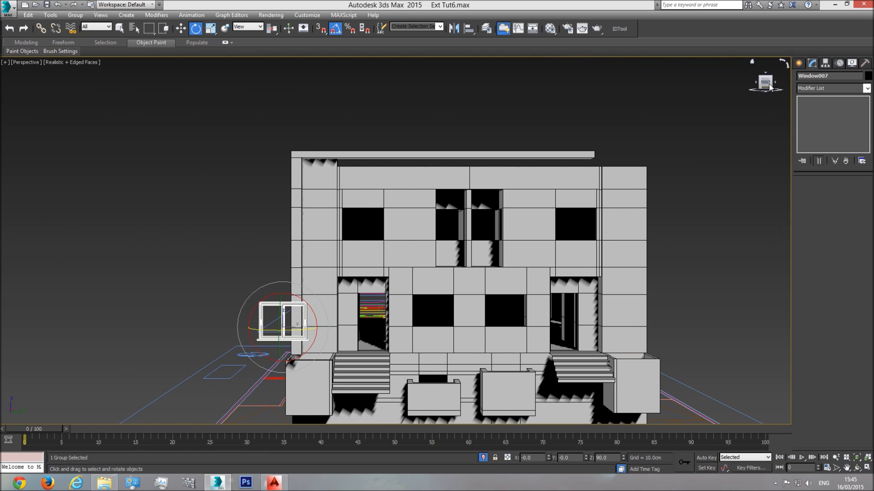
left_click(25, 62)
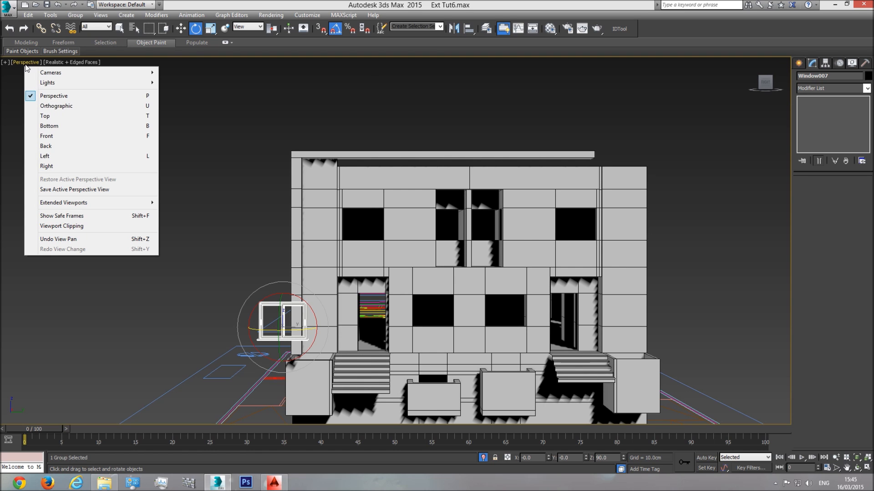
left_click(56, 166)
scroll(513, 326, "down", 8)
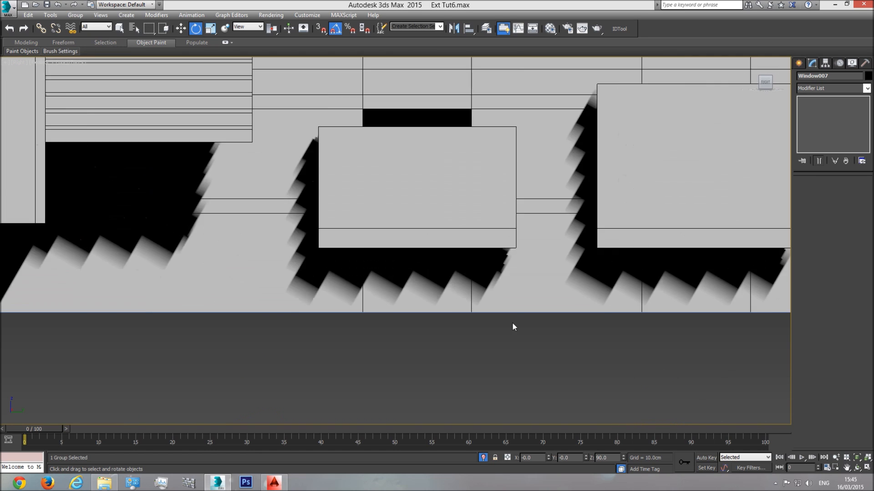
scroll(412, 259, "up", 3)
middle_click_drag(516, 231, 369, 259)
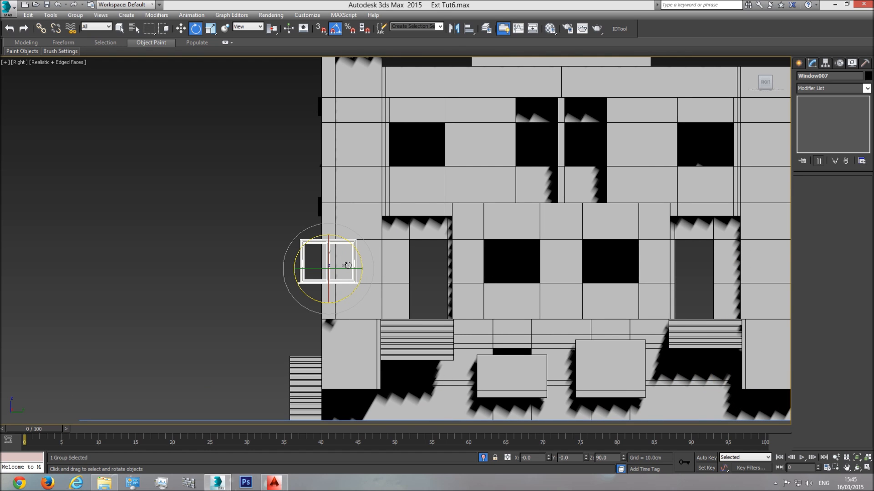
left_click(181, 29)
left_click_drag(363, 273, 541, 279)
scroll(542, 278, "up", 5)
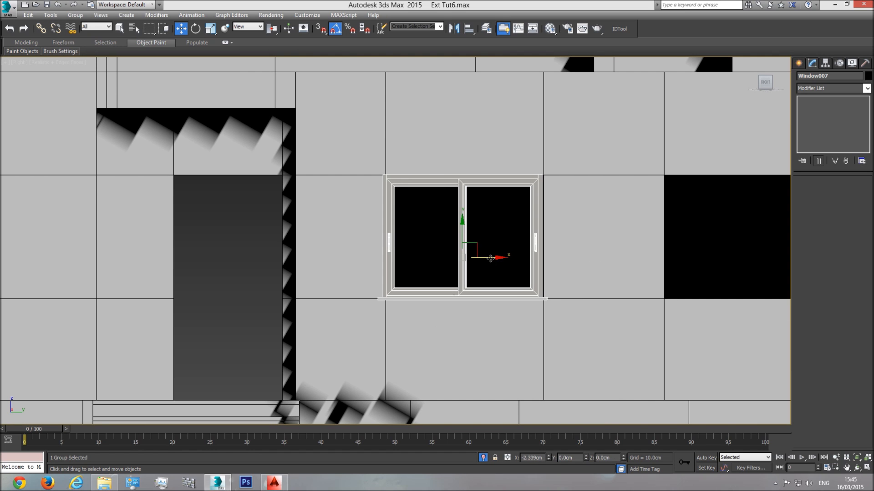
- Copy the aligned window across to the neighbouring opening between the two entrances
middle_click_drag(492, 261, 430, 269)
left_click_drag(430, 270, 696, 277, "shift")
left_click(427, 278)
scroll(430, 279, "down", 6)
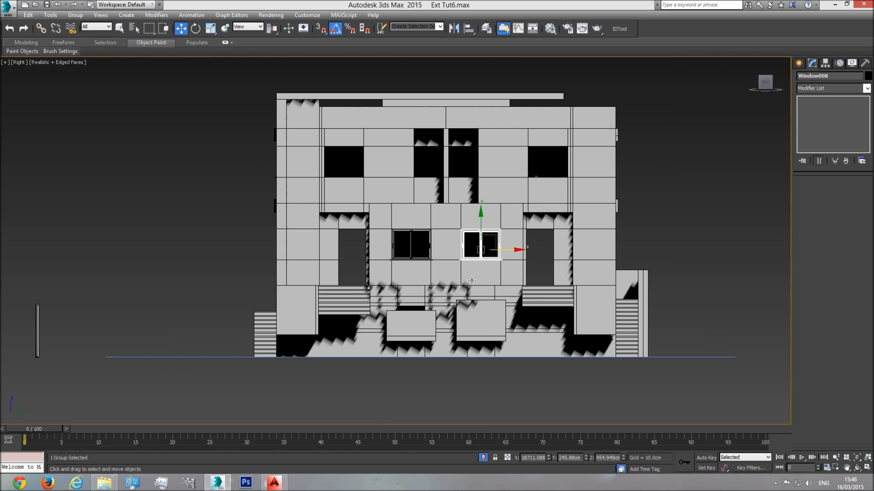
middle_click_drag(483, 282, 483, 310)
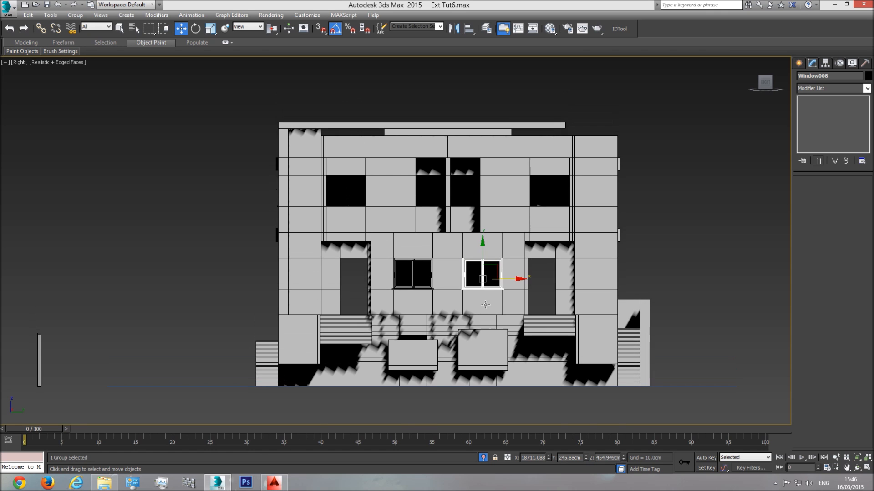
- Examine the two window copies against the entrance facade in perspective
key("p")
left_click(859, 459)
left_click(858, 467)
left_click_drag(416, 243, 471, 260)
scroll(444, 248, "down", 6)
scroll(381, 234, "down", 4)
middle_click_drag(348, 235, 442, 261)
mouse_move(378, 265)
left_mouse_down()
mouse_move(381, 232)
mouse_move(350, 234)
mouse_move(357, 246)
mouse_move(410, 259)
mouse_move(374, 222)
mouse_move(418, 250)
mouse_move(391, 260)
left_mouse_up()
scroll(380, 268, "up", 5)
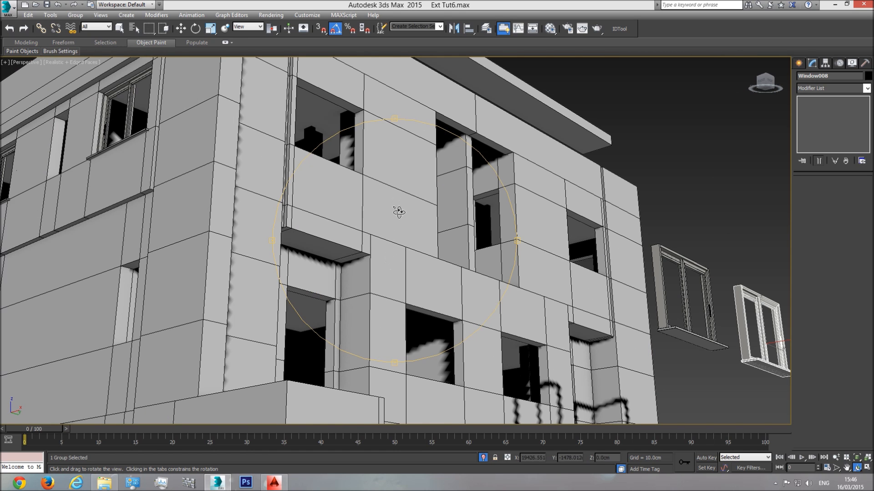
right_click(393, 227)
- Copy the left of the two new windows up to the left upper-floor opening in the Right view and align it
key("f")
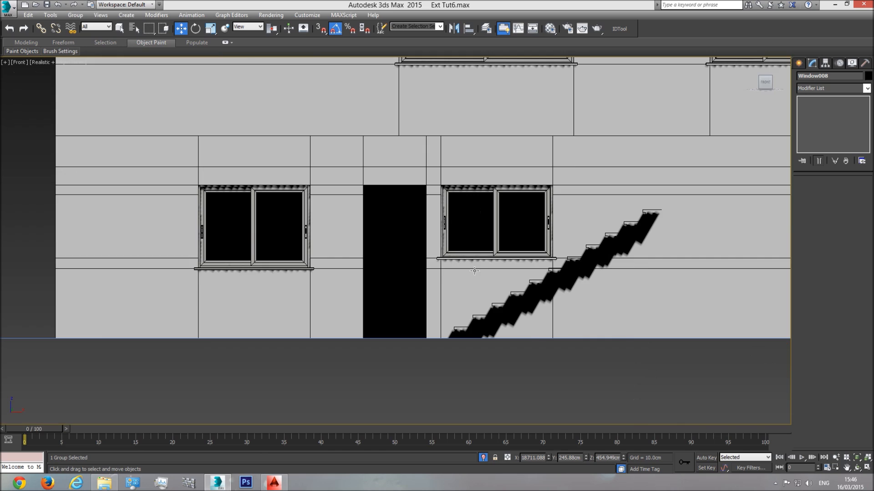
scroll(489, 285, "down", 4)
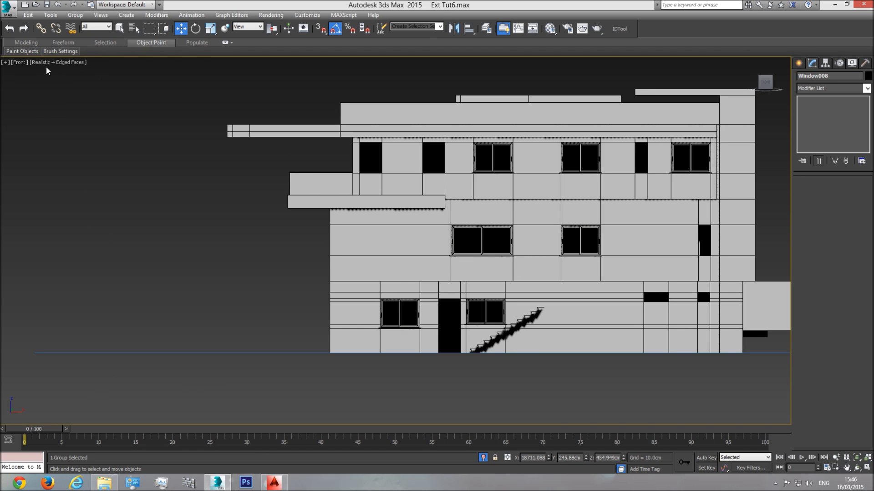
left_click(20, 61)
left_click(66, 164)
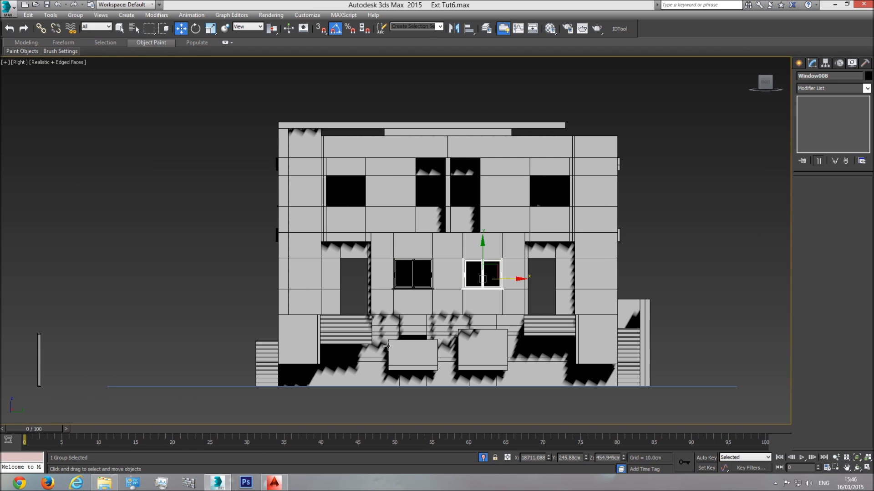
left_click(423, 276)
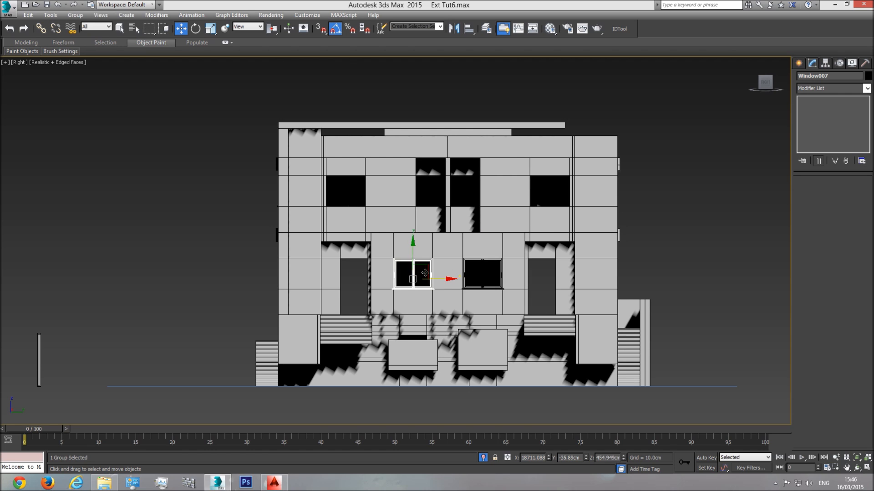
left_click_drag(427, 268, 360, 185, "shift")
left_click(437, 280)
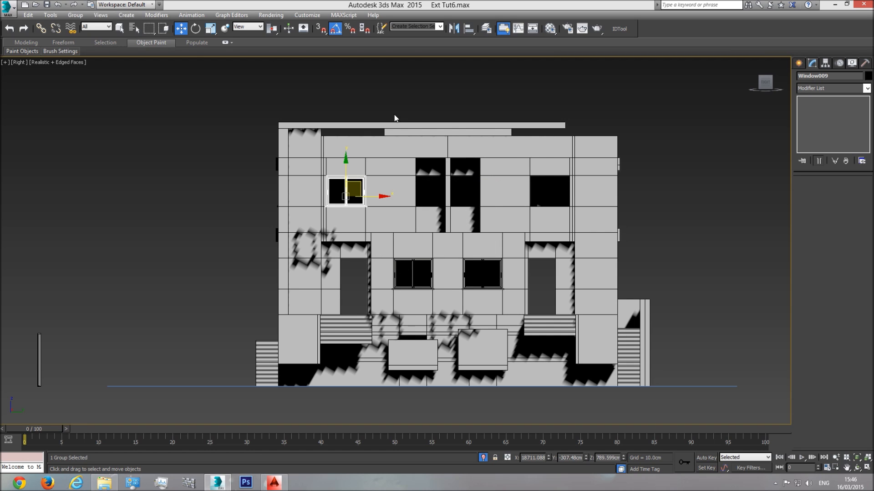
scroll(374, 243, "up", 4)
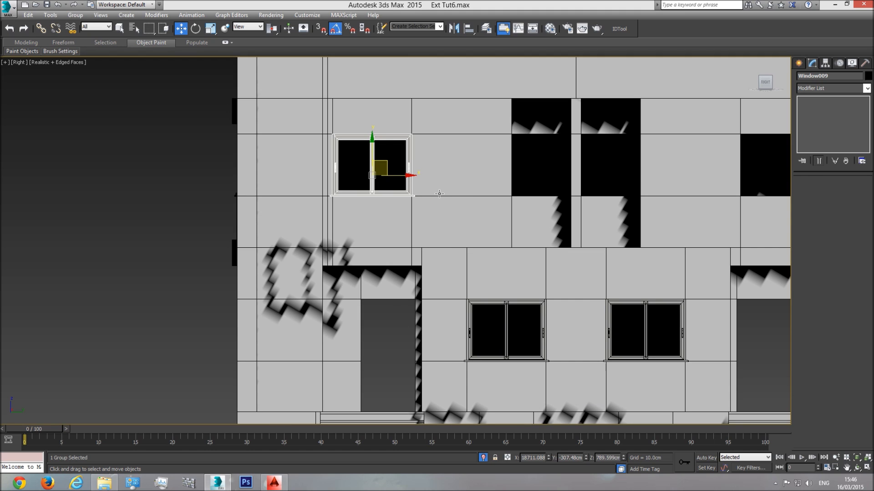
scroll(395, 181, "up", 4)
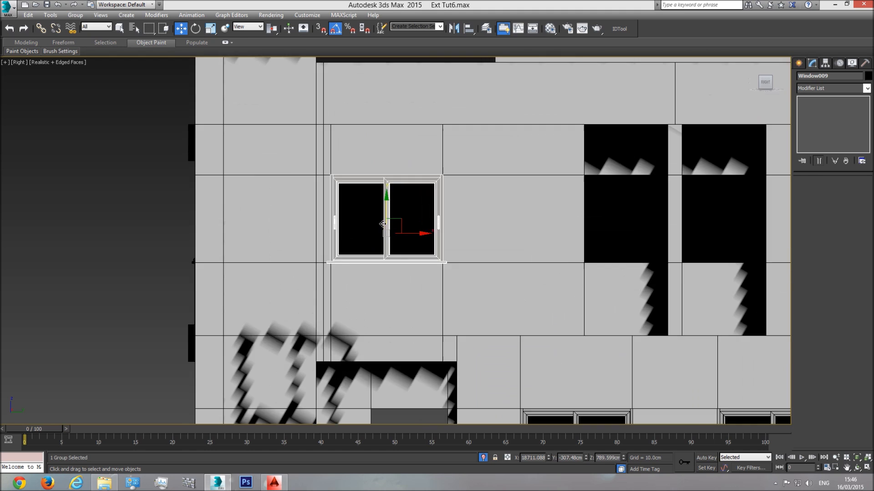
left_click_drag(403, 225, 403, 225)
- Copy the upper-floor window across to the opening at the opposite end of the entrance facade
scroll(497, 247, "down", 4)
middle_click_drag(497, 247, 372, 255)
mouse_move(349, 251)
left_mouse_down("shift")
mouse_move(763, 279)
mouse_move(755, 282)
left_mouse_up("shift")
left_click(437, 279)
- Select all four new window groups in perspective and move them along X into the entrance facade's openings
key("p")
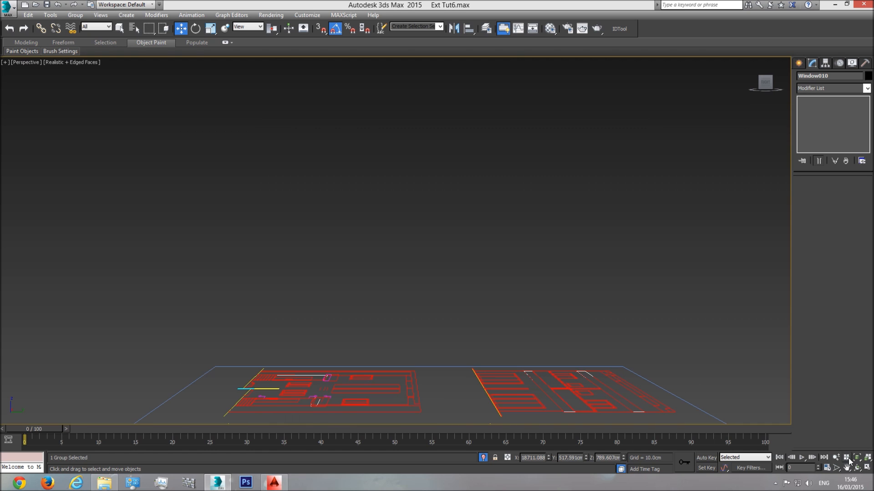
left_click(858, 459)
left_click(857, 468)
left_click_drag(456, 277, 493, 297)
scroll(489, 297, "down", 5)
middle_click_drag(411, 302, 449, 241)
scroll(448, 242, "down", 3)
key("w")
left_click(405, 368, "ctrl")
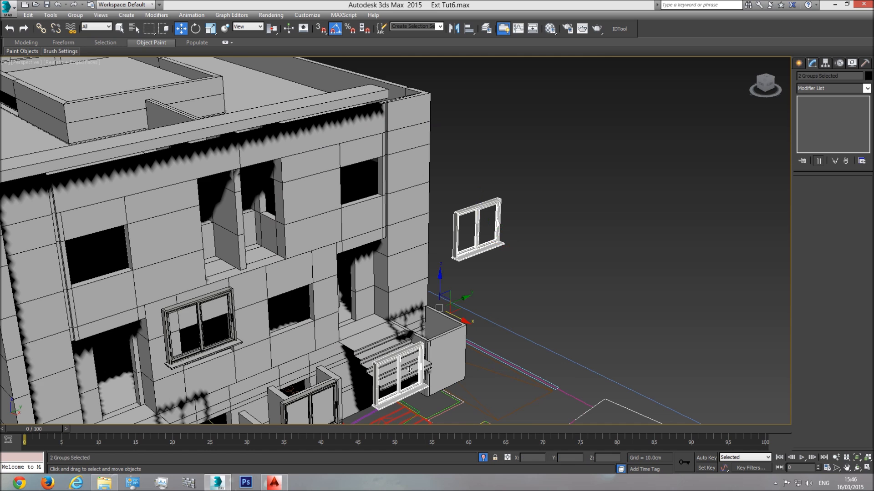
middle_click_drag(404, 368, 469, 312)
scroll(462, 313, "down", 3)
left_click(445, 321, "ctrl")
left_click(391, 256, "ctrl")
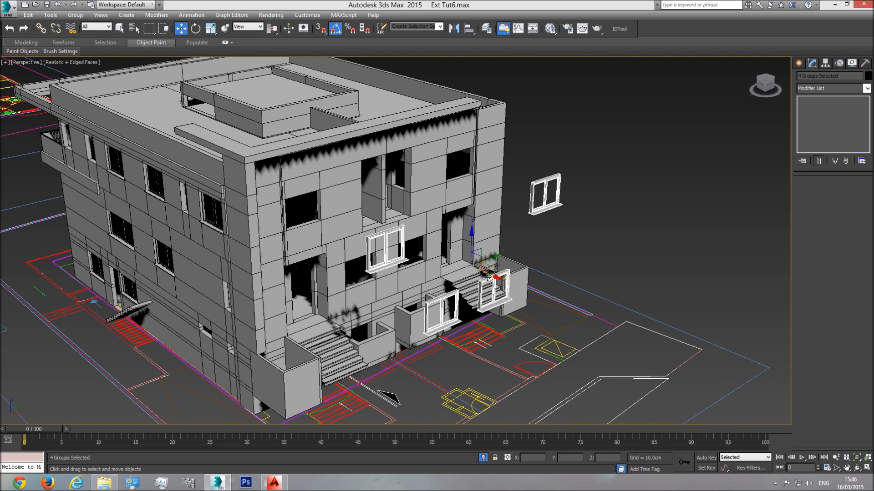
left_click_drag(494, 277, 412, 263)
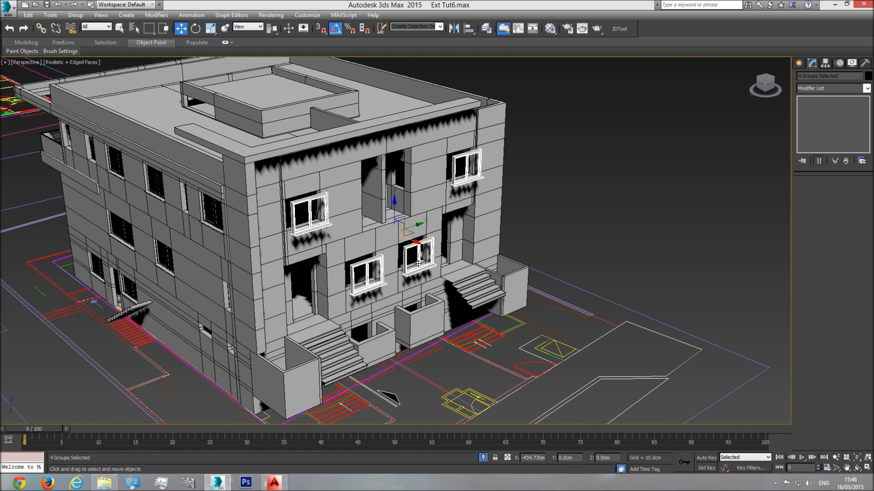
- Change the viewport's visual style from Realistic to Shaded to check how the upper-floor window sits in its opening
scroll(411, 263, "down", 2)
scroll(410, 227, "up", 8)
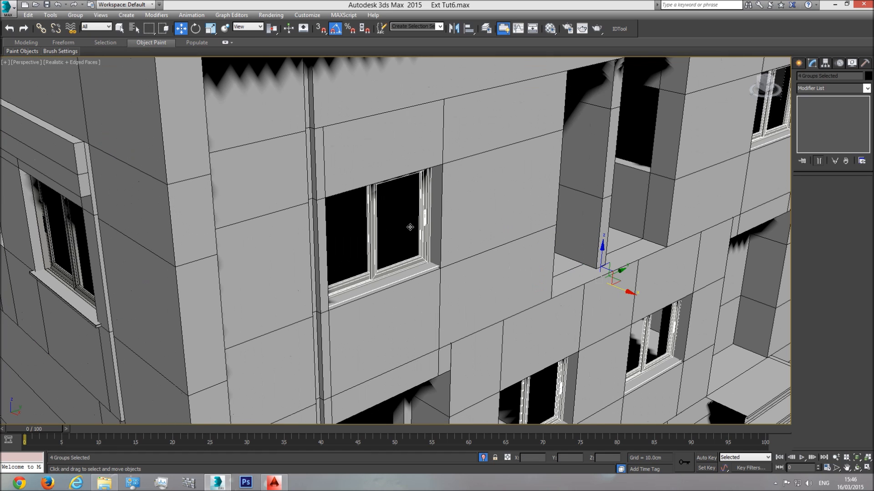
left_click(63, 61)
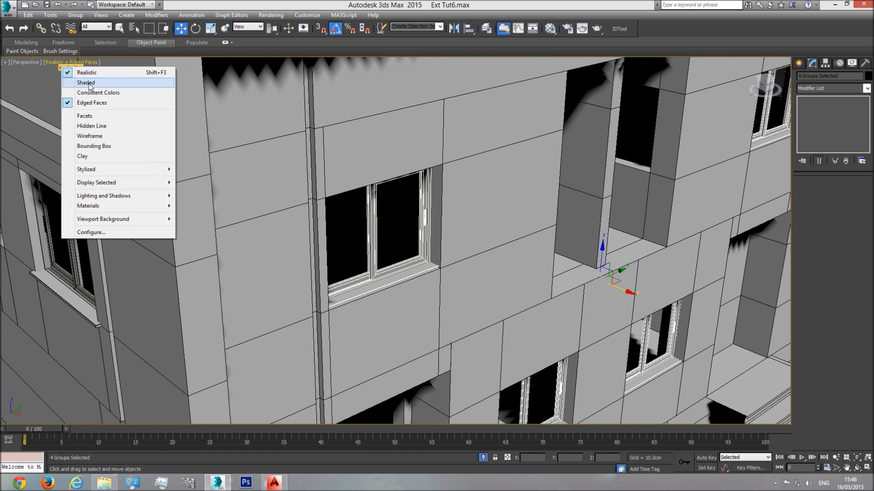
left_click(78, 83)
scroll(396, 242, "up", 3)
- Shift the four selected windows slightly outward along X to fit the ledges to the wall's depth
left_click(856, 470)
mouse_move(358, 256)
left_mouse_down()
mouse_move(400, 252)
mouse_move(368, 250)
left_mouse_up()
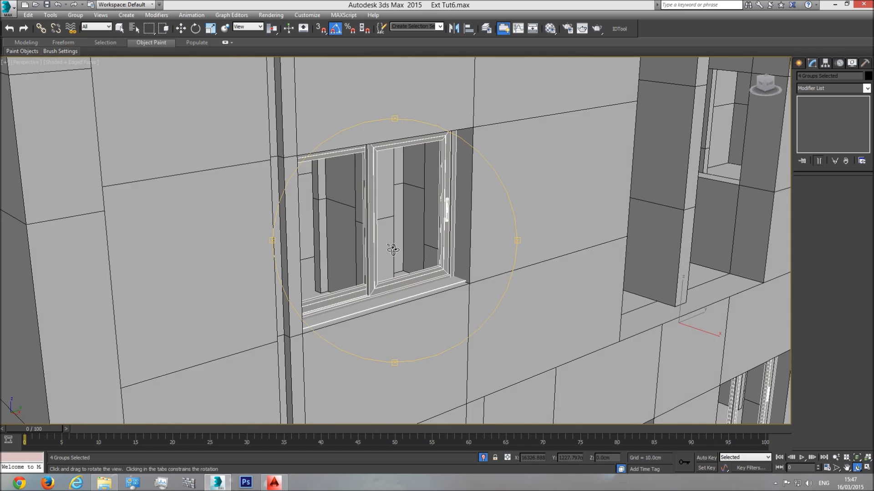
scroll(368, 250, "up", 10)
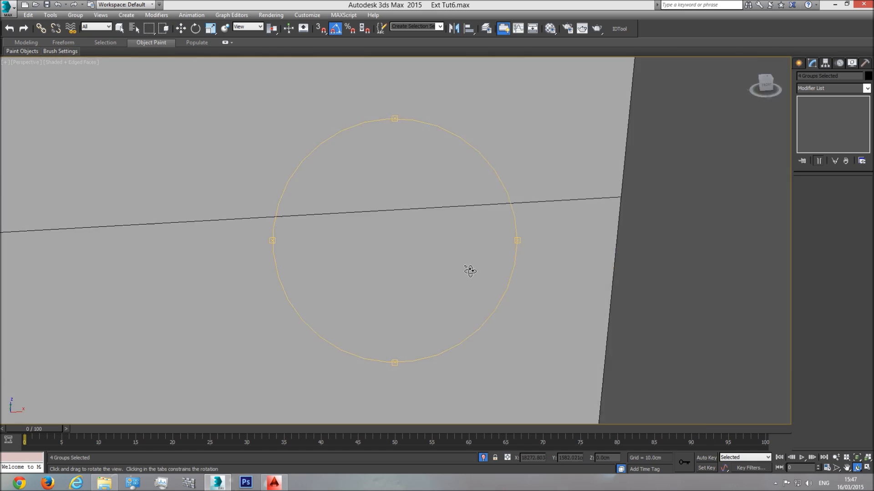
middle_click_drag(468, 268, 231, 157)
scroll(231, 153, "down", 4)
left_click_drag(440, 246, 451, 244)
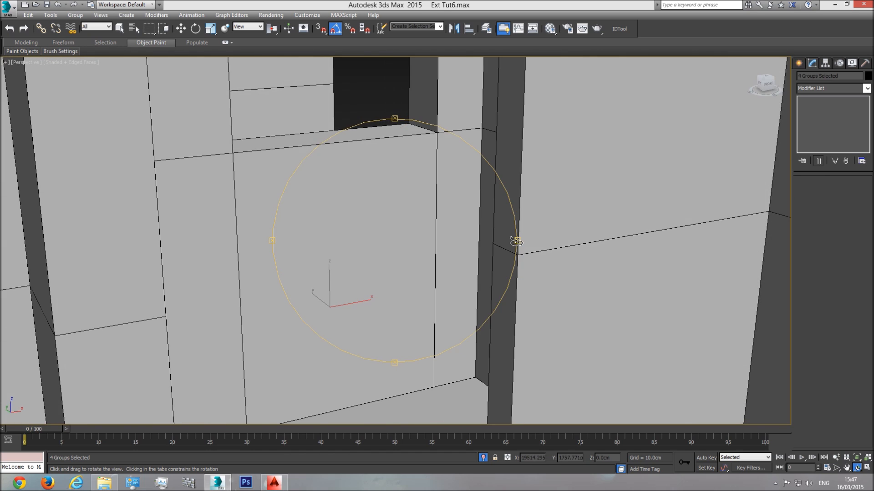
middle_click_drag(516, 241, 273, 234)
scroll(274, 233, "down", 2)
middle_click_drag(428, 215, 424, 222)
left_click_drag(425, 222, 358, 235)
left_click(182, 29)
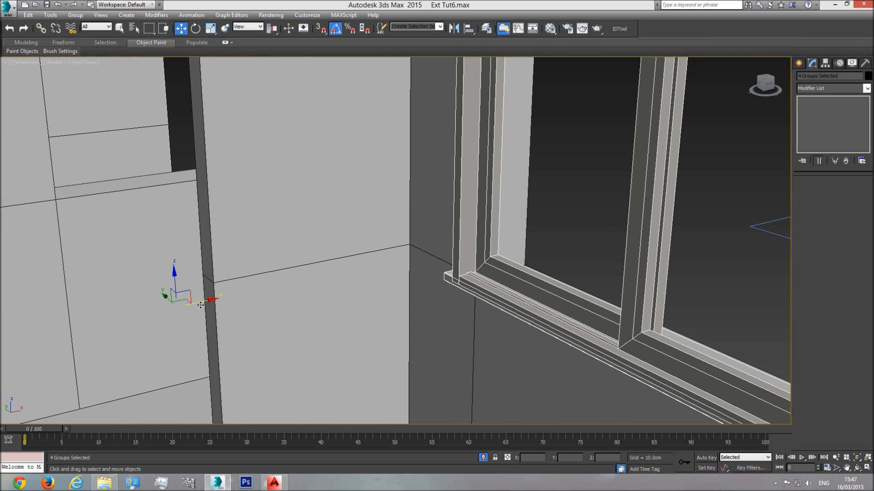
left_click_drag(200, 305, 214, 304)
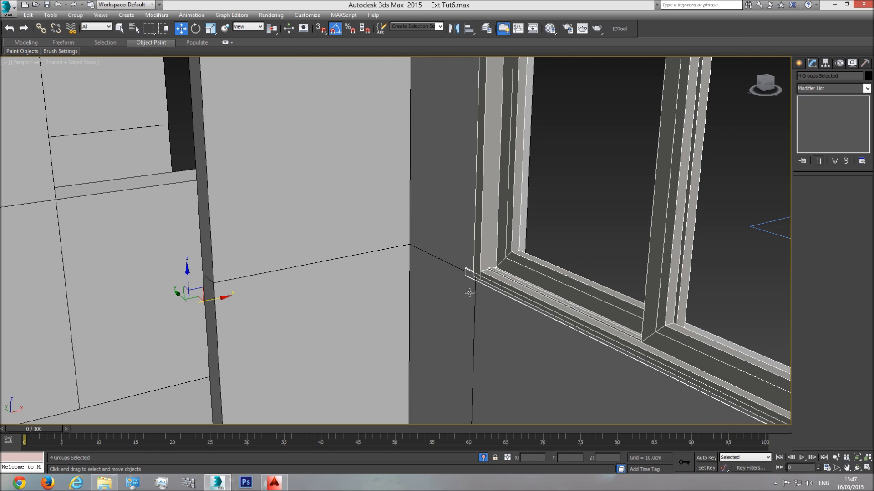
- Examine the four fitted windows and the tall recessed central openings of the entrance facade in perspective from several angles
left_click(857, 469)
left_click_drag(512, 283, 294, 251)
scroll(403, 273, "down", 5)
scroll(294, 252, "up", 5)
middle_click_drag(295, 251, 299, 196)
scroll(377, 265, "down", 2)
middle_click_drag(404, 271, 376, 127)
scroll(418, 227, "down", 2)
mouse_move(418, 227)
middle_mouse_down()
mouse_move(378, 247)
mouse_move(420, 229)
middle_mouse_up()
scroll(420, 228, "down", 4)
left_click_drag(420, 228, 403, 243)
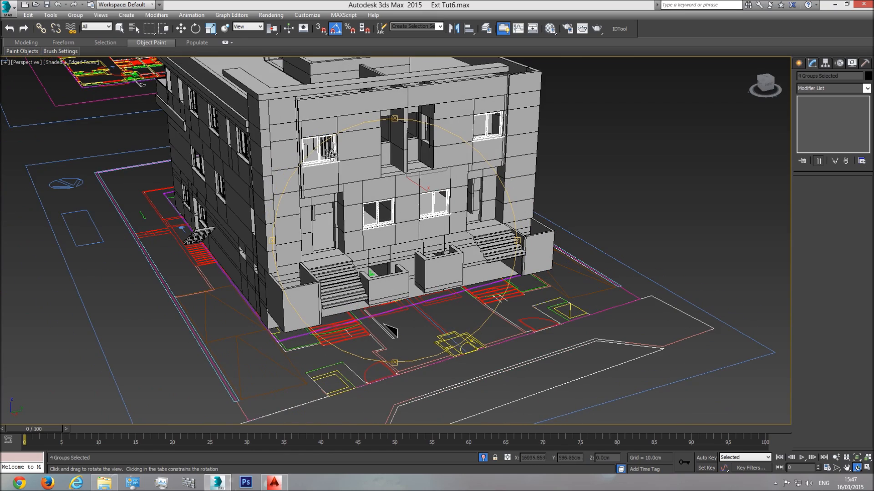
left_click_drag(403, 204, 379, 242)
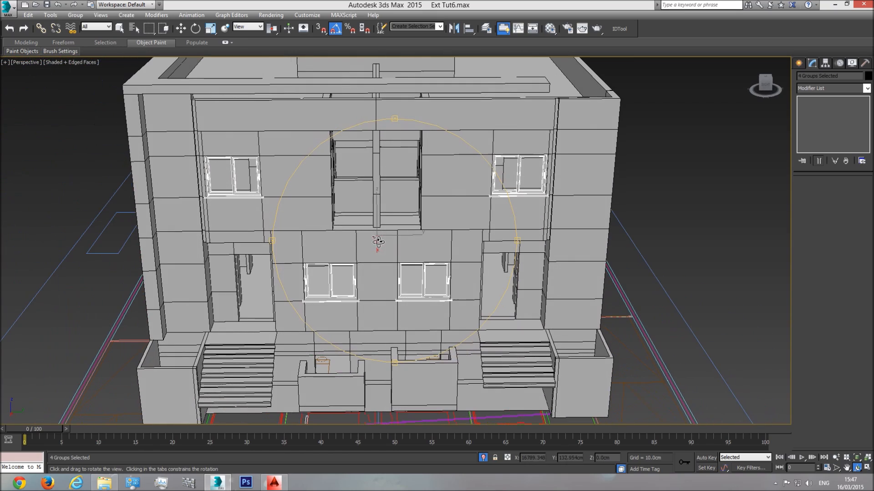
mouse_move(403, 169)
left_mouse_down()
mouse_move(353, 158)
mouse_move(402, 181)
left_mouse_up()
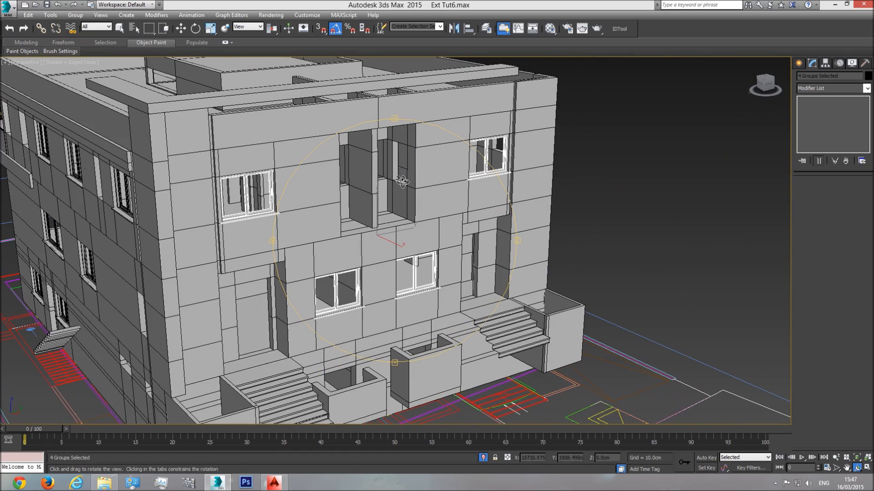
- Check the windows and the tall central opening in the entrance elevation drawing in the top view
key("t")
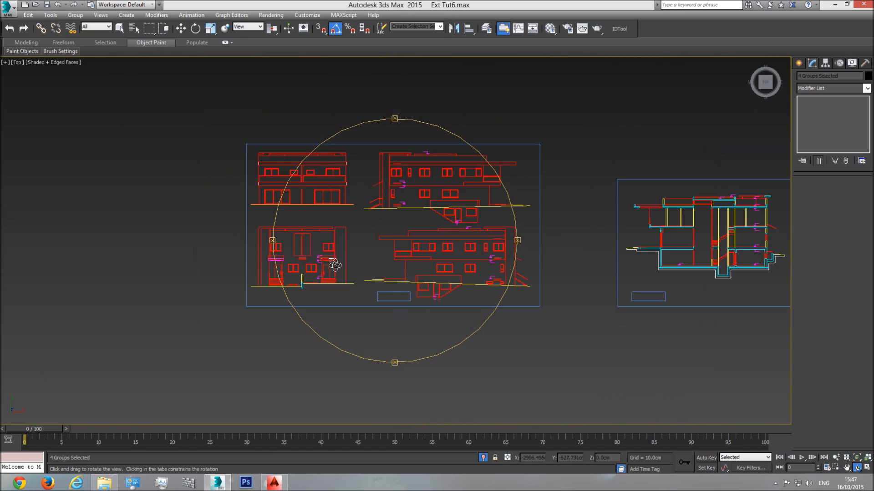
scroll(299, 238, "up", 5)
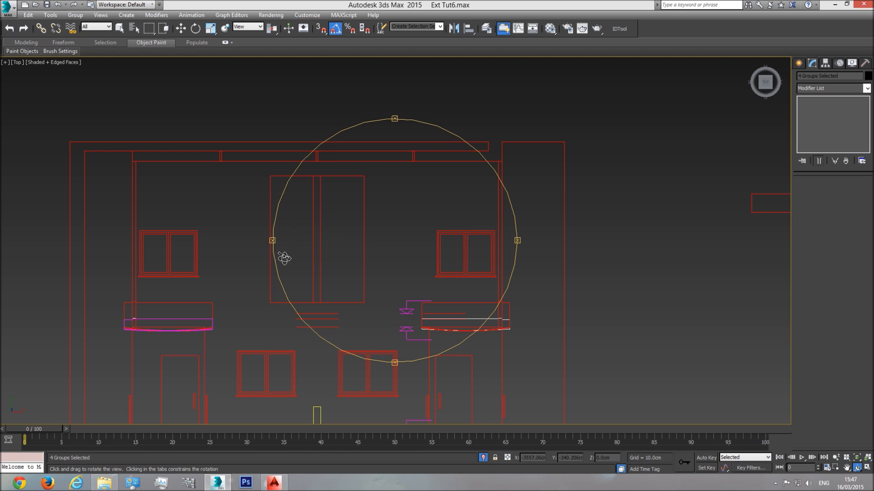
scroll(408, 237, "down", 4)
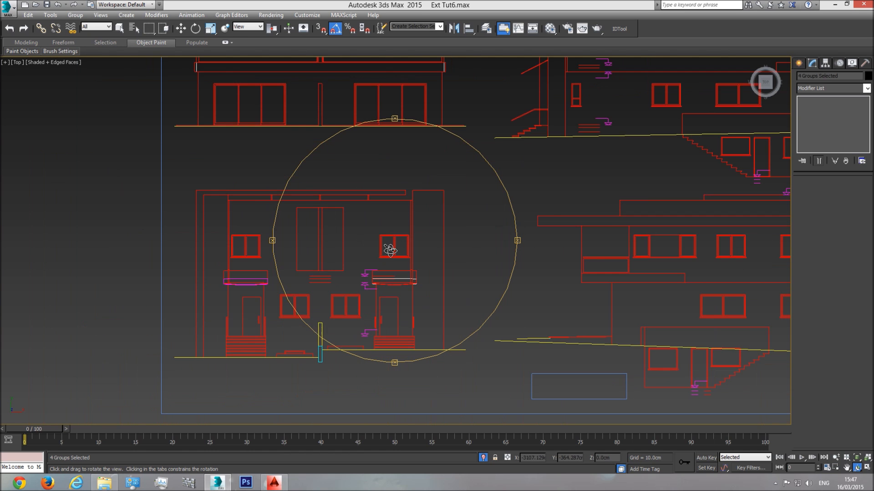
- Inspect the floor plan for the window positions along the central recess beside the bathrooms and along the outer walls
middle_click_drag(441, 250, 246, 264)
scroll(254, 267, "down", 2)
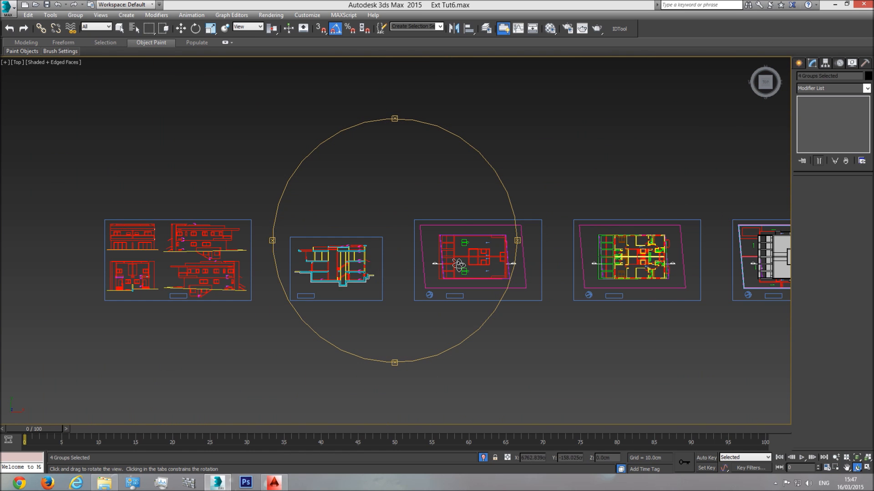
middle_click_drag(459, 265, 288, 265)
mouse_move(623, 268)
middle_mouse_down()
mouse_move(464, 255)
mouse_move(478, 250)
middle_mouse_up()
middle_click_drag(301, 245, 388, 242)
scroll(390, 243, "up", 9)
scroll(390, 223, "up", 4)
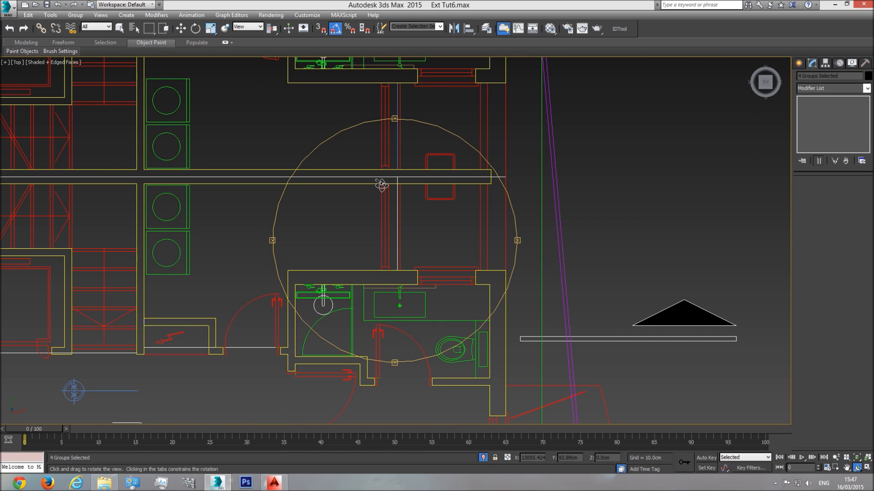
scroll(380, 218, "down", 2)
middle_click_drag(388, 253, 374, 157)
middle_click_drag(380, 187, 372, 148)
middle_click_drag(185, 337, 335, 326)
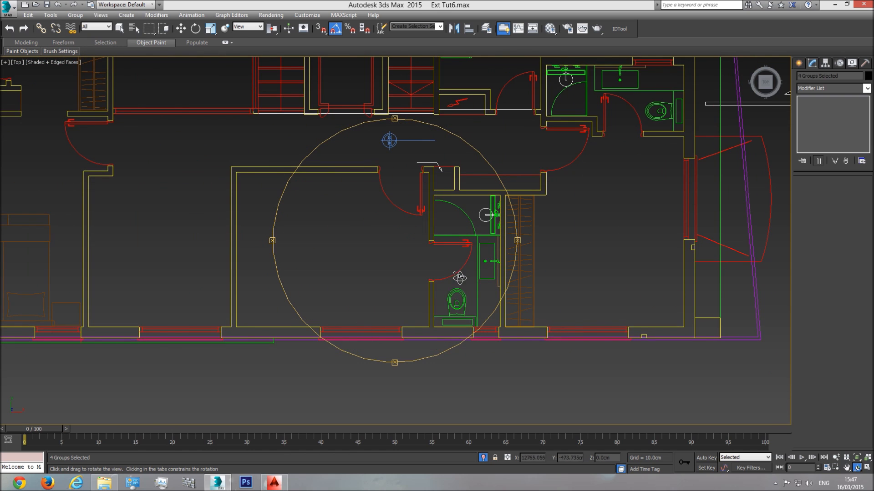
scroll(460, 278, "down", 2)
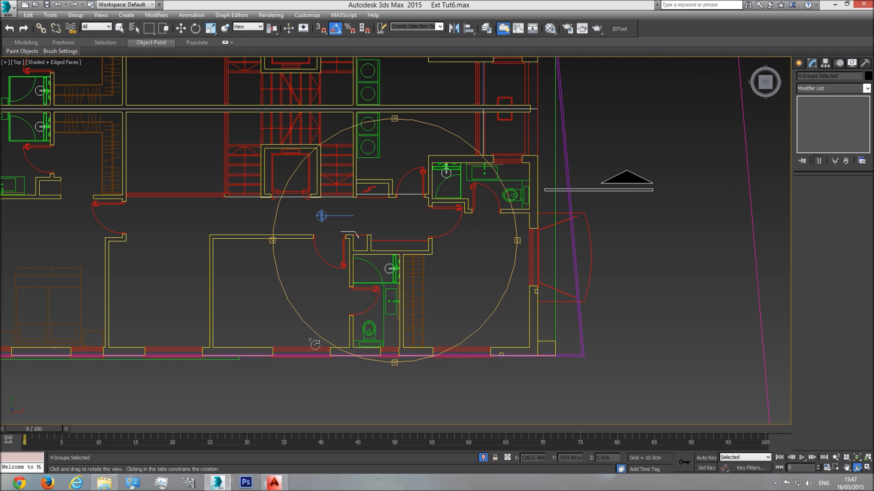
middle_click_drag(417, 236, 392, 280)
middle_click_drag(448, 178, 423, 213)
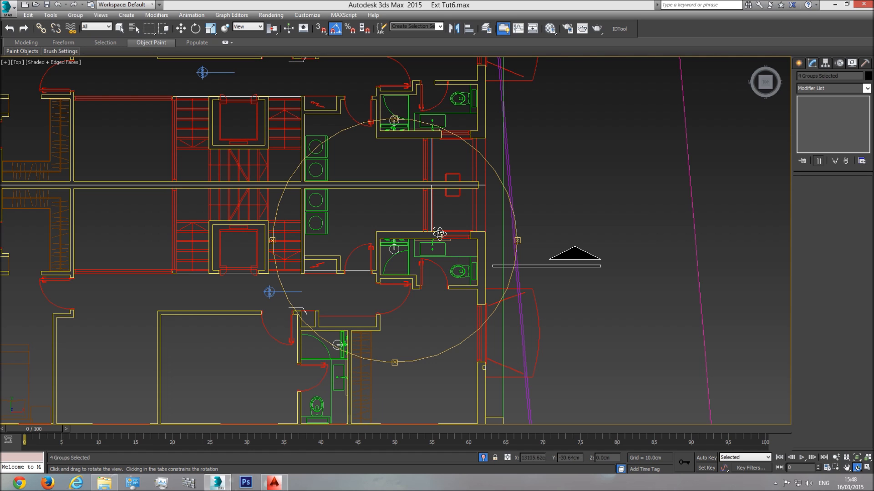
key("w")
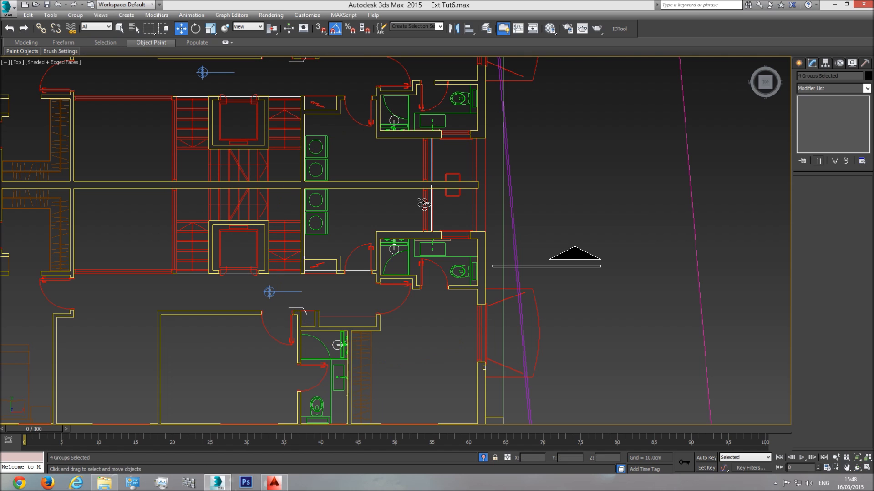
- In the Right view with Realistic shading, copy the upper-left window once into the left recessed opening near the façade's centre
left_click(18, 62)
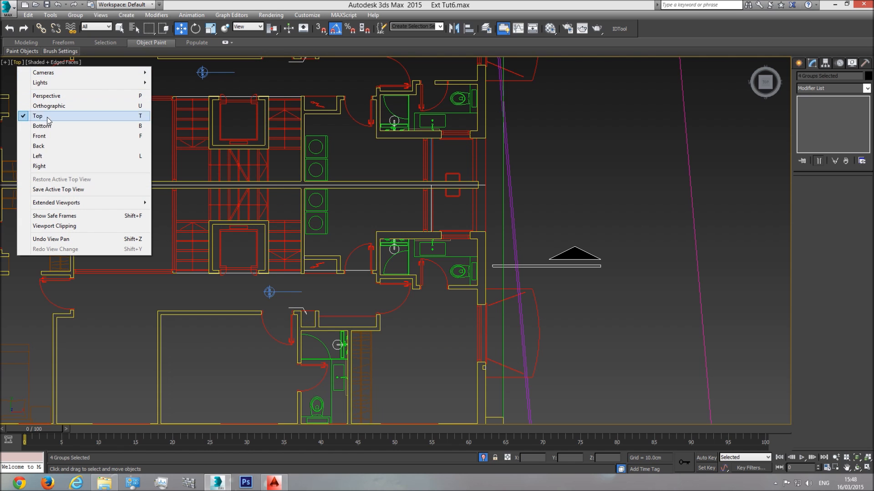
left_click(50, 167)
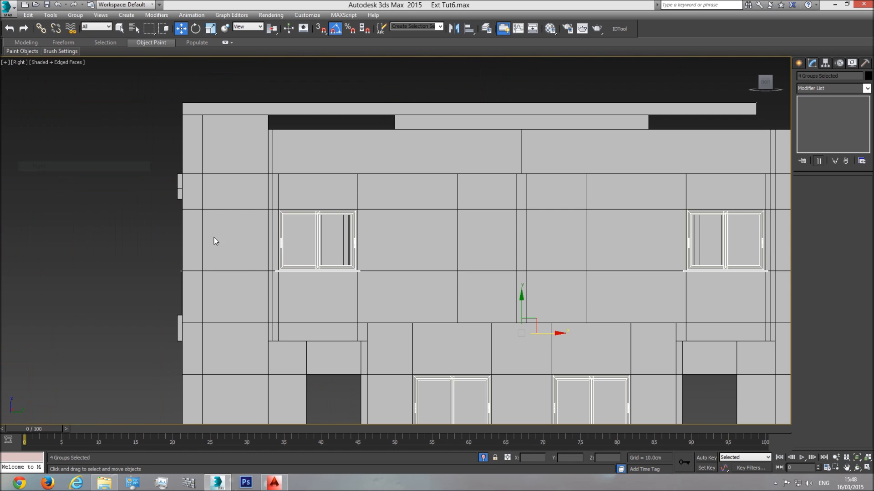
left_click(330, 233)
left_click(62, 63)
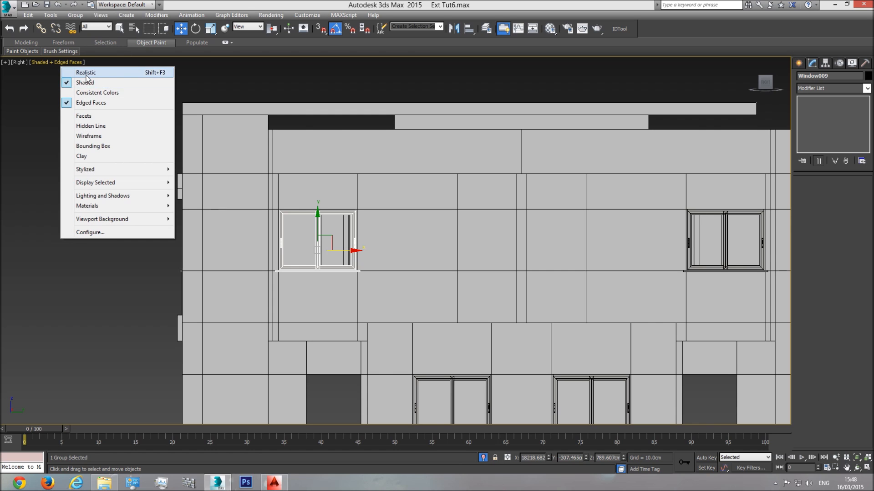
left_click(75, 70)
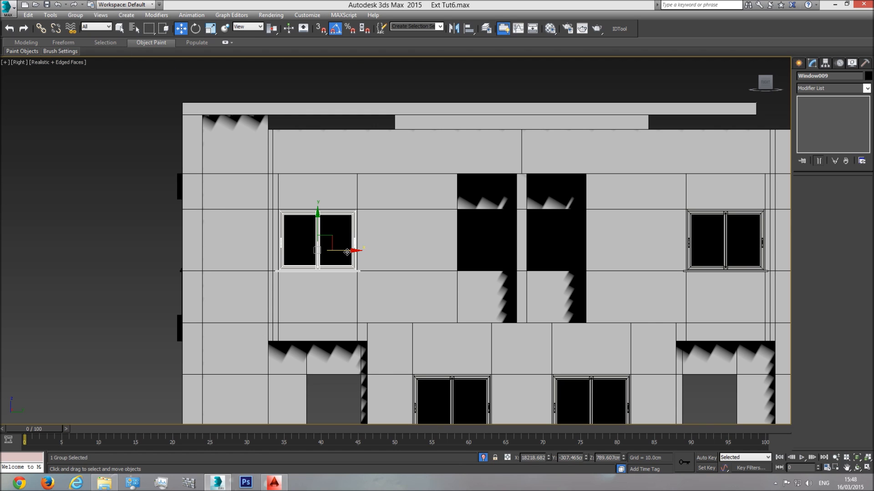
left_click_drag(347, 251, 506, 259, "shift")
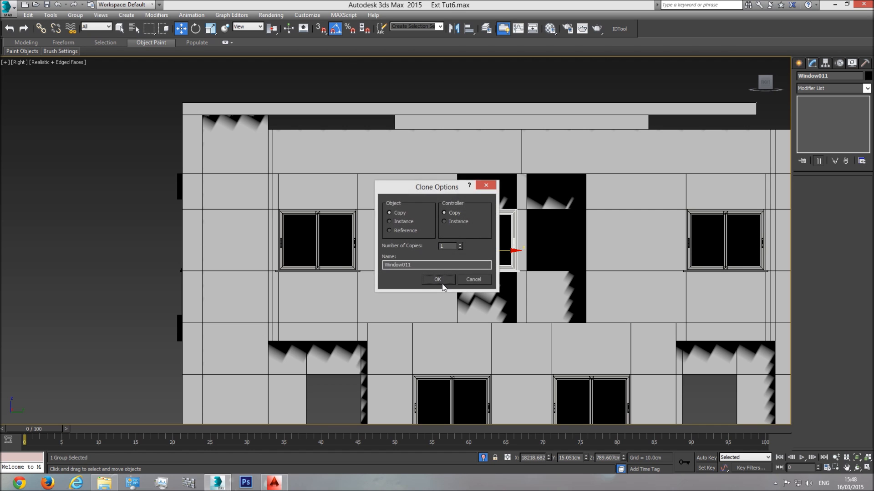
left_click(448, 279)
- Restore Shaded display and move the copied window back about 144 cm along X into the recess in perspective
key("p")
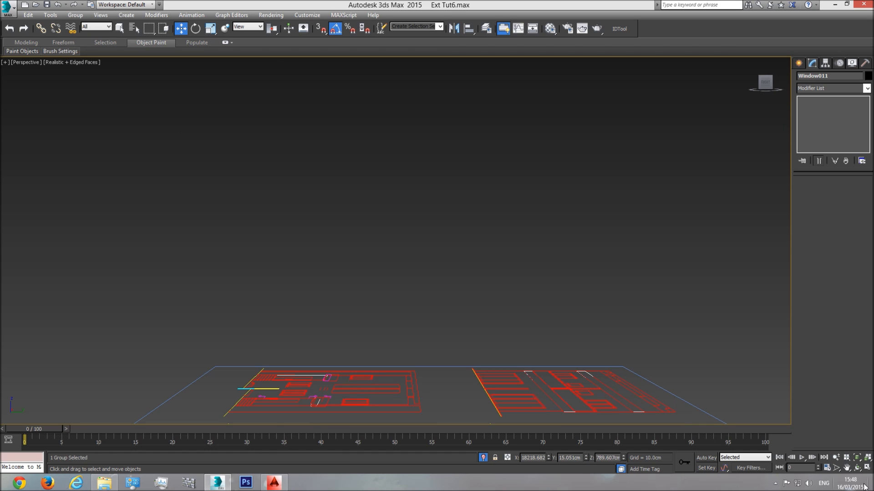
key("z")
left_click(858, 468)
left_click_drag(371, 248, 380, 273)
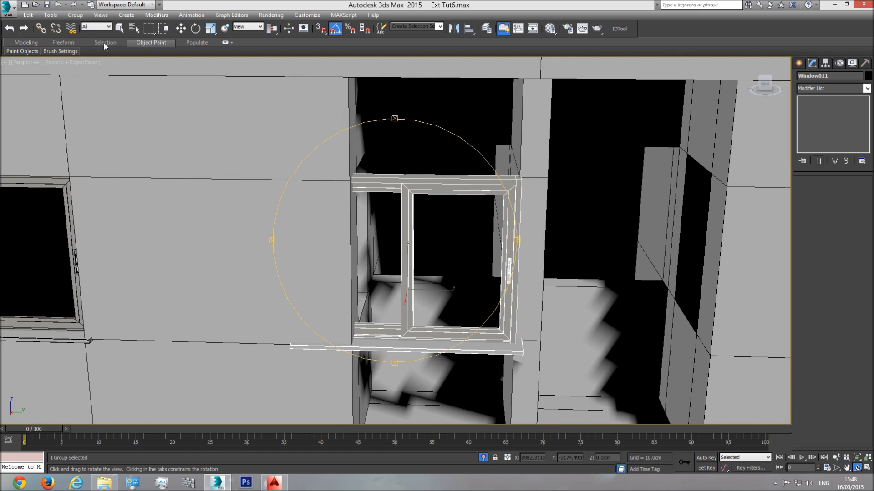
left_click(70, 59)
left_click(100, 84)
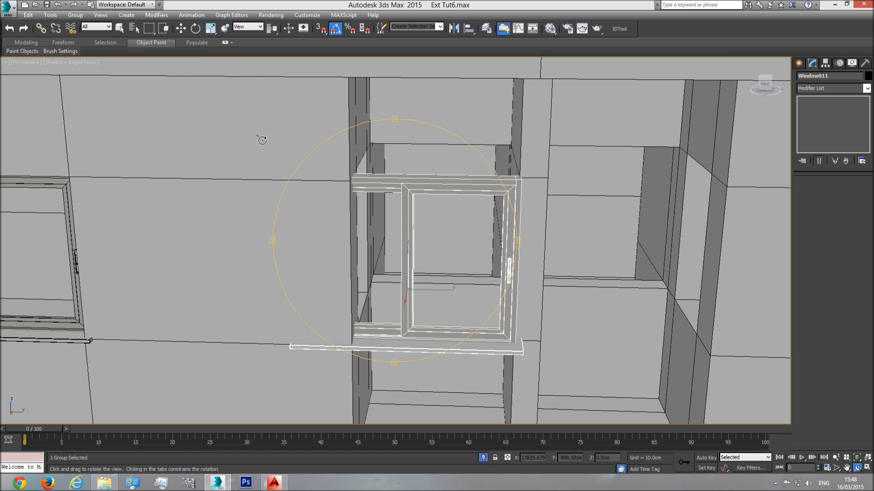
left_click(180, 28)
left_click_drag(404, 302, 445, 247)
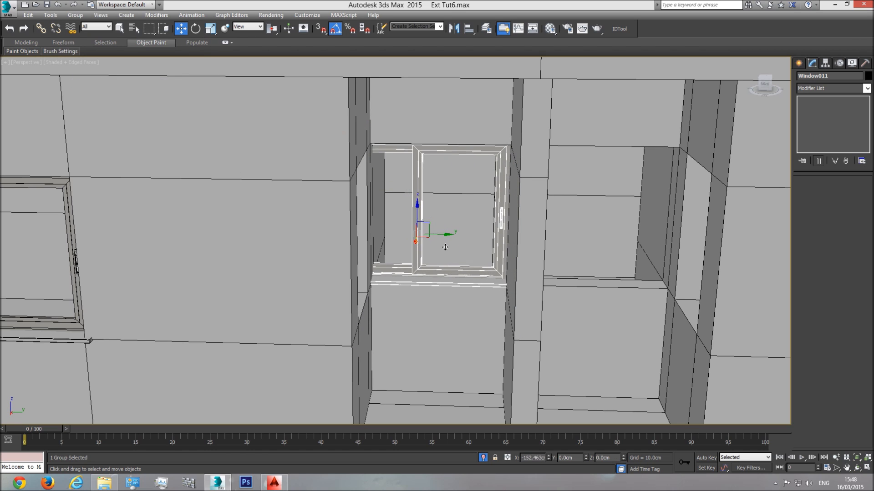
- Fine-tune the copied window's depth from the inner side, shifting it about 6 cm further back along X
scroll(449, 275, "up", 5)
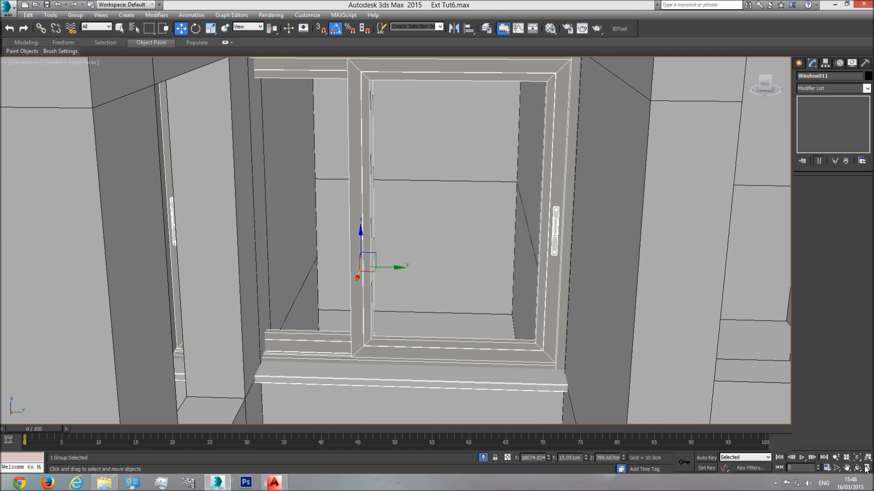
left_click(857, 461)
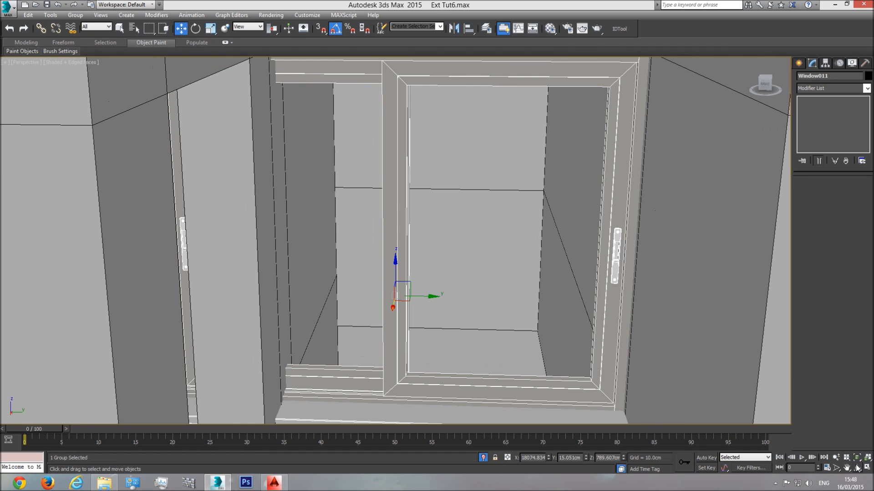
left_click(857, 467)
left_click_drag(418, 257, 248, 245)
left_click_drag(441, 302, 380, 222)
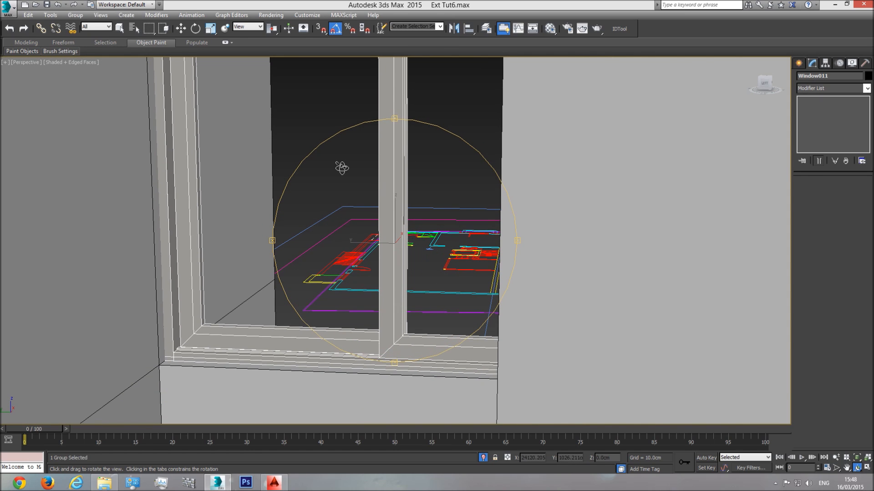
left_click(182, 30)
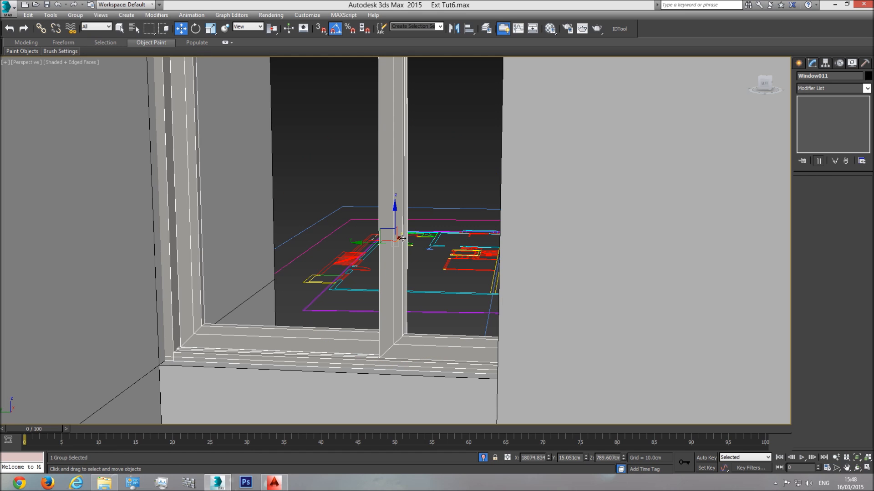
left_click_drag(402, 239, 395, 241)
- Open the copied window's group in the Right view and select the double window frame inside it
left_click(860, 469)
left_click_drag(679, 371, 422, 245)
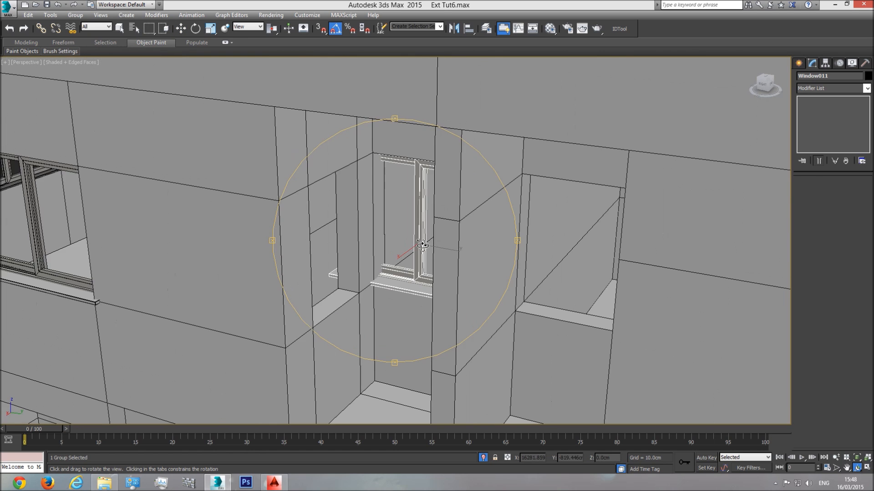
scroll(422, 246, "down", 5)
scroll(410, 250, "up", 8)
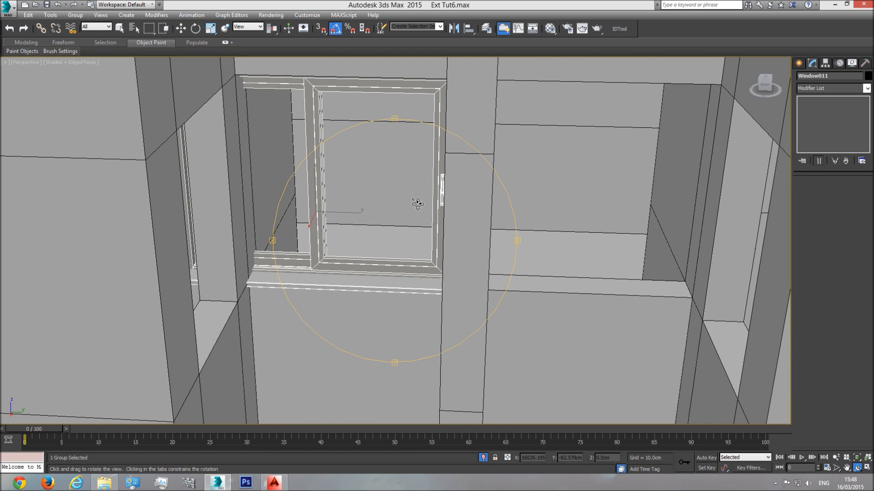
mouse_move(460, 222)
left_mouse_down()
mouse_move(473, 222)
mouse_move(464, 246)
mouse_move(450, 219)
left_mouse_up()
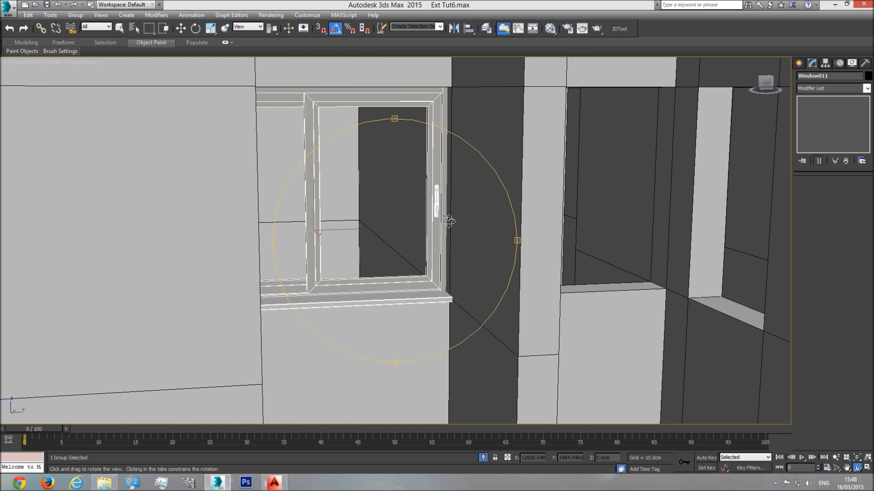
left_click(17, 63)
left_click(53, 165)
key("w")
scroll(491, 234, "up", 3)
middle_click_drag(490, 234, 392, 250)
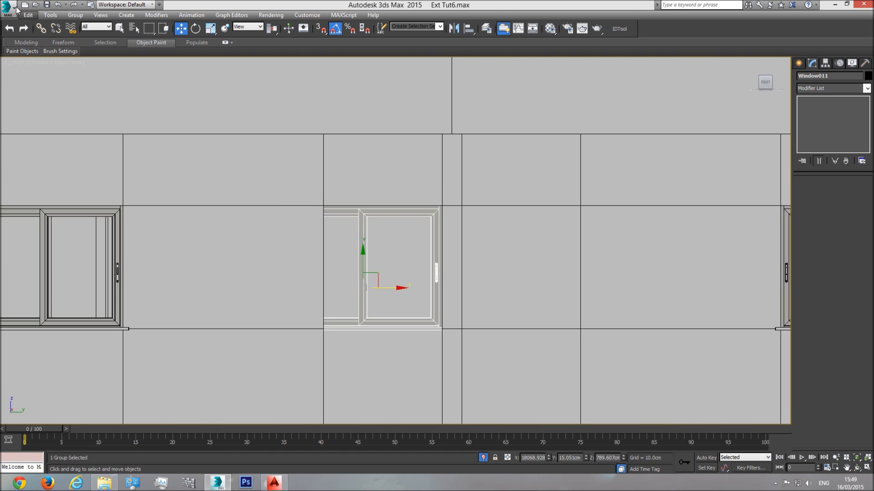
left_click(72, 15)
left_click(75, 56)
left_click(364, 252)
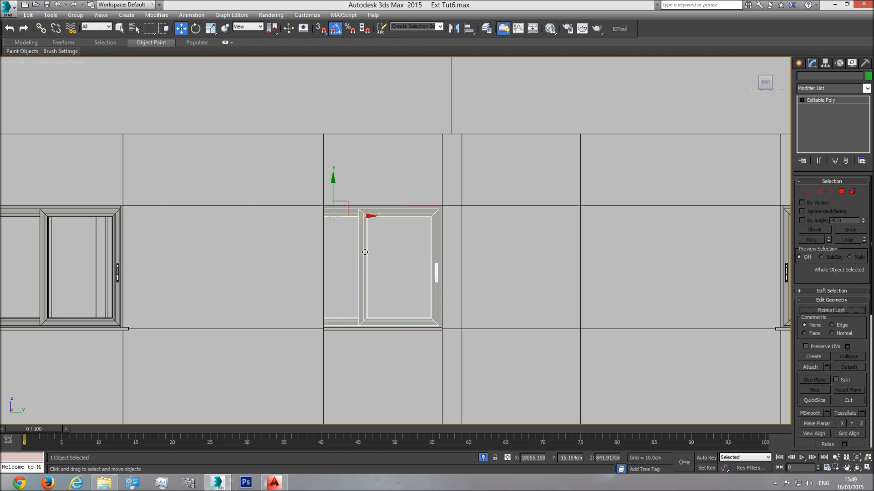
- Narrow the double window frame by moving its left-side vertices to the opening's edge and shifting the middle mullion vertices right
key("F3")
left_click(808, 191)
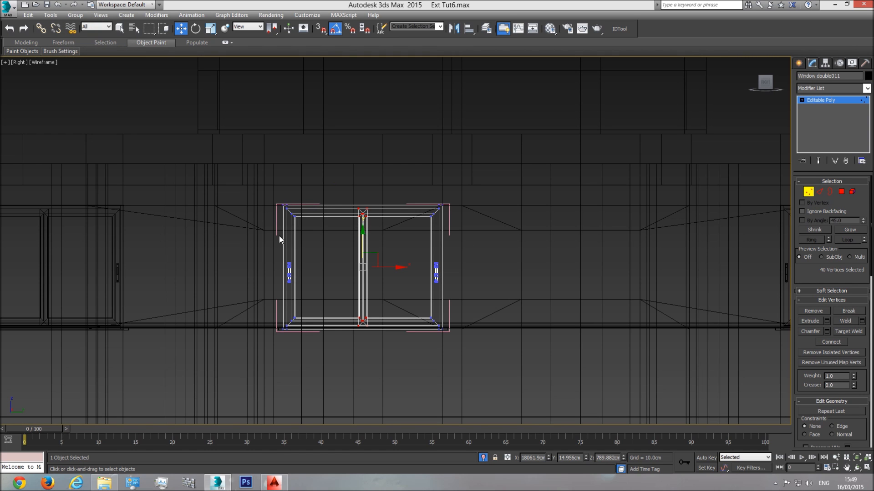
left_click_drag(258, 296, 259, 298)
key("F3")
left_click_drag(316, 273, 356, 274)
left_click_drag(389, 385, 388, 385)
left_click_drag(386, 272, 400, 272)
- Draw a guide box with two width segments across the opening's width and move it up over the window
left_click(804, 65)
left_click(814, 120)
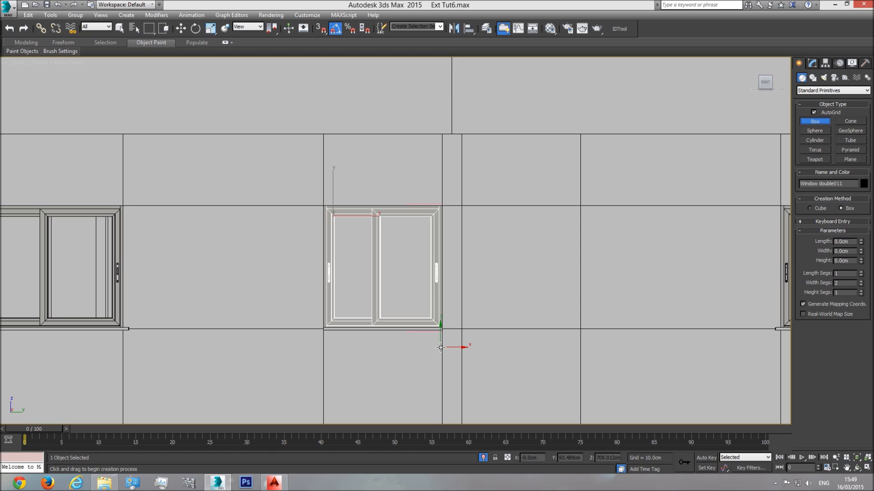
left_click_drag(441, 346, 324, 372)
key("w")
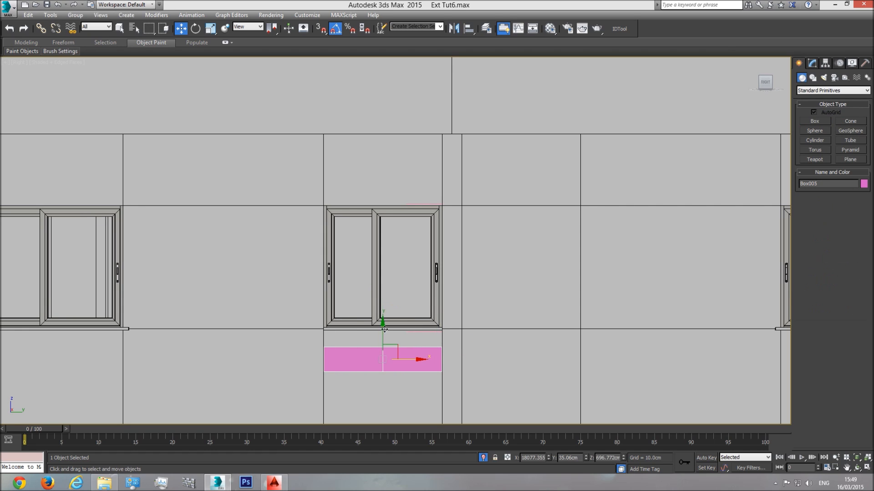
left_click_drag(382, 340, 382, 269)
- Align the window's middle mullion vertices with the guide box's centre line and delete the box
left_click(372, 248)
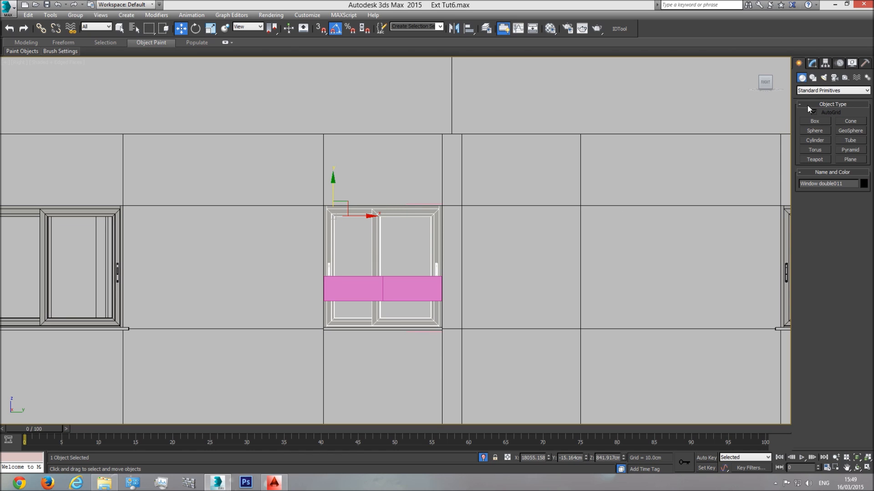
left_click(812, 64)
left_click(808, 192)
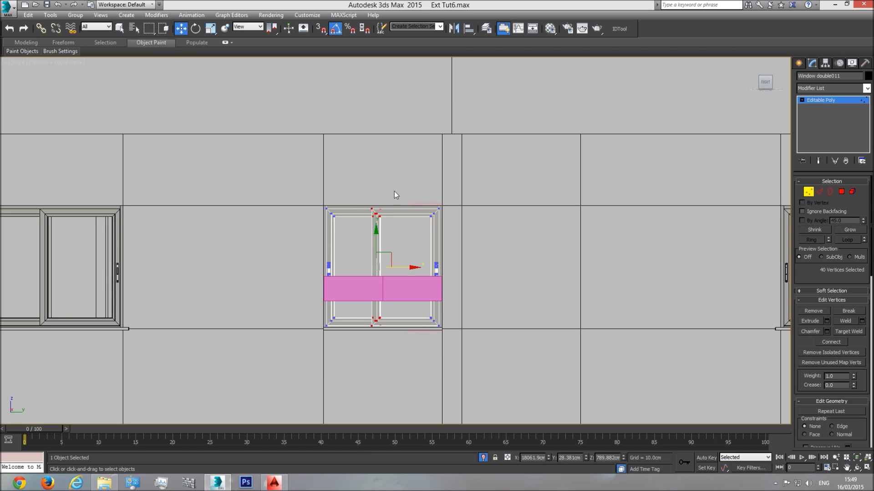
left_click_drag(403, 269, 410, 268)
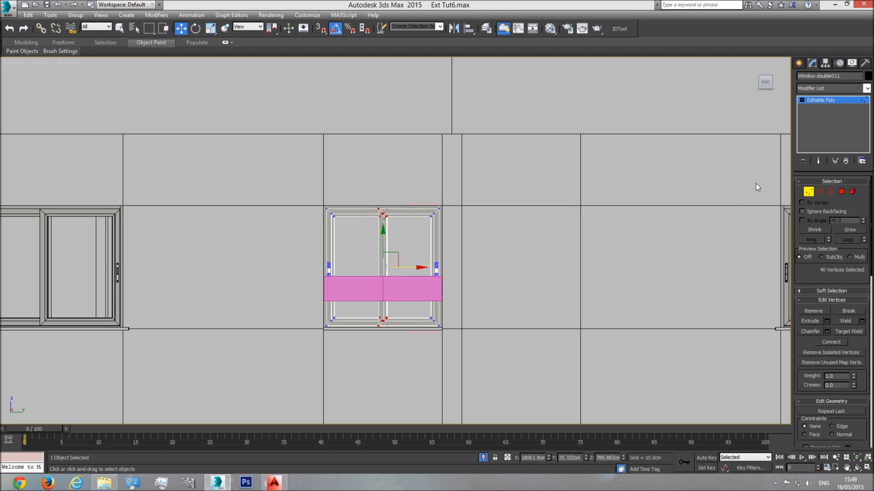
left_click(834, 105)
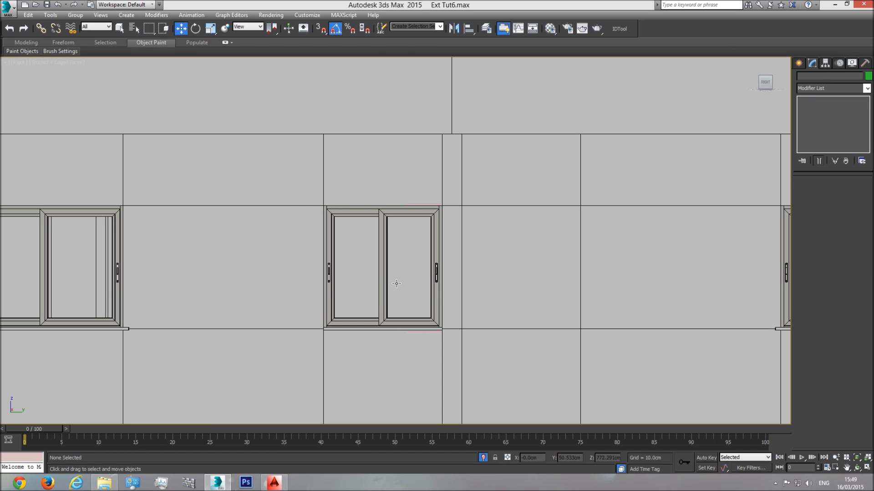
- Shorten the copied window's ledge by moving its left-end vertices to the opening's left edge
key("p")
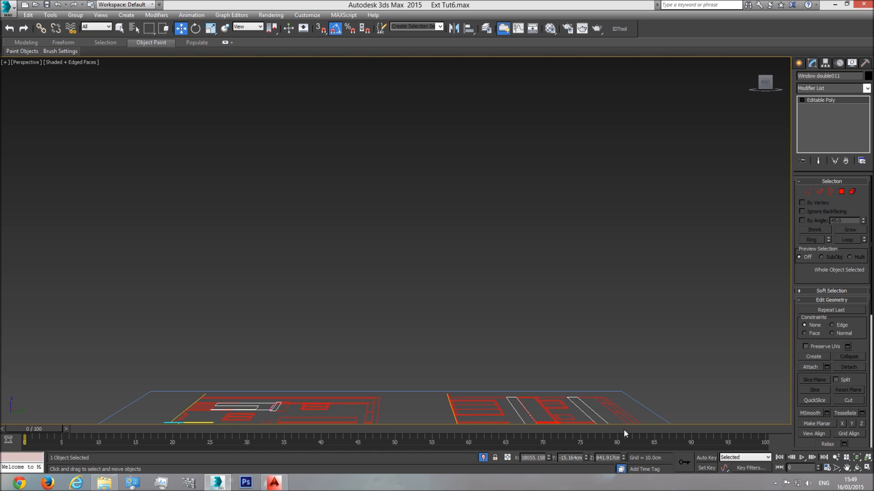
left_click(857, 458)
left_click(857, 467)
left_click_drag(386, 275, 390, 298)
key("w")
left_click(353, 352)
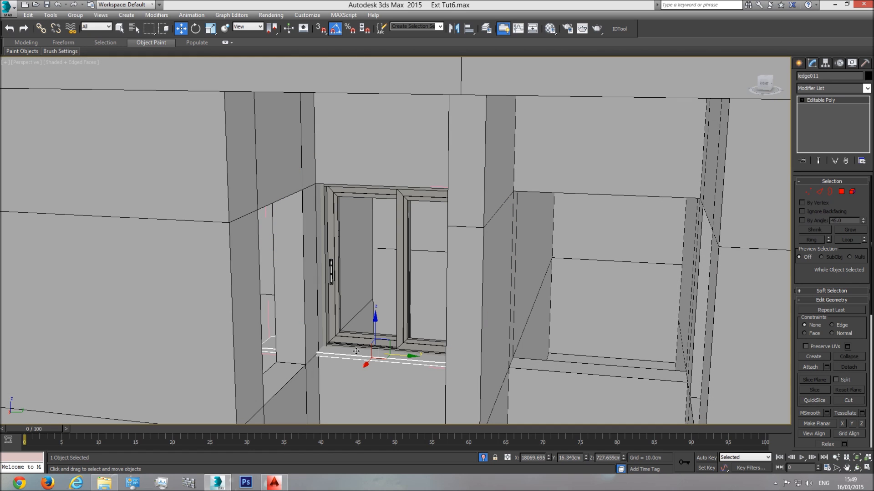
left_click(26, 62)
left_click(59, 166)
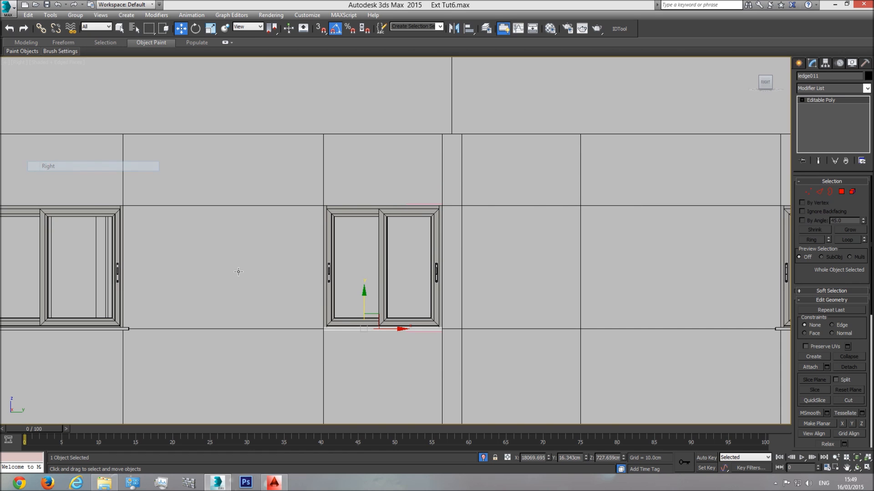
key("F3")
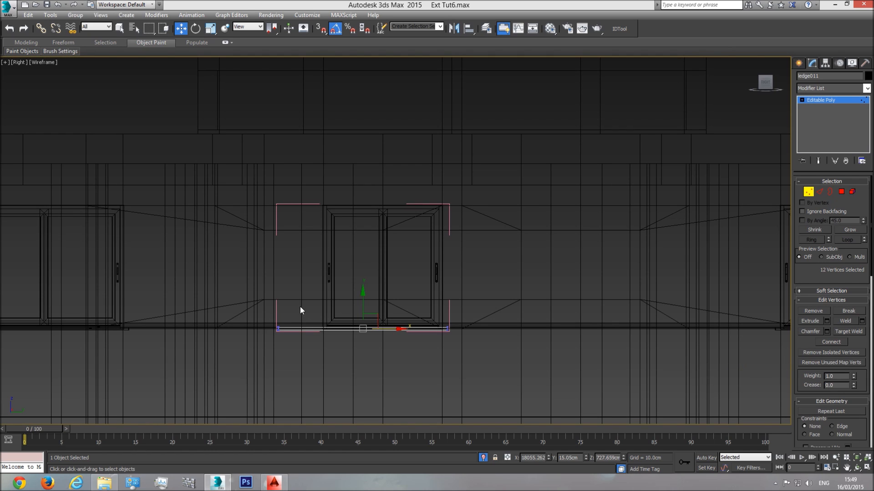
mouse_move(299, 307)
left_mouse_down()
mouse_move(262, 348)
mouse_move(356, 328)
mouse_move(324, 329)
left_mouse_up()
key("F3")
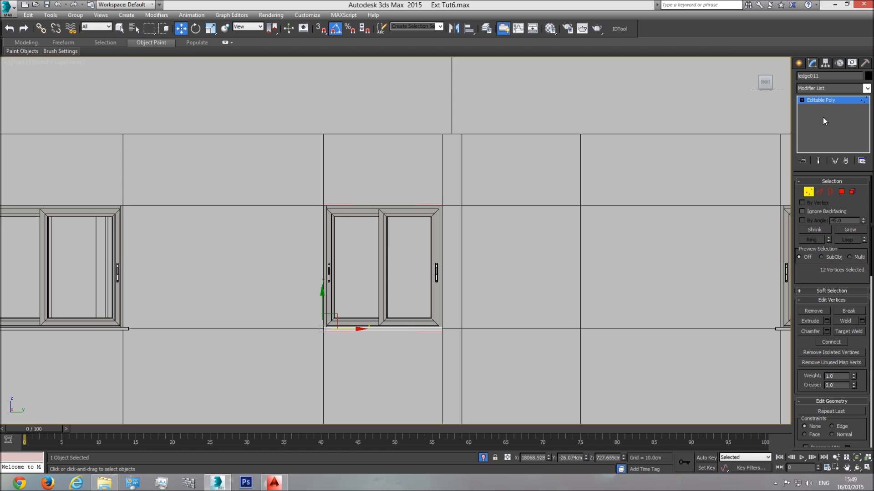
left_click(826, 100)
- Close the window group and copy it about 140 cm along X into the adjacent recessed opening on the right
left_click(81, 15)
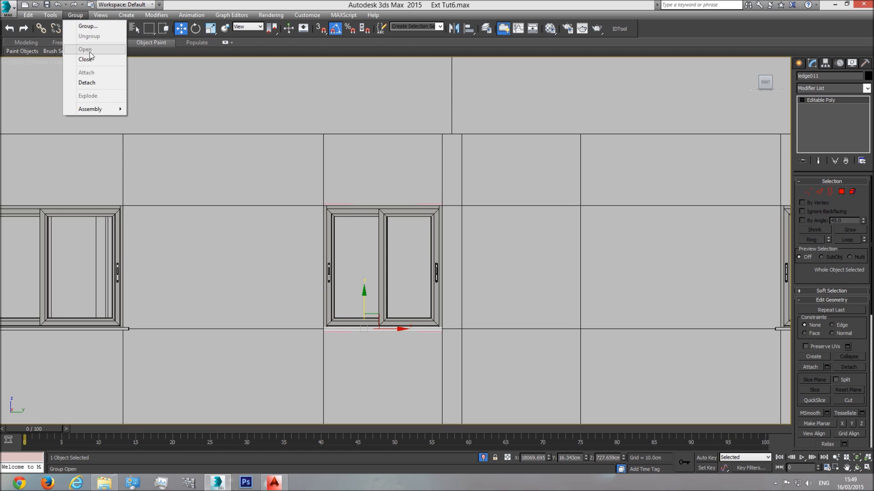
left_click(90, 61)
middle_click_drag(477, 301, 398, 309)
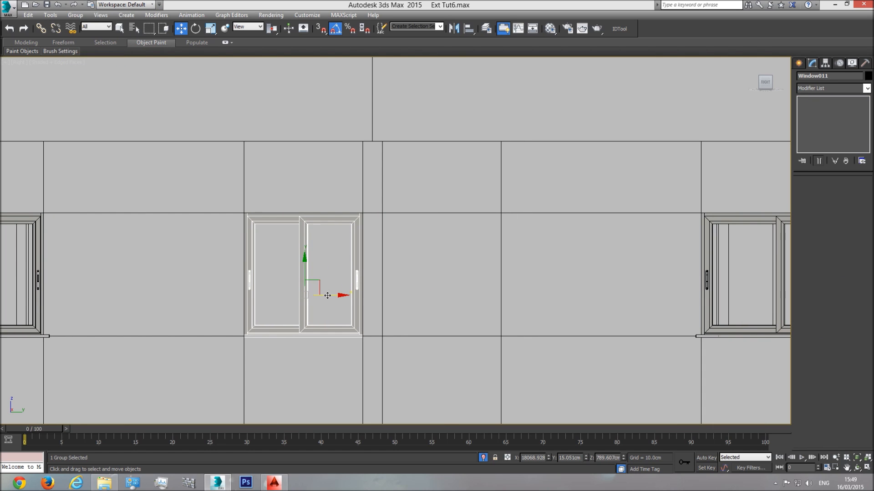
left_click_drag(329, 295, 469, 296, "shift")
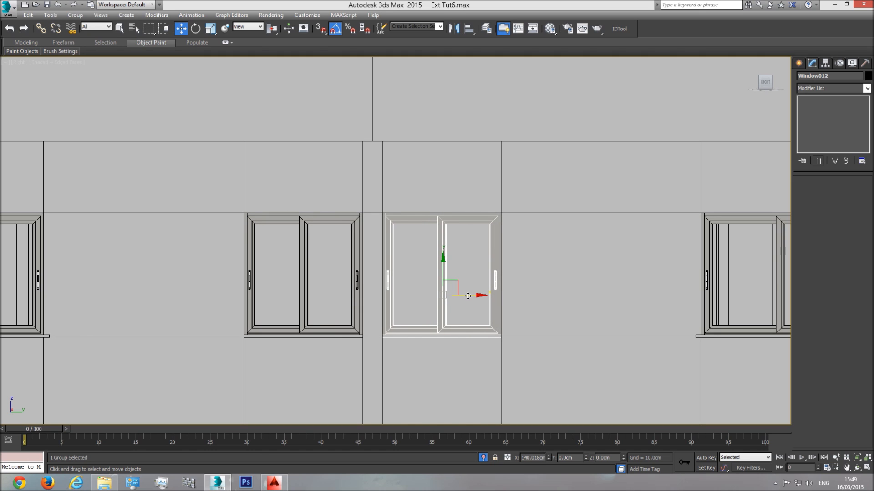
left_click(437, 281)
- Examine the newly placed windows and the rest of the façade down to the entrance stairs in perspective
key("p")
left_click(858, 458)
left_click(857, 468)
left_click_drag(457, 277, 492, 294)
scroll(491, 293, "down", 4)
scroll(470, 280, "down", 5)
left_click_drag(425, 290, 395, 241)
scroll(428, 275, "down", 3)
middle_click_drag(427, 259, 406, 181)
left_click_drag(387, 230, 381, 250)
middle_click_drag(402, 263, 384, 185)
left_click_drag(322, 317, 333, 337)
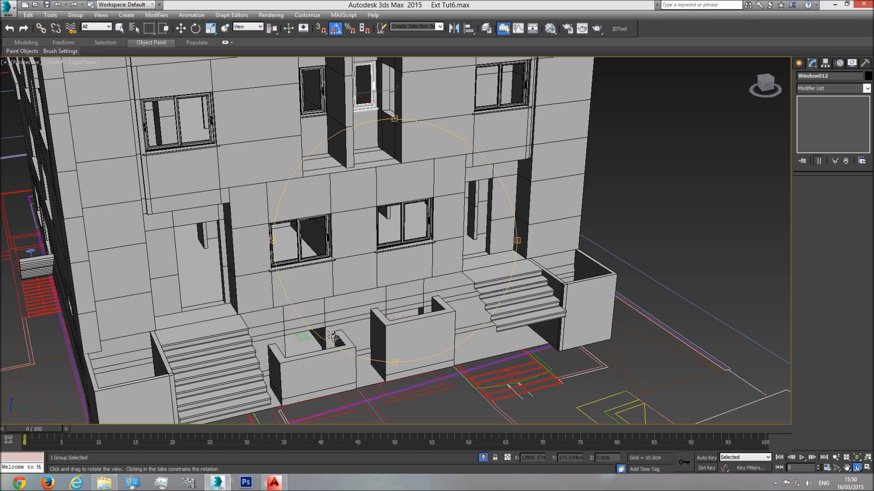
left_click_drag(403, 276, 383, 332)
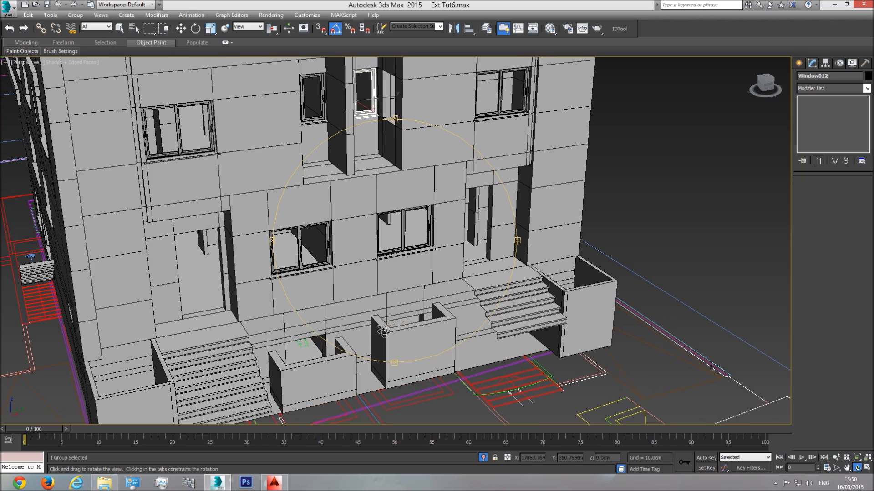
- Examine the building in wireframe to see the floor-plan lines beneath it, and return to shaded display
mouse_move(360, 304)
left_mouse_down()
mouse_move(379, 325)
mouse_move(342, 332)
mouse_move(340, 316)
mouse_move(358, 310)
left_mouse_up()
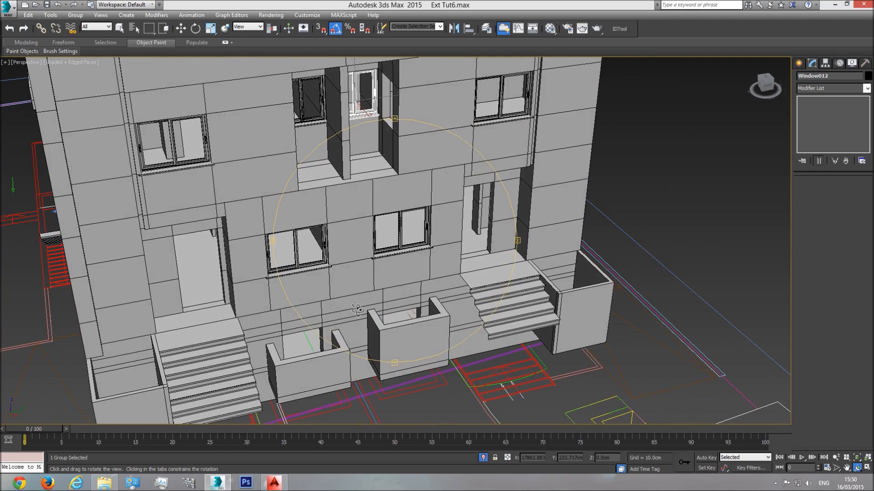
key("F3")
scroll(416, 300, "down", 7)
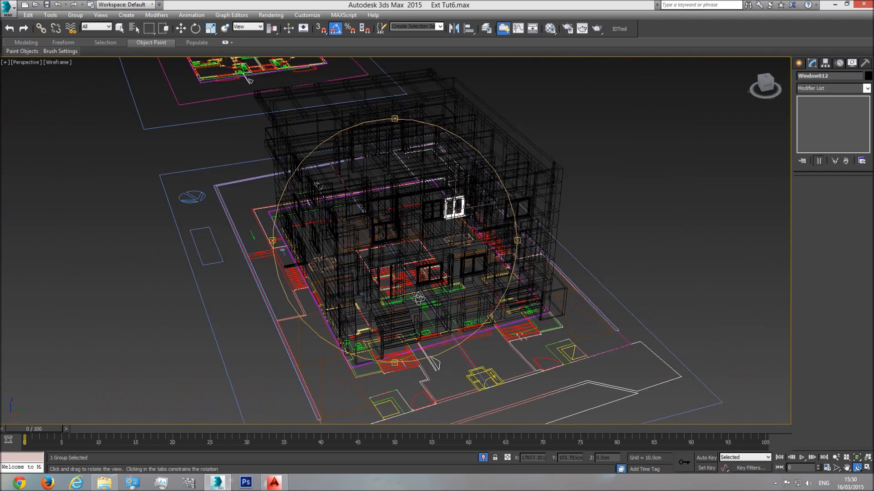
scroll(386, 306, "up", 6)
mouse_move(362, 297)
left_mouse_down()
mouse_move(371, 293)
mouse_move(350, 306)
left_mouse_up()
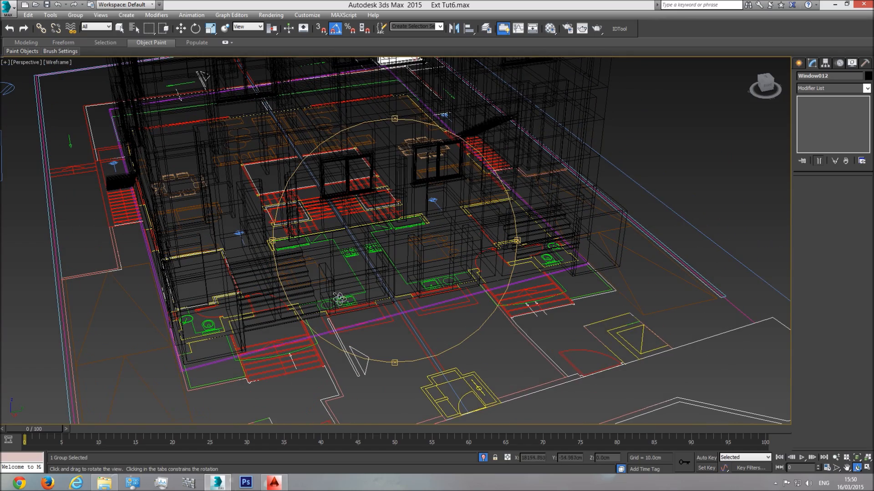
key("F3")
- Select the seven finished windows across all three floors of the long side façade
mouse_move(440, 279)
left_mouse_down()
mouse_move(427, 283)
mouse_move(410, 250)
mouse_move(433, 240)
mouse_move(396, 276)
mouse_move(409, 265)
mouse_move(400, 286)
mouse_move(265, 284)
mouse_move(297, 245)
left_mouse_up()
left_click_drag(400, 281, 414, 264)
key("w")
left_click(296, 237)
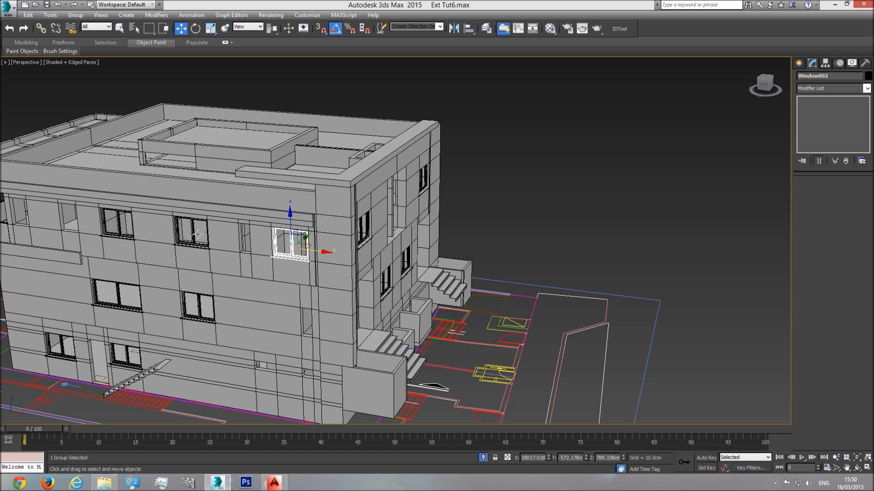
left_click(183, 233, "ctrl")
left_click(115, 220, "ctrl")
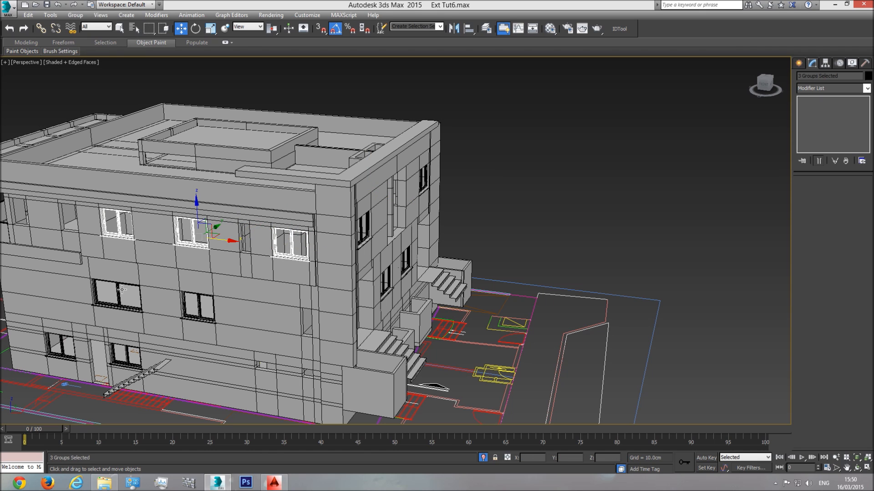
left_click(121, 292, "ctrl")
left_click(199, 304, "ctrl")
left_click(135, 355, "ctrl")
left_click(72, 345, "ctrl")
- Clone the seven selected windows as copies by rotating them half a turn about the vertical axis
middle_click_drag(126, 329, 303, 338, "alt")
left_click(196, 29)
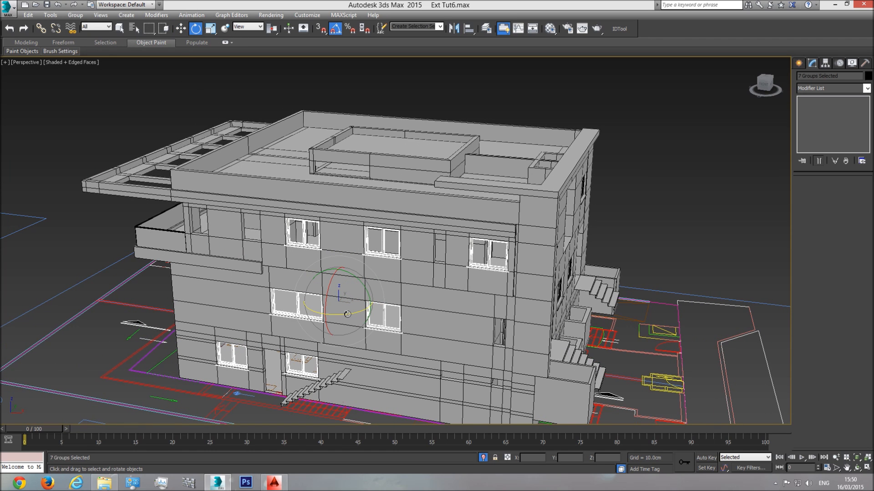
left_click_drag(350, 313, 264, 323)
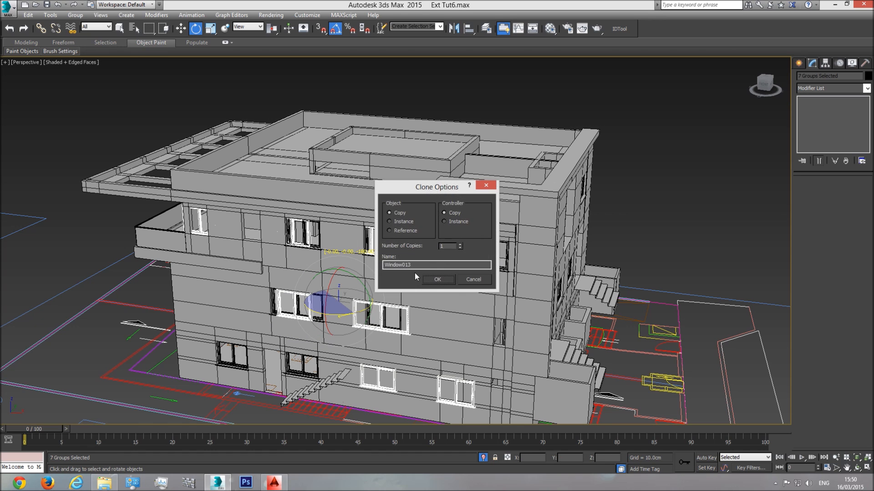
left_click(433, 280)
- Move the seven copied windows across the building so they stand at the opposite long façade
left_click(857, 467)
mouse_move(379, 245)
left_mouse_down()
mouse_move(273, 249)
mouse_move(349, 150)
left_mouse_up()
left_click(182, 29)
left_click_drag(345, 190, 489, 282)
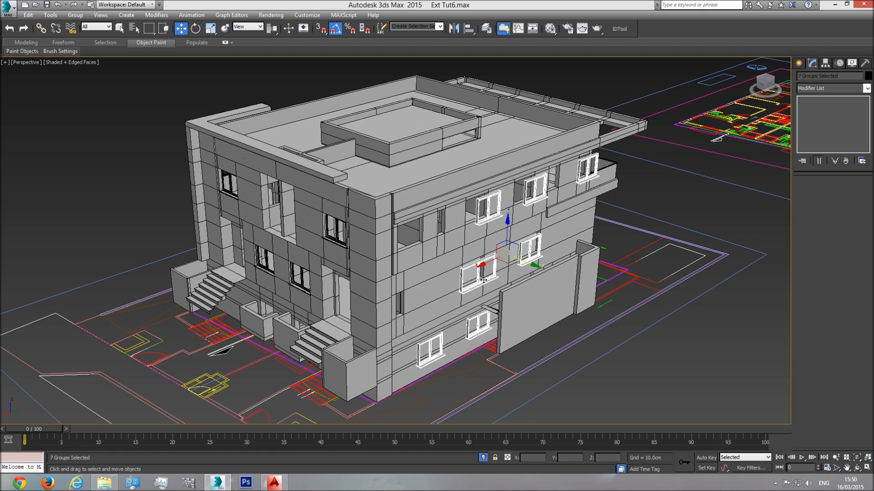
scroll(490, 282, "up", 5)
left_click_drag(599, 244, 595, 218)
scroll(565, 119, "down", 5)
- In a Back view with realistic shading, move the three top-floor copies about 53 cm along X to align with their openings
left_click(418, 188)
left_click(496, 157, "ctrl")
left_click(570, 142, "ctrl")
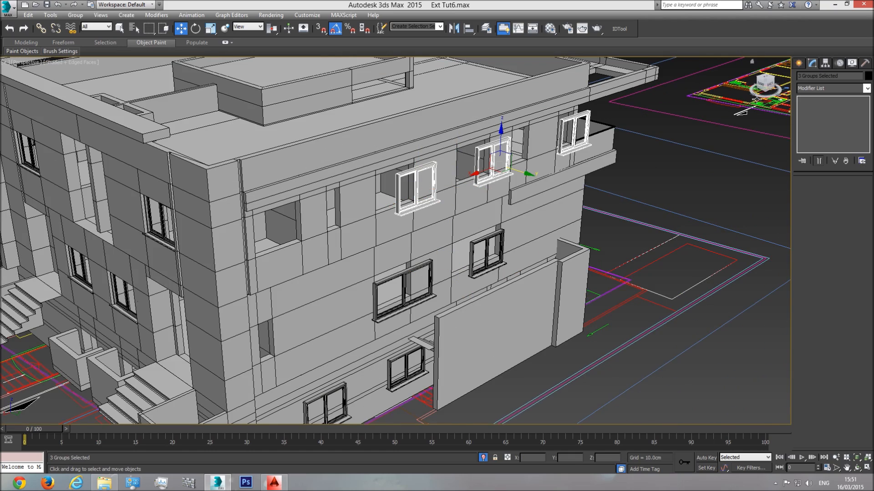
left_click(767, 89)
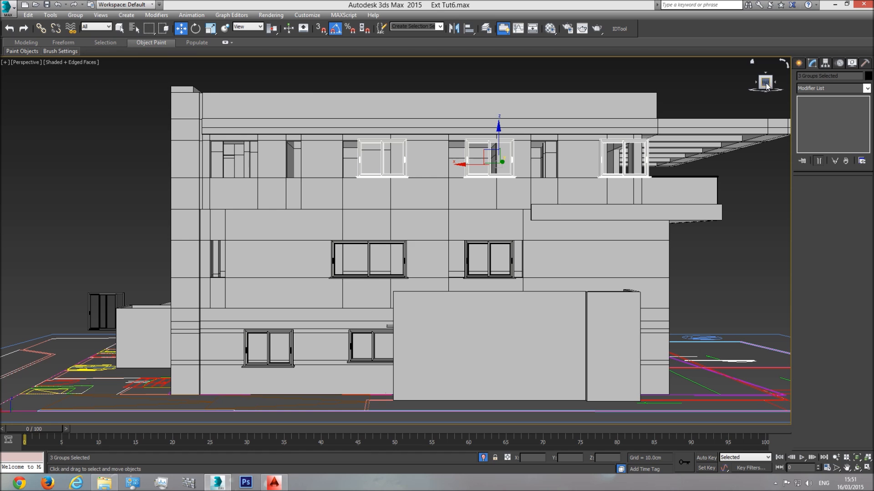
left_click(21, 62)
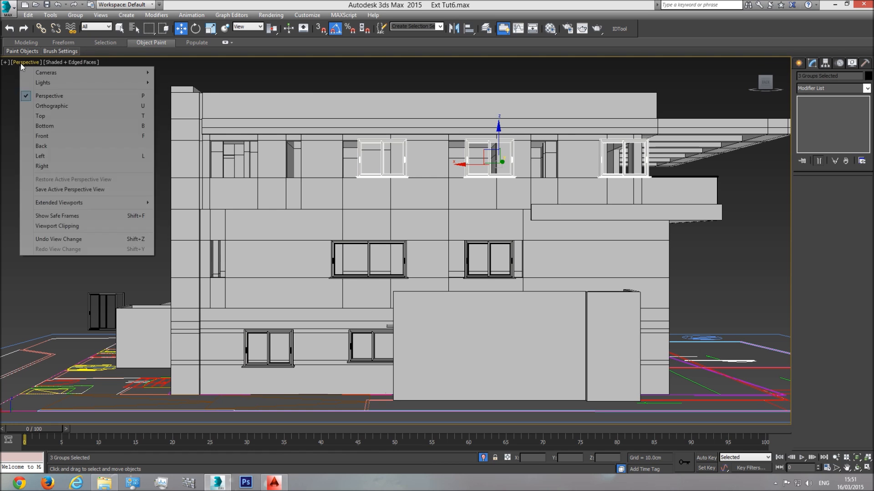
left_click(59, 147)
left_click(856, 461)
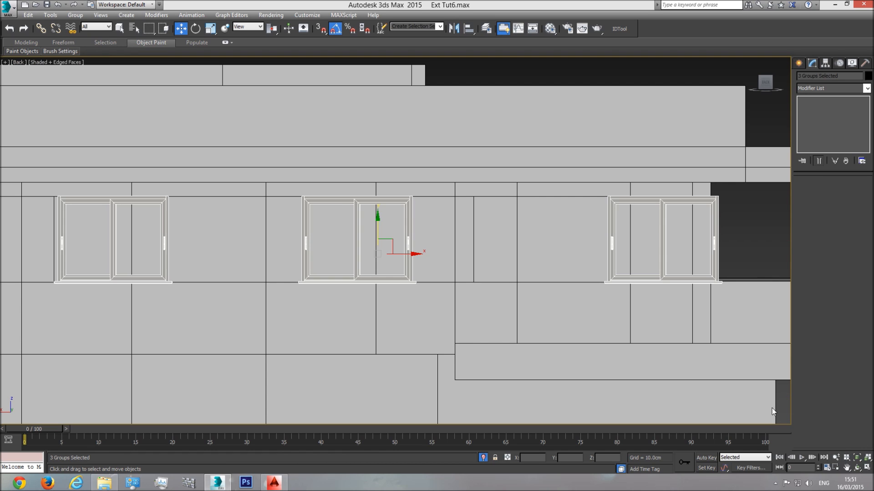
scroll(475, 269, "down", 3)
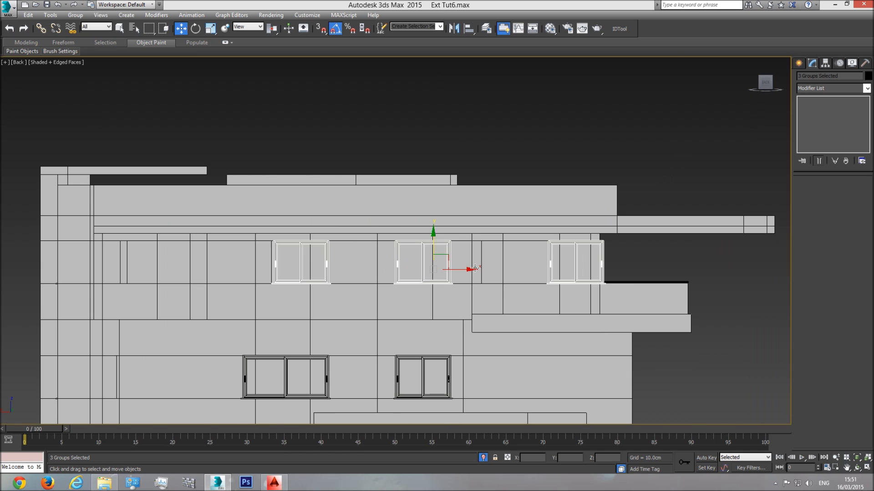
left_click(51, 63)
left_click(73, 69)
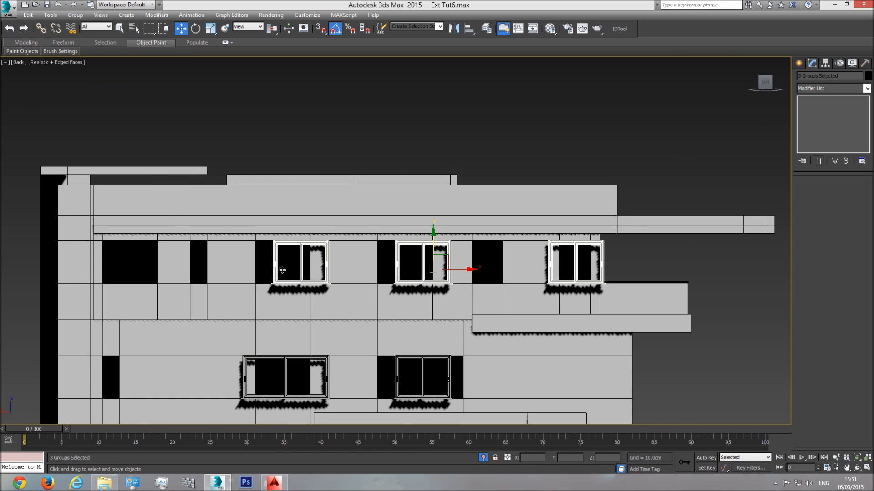
scroll(436, 268, "up", 4)
left_click_drag(487, 266, 450, 270)
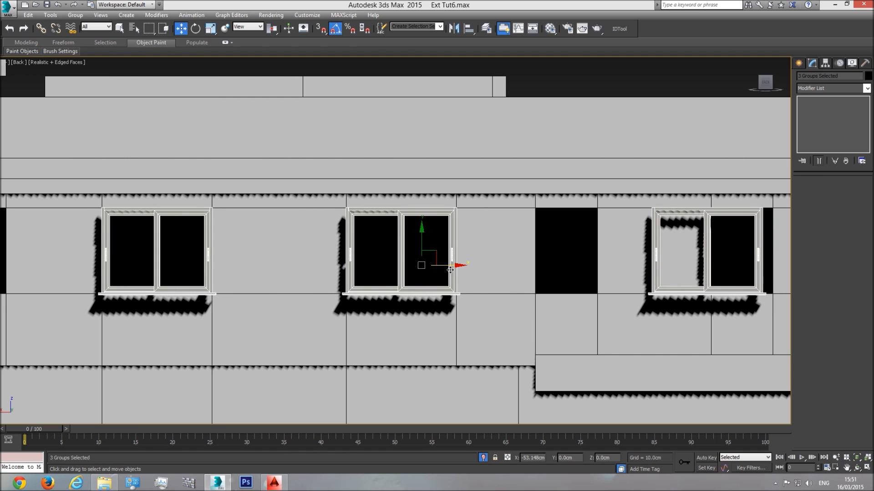
- Move the top-floor window nearest the balcony along X into the wide opening at the opposite end of the façade
middle_click_drag(122, 232, 227, 244)
scroll(227, 244, "down", 2)
left_click(659, 260)
left_click_drag(655, 273, 80, 273)
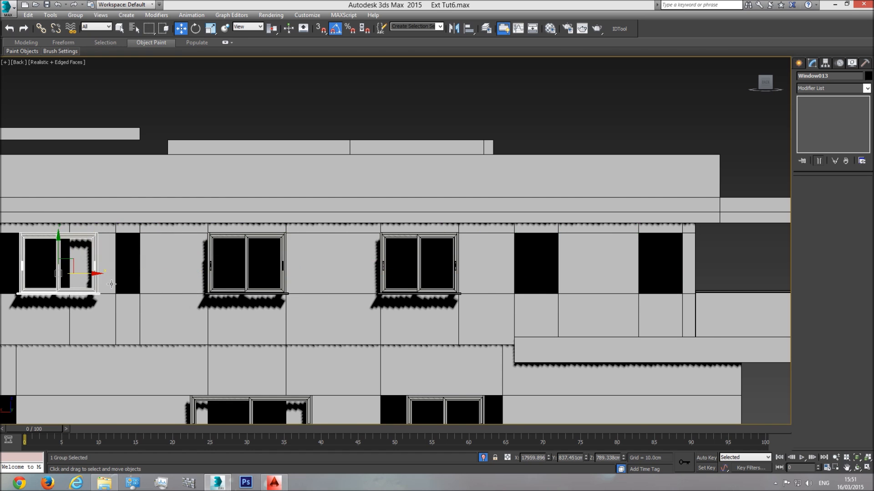
middle_click_drag(79, 273, 316, 265)
scroll(316, 265, "up", 3)
left_click_drag(344, 270, 288, 278)
scroll(360, 182, "down", 5)
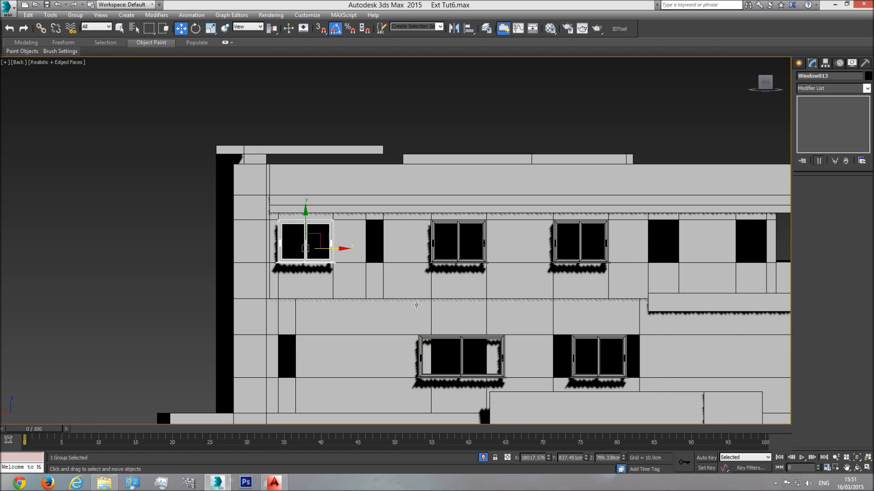
- Move the narrower middle-floor window about 407 cm along X into its opening and the wider one into the wide opening
left_click(539, 284)
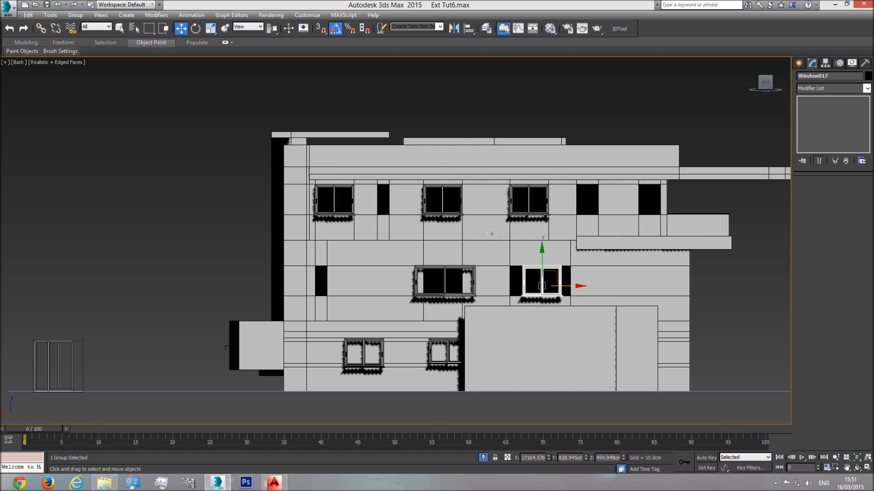
scroll(492, 230, "up", 5)
left_click_drag(601, 325, 404, 328)
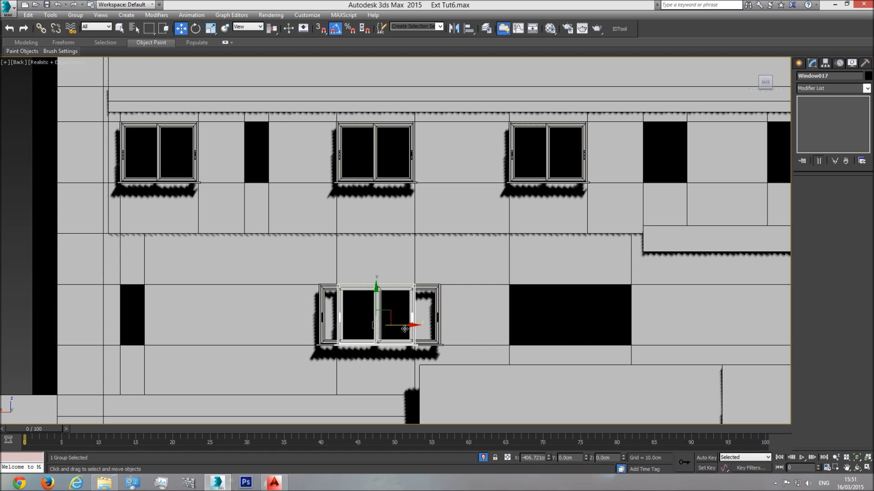
left_click(423, 311)
left_click_drag(406, 327, 595, 320)
scroll(555, 307, "up", 4)
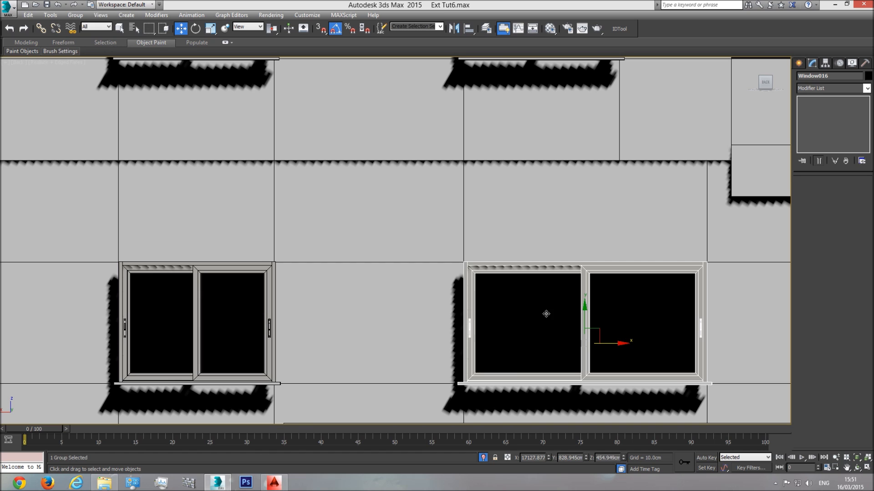
scroll(552, 301, "down", 4)
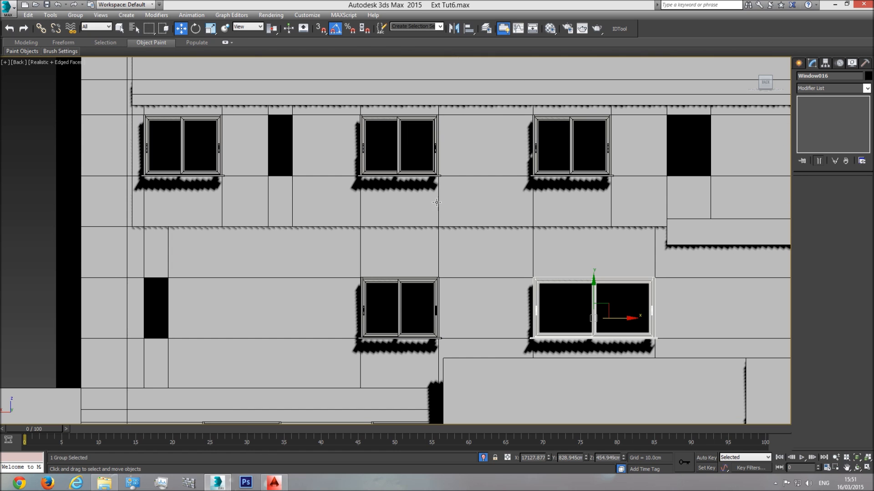
- Hide the freestanding wall that covers the ground-floor openings and the staircase
scroll(594, 317, "down", 2)
middle_click_drag(594, 317, 626, 317)
middle_click_drag(506, 348, 500, 228)
middle_click_drag(531, 227, 529, 270)
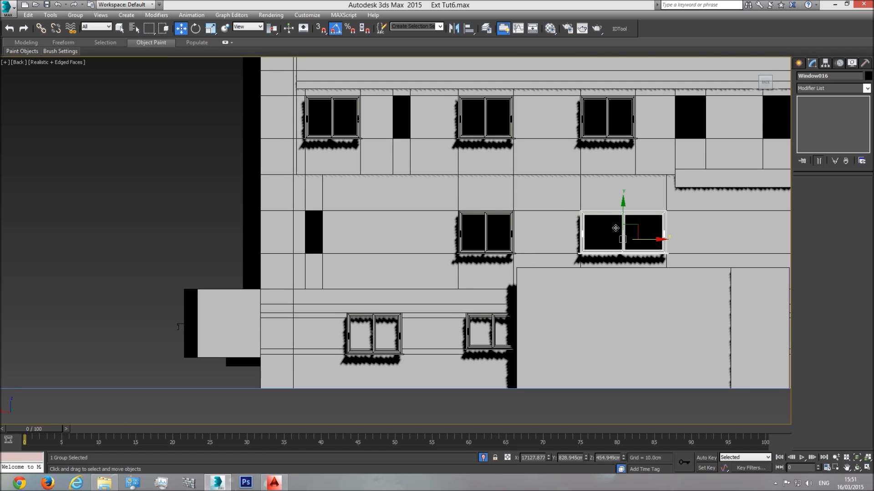
middle_click_drag(615, 228, 566, 243)
left_click(598, 300)
right_click(596, 294)
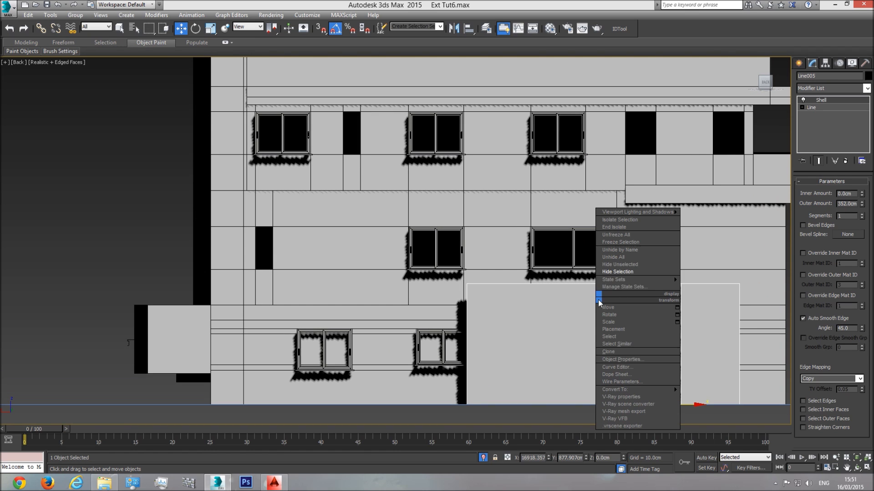
left_click(625, 270)
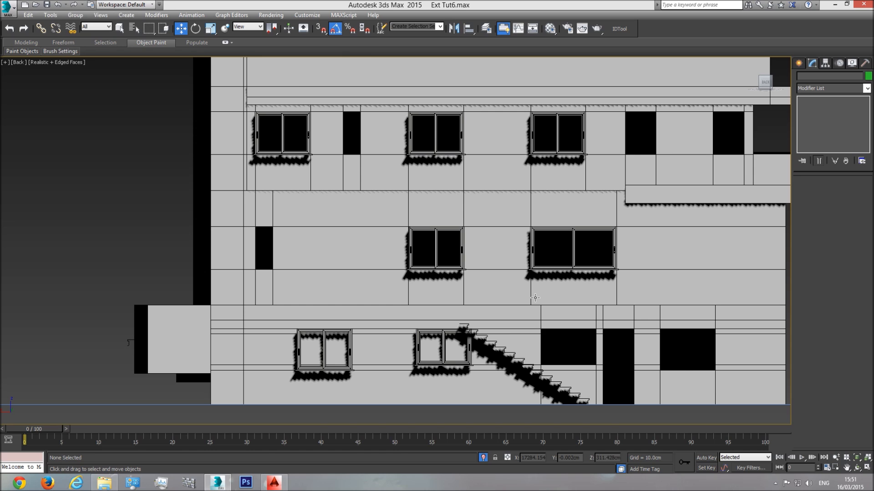
- Move the shorter ground-floor window along X into the matching opening between the staircase and the doorway
left_click(440, 344)
left_click_drag(440, 344, 717, 357)
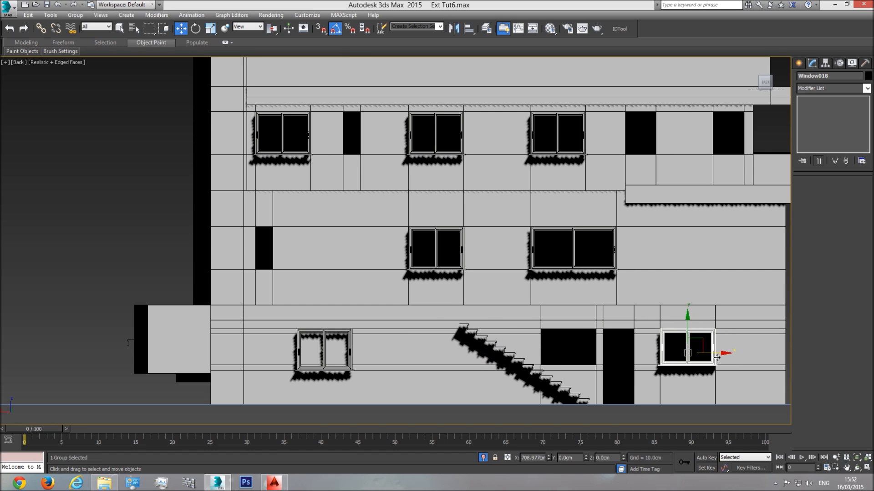
left_click(321, 351)
middle_click_drag(496, 357, 340, 288)
scroll(496, 283, "up", 3)
left_click(563, 285)
left_click_drag(593, 287, 355, 288)
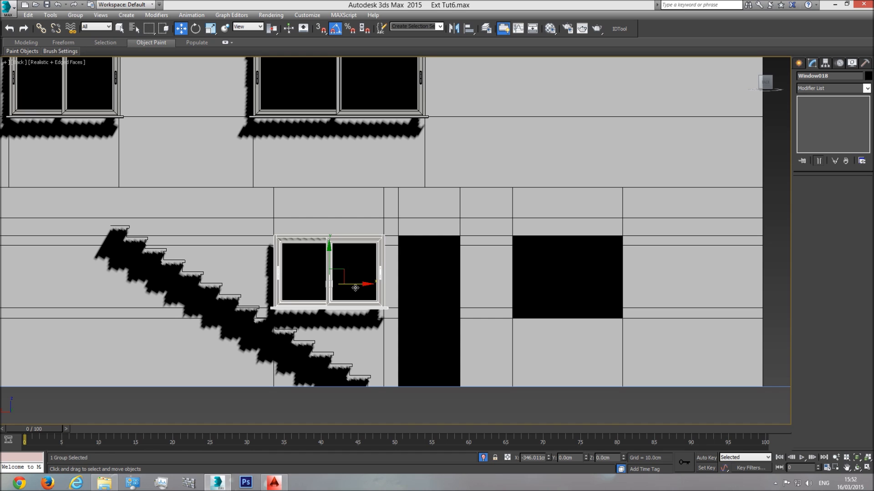
- Move the remaining taller ground-floor window along X into the opening on the far side of the doorway
middle_click_drag(355, 288, 512, 289)
scroll(501, 287, "down", 3)
left_click(167, 290)
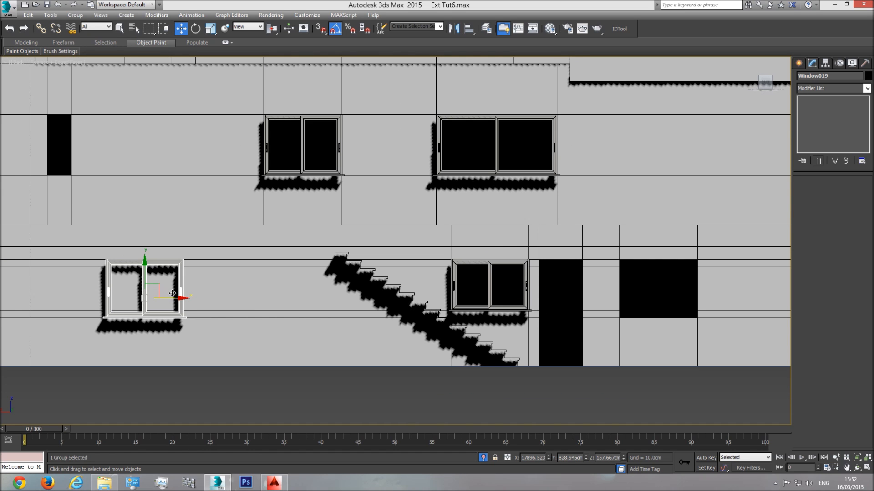
left_click_drag(176, 301, 688, 301)
scroll(592, 352, "down", 3)
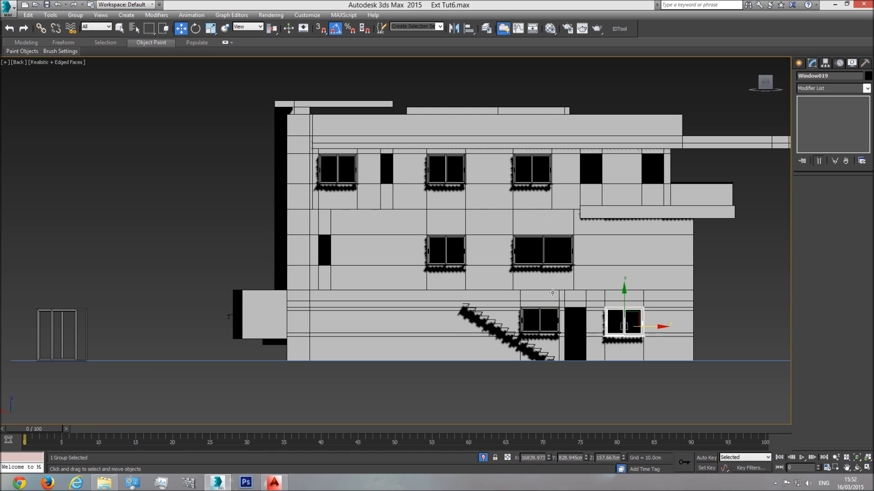
- Select all seven windows on this façade and return to a perspective view with regular shading
left_click(542, 317, "ctrl")
left_click(542, 251, "ctrl")
left_click(446, 251, "ctrl")
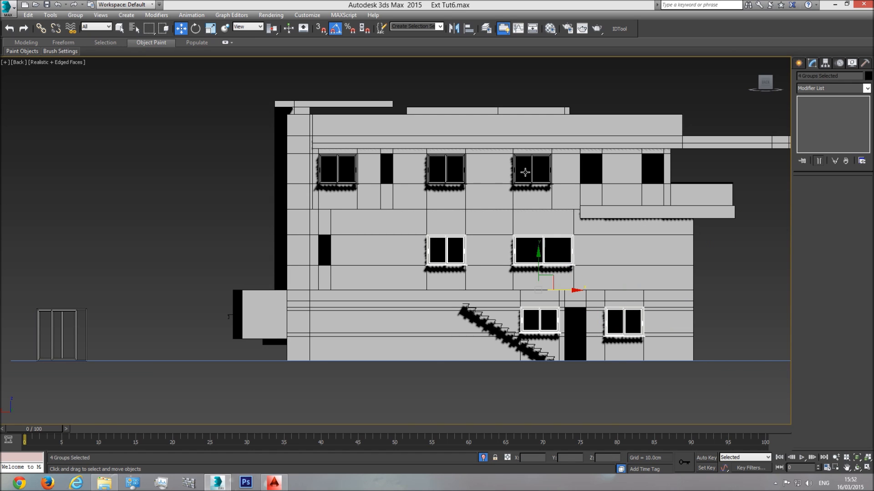
left_click(526, 172, "ctrl")
left_click(453, 172, "ctrl")
left_click(346, 172, "ctrl")
key("p")
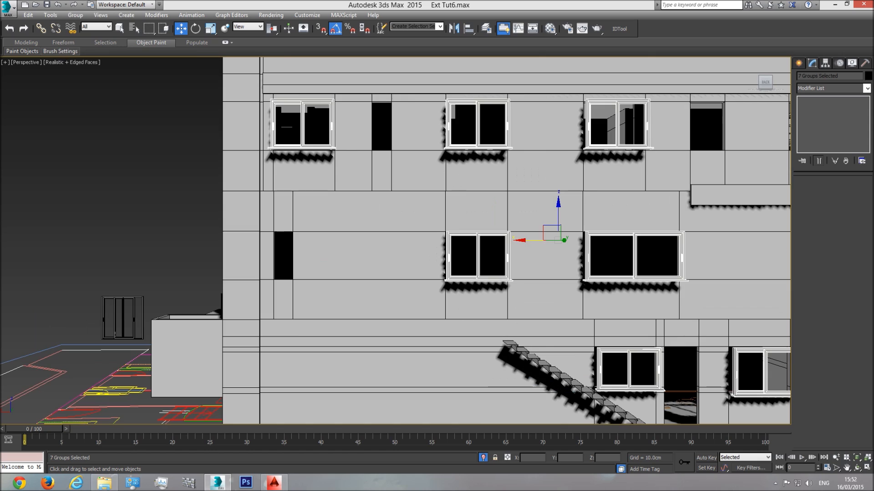
left_click(856, 458)
left_click(856, 468)
left_click_drag(533, 314, 1, 89)
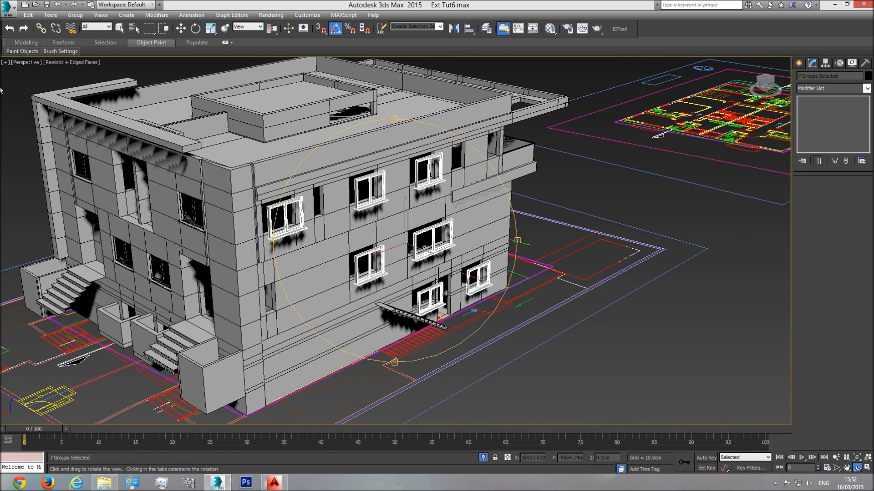
left_click(56, 64)
left_click(69, 83)
- Move the seven selected windows about 54 cm along Y into the façade's openings
middle_click_drag(373, 239, 380, 256)
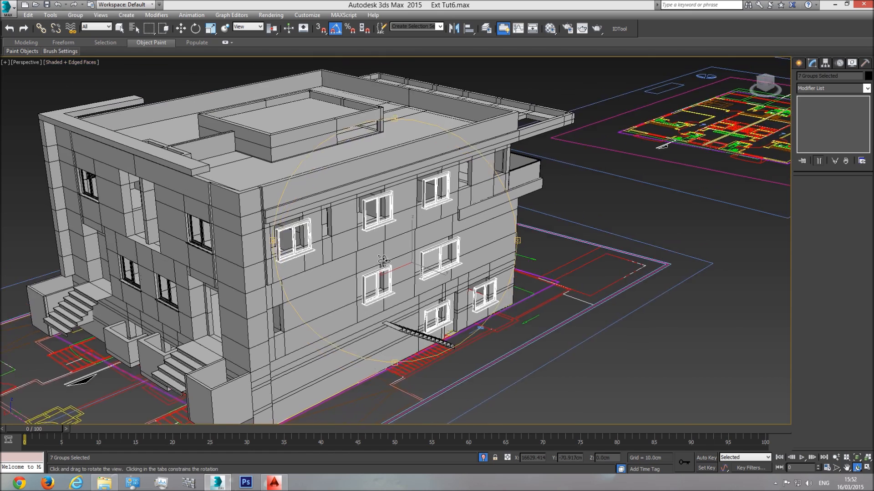
scroll(380, 257, "up", 3)
left_click(181, 28)
left_click_drag(473, 276, 450, 276)
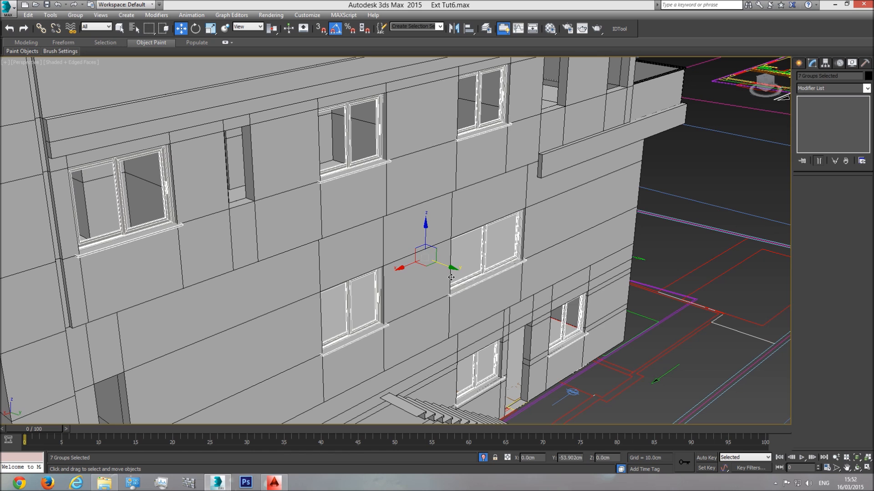
- Fine-tune the seven windows' depth by moving them about 1 cm along Y at the wall face
scroll(451, 247, "up", 8)
left_click(856, 468)
left_click_drag(662, 350, 425, 193)
left_click(179, 30)
mouse_move(511, 219)
left_mouse_down()
mouse_move(501, 223)
mouse_move(524, 217)
mouse_move(508, 226)
left_mouse_up()
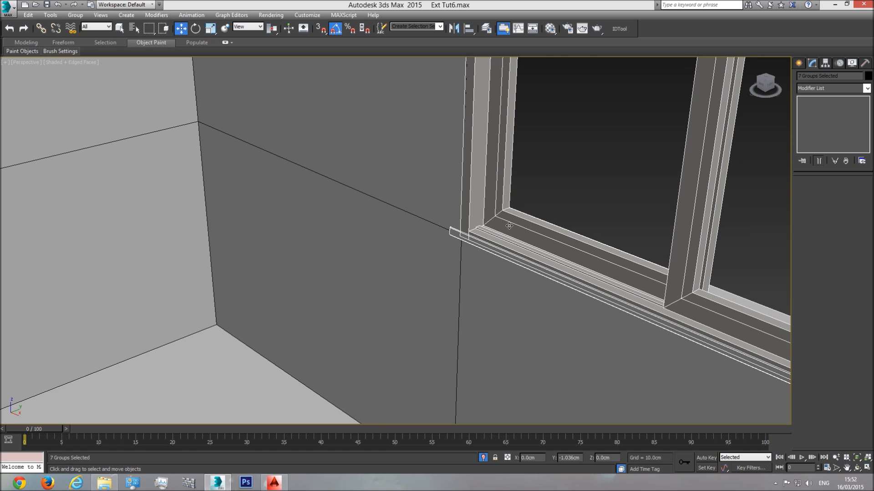
left_click(857, 469)
scroll(394, 234, "down", 15)
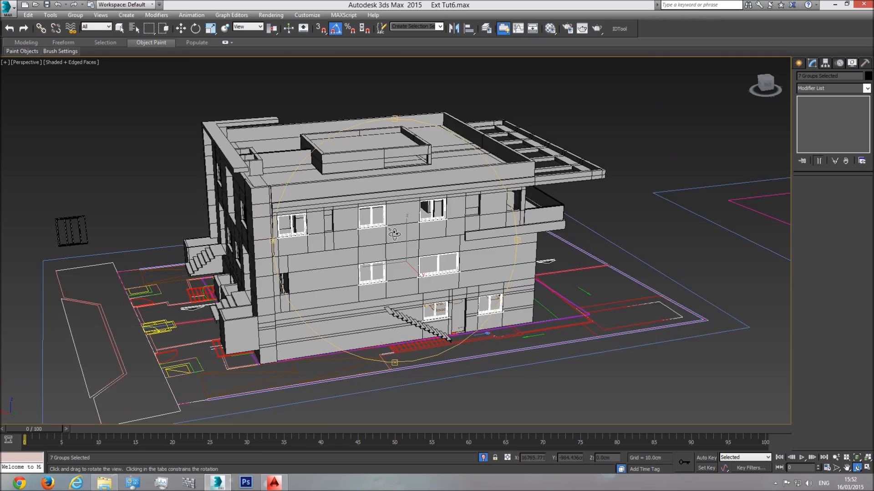
- Inspect the façades around the whole building to check the placed windows and find openings still without one
scroll(381, 255, "up", 5)
left_click_drag(382, 255, 430, 263)
scroll(401, 205, "down", 3)
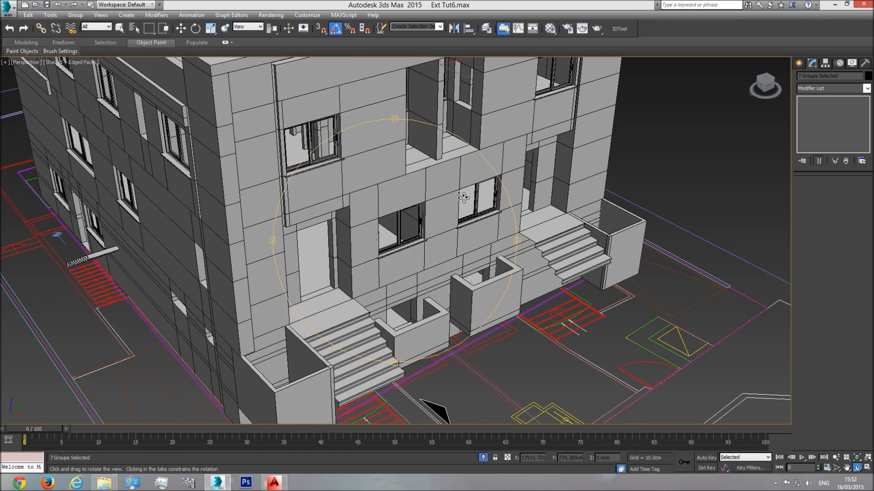
left_click_drag(442, 286, 416, 273)
scroll(399, 292, "up", 3)
left_click_drag(436, 181, 402, 219)
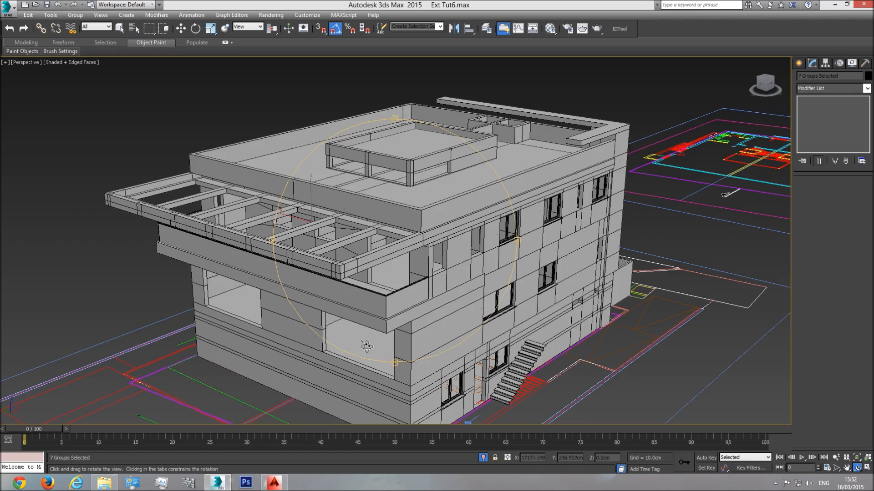
scroll(346, 352, "down", 4)
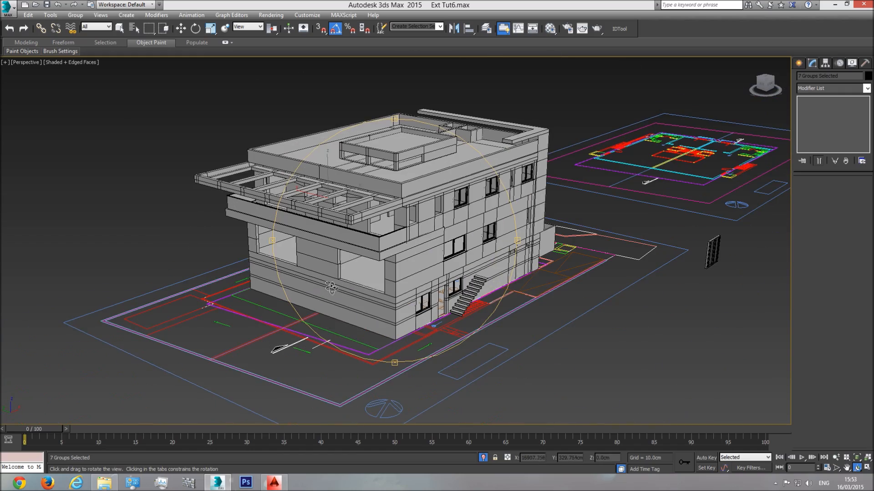
left_click_drag(414, 286, 399, 260)
scroll(291, 282, "up", 4)
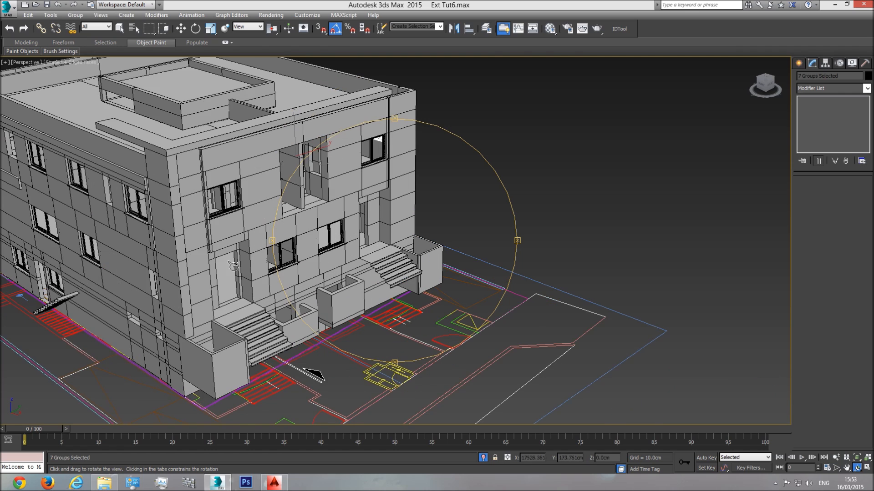
- Measure the small basement window in the entrance elevation drawing with a temporary box, and discard the box
key("t")
scroll(420, 307, "down", 8)
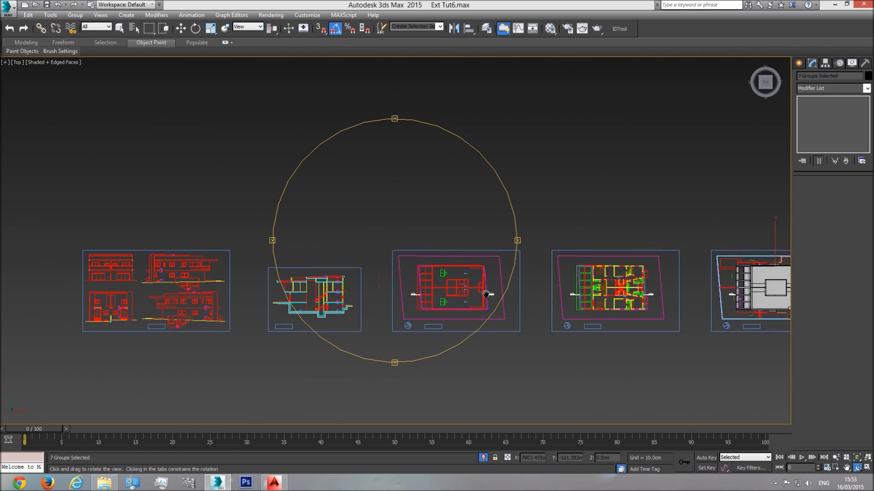
scroll(357, 314, "up", 5)
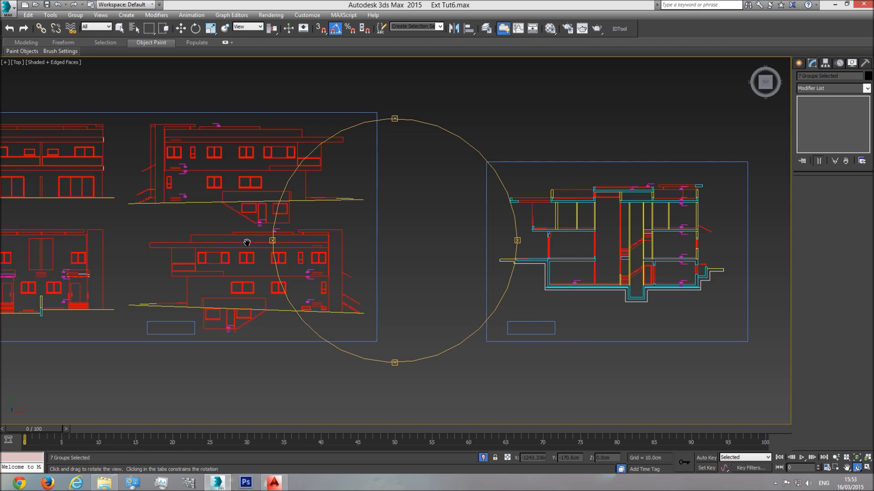
middle_click_drag(286, 300, 378, 270)
scroll(213, 340, "up", 5)
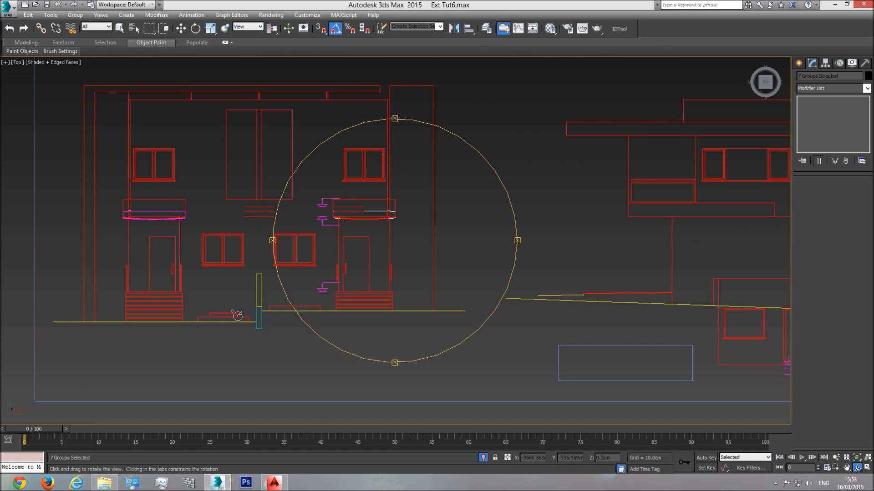
middle_click_drag(275, 289, 400, 269)
scroll(400, 269, "up", 4)
left_click(799, 62)
left_click(814, 121)
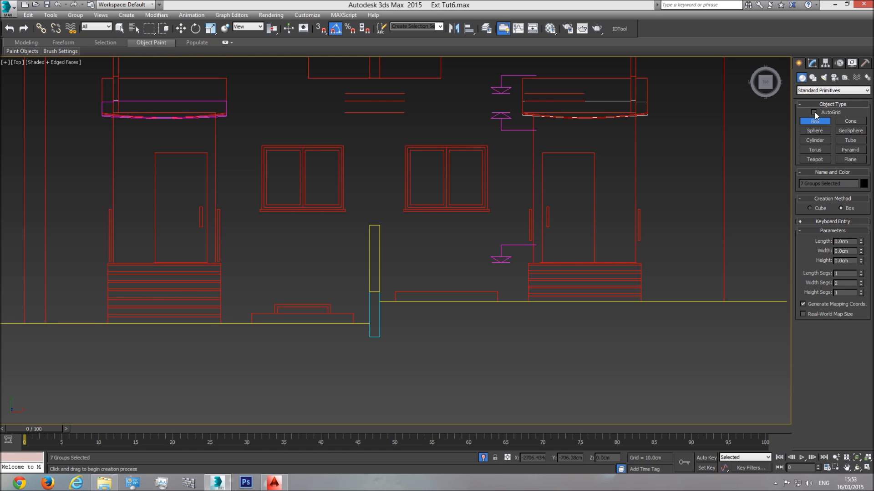
left_click_drag(274, 305, 330, 287)
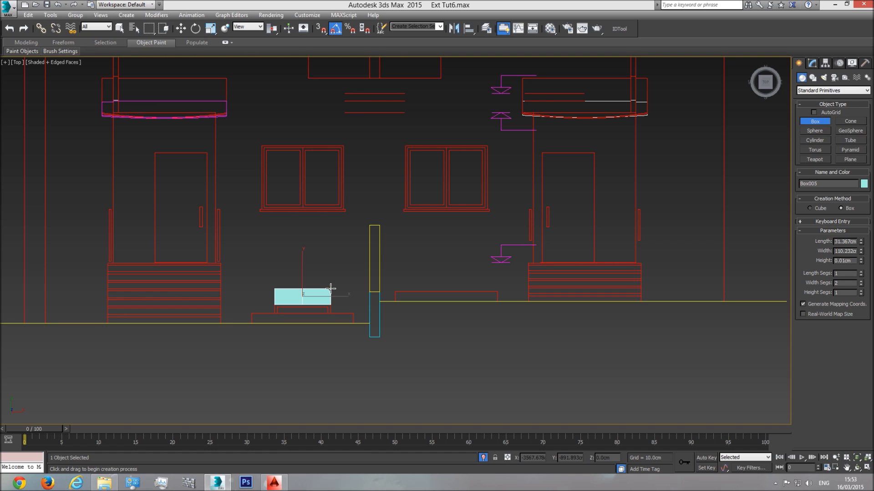
right_click(328, 248)
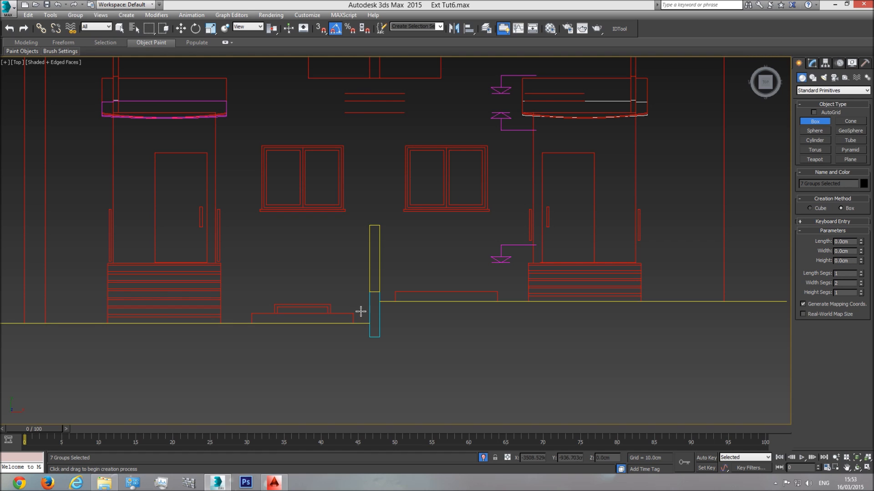
- In a perspective view of the entrance façade, hide the two low walls in front of the basement openings
key("p")
left_click(857, 468)
left_click_drag(343, 236, 386, 253)
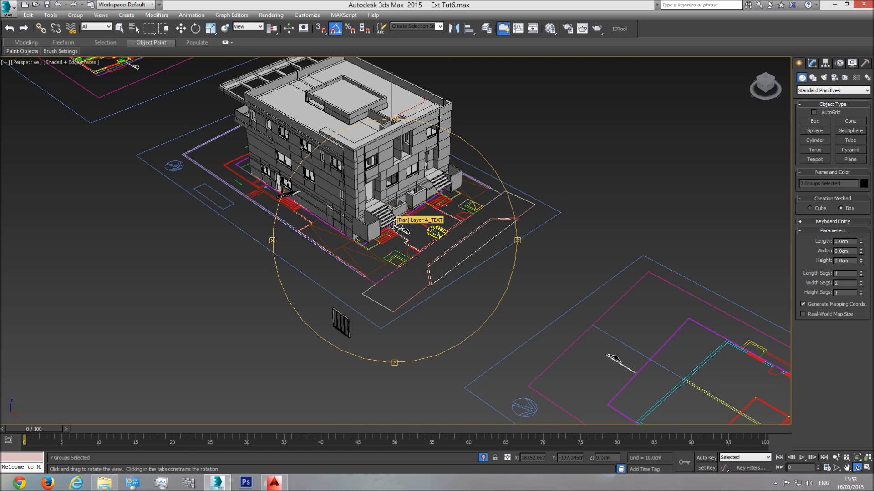
scroll(384, 235, "up", 4)
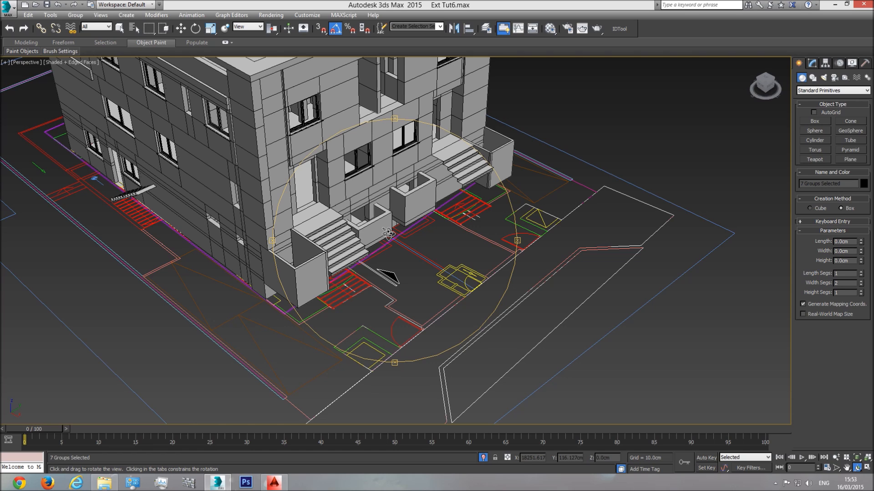
left_click_drag(388, 230, 390, 251)
scroll(390, 251, "down", 3)
scroll(381, 251, "up", 3)
scroll(379, 250, "up", 3)
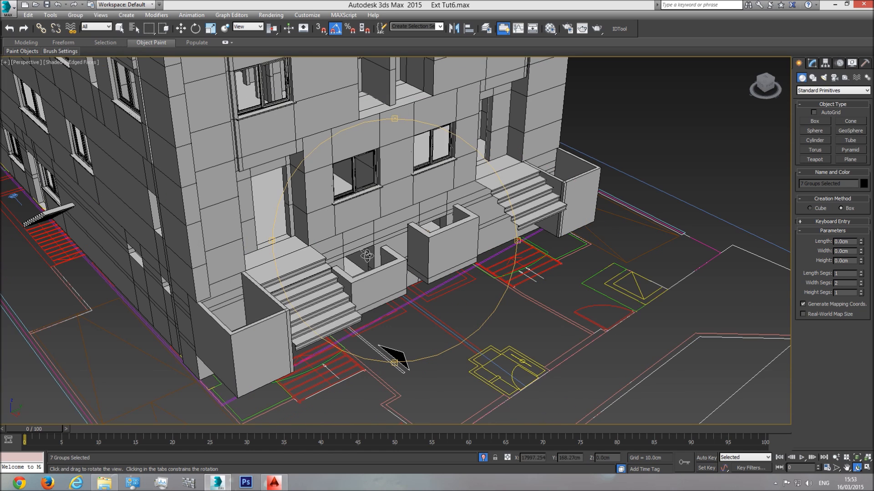
right_click(363, 258)
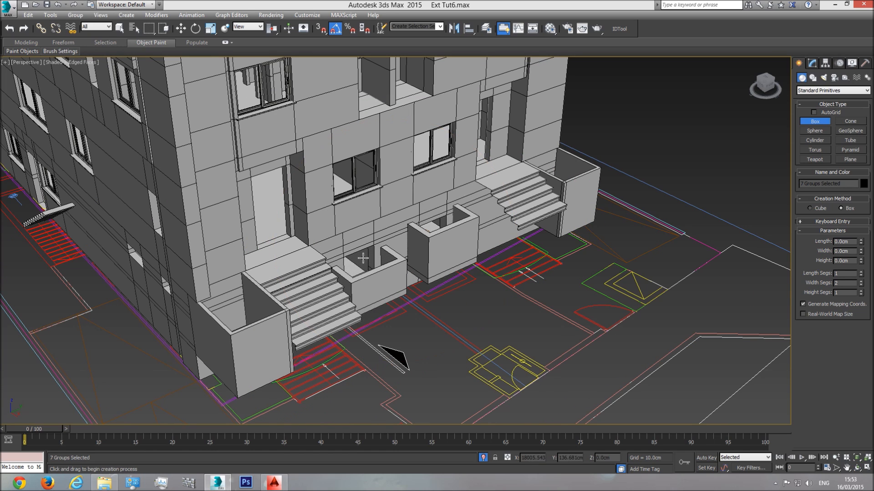
key("w")
left_click(360, 175)
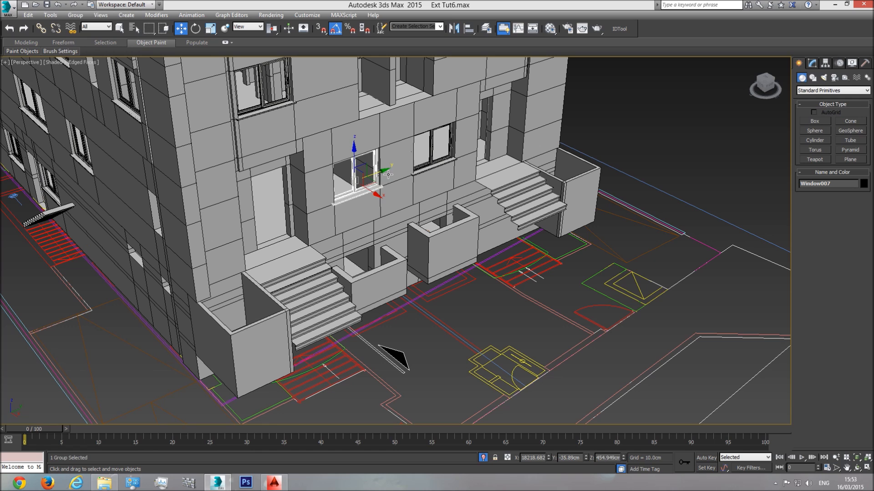
left_click(383, 273)
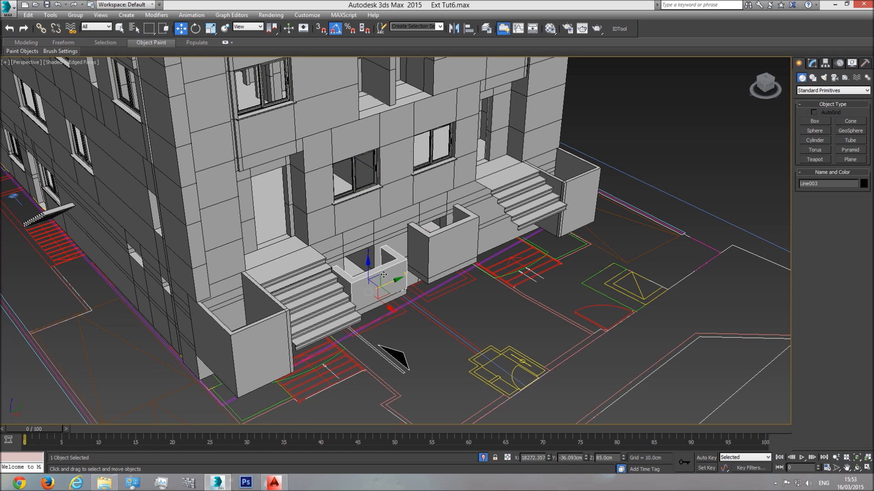
right_click(445, 240)
left_click(467, 217)
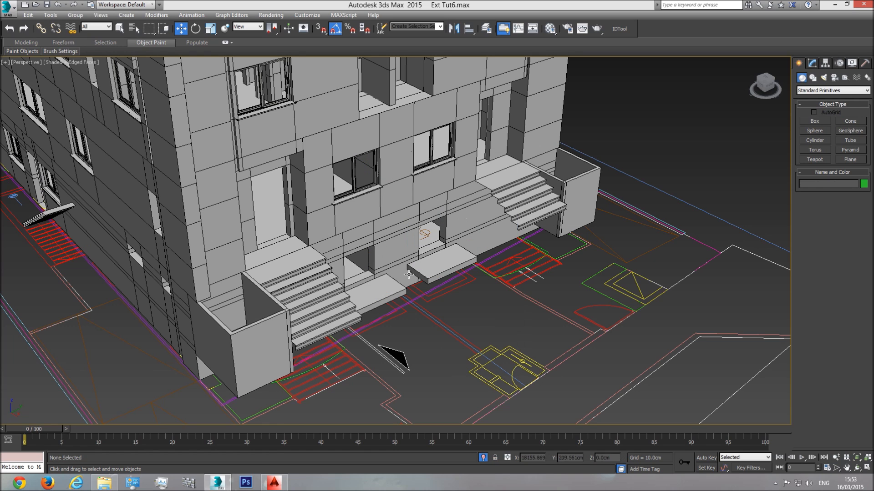
- Show the entrance façade in the Right view with Realistic shading so the basement openings stand out
left_click(21, 62)
left_click(41, 163)
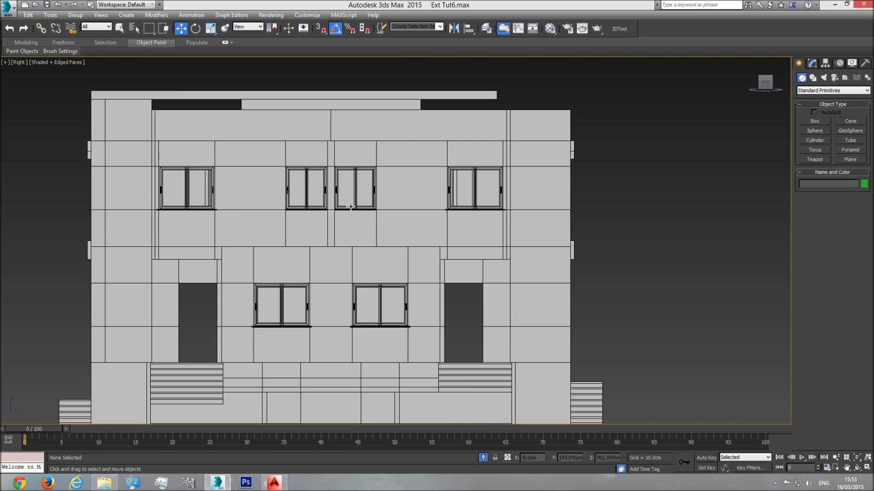
scroll(344, 196, "down", 5)
scroll(345, 262, "up", 7)
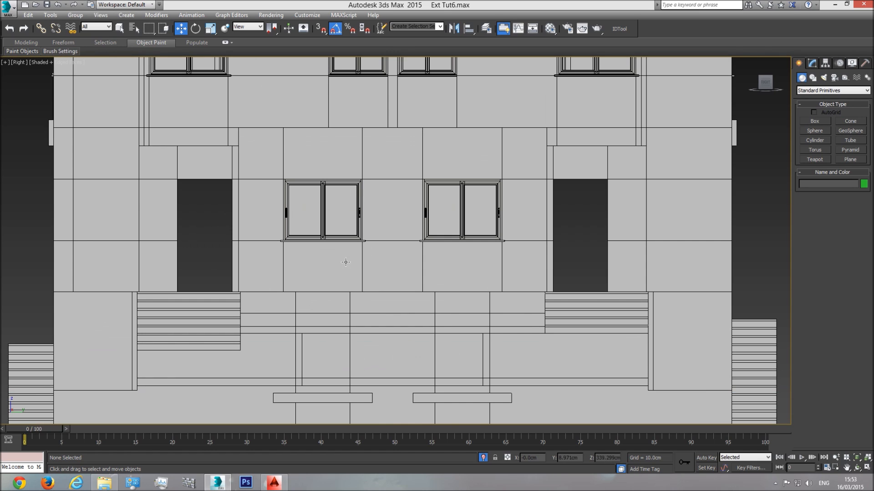
left_click(44, 65)
left_click(68, 73)
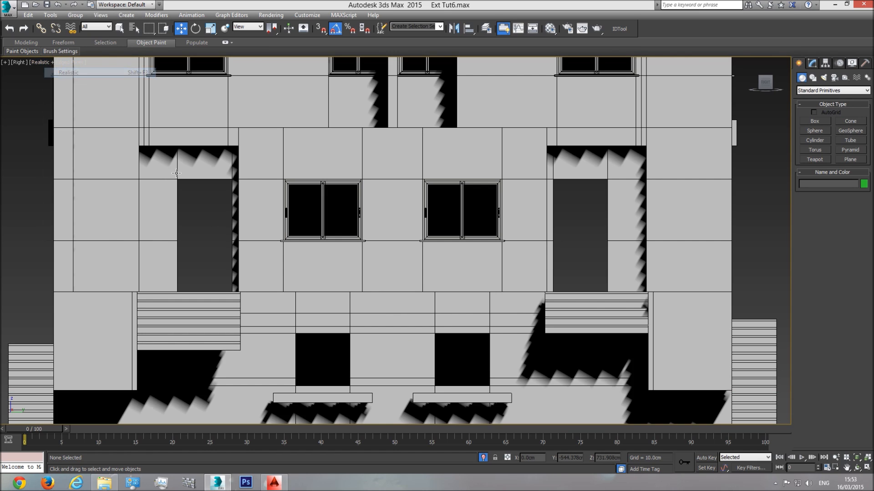
- Copy the ground-floor double window about 294 cm straight down into the basement opening below it
left_click(324, 194)
mouse_move(324, 194)
left_mouse_down("shift")
mouse_move(314, 345)
mouse_move(313, 337)
left_mouse_up("shift")
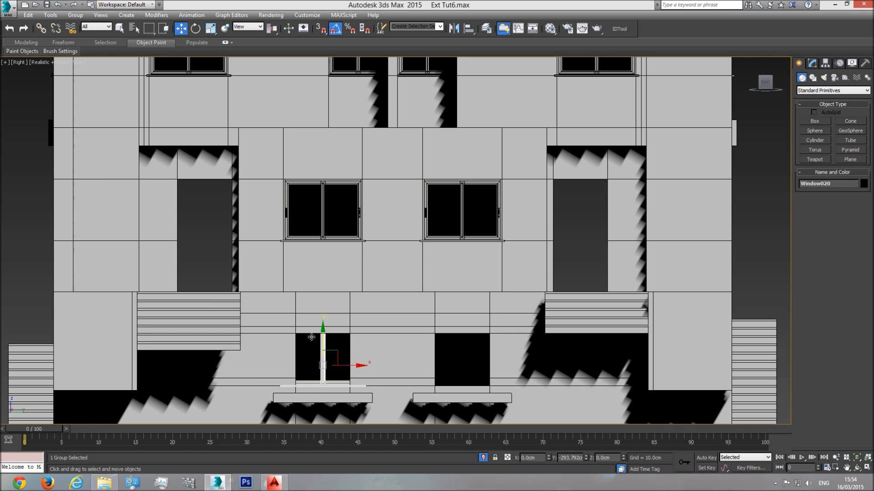
left_click(435, 279)
key("z")
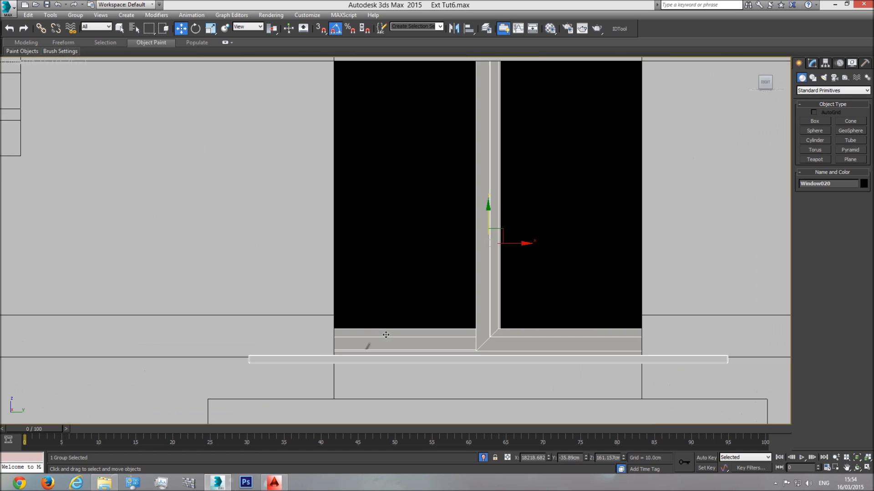
scroll(494, 252, "down", 3)
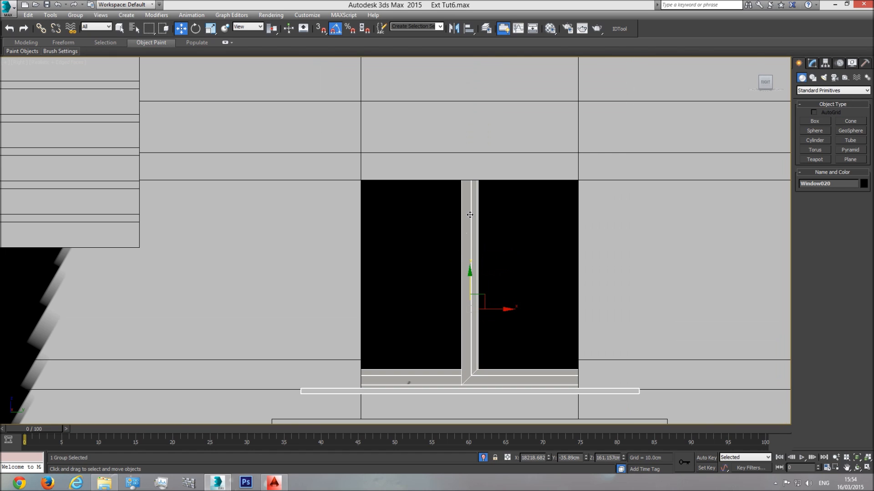
- Open the copied window's group and lower the top vertices of its double frame to the head of the basement opening
left_click(76, 15)
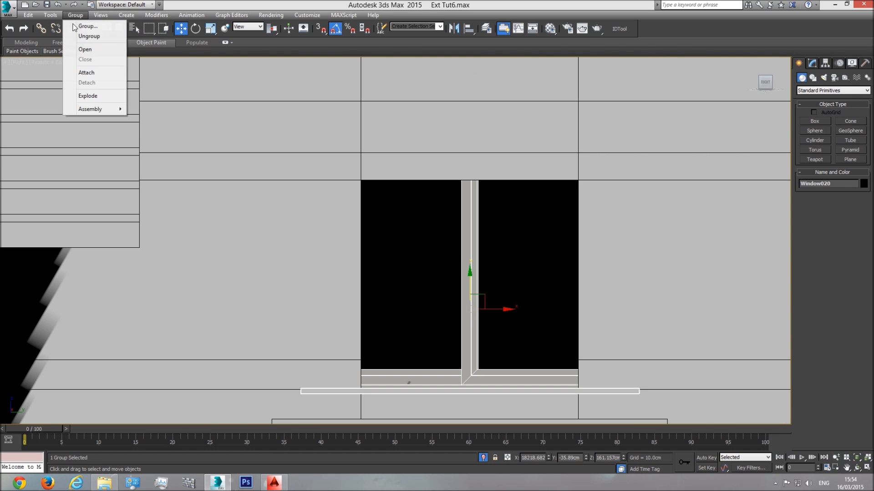
left_click(86, 50)
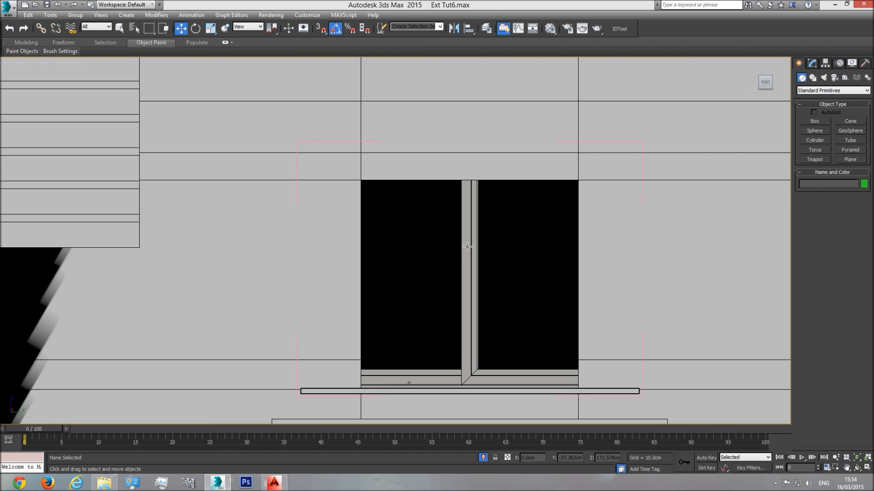
left_click(812, 62)
scroll(659, 306, "down", 2)
key("F3")
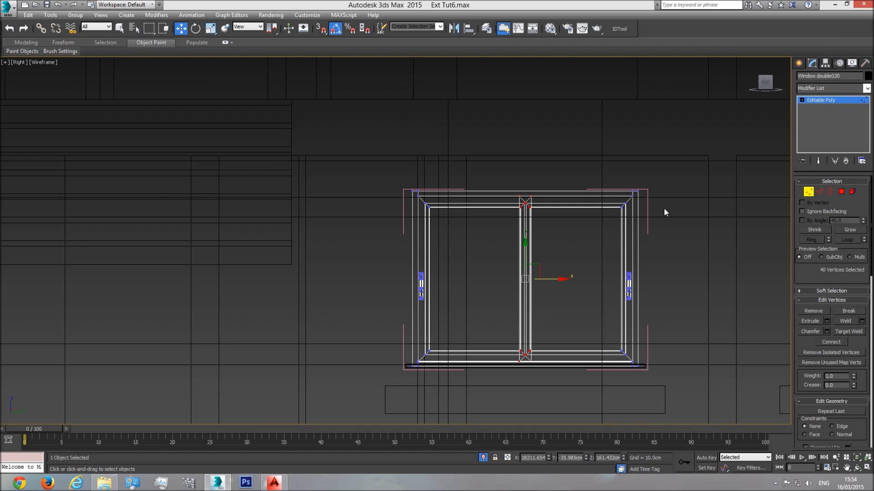
left_click_drag(356, 223, 356, 223, "ctrl")
key("F3")
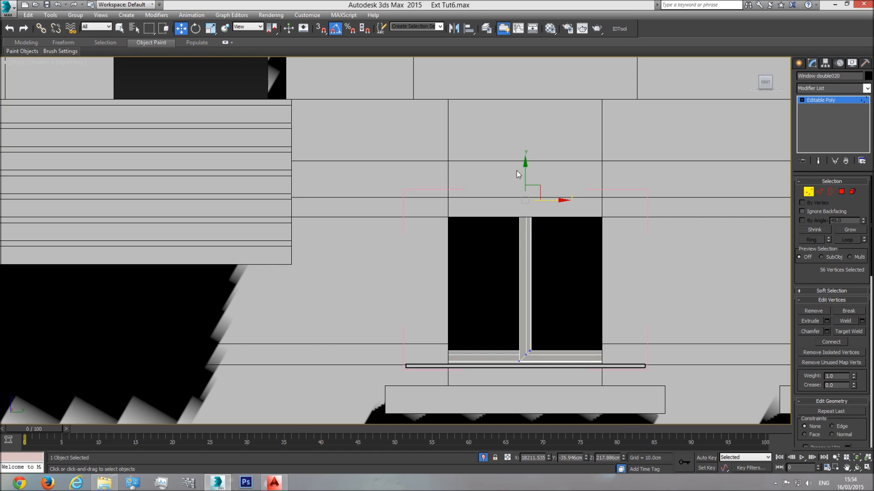
left_click_drag(525, 170, 524, 197)
- Move the frame's side vertices inward on both sides to fit the basement opening's width, and leave vertex editing
key("F3")
left_click_drag(599, 395, 599, 395)
key("F3")
mouse_move(655, 289)
left_mouse_down()
mouse_move(610, 303)
mouse_move(622, 303)
left_mouse_up()
key("F3")
left_click_drag(364, 395, 364, 395)
key("F3")
left_click_drag(446, 289, 481, 289)
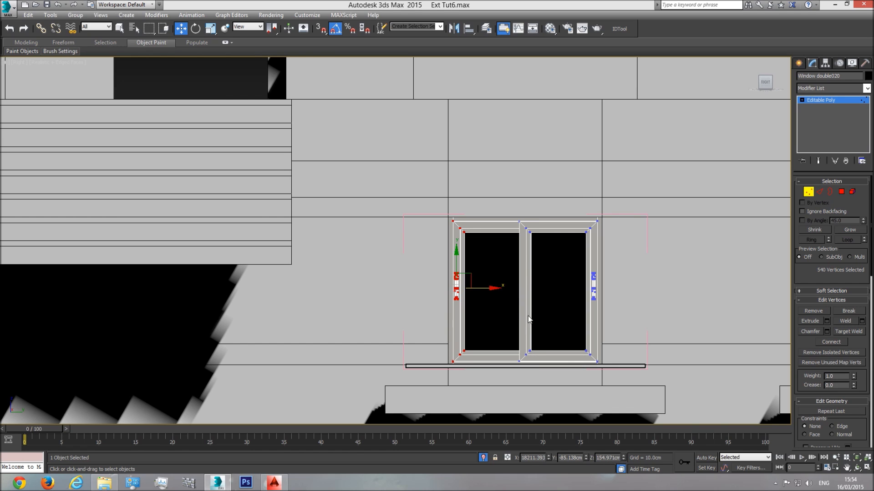
left_click(808, 191)
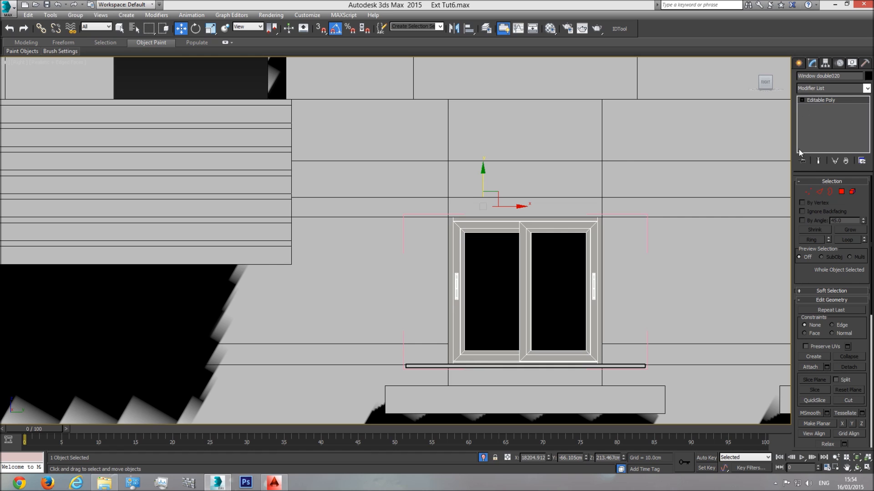
- Measure the basement opening's width with a temporary box across its head, and delete the box
left_click(799, 64)
left_click(815, 121)
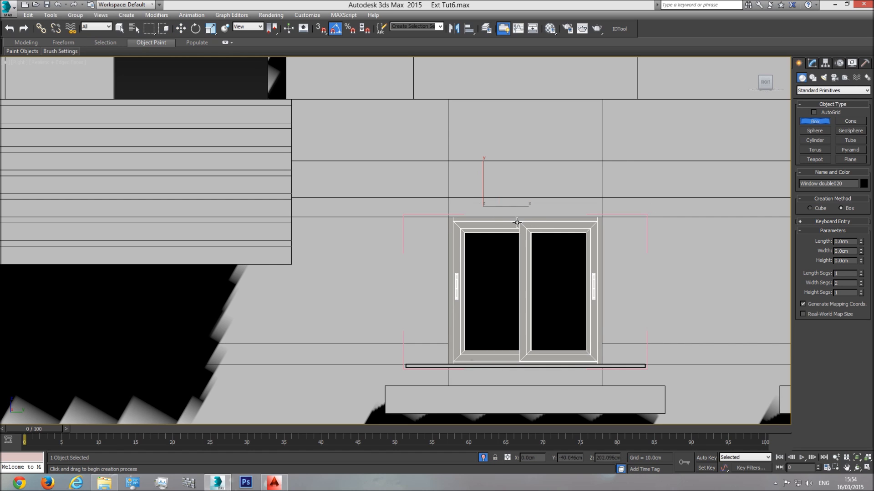
left_click_drag(448, 216, 602, 206)
key("F3")
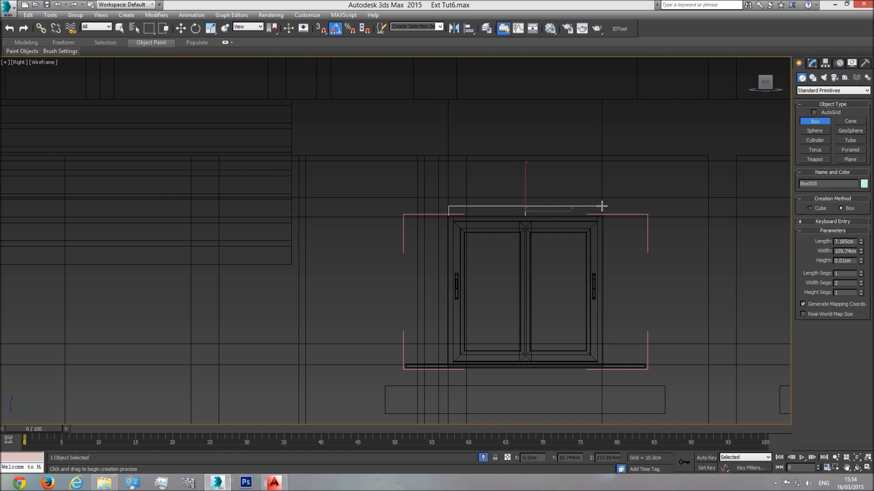
key("w")
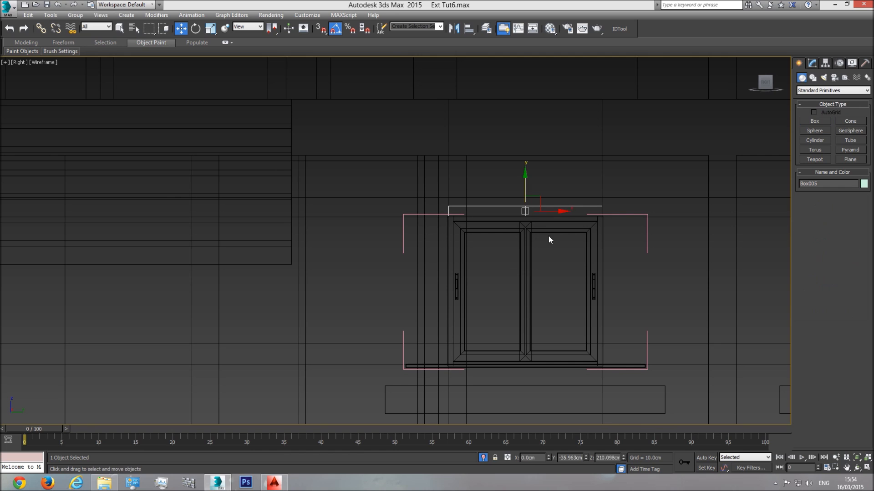
key("Delete")
key("F3")
- Shorten the copied window's ledge by moving its end vertices inward until it only slightly overhangs the opening on both sides
middle_click_drag(514, 271, 504, 266)
right_click(488, 354)
left_click(472, 364)
left_click(473, 362)
left_click(812, 63)
left_click(808, 192)
left_click_drag(615, 382, 615, 379)
left_click_drag(663, 361, 630, 368)
left_click_drag(415, 347, 391, 387)
left_click_drag(418, 360, 452, 362)
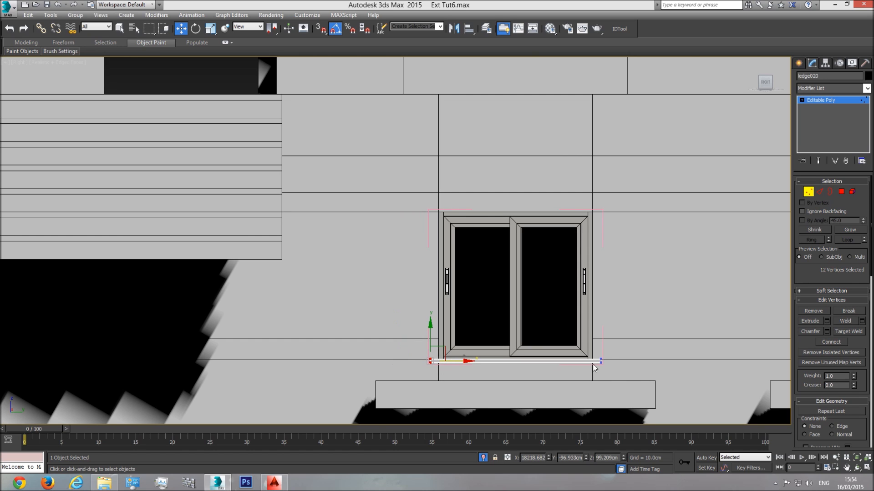
scroll(521, 365, "down", 1)
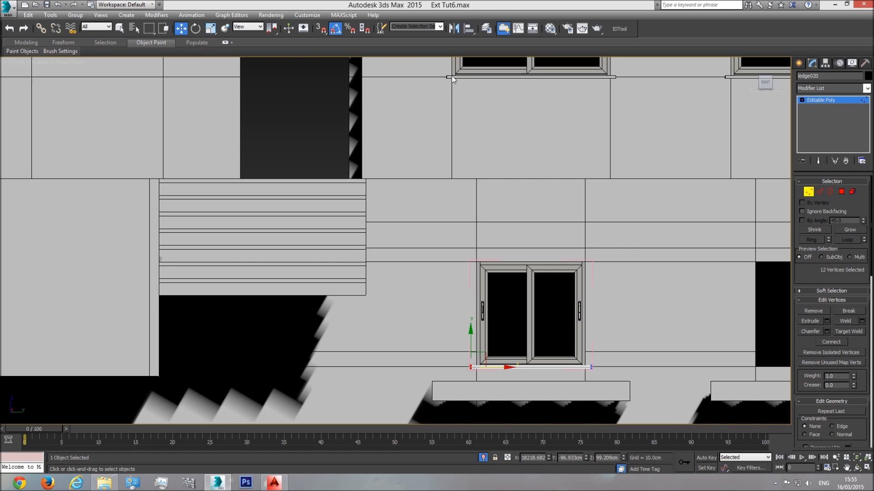
middle_click_drag(552, 366, 491, 332)
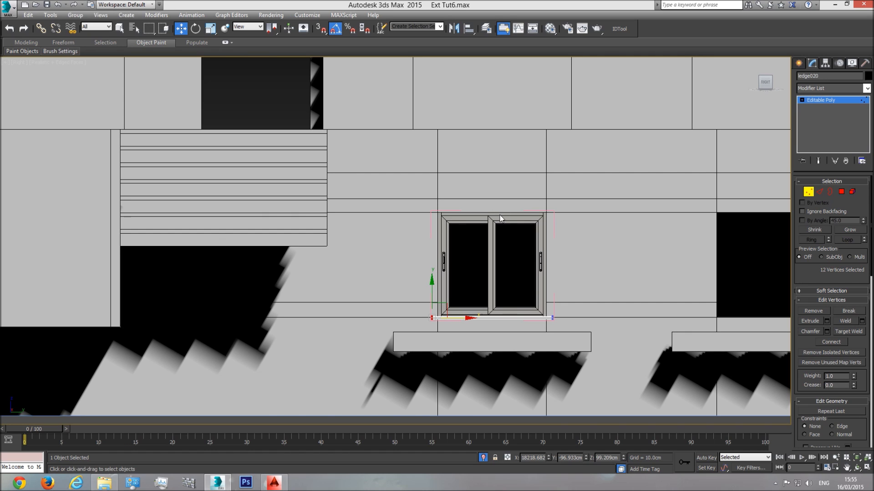
- Finish editing the ledge's vertices, and lower both handles of the basement window's double frame about 3 cm, leaving vertex editing
scroll(462, 288, "up", 2)
left_click(825, 100)
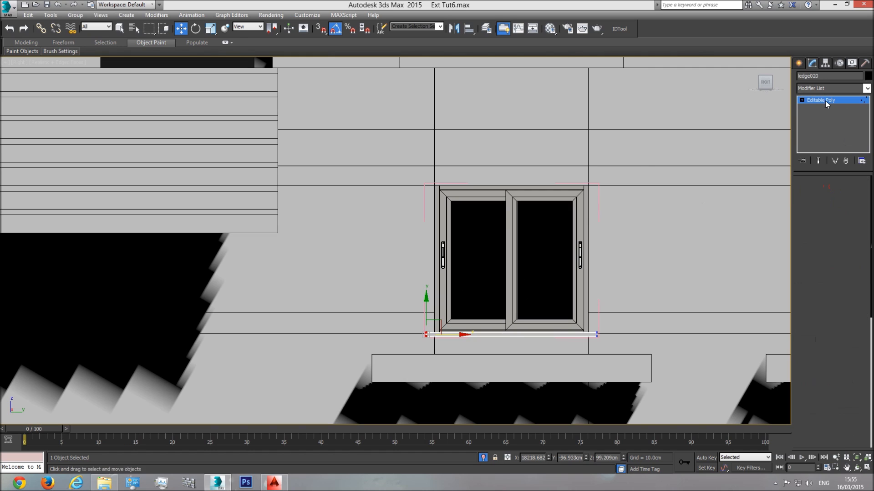
left_click(511, 245)
left_click(809, 191)
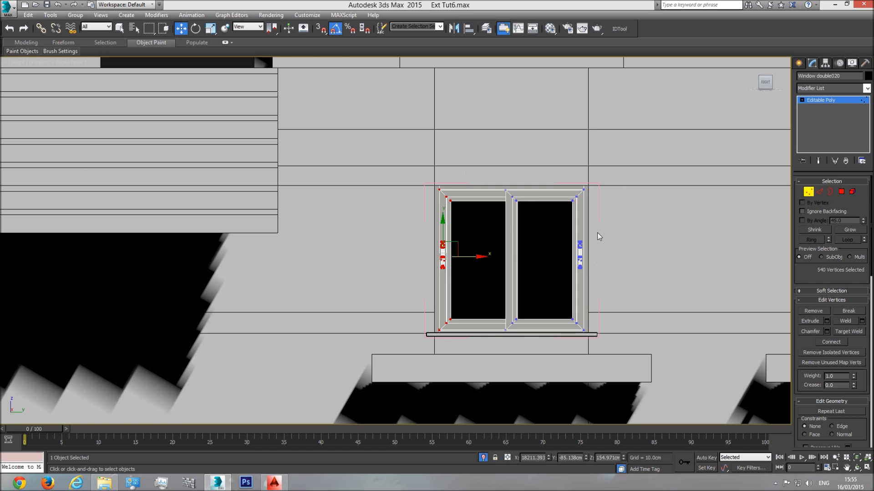
left_click_drag(378, 297, 377, 297)
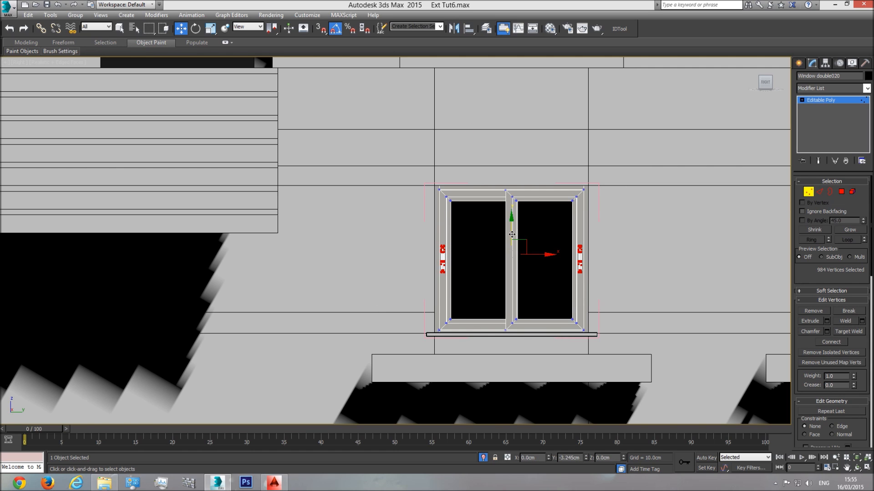
key("1")
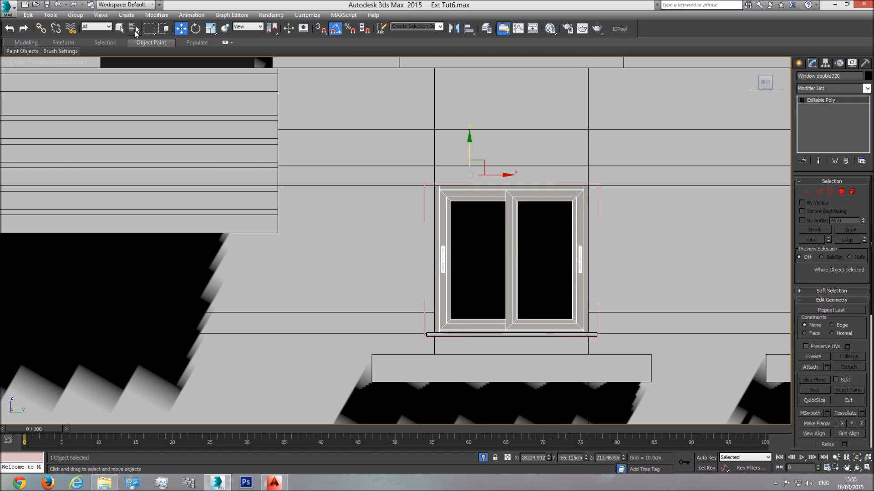
- Close the basement window's group and copy the window with its ledge into the neighbouring basement opening on the same façade
left_click(70, 15)
scroll(475, 294, "down", 5)
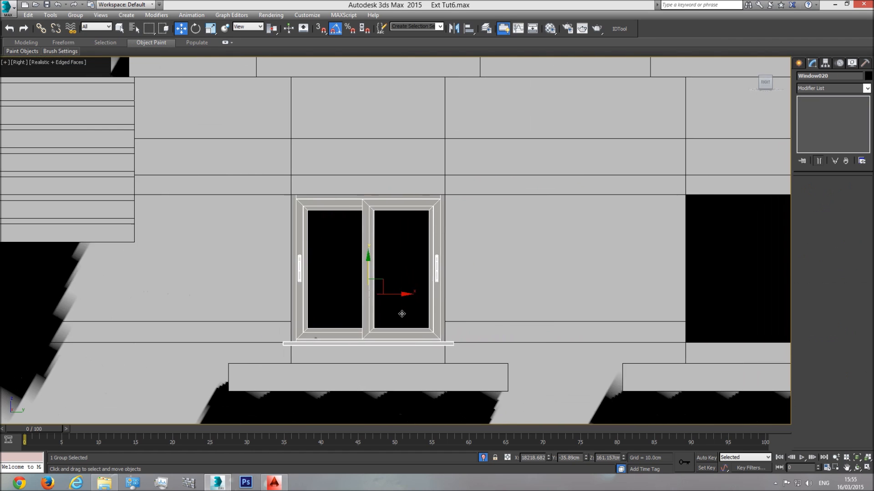
left_click_drag(400, 314, 608, 321, "shift")
left_click(444, 280)
- Show the building's front in perspective and unhide all hidden objects
key("p")
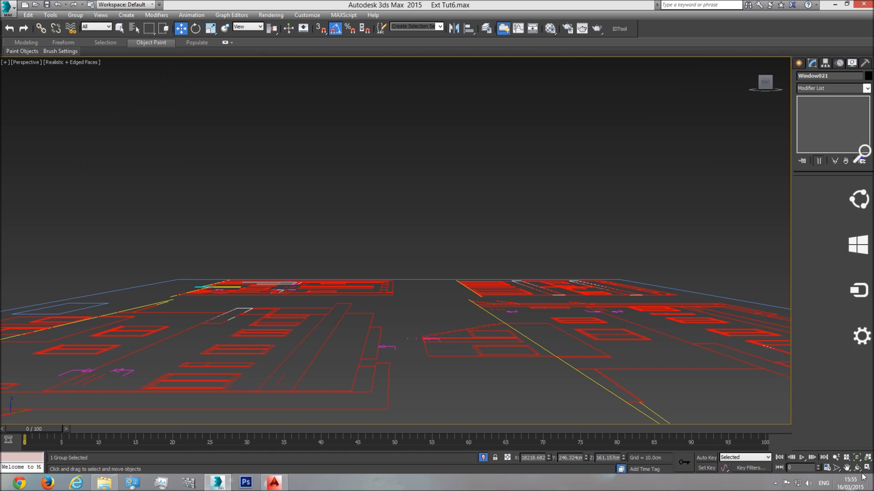
left_click(857, 458)
left_click(857, 467)
left_click_drag(340, 225, 444, 243)
left_click_drag(389, 247, 401, 179)
left_click_drag(416, 148, 379, 249)
scroll(363, 289, "down", 4)
middle_click_drag(364, 289, 439, 273)
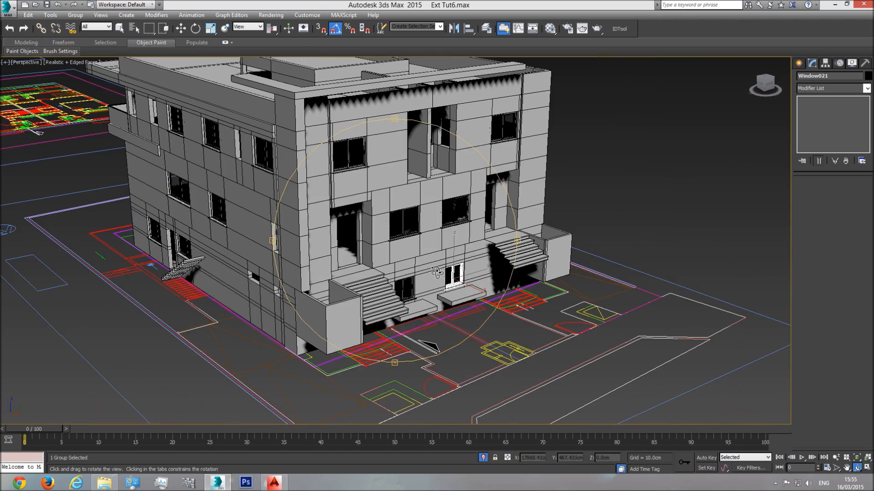
right_click(432, 222)
left_click(455, 180)
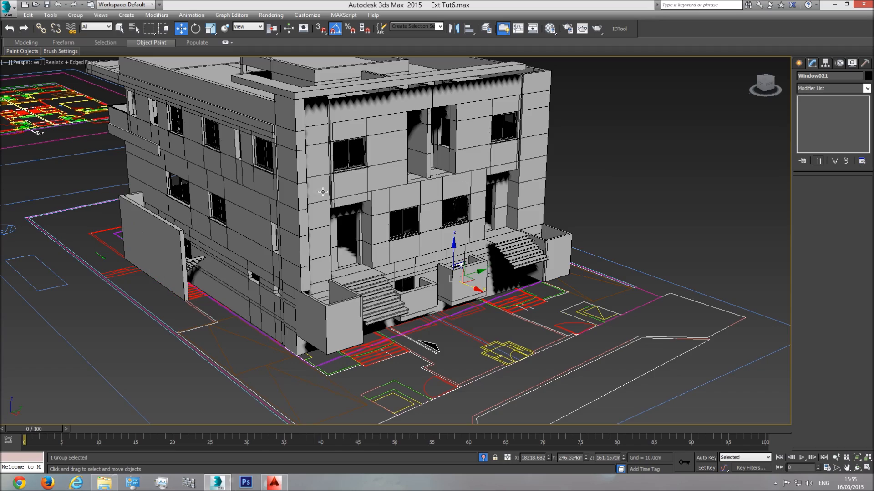
- Switch the perspective view to Shaded display and turn it towards the rear of the building with the pergola
left_click(121, 29)
left_click(857, 468)
mouse_move(432, 350)
left_mouse_down()
mouse_move(395, 347)
mouse_move(299, 231)
mouse_move(296, 264)
mouse_move(318, 273)
mouse_move(337, 332)
mouse_move(391, 253)
left_mouse_up()
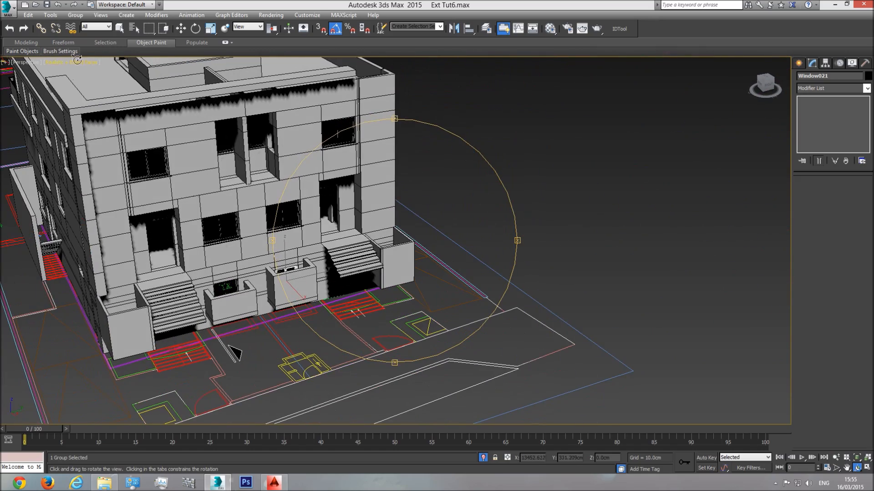
left_click(76, 62)
left_click(95, 82)
left_click_drag(234, 353, 317, 378)
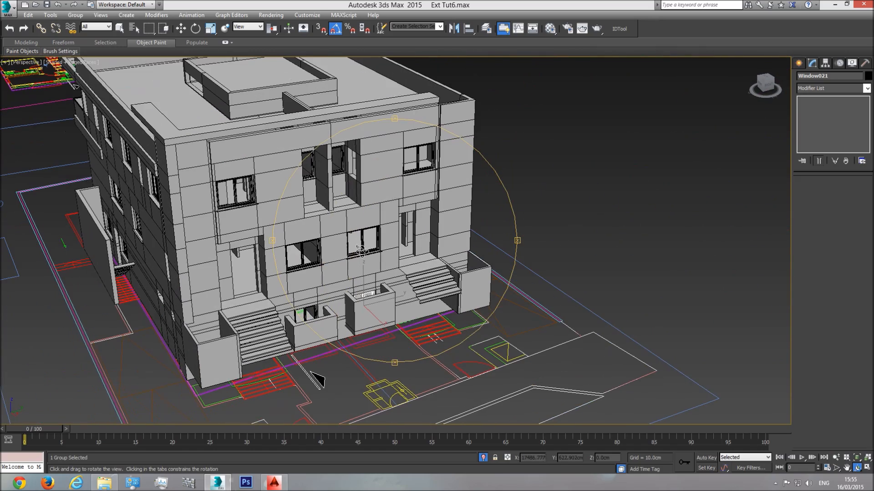
left_click_drag(318, 253, 362, 240)
left_click_drag(348, 202, 349, 195)
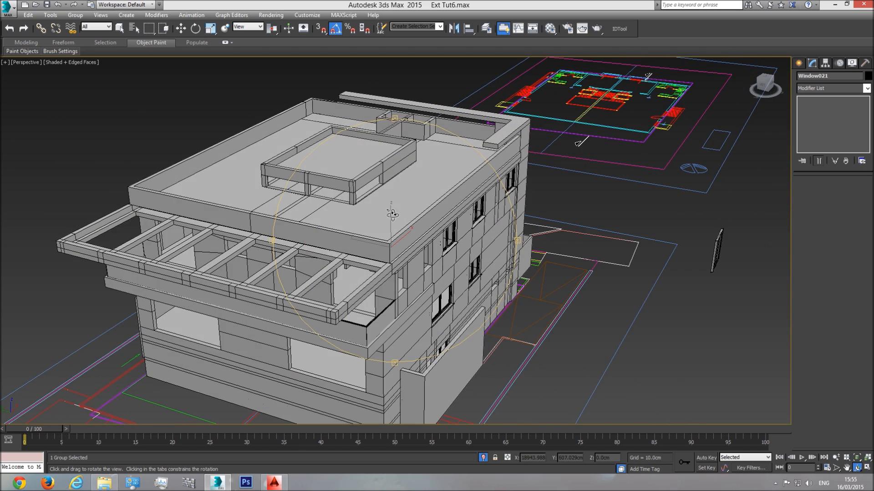
- Examine the roof area of the building's section drawing in plan view, then compare it with the model's roof in perspective
key("t")
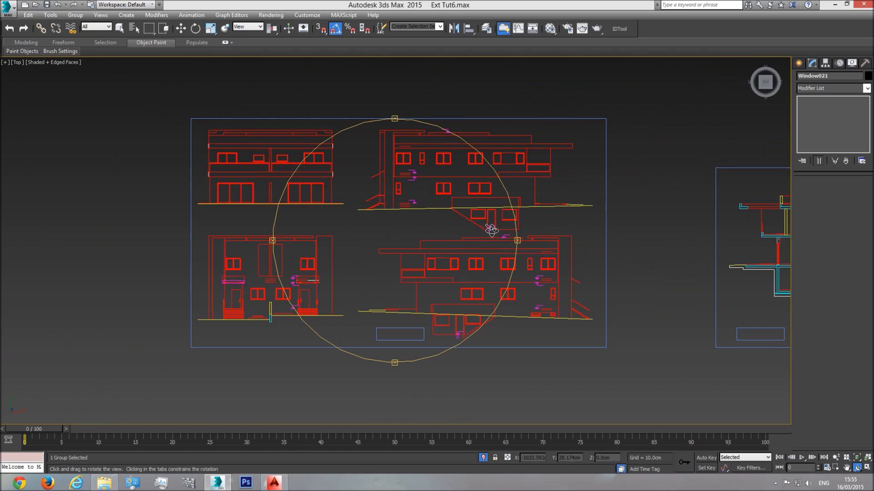
middle_click_drag(465, 169, 454, 203)
mouse_move(518, 235)
middle_mouse_down()
mouse_move(203, 244)
mouse_move(473, 245)
middle_mouse_up()
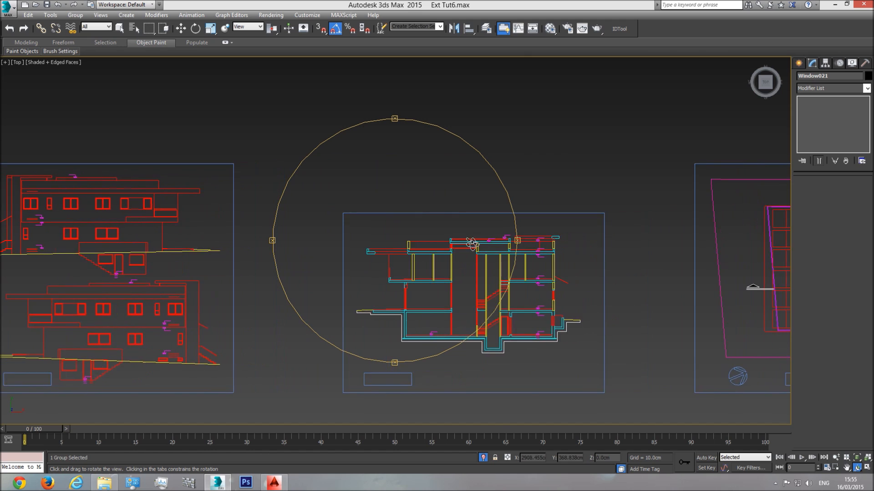
scroll(473, 245, "up", 3)
scroll(478, 247, "up", 3)
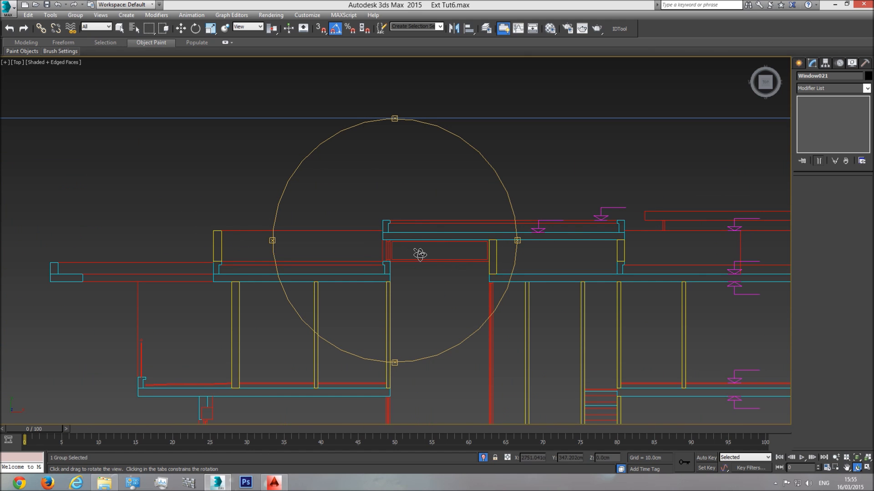
scroll(392, 248, "down", 4)
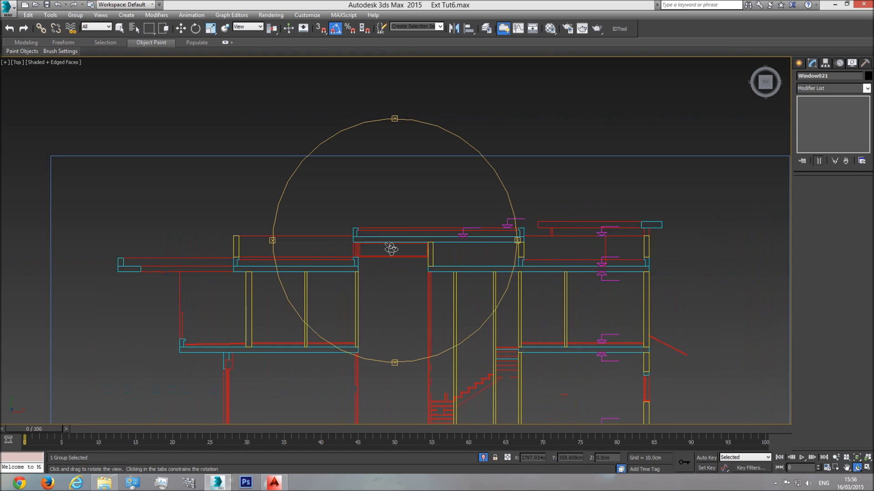
scroll(389, 258, "down", 2)
left_click_drag(371, 262, 422, 254)
scroll(473, 297, "up", 6)
middle_click_drag(474, 296, 429, 273)
left_click_drag(429, 273, 458, 257)
left_click_drag(444, 219, 400, 253)
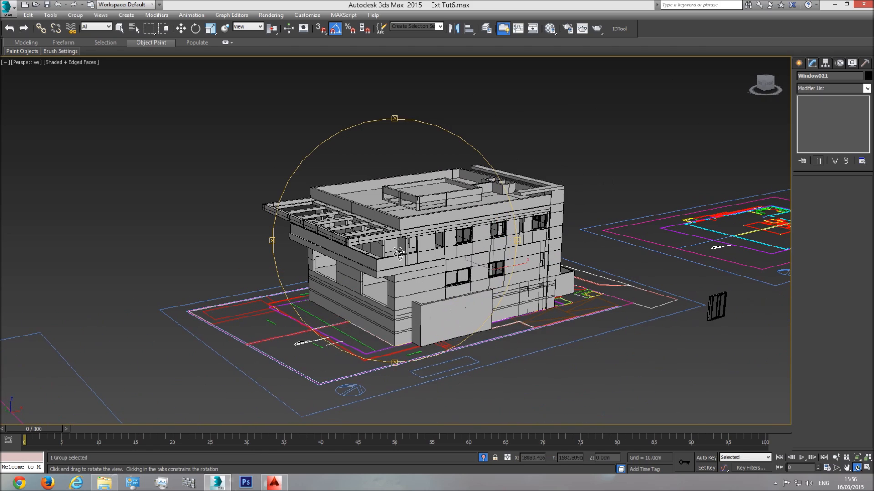
- Hide the pergola and the balcony parapet at the rear of the building to expose the façade openings
right_click(426, 293)
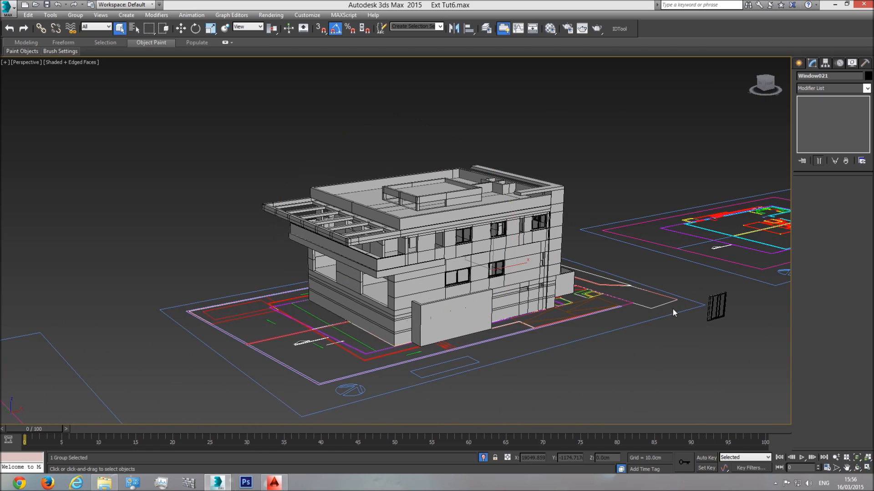
left_click(715, 306)
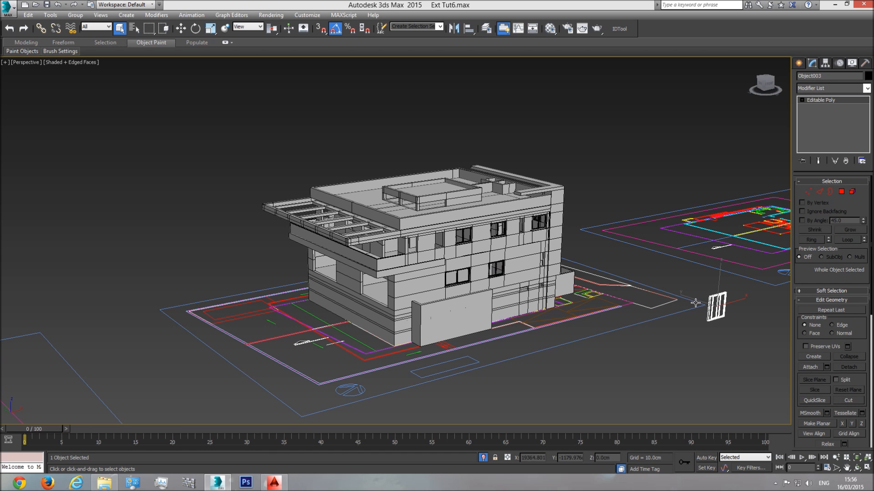
scroll(382, 284, "up", 3)
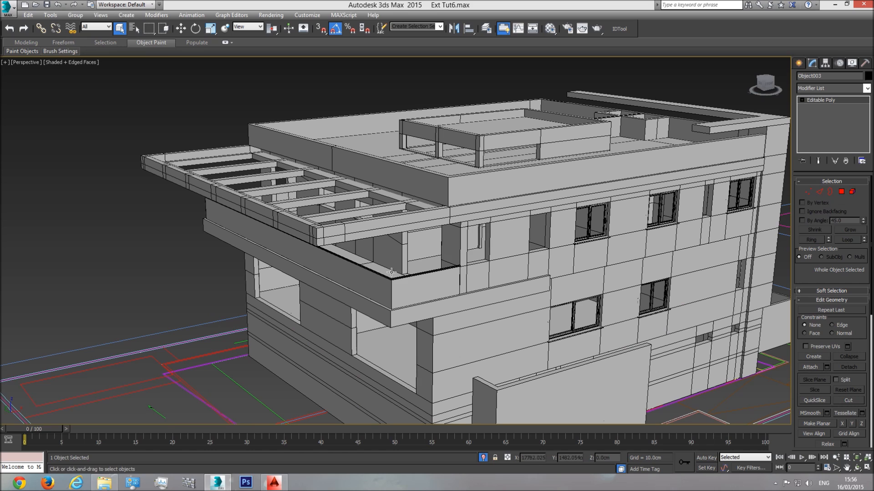
middle_click_drag(328, 254, 366, 238)
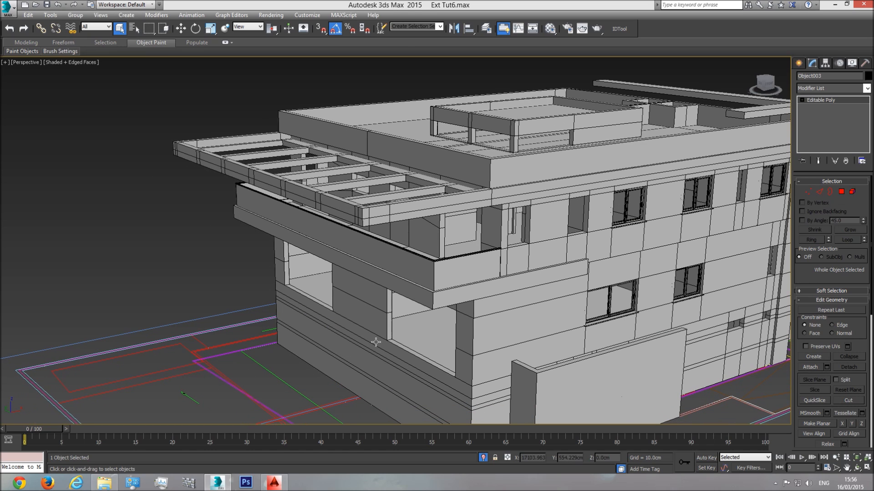
scroll(445, 293, "down", 3)
scroll(506, 314, "down", 3)
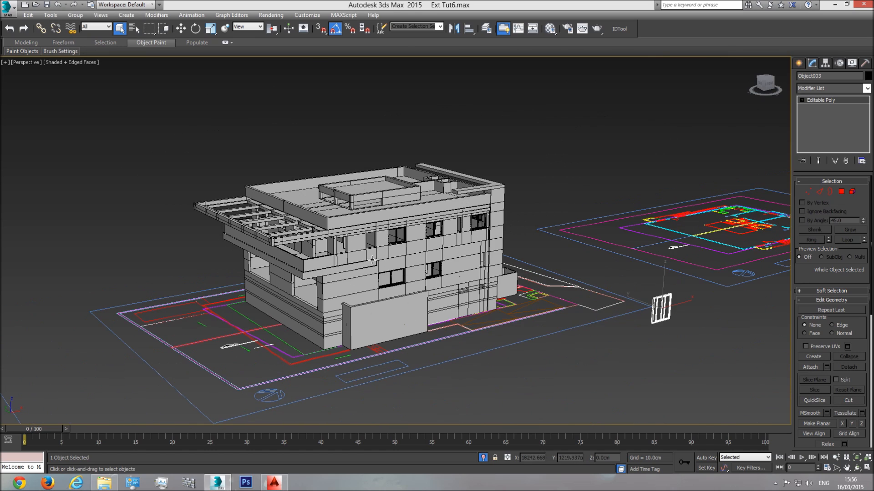
left_click(304, 262)
right_click(304, 260)
left_click(328, 232)
middle_click_drag(303, 263, 329, 276)
scroll(329, 275, "up", 3)
right_click(314, 217)
left_click(342, 193)
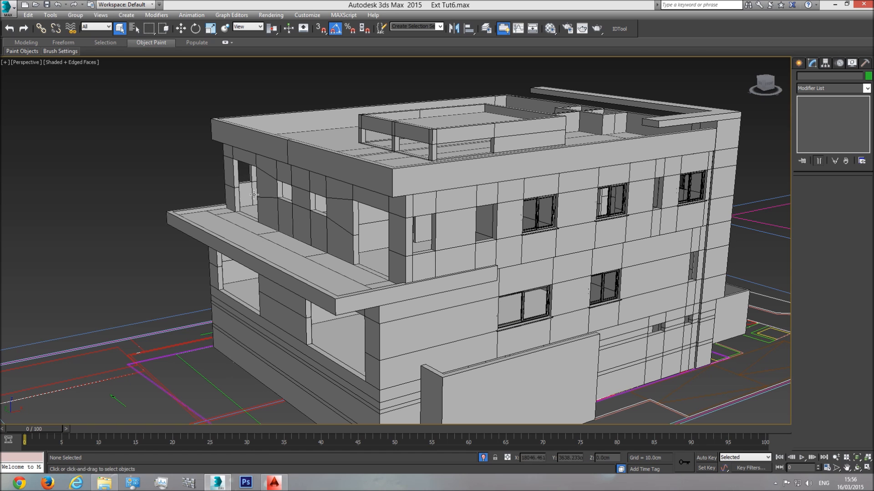
- Name the stand-alone sliding glass door "Glass door balcony" and move it in front of the building's rear façade
scroll(380, 231, "down", 4)
left_click(712, 312)
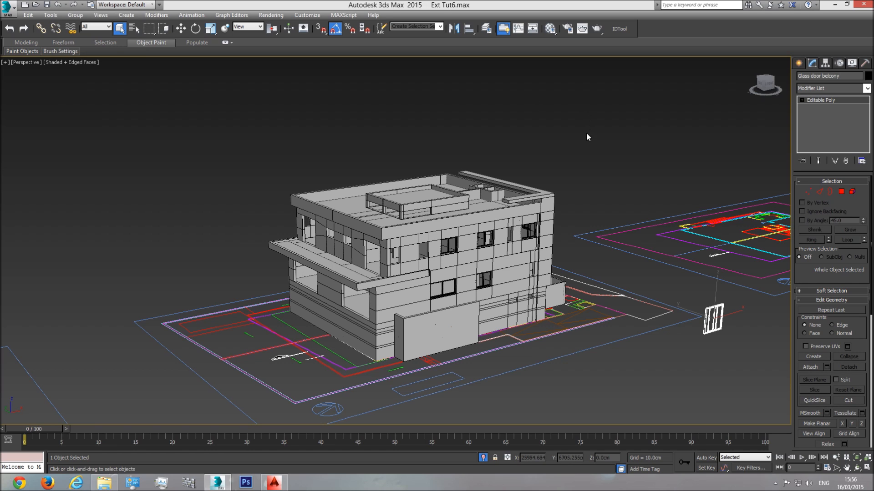
left_click(181, 30)
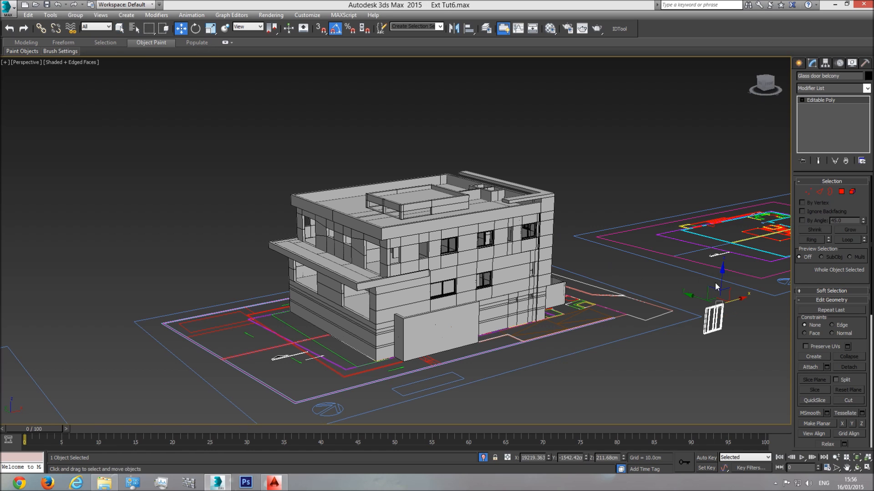
left_click_drag(713, 297, 287, 288)
- Rotate the balcony glass door 90 degrees in plan so that it runs parallel to the rear façade
key("t")
middle_click_drag(564, 299, 431, 299)
scroll(431, 299, "down", 3)
middle_click_drag(629, 296, 417, 295)
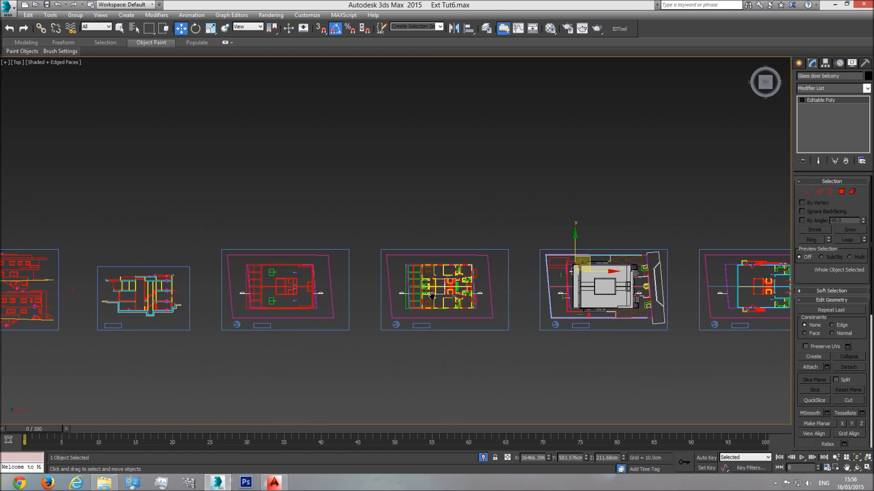
scroll(583, 286, "up", 3)
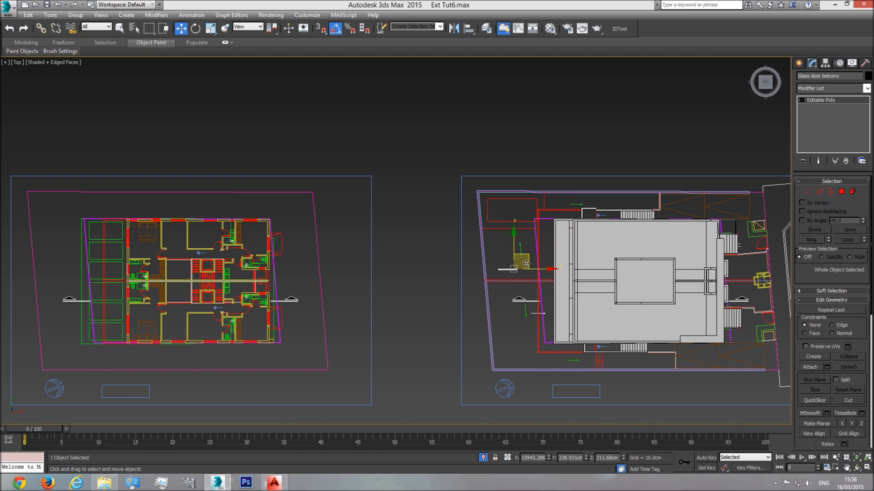
scroll(567, 236, "up", 10)
key("F3")
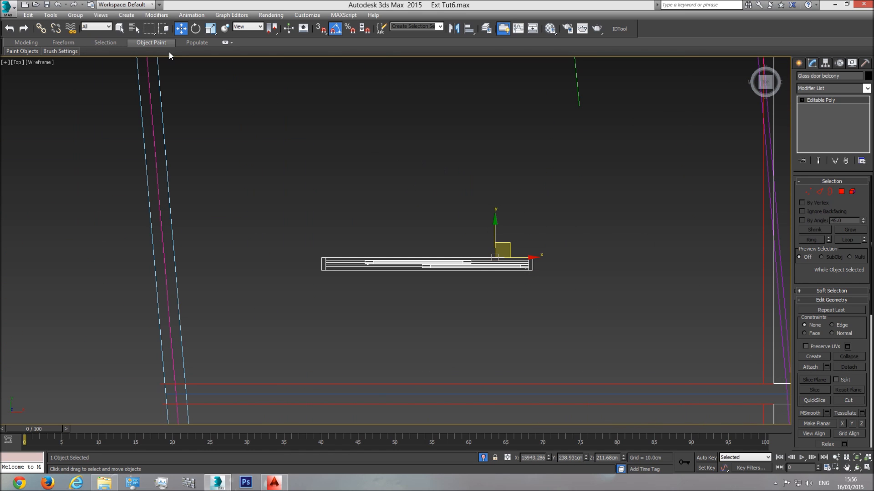
scroll(535, 267, "up", 3)
scroll(513, 278, "up", 5)
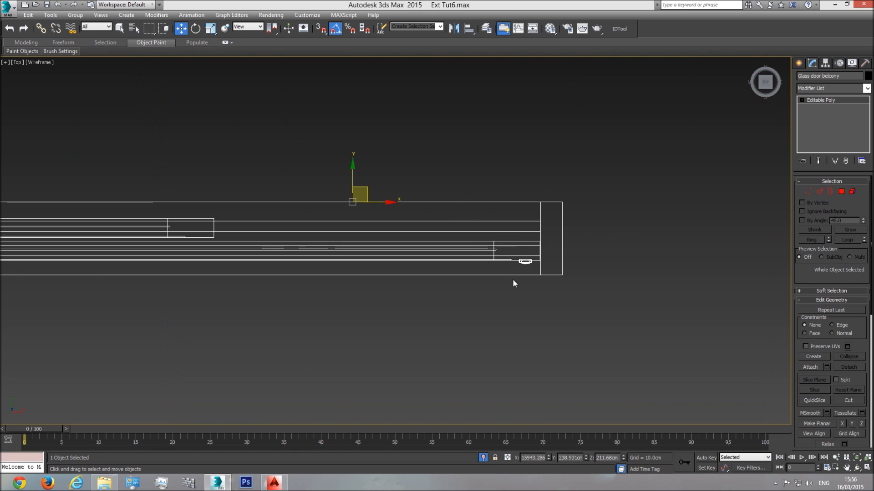
middle_click_drag(496, 257, 532, 277)
scroll(532, 276, "down", 5)
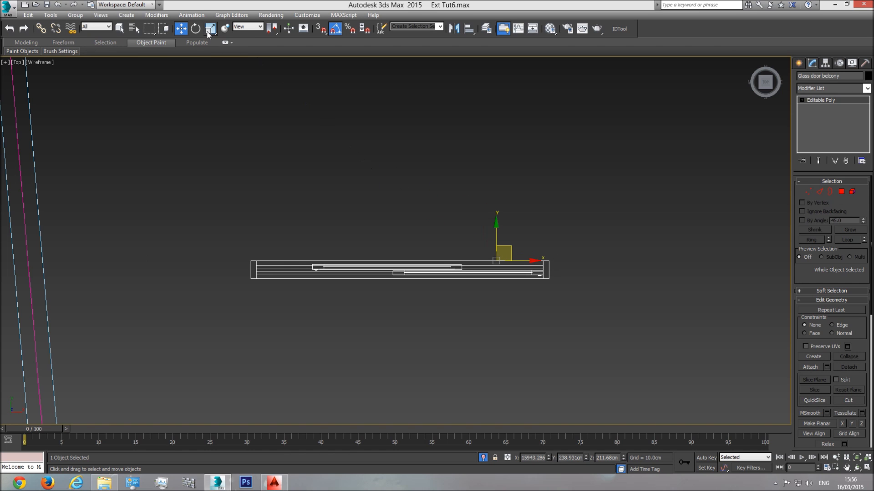
left_click(196, 28)
left_click_drag(540, 247, 542, 284)
middle_click_drag(577, 243, 481, 267)
scroll(596, 264, "down", 6)
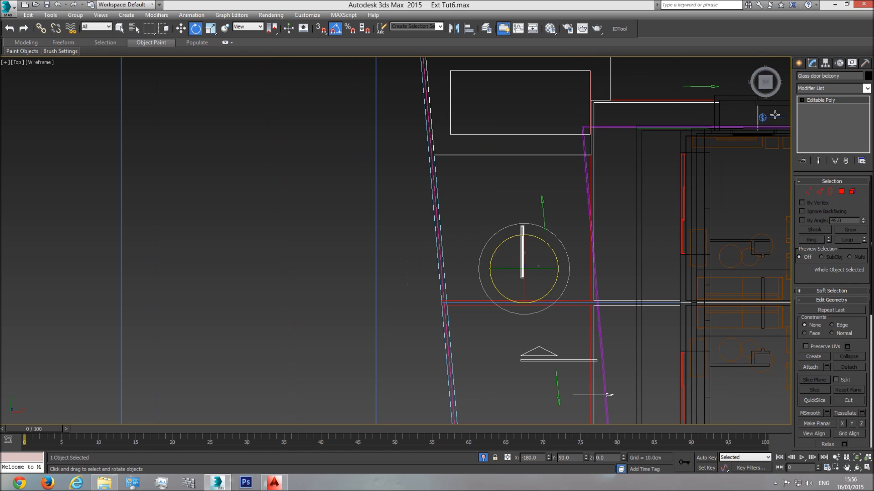
- Show the rear façade and the glass door in the Left view with Realistic shading
left_click(757, 84)
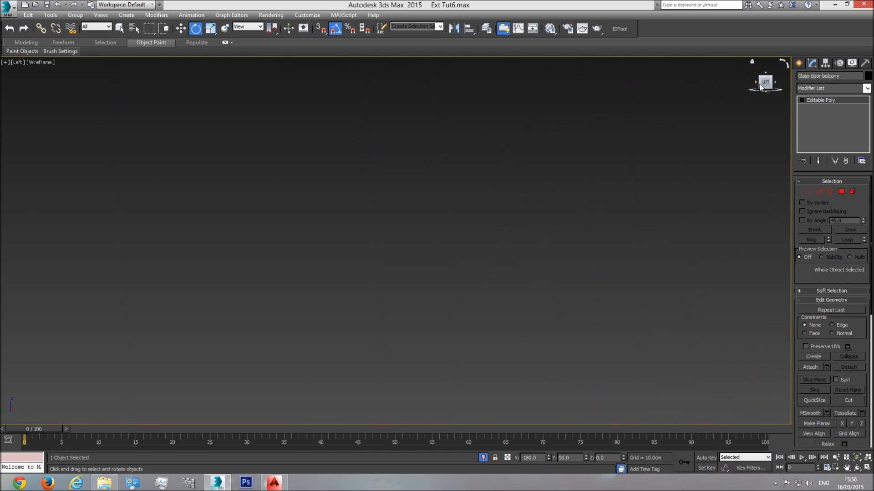
scroll(556, 214, "down", 6)
middle_click_drag(286, 222, 348, 225)
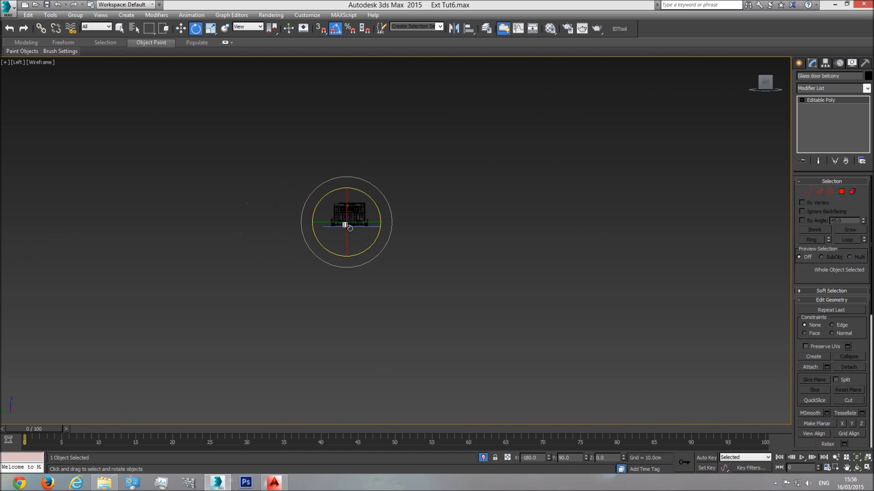
scroll(348, 224, "up", 5)
key("F3")
scroll(339, 218, "up", 6)
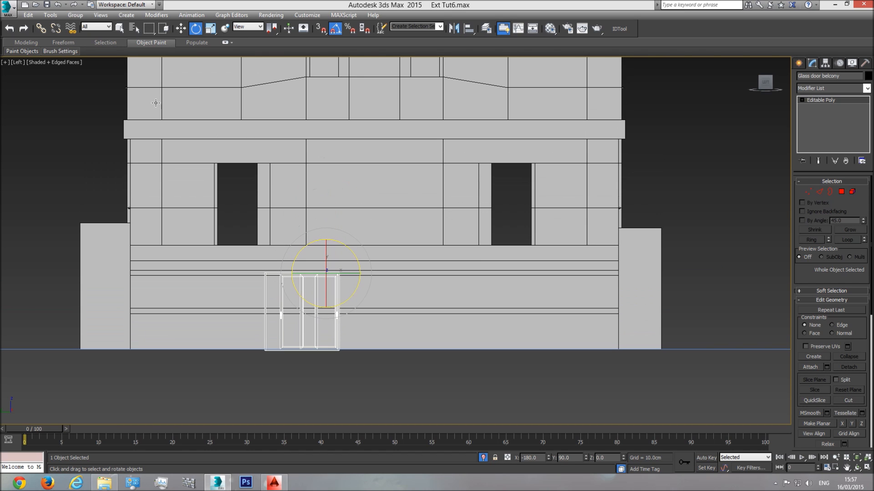
left_click(64, 63)
left_click(86, 72)
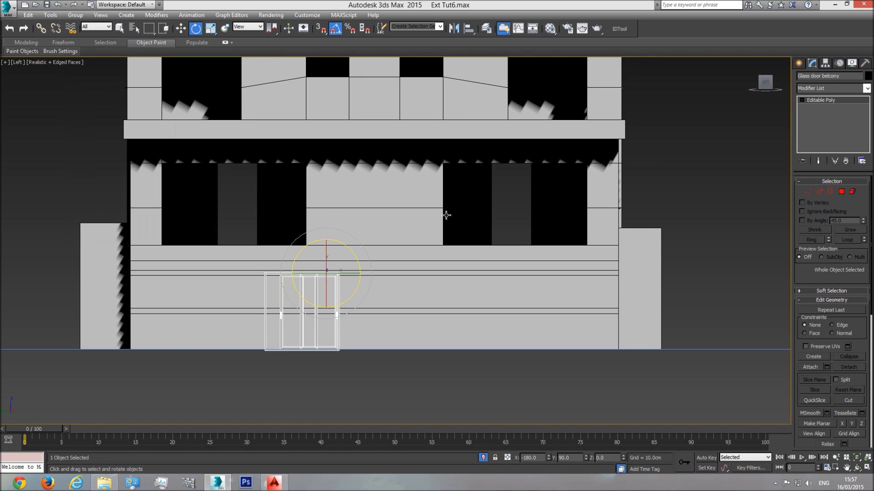
- Move the glass door up into the right-hand wide ground-floor opening, against its left jamb and on its bottom edge
right_click(309, 293)
left_click(320, 301)
left_click_drag(338, 264, 519, 157)
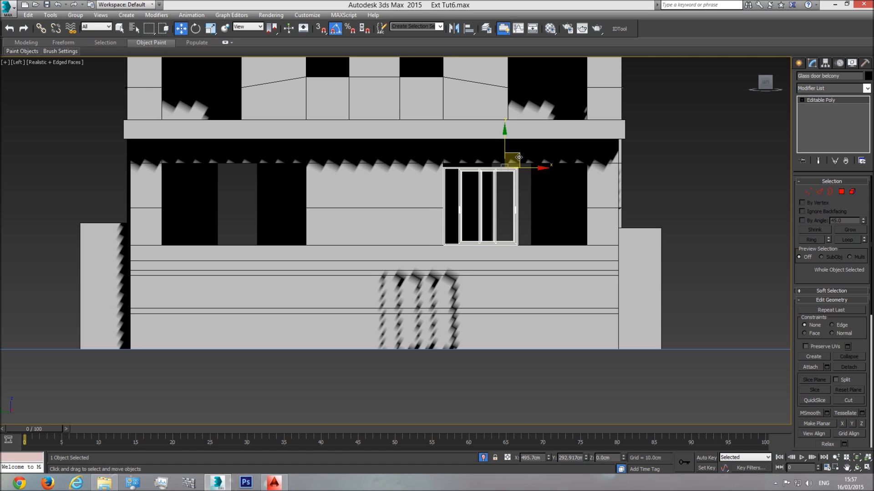
- Switch to AutoCAD and examine the ground-floor and upper-floor door and window layout in the rear elevation drawing
scroll(517, 206, "down", 2)
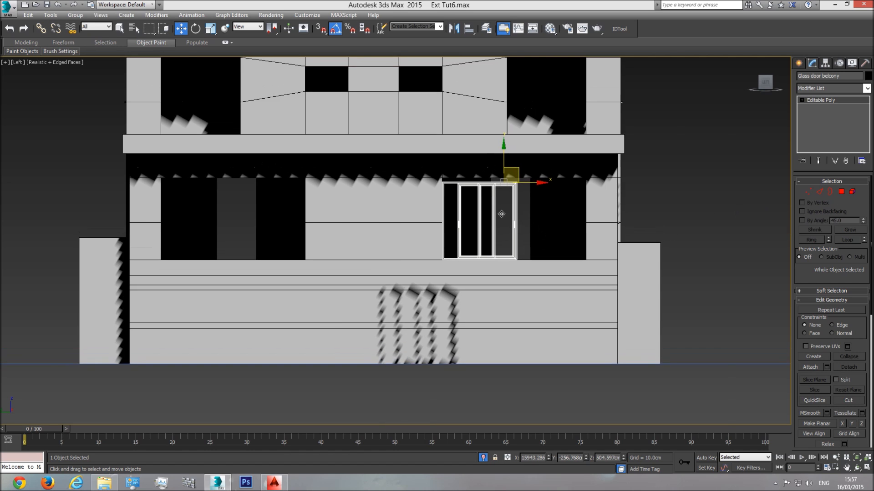
scroll(500, 221, "up", 4)
key("p")
left_click(858, 457)
left_click(857, 468)
left_click_drag(435, 223, 434, 270)
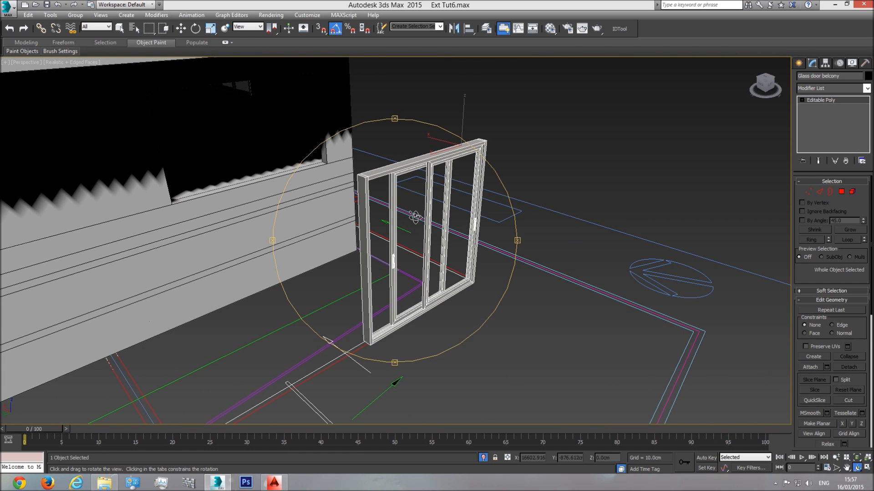
left_click(278, 484)
left_click(282, 487)
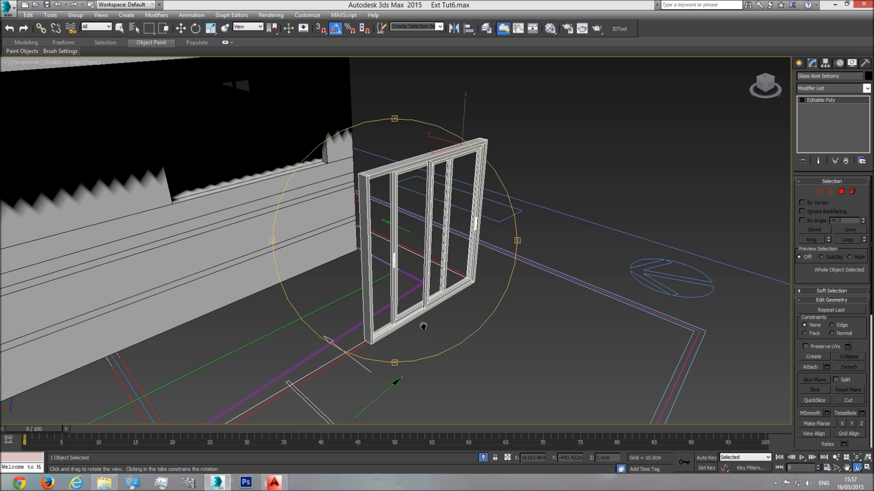
scroll(423, 326, "down", 5)
key("t")
scroll(423, 326, "down", 3)
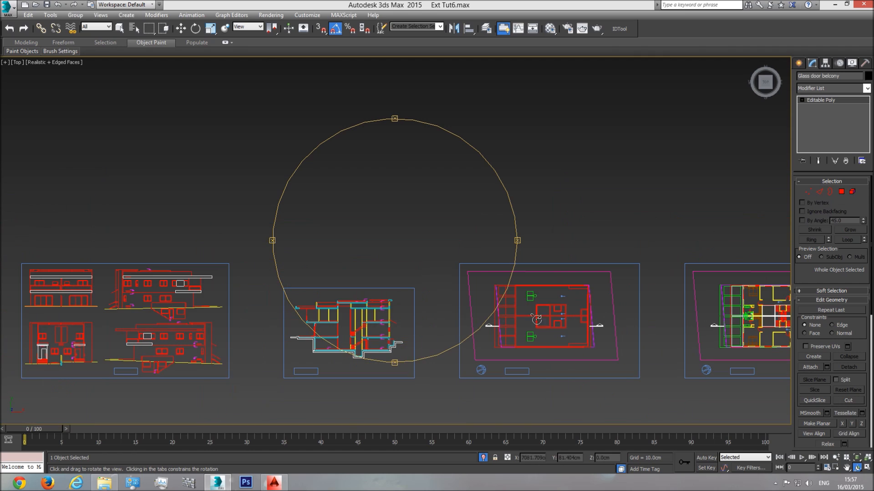
left_click(279, 482)
scroll(381, 286, "down", 6)
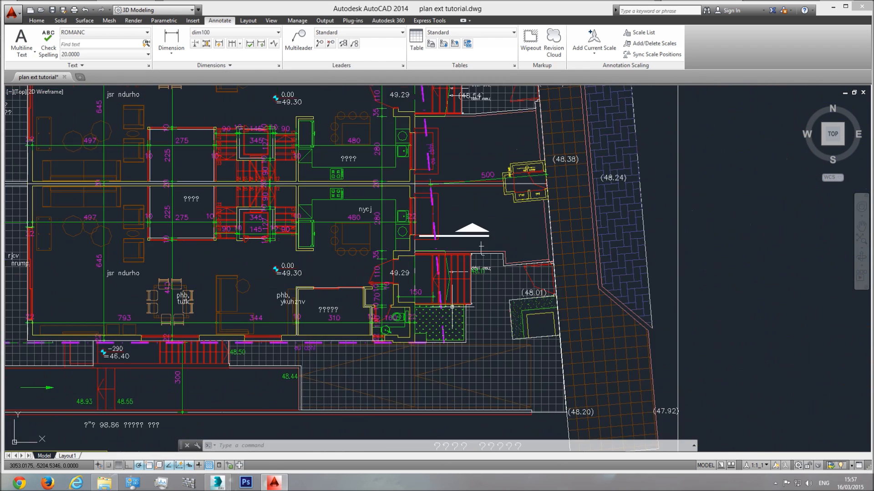
middle_click_drag(119, 285, 325, 289)
scroll(325, 288, "up", 5)
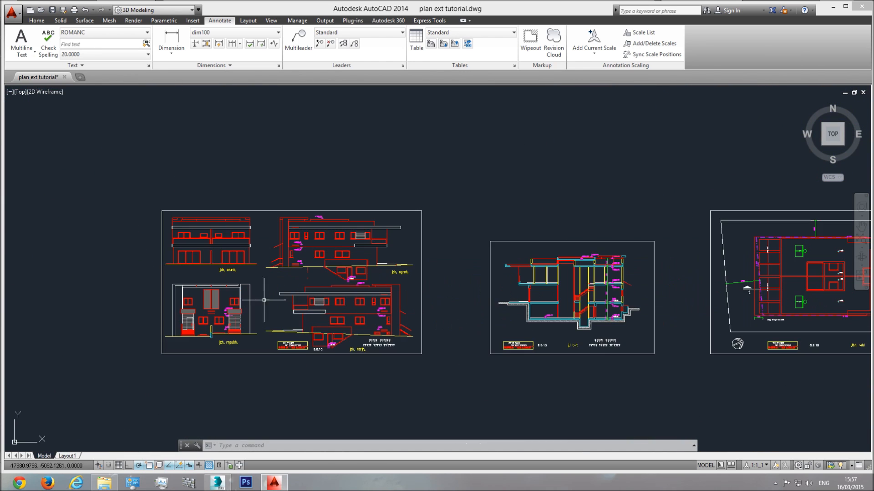
middle_click_drag(191, 244, 334, 241)
scroll(334, 242, "up", 3)
scroll(333, 241, "up", 1)
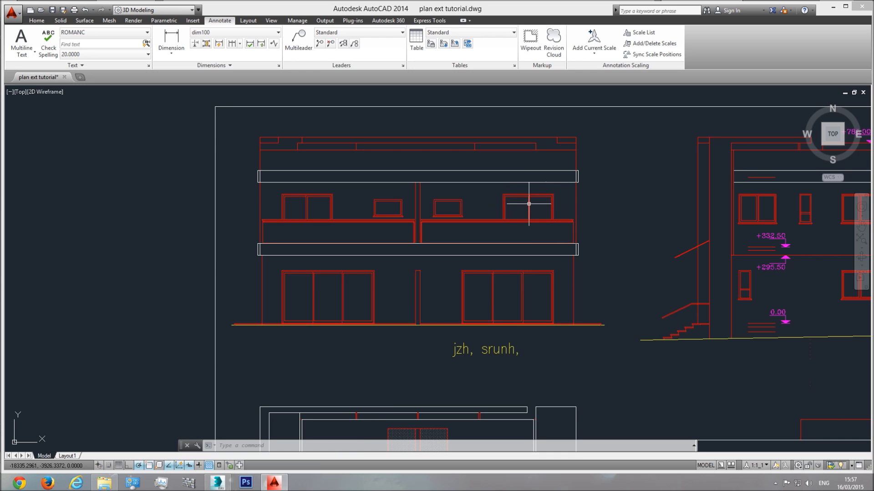
- Switch back to 3ds Max and move the balcony glass door up into the right-hand upper-floor opening, against its right jamb
left_click(223, 482)
scroll(495, 287, "down", 3)
middle_click_drag(494, 288, 281, 223)
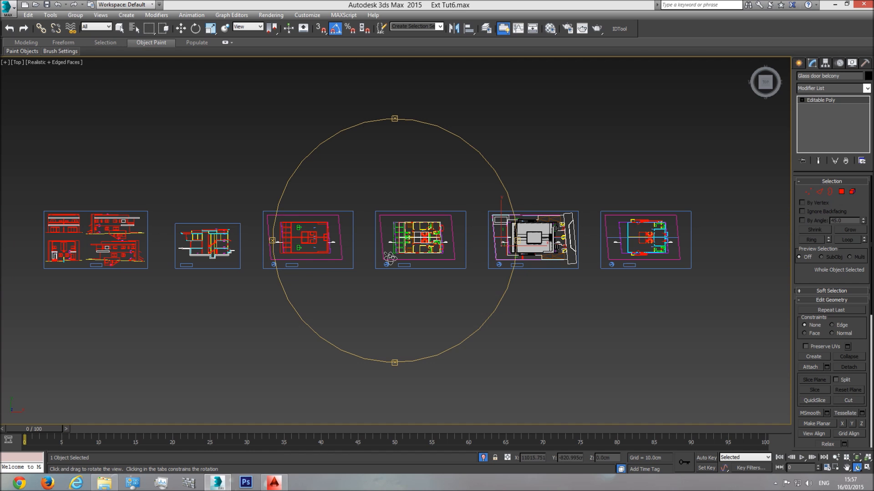
key("l")
scroll(466, 250, "down", 2)
middle_click_drag(466, 250, 443, 268)
key("w")
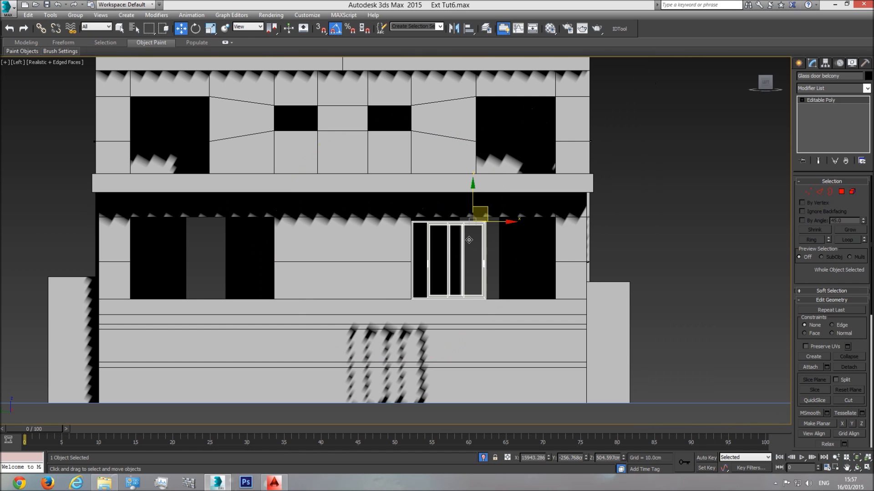
left_click_drag(486, 210, 551, 83)
scroll(551, 84, "up", 5)
left_click_drag(565, 119, 576, 119)
left_click_drag(545, 88, 547, 90)
- Stretch the left side of the glass door's outer frame to the opening's left jamb by moving its vertices
left_click(811, 193)
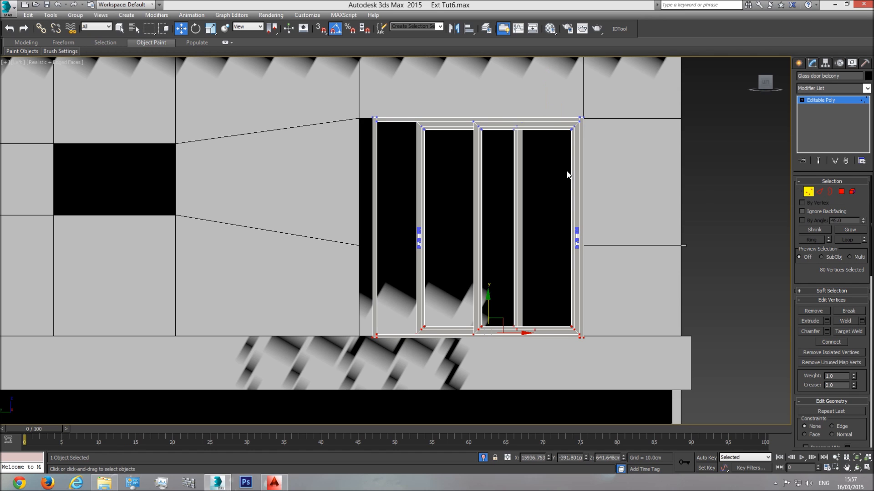
left_click_drag(393, 108, 357, 340)
left_click_drag(405, 275, 376, 278)
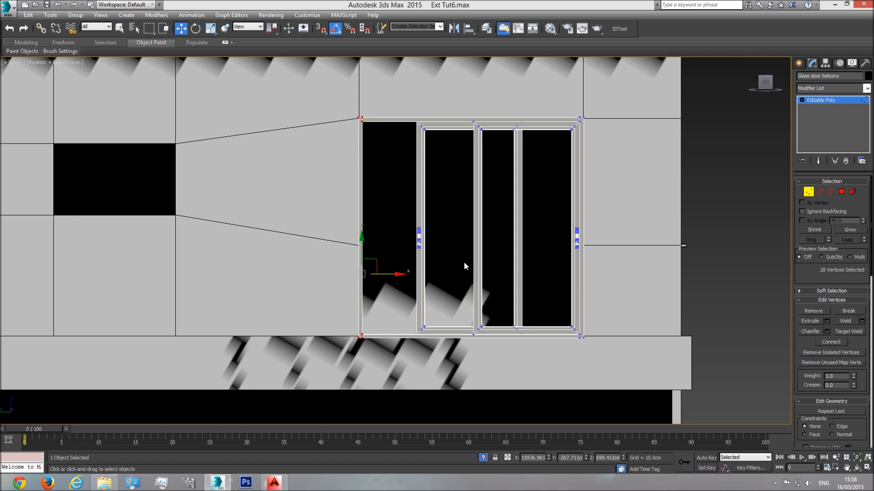
left_click(840, 103)
- Select the elements of the glass door's left sliding leaf, including its glass and handle, in the Perspective view
key("p")
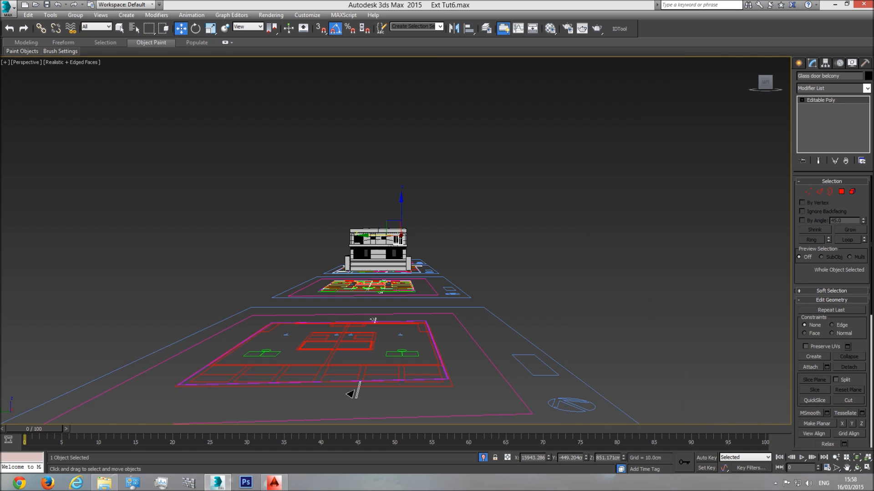
left_click(857, 458)
left_click(857, 468)
mouse_move(412, 233)
left_mouse_down()
mouse_move(435, 248)
mouse_move(411, 249)
left_mouse_up()
scroll(435, 248, "down", 5)
right_click(389, 257)
left_click(852, 192)
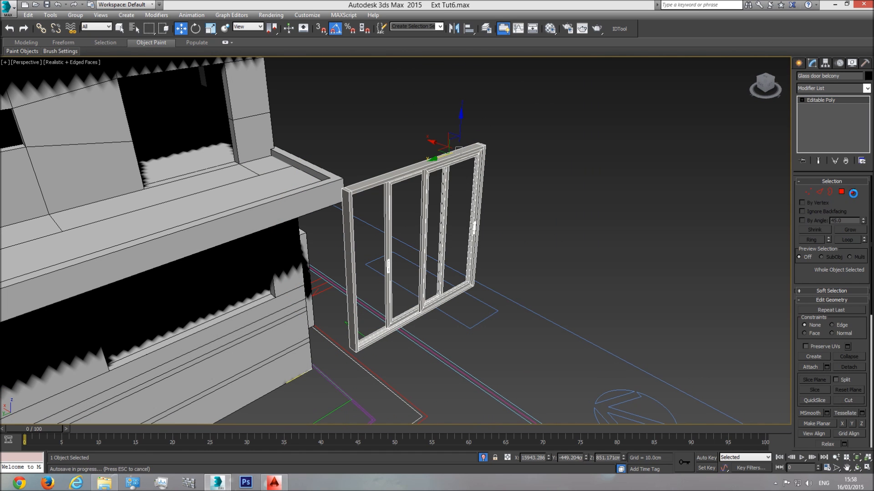
scroll(404, 226, "up", 5)
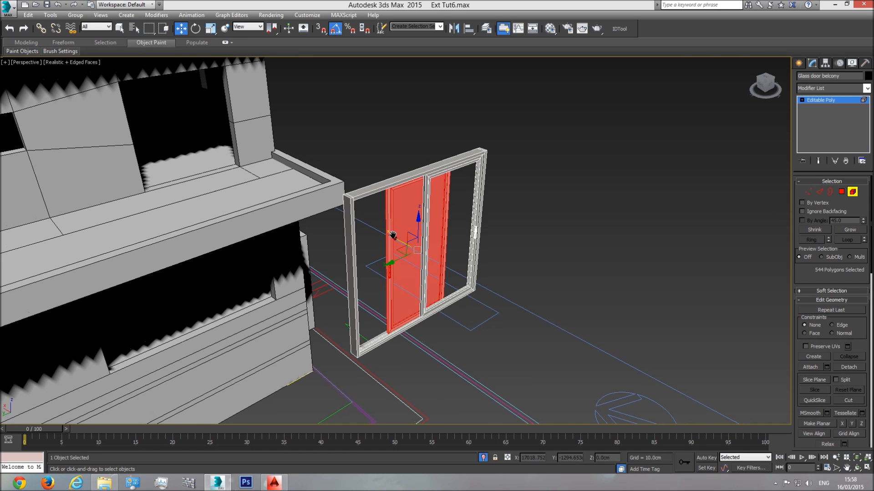
scroll(423, 266, "down", 3)
left_click(119, 29)
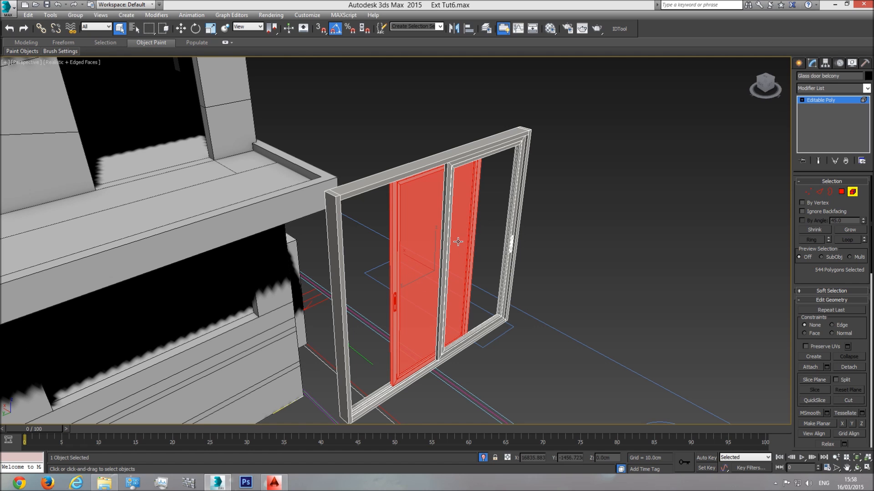
- Reselect the complete left sliding leaf in the Left view and move it against the left side of the outer frame
key("l")
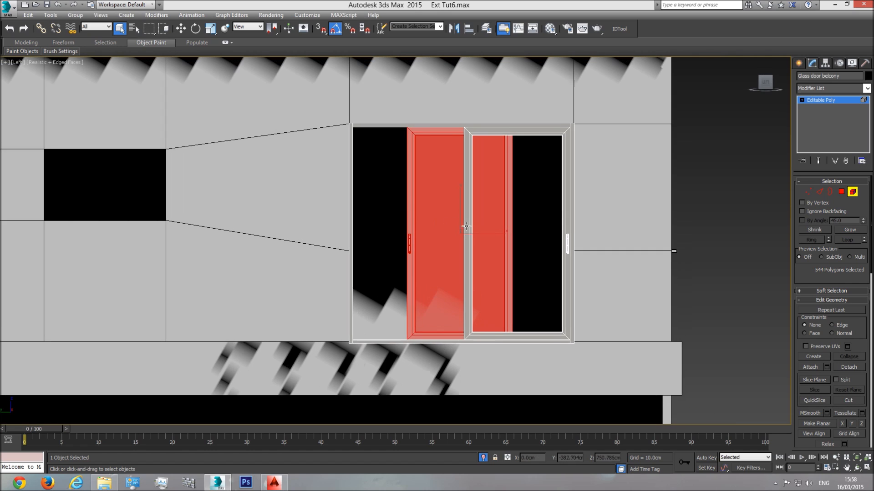
left_click_drag(438, 281, 439, 280)
left_click(395, 236)
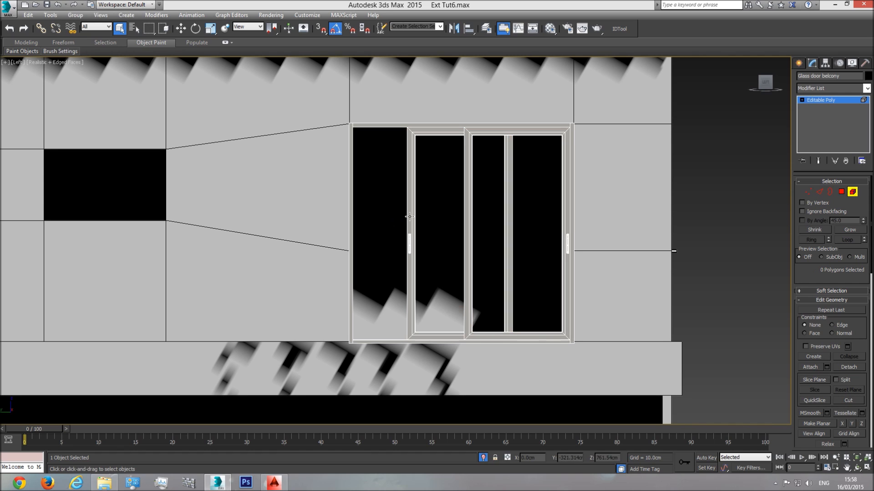
left_click(409, 212)
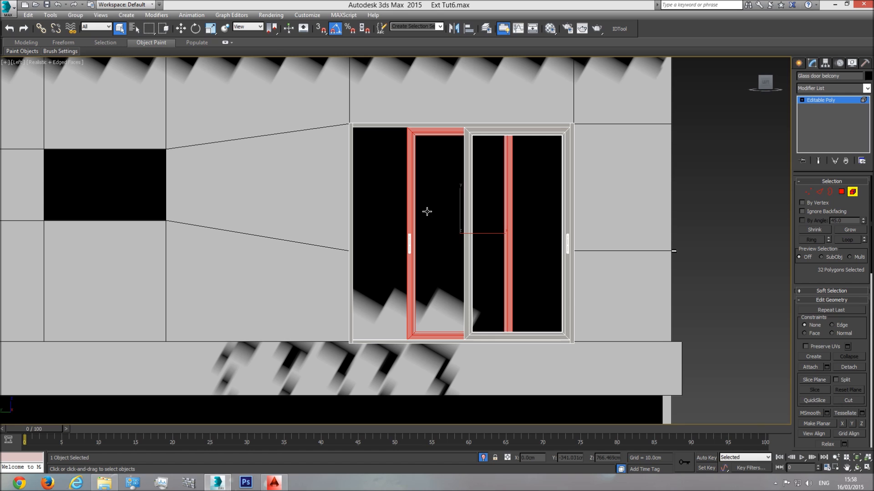
left_click(427, 212, "ctrl")
left_click(389, 223)
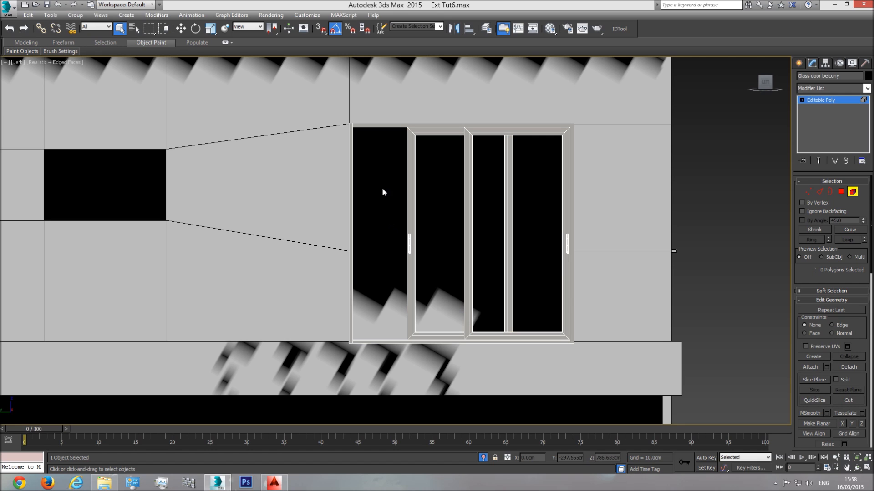
left_click_drag(416, 273, 431, 289)
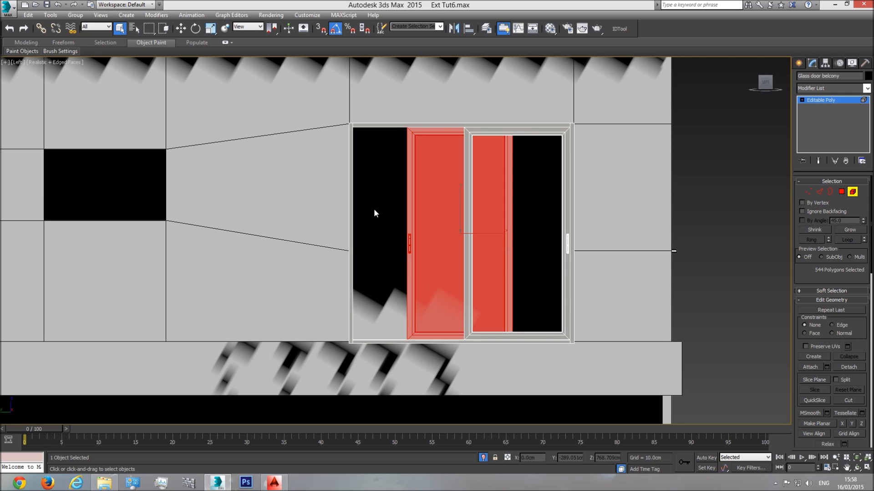
left_click(181, 28)
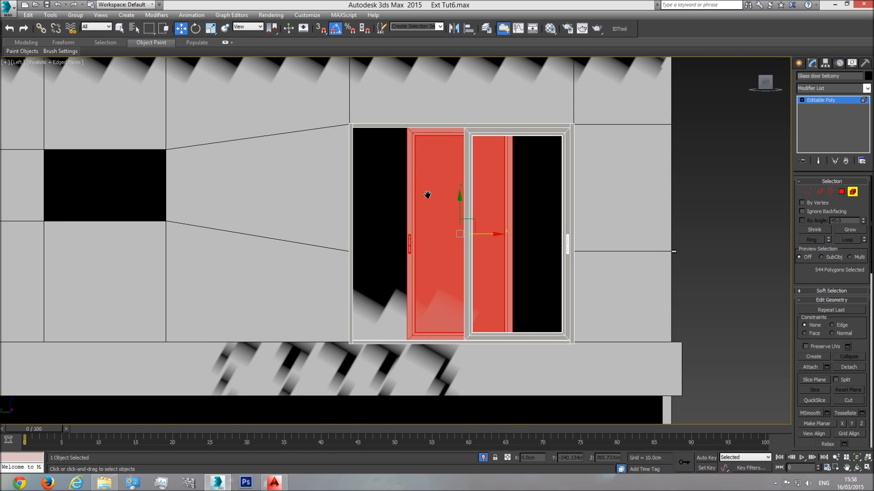
scroll(424, 193, "up", 2)
left_click_drag(509, 255, 433, 266)
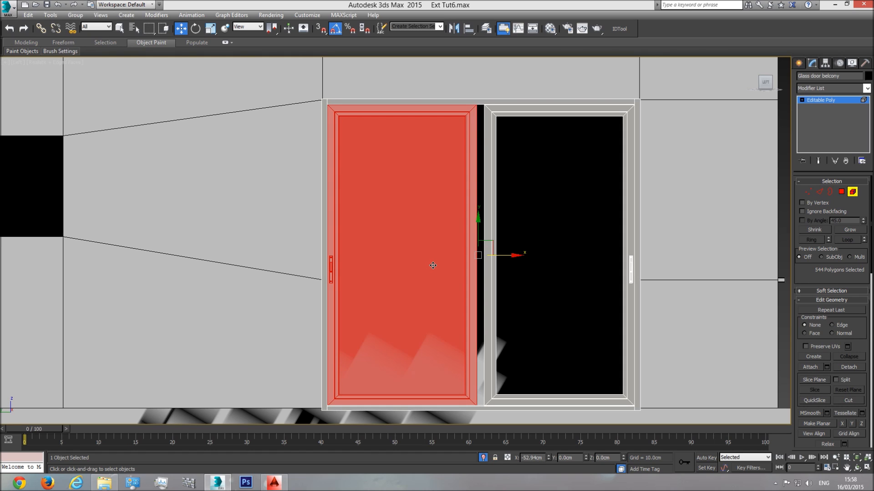
left_click_drag(432, 265, 432, 266)
- Widen the left leaf by moving its right stile's vertices across the gap until it overlaps the right leaf's stile
left_click(807, 192)
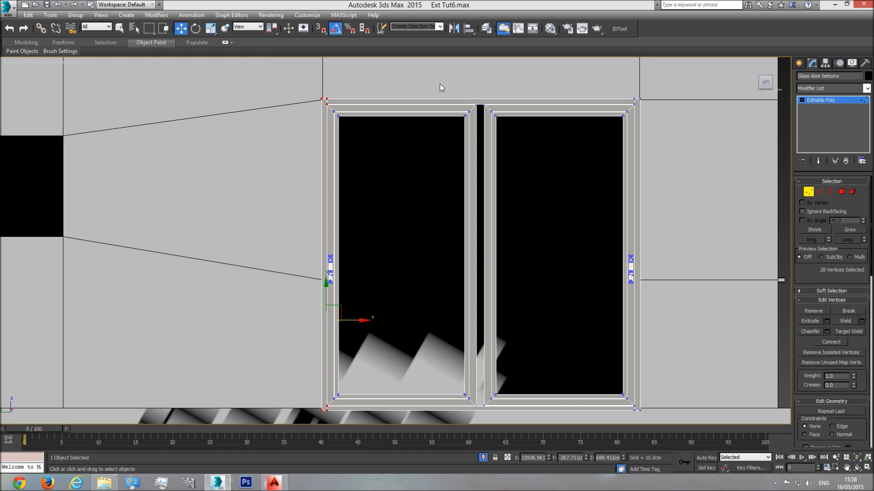
left_click_drag(436, 78, 482, 397)
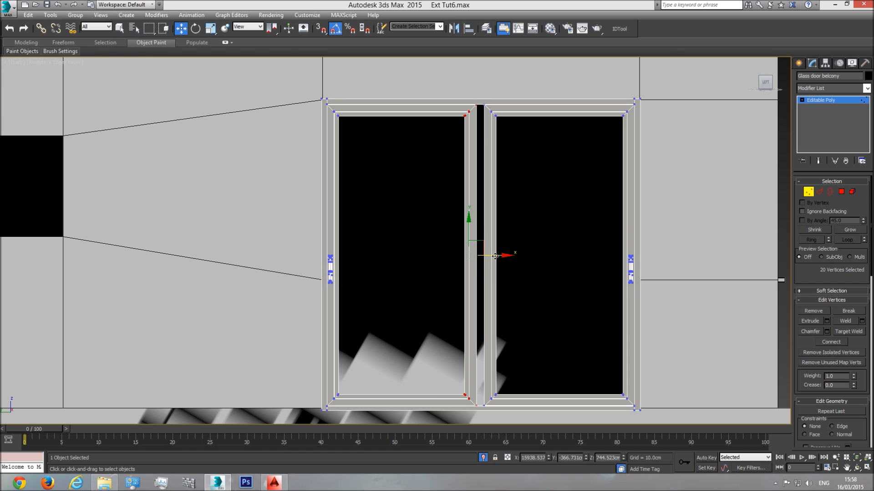
left_click_drag(495, 256, 510, 255)
key("F3")
key("F3")
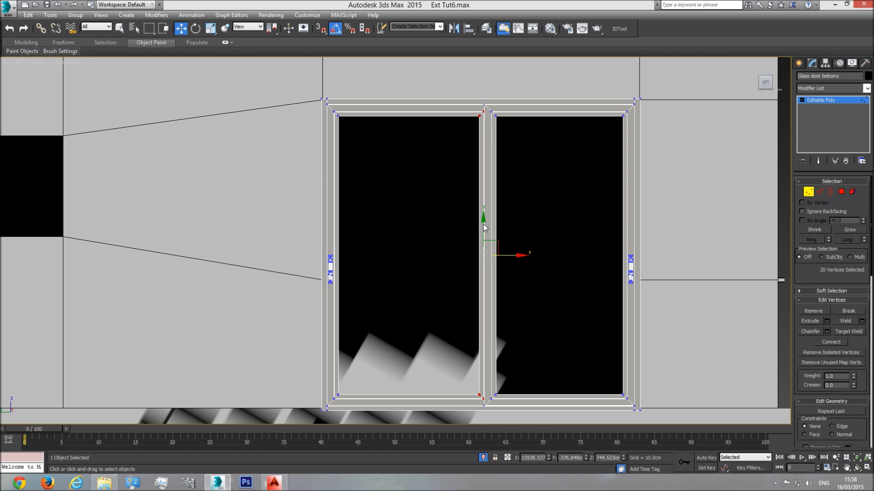
- Draw a two-segment guide box about 221 cm wide across the door's full width in wireframe and move it up to mid-height
key("F3")
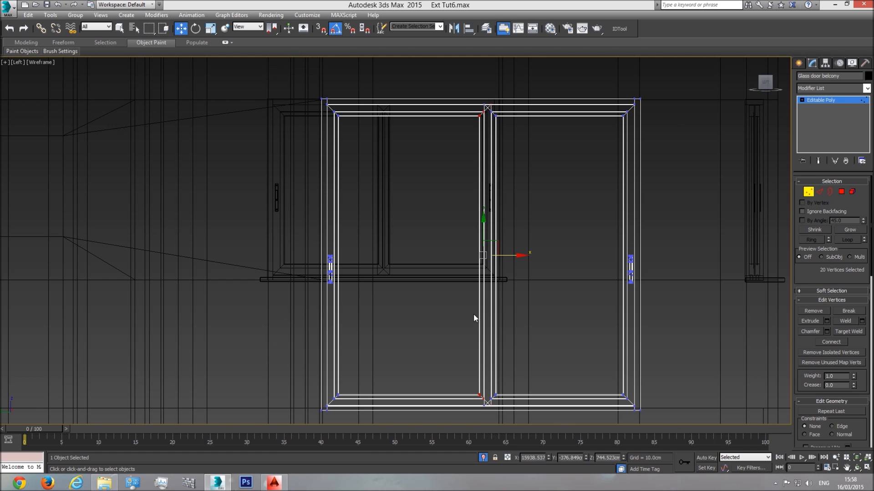
left_click(800, 64)
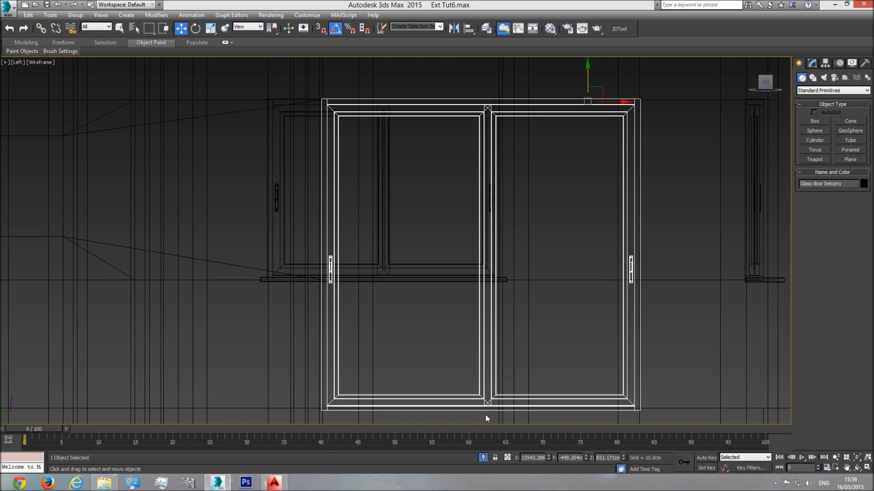
left_click(815, 121)
left_click_drag(321, 412, 640, 424)
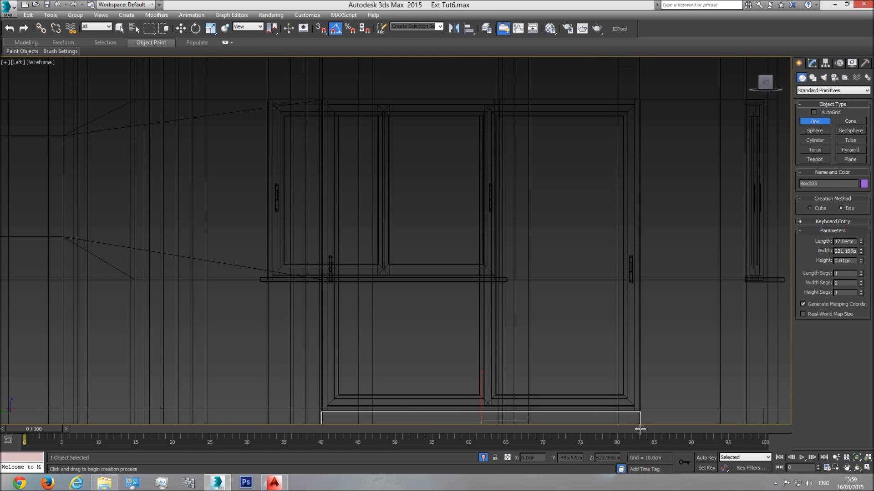
left_click(556, 340)
key("w")
left_click_drag(482, 393, 479, 269)
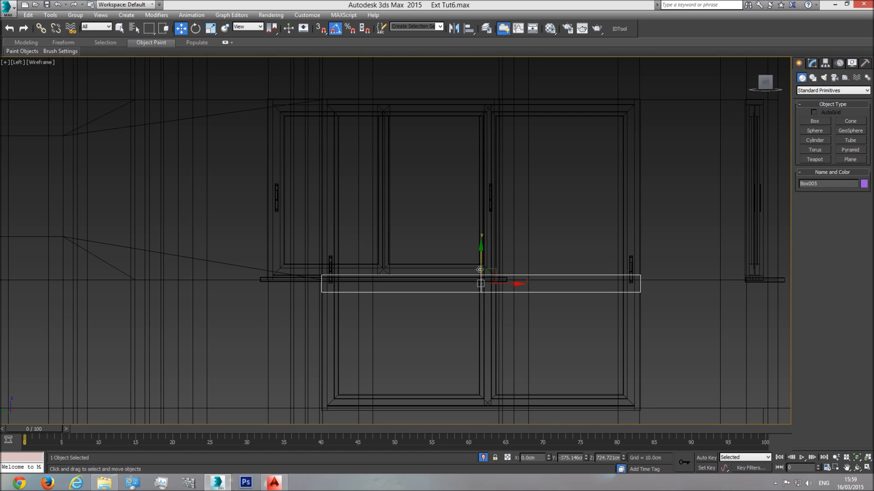
- Move the vertices of both meeting stiles of the glass door left to centre them on the guide box's middle line
left_click(497, 317)
left_click(818, 63)
key("1")
left_click_drag(423, 463, 422, 463)
left_click_drag(511, 256, 504, 255)
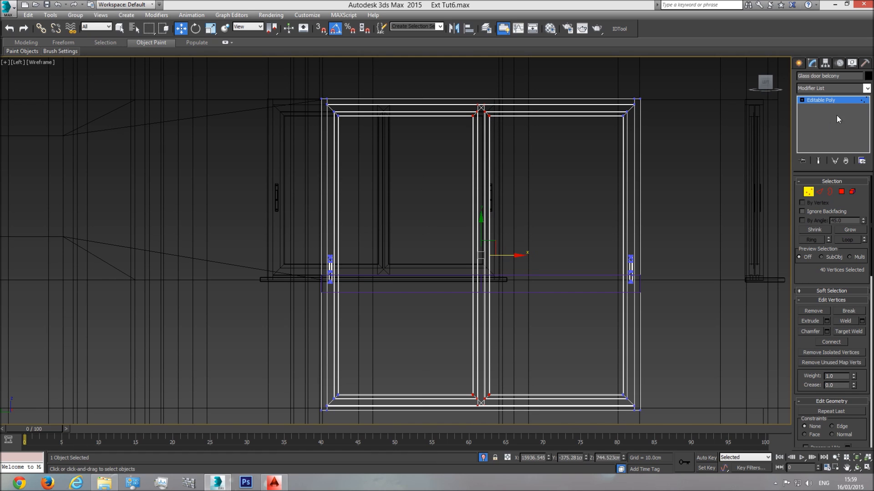
left_click(823, 101)
- Delete the guide box, restore the shaded display and select the balcony glass door
left_click(444, 293)
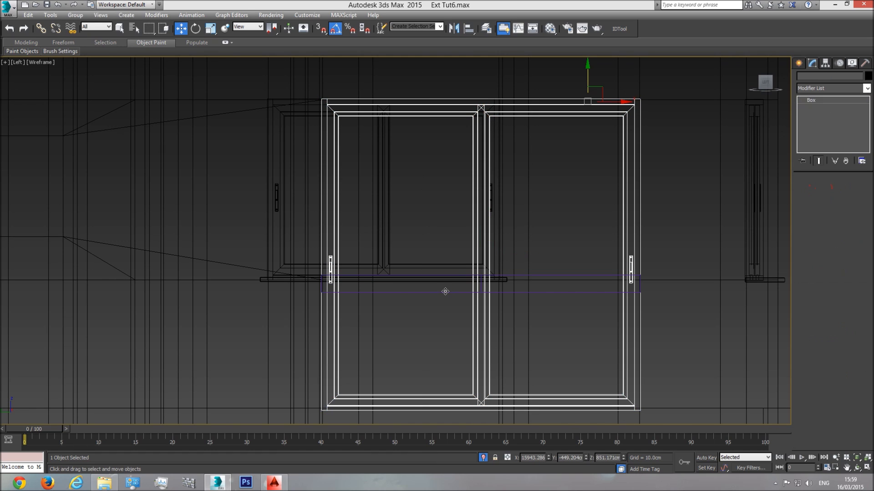
key("F3")
left_click(481, 277)
- Show the glass door and the upper balcony from an angle in the Perspective view with Shaded shading
key("p")
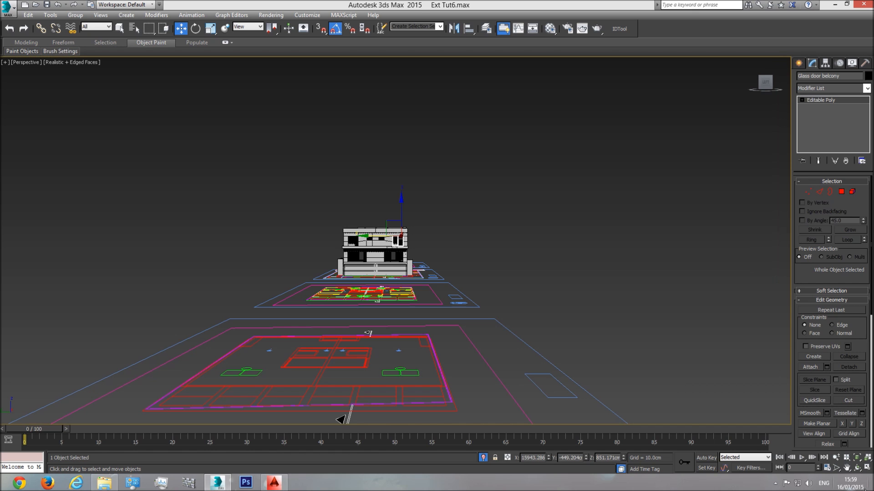
left_click(858, 458)
left_click(857, 468)
mouse_move(351, 261)
left_mouse_down()
mouse_move(382, 276)
mouse_move(370, 282)
mouse_move(381, 275)
mouse_move(347, 247)
mouse_move(414, 250)
left_mouse_up()
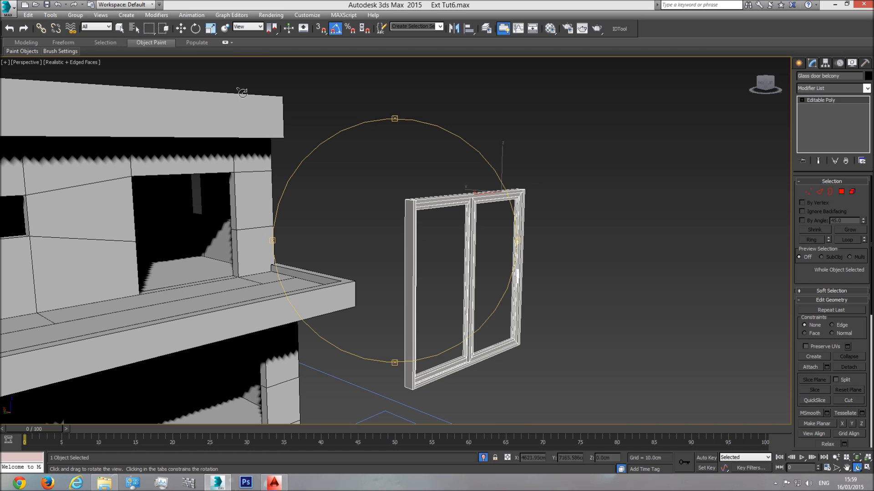
left_click(74, 63)
left_click(94, 82)
- Move the balcony glass door back into the right-hand upper-floor opening of the rear façade
key("w")
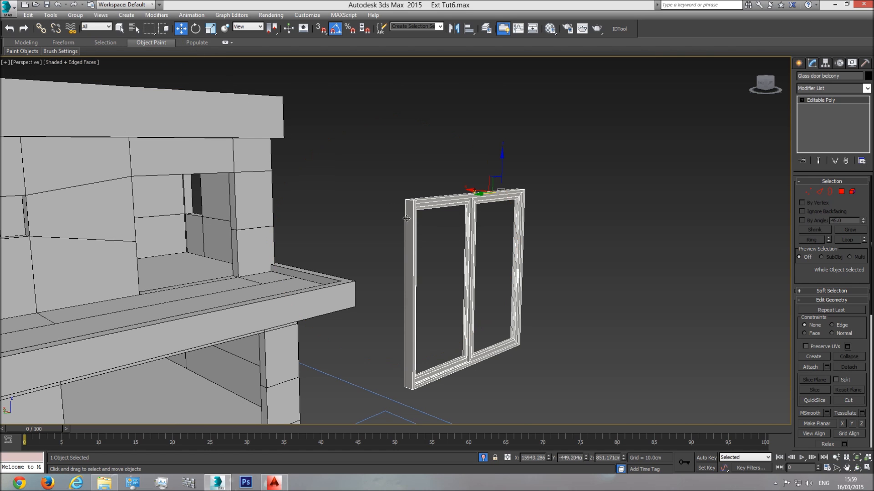
left_click_drag(472, 192, 185, 211)
middle_click_drag(246, 229, 523, 262)
scroll(475, 206, "up", 4)
middle_click_drag(476, 206, 477, 169)
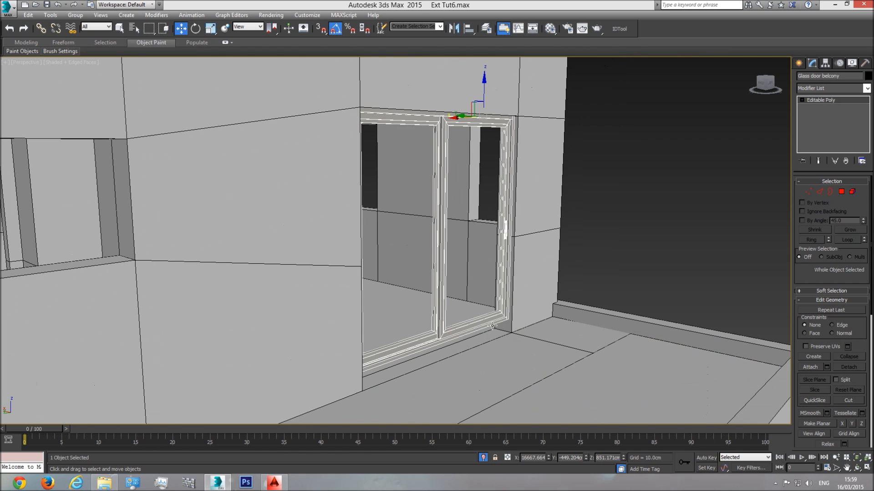
- Move the balcony glass door about 4.85 cm along X towards the interior of its opening
middle_click_drag(486, 263, 478, 303)
scroll(477, 183, "up", 3)
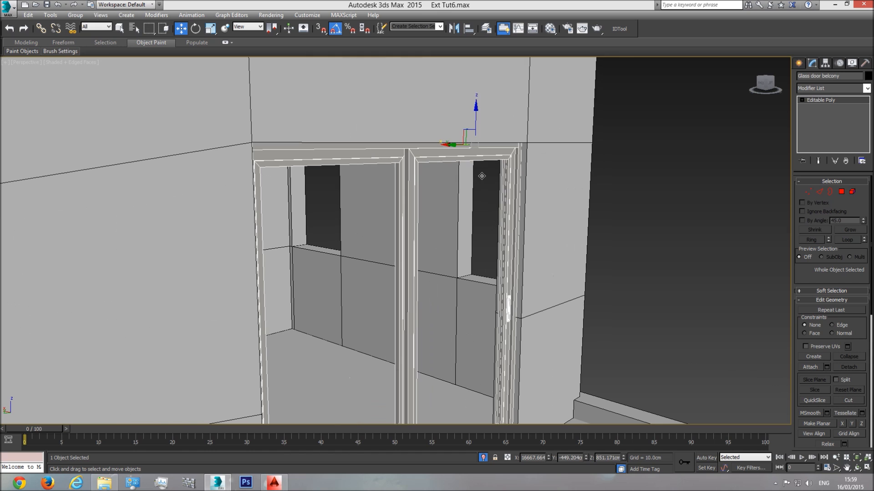
left_click(858, 459)
left_click(857, 468)
left_click_drag(457, 296, 546, 294)
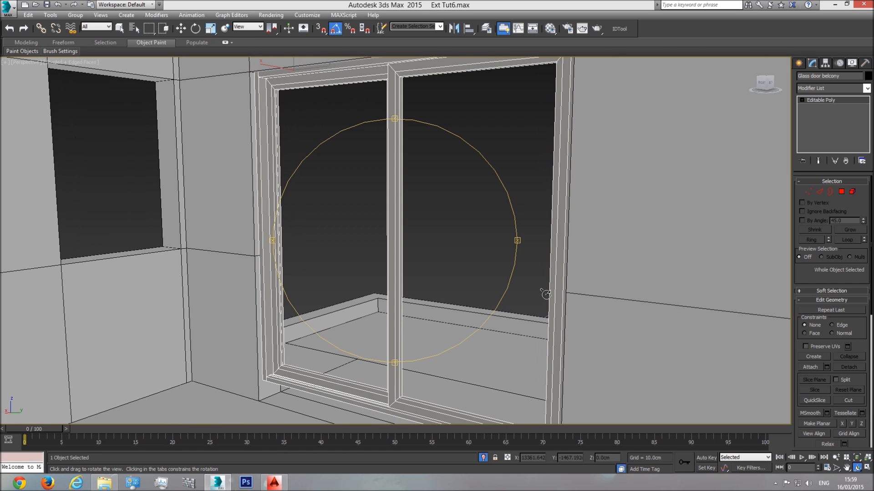
left_click(181, 29)
middle_click_drag(301, 63, 298, 80)
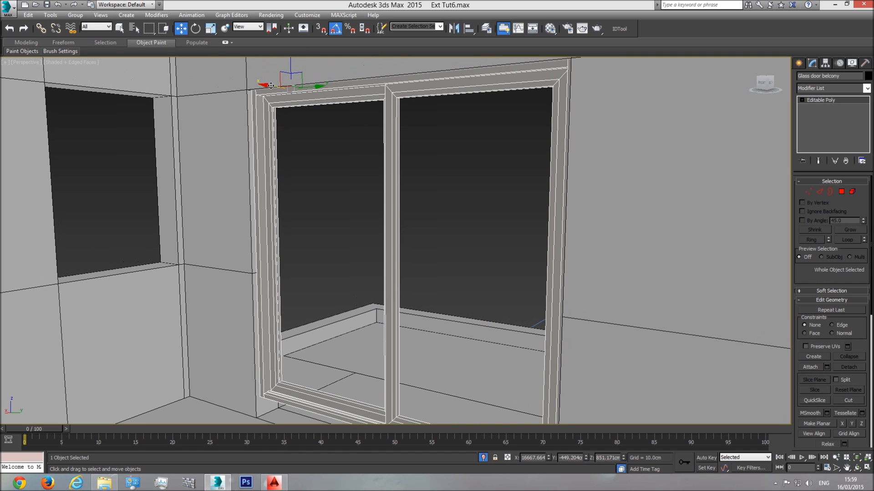
left_click_drag(272, 85, 265, 86)
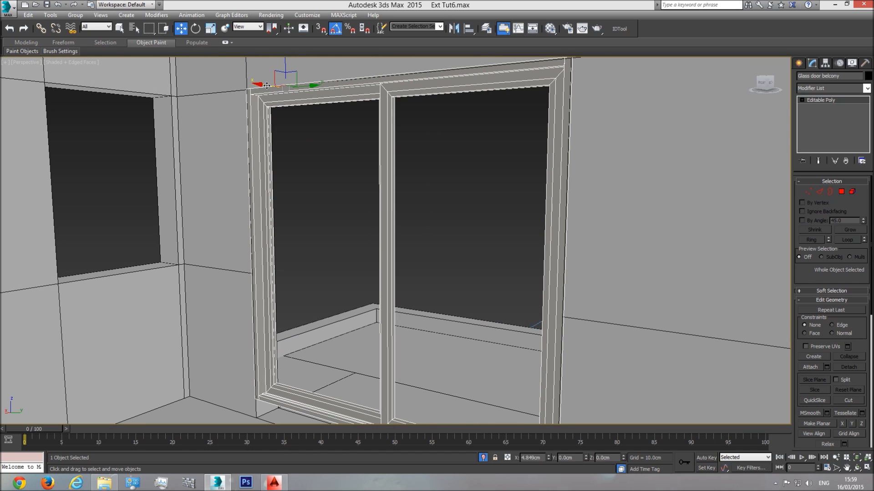
- Lower the glass door's bottom frame vertices about 14.5 cm in the Left view so the frame reaches the balcony floor
left_click(857, 468)
mouse_move(445, 244)
left_mouse_down()
mouse_move(361, 250)
mouse_move(399, 247)
mouse_move(441, 195)
mouse_move(454, 240)
left_mouse_up()
right_click(454, 239)
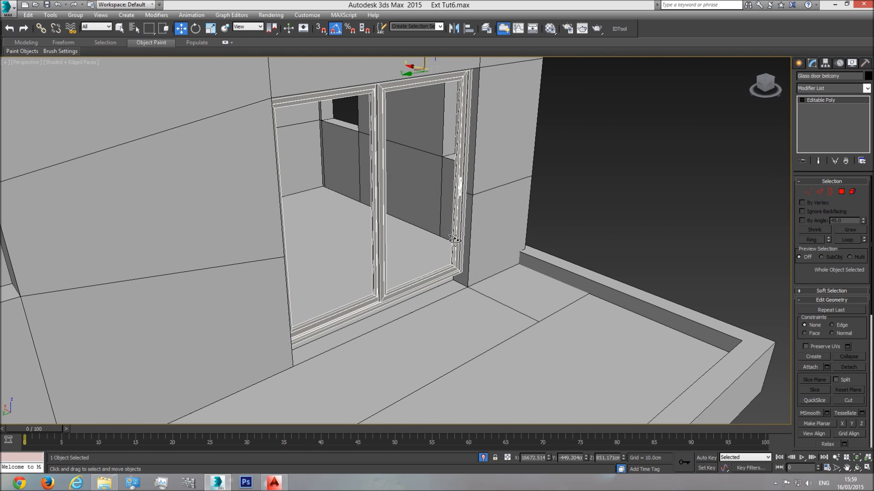
key("l")
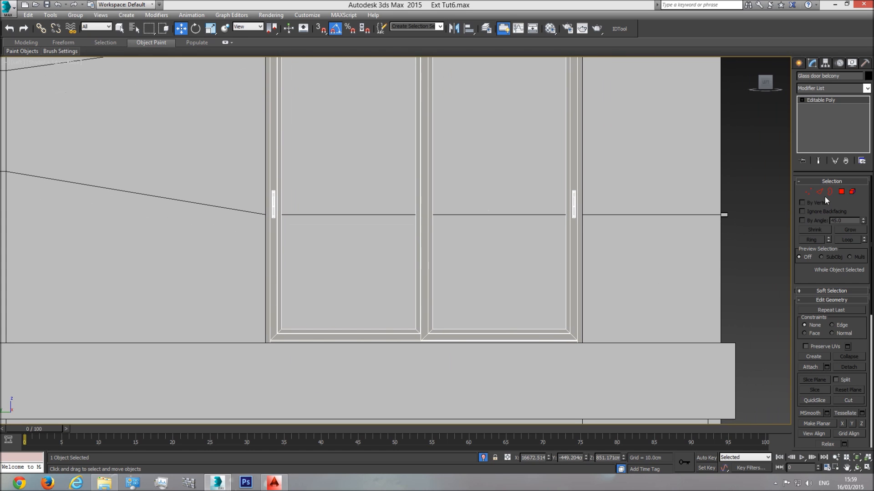
key("1")
key("F3")
left_click_drag(262, 362, 260, 363)
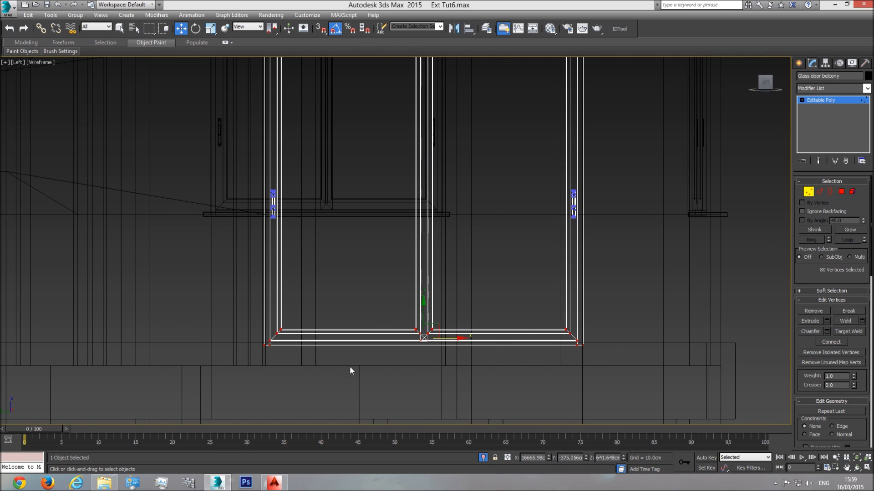
middle_click_drag(349, 362, 355, 323)
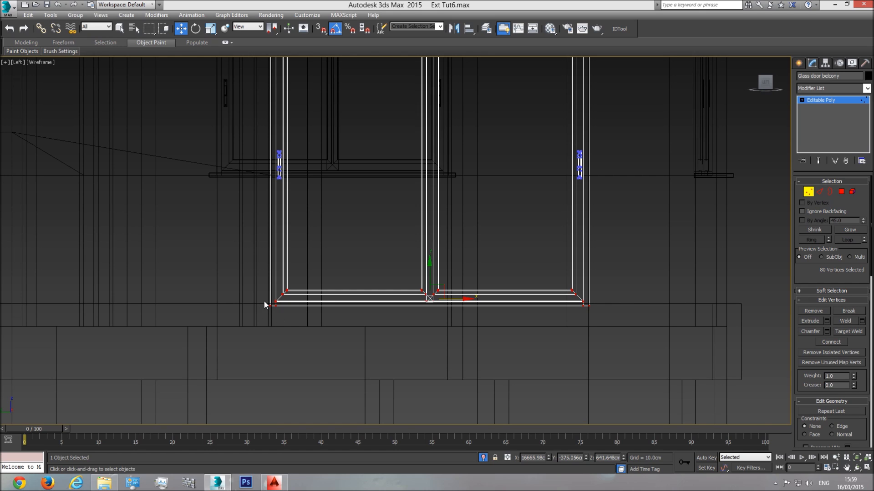
key("F3")
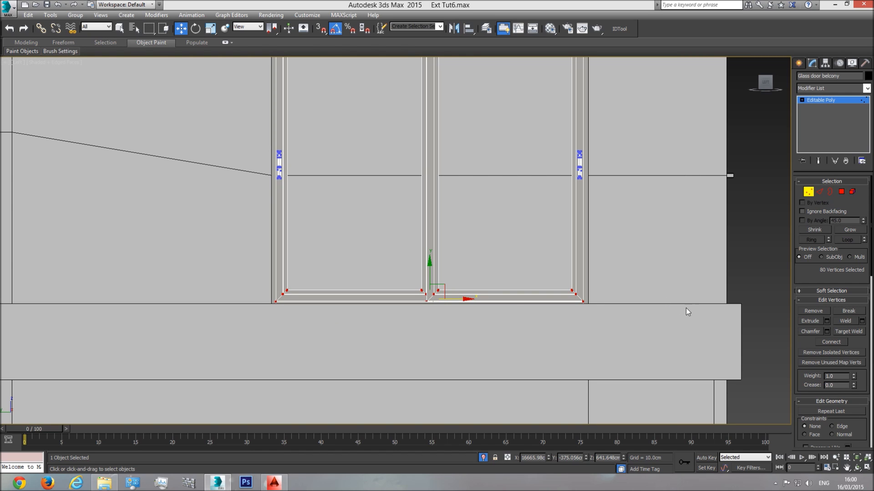
key("F3")
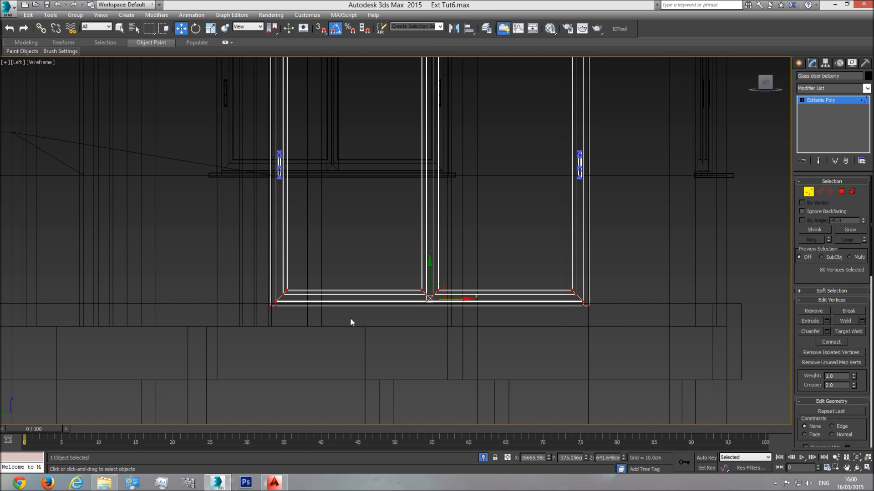
left_click_drag(429, 273, 426, 290)
scroll(539, 282, "down", 2)
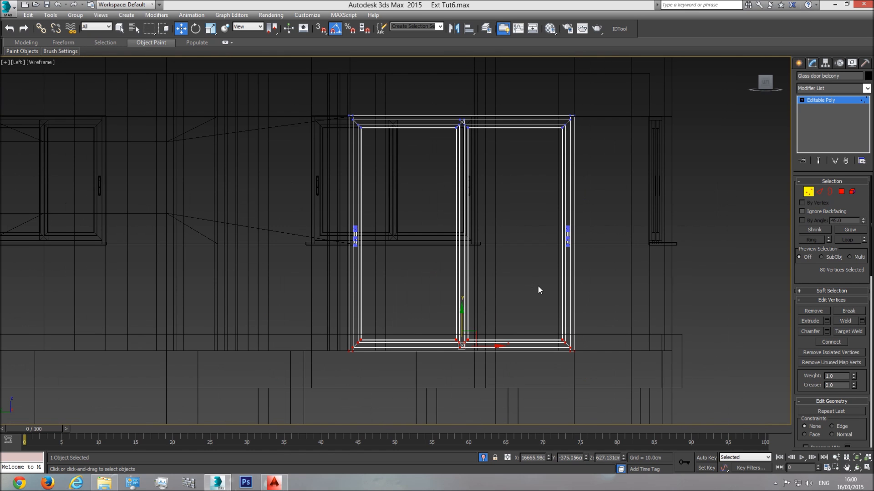
- Finish vertex editing and show the whole glass door shaded in the Perspective view
key("p")
key("z")
left_click(857, 468)
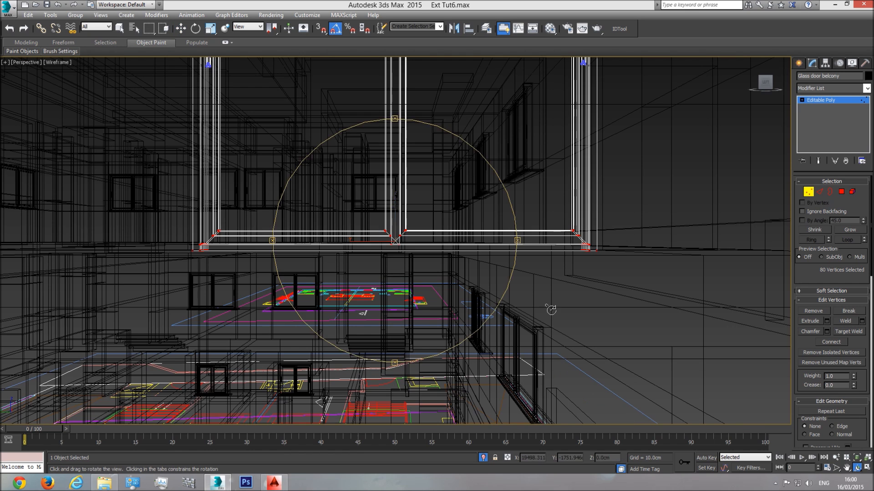
key("F3")
mouse_move(439, 266)
left_mouse_down()
mouse_move(447, 267)
mouse_move(424, 263)
mouse_move(320, 317)
left_mouse_up()
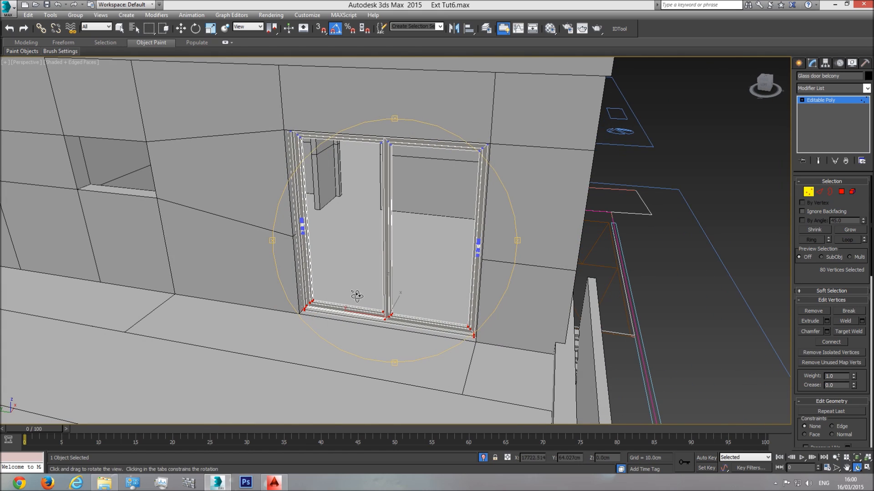
scroll(357, 296, "up", 5)
left_click(836, 99)
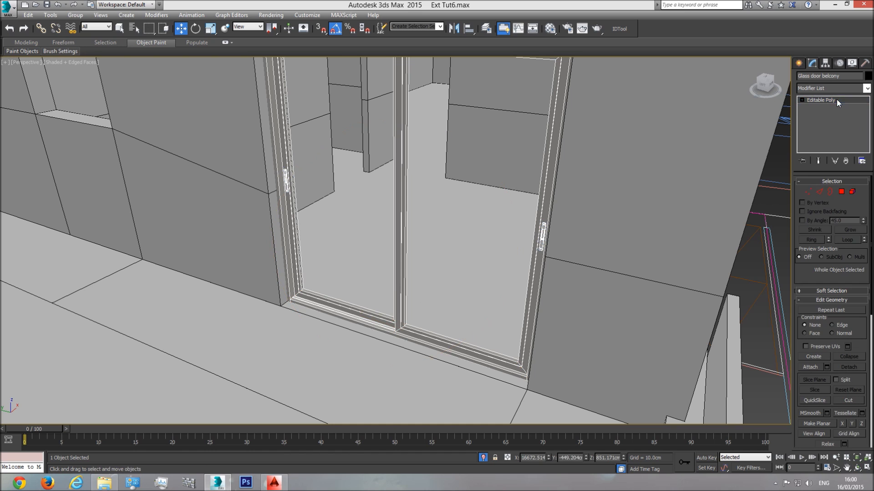
- Move the balcony glass door about 10 cm outwards along X, flush with the outer wall face
middle_click_drag(466, 181, 484, 131)
scroll(461, 209, "down", 4)
scroll(483, 131, "up", 3)
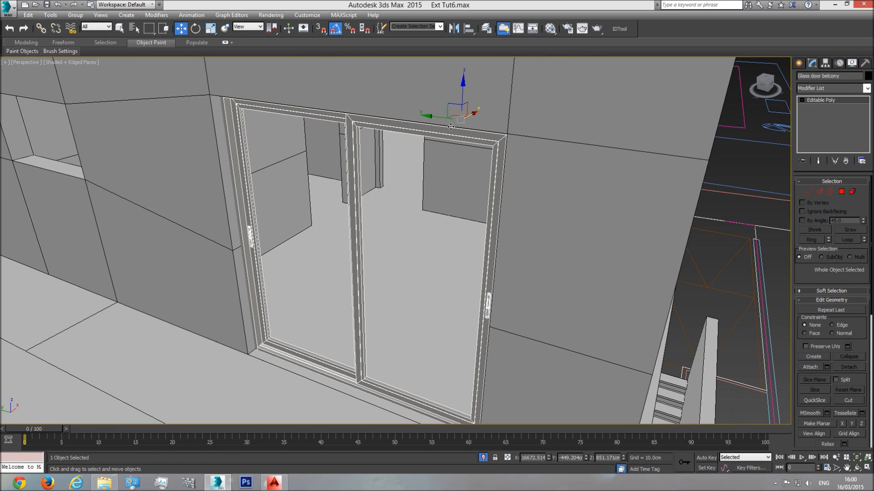
left_click_drag(471, 114, 465, 117)
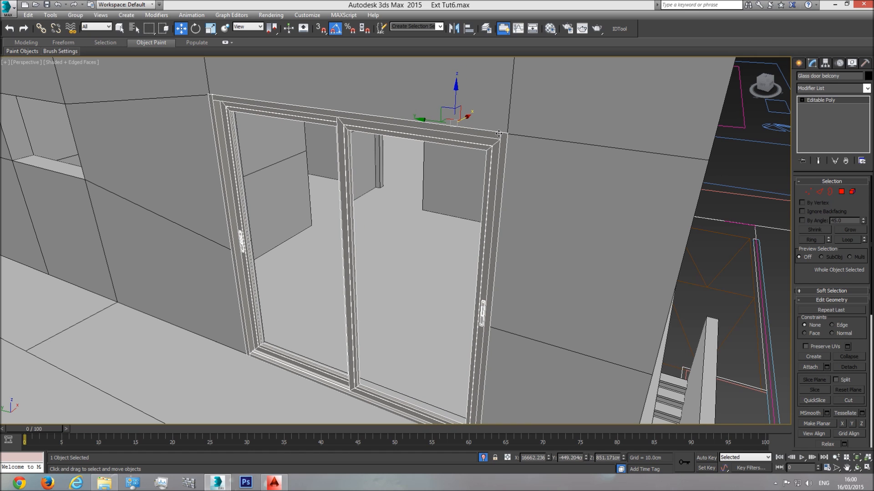
key("ctrl+z")
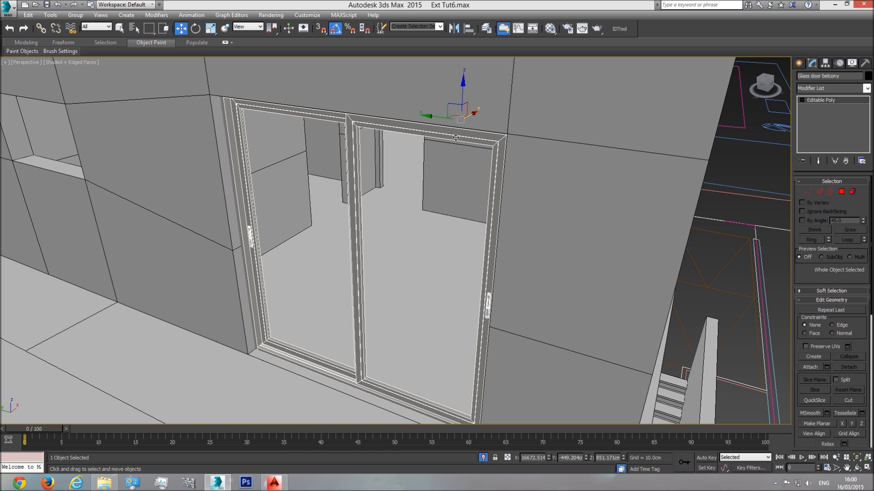
left_click_drag(472, 114, 465, 119)
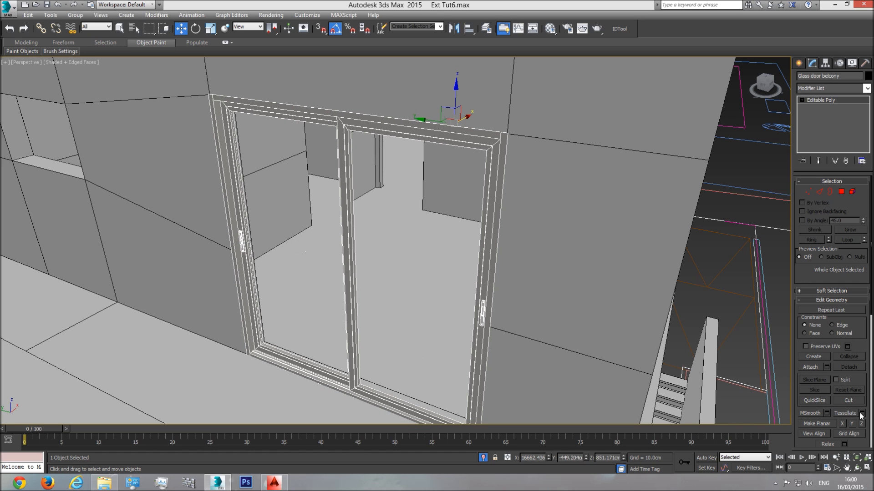
- Inspect the fit of the glass door in its opening and the surrounding balcony from outside
left_click(856, 468)
left_click_drag(421, 268, 456, 247)
scroll(435, 248, "down", 4)
scroll(423, 261, "down", 4)
scroll(427, 226, "up", 5)
scroll(443, 270, "down", 4)
middle_click_drag(442, 271, 453, 211)
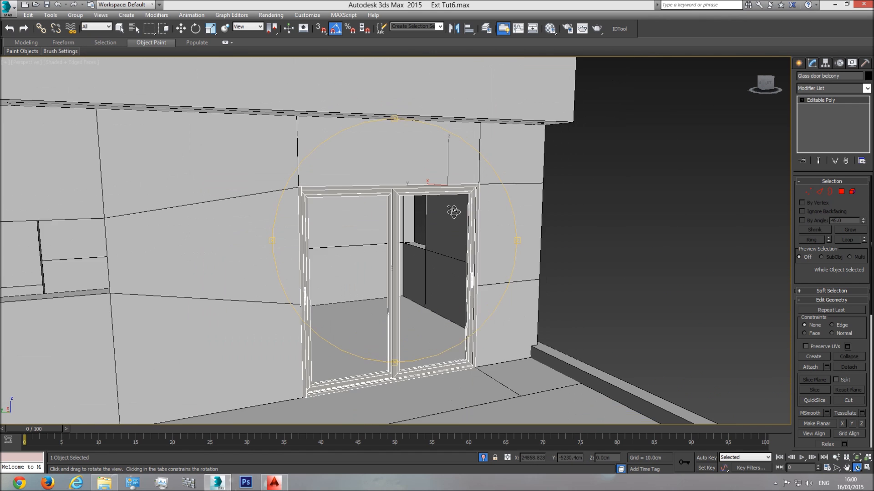
left_click_drag(395, 241, 427, 254)
middle_click_drag(408, 269, 415, 202)
scroll(415, 209, "down", 3)
key("w")
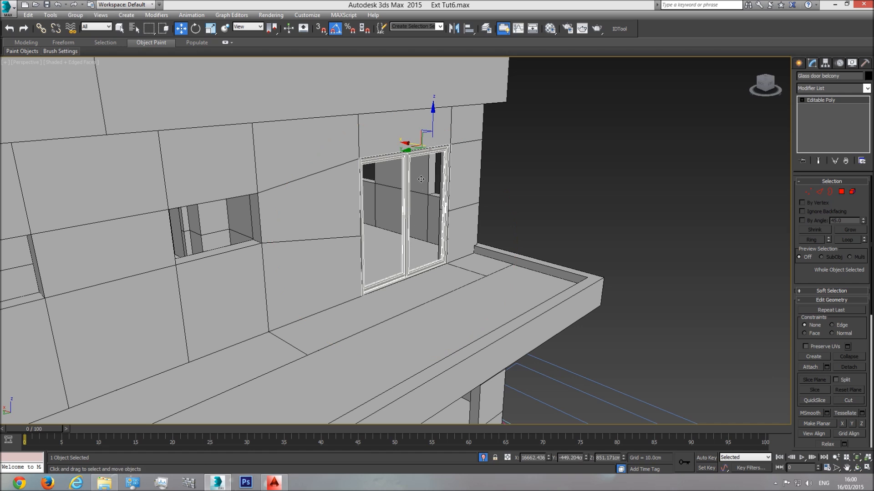
- Set the Left view to Realistic shading and clone the balcony glass door into the left-hand upper-floor opening
key("l")
scroll(478, 238, "down", 4)
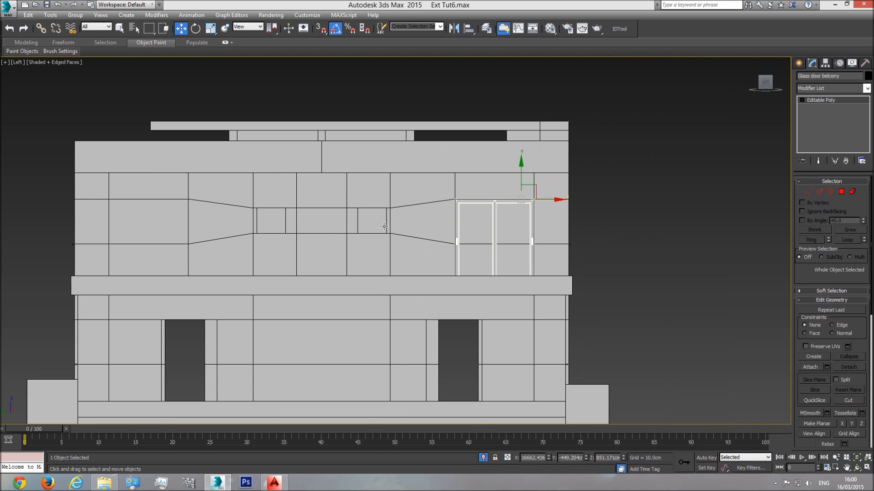
left_click(64, 63)
left_click(81, 69)
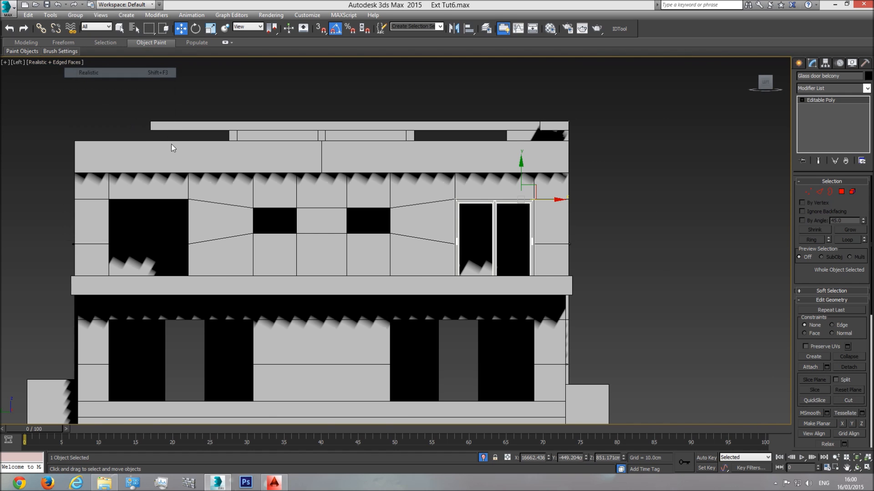
mouse_move(551, 199)
left_mouse_down("shift")
mouse_move(546, 209)
mouse_move(277, 227)
mouse_move(205, 251)
left_mouse_up("shift")
left_click(435, 279)
middle_click_drag(281, 223, 382, 235)
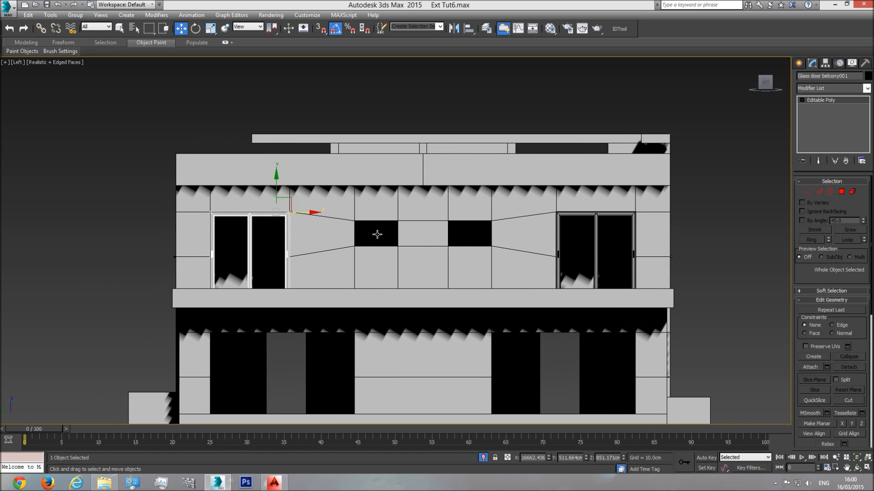
- Check the upper-floor doors and windows in the AutoCAD elevation and return to 3ds Max
left_click(273, 483)
scroll(395, 283, "down", 2)
scroll(387, 268, "up", 6)
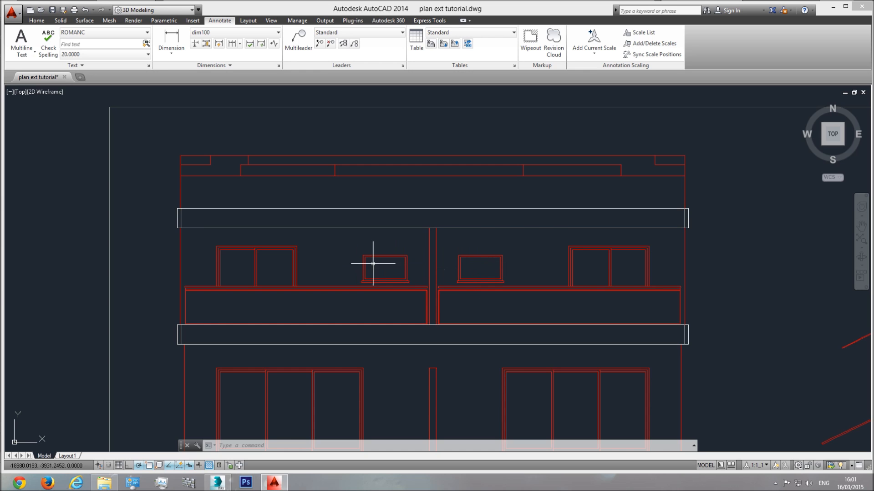
left_click(273, 484)
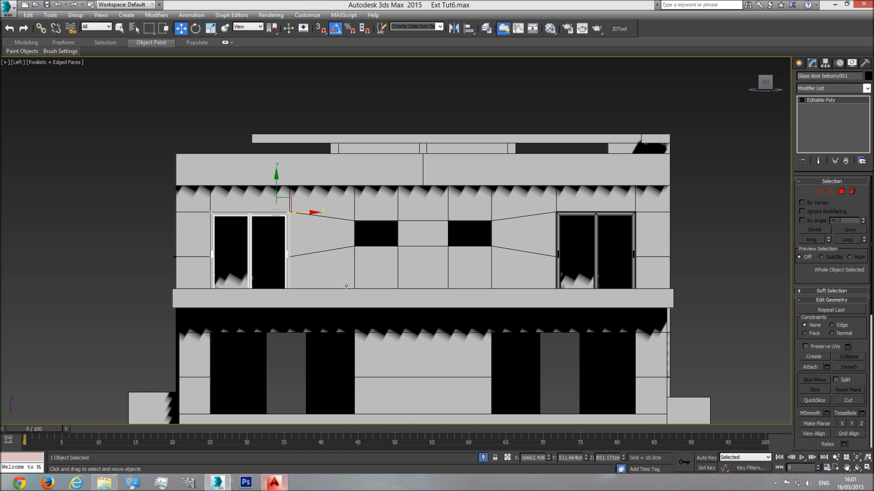
- Nudge the cloned glass door about 1.4 cm sideways to fit its opening and show the whole building in Shaded Perspective
scroll(274, 237, "up", 4)
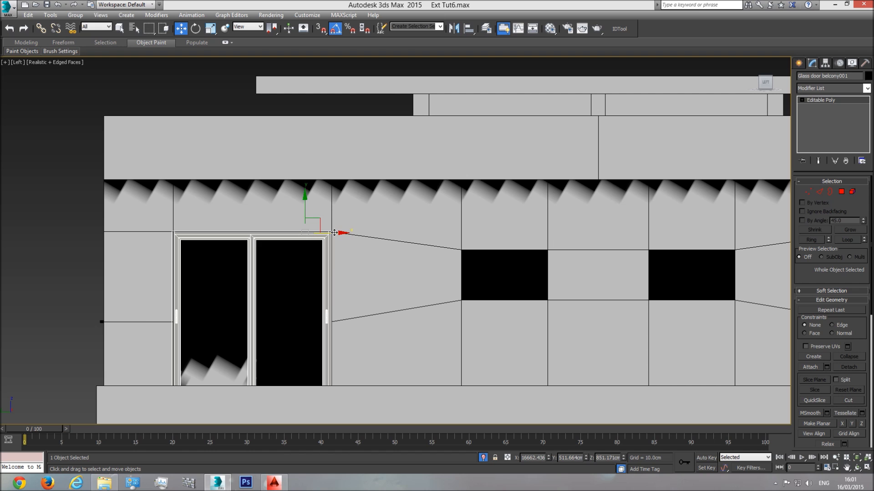
scroll(318, 273, "down", 5)
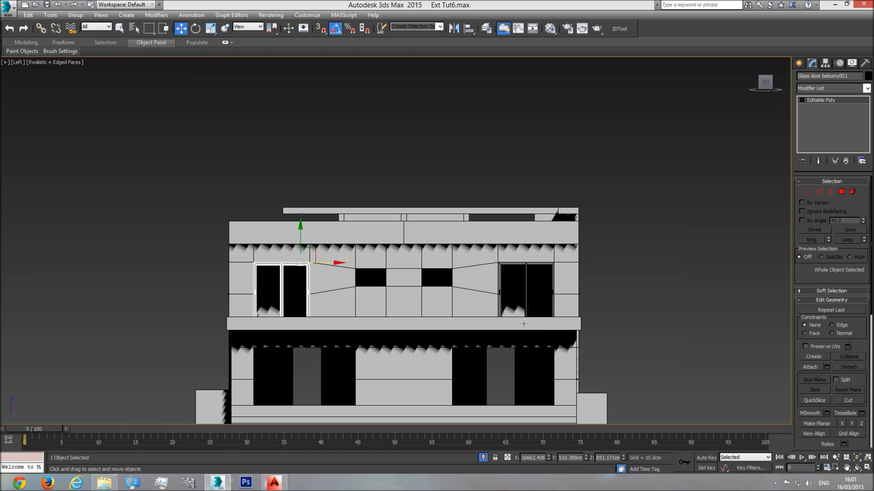
key("p")
left_click(857, 458)
left_click(857, 468)
left_click_drag(282, 202, 500, 248)
scroll(402, 260, "down", 4)
scroll(402, 260, "down", 5)
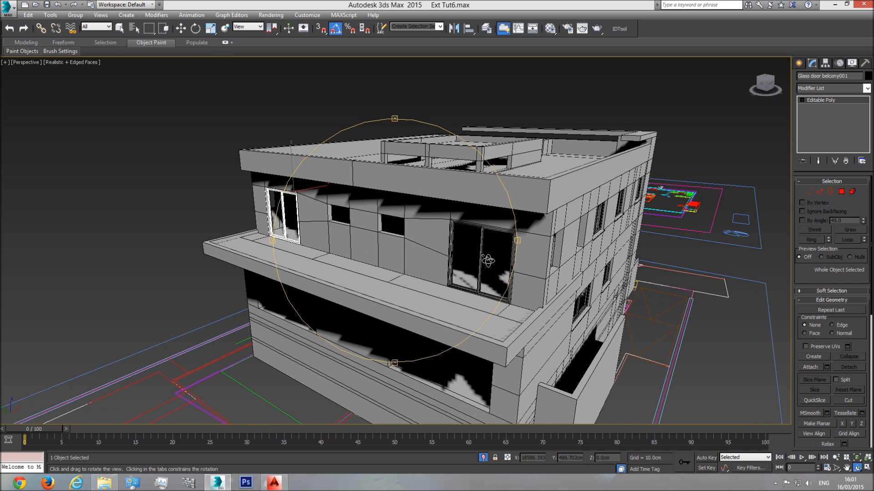
key("w")
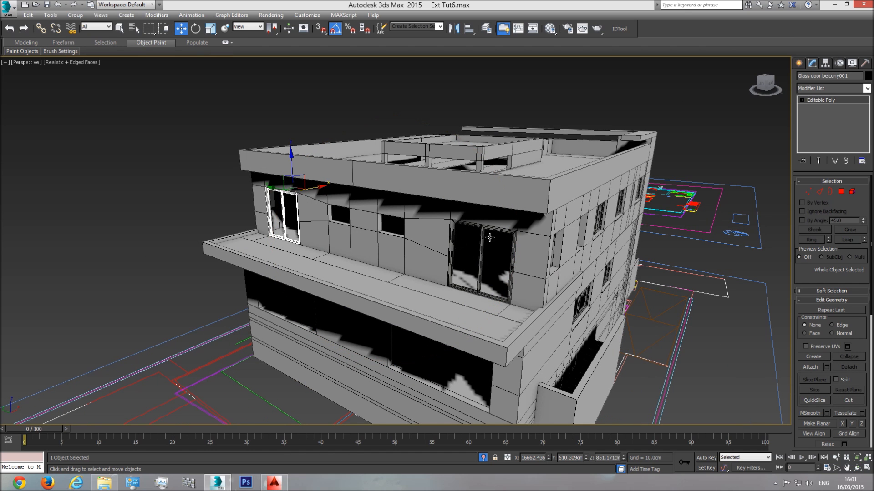
left_click(59, 64)
left_click(103, 85)
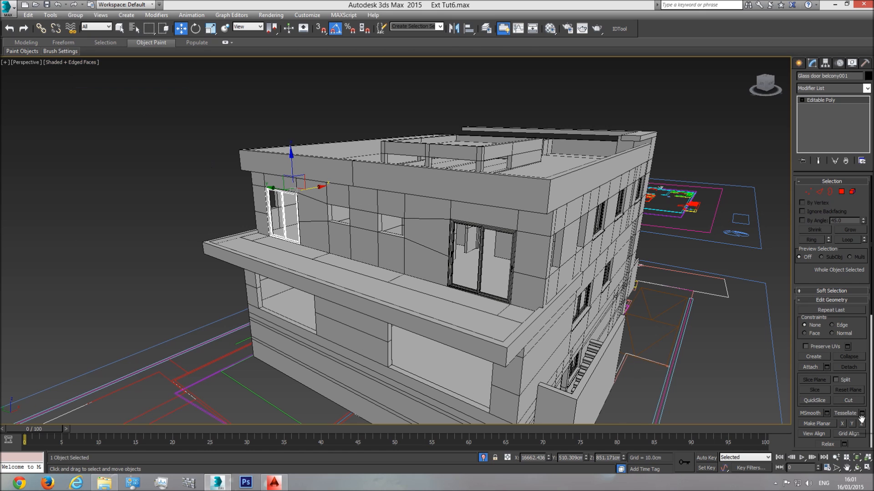
- Compare the ground-floor openings with the three-panel glass doors in the AutoCAD elevation and return to 3ds Max
left_click(857, 468)
left_click_drag(418, 282, 402, 248)
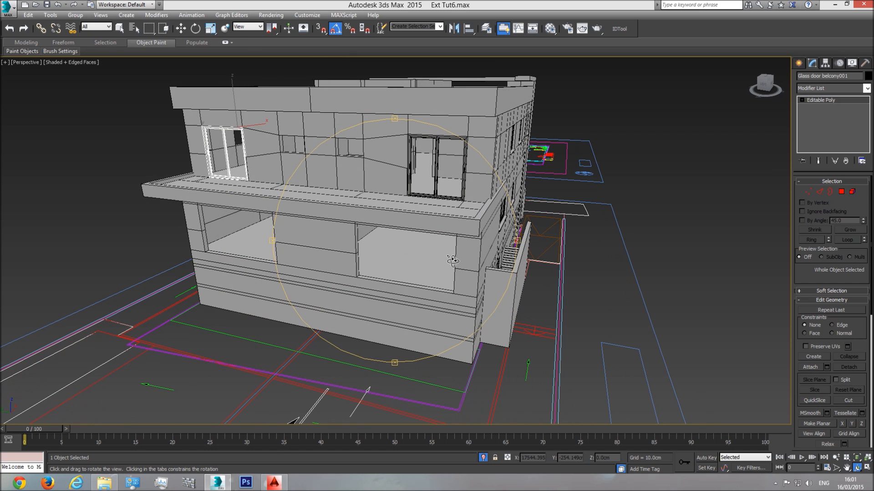
left_click(274, 483)
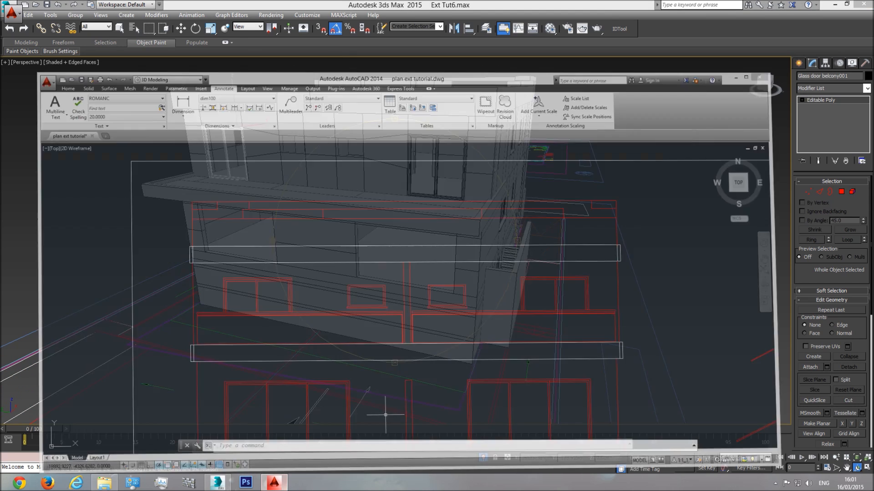
middle_click_drag(536, 351, 505, 216)
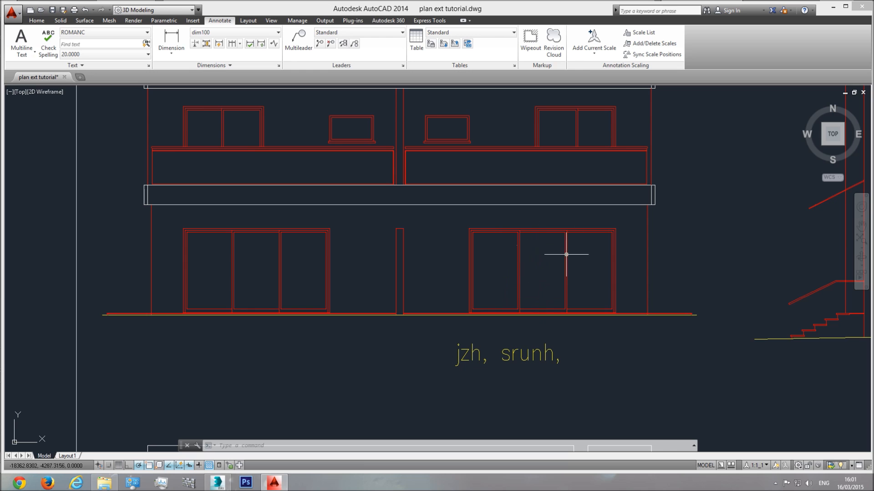
left_click(277, 484)
- Clone the right-hand balcony glass door as a copy down to the ground-floor opening and pull it out in front of the façade
key("w")
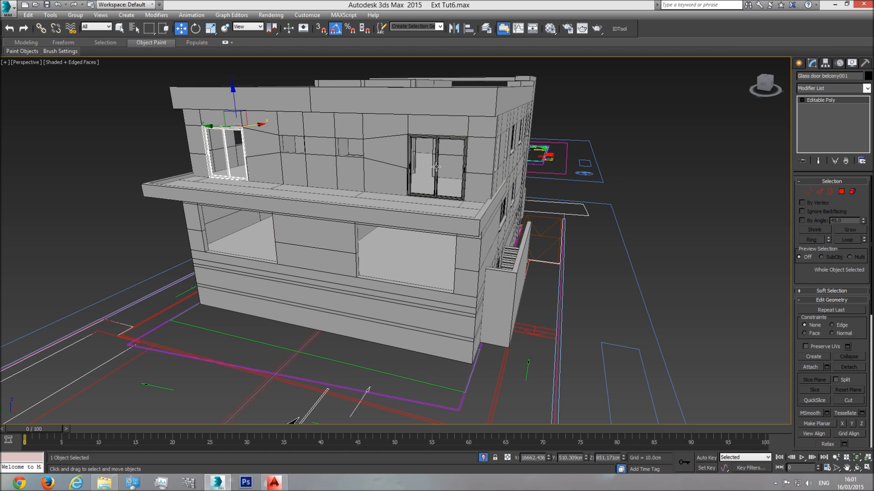
left_click(437, 162)
left_click_drag(460, 100, 453, 190, "shift")
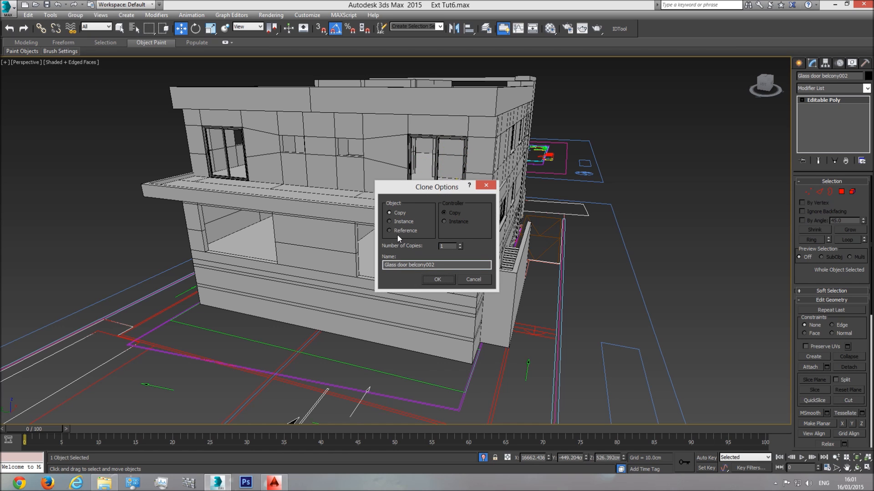
left_click(437, 279)
mouse_move(463, 217)
left_mouse_down()
mouse_move(453, 214)
mouse_move(437, 257)
left_mouse_up()
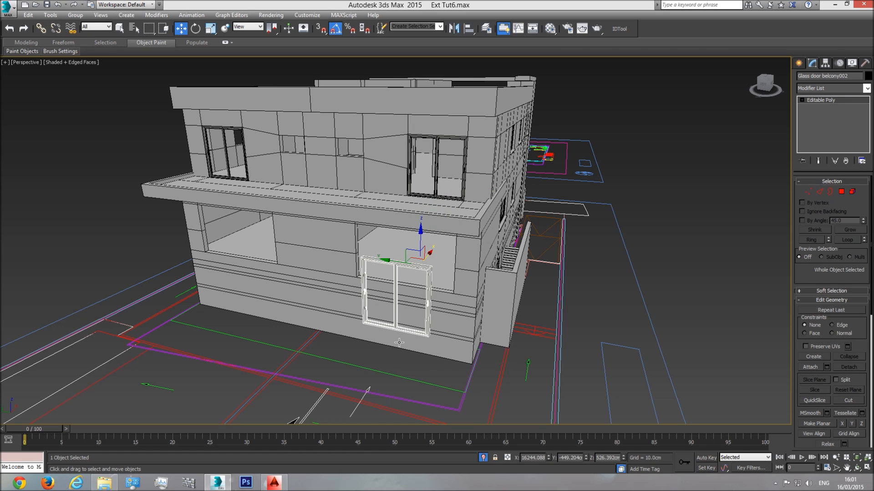
- In the Left view with Realistic shading, align the cloned door with the upper-right corner of the right-hand ground-floor opening
key("l")
middle_click_drag(501, 294, 435, 193)
scroll(468, 255, "up", 4)
left_click(55, 63)
left_click(69, 69)
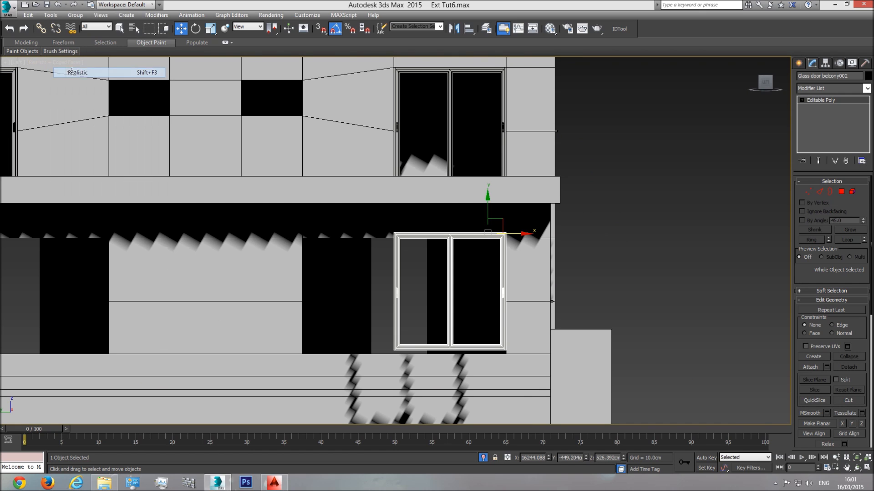
mouse_move(501, 224)
left_mouse_down()
mouse_move(481, 228)
mouse_move(503, 223)
left_mouse_up()
scroll(501, 228, "up", 4)
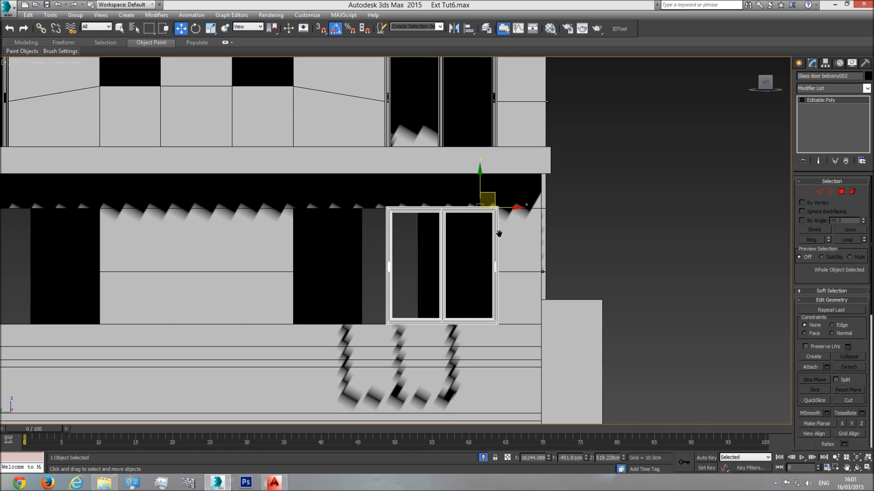
left_click_drag(452, 142, 450, 143)
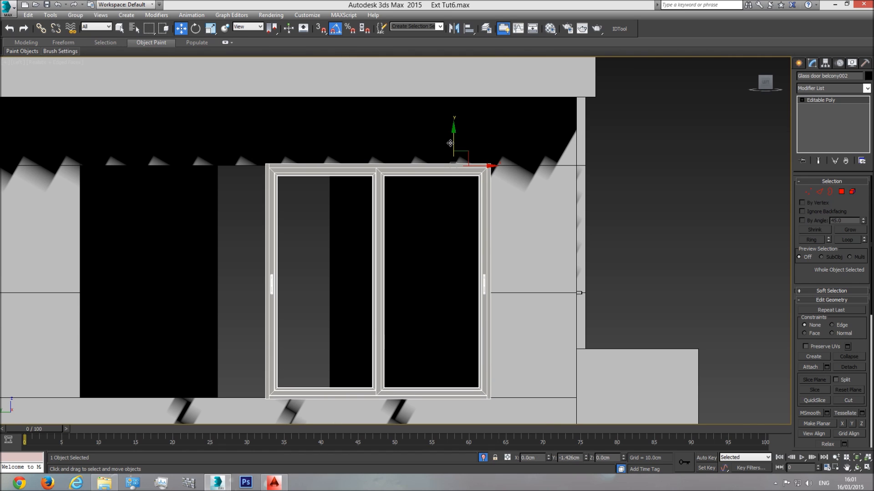
middle_click_drag(370, 223, 419, 208)
scroll(417, 207, "down", 2)
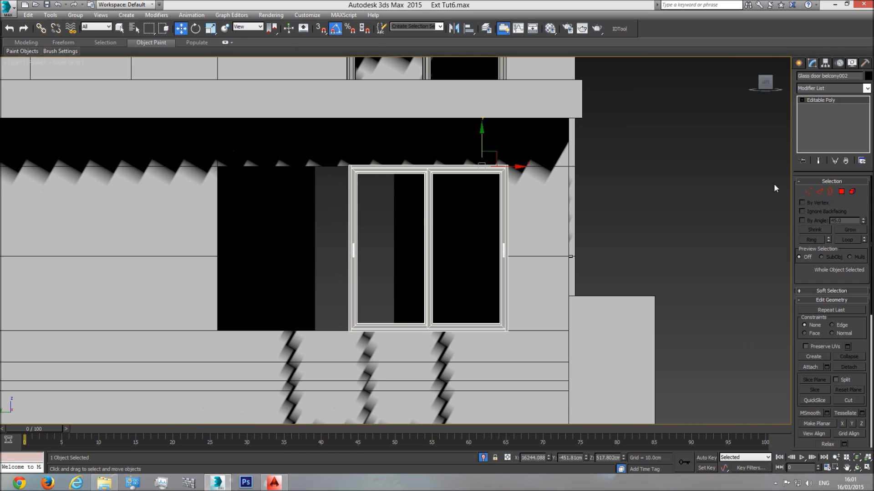
- Detach the left-hand panel element of the cloned door as a separate object
left_click(852, 192)
left_click(413, 272)
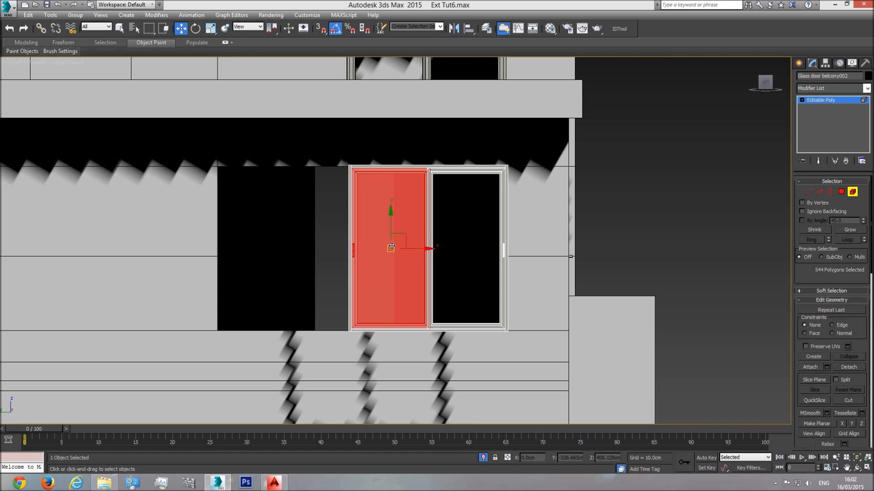
left_click(848, 367)
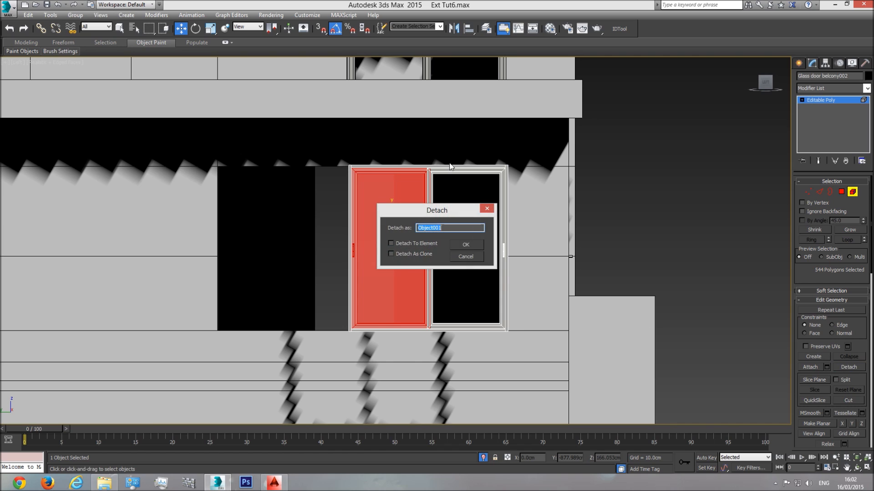
left_click(467, 245)
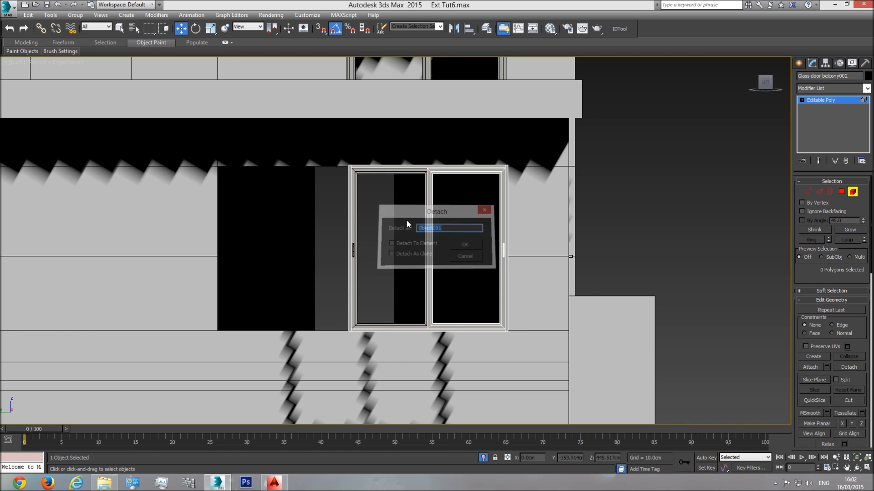
left_click(822, 102)
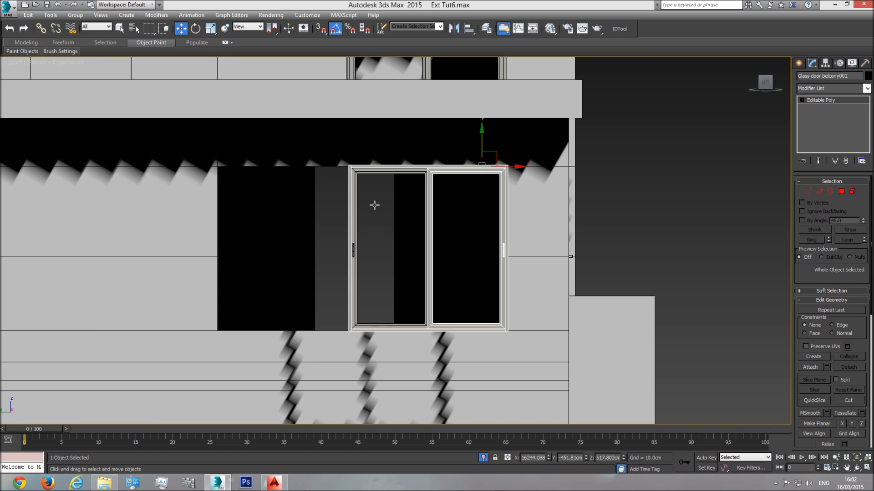
- Move the door frame's left-side vertices across to the left edge of the ground-floor opening
left_click(808, 191)
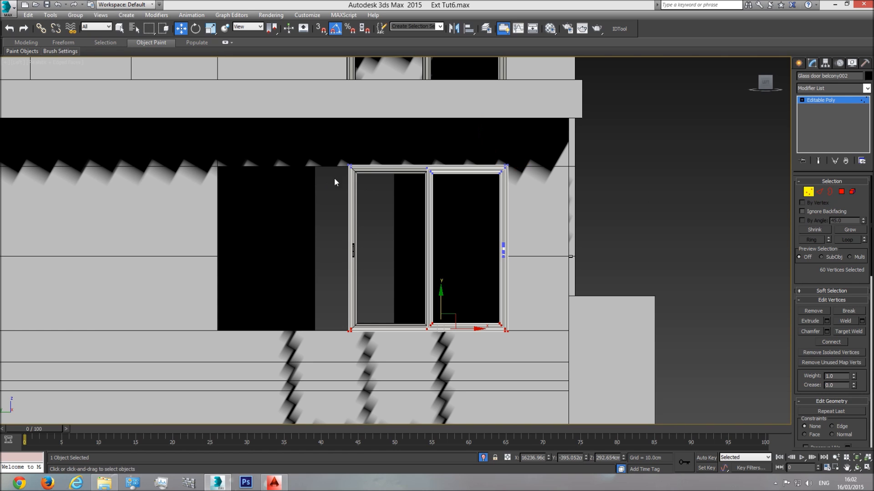
left_click_drag(370, 381, 369, 378)
left_click_drag(379, 284, 246, 294)
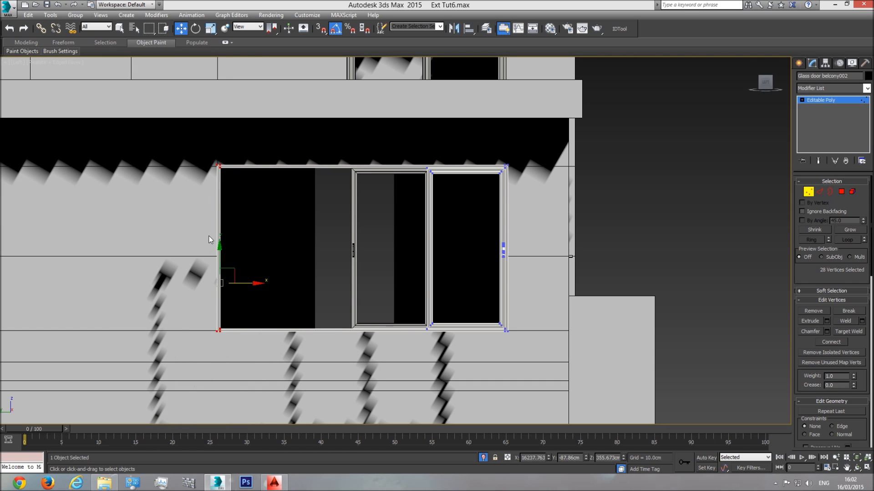
left_click(812, 101)
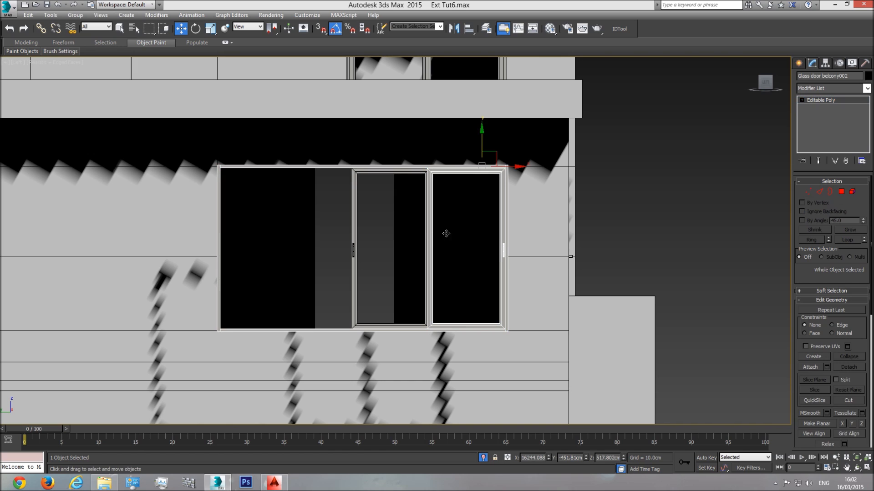
- Undo the frame stretch and the detachment of the left-hand panel
left_click(375, 218)
left_click(337, 166)
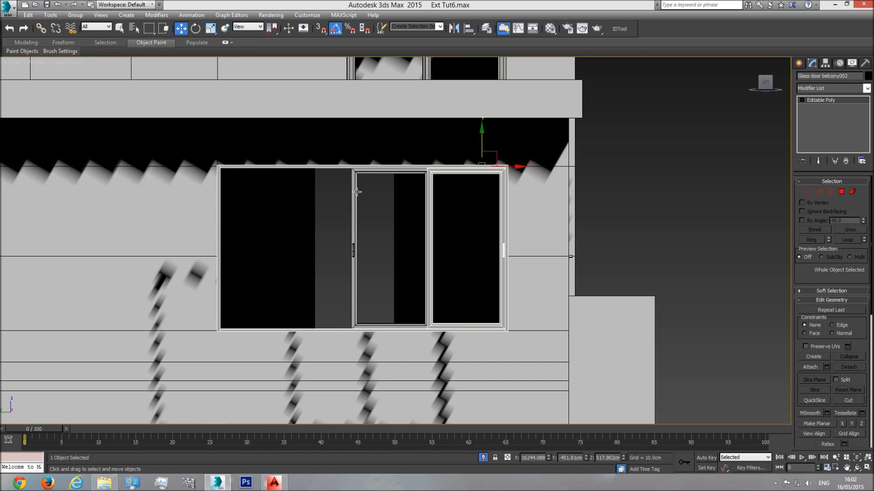
key("ctrl+z")
key("ctrl+z")
key("ctrl+z")
key("ctrl+z")
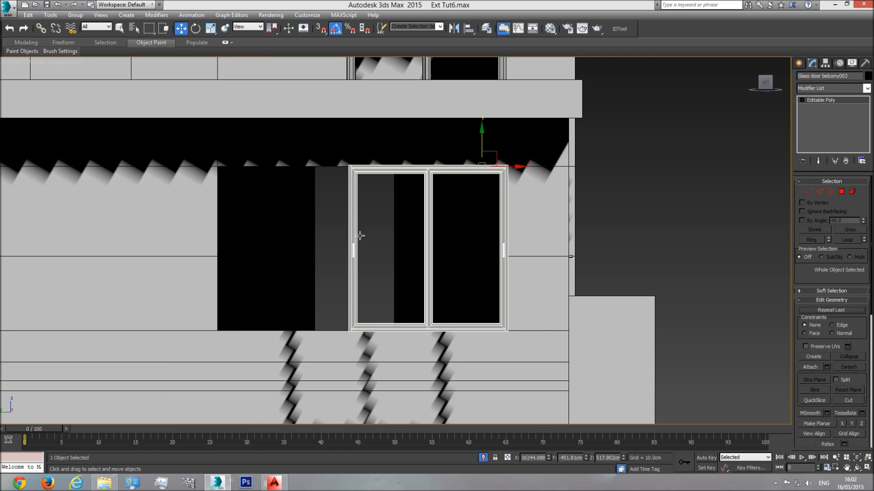
- Try to stretch the door's left-side vertices across the opening with the panel still attached, then undo the move
left_click(809, 191)
left_click_drag(338, 181, 354, 359)
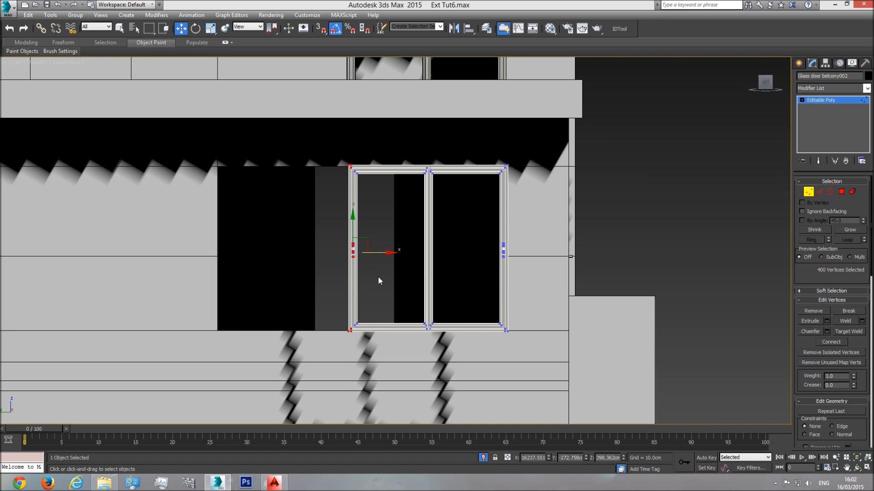
left_click_drag(386, 254, 266, 234)
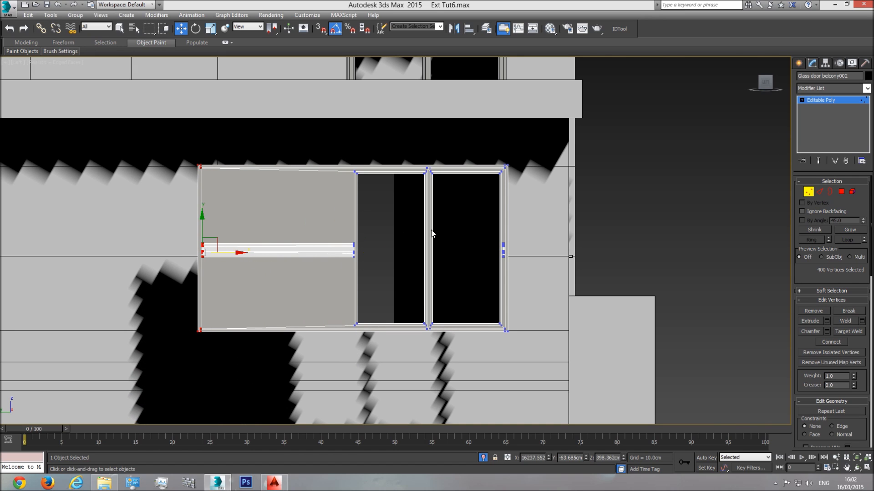
key("ctrl+z")
left_click(807, 193)
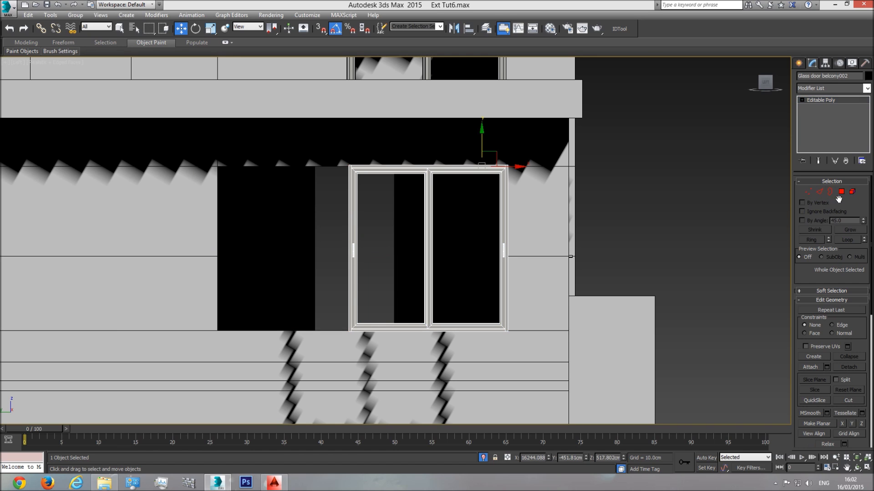
- Detach the cloned door's left-hand panel element into its own object
left_click(852, 191)
left_click(414, 192)
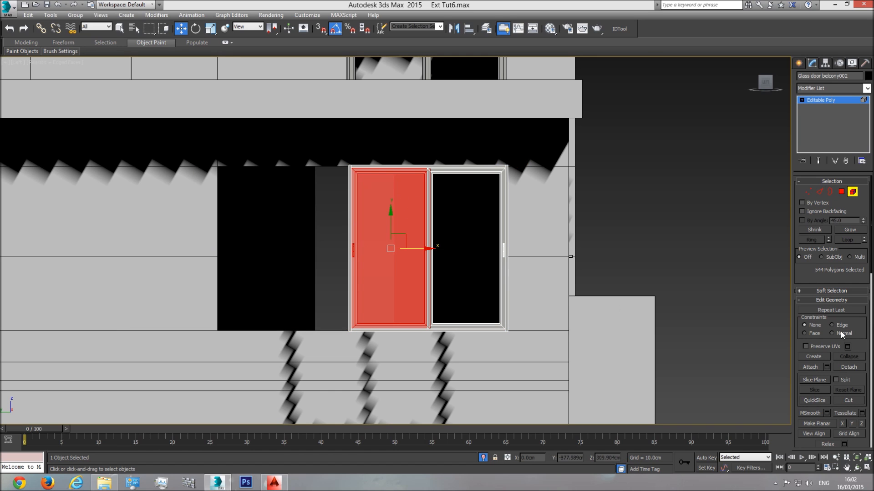
left_click(853, 367)
left_click(465, 244)
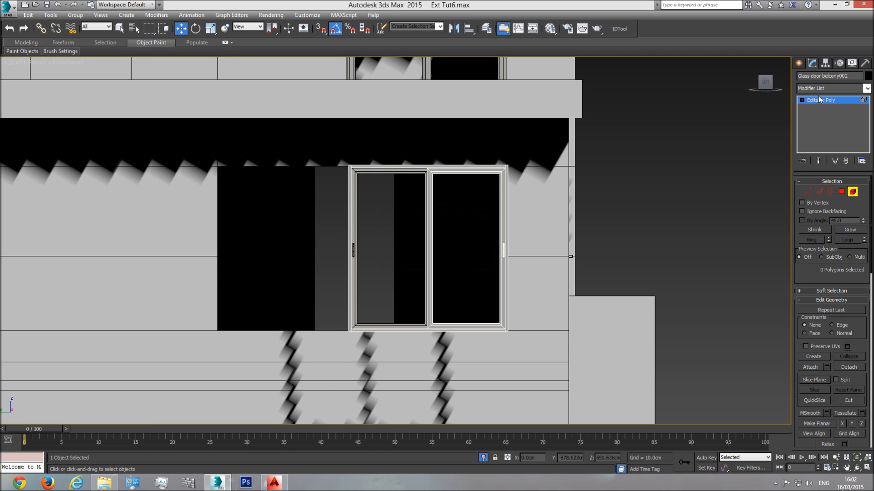
- Widen the remaining frame by moving its left-side vertices to the opening's left edge
left_click(808, 192)
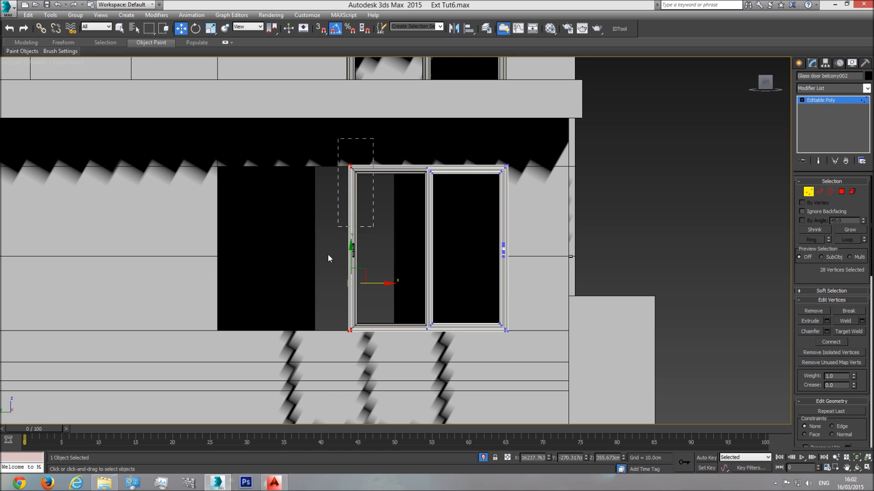
left_click_drag(379, 283, 248, 308)
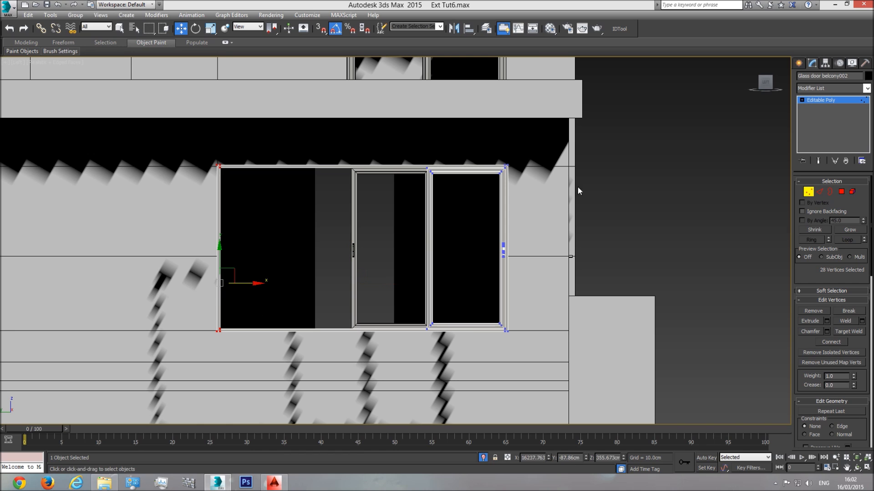
left_click(826, 102)
middle_click_drag(301, 329, 329, 300)
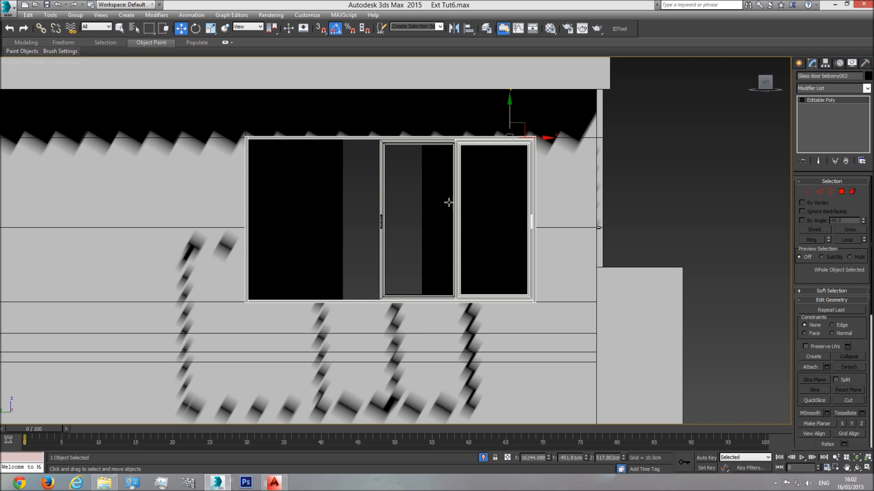
- Select only the right-hand panel's elements, leaving out the outer frame, and detach them as Object002
left_click(853, 193)
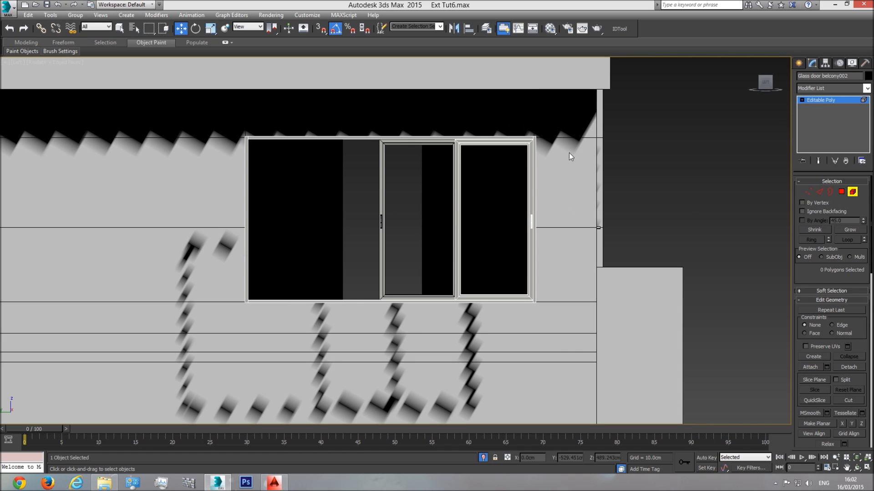
left_click(486, 232)
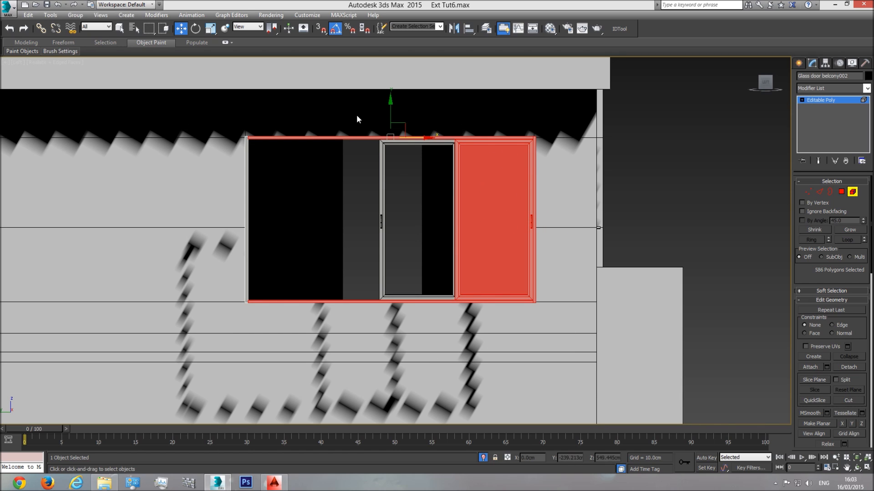
left_click_drag(345, 102, 198, 377)
scroll(559, 132, "up", 5)
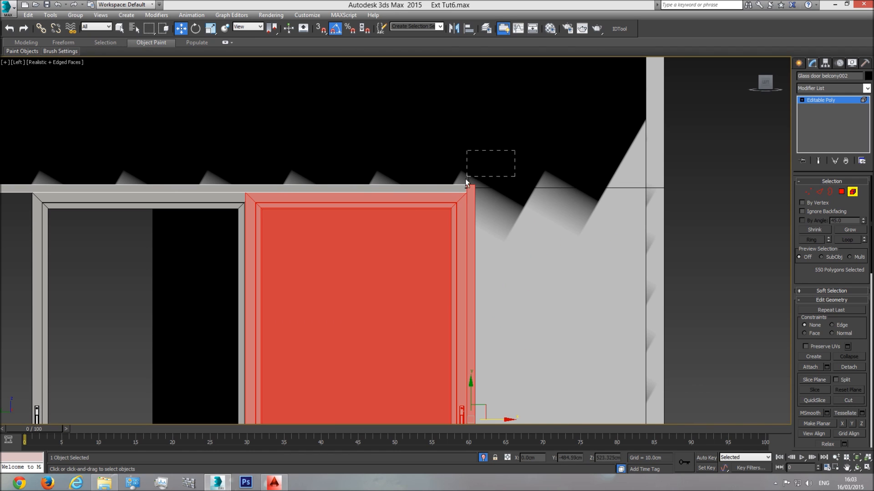
left_click_drag(446, 189, 444, 189, "alt")
scroll(521, 234, "down", 3)
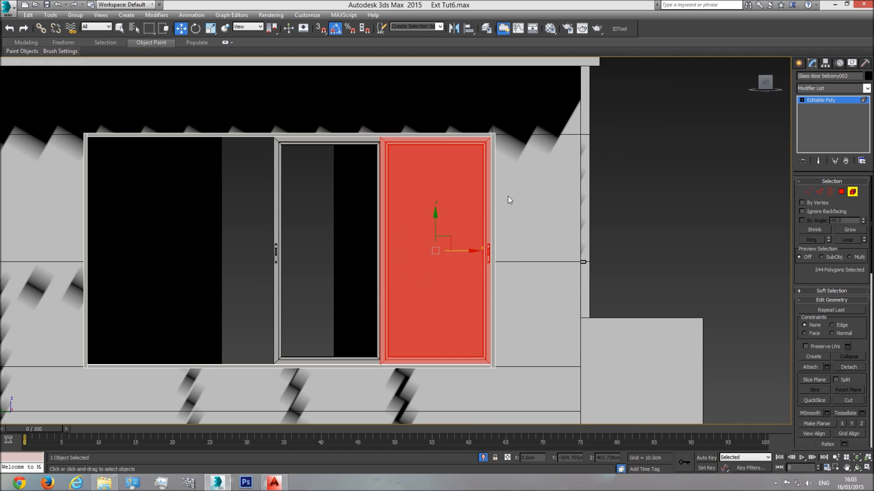
left_click(849, 367)
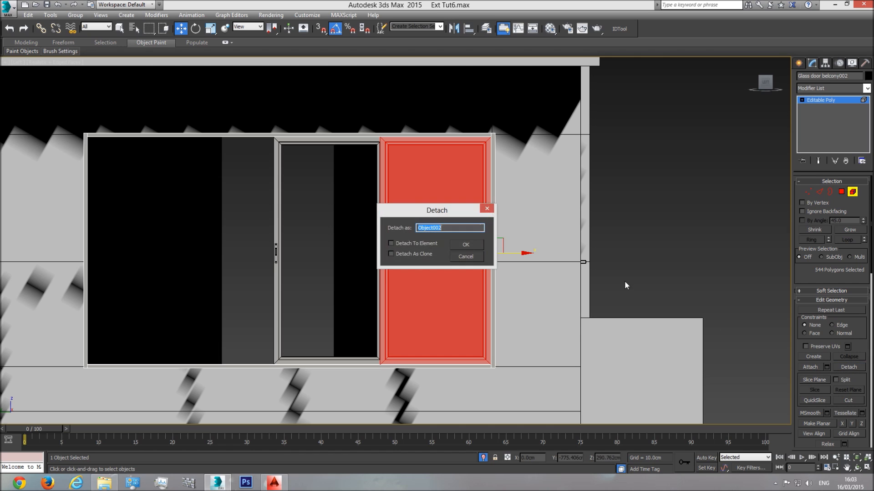
key("Return")
left_click(825, 101)
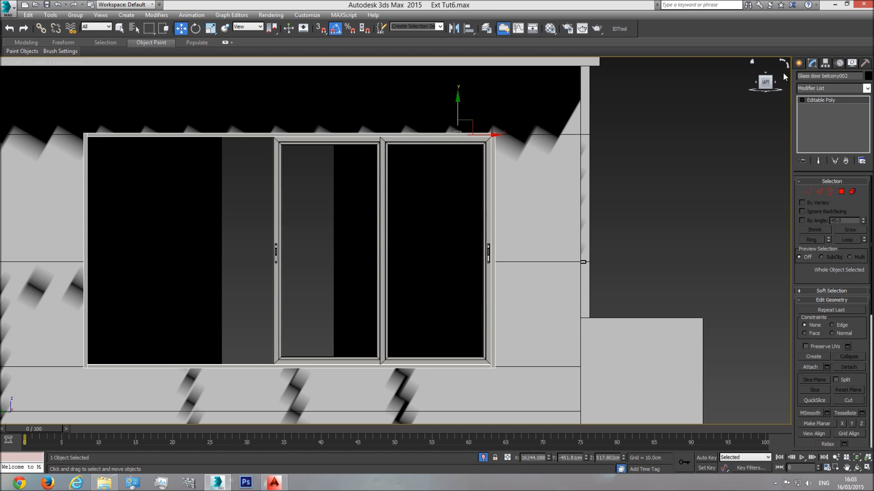
- Create a guide box about 396 cm wide and 39 cm long under the door frame, with three width segments
left_click(799, 64)
left_click(814, 122)
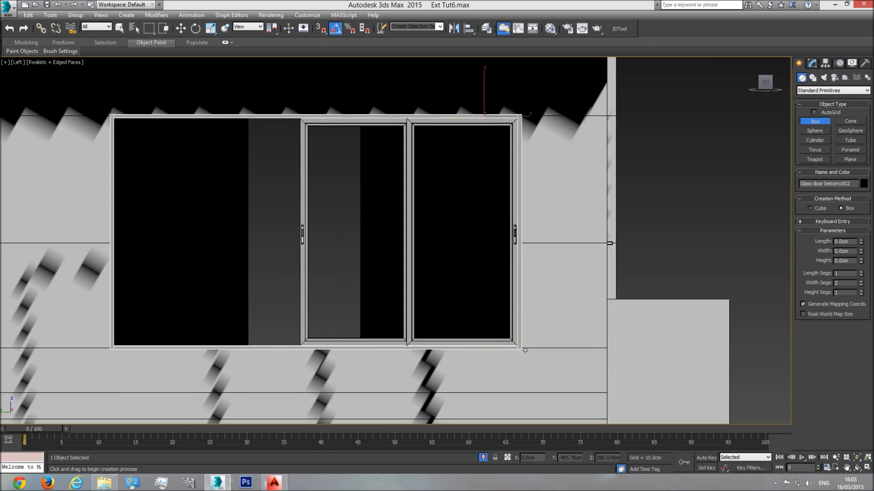
left_click_drag(517, 349, 114, 389)
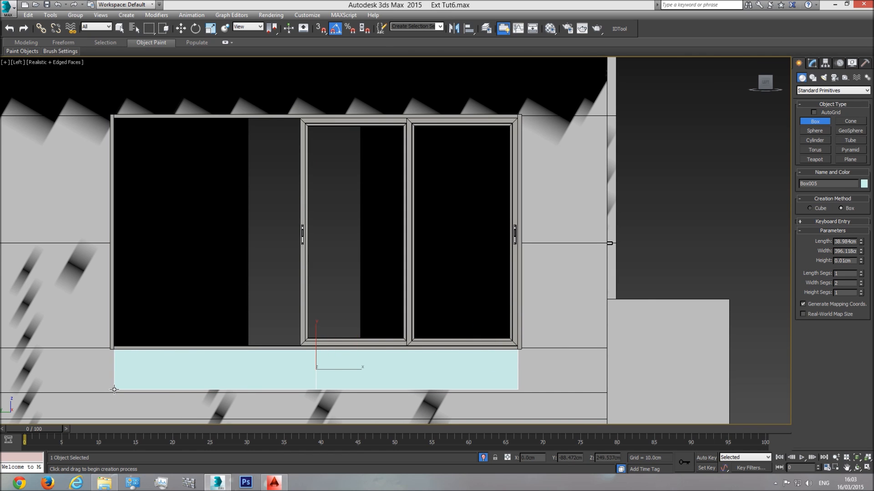
left_click(167, 266)
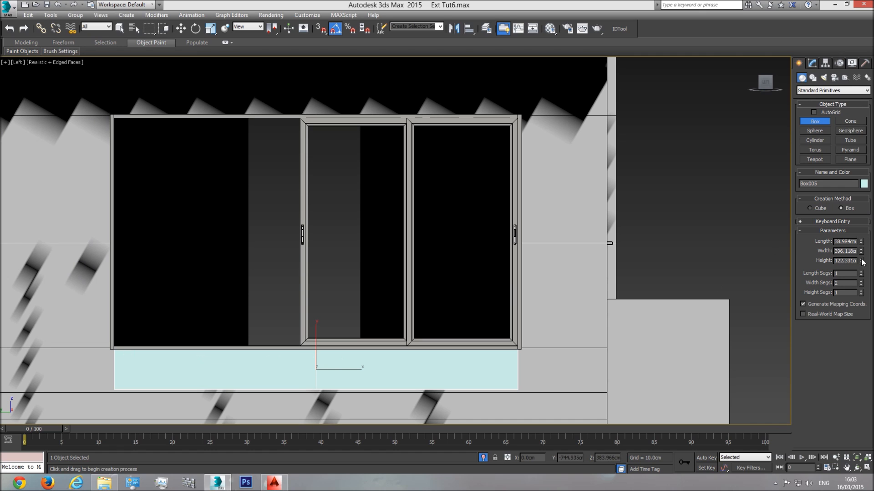
left_click(861, 281)
key("w")
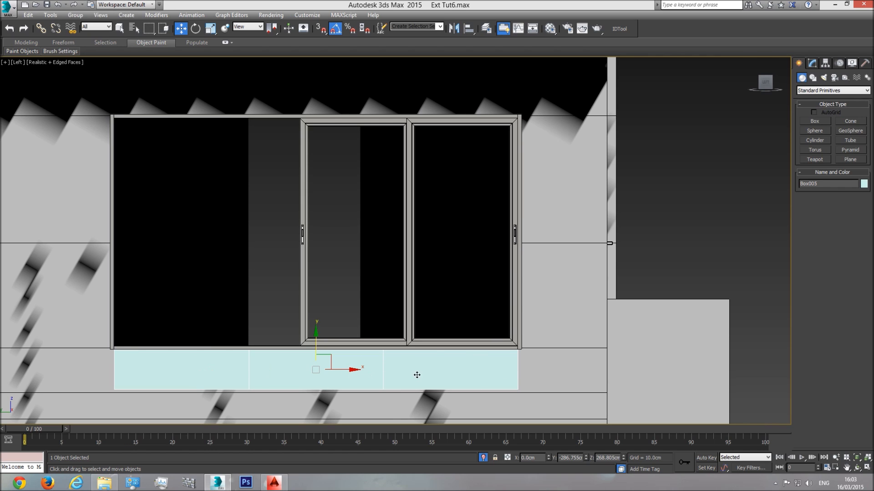
- Widen the right-hand door panel by moving its left-side vertices to the guide box's nearest dividing line
left_click(407, 306)
left_click(812, 63)
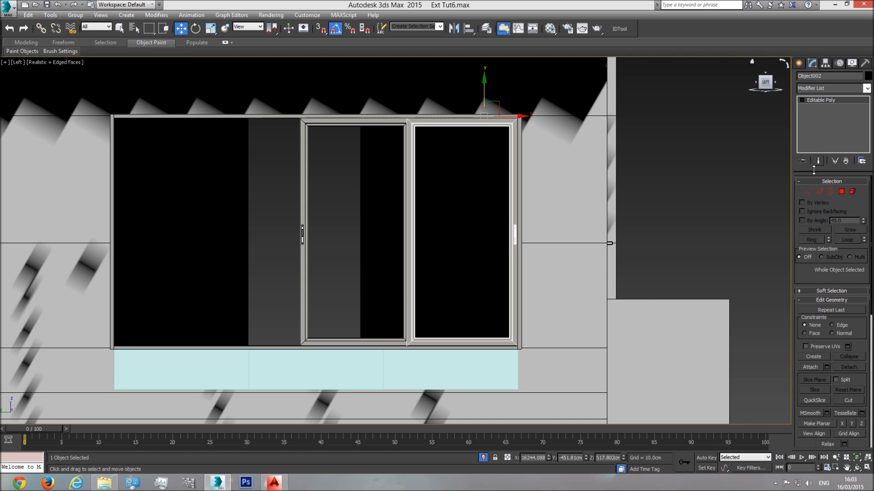
left_click(808, 191)
left_click_drag(419, 94, 342, 398)
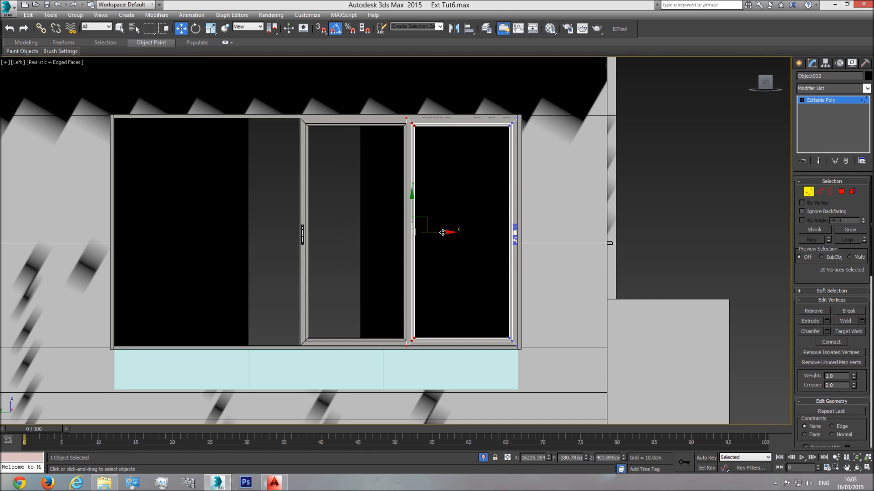
left_click_drag(438, 232, 414, 241)
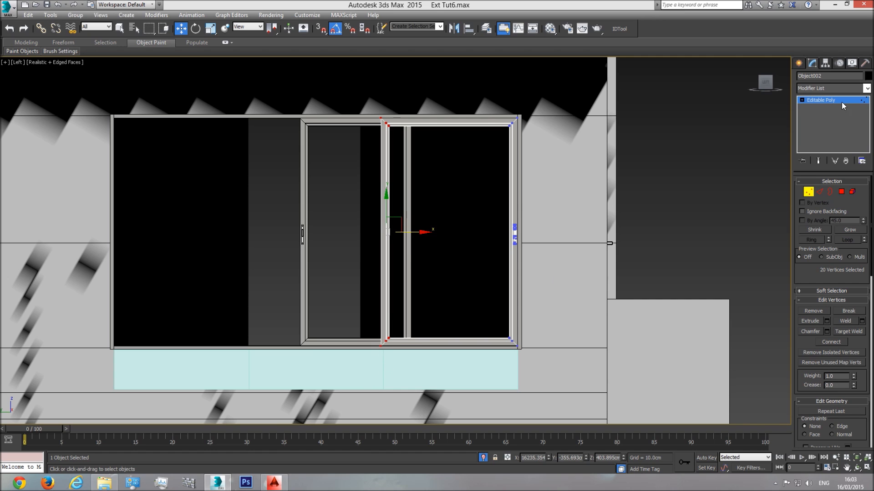
left_click(829, 99)
- Shift the middle panel against the right-hand one and move its left-side vertices to the guide box's other dividing line
left_click(379, 194)
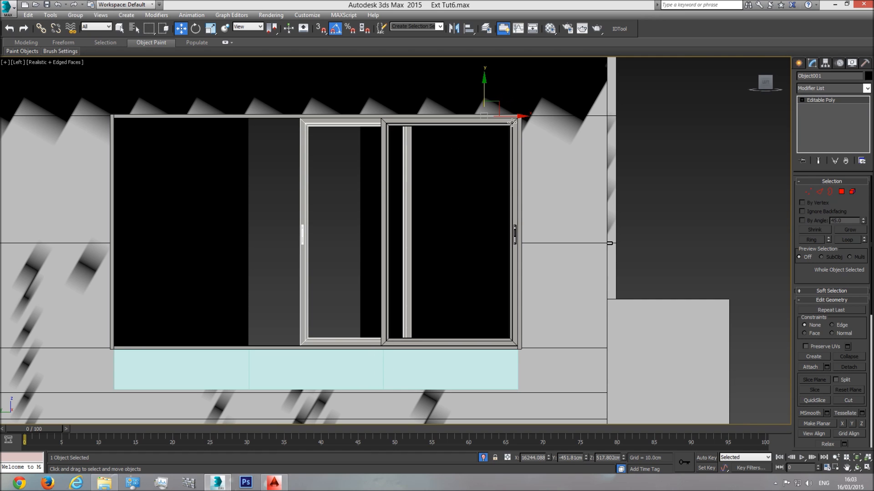
left_click_drag(514, 118, 488, 124)
left_click(807, 191)
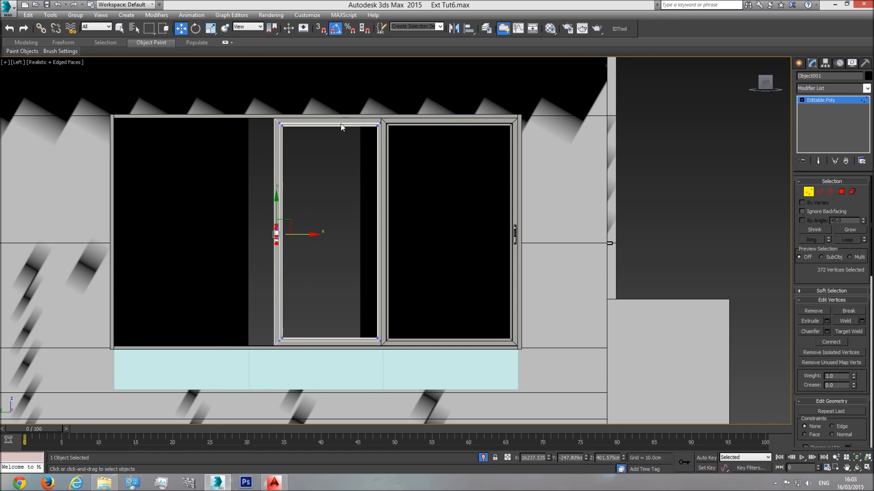
left_click_drag(311, 235, 281, 242)
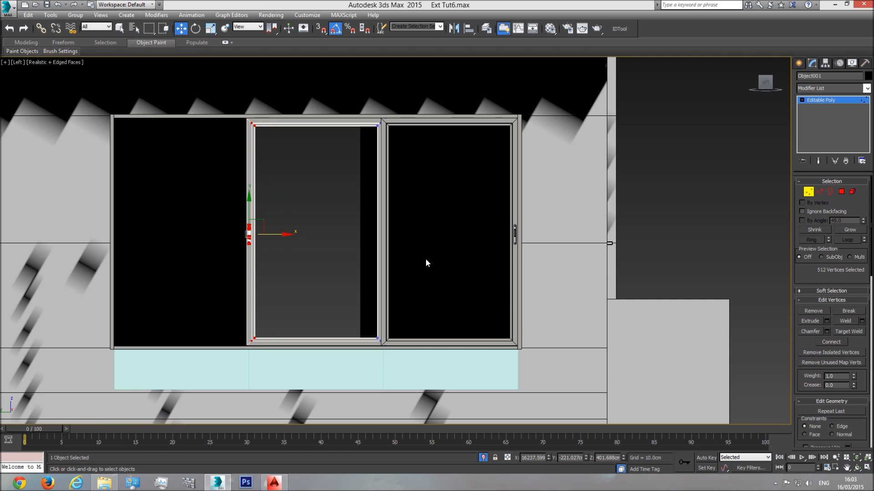
left_click(837, 99)
- Clone the right-hand panel as a copy into the empty left third of the door frame
left_click(460, 215)
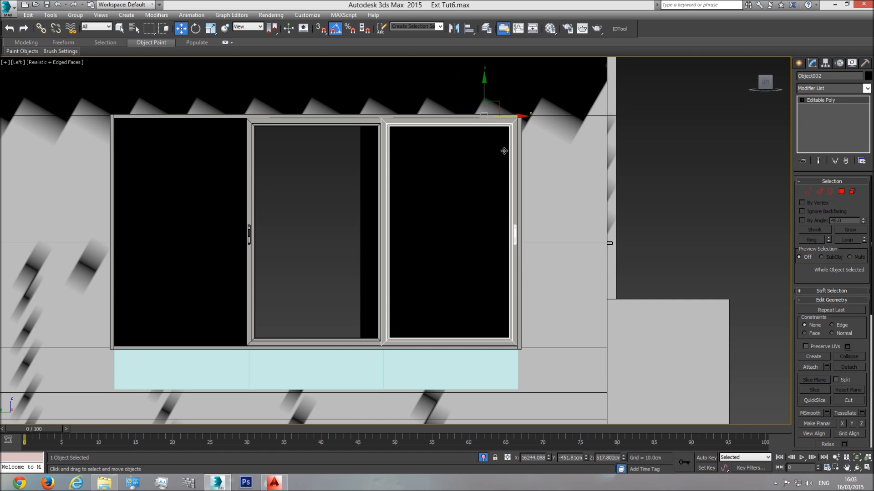
mouse_move(517, 116)
left_mouse_down("shift")
mouse_move(280, 146)
mouse_move(251, 174)
left_mouse_up("shift")
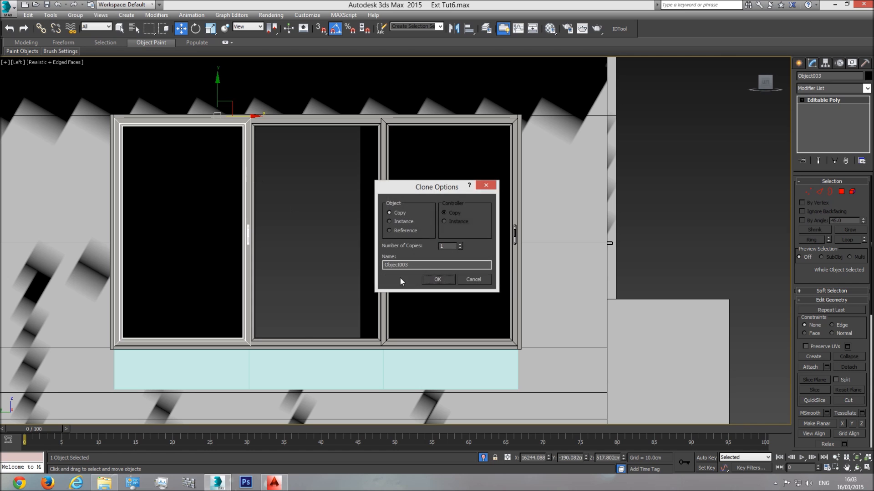
left_click(442, 280)
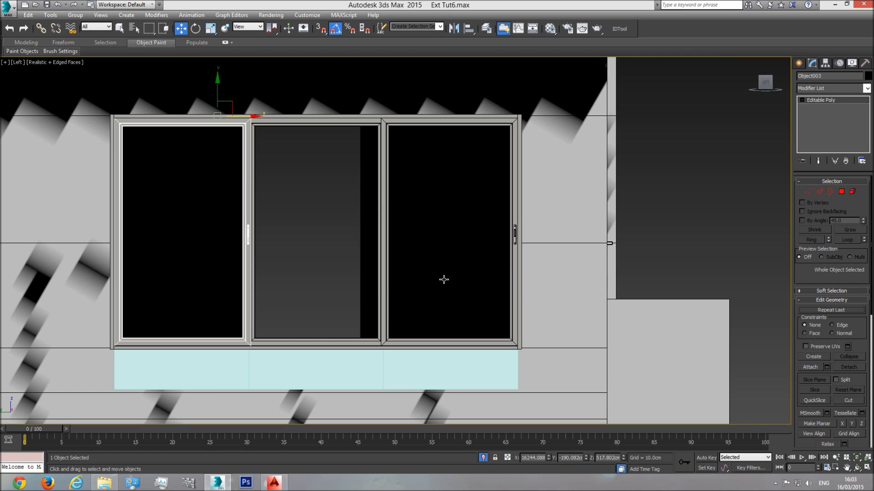
- Examine the three door panels and their outer frame from several angles in perspective
key("p")
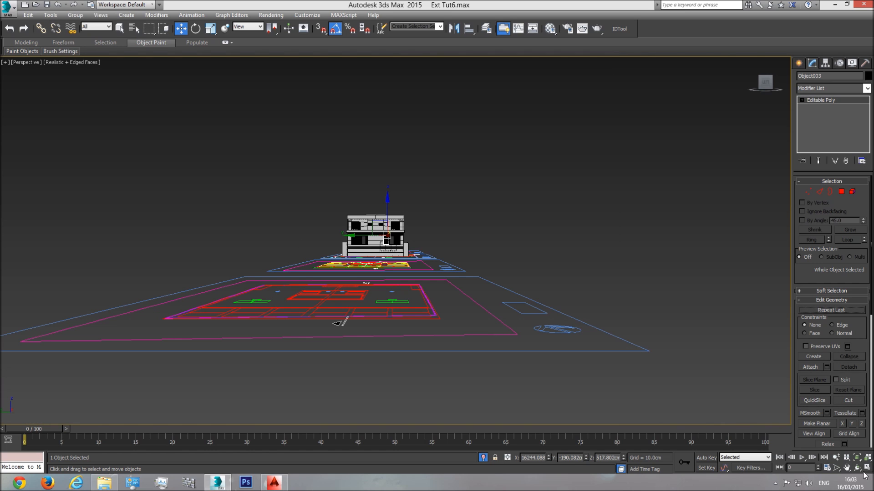
key("z")
key("ctrl+r")
left_click_drag(303, 205, 385, 266)
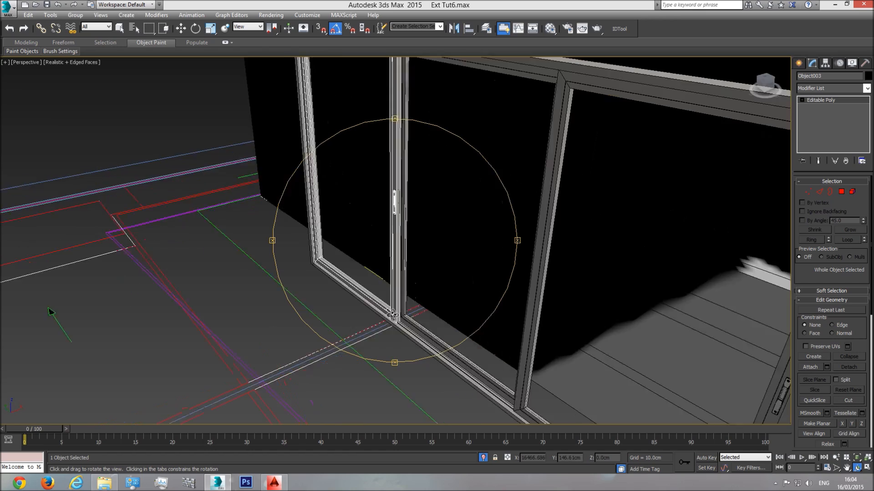
left_click_drag(392, 314, 470, 310)
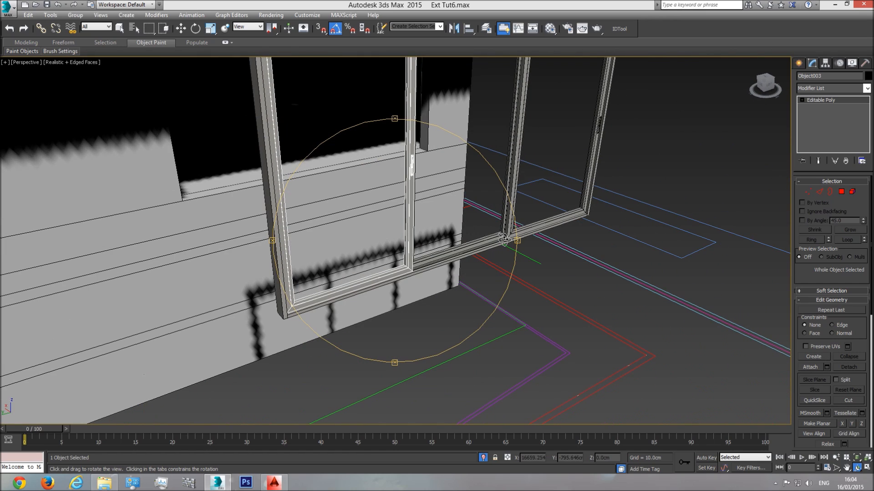
left_click_drag(501, 236, 419, 273)
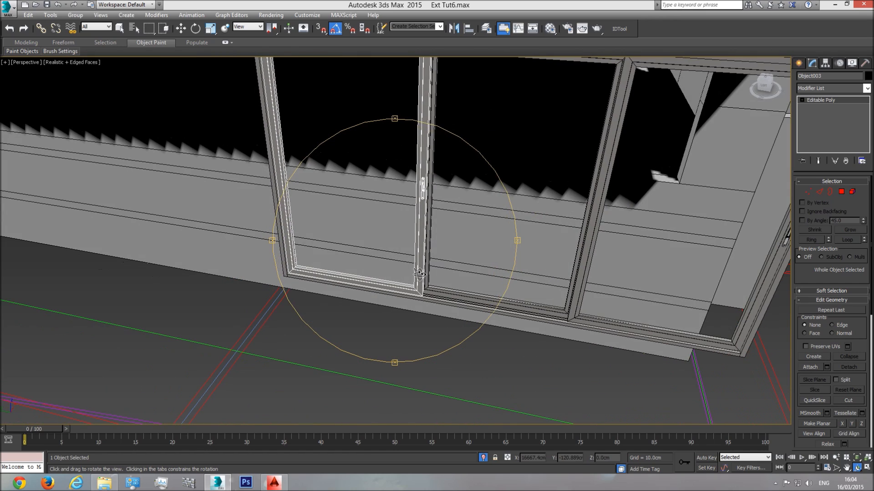
left_click_drag(457, 231, 405, 277)
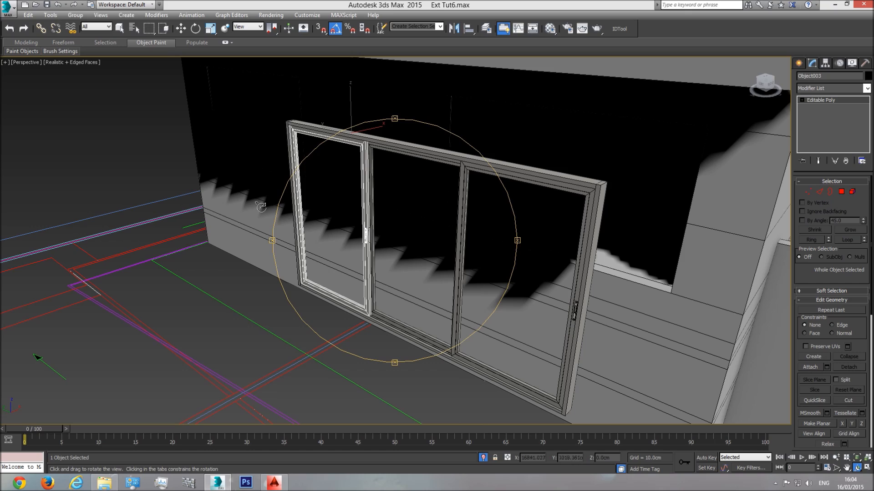
mouse_move(433, 250)
left_mouse_down()
mouse_move(364, 240)
mouse_move(384, 254)
mouse_move(371, 245)
left_mouse_up()
scroll(385, 235, "up", 3)
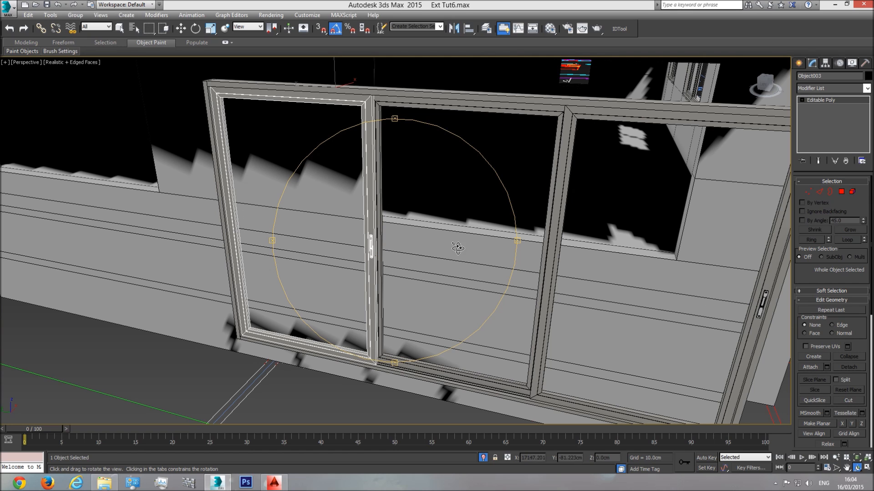
- Center the copied left-hand panel's pivot on the object, working in the Left view
key("l")
middle_click_drag(339, 244, 515, 260)
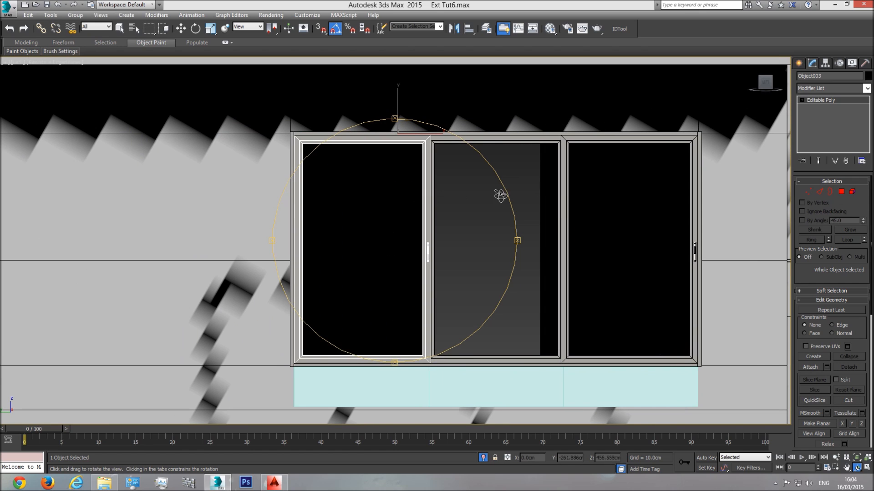
left_click(826, 64)
left_click(831, 120)
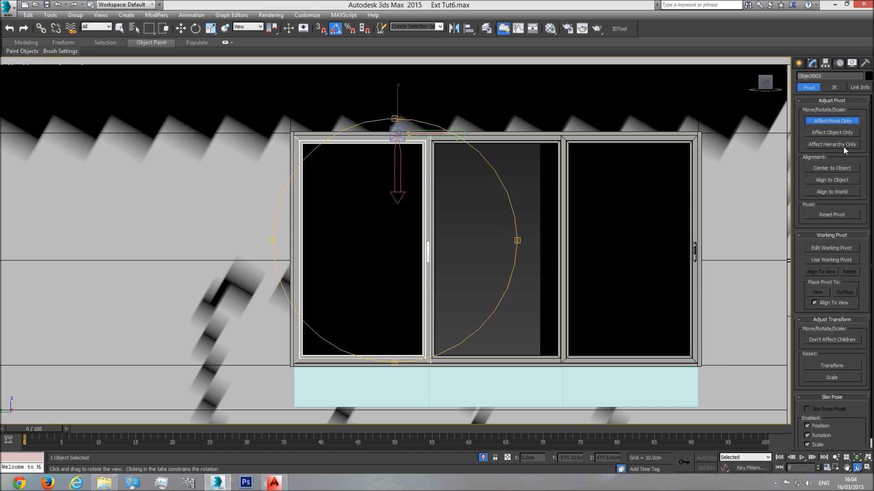
left_click(840, 166)
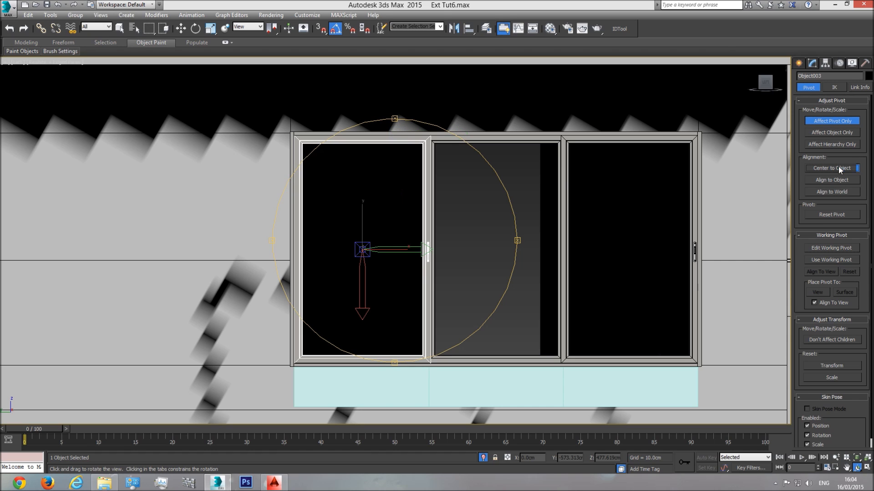
left_click(833, 121)
- Apply a Mirror modifier to the left-hand panel with Y as the mirror axis and compare it on and off
left_click(812, 63)
left_click(866, 87)
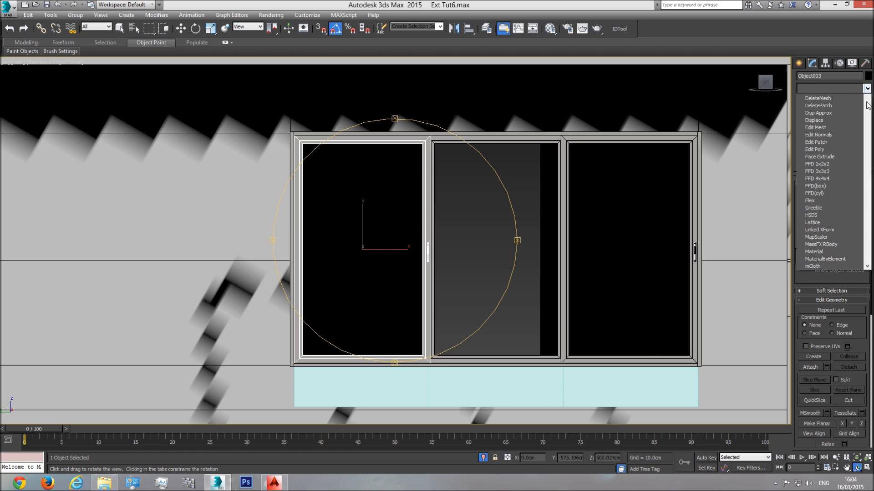
scroll(855, 237, "down", 10)
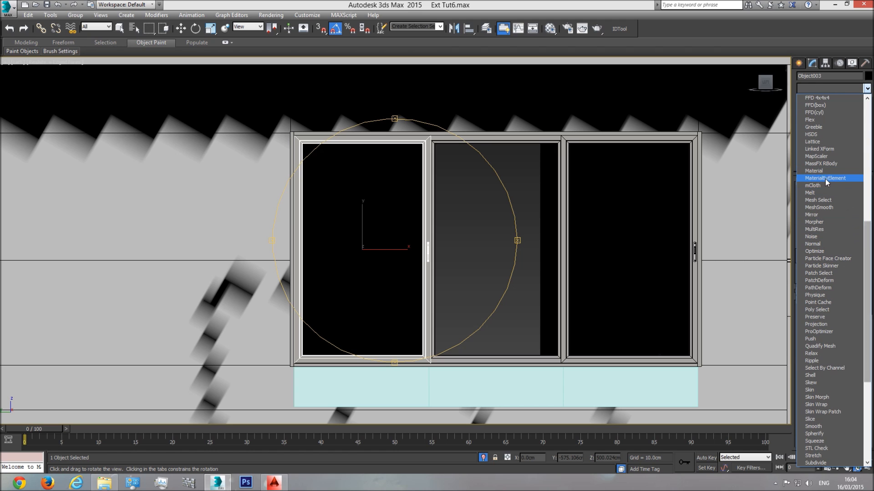
left_click(821, 213)
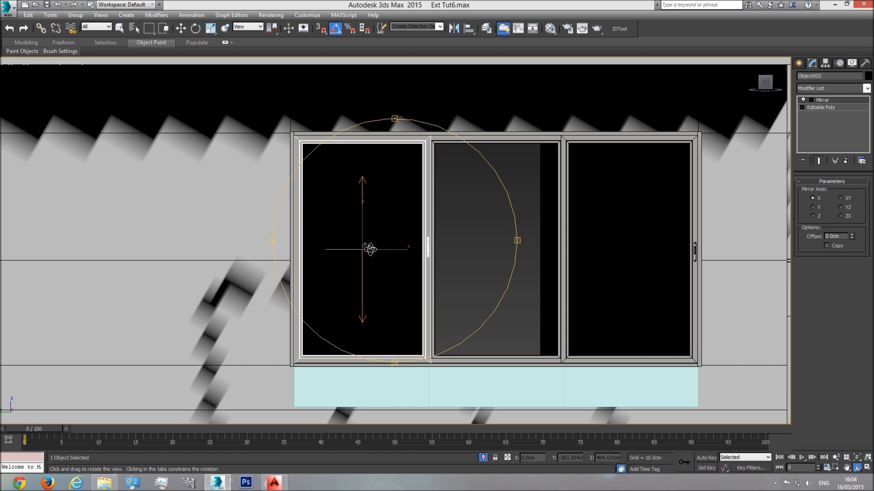
left_click(818, 206)
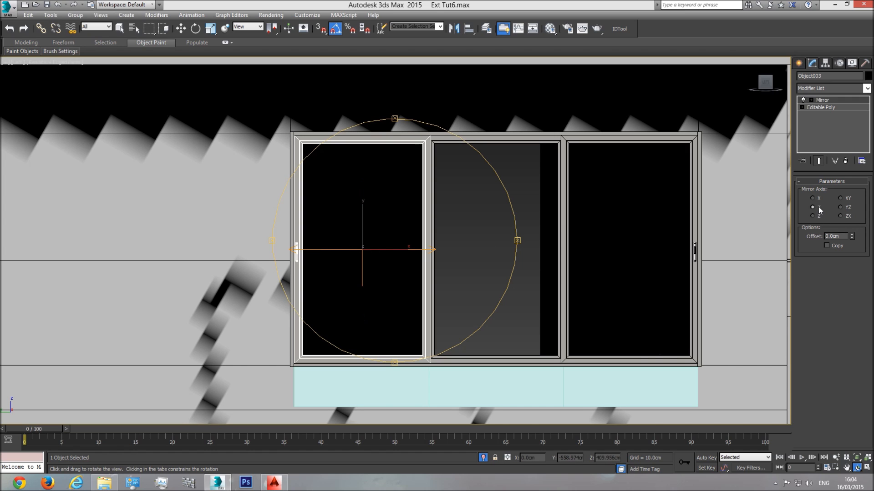
left_click(803, 100)
left_click(803, 100)
left_click(803, 100)
- Switch the perspective view to Shaded display and rename the outer door frame Glass door garden
key("p")
left_click_drag(427, 278, 460, 327)
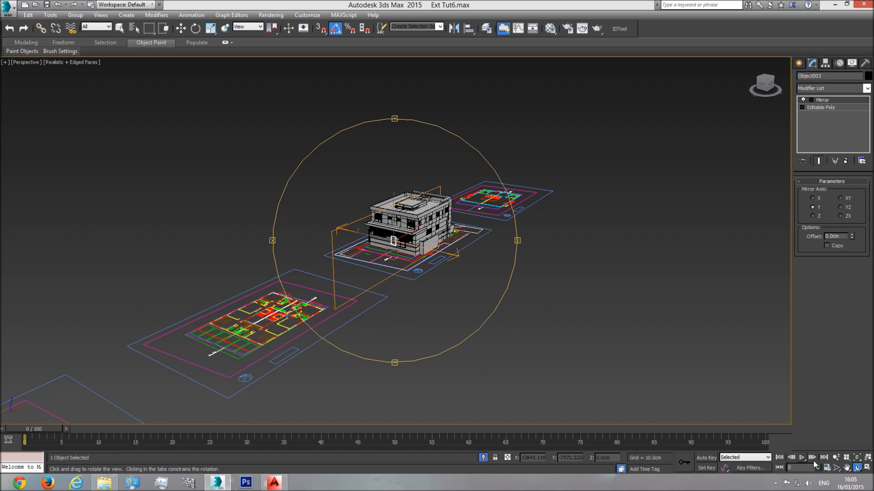
left_click(857, 458)
left_click_drag(364, 272, 444, 268)
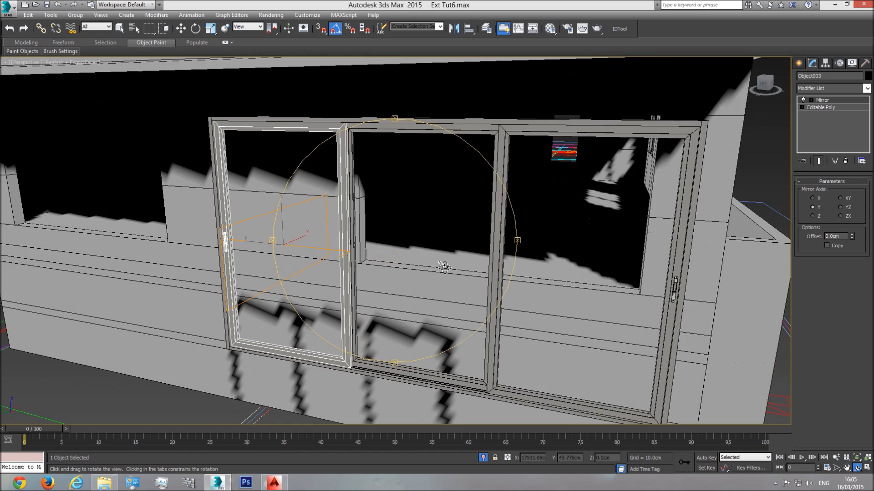
left_click(65, 62)
left_click(87, 82)
key("w")
left_click(398, 123)
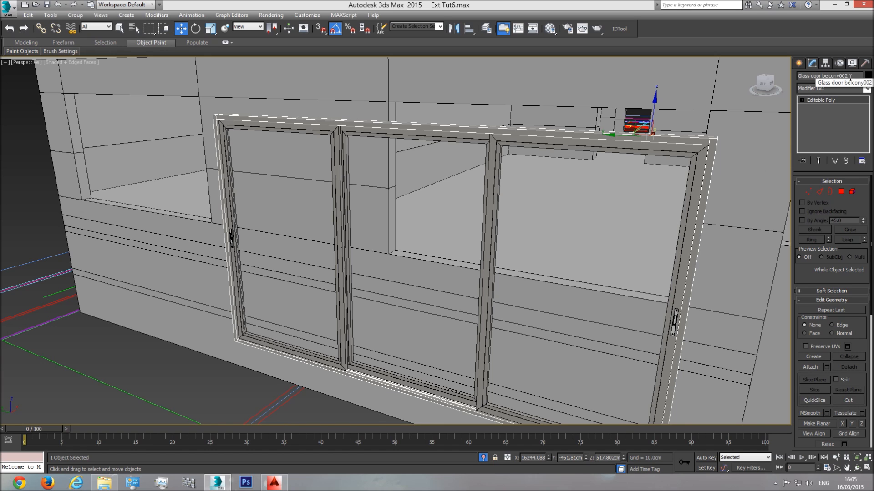
left_click_drag(855, 76, 823, 83)
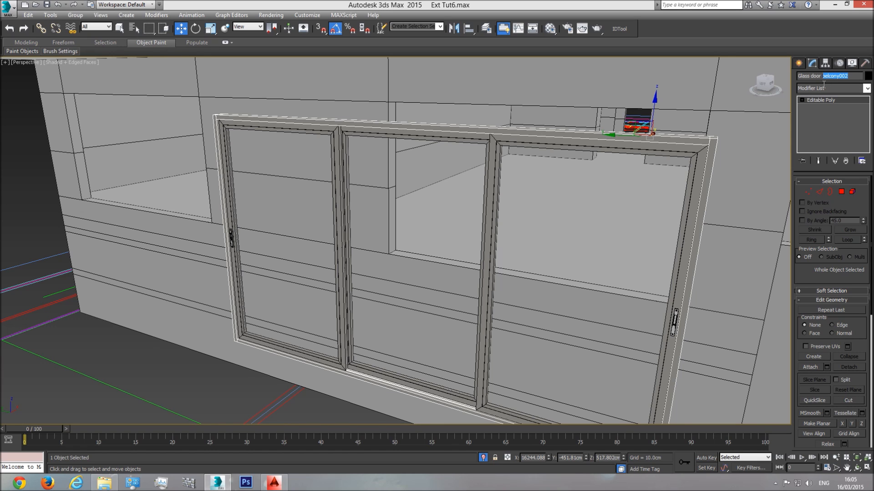
type("garde")
- Attach the right-hand, middle and left-hand panels to the outer frame as one object
left_click(818, 369)
left_click(570, 270)
left_click(404, 254)
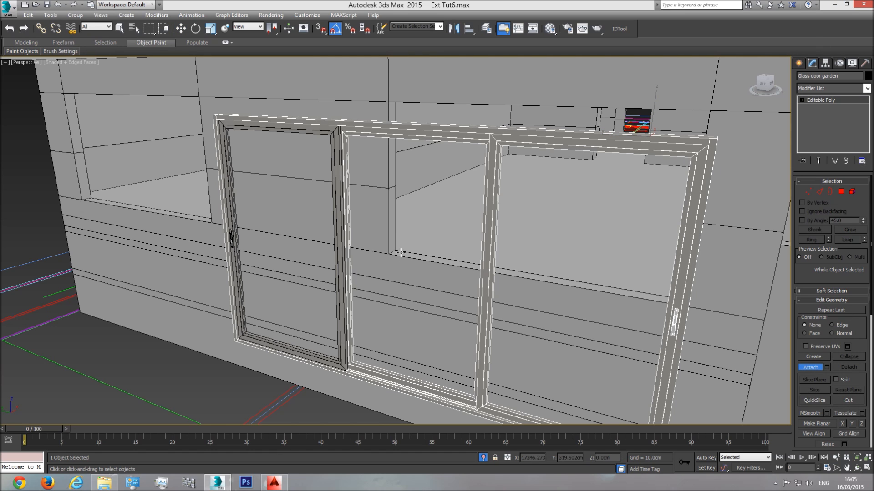
left_click(312, 256)
key("w")
- Move the assembled garden door back along X until it sits inside the ground-floor wall opening
scroll(448, 247, "down", 8)
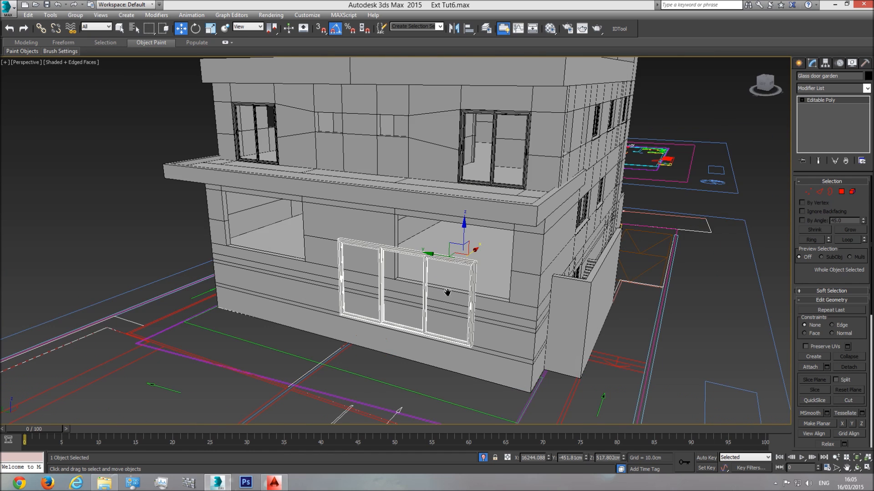
scroll(452, 283, "up", 4)
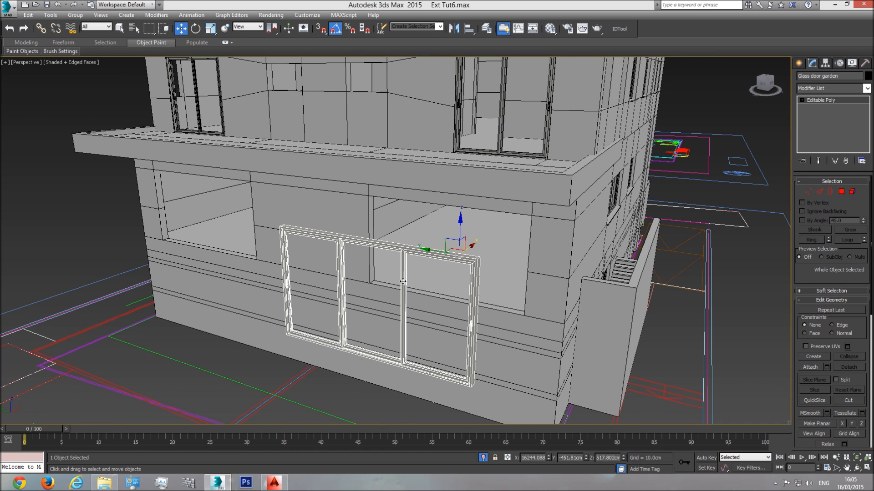
left_click_drag(470, 248, 527, 229)
scroll(527, 230, "up", 5)
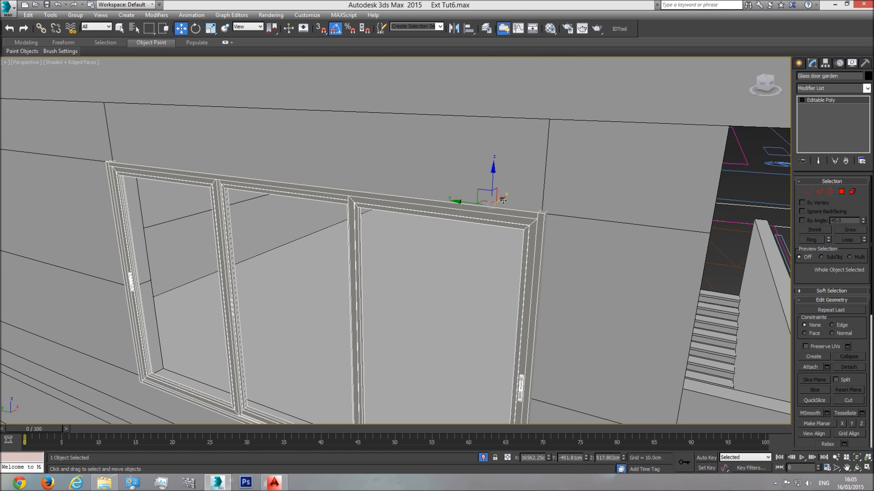
left_click_drag(503, 201, 505, 199)
scroll(534, 330, "down", 4)
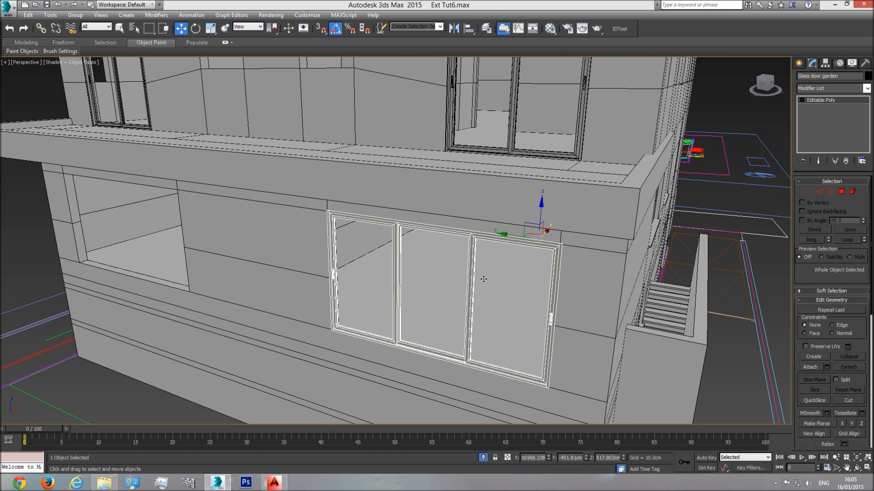
- Delete the three-segment guide box beneath the garden door in the Left view
key("l")
scroll(491, 296, "down", 4)
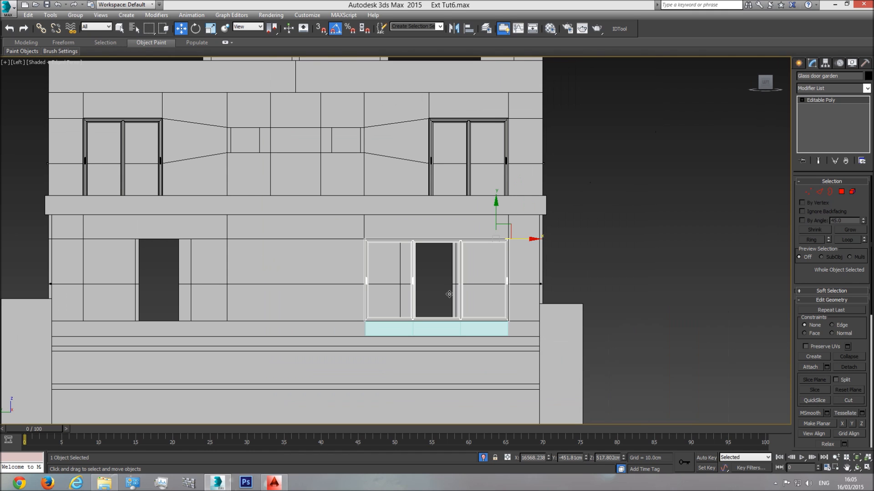
left_click(442, 329)
key("Delete")
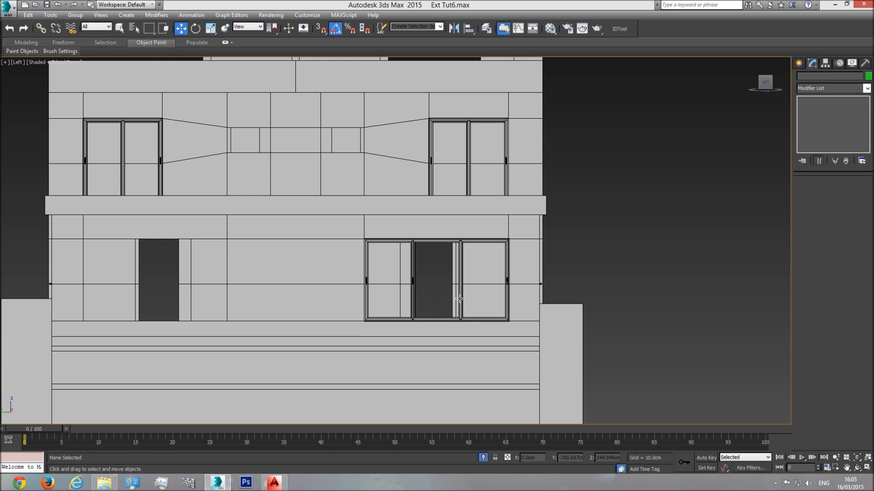
- Clone the garden door horizontally into the other ground-floor opening on the same façade
left_click(459, 297)
middle_click_drag(498, 294, 580, 281)
left_click_drag(611, 226, 329, 247, "shift")
left_click(437, 280)
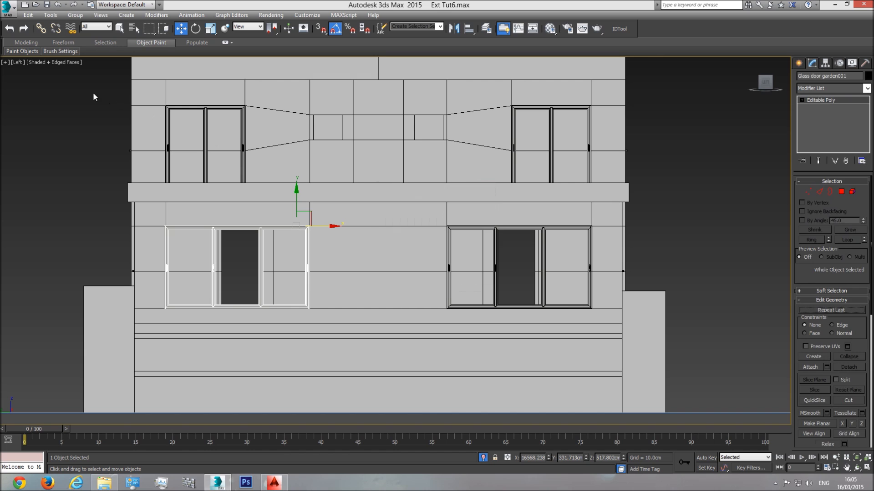
- Set the Left view's shading back to Realistic
left_click(49, 62)
left_click(71, 73)
scroll(201, 261, "up", 5)
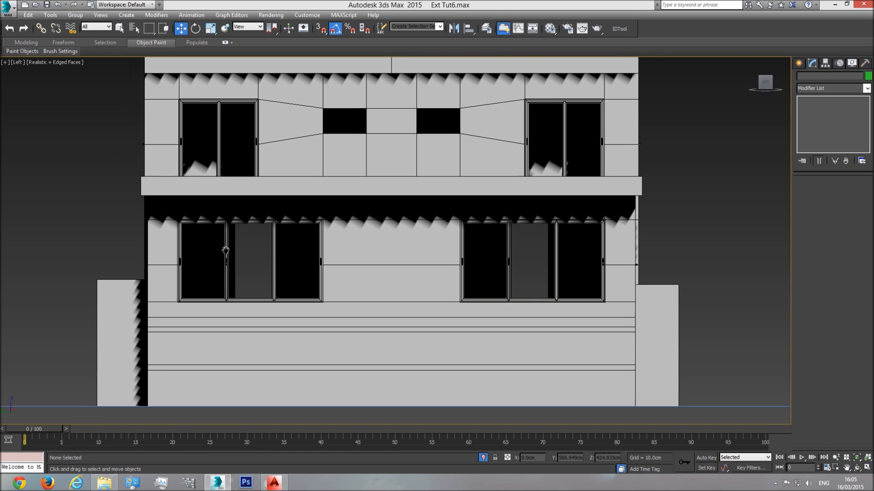
- Shift the cloned garden door slightly sideways in the Left view until its frame lines up with the ground-floor opening
left_click(231, 243)
scroll(304, 256, "up", 3)
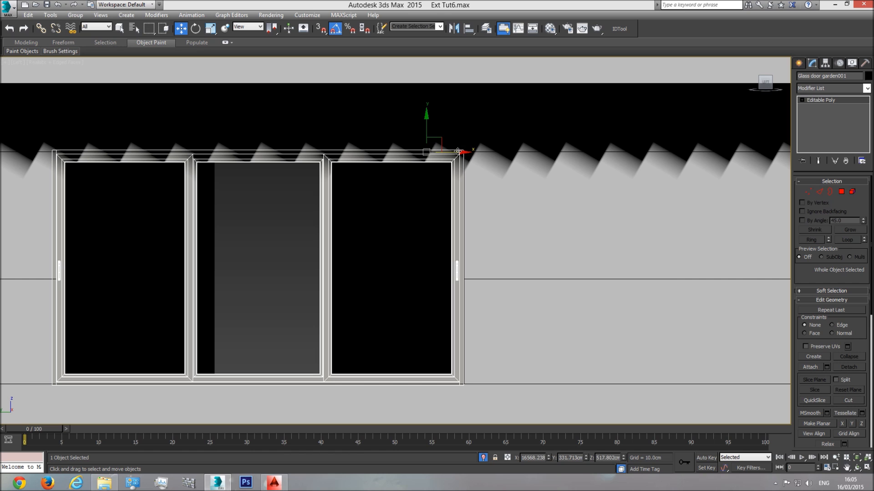
left_click_drag(457, 152, 459, 153)
scroll(441, 279, "down", 4)
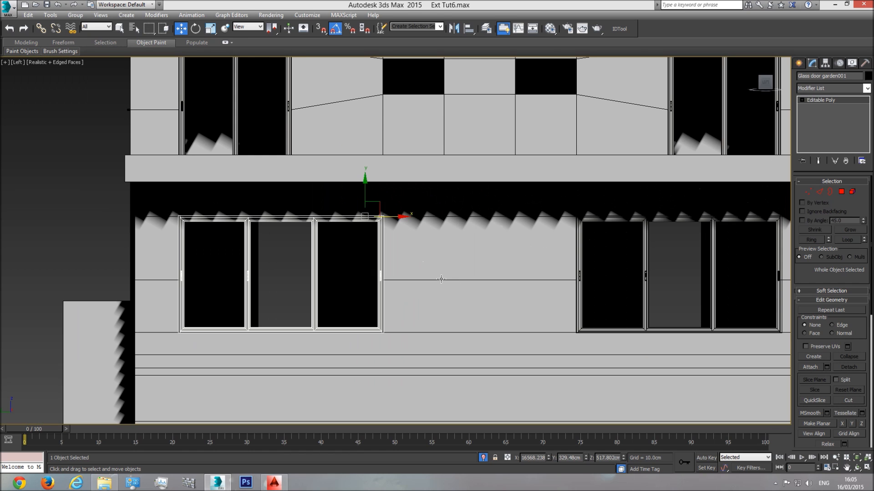
- Show the whole building in the Perspective view and set that view's shading to Shaded
key("p")
left_click(857, 458)
left_click(857, 467)
left_click_drag(396, 234, 273, 203)
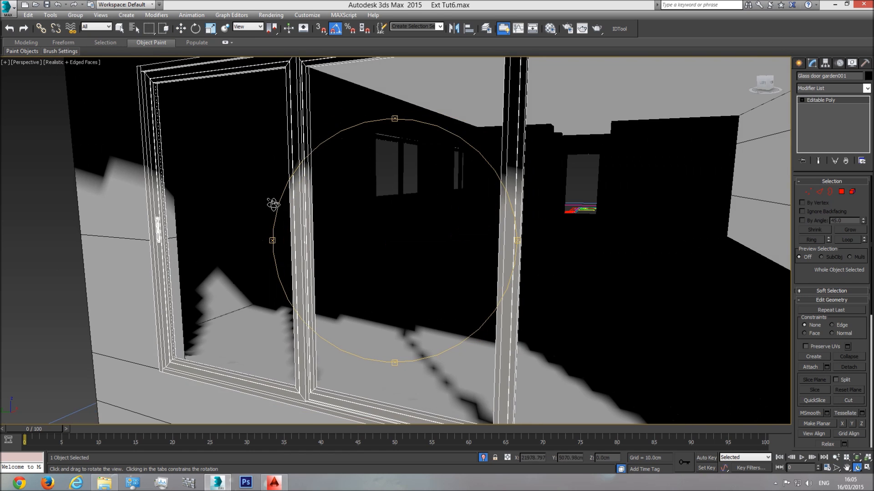
scroll(403, 221, "down", 4)
scroll(410, 223, "down", 5)
scroll(395, 270, "up", 1)
left_click(73, 62)
left_click(93, 84)
- Unhide all hidden parts of the building, including the pergola over the rear balcony
left_click_drag(450, 269, 476, 281)
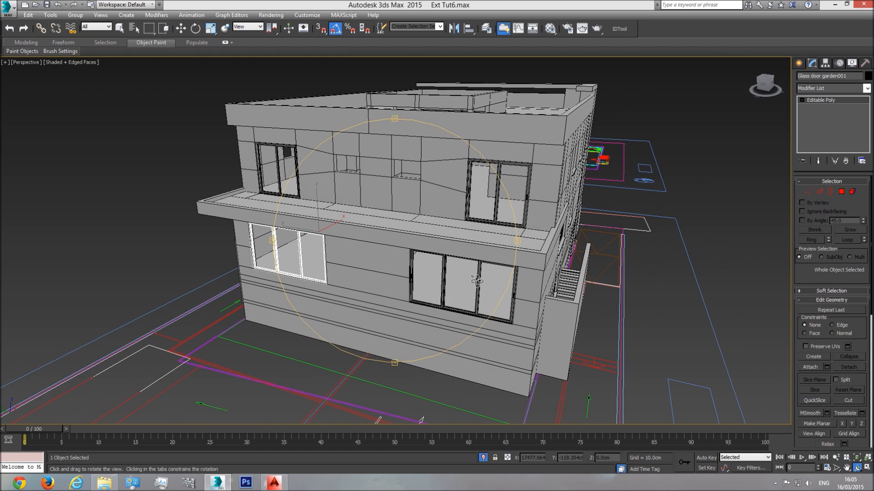
left_click_drag(358, 216, 490, 240)
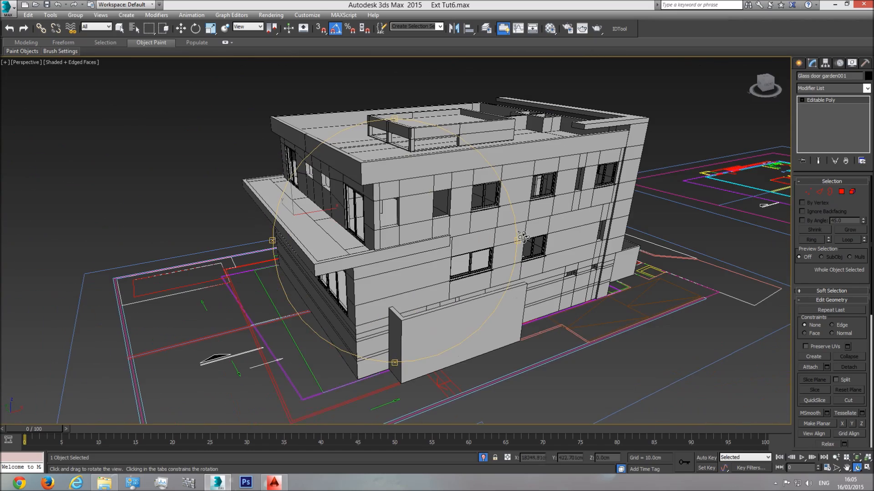
left_click_drag(449, 259, 468, 222)
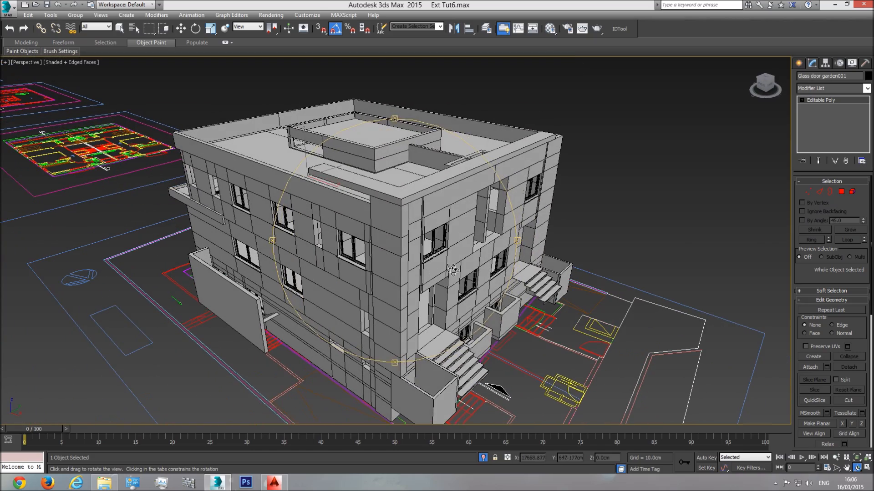
right_click(469, 223)
right_click(469, 223)
left_click(487, 183)
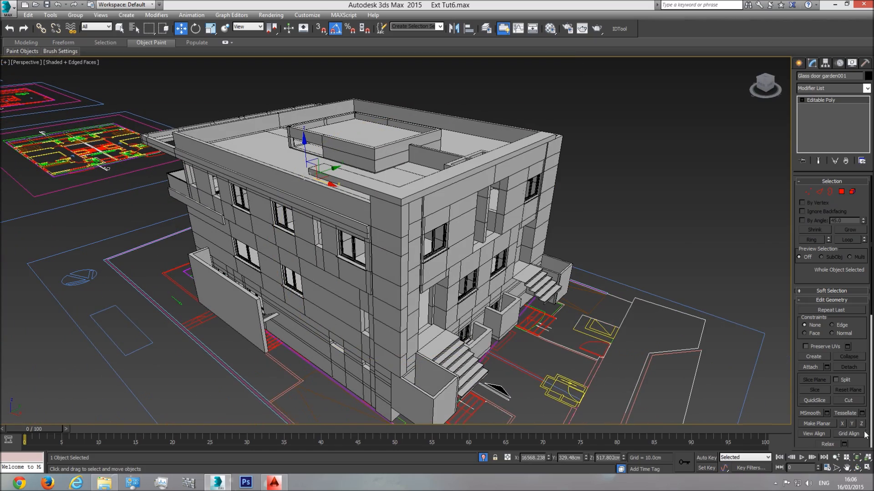
- Examine the side and rear façades from several angles to check the fitted windows and doors and find openings still empty
left_click(857, 468)
left_click_drag(459, 228, 349, 247)
scroll(422, 242, "up", 2)
scroll(415, 255, "up", 3)
scroll(403, 253, "down", 5)
scroll(398, 275, "up", 3)
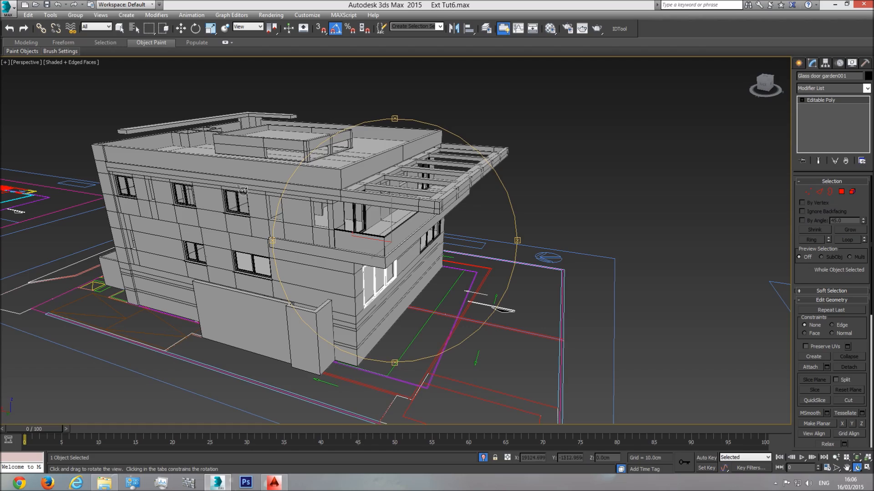
left_click_drag(250, 207, 339, 226)
scroll(339, 226, "up", 3)
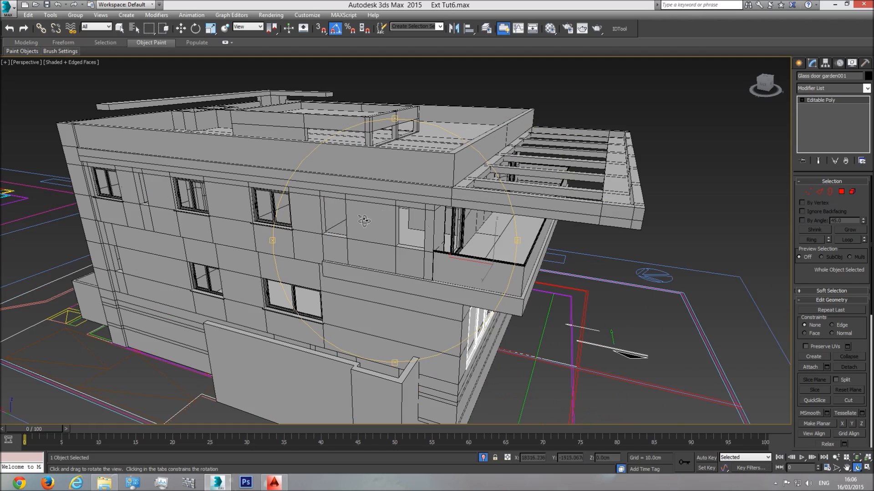
left_click_drag(431, 242, 274, 242)
scroll(383, 245, "down", 4)
left_click_drag(461, 248, 406, 251)
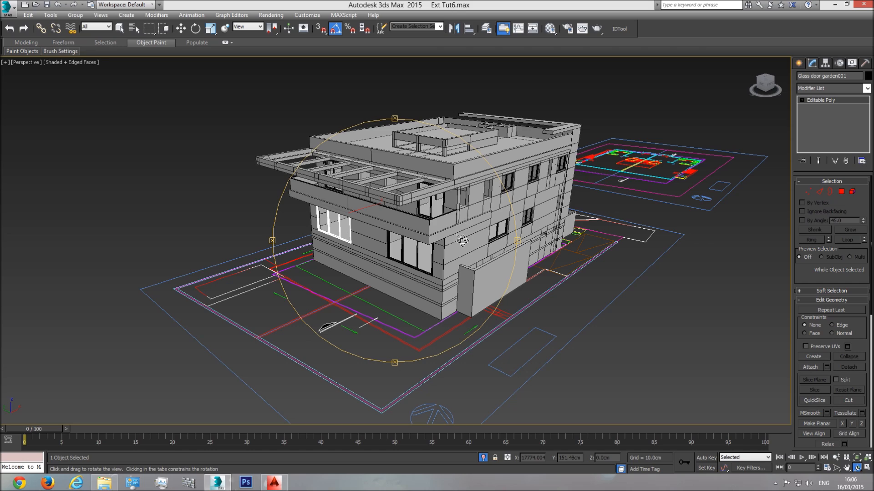
scroll(416, 260, "up", 5)
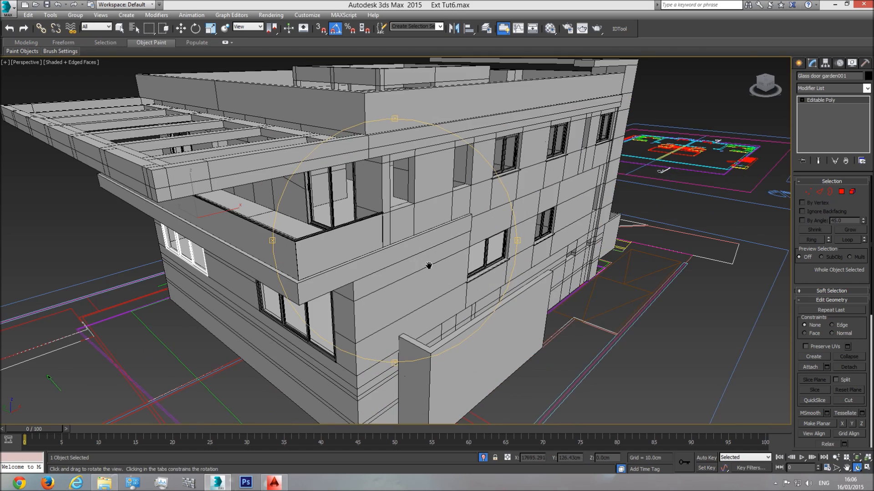
scroll(429, 267, "down", 3)
left_click_drag(415, 250, 426, 251)
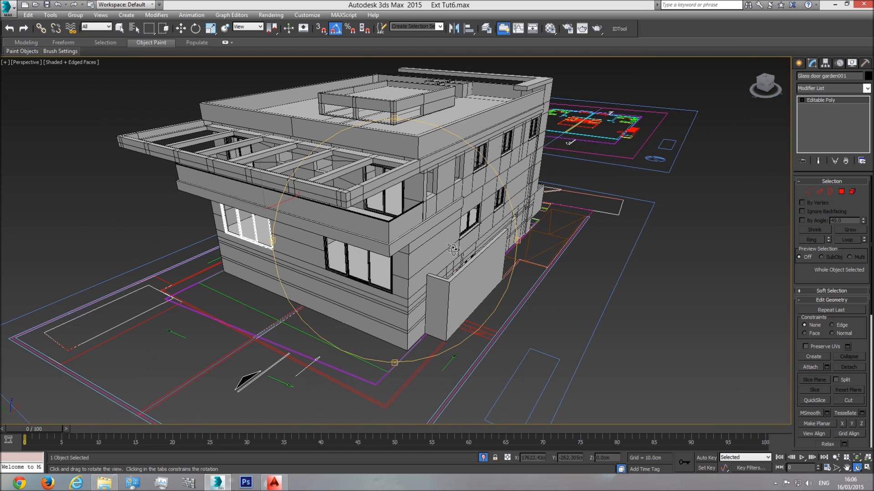